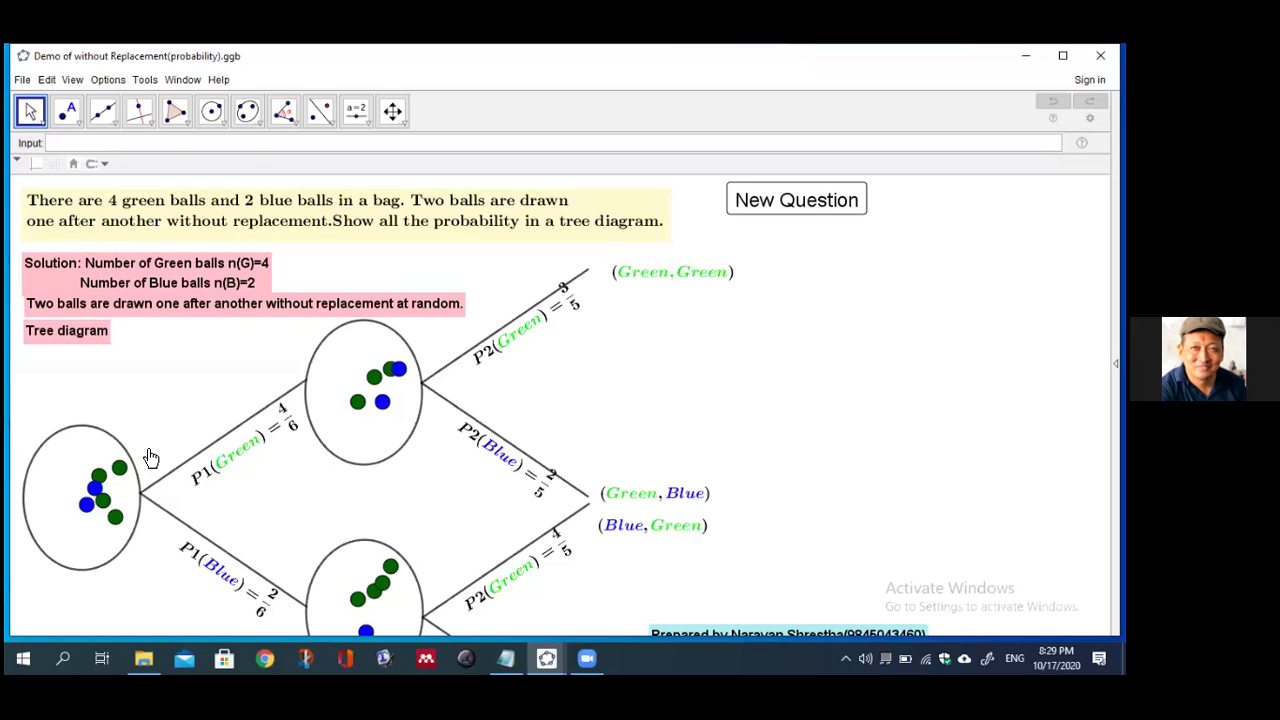
Move the P1(Green) probability label closer to the first circle along its branch
{"action": "left_click_drag", "start_coordinate": [167, 438], "coordinate": [147, 458]}
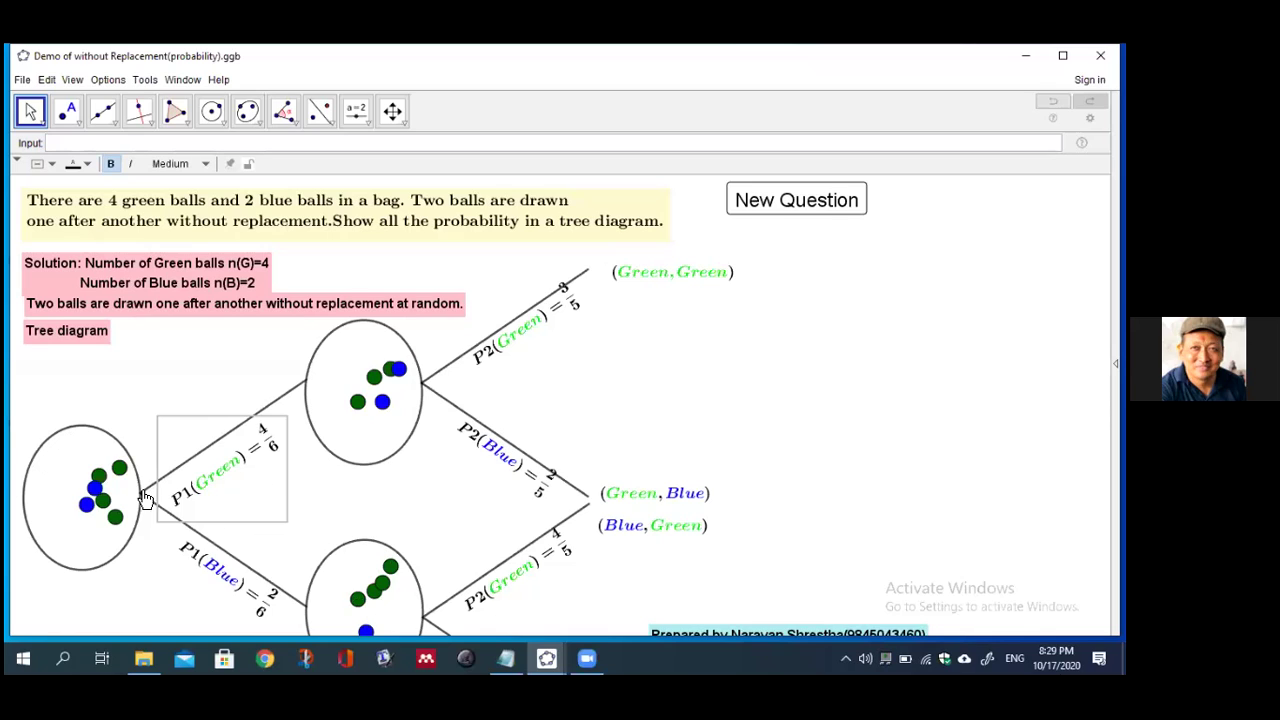
{"action": "left_click", "coordinate": [361, 583]}
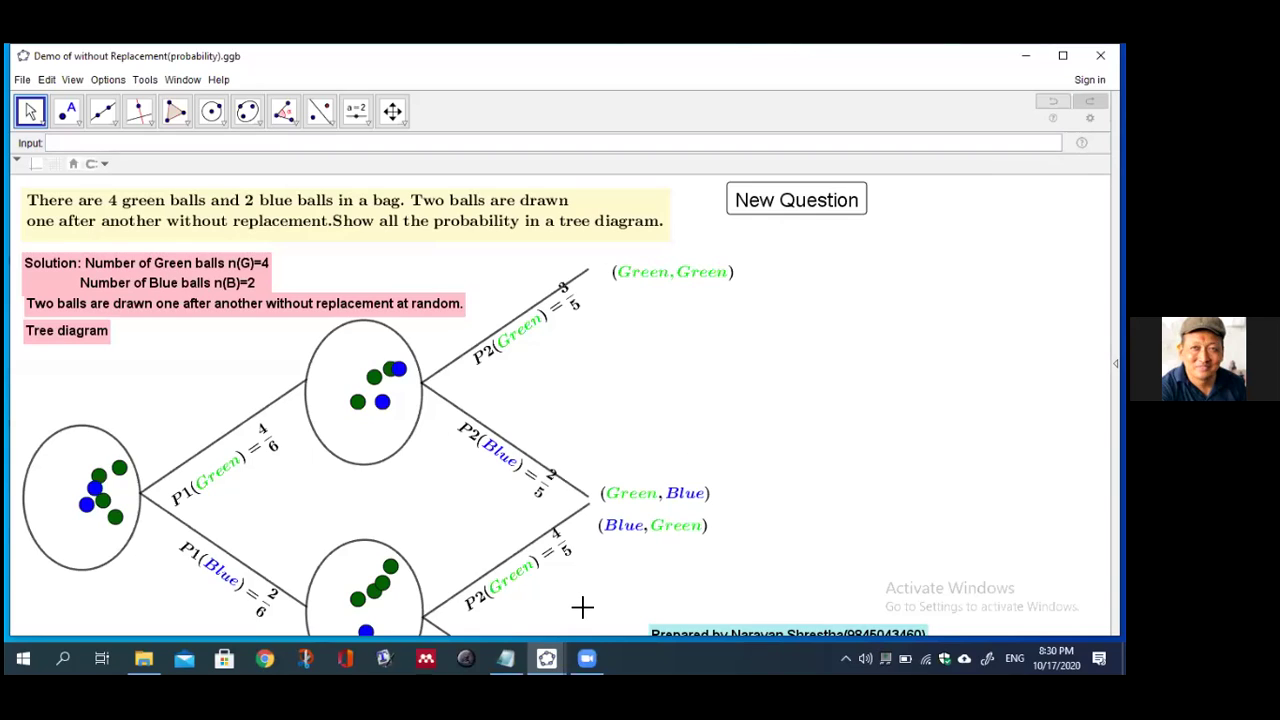
Close the "Demo of without Replacement(probability)" file without saving and maximize the "tree diagram complete demo" window
{"action": "mouse_move", "coordinate": [558, 656]}
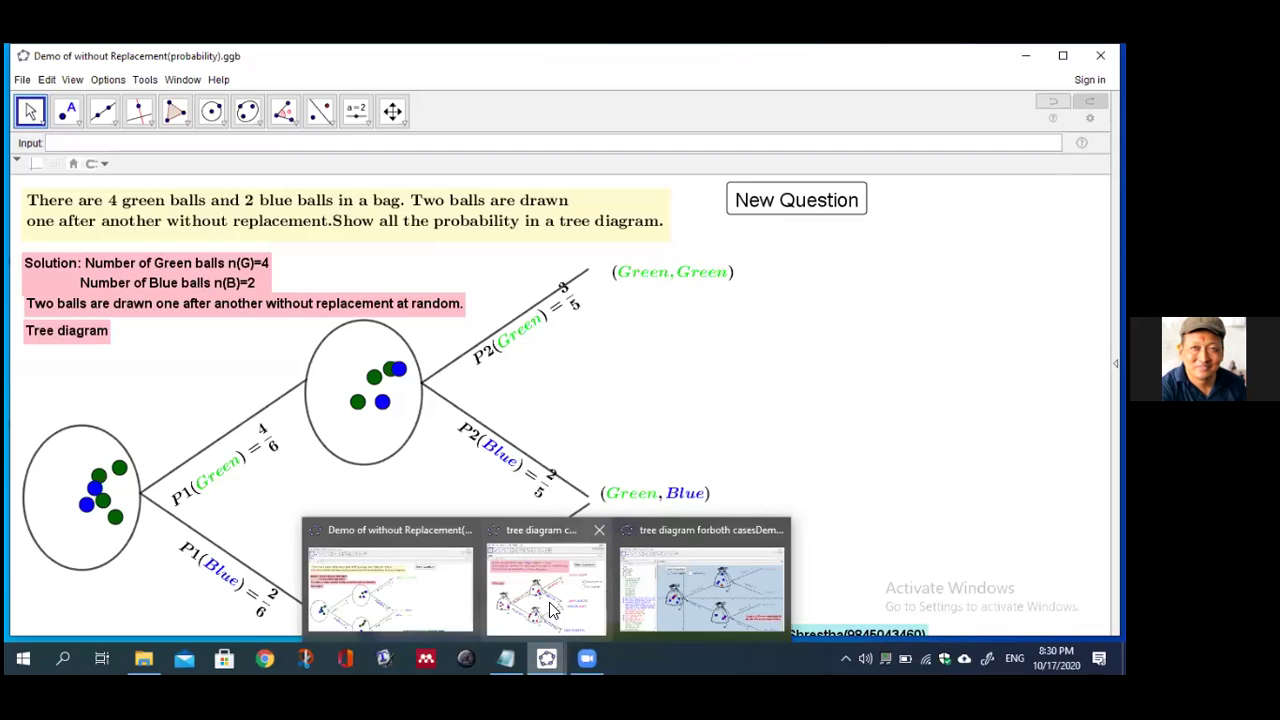
{"action": "left_click", "coordinate": [550, 610]}
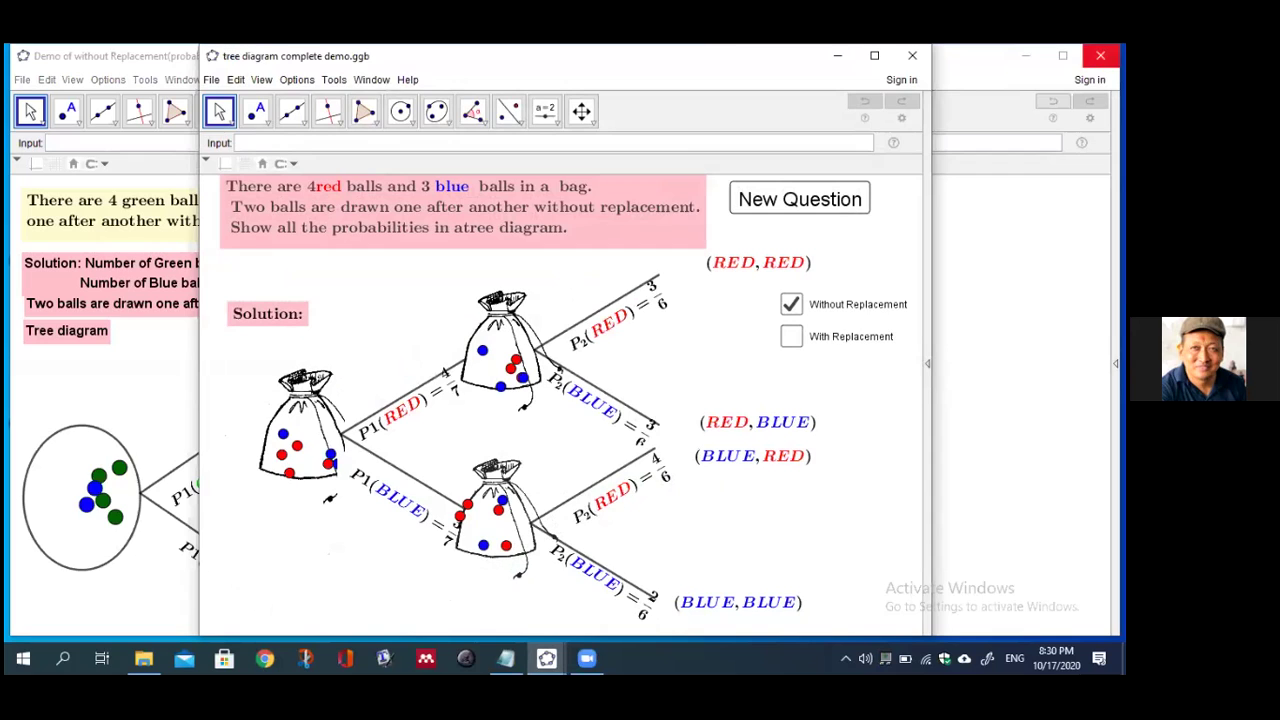
{"action": "left_click", "coordinate": [1100, 55]}
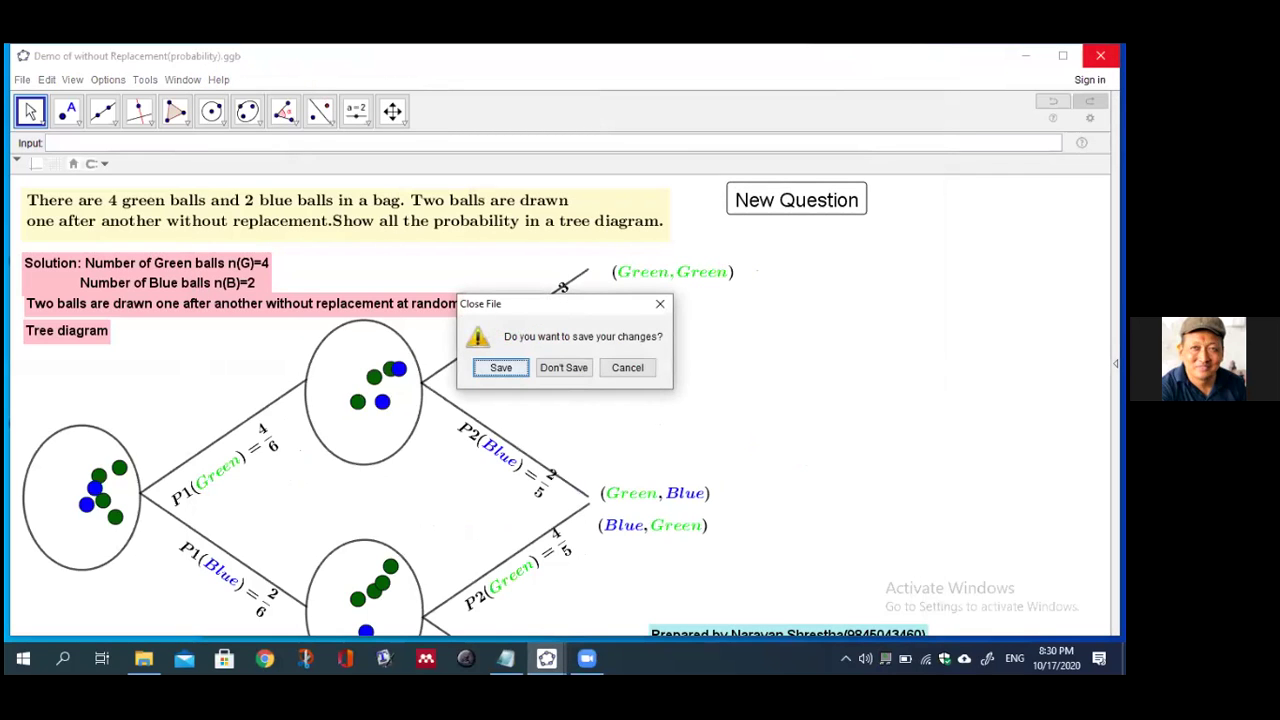
{"action": "left_click", "coordinate": [555, 366]}
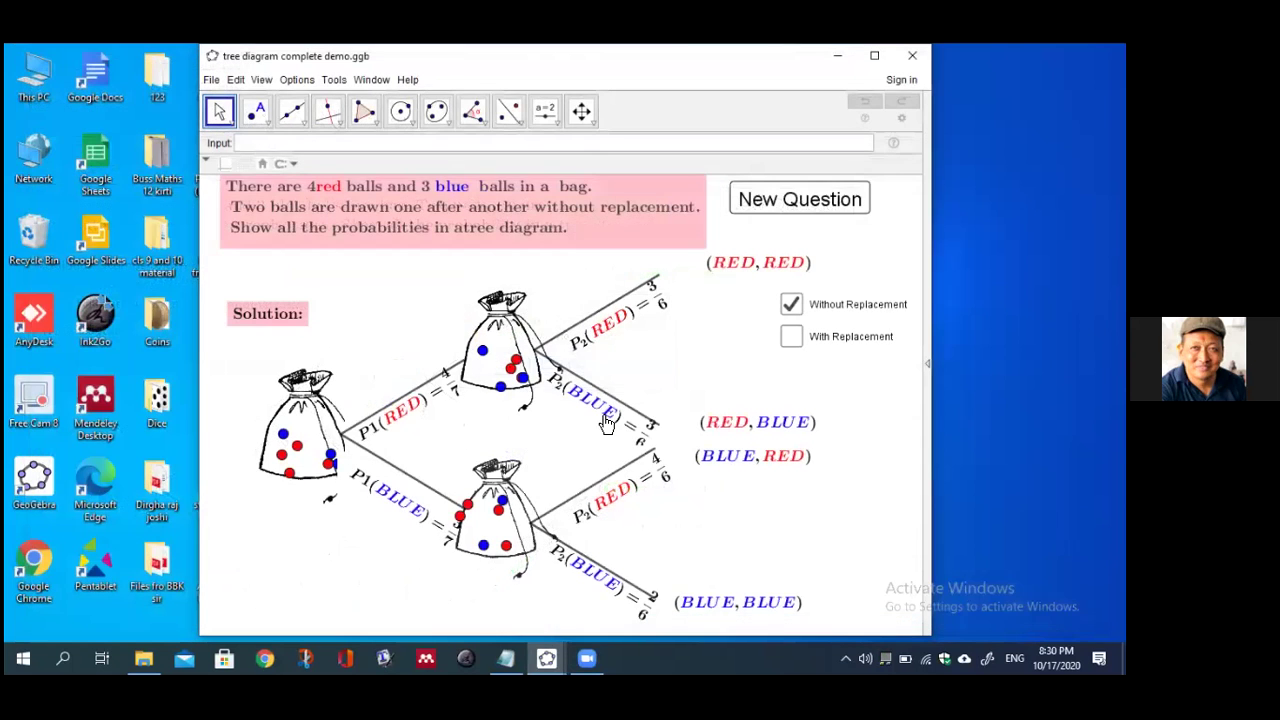
{"action": "left_click", "coordinate": [875, 56]}
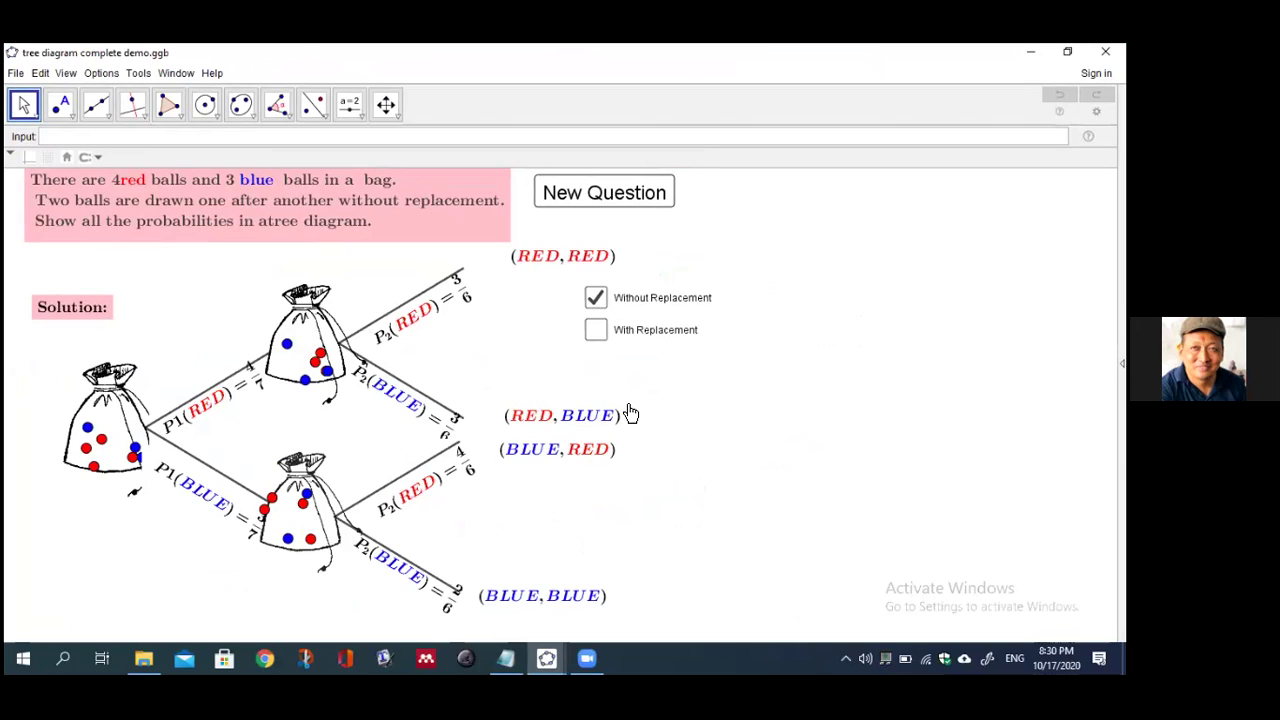
Generate four new ball-drawing questions and switch the tree diagram from Without Replacement to With Replacement
{"action": "left_click", "coordinate": [592, 190]}
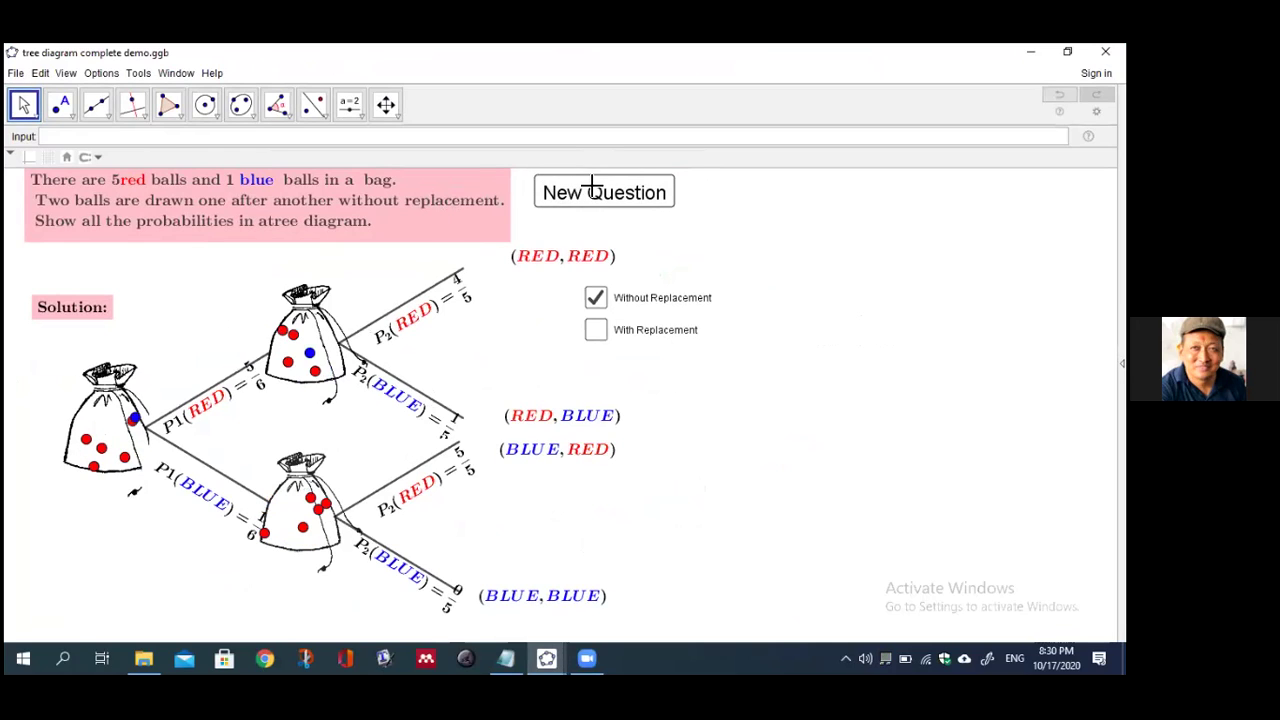
{"action": "left_click", "coordinate": [592, 188]}
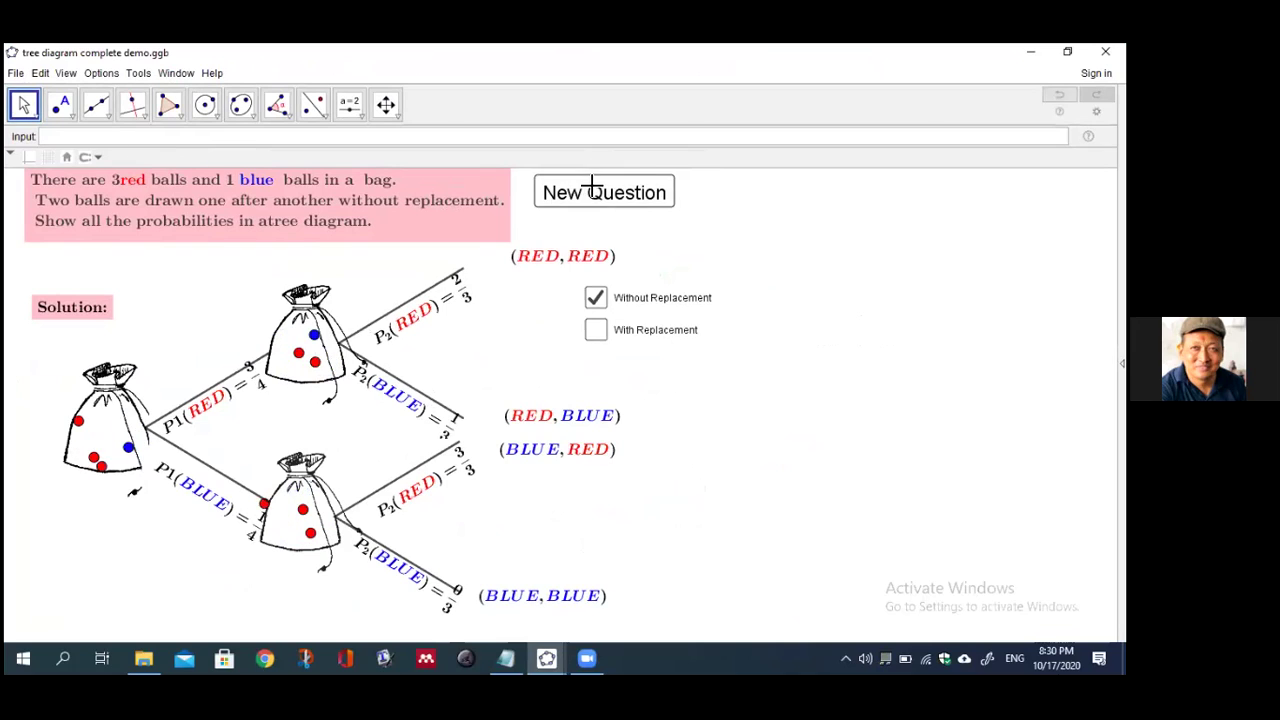
{"action": "left_click", "coordinate": [592, 188]}
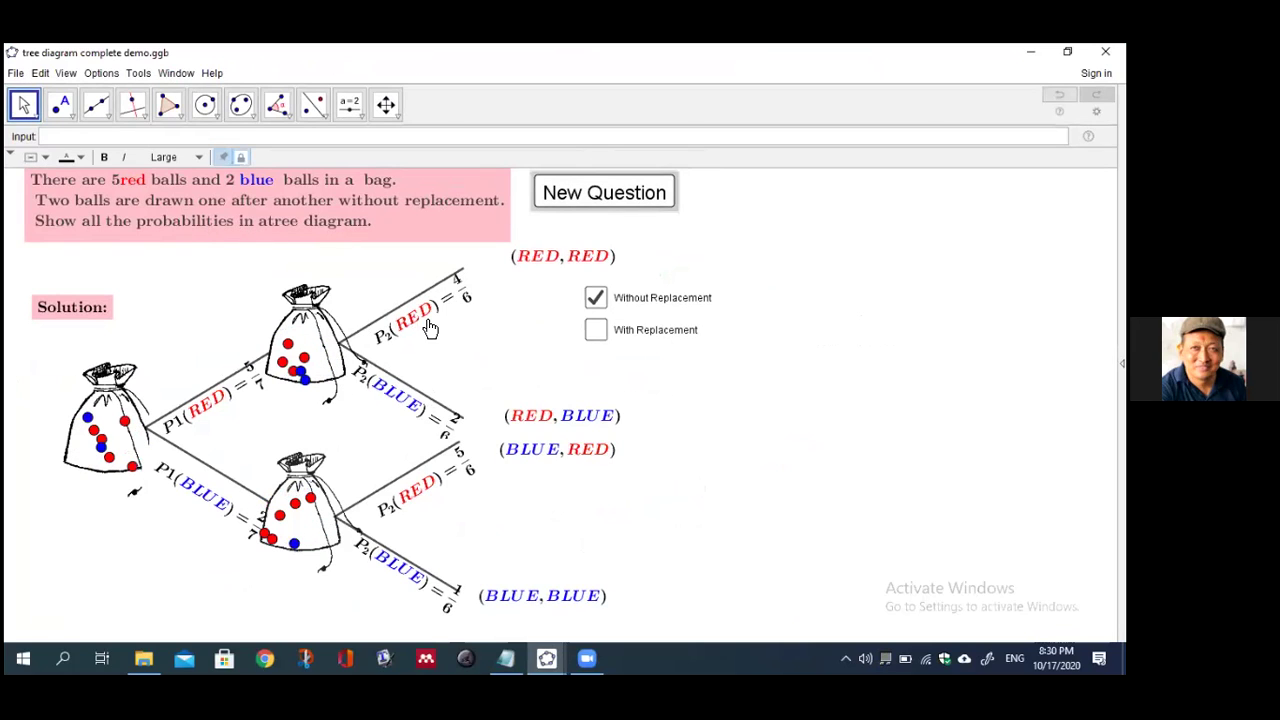
{"action": "left_click", "coordinate": [594, 192]}
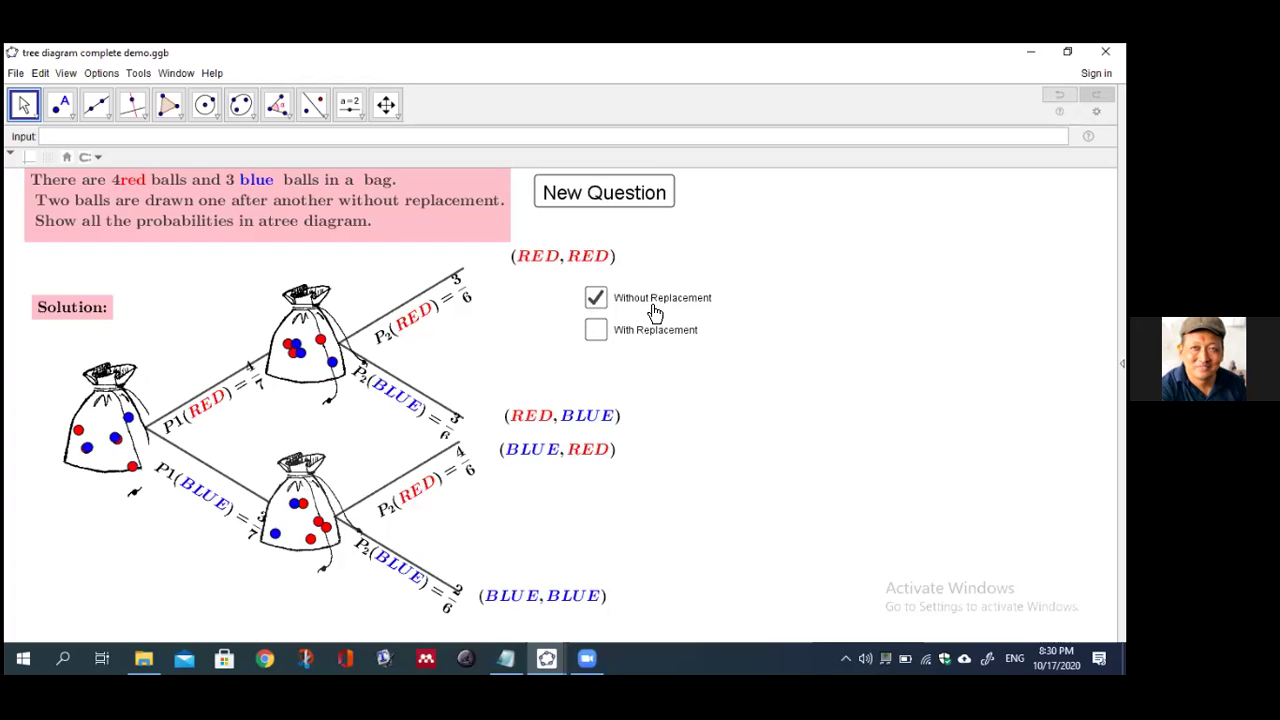
{"action": "left_click", "coordinate": [597, 297]}
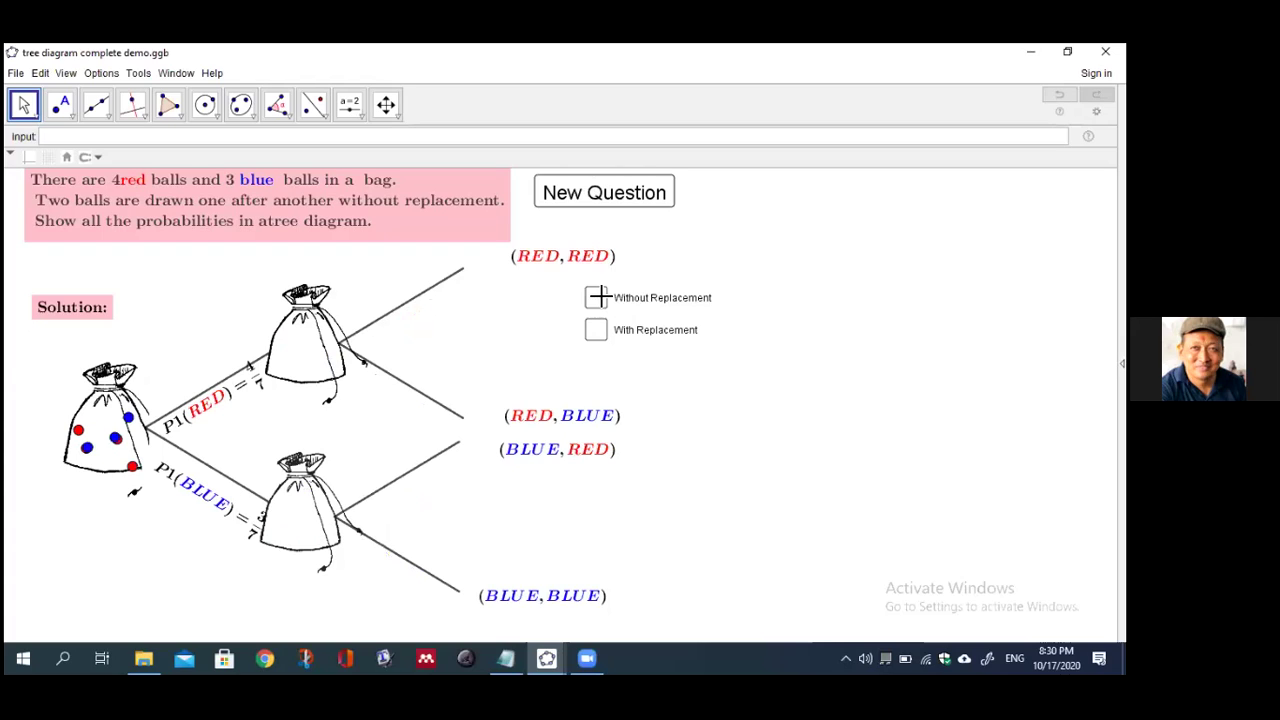
{"action": "left_click", "coordinate": [595, 330]}
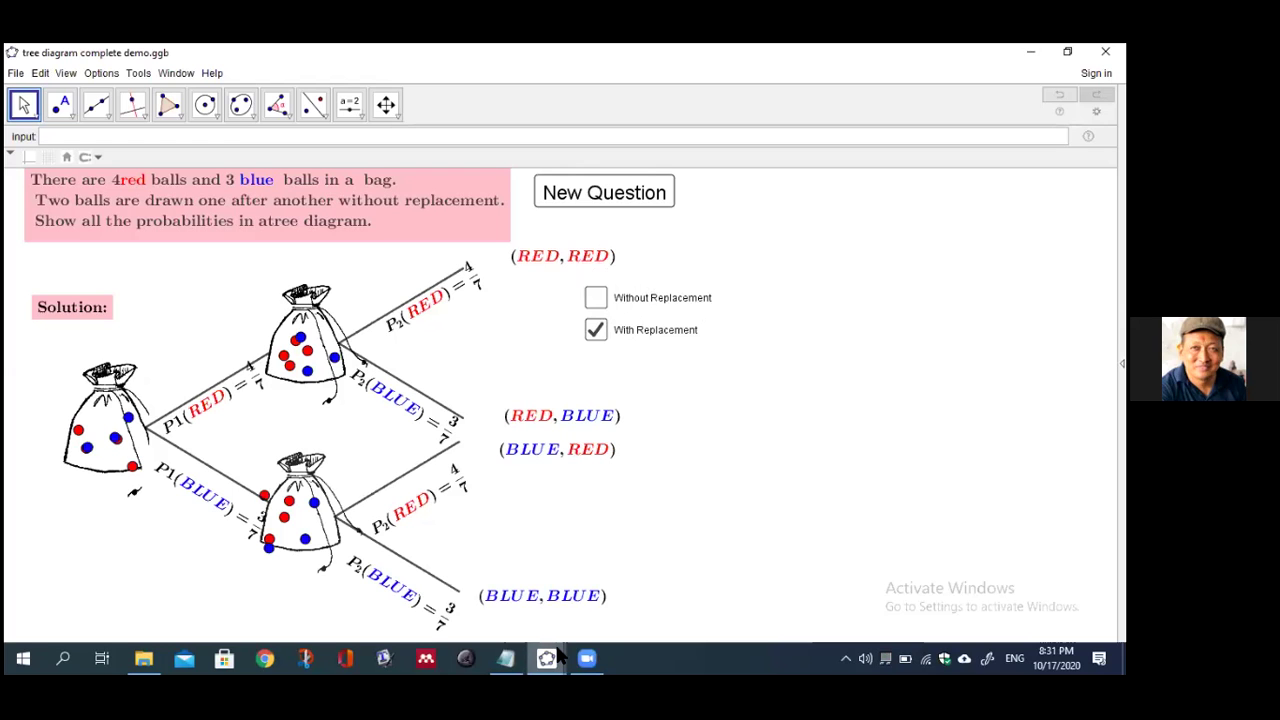
Switch to the "tree diagram forboth casesDemo final" window and generate the next question
{"action": "left_click", "coordinate": [620, 597]}
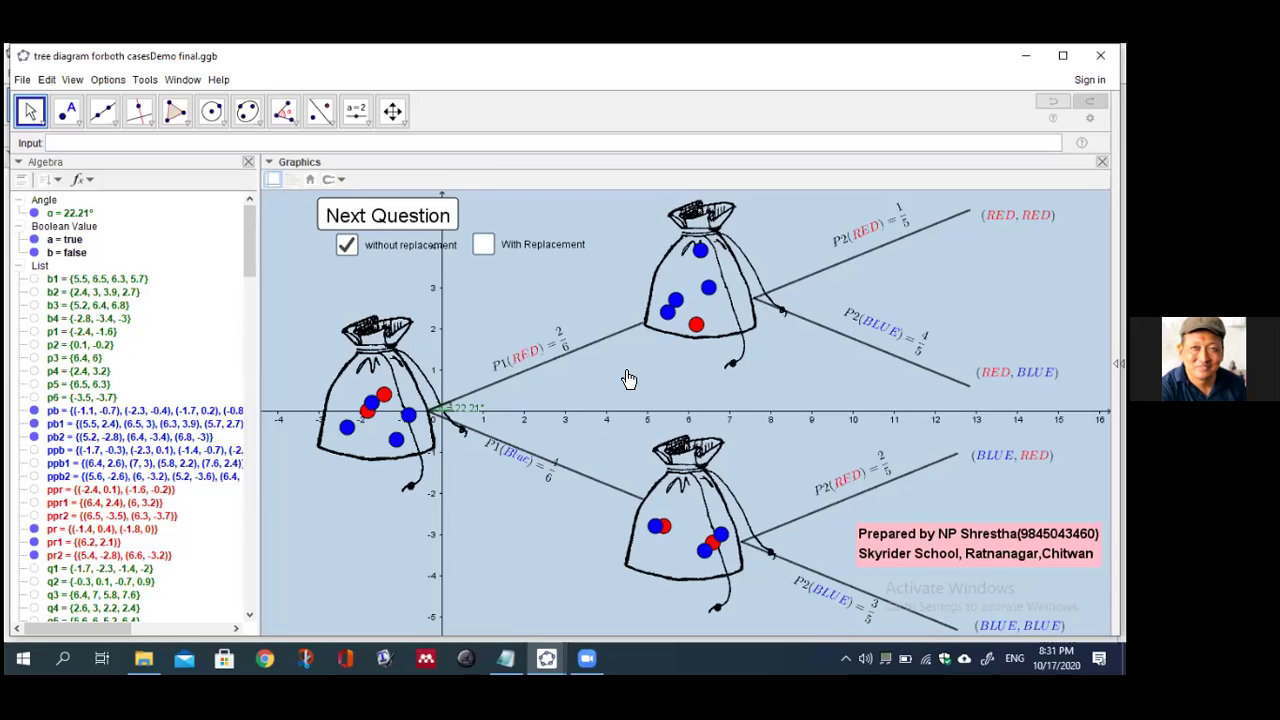
{"action": "left_click", "coordinate": [389, 216]}
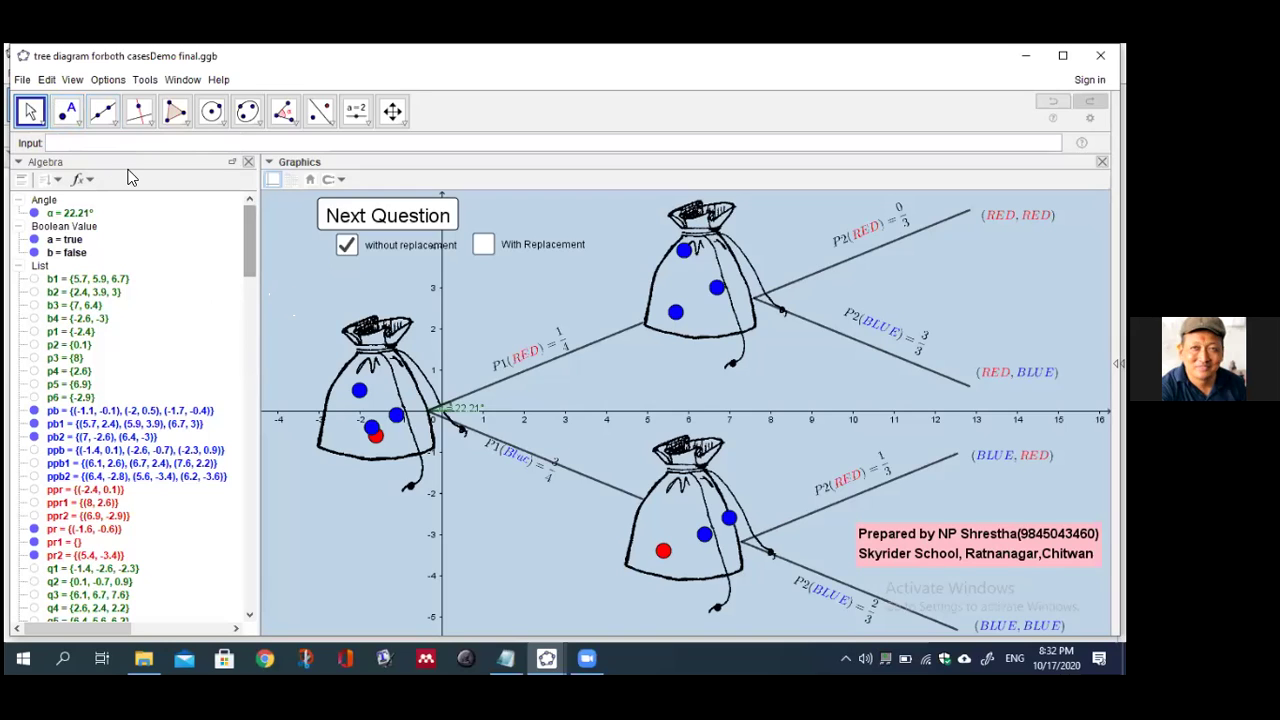
Start a new blank construction in this window without saving the changes to the demo file
{"action": "left_click", "coordinate": [21, 82]}
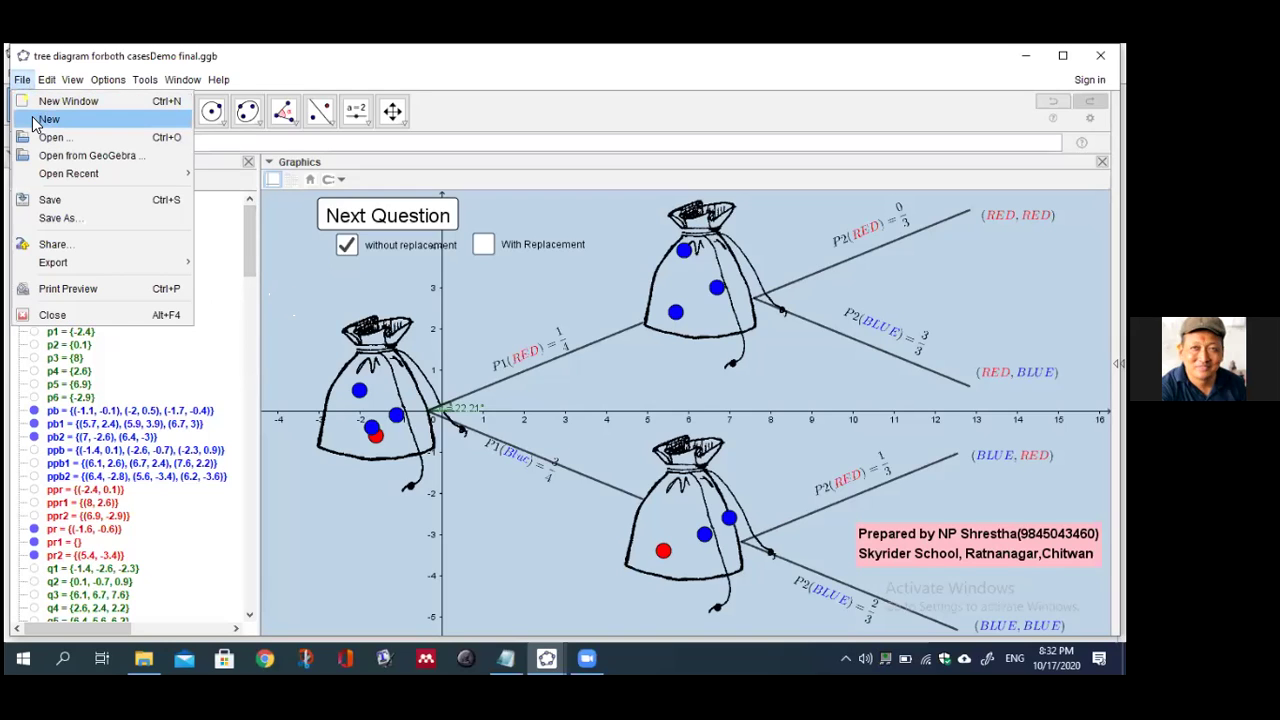
{"action": "left_click", "coordinate": [40, 120]}
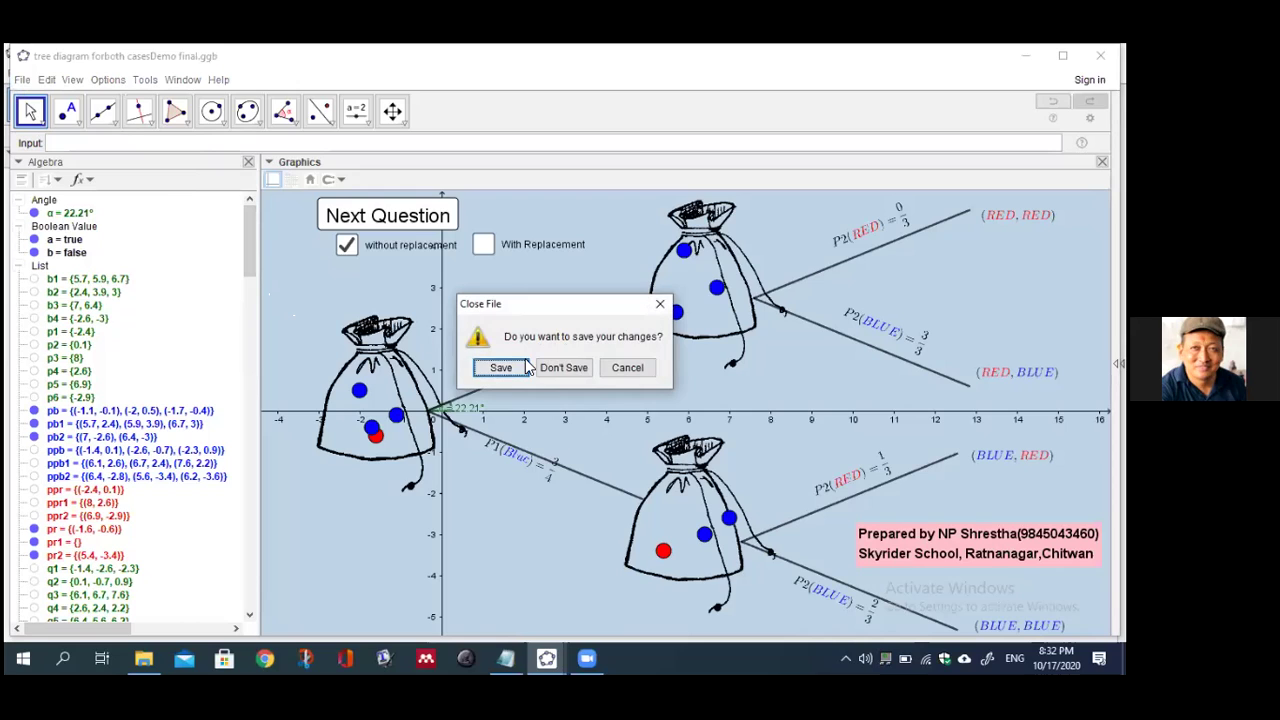
{"action": "left_click", "coordinate": [563, 367]}
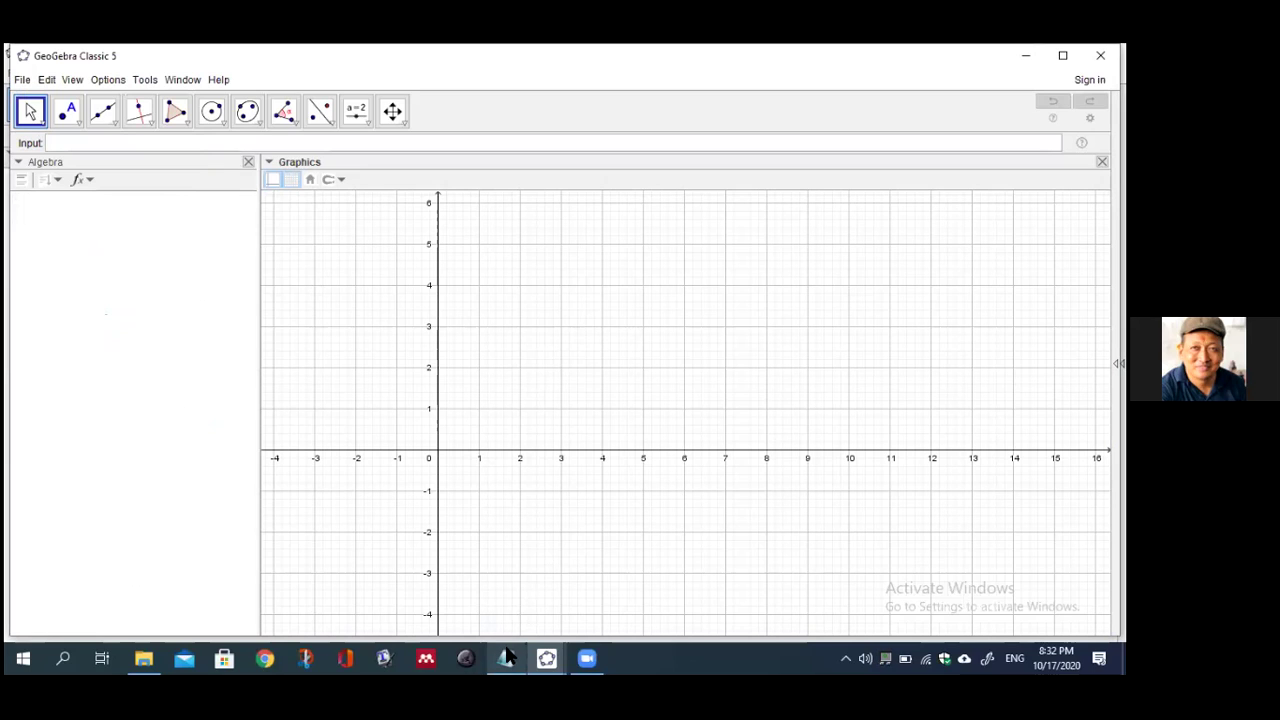
Review the question about 6 red and 7 blue balls in the "note pad stft" Notepad file, and return to GeoGebra
{"action": "mouse_move", "coordinate": [507, 656]}
{"action": "left_click", "coordinate": [517, 609]}
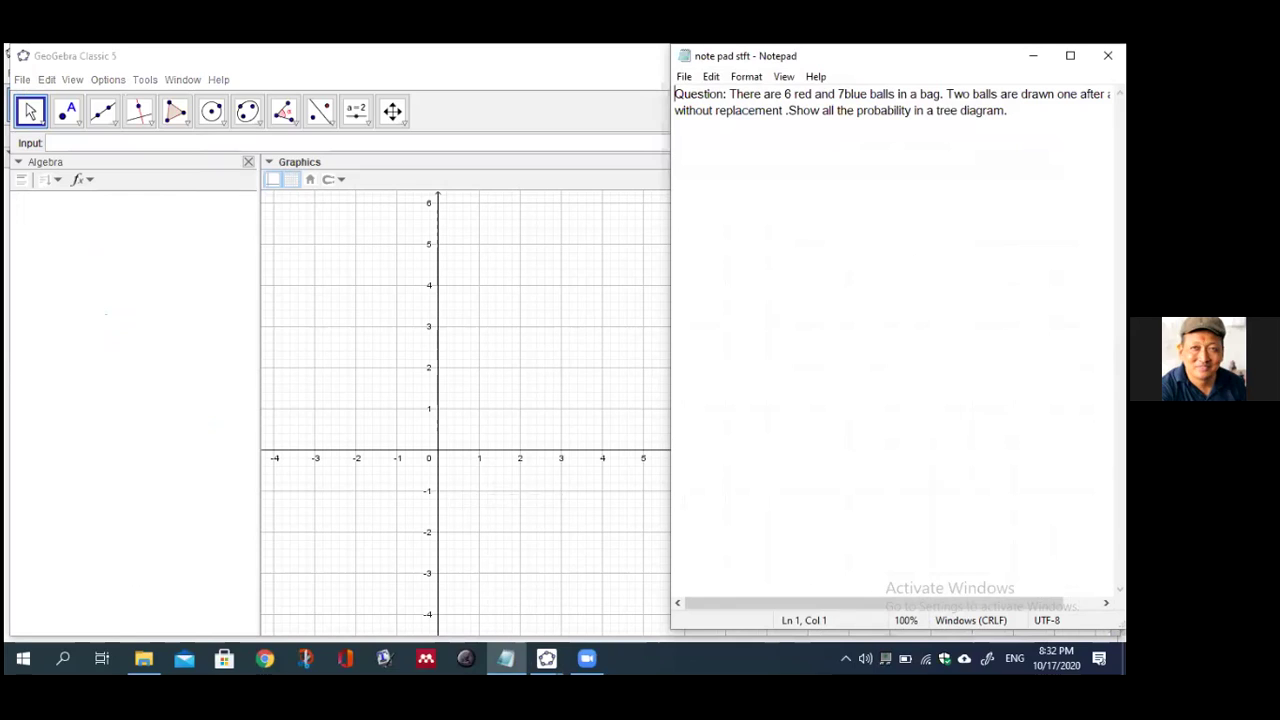
{"action": "left_click_drag", "start_coordinate": [1007, 110], "coordinate": [675, 96]}
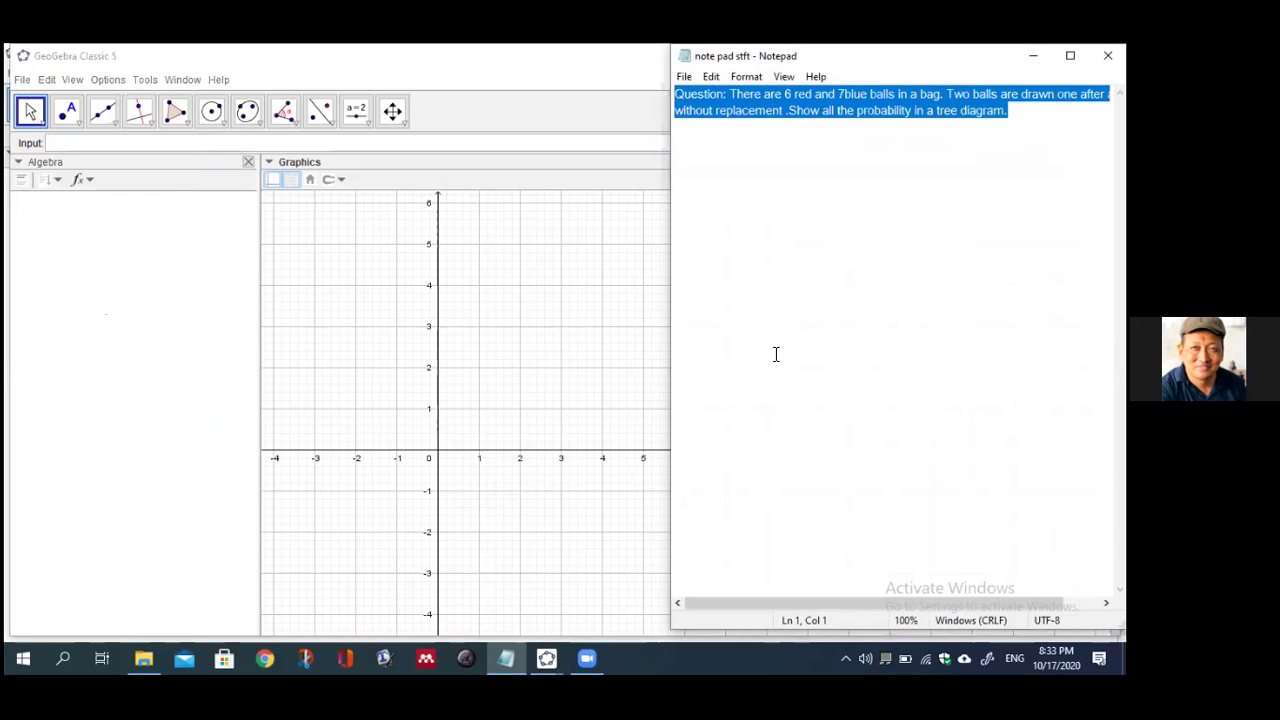
{"action": "left_click", "coordinate": [863, 534]}
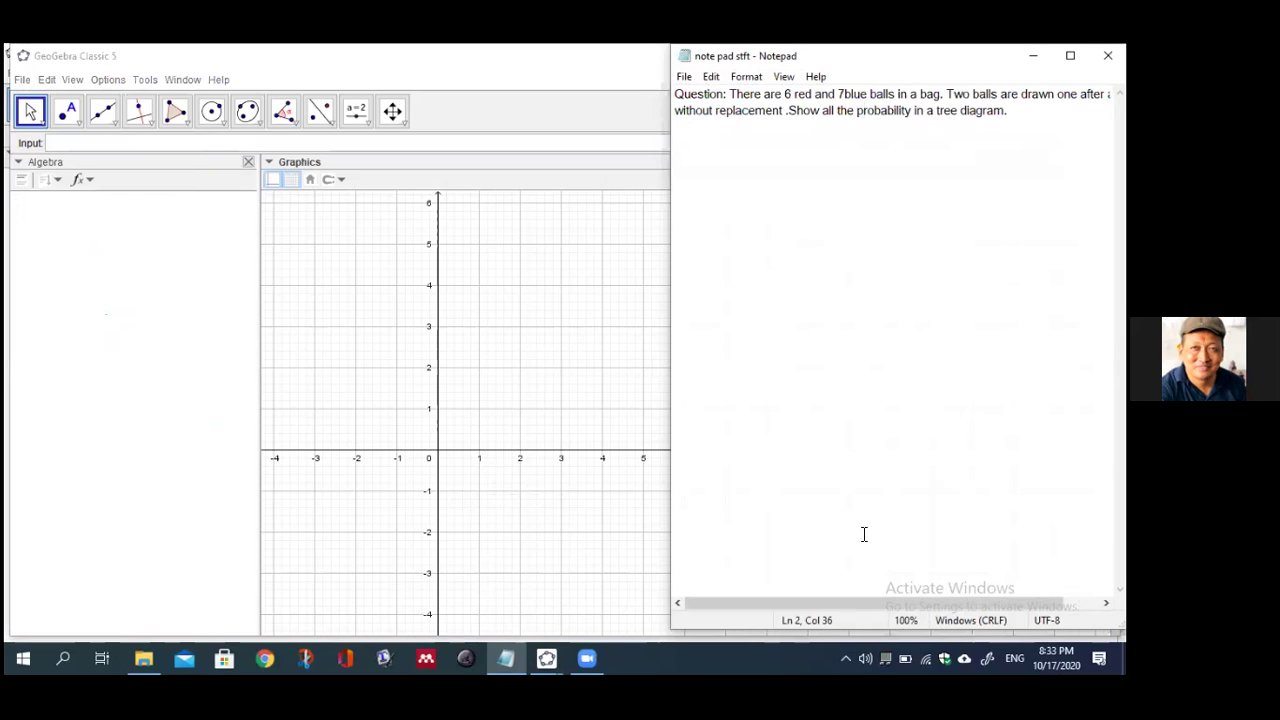
{"action": "left_click", "coordinate": [625, 588]}
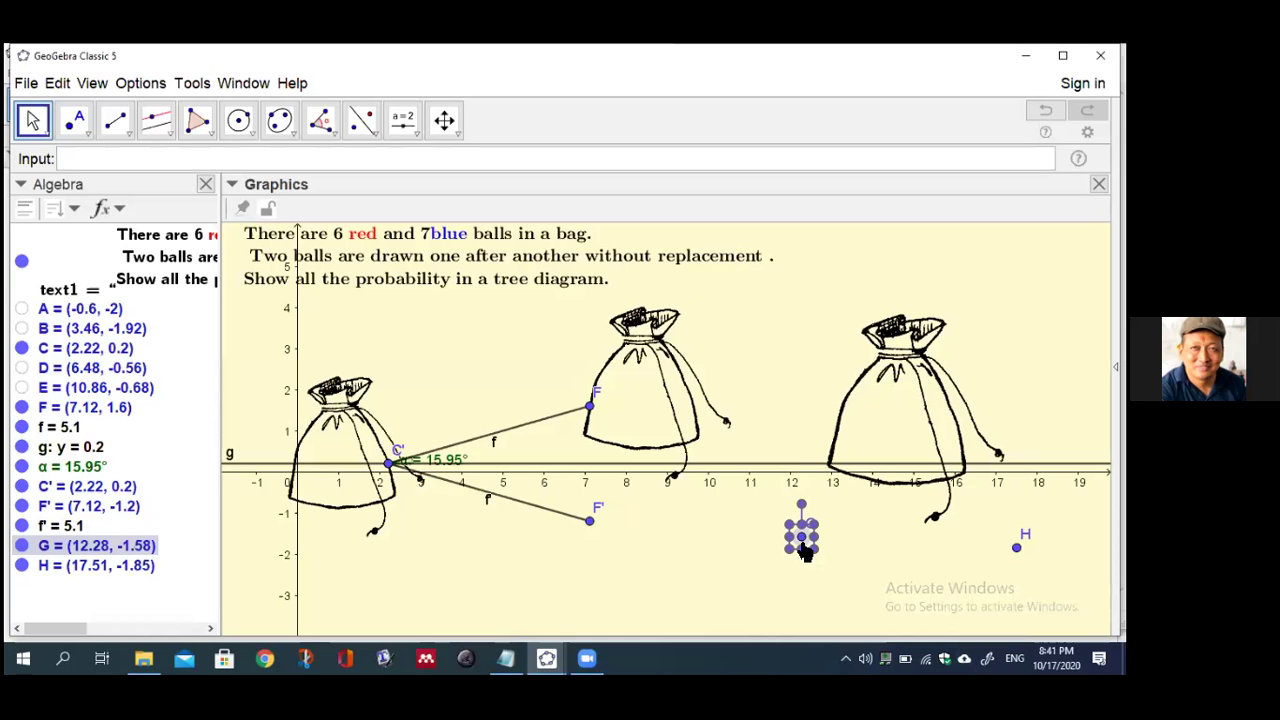
Shrink the third bag image using points G and H and place it below the upper bag, with G at about (6.22, -4.24)
{"action": "left_click_drag", "start_coordinate": [805, 553], "coordinate": [832, 553]}
{"action": "left_click_drag", "start_coordinate": [1016, 547], "coordinate": [1004, 542]}
{"action": "left_click_drag", "start_coordinate": [922, 449], "coordinate": [653, 556]}
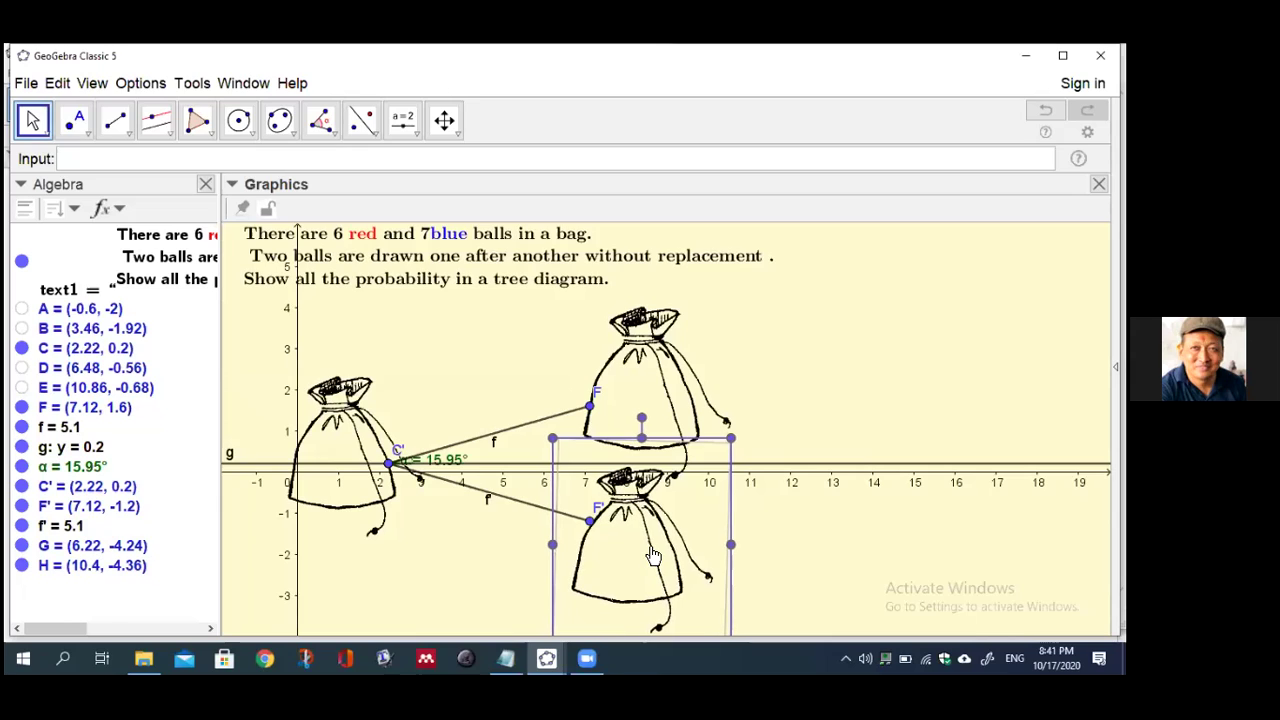
{"action": "left_click", "coordinate": [848, 490]}
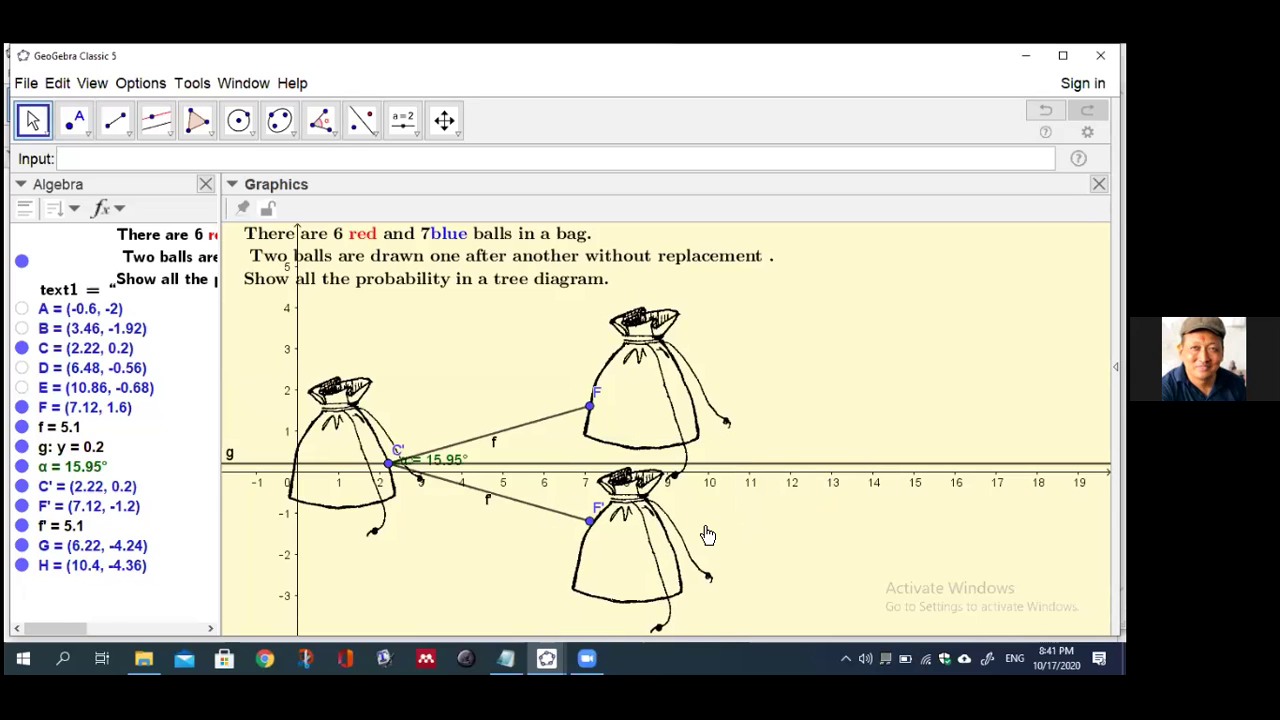
Hide points G, H and C' in the construction
{"action": "left_click", "coordinate": [21, 546]}
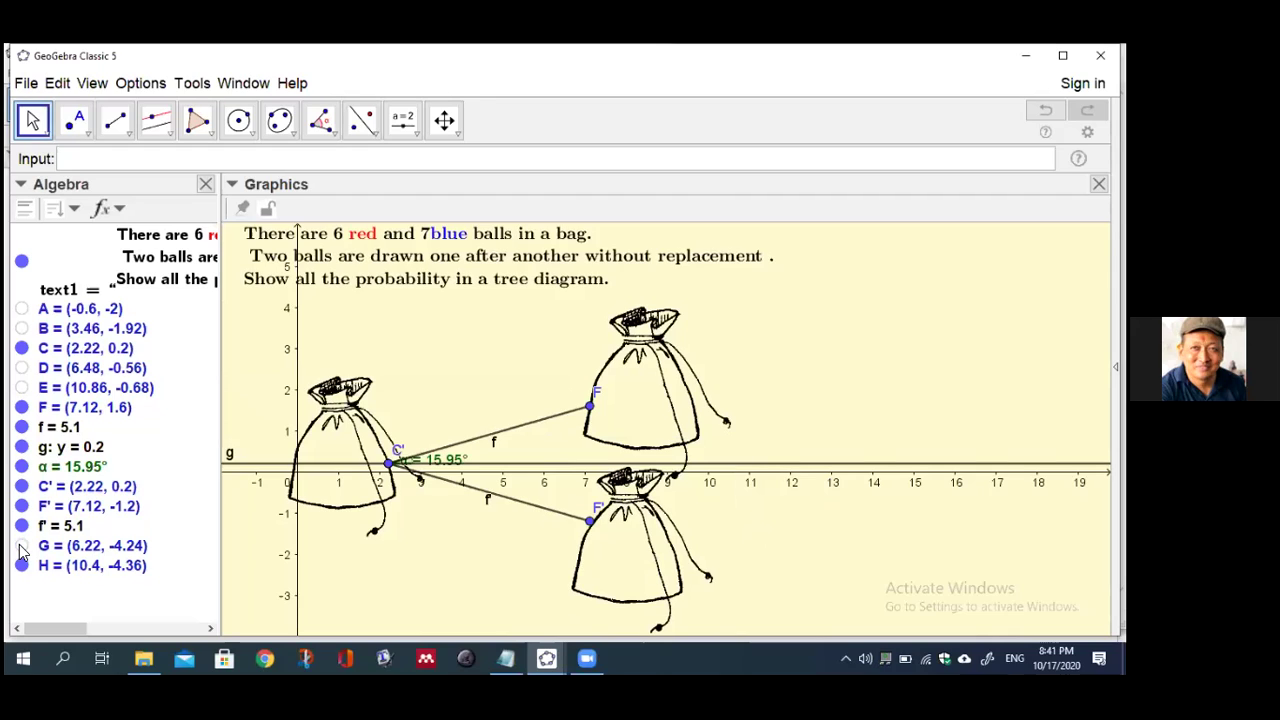
{"action": "left_click", "coordinate": [21, 565]}
{"action": "left_click", "coordinate": [22, 487]}
Raise the lower bag image by about 0.2 units so its edge meets point F'
{"action": "left_click", "coordinate": [592, 529]}
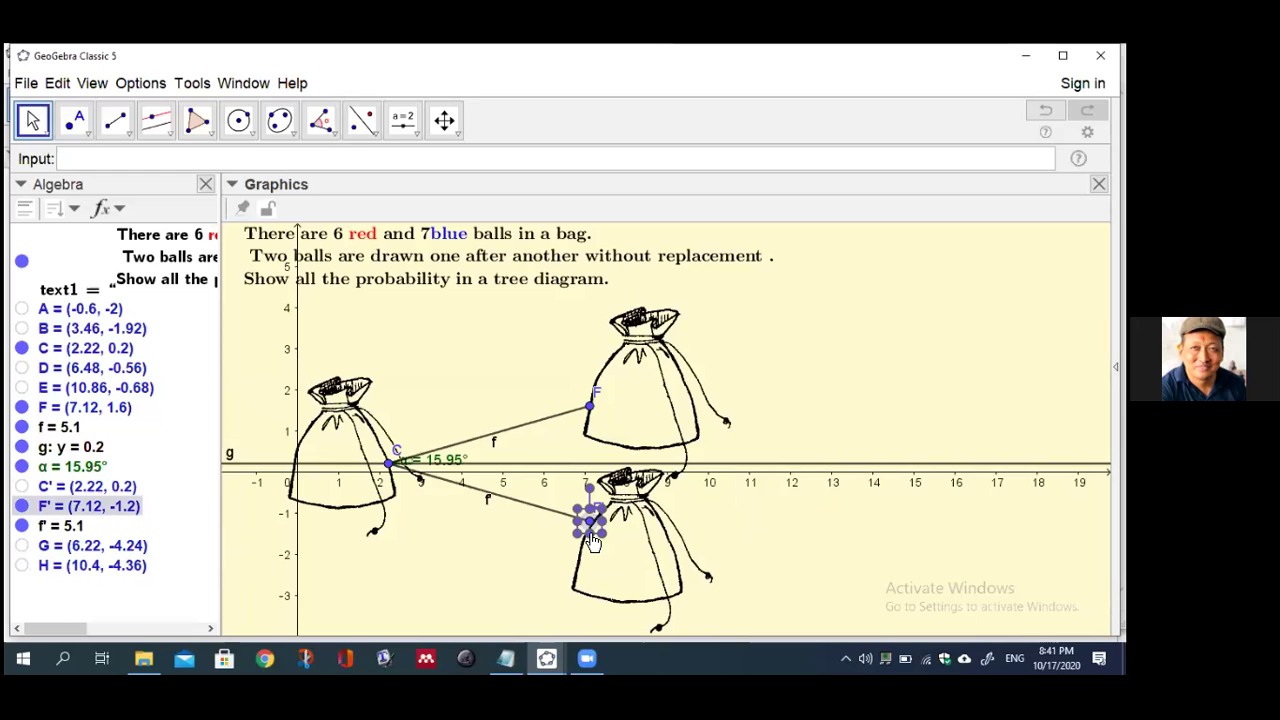
{"action": "left_click", "coordinate": [722, 537]}
{"action": "left_click_drag", "start_coordinate": [649, 550], "coordinate": [649, 537]}
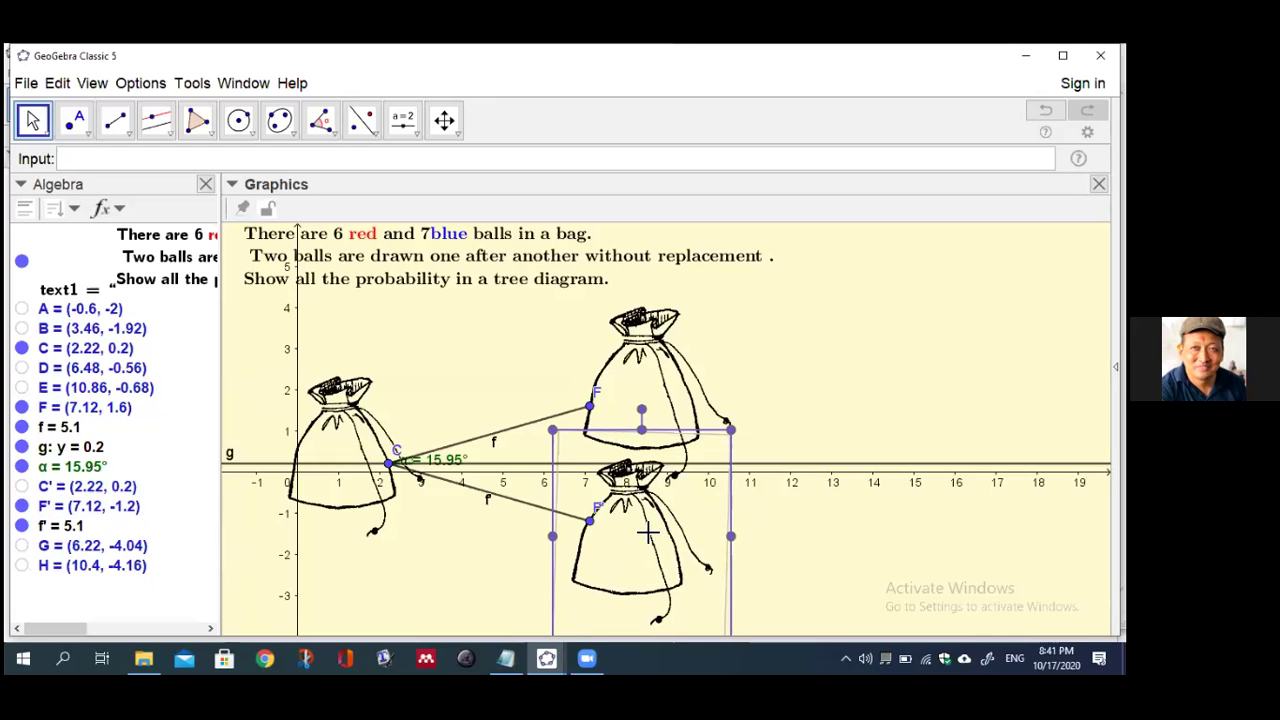
{"action": "left_click", "coordinate": [765, 528]}
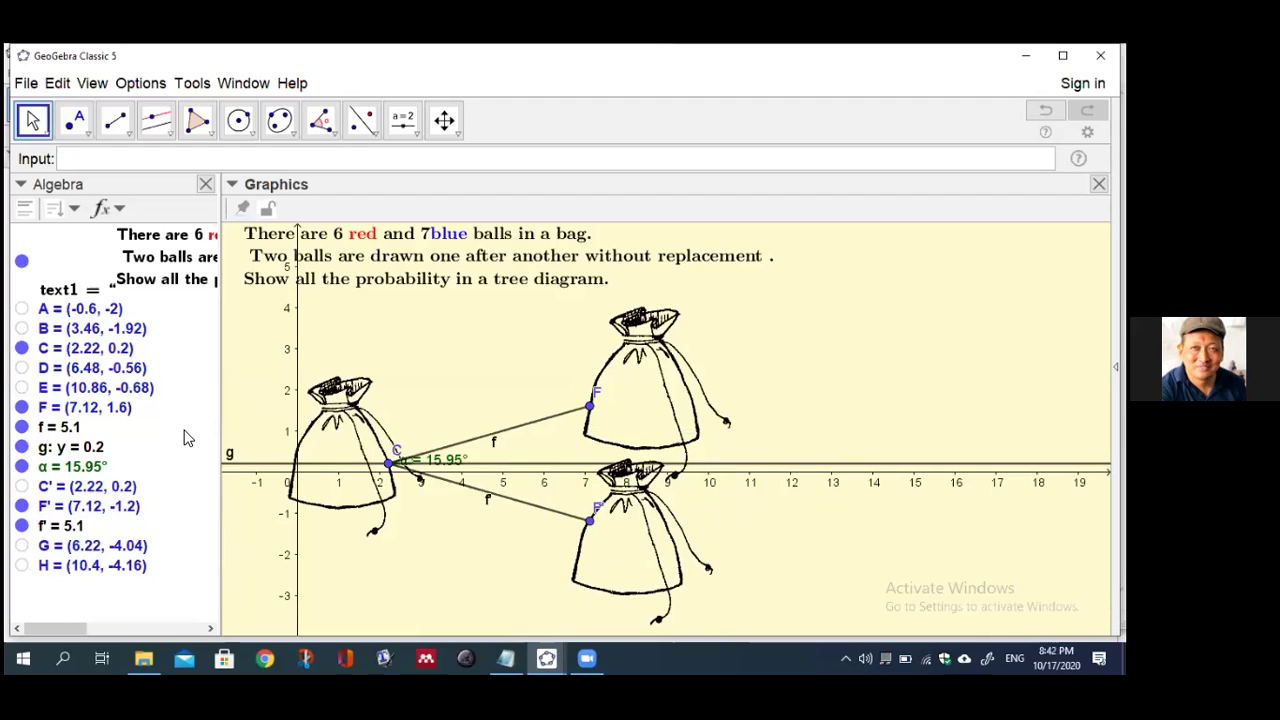
Hide line g and angle α, with the algebra list sorted by Object Type
{"action": "left_click", "coordinate": [21, 447]}
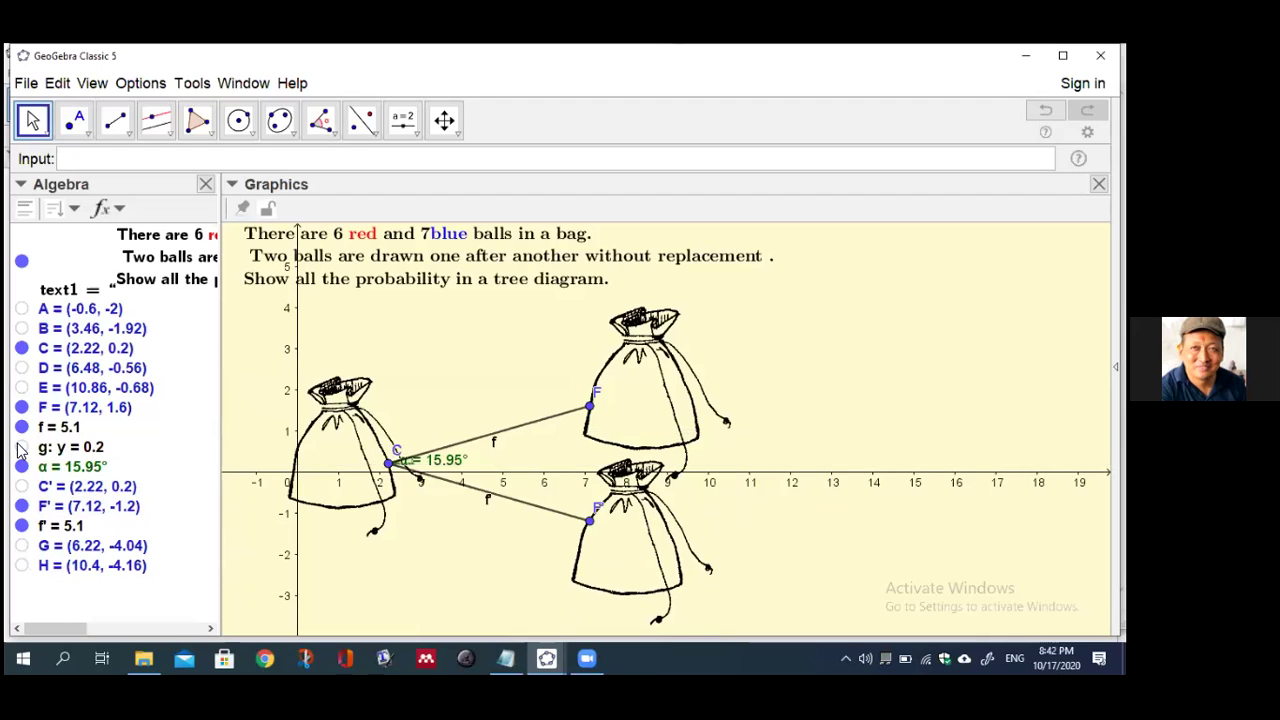
{"action": "left_click", "coordinate": [76, 211]}
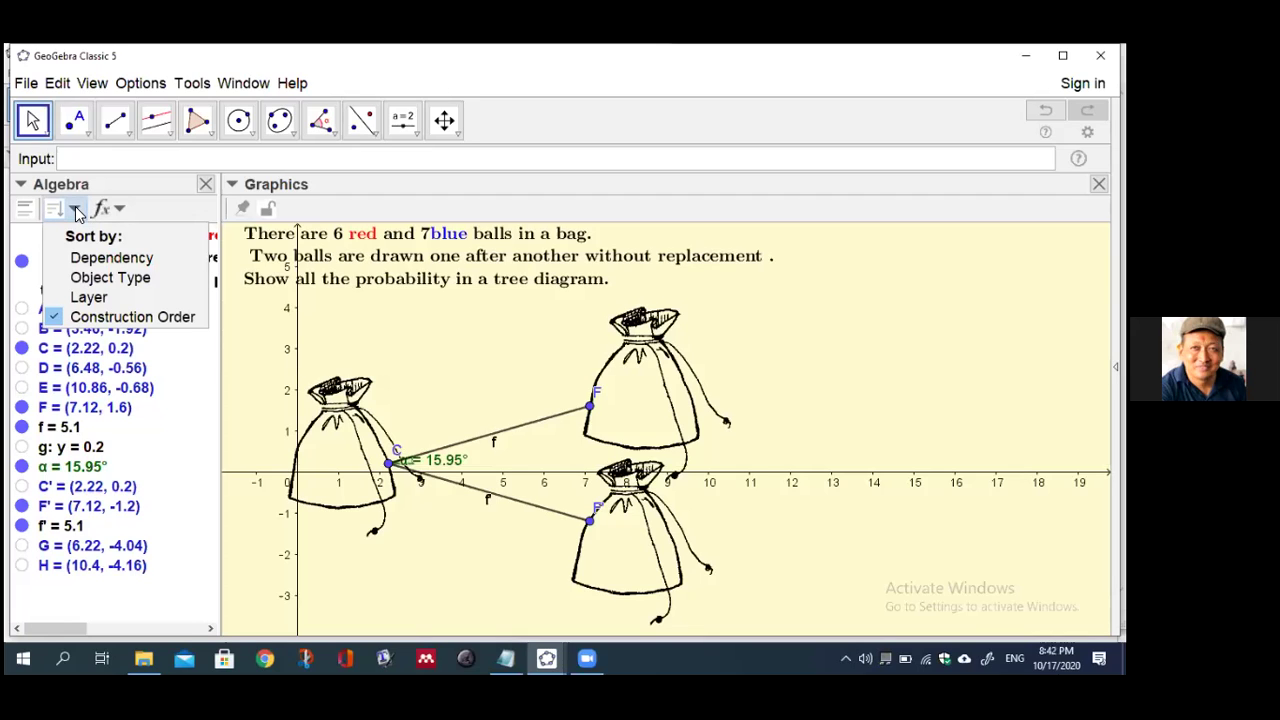
{"action": "left_click", "coordinate": [88, 280]}
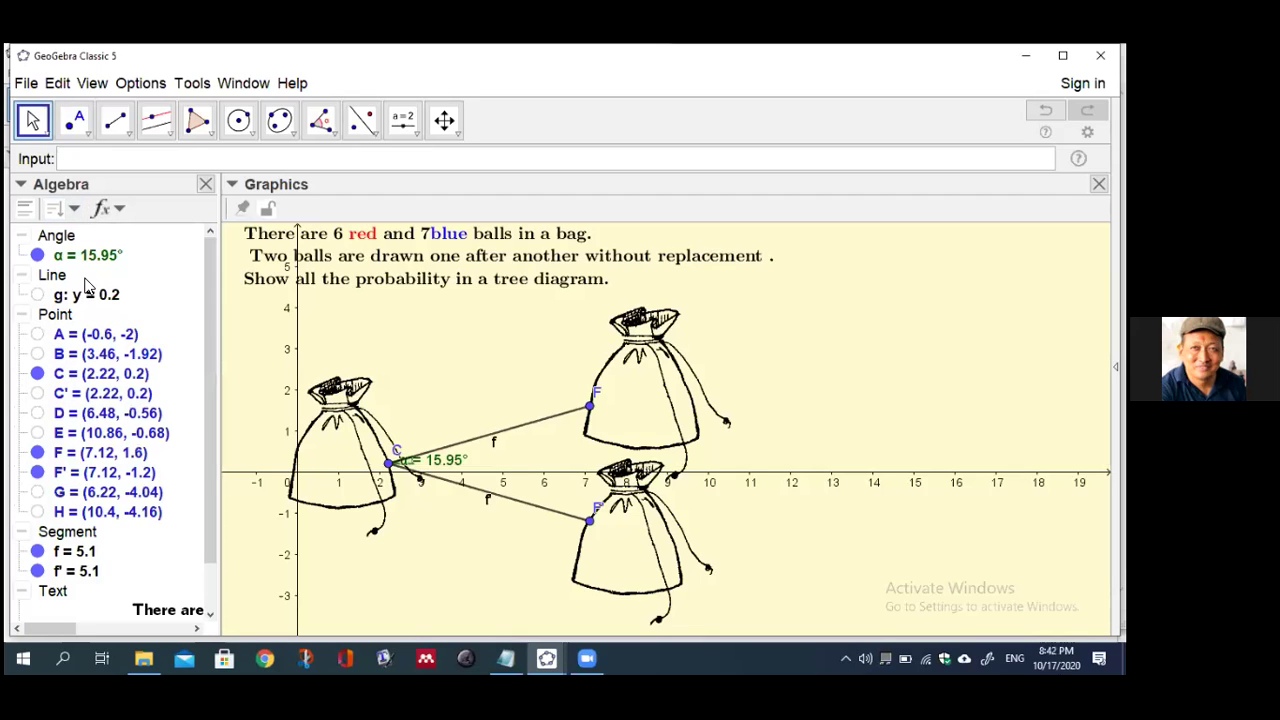
{"action": "left_click", "coordinate": [37, 255]}
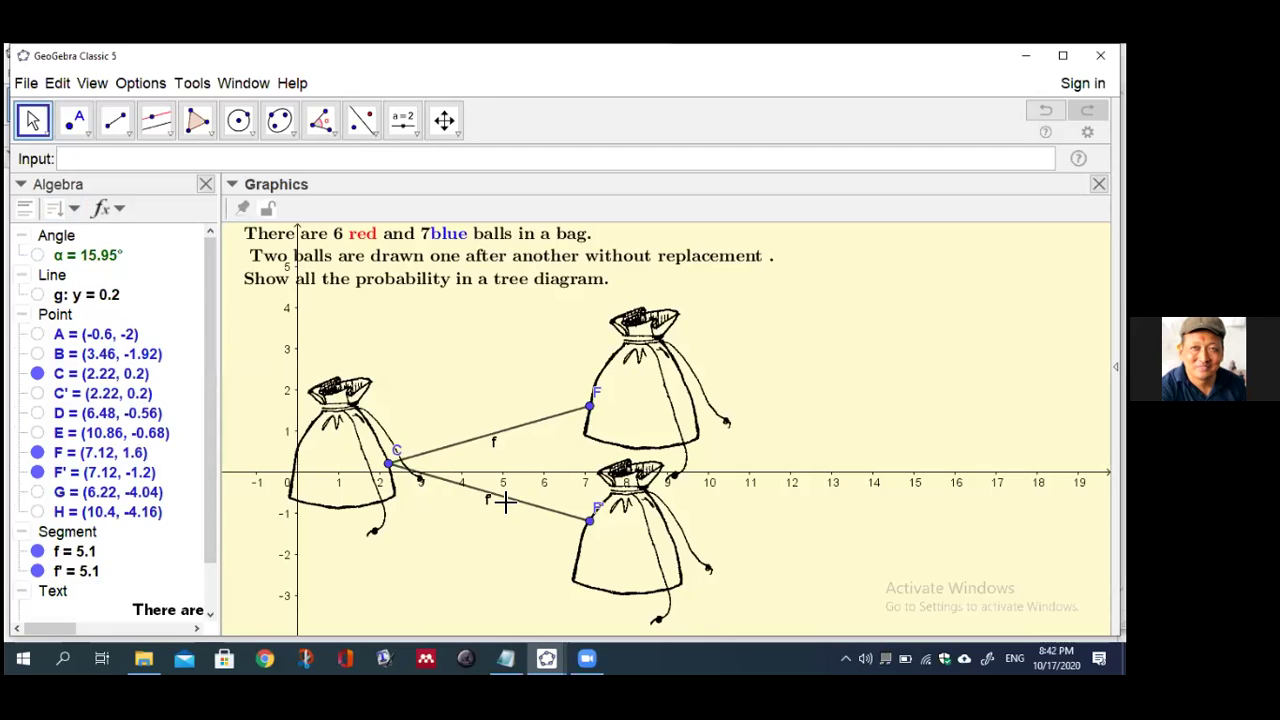
Fix the three bag images in place through their object properties, then close the properties
{"action": "left_click", "coordinate": [430, 484]}
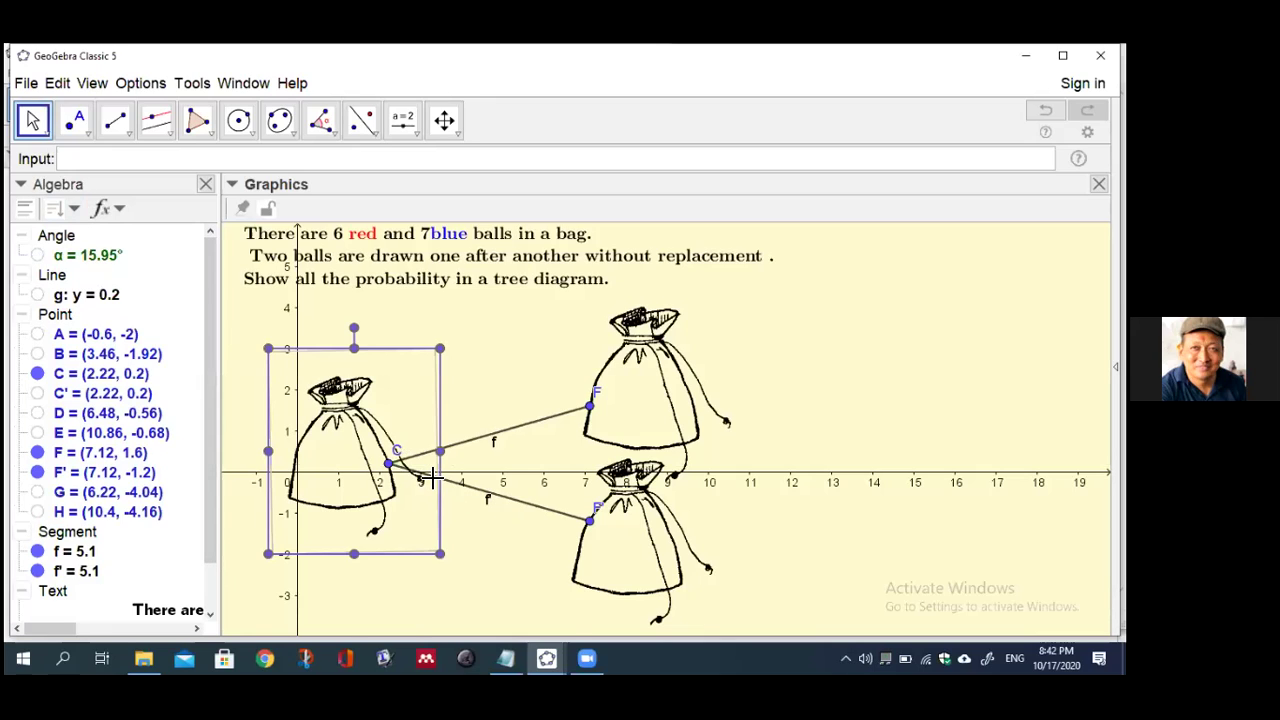
{"action": "right_click", "coordinate": [350, 470]}
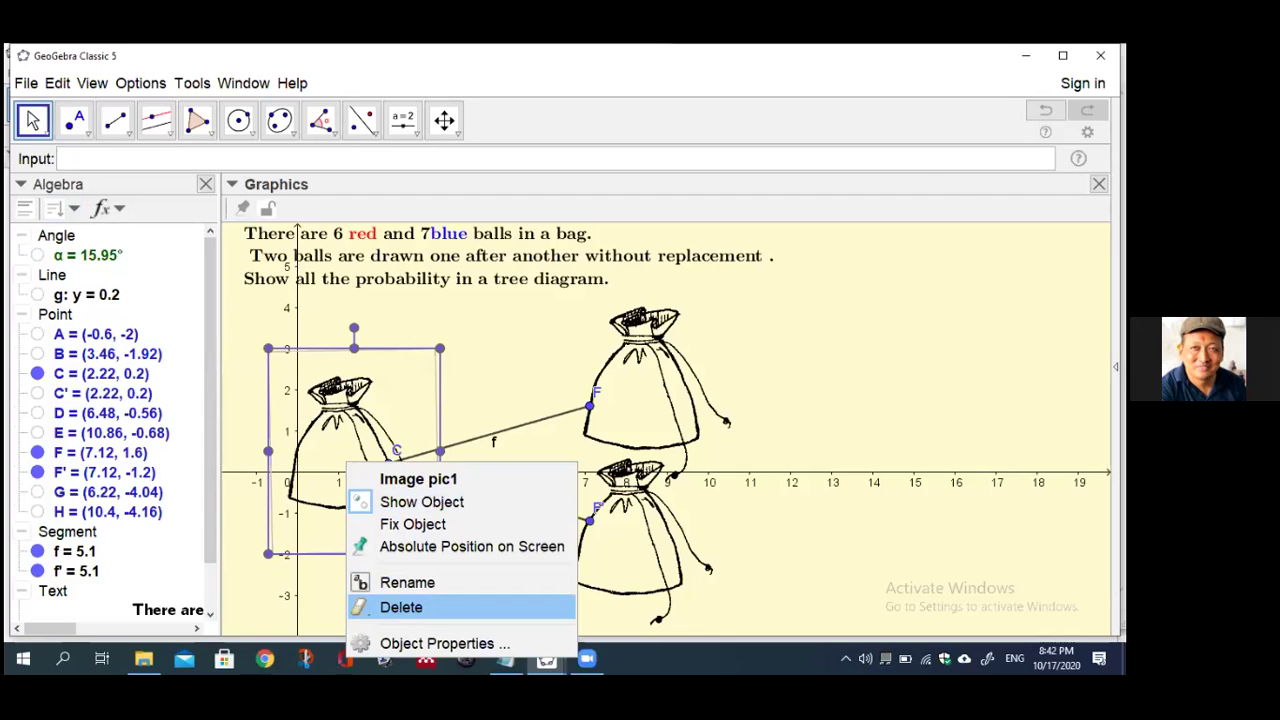
{"action": "left_click", "coordinate": [440, 643]}
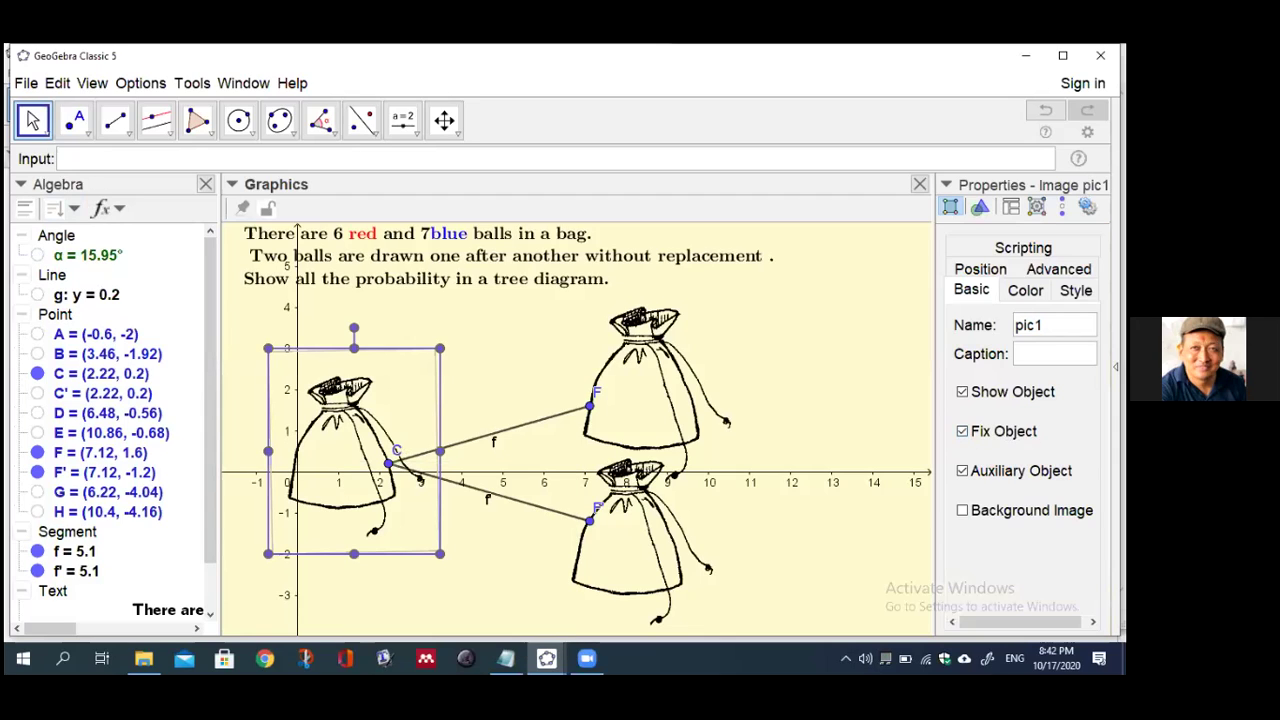
{"action": "left_click", "coordinate": [496, 440]}
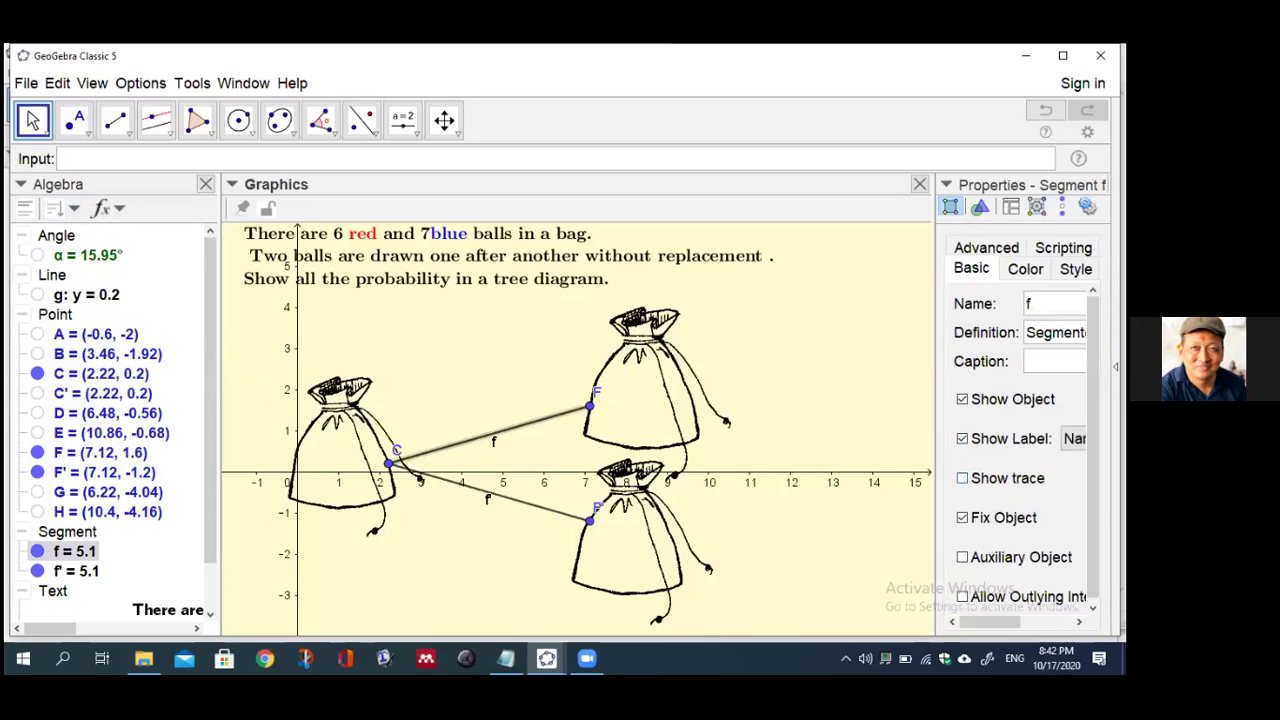
{"action": "left_click", "coordinate": [692, 410]}
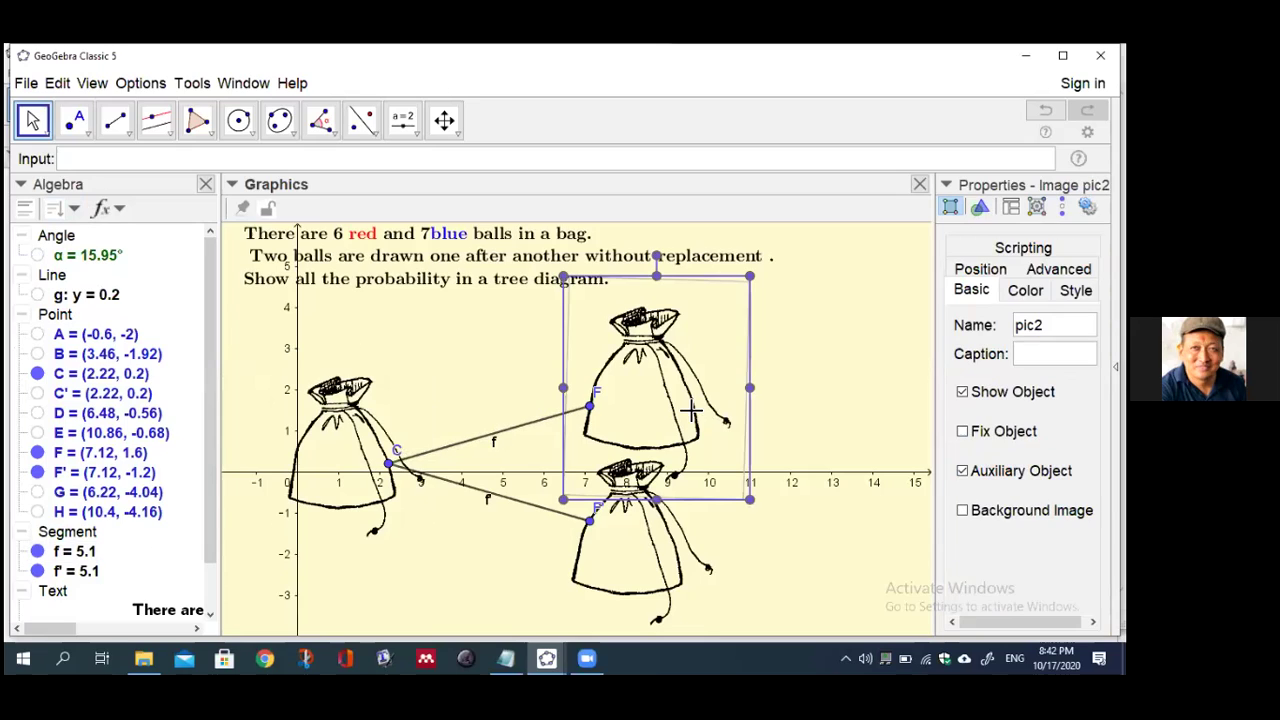
{"action": "left_click", "coordinate": [962, 431]}
{"action": "left_click", "coordinate": [684, 568]}
{"action": "left_click", "coordinate": [962, 431]}
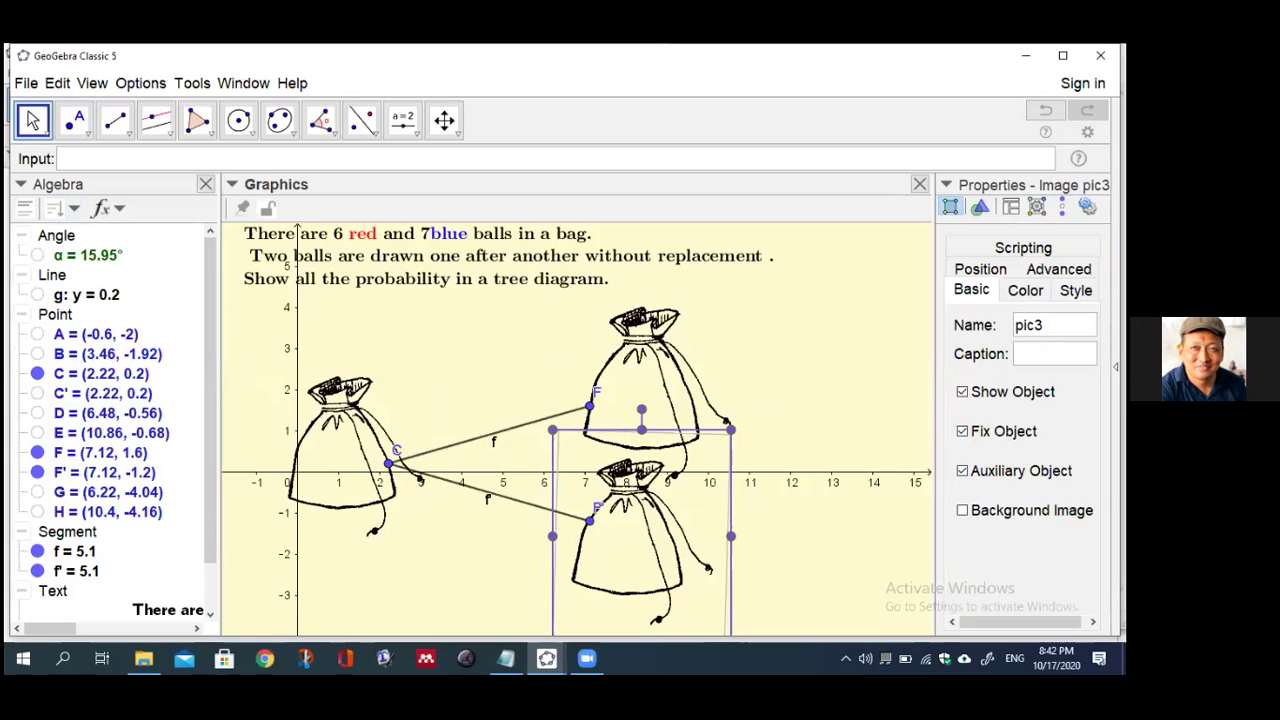
{"action": "left_click", "coordinate": [776, 508]}
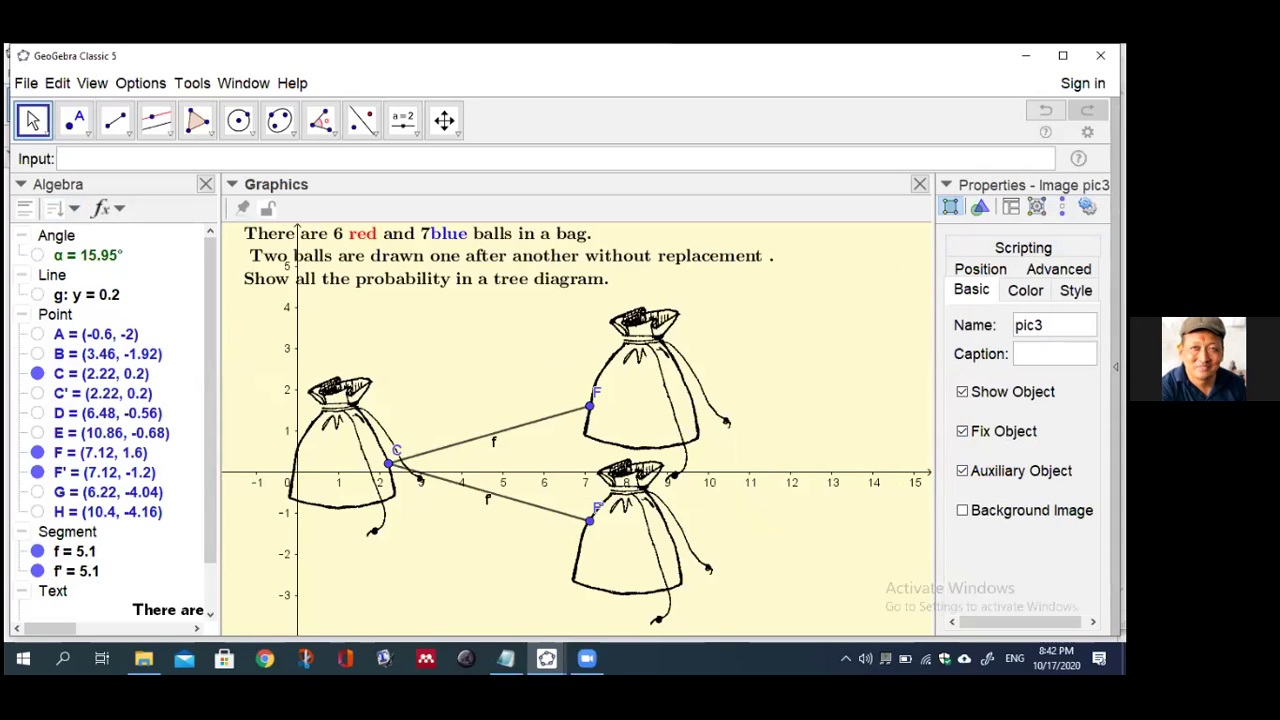
{"action": "left_click_drag", "start_coordinate": [935, 284], "coordinate": [885, 284]}
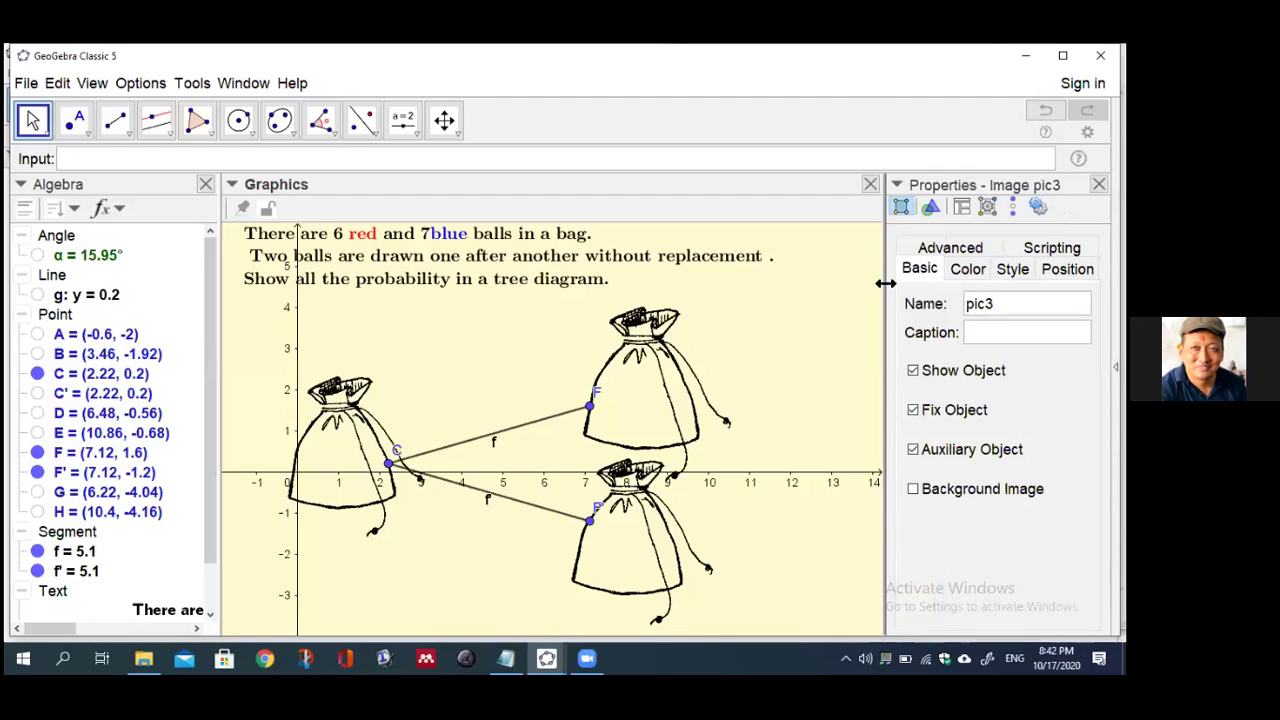
{"action": "left_click", "coordinate": [1099, 184]}
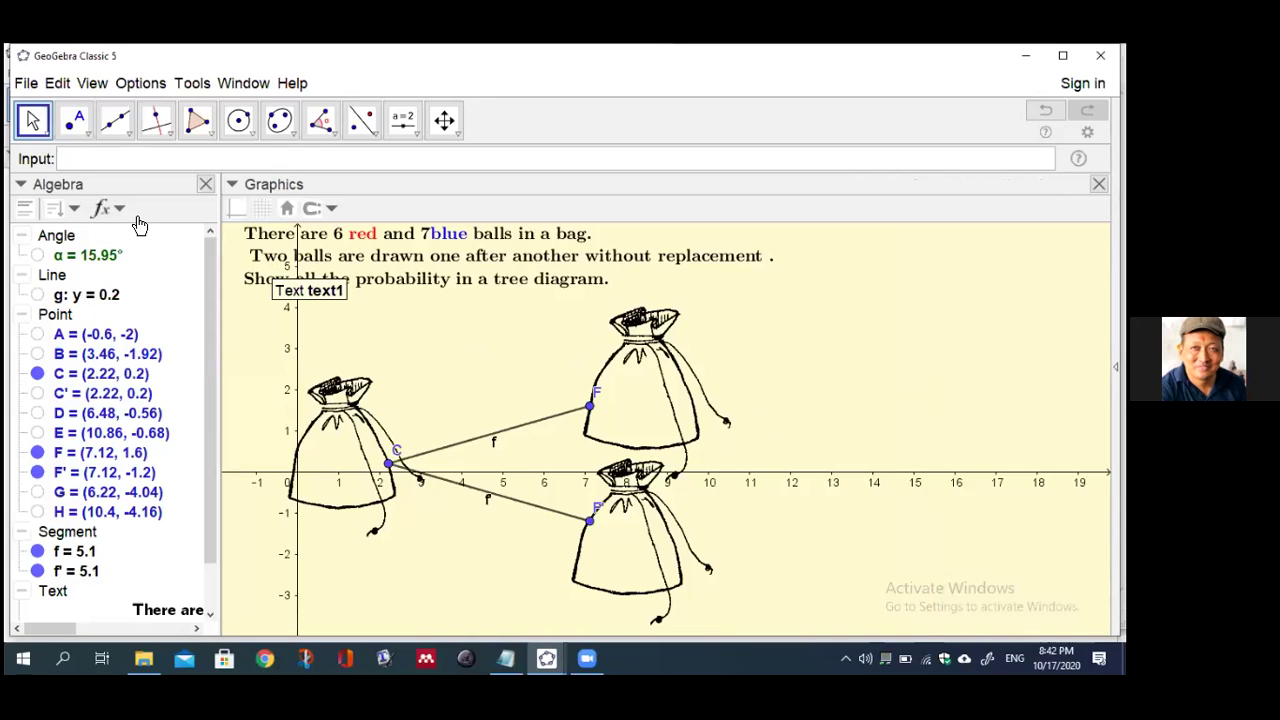
Place point I on the upper bag's right edge at about (9.42, 2.2) and J on the lower bag's right edge at about (9.22, -1.74)
{"action": "left_click", "coordinate": [70, 128]}
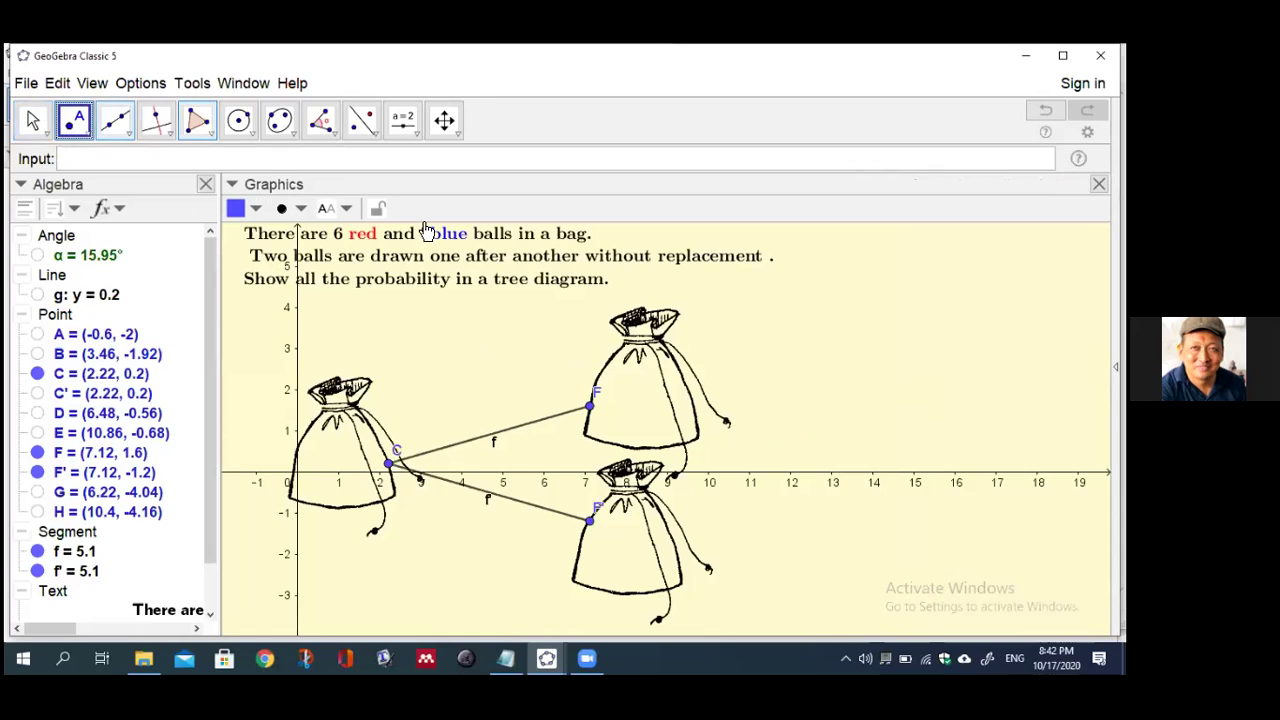
{"action": "left_click", "coordinate": [685, 382]}
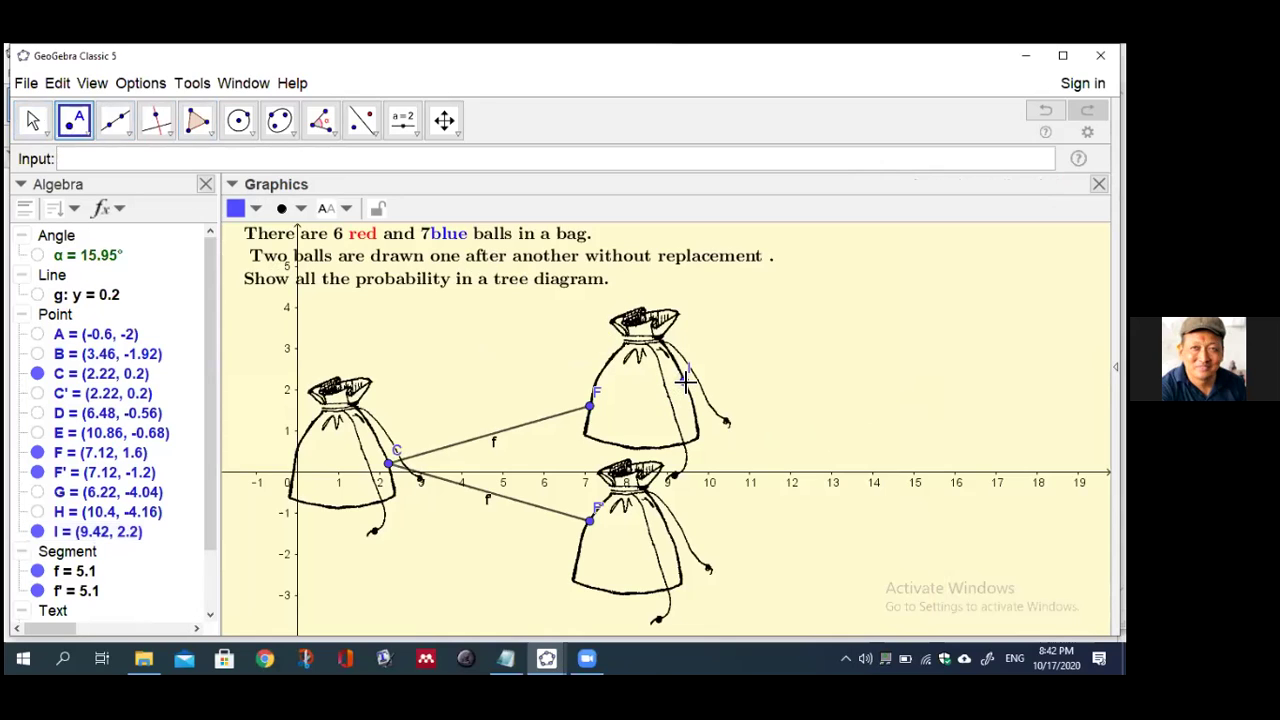
{"action": "left_click", "coordinate": [679, 565]}
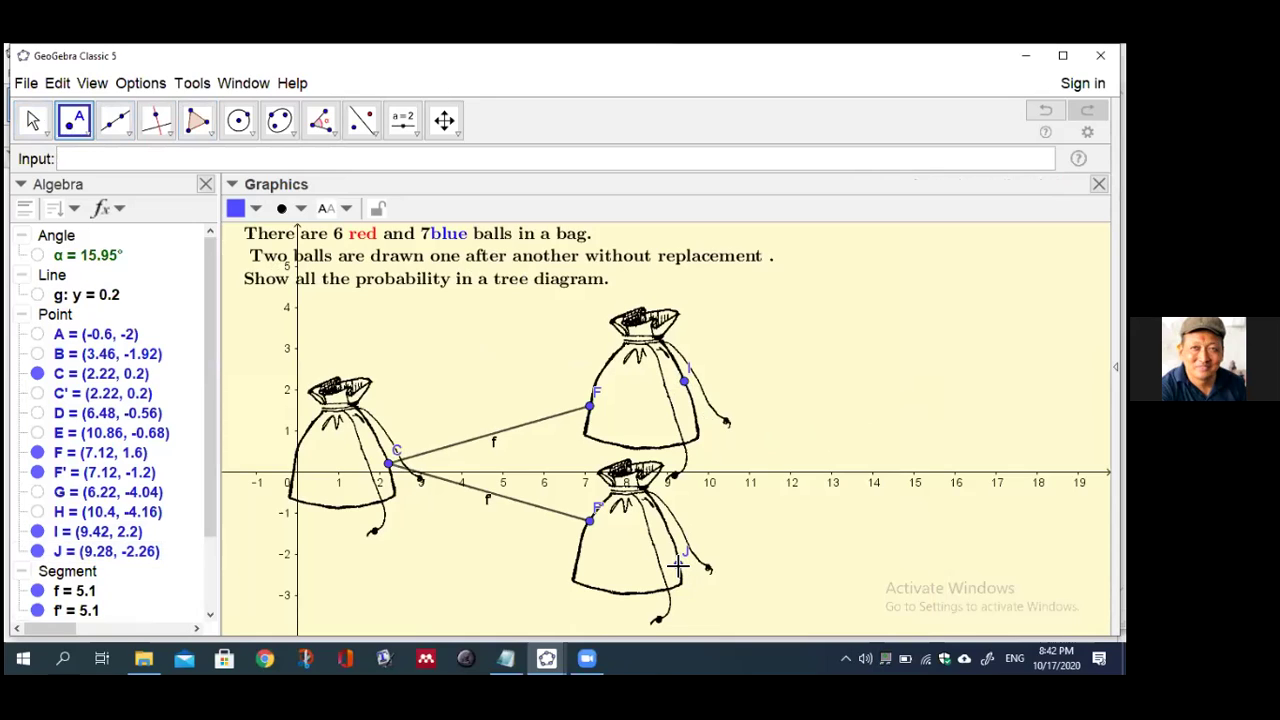
{"action": "left_click_drag", "start_coordinate": [679, 568], "coordinate": [676, 552]}
{"action": "left_click", "coordinate": [720, 545]}
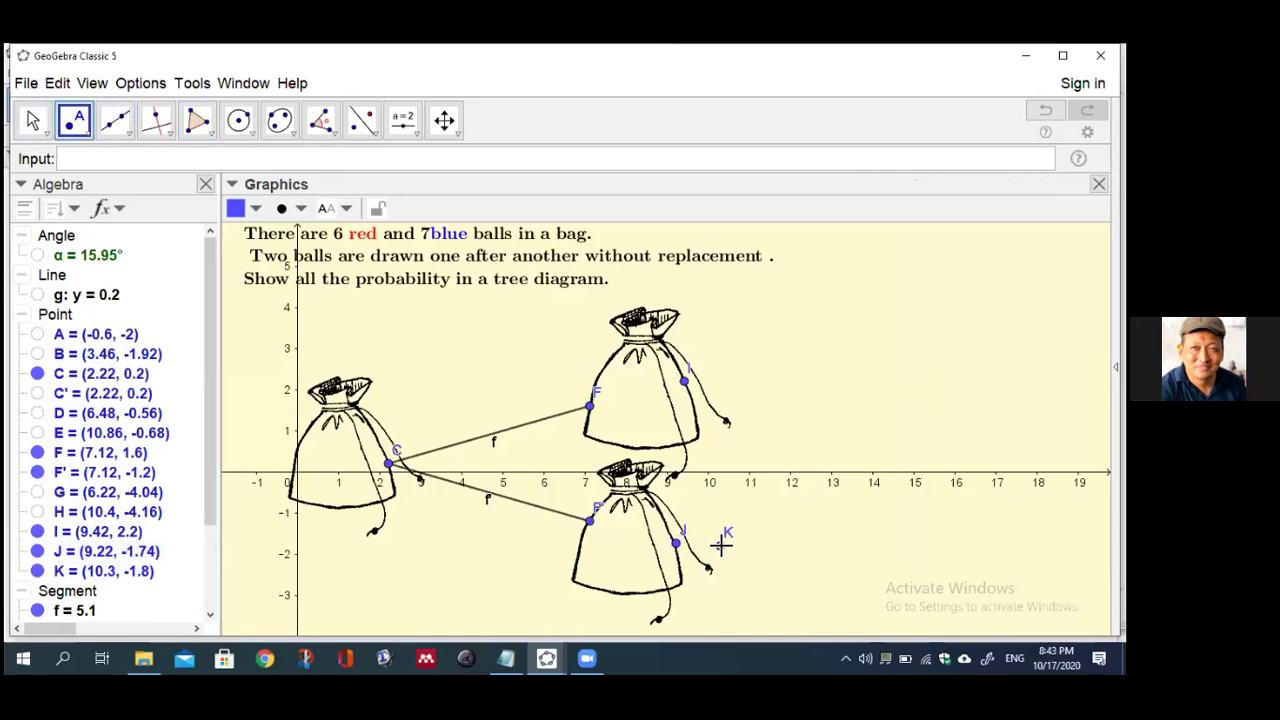
{"action": "left_click", "coordinate": [1045, 110]}
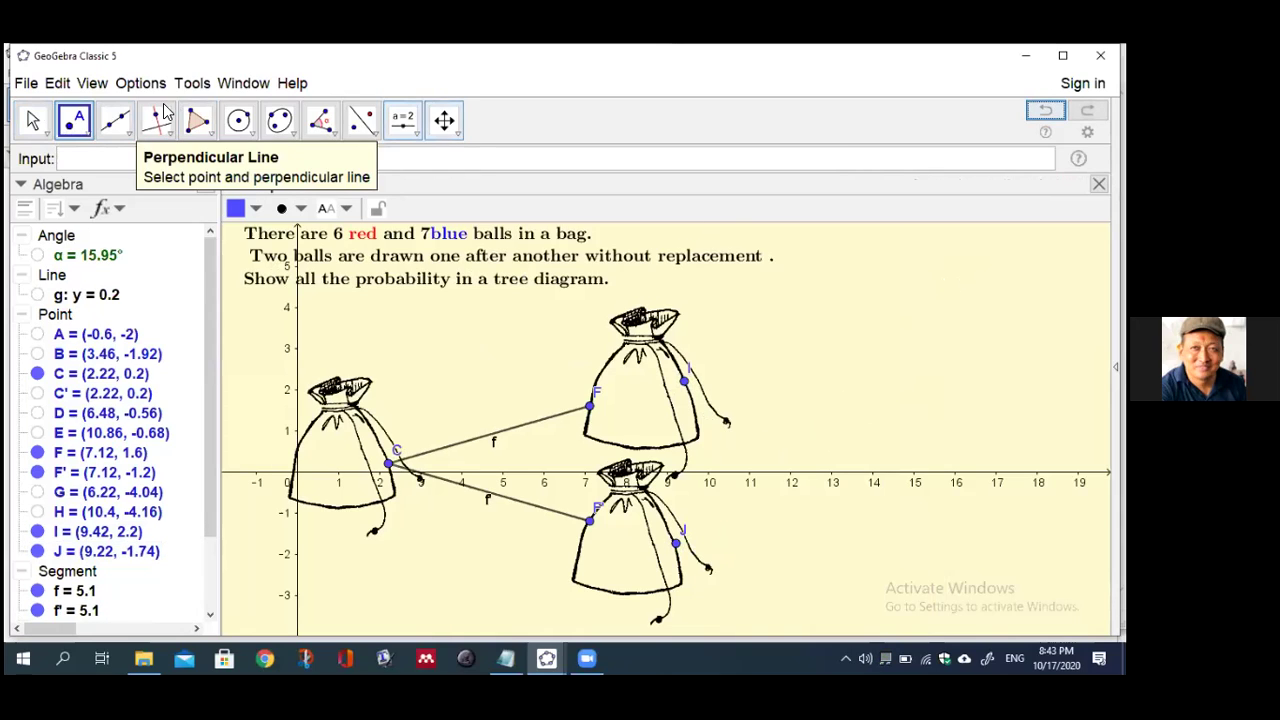
{"action": "left_click", "coordinate": [33, 120]}
{"action": "left_click", "coordinate": [33, 120]}
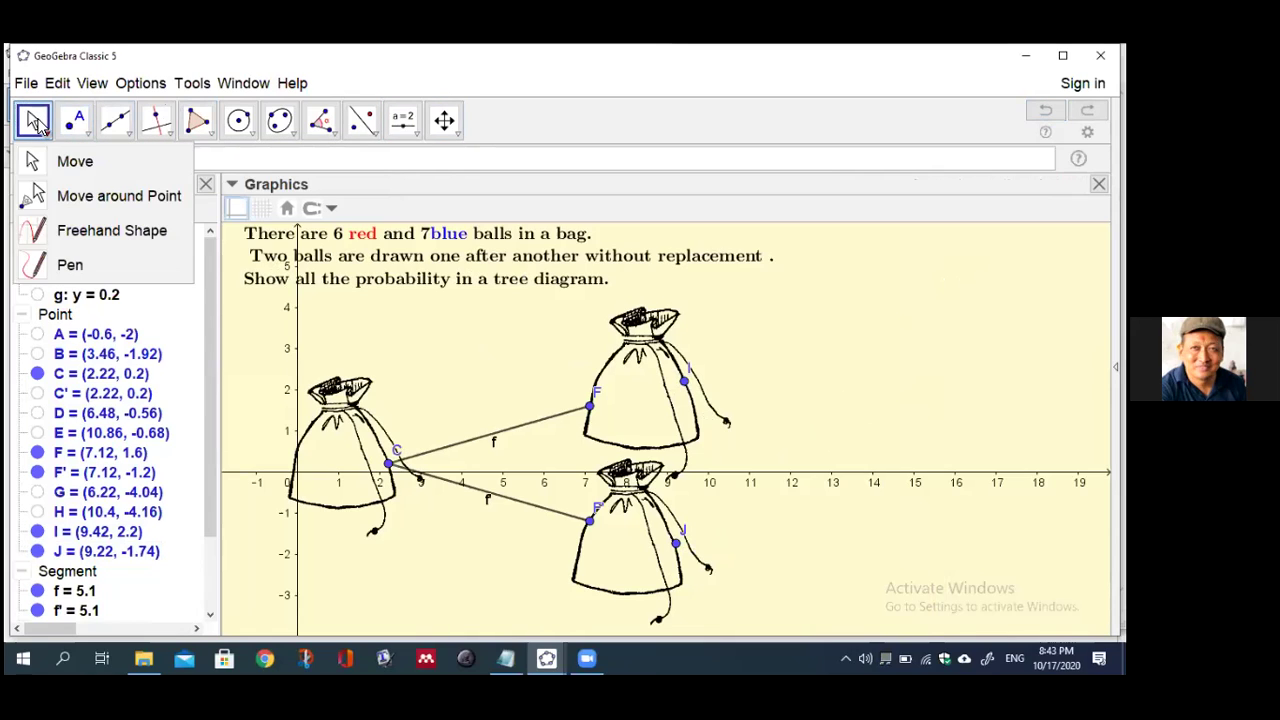
{"action": "mouse_move", "coordinate": [75, 120]}
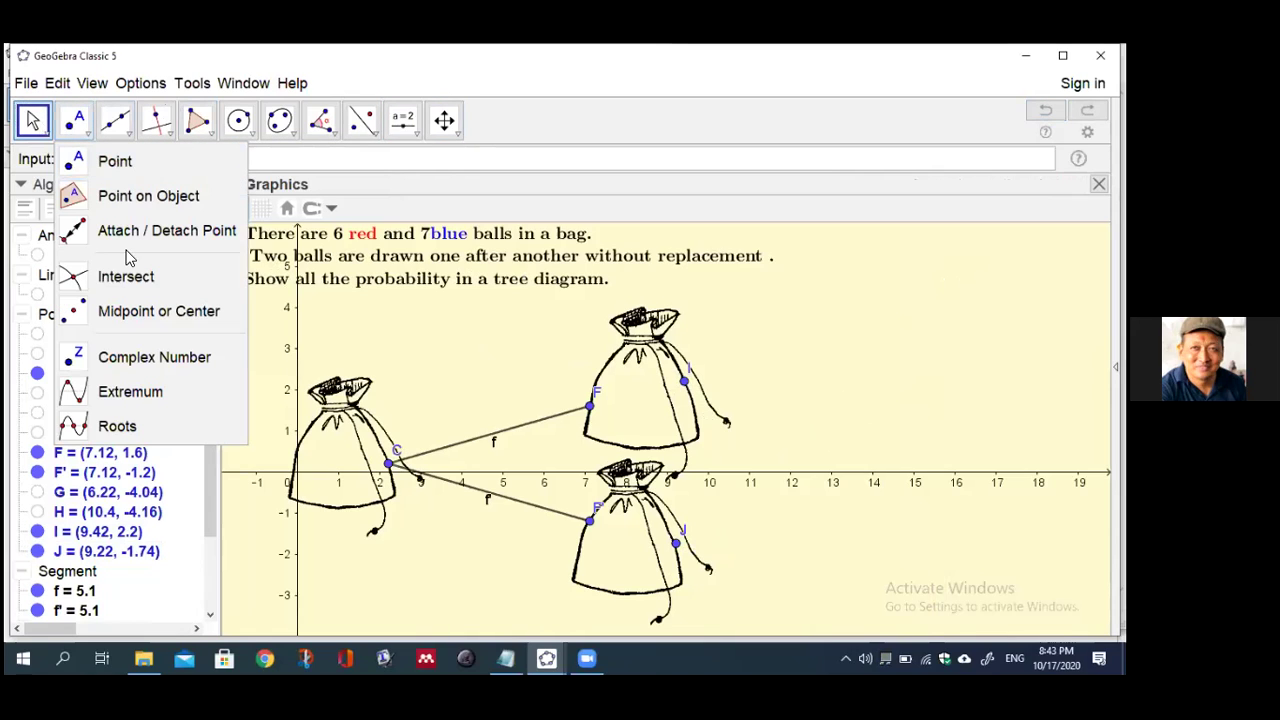
{"action": "left_click", "coordinate": [267, 325]}
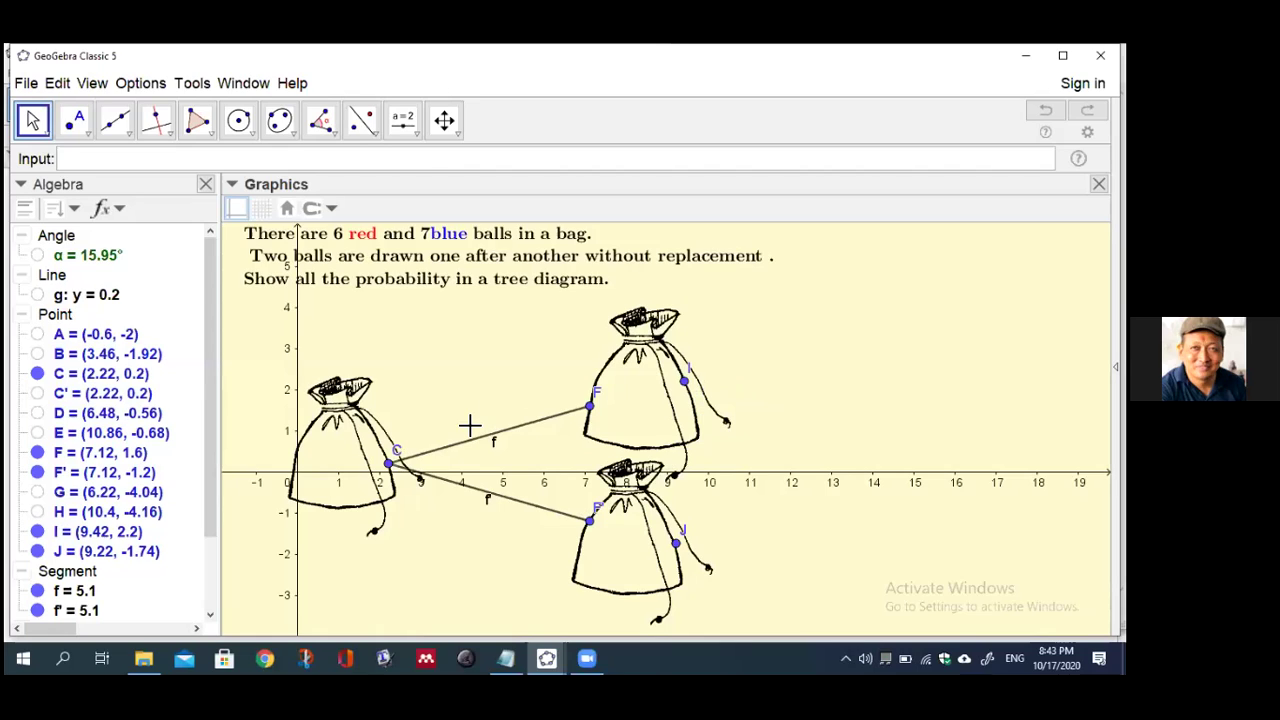
Translate segment f by the vector from C to I with Translate(f, Vector(C, I)), copying the command text for reuse
{"action": "left_click", "coordinate": [68, 160]}
{"action": "type", "text": "tran"}
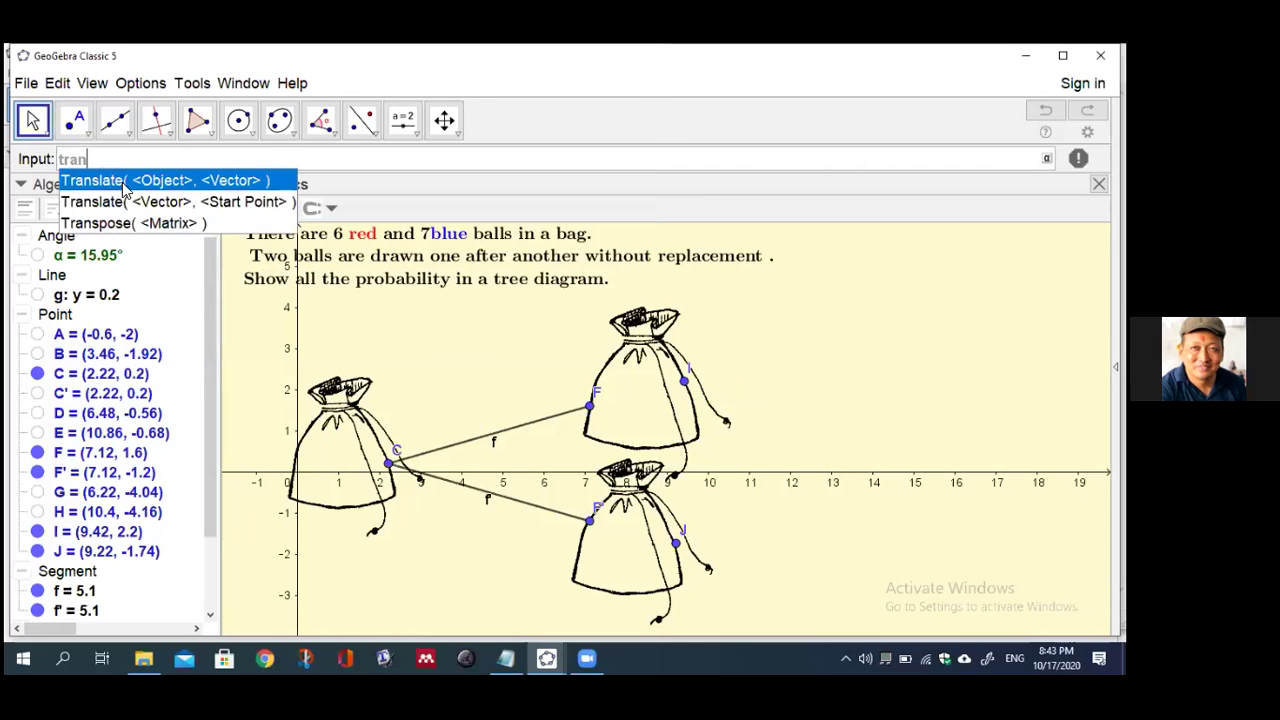
{"action": "left_click", "coordinate": [123, 184]}
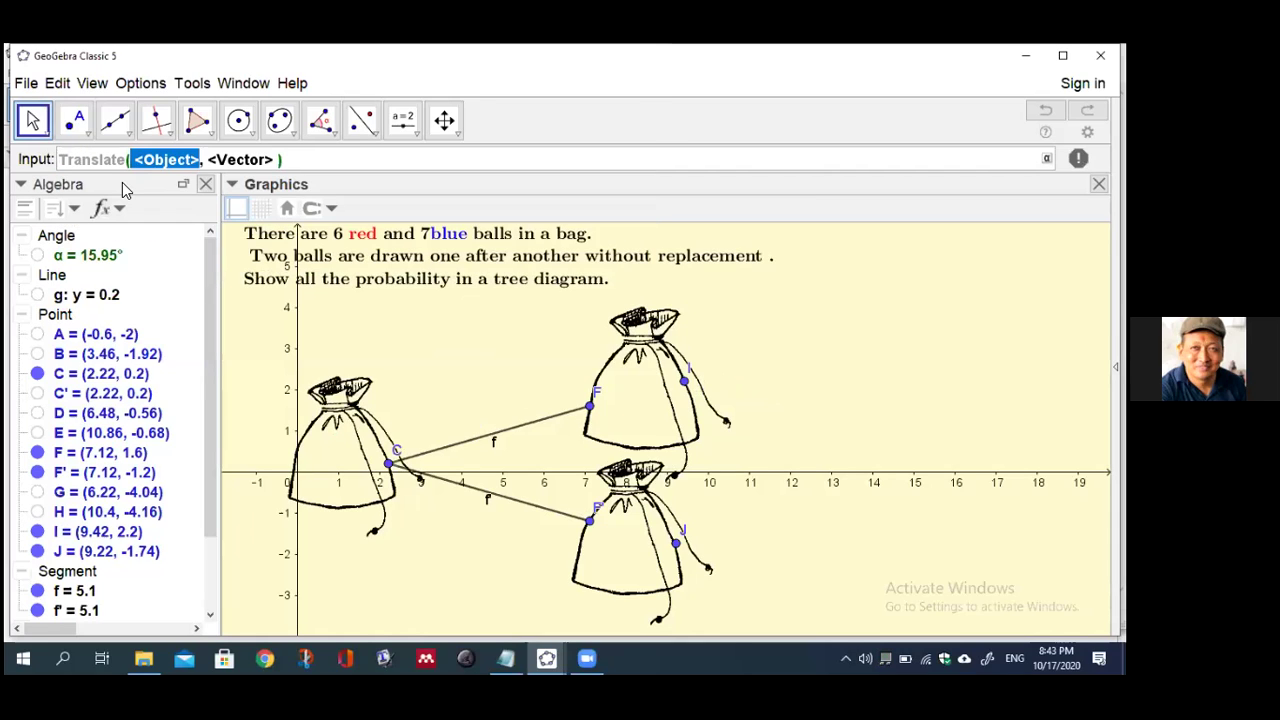
{"action": "type", "text": "f"}
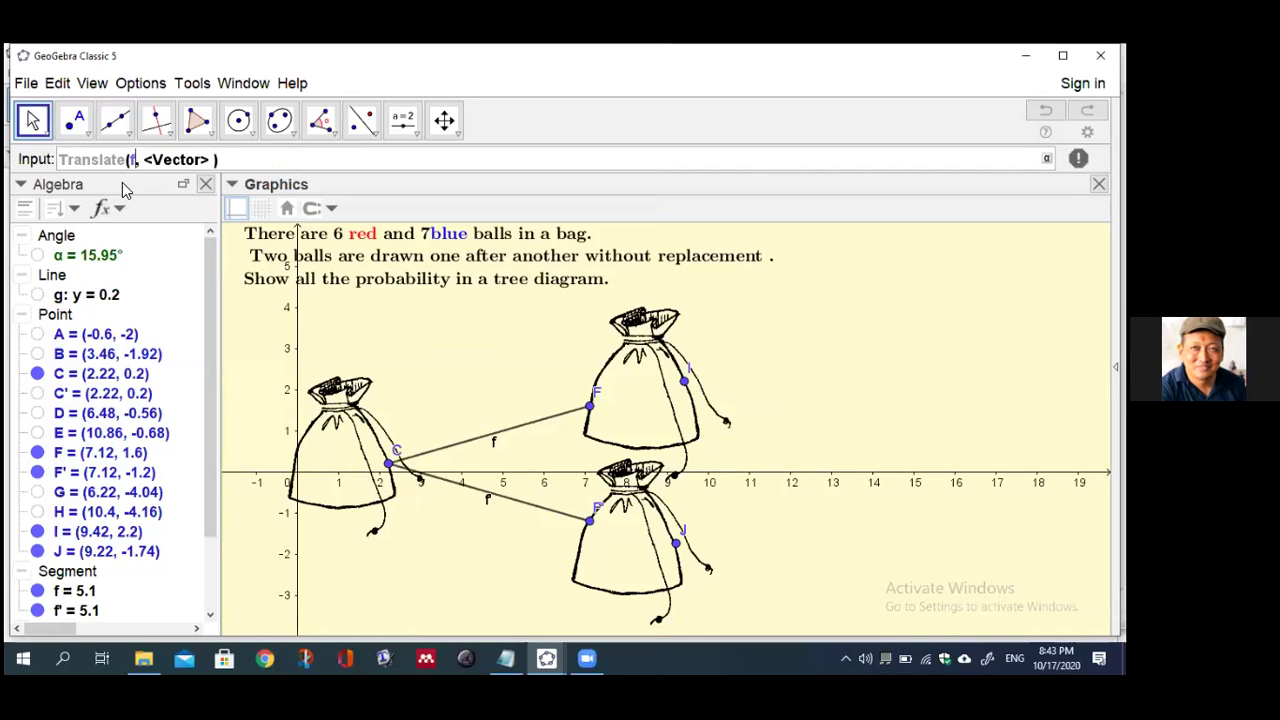
{"action": "key", "text": "Tab"}
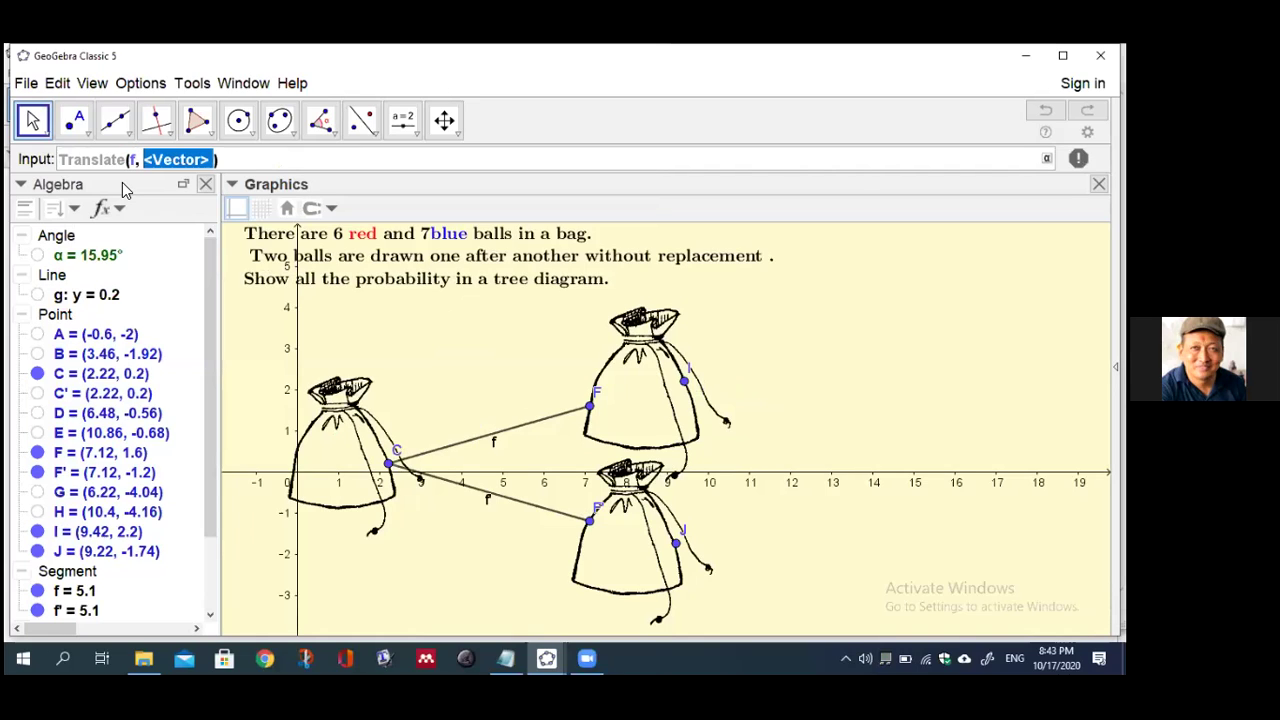
{"action": "type", "text": "vec"}
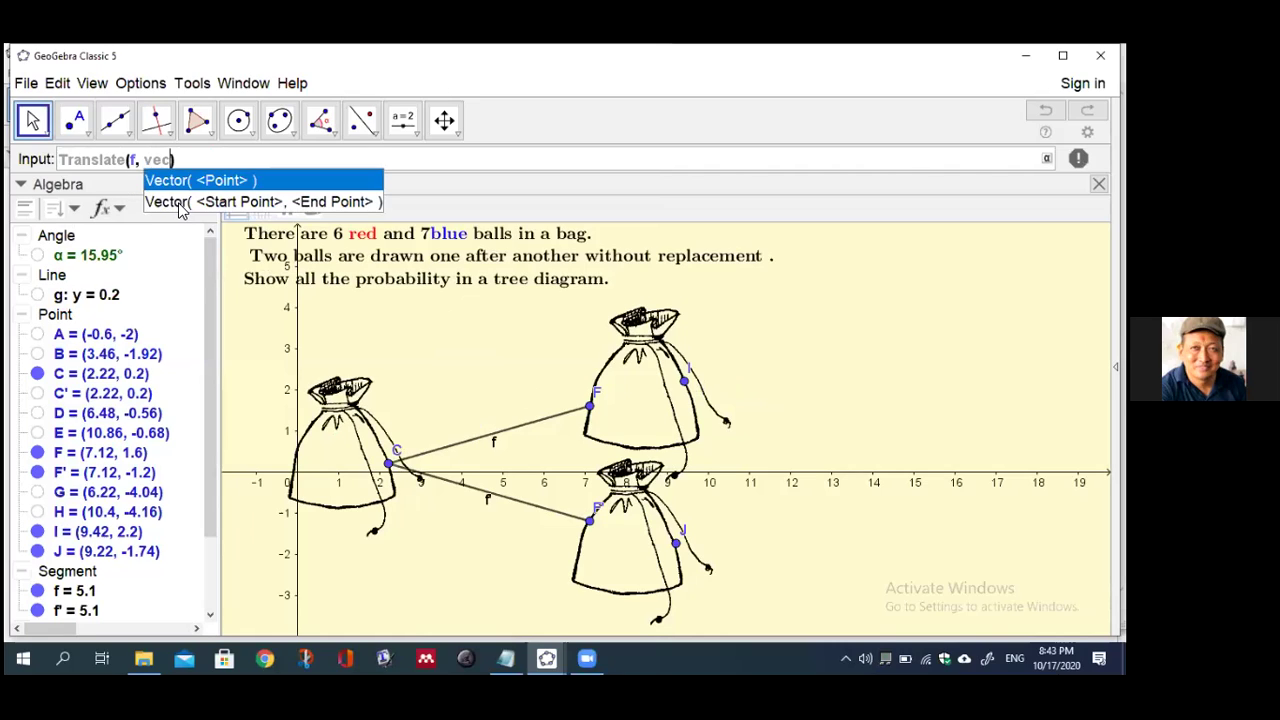
{"action": "left_click", "coordinate": [180, 205]}
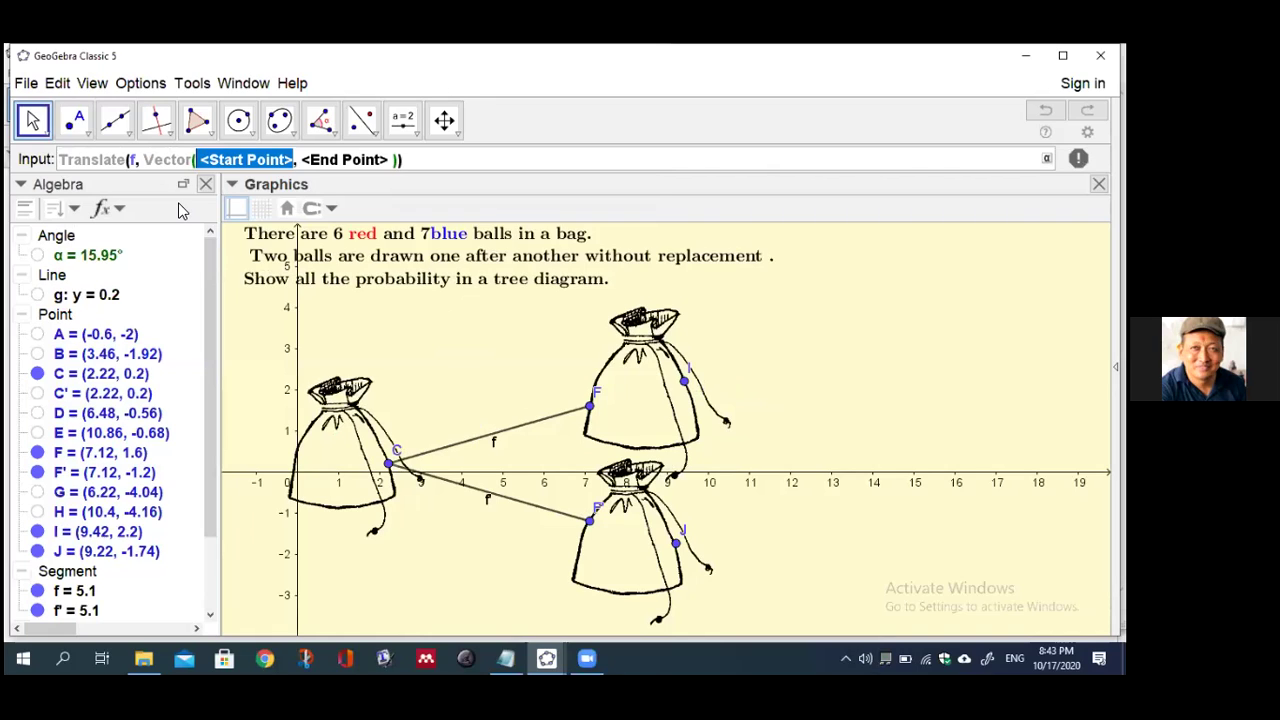
{"action": "type", "text": "C"}
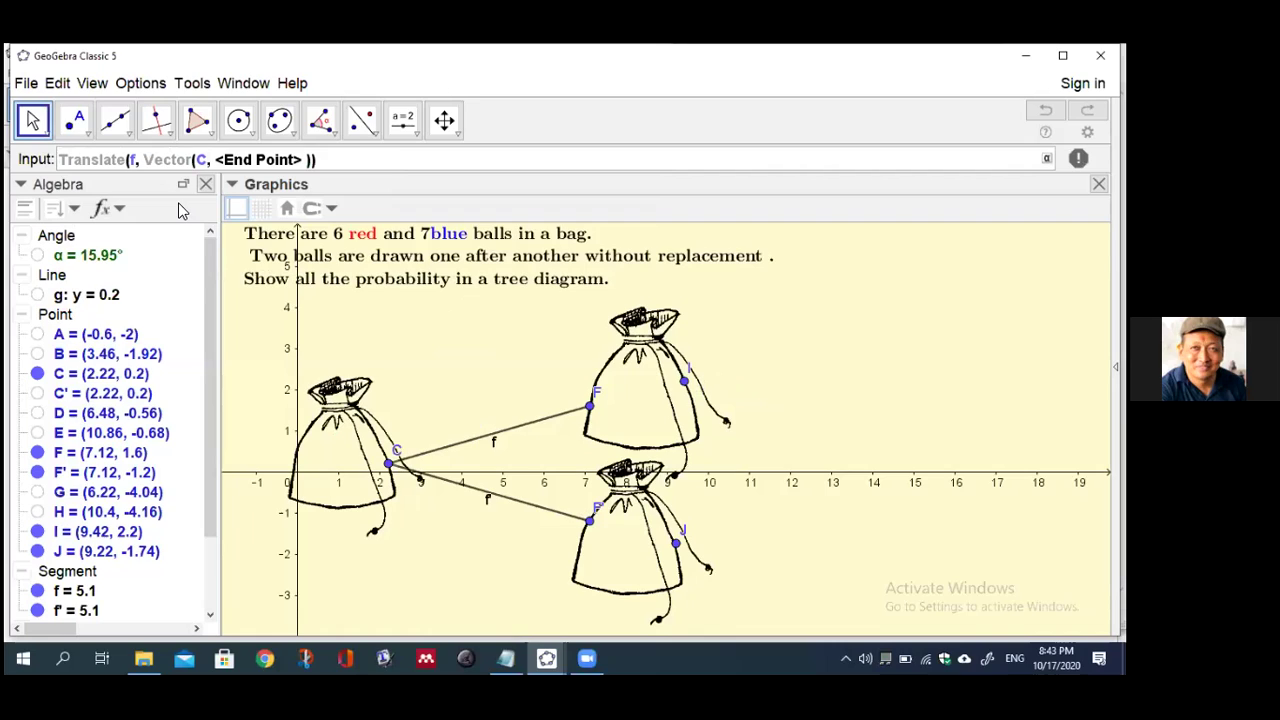
{"action": "key", "text": "Tab"}
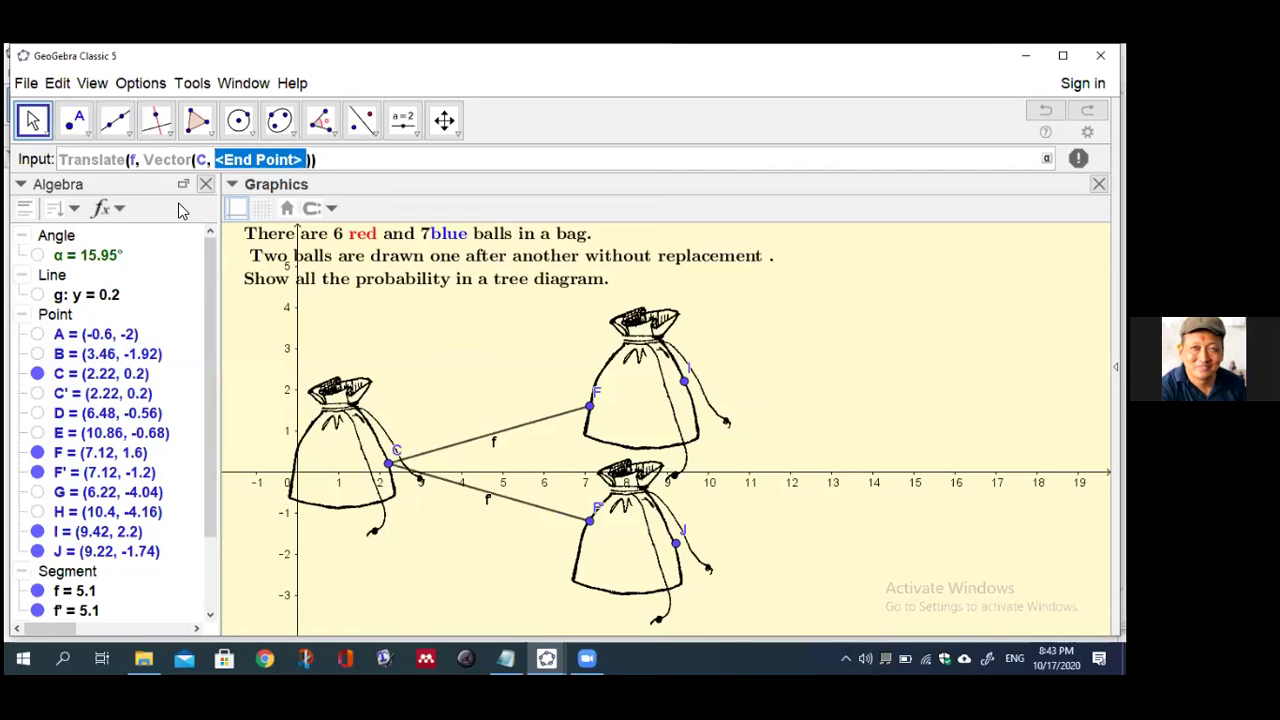
{"action": "type", "text": "I"}
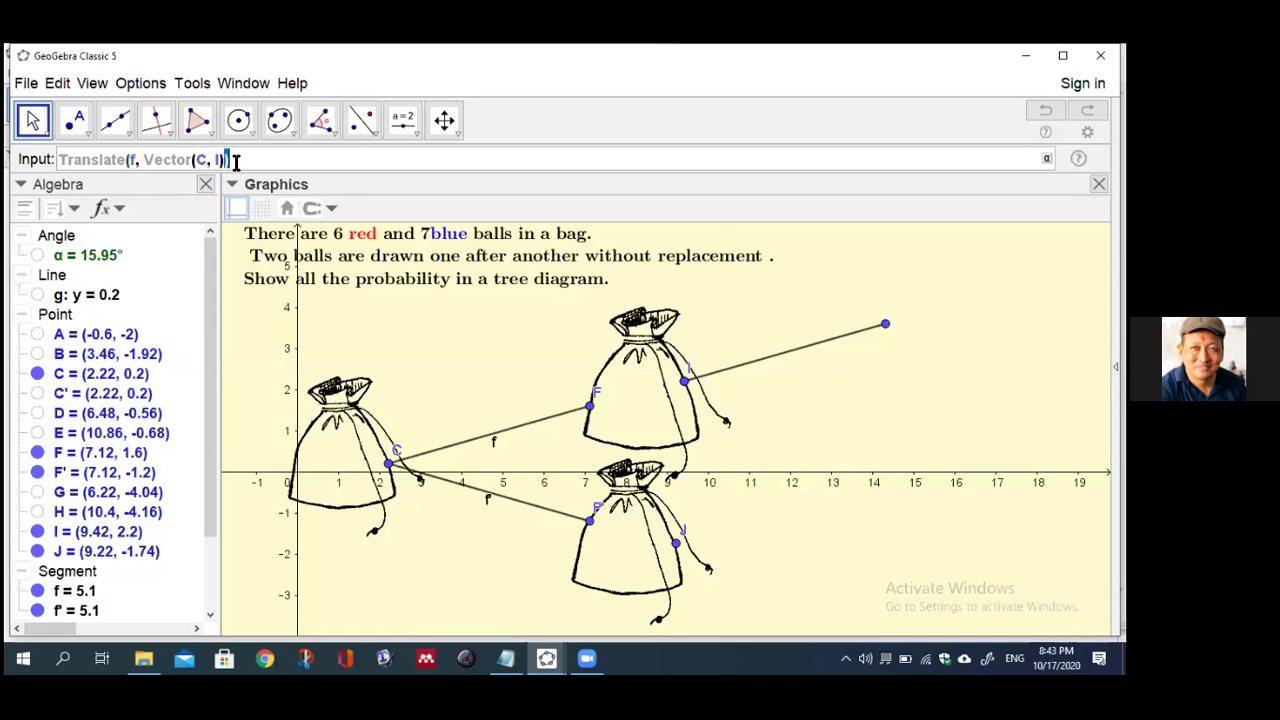
{"action": "left_click_drag", "start_coordinate": [229, 160], "coordinate": [62, 160]}
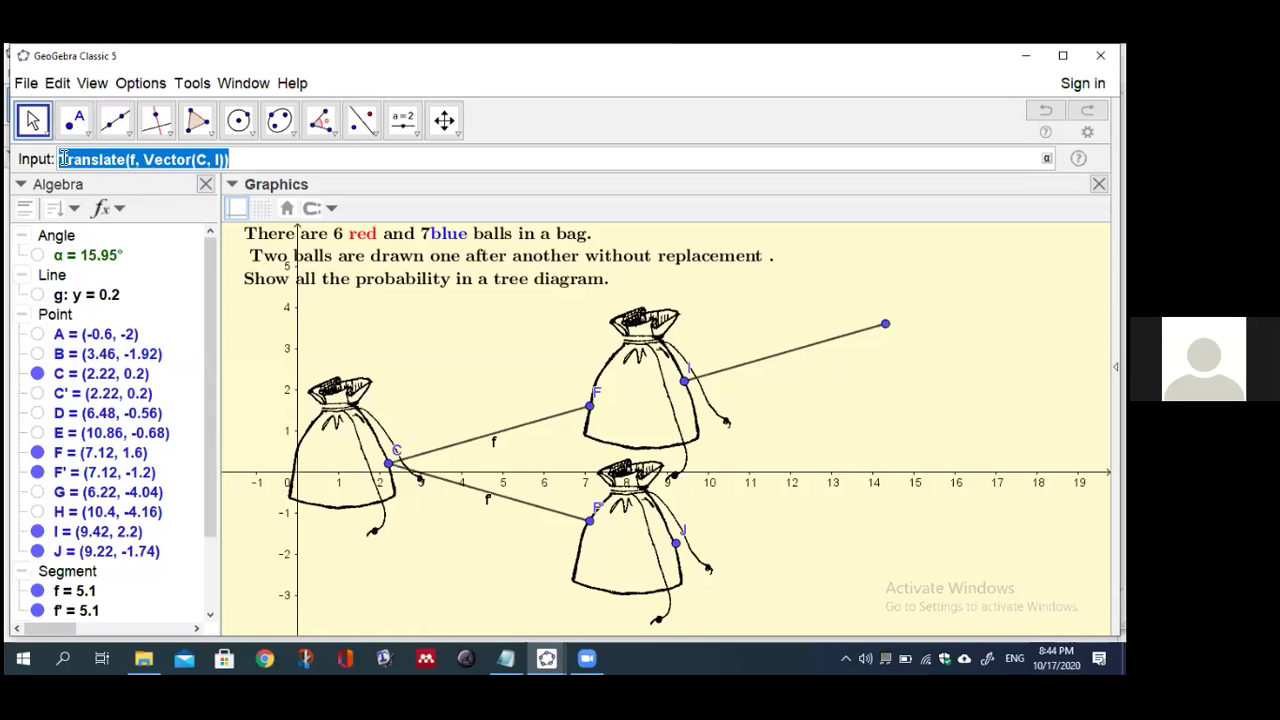
{"action": "key", "text": "ctrl+c"}
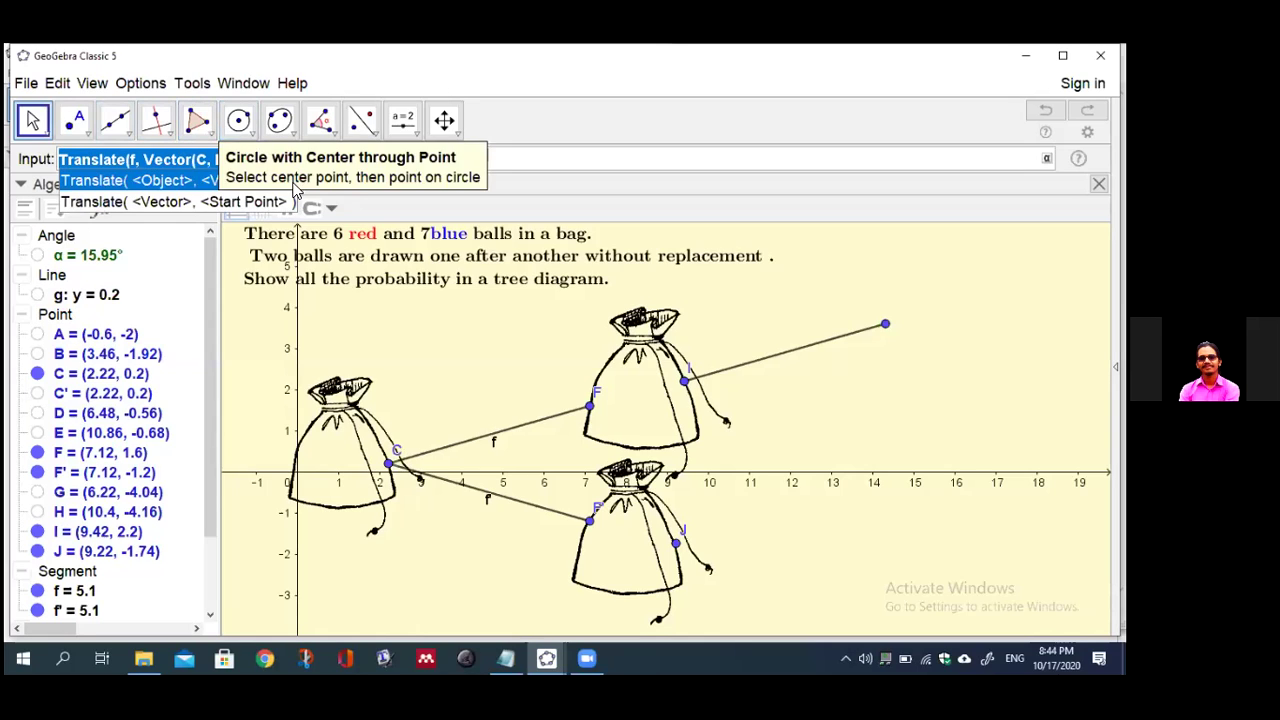
{"action": "key", "text": "Escape"}
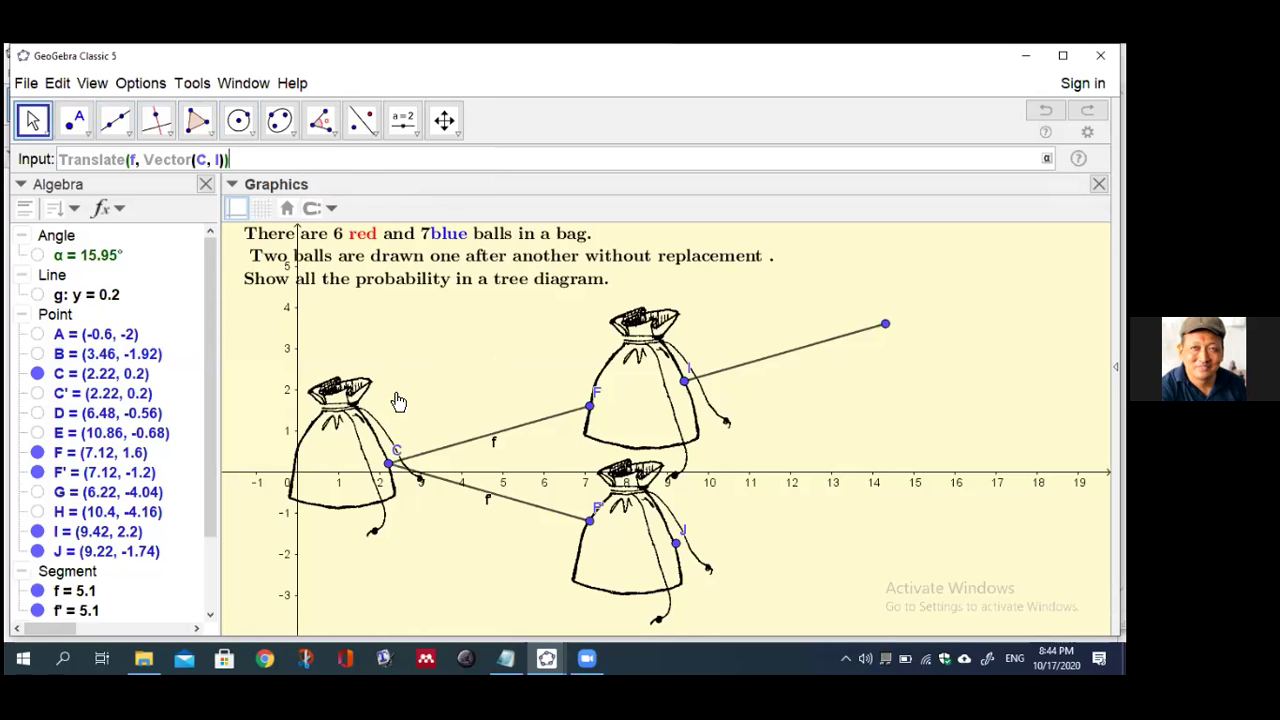
{"action": "key", "text": "Return"}
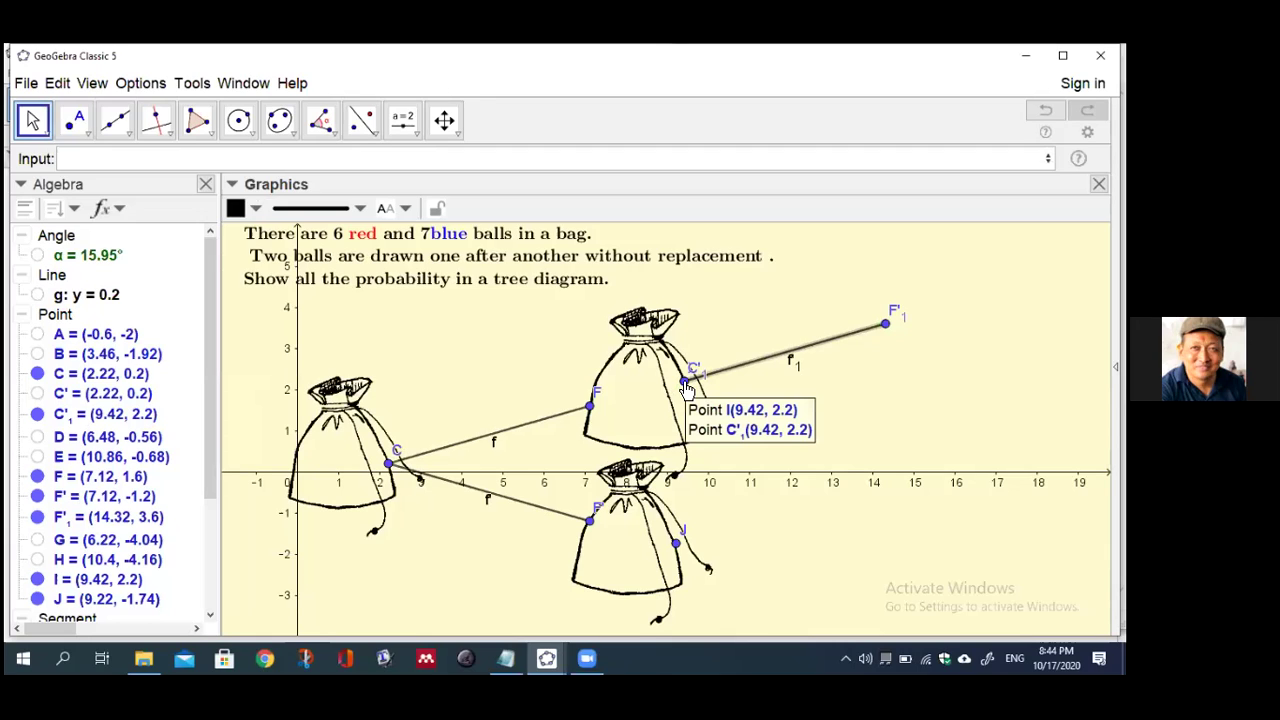
Hide the duplicate point C'₁ at I and translate segment f' with the copied command edited to Translate(f', Vector(C, I))
{"action": "mouse_move", "coordinate": [212, 480]}
{"action": "left_mouse_down"}
{"action": "mouse_move", "coordinate": [210, 540]}
{"action": "mouse_move", "coordinate": [211, 505]}
{"action": "left_mouse_up"}
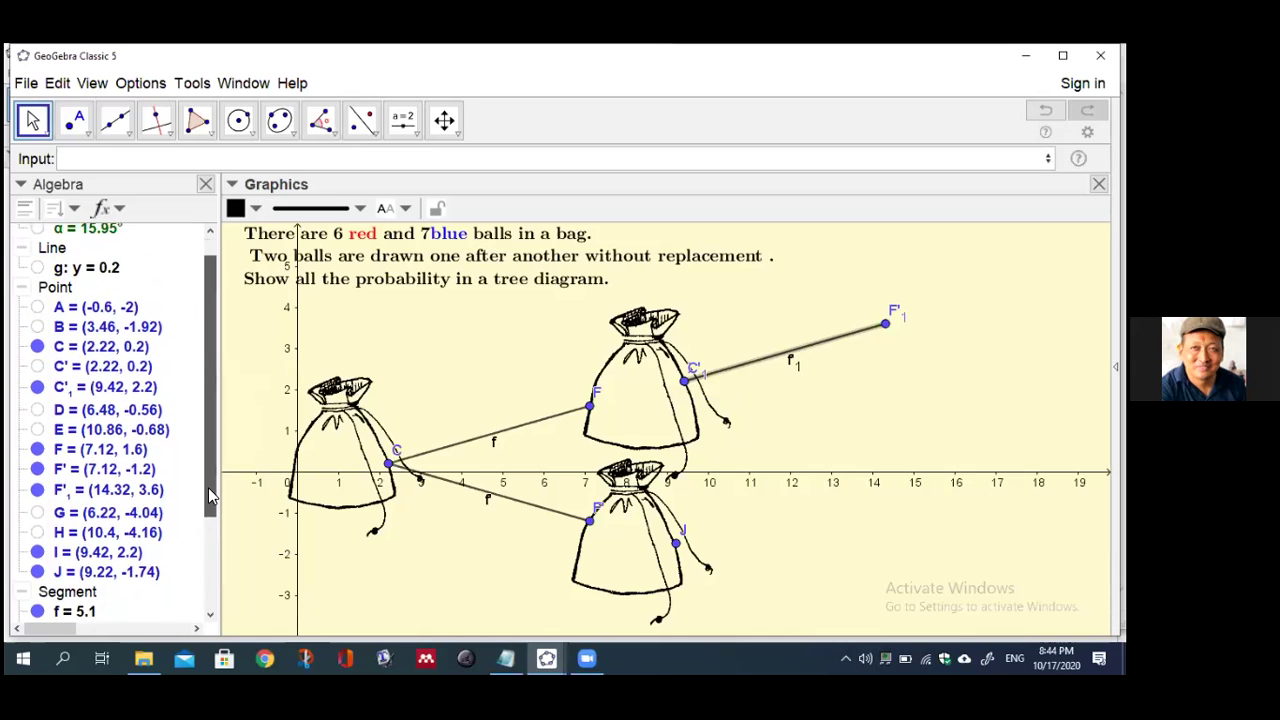
{"action": "left_click", "coordinate": [37, 388]}
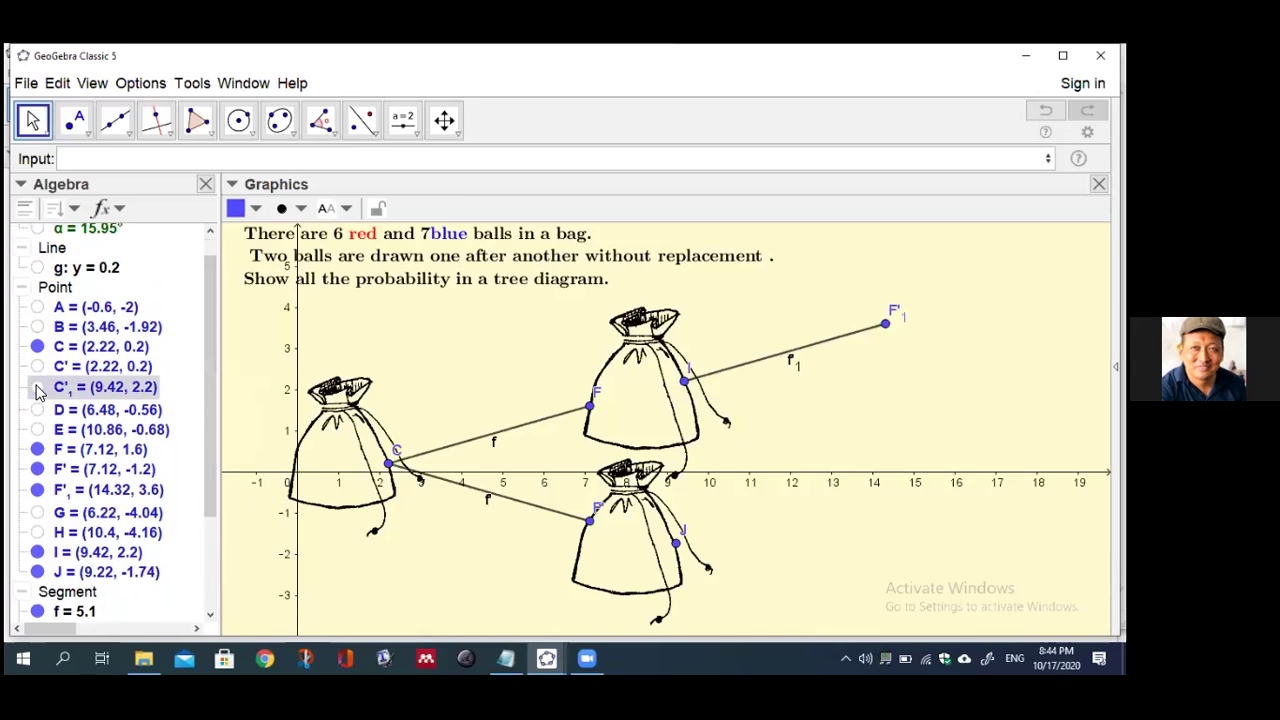
{"action": "left_click", "coordinate": [80, 160]}
{"action": "key", "text": "ctrl+v"}
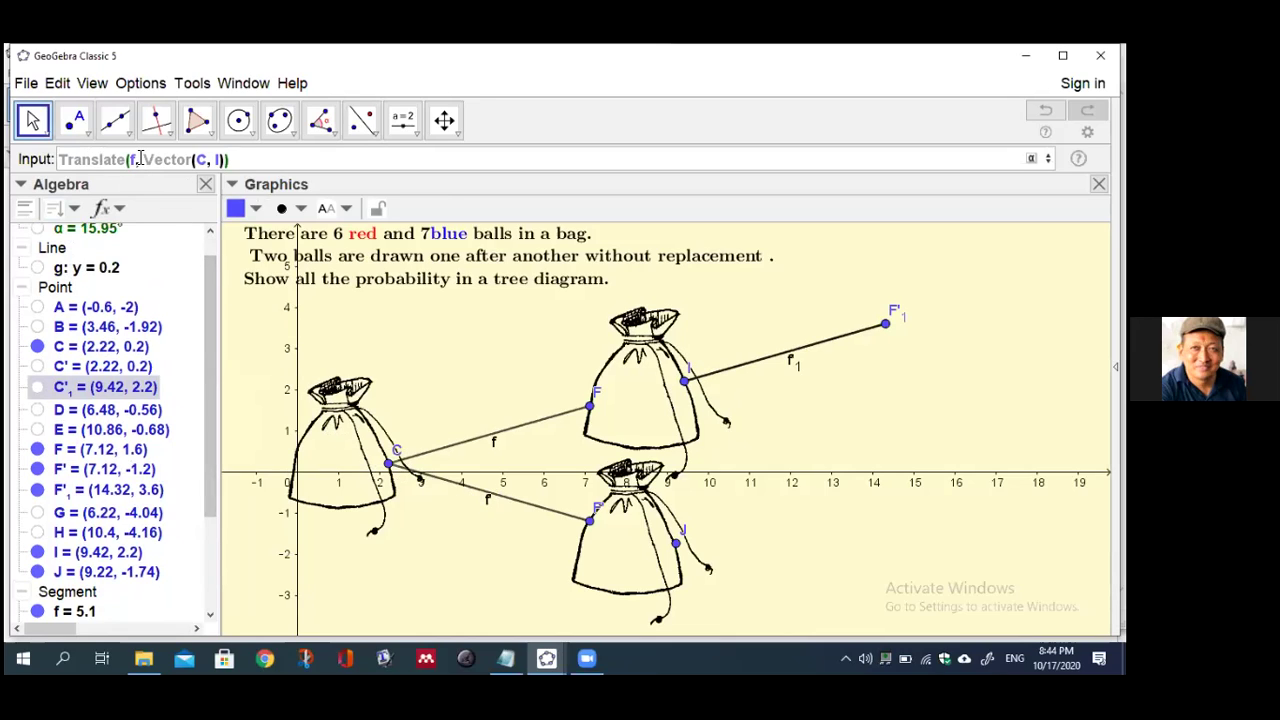
{"action": "type", "text": "'"}
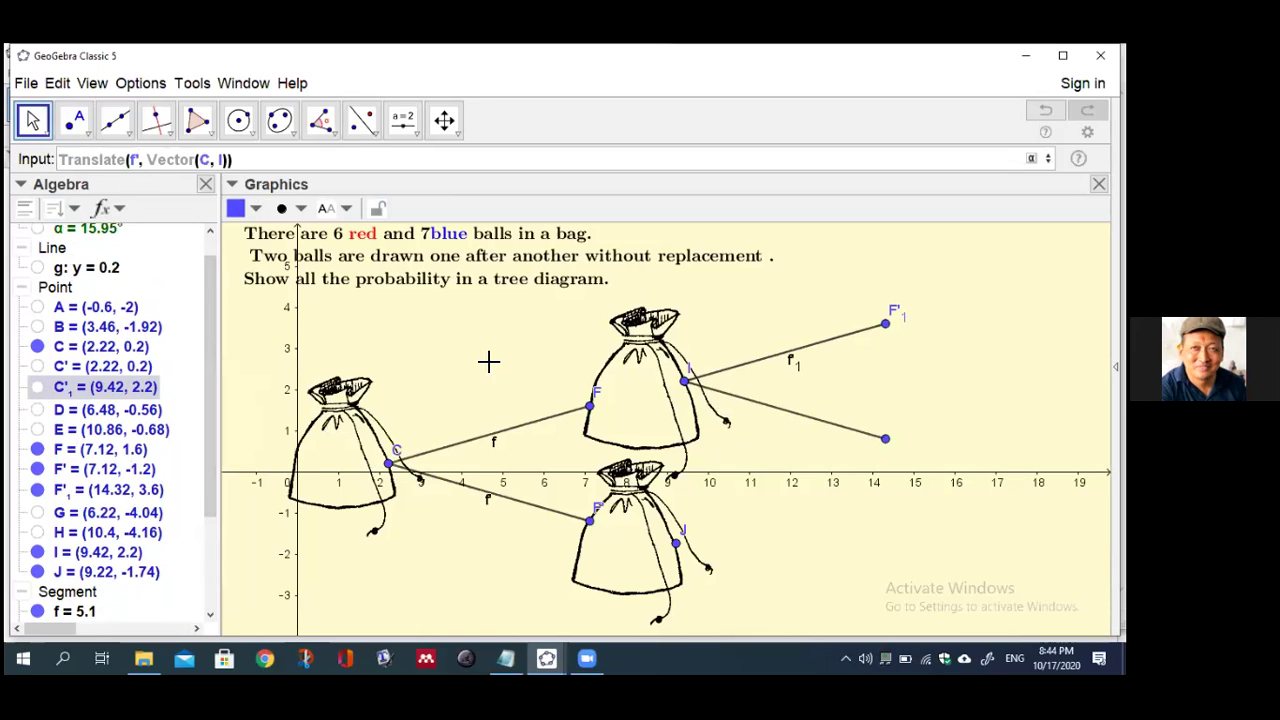
{"action": "key", "text": "Return"}
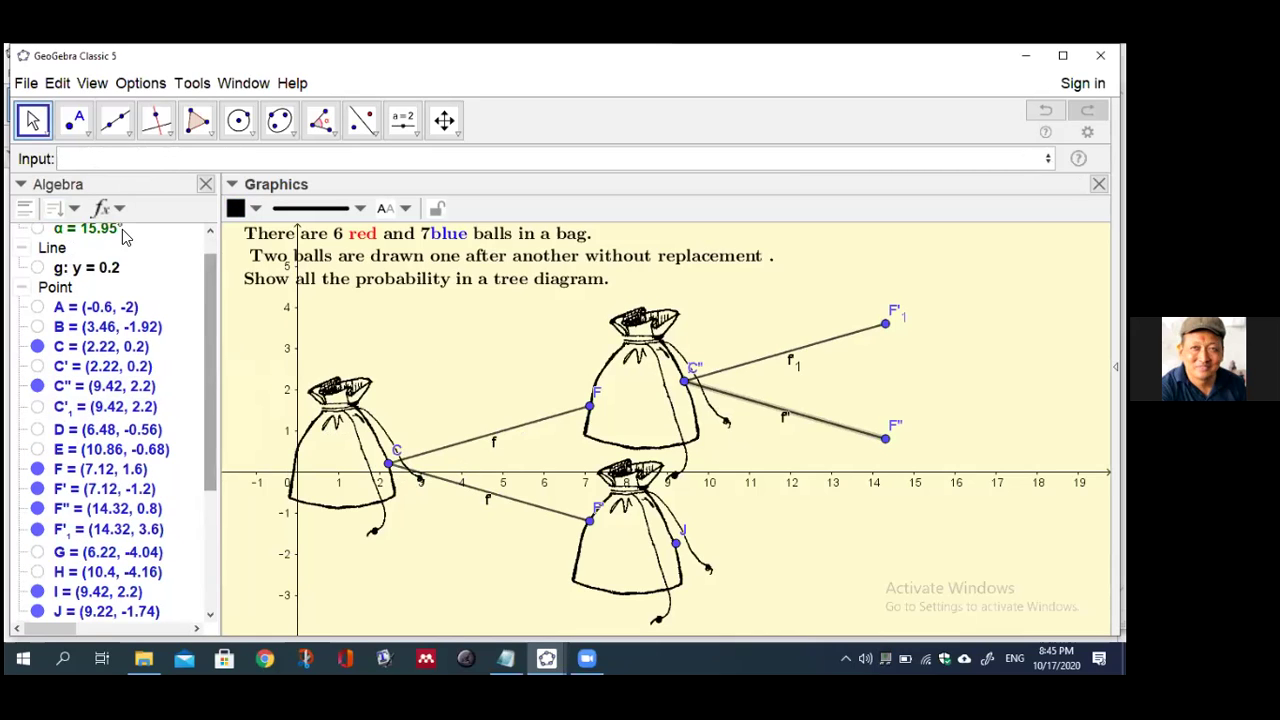
Translate segment f by the vector from C to J by reusing the copied command as Translate(f, Vector(C, J))
{"action": "left_click", "coordinate": [86, 157]}
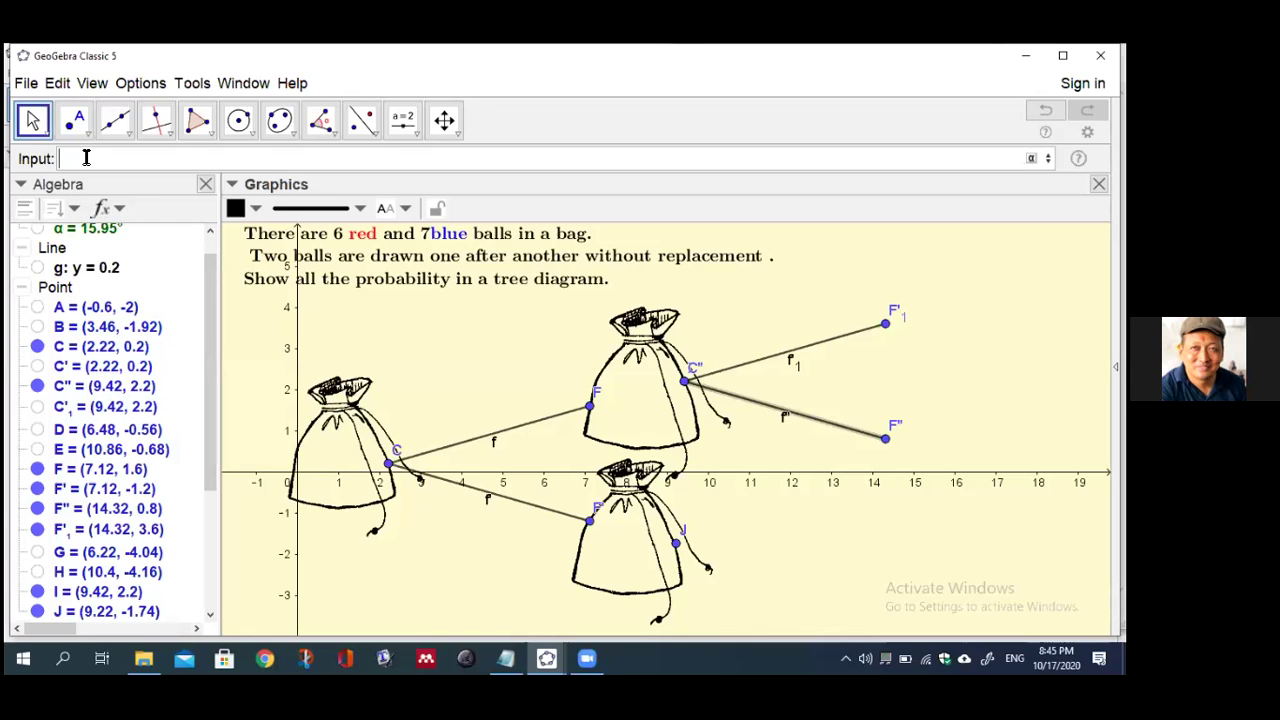
{"action": "key", "text": "ctrl+v"}
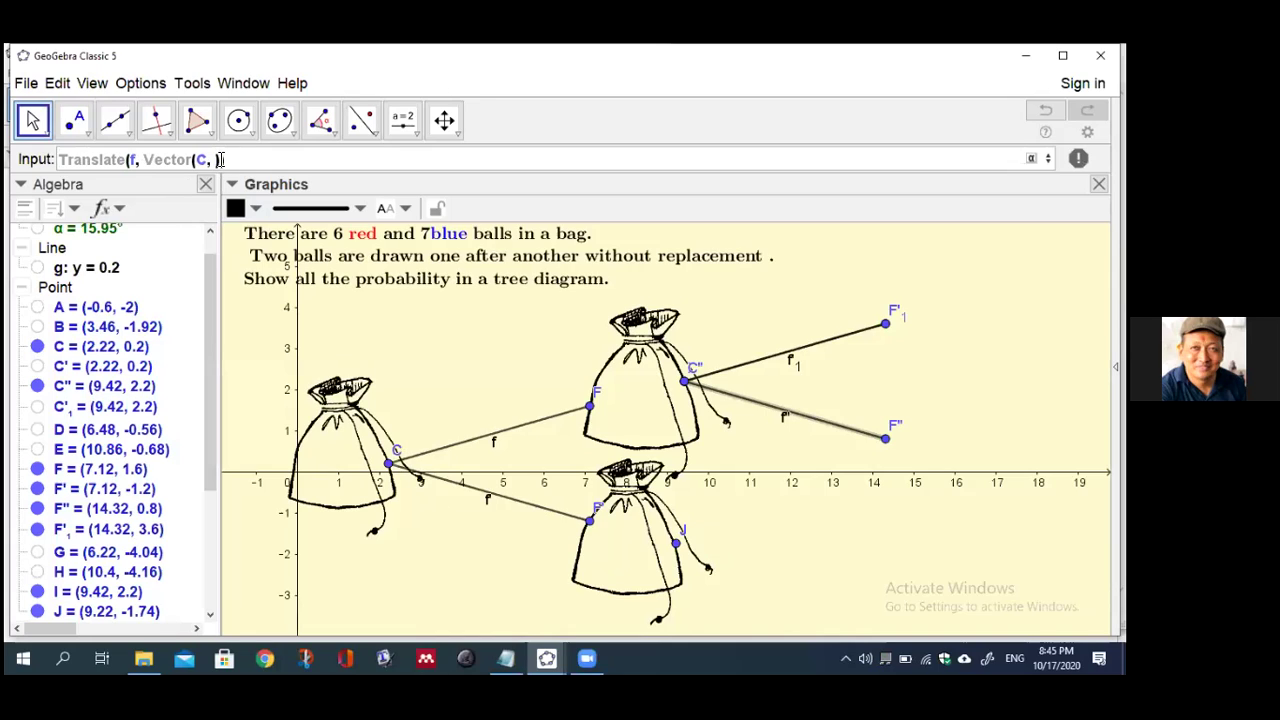
{"action": "type", "text": "J"}
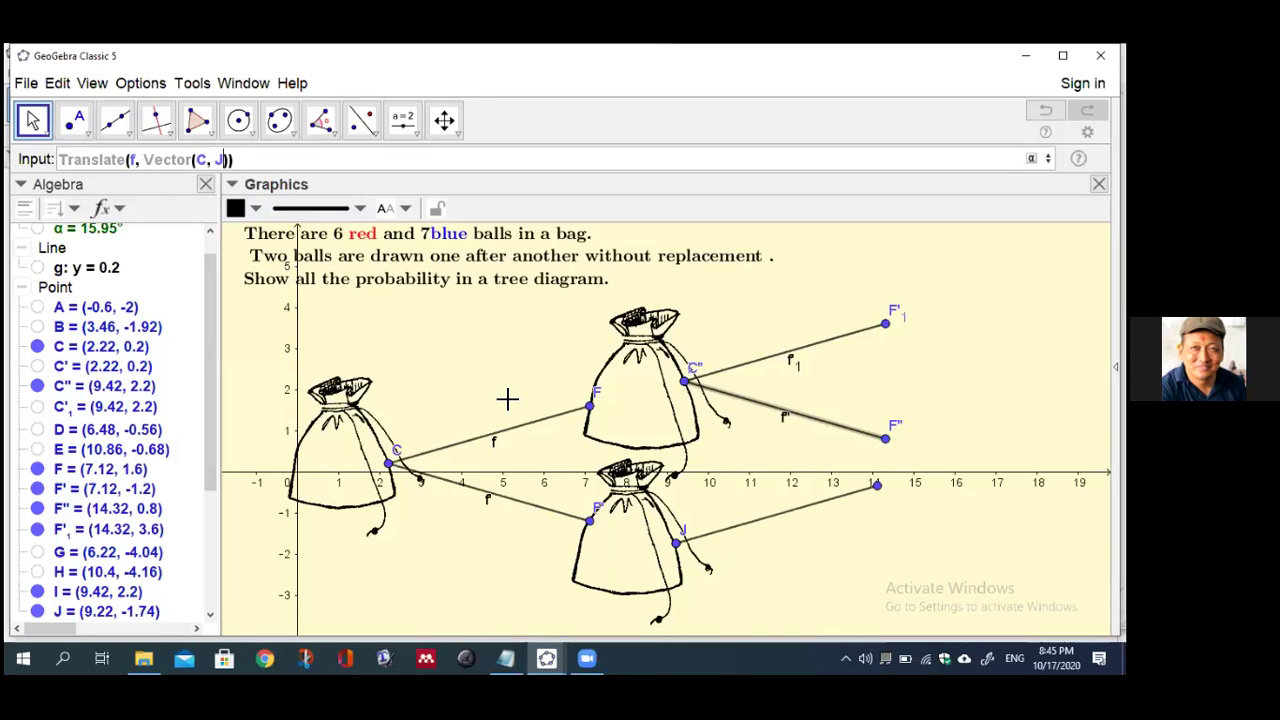
{"action": "key", "text": "Return"}
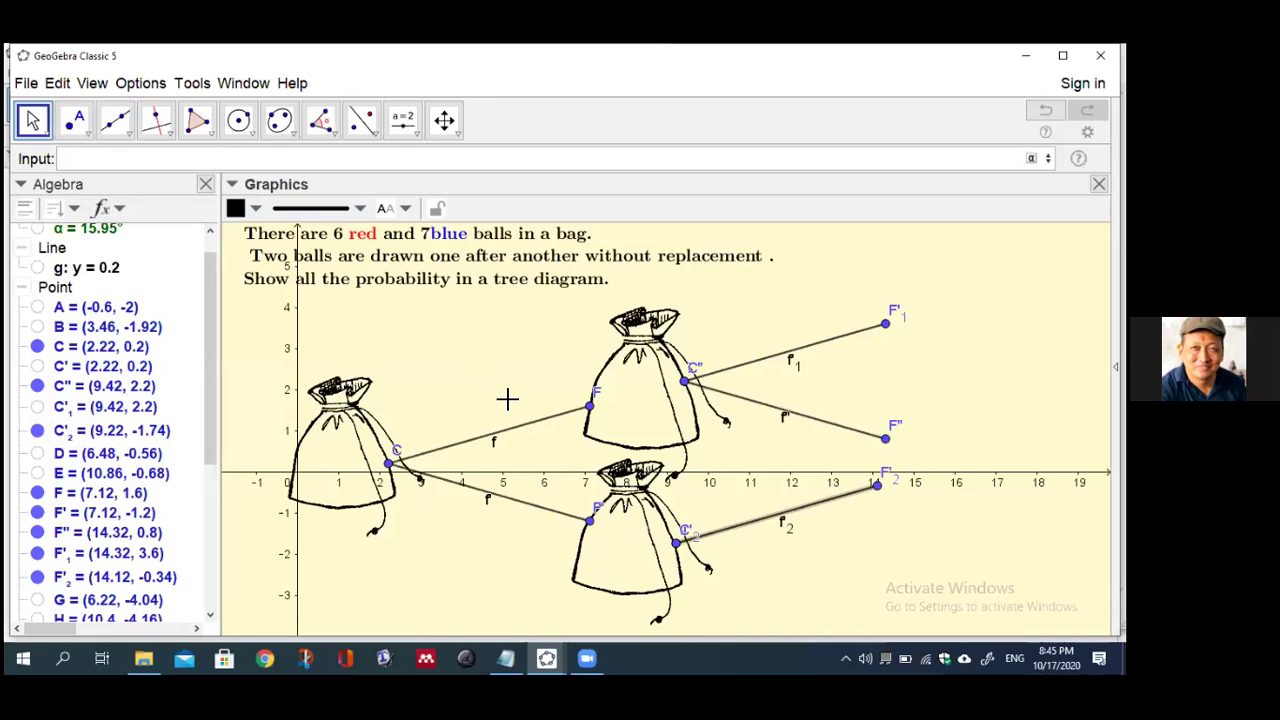
Translate segment f' by the vector from C to J by editing the recalled command to Translate(f', Vector(C, J))
{"action": "key", "text": "Up"}
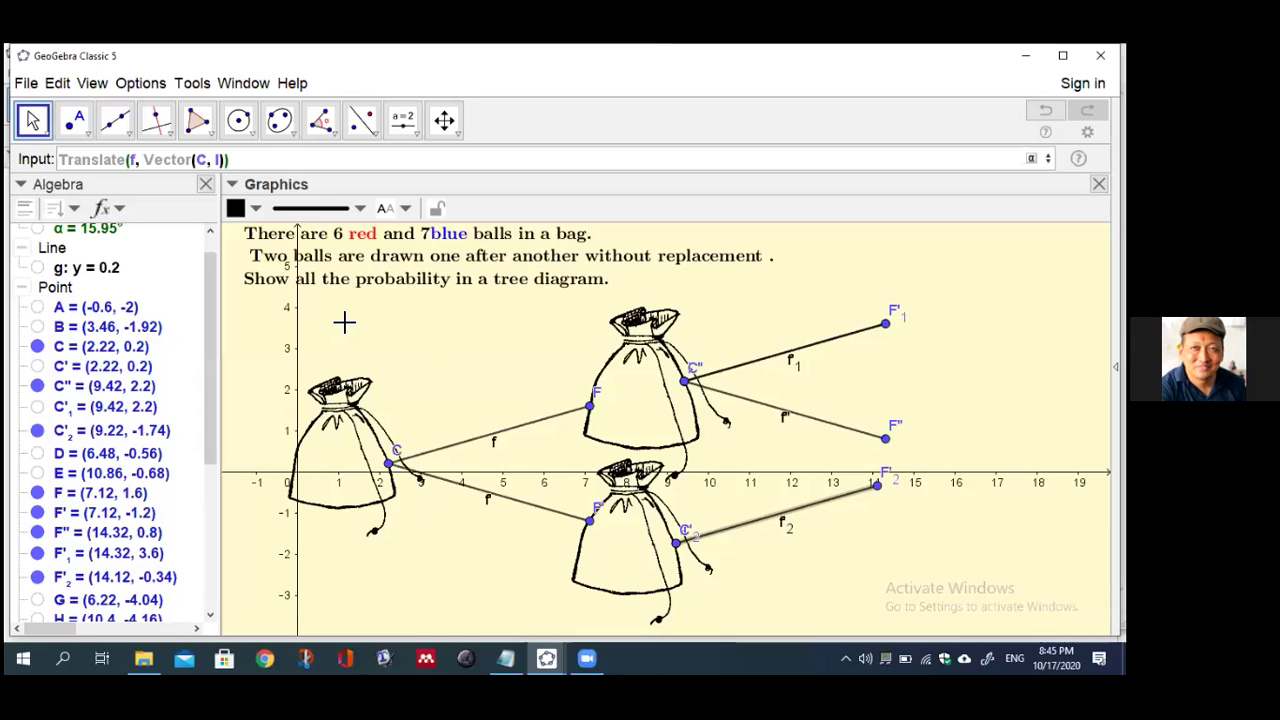
{"action": "left_click", "coordinate": [136, 160]}
{"action": "type", "text": "'"}
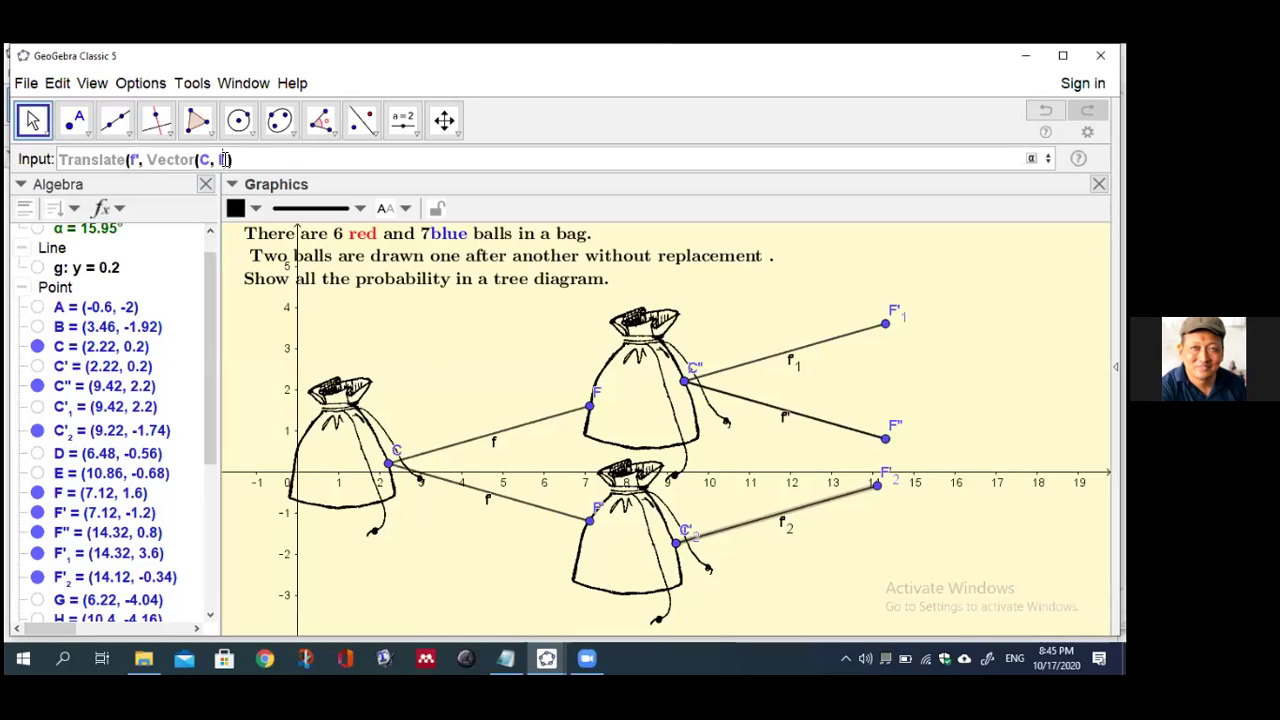
{"action": "key", "text": "BackSpace"}
{"action": "type", "text": "I"}
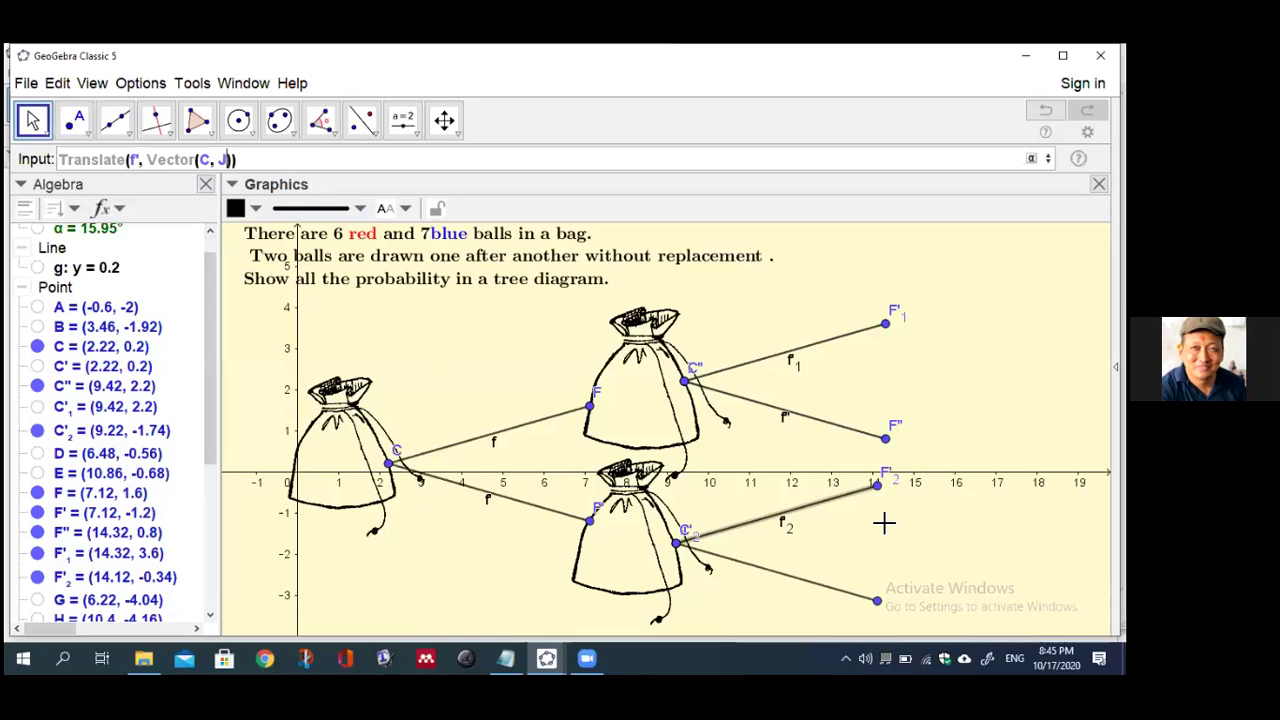
{"action": "key", "text": "Return"}
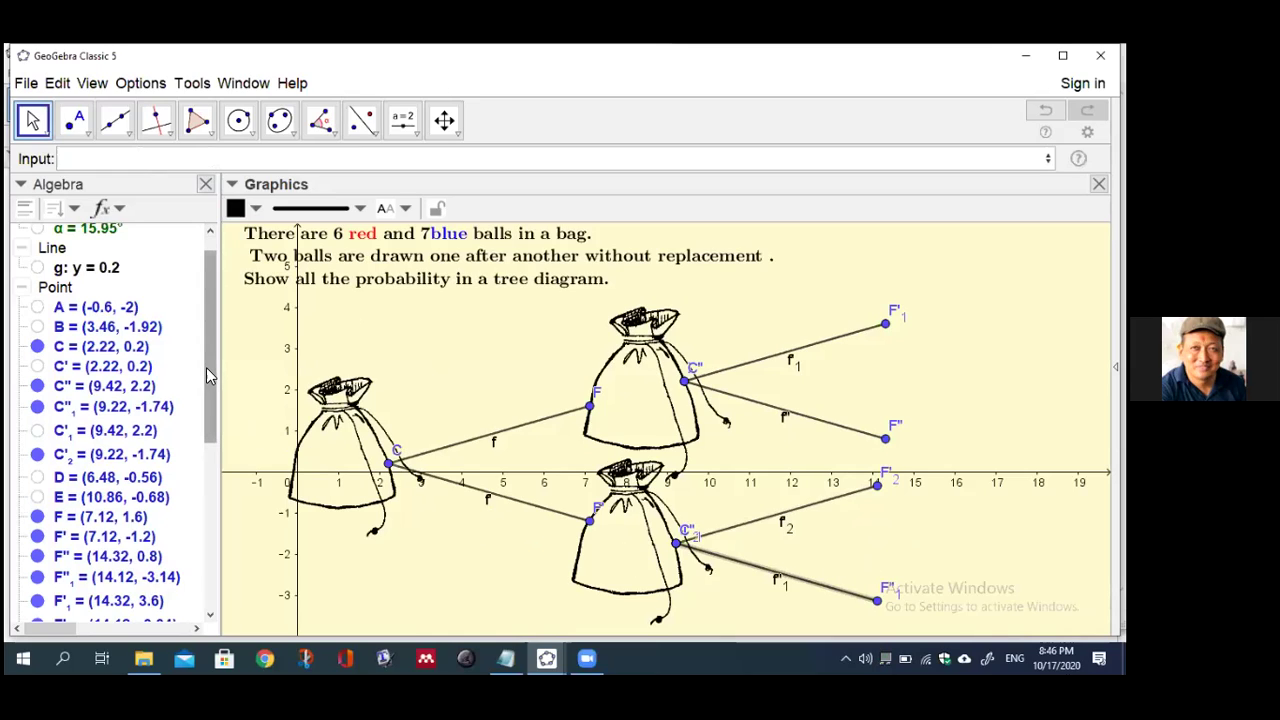
Select all points as a group and hide them from the diagram
{"action": "scroll", "coordinate": [214, 353], "scroll_direction": "up", "scroll_amount": 1}
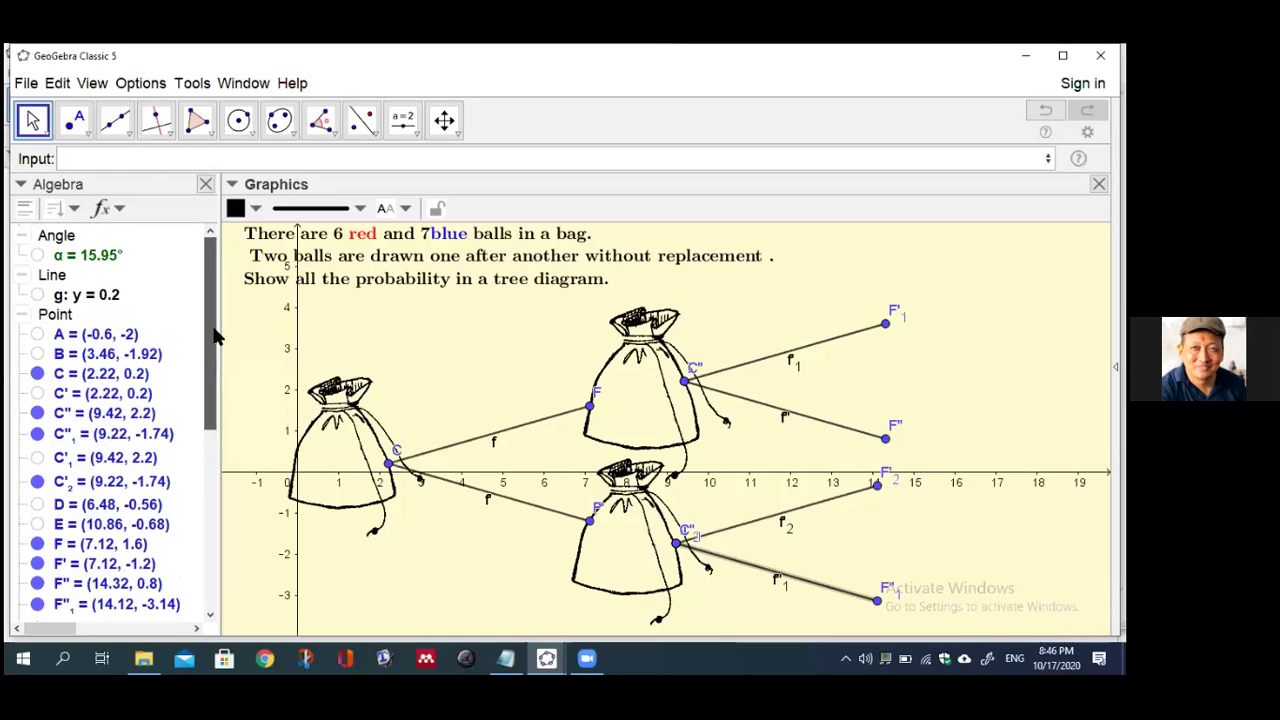
{"action": "left_click", "coordinate": [62, 322]}
{"action": "right_click", "coordinate": [62, 341]}
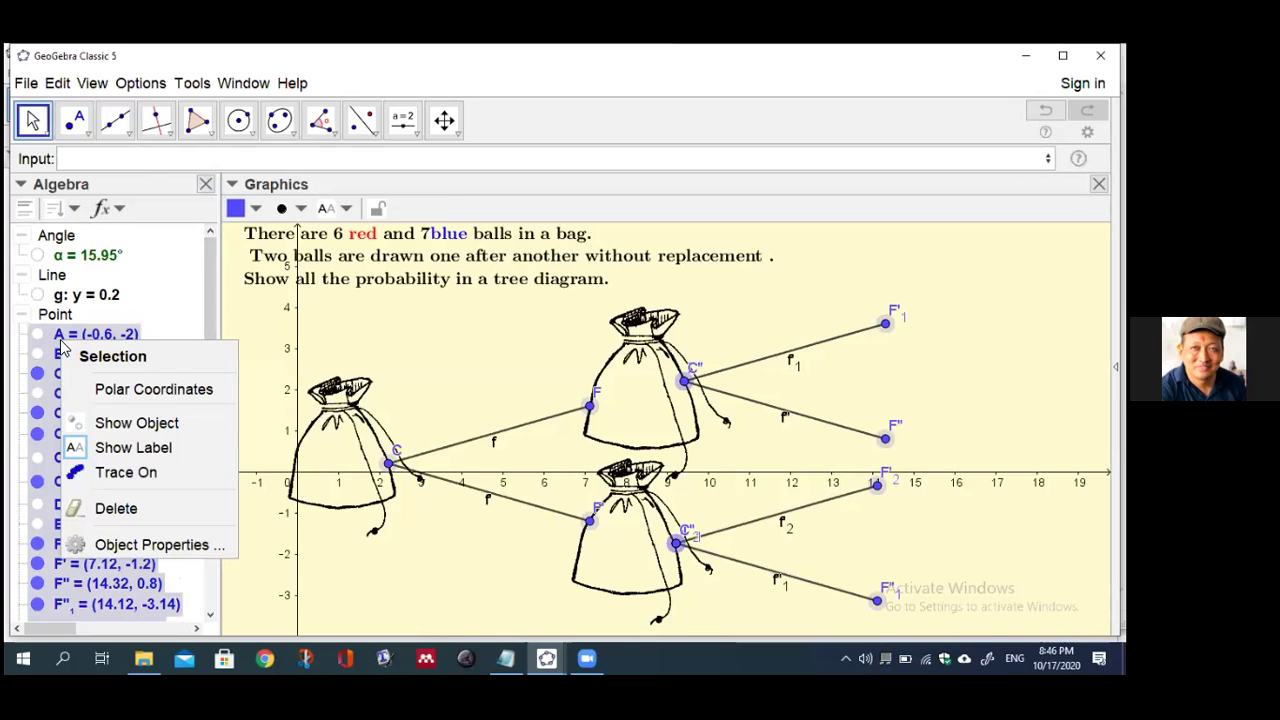
{"action": "left_click", "coordinate": [82, 437]}
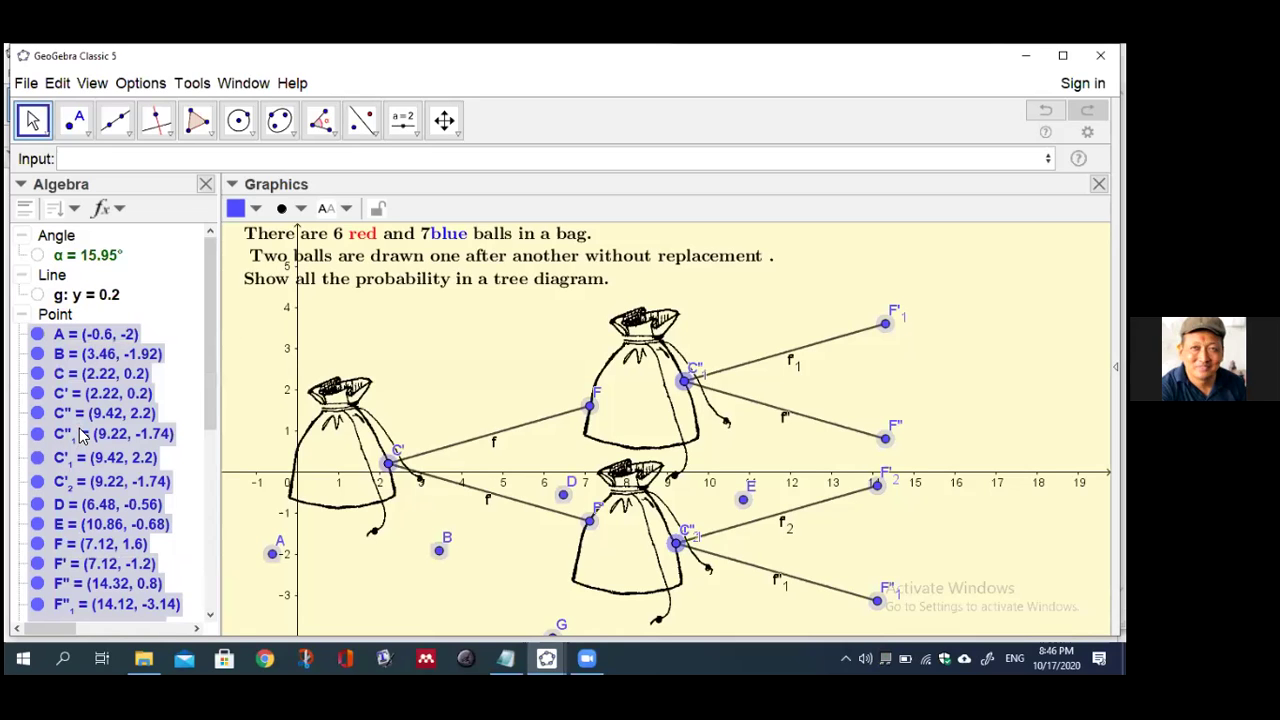
{"action": "right_click", "coordinate": [84, 412]}
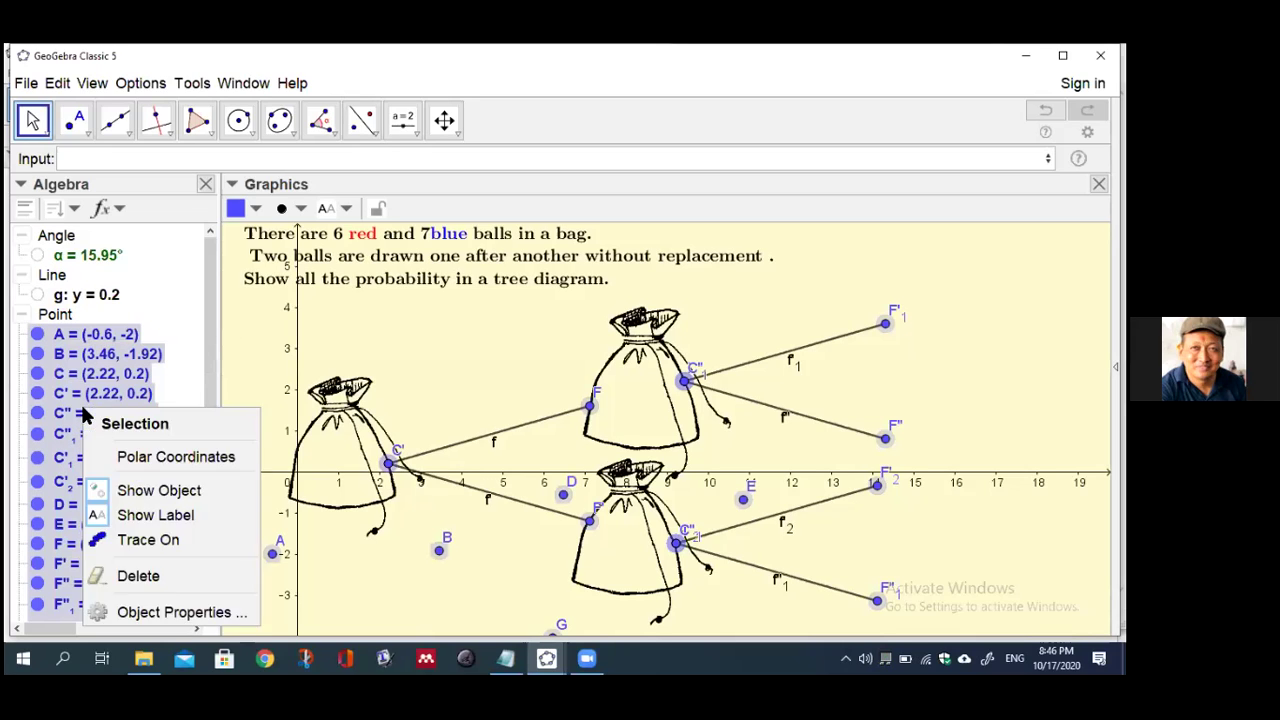
{"action": "left_click", "coordinate": [102, 494]}
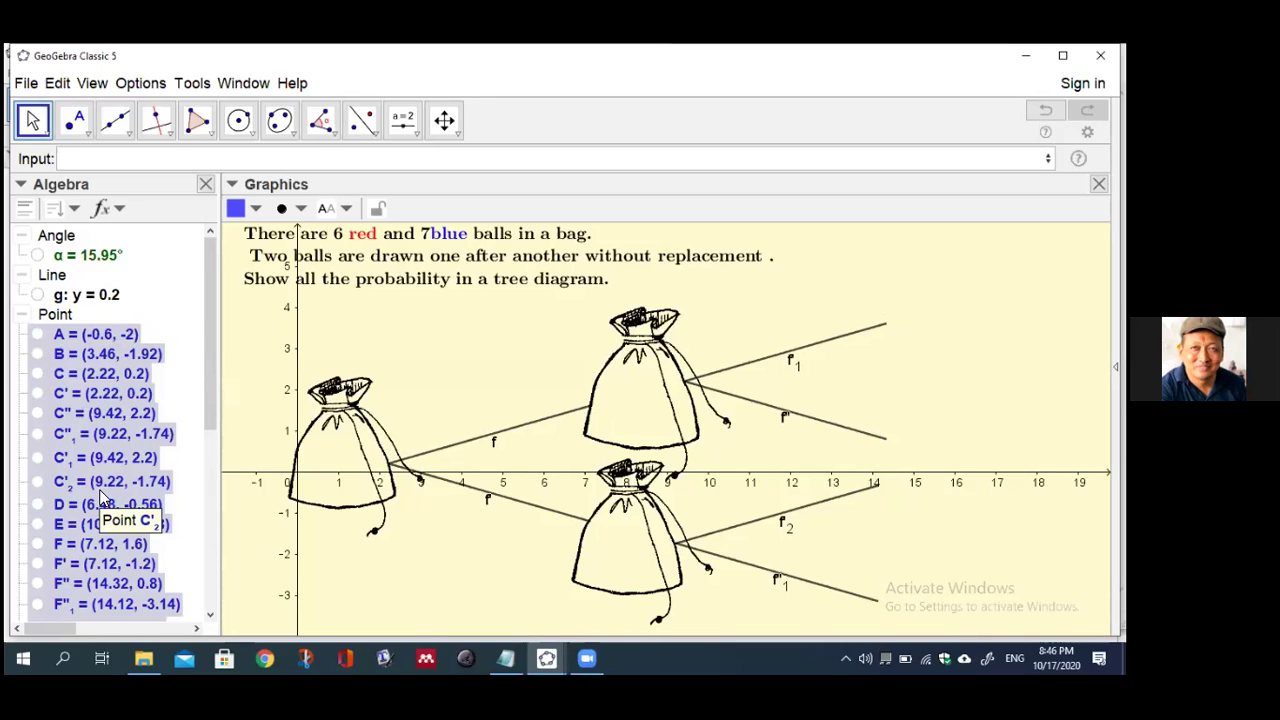
Select all six branch segments and hide their name labels
{"action": "left_click_drag", "start_coordinate": [203, 398], "coordinate": [210, 550]}
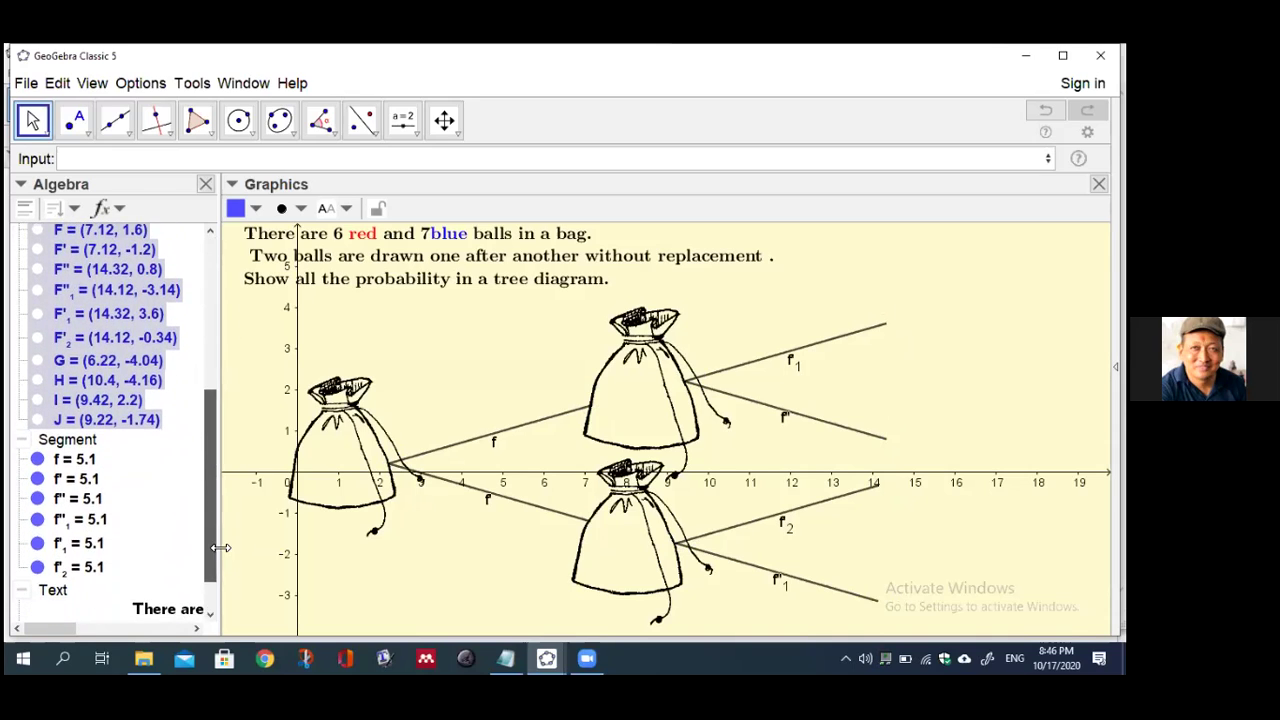
{"action": "left_click", "coordinate": [79, 462]}
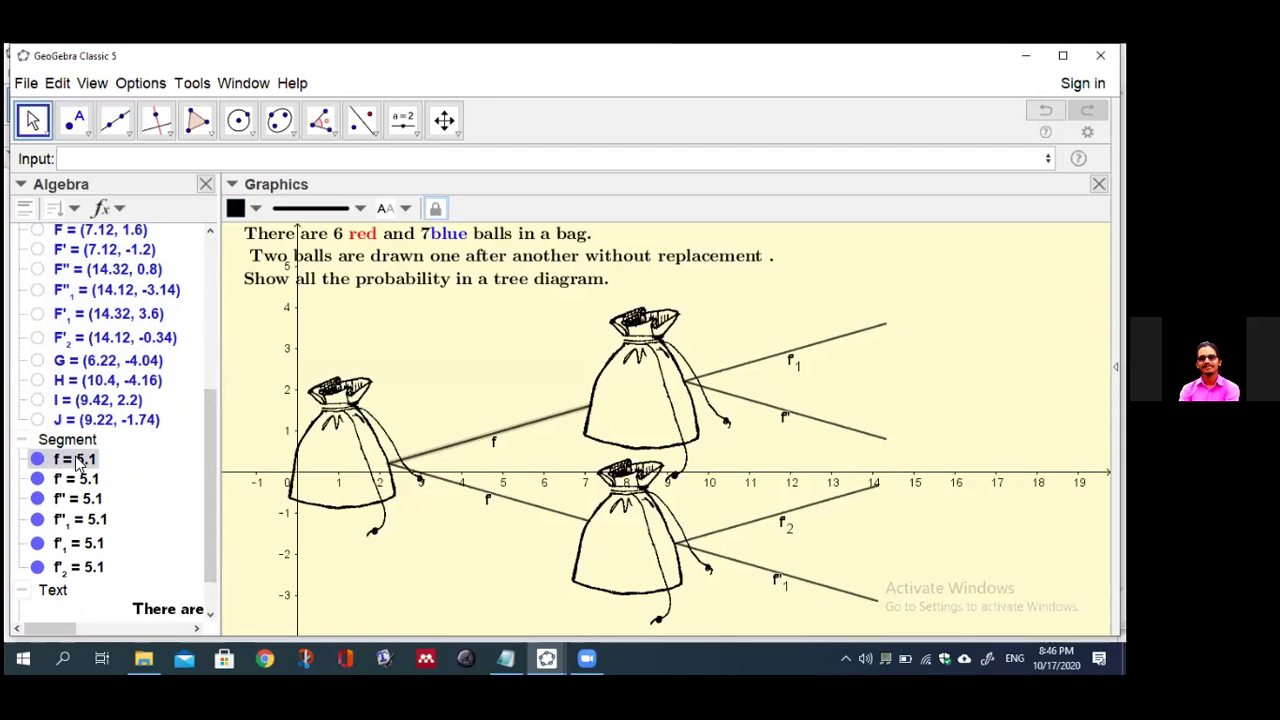
{"action": "left_click", "coordinate": [82, 572], "text": "shift"}
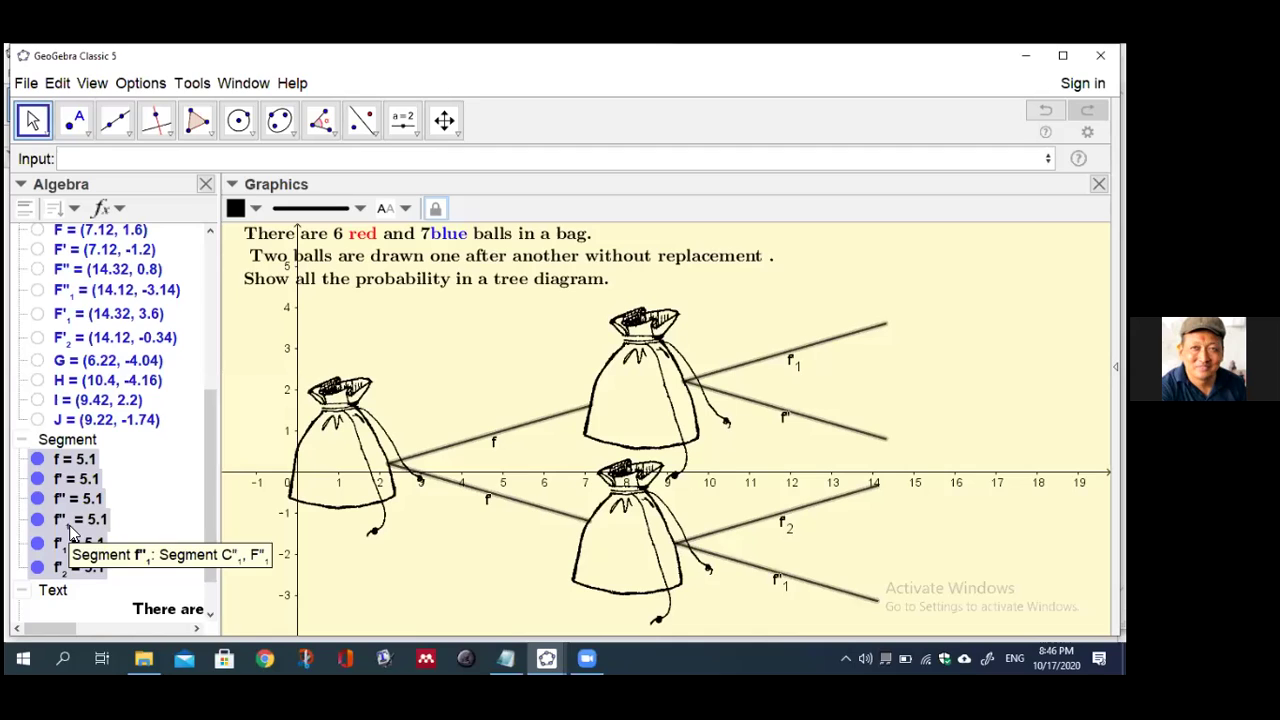
{"action": "right_click", "coordinate": [72, 534]}
{"action": "left_click", "coordinate": [97, 572]}
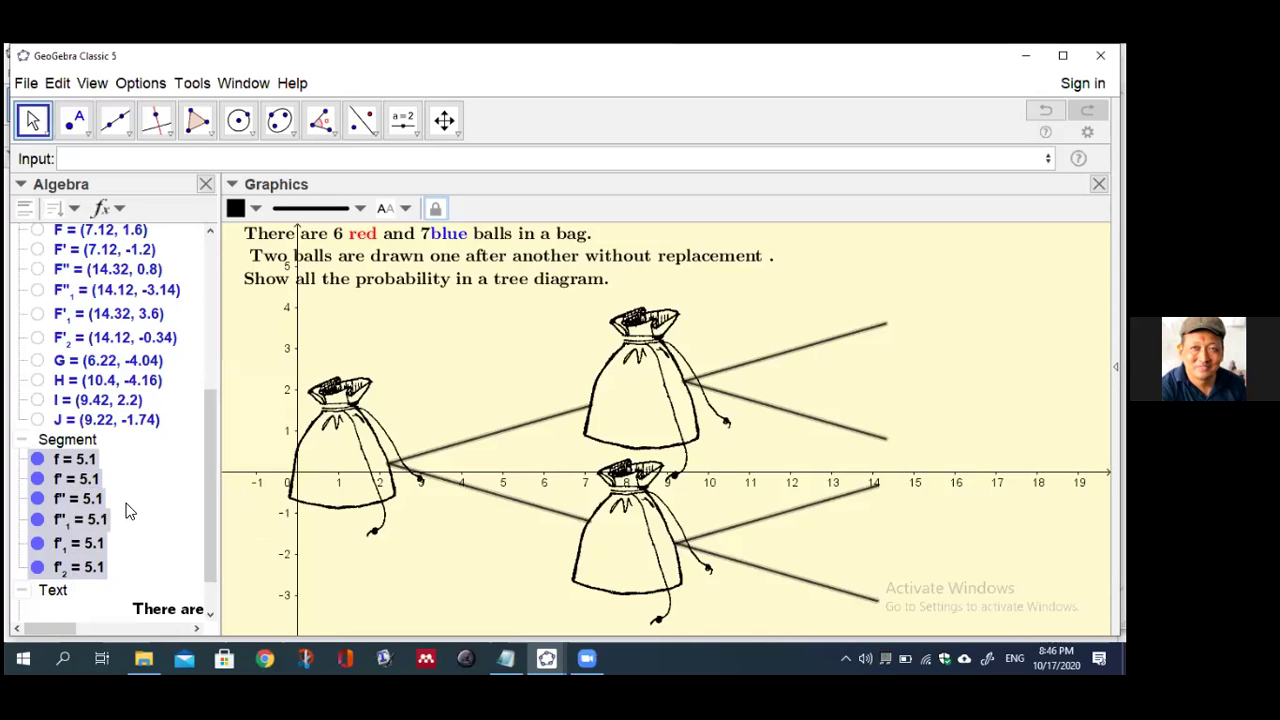
Repeat the translation of segment f onto the upper bag with Translate(f, Vector(C, I))
{"action": "left_click", "coordinate": [86, 159]}
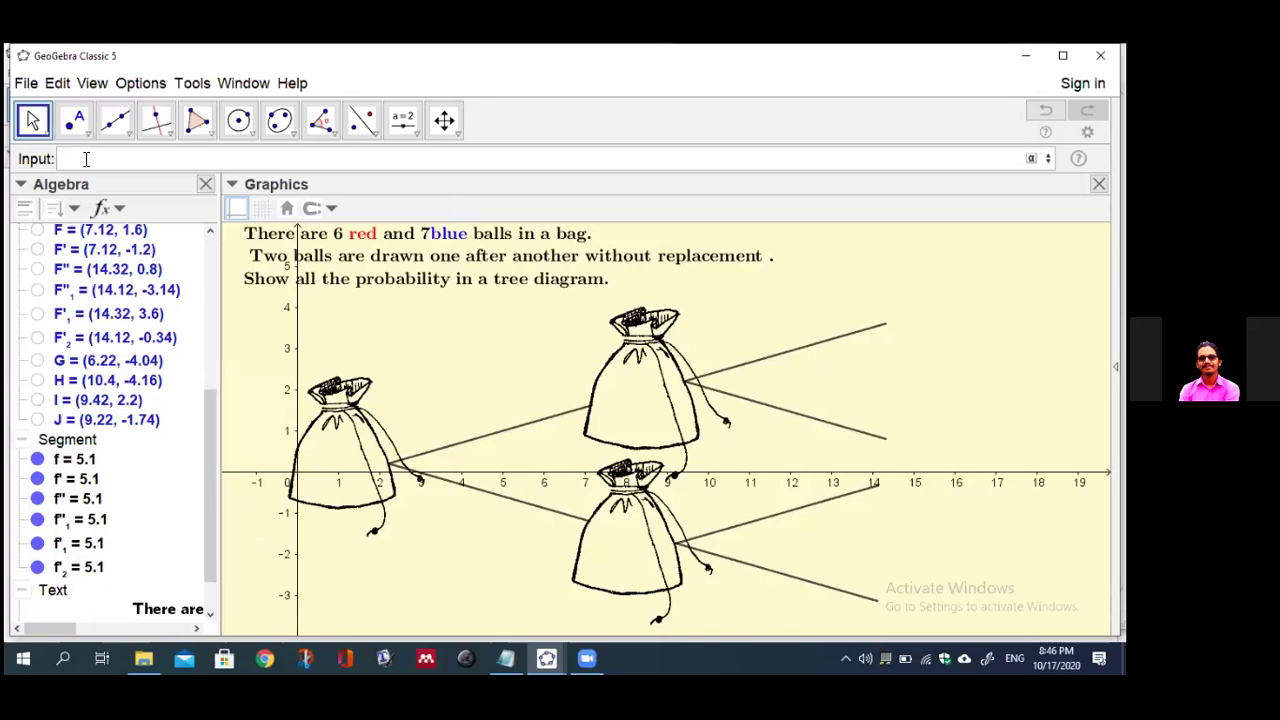
{"action": "type", "text": "Translate(f, Vector(C, I))"}
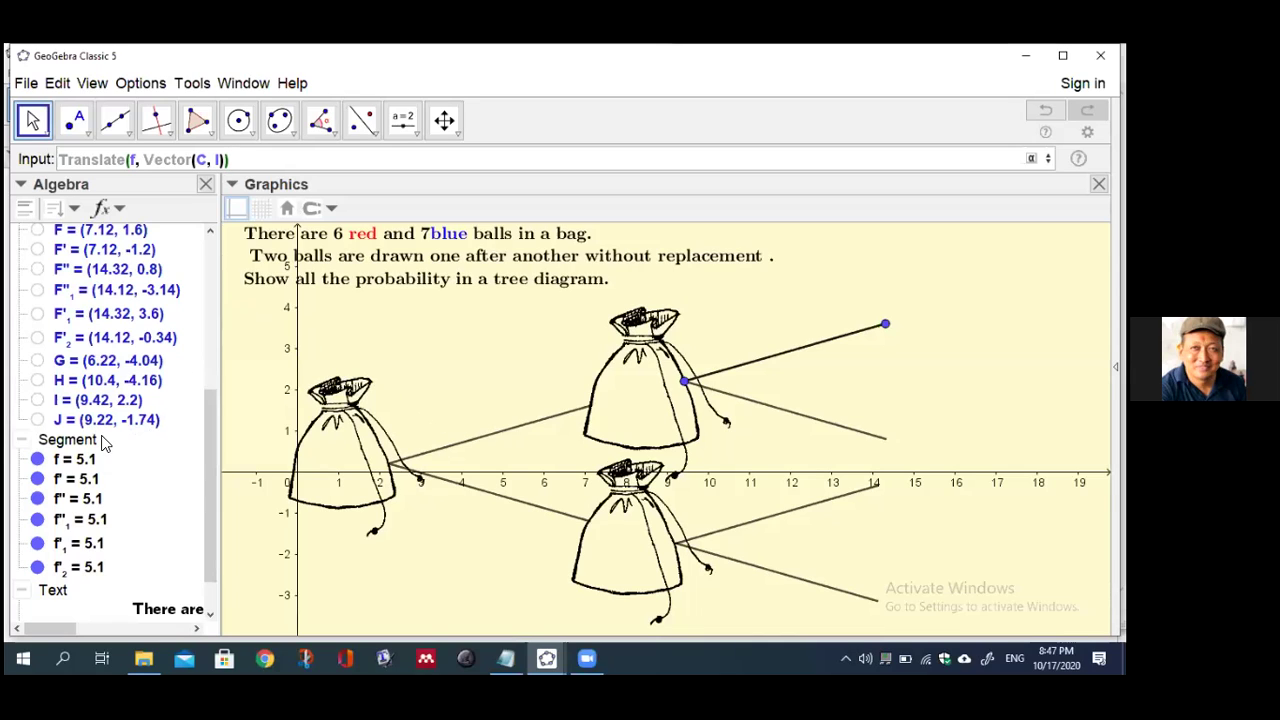
{"action": "key", "text": "Return"}
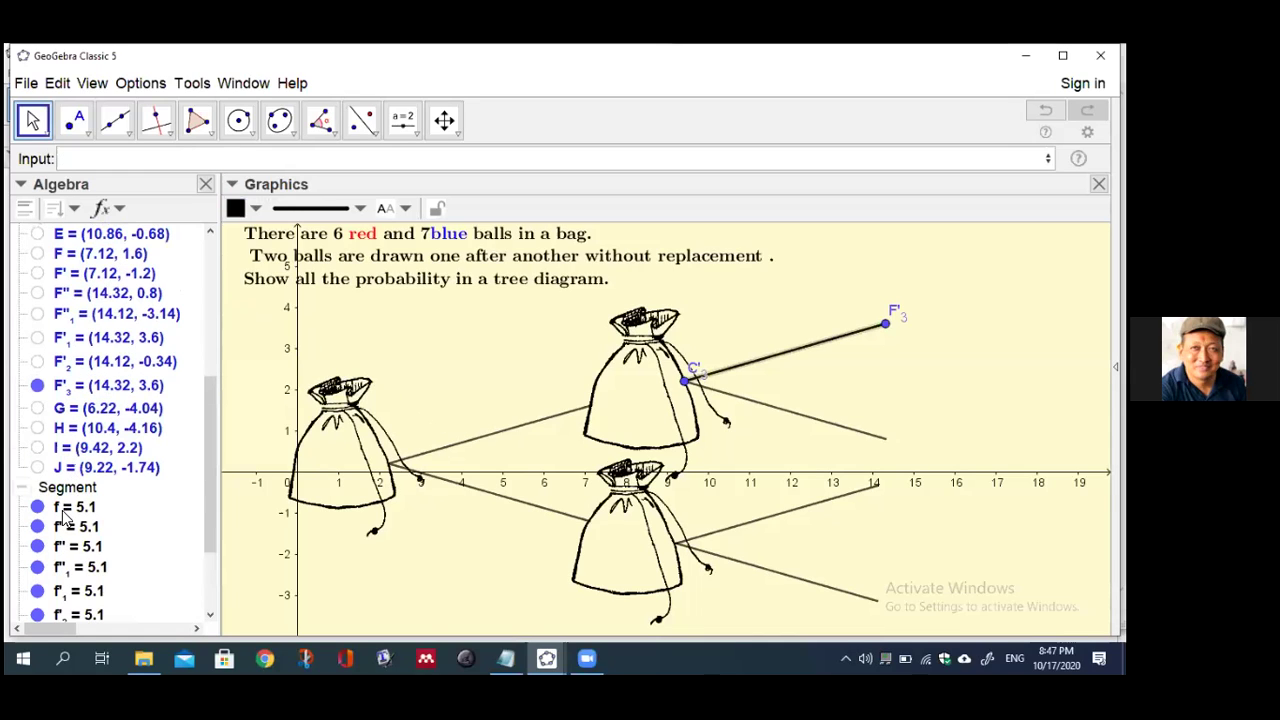
Show the name label of segment f alone
{"action": "left_click", "coordinate": [70, 495]}
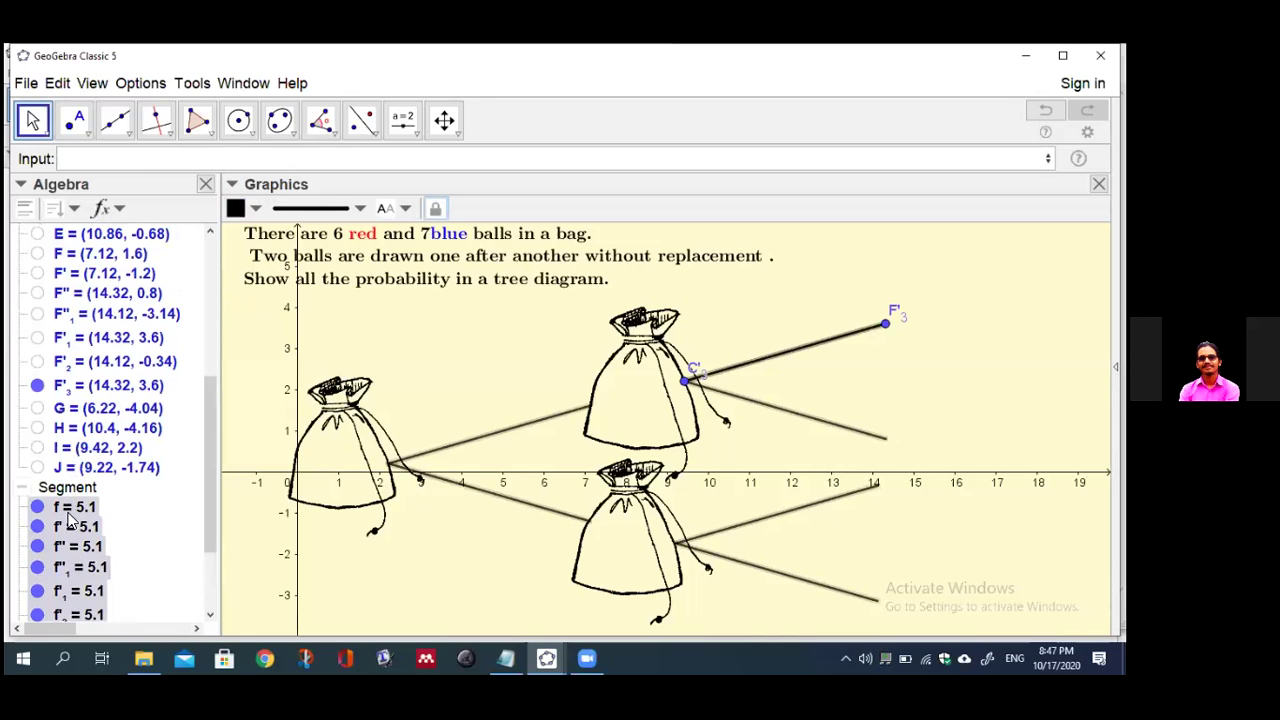
{"action": "right_click", "coordinate": [70, 517]}
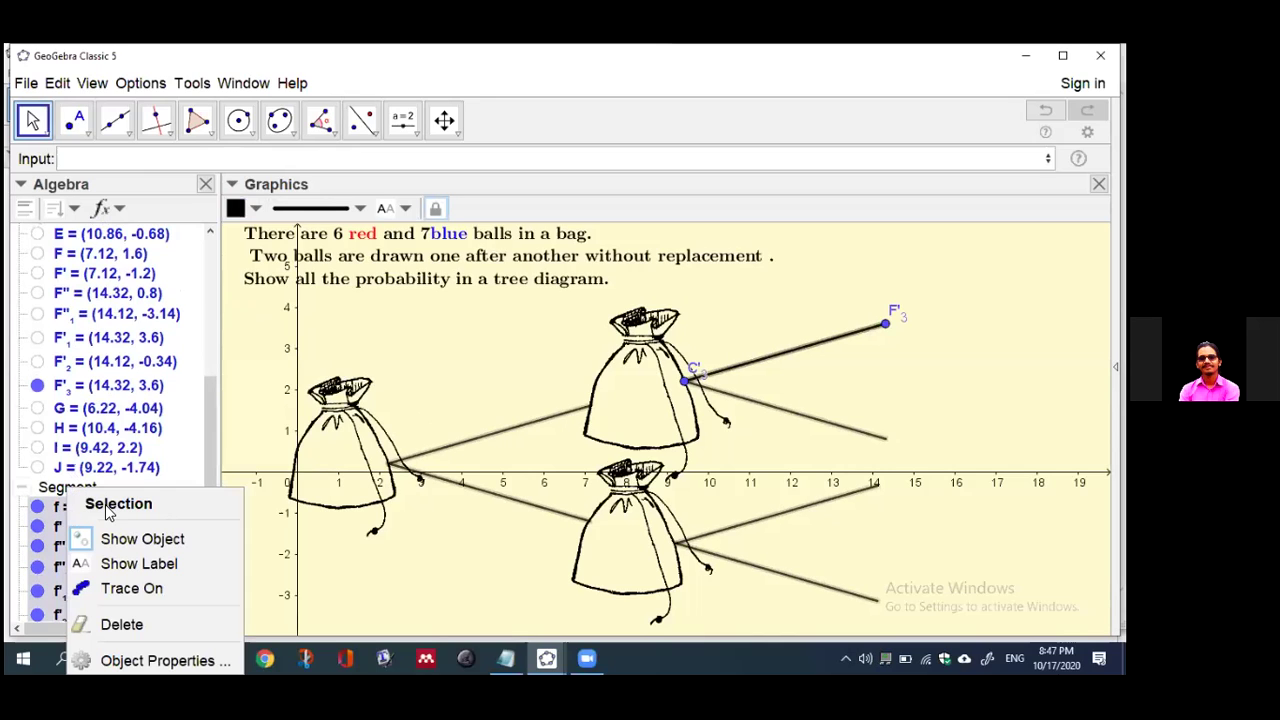
{"action": "left_click", "coordinate": [84, 511]}
{"action": "right_click", "coordinate": [84, 511]}
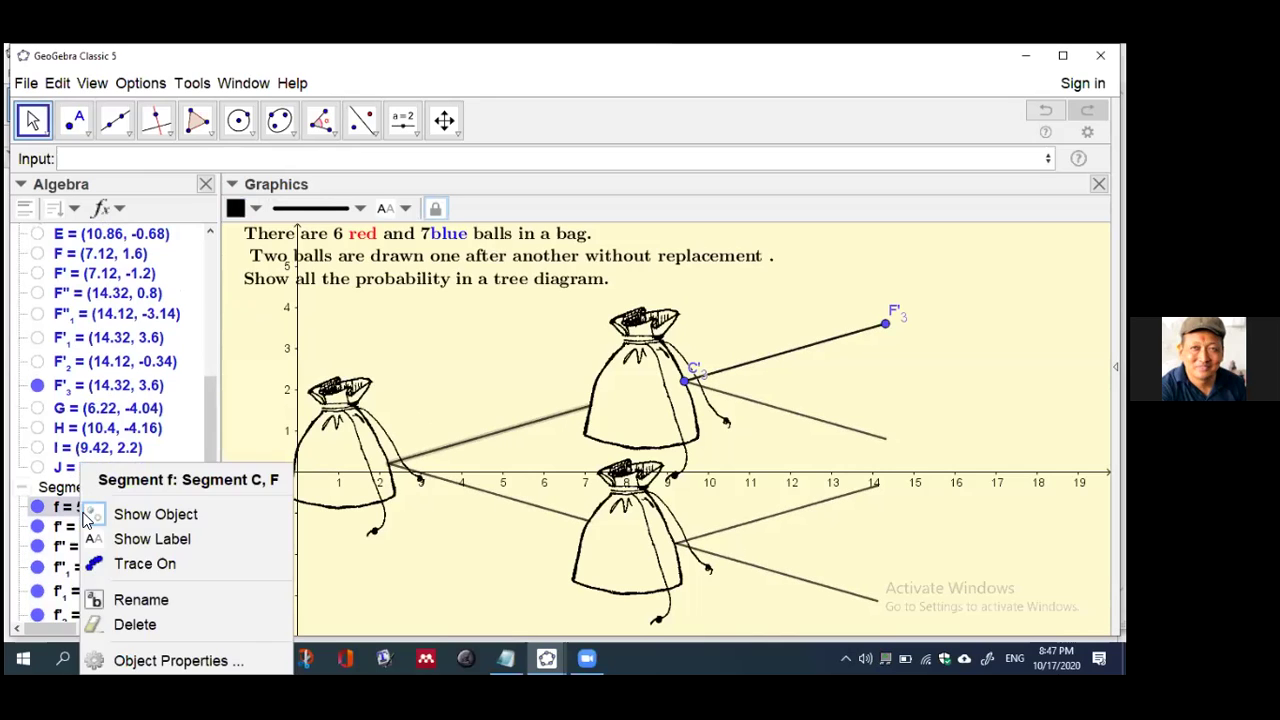
{"action": "left_click", "coordinate": [112, 570]}
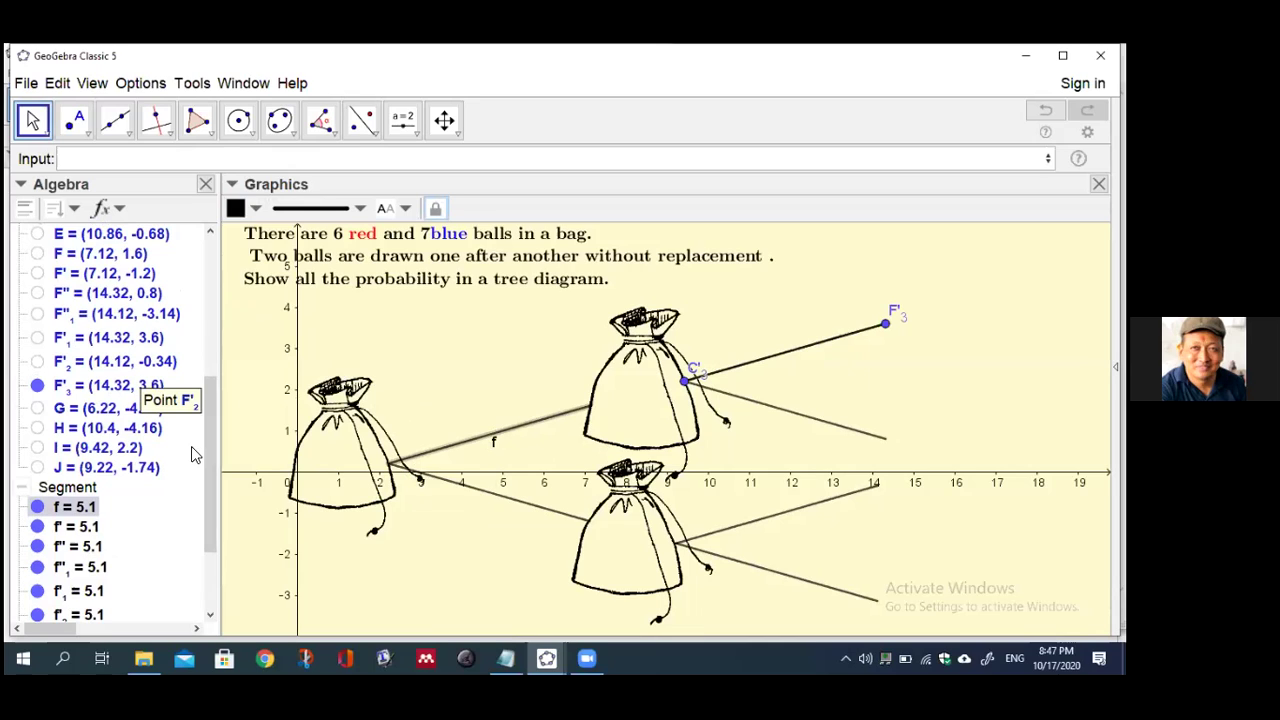
Delete the duplicate segment f'₃ and hide its leftover end point F'₃
{"action": "left_click_drag", "start_coordinate": [206, 457], "coordinate": [212, 515]}
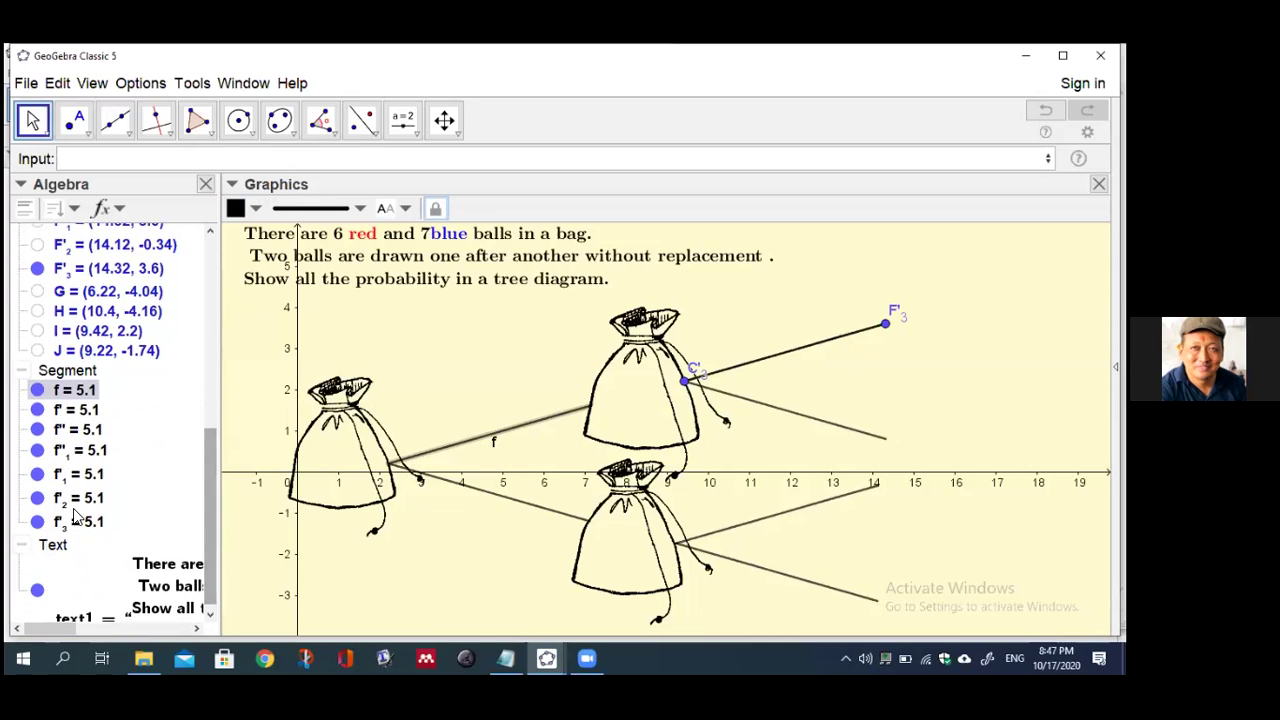
{"action": "left_click", "coordinate": [74, 522]}
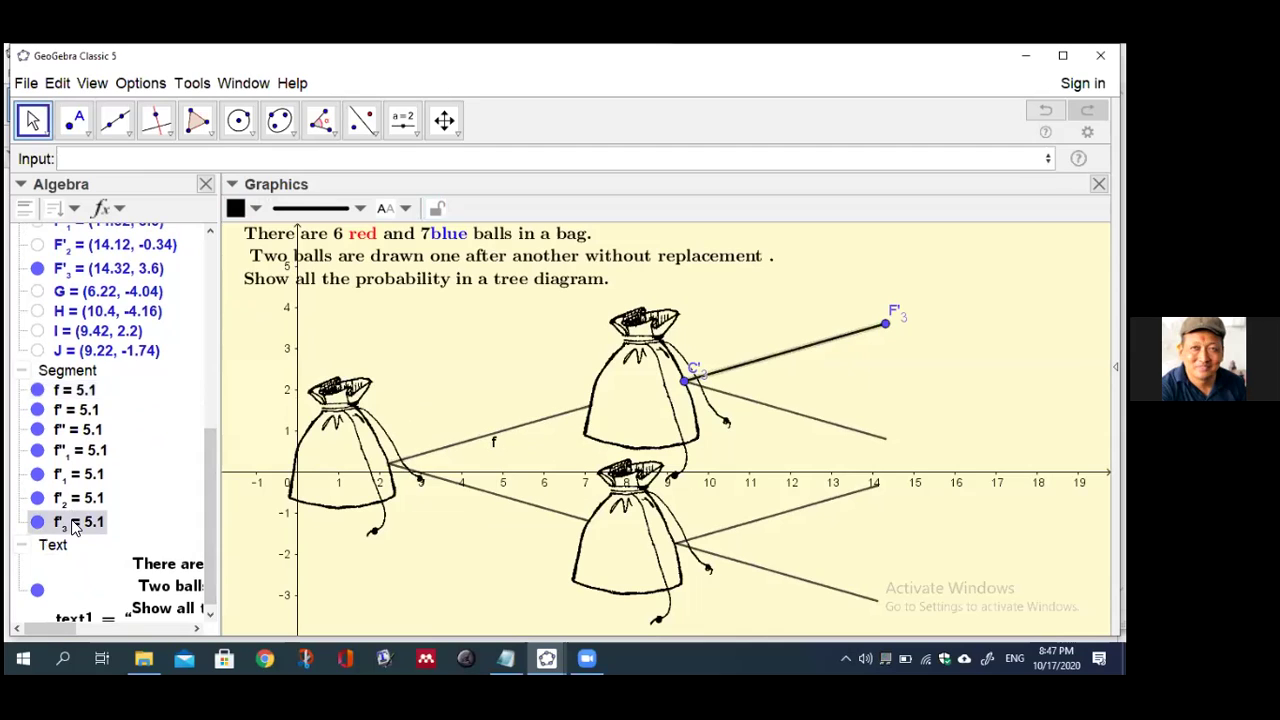
{"action": "key", "text": "Delete"}
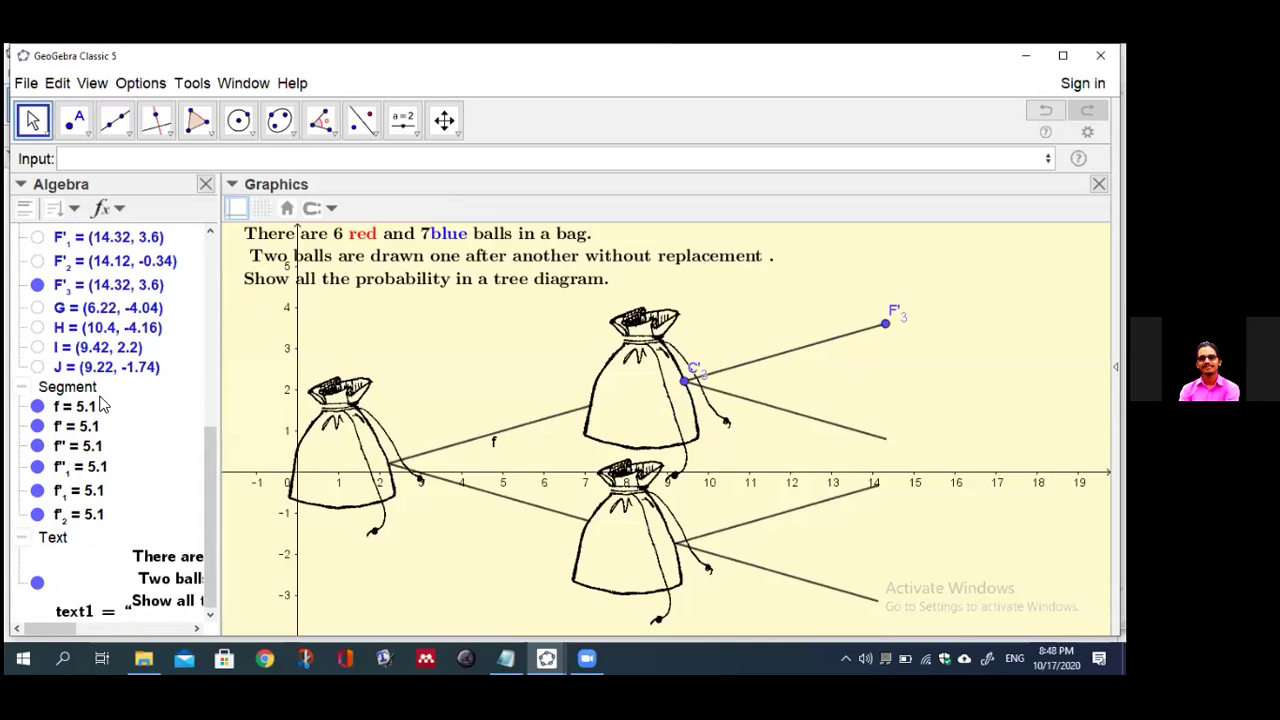
{"action": "left_click", "coordinate": [38, 287]}
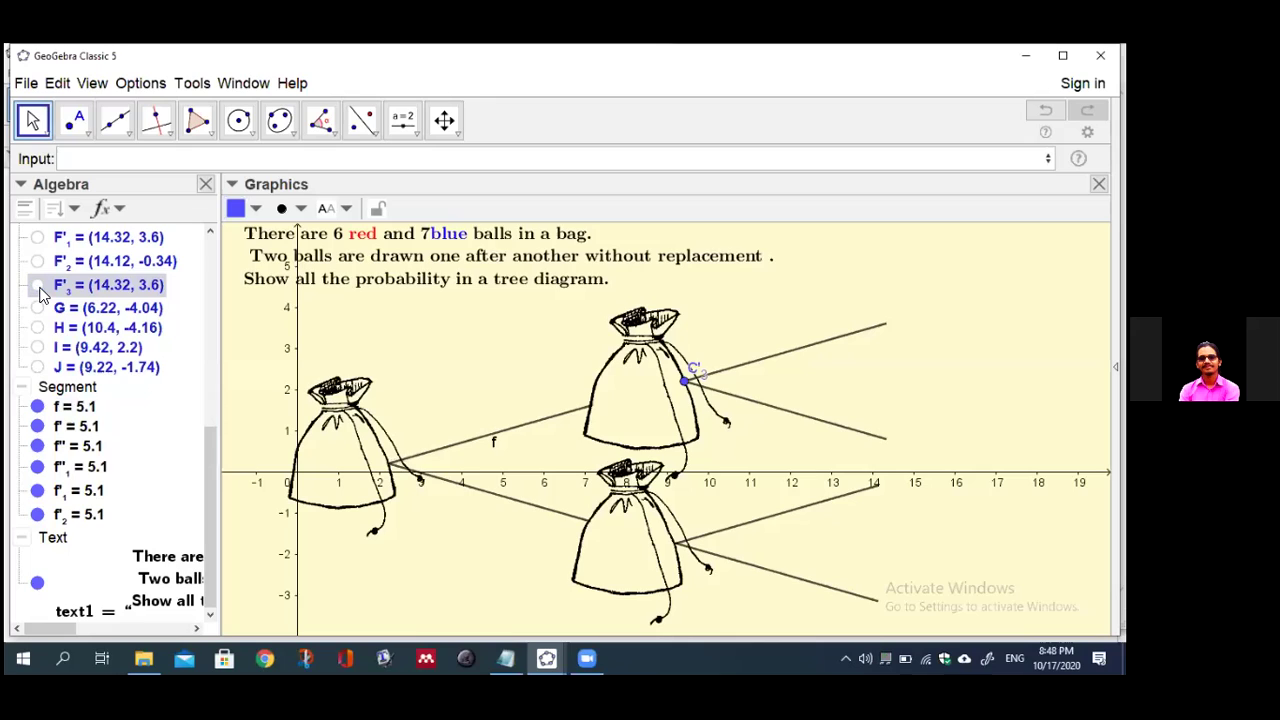
Turn the labels of the whole segment group on and off again, clearing the one on branch f
{"action": "left_click", "coordinate": [63, 409]}
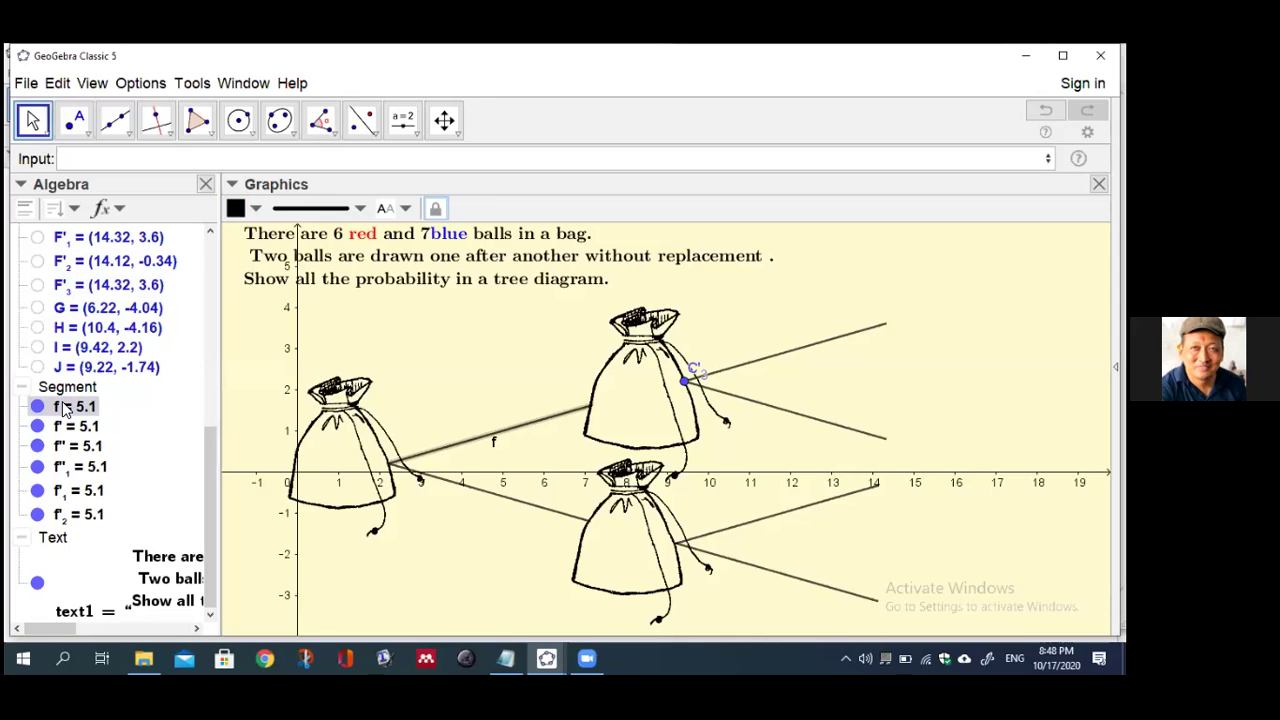
{"action": "left_click", "coordinate": [64, 388]}
{"action": "right_click", "coordinate": [64, 428]}
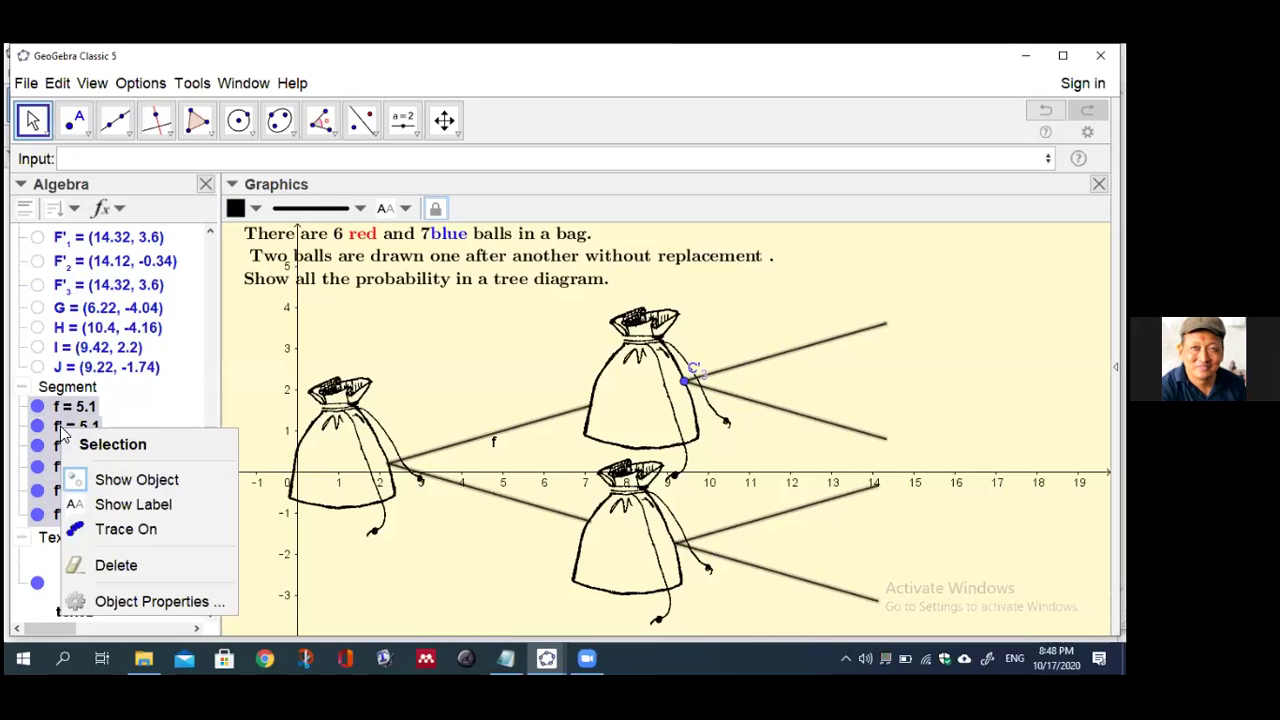
{"action": "left_click", "coordinate": [80, 508]}
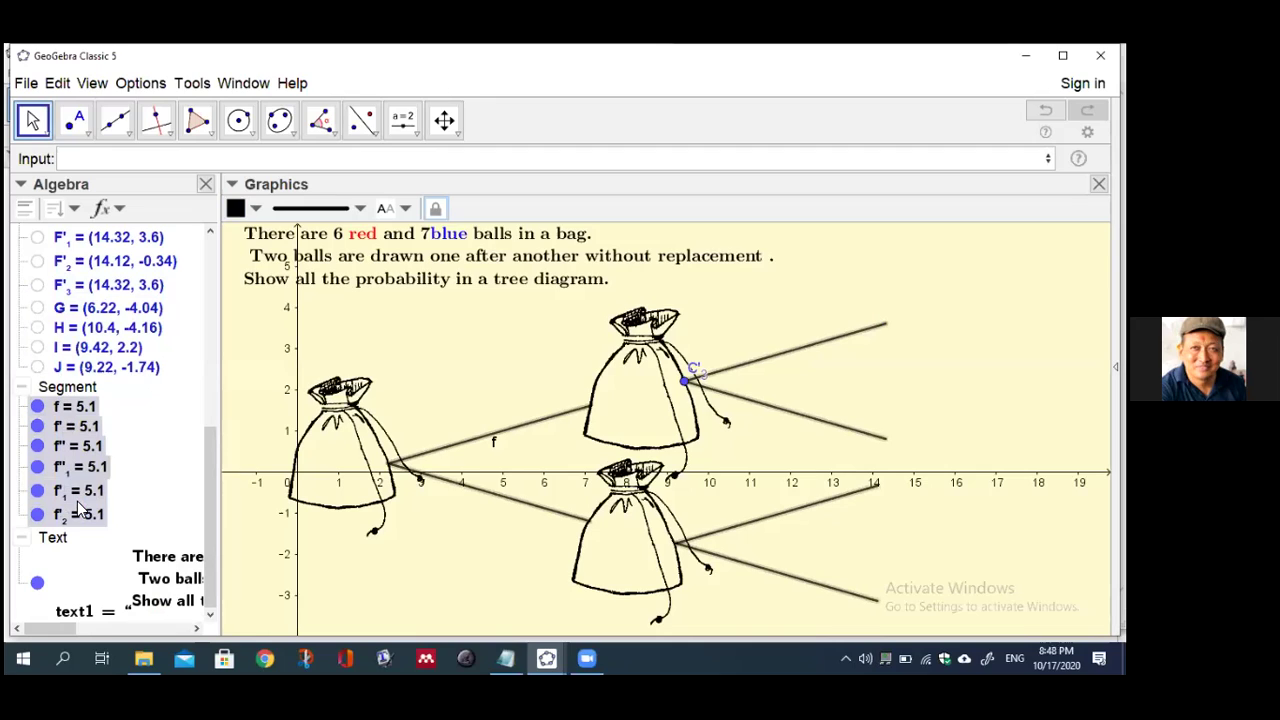
{"action": "right_click", "coordinate": [80, 490]}
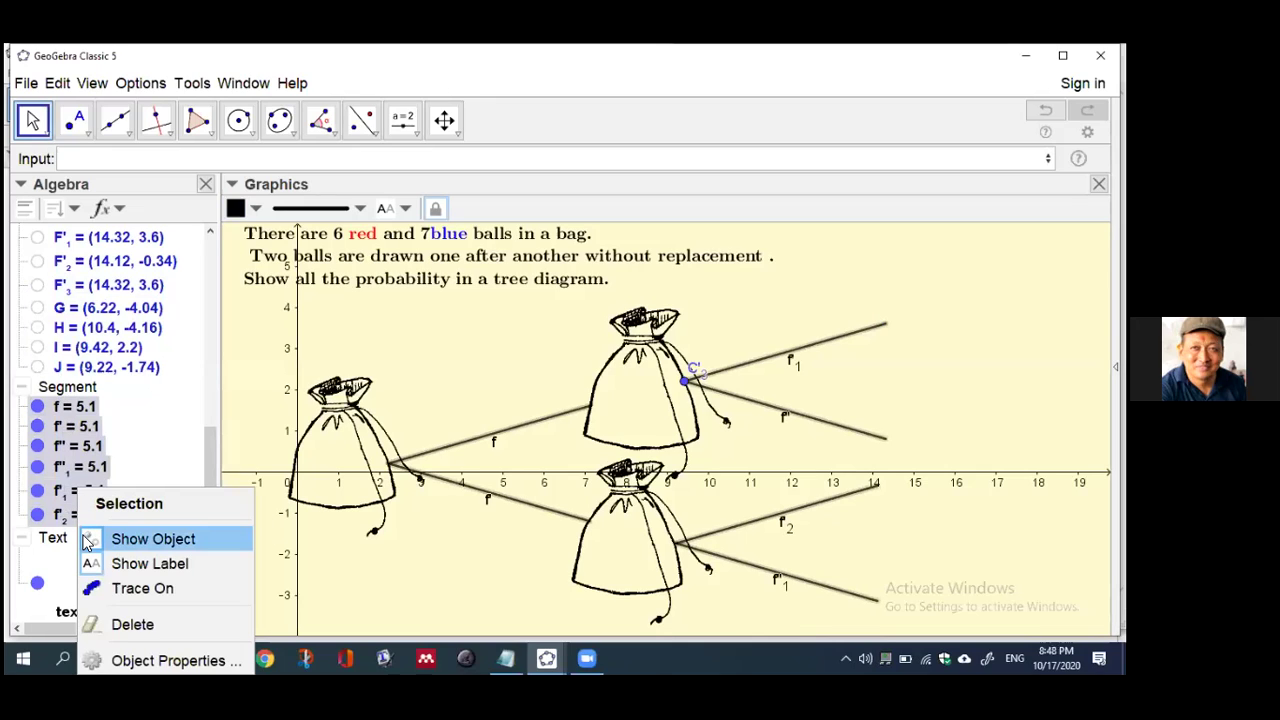
{"action": "key", "text": "Escape"}
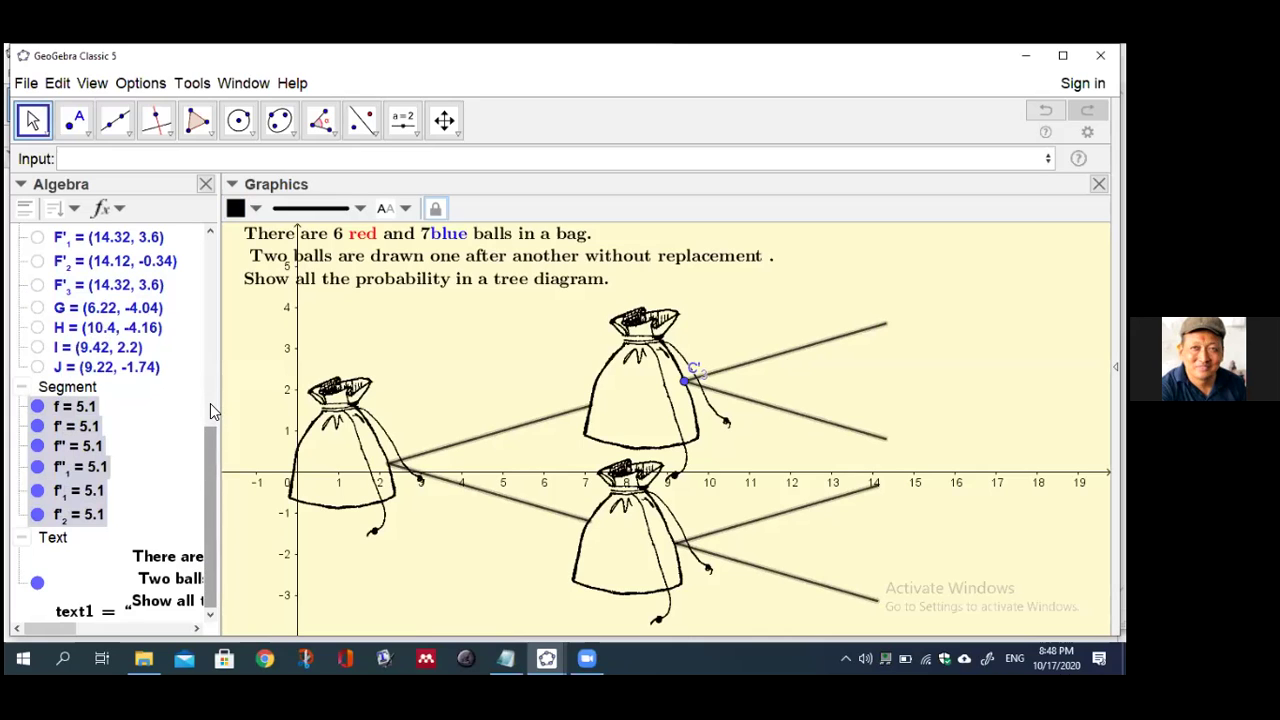
Hide the leftover duplicate point C'₃ on the upper bag's edge
{"action": "left_click_drag", "start_coordinate": [210, 450], "coordinate": [222, 383]}
{"action": "scroll", "coordinate": [48, 285], "scroll_direction": "up", "scroll_amount": 1}
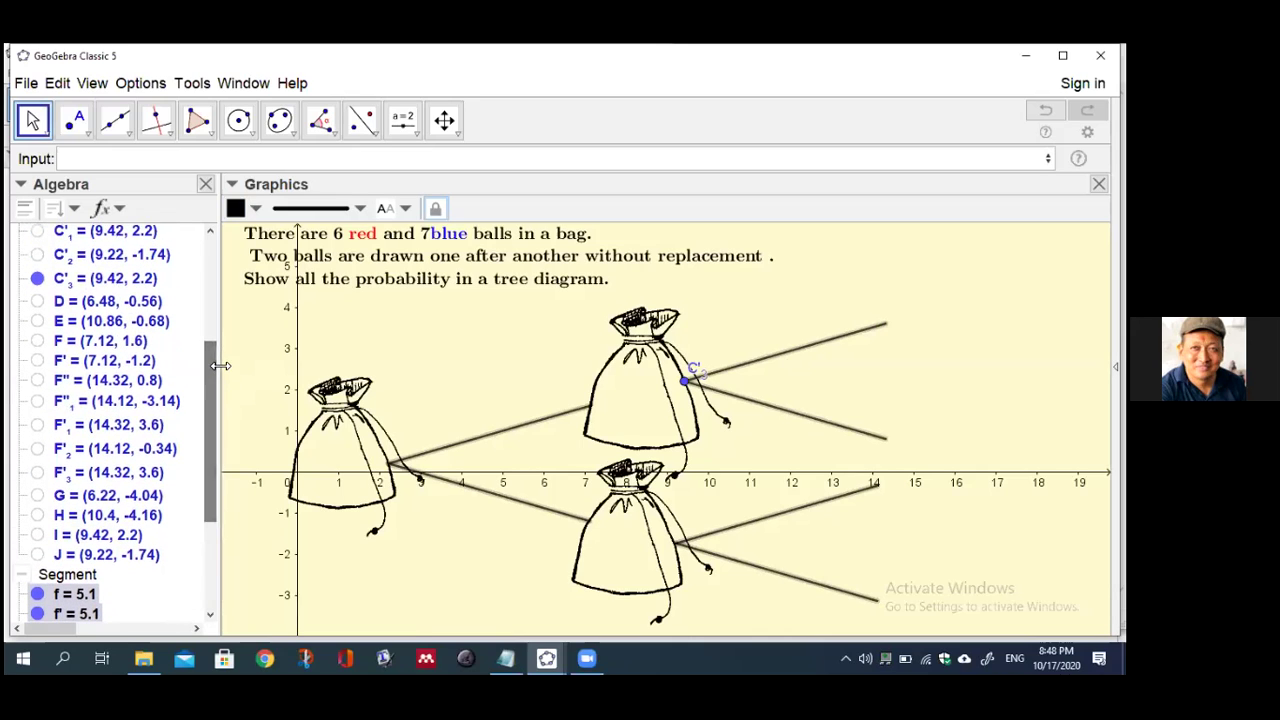
{"action": "left_click", "coordinate": [39, 280]}
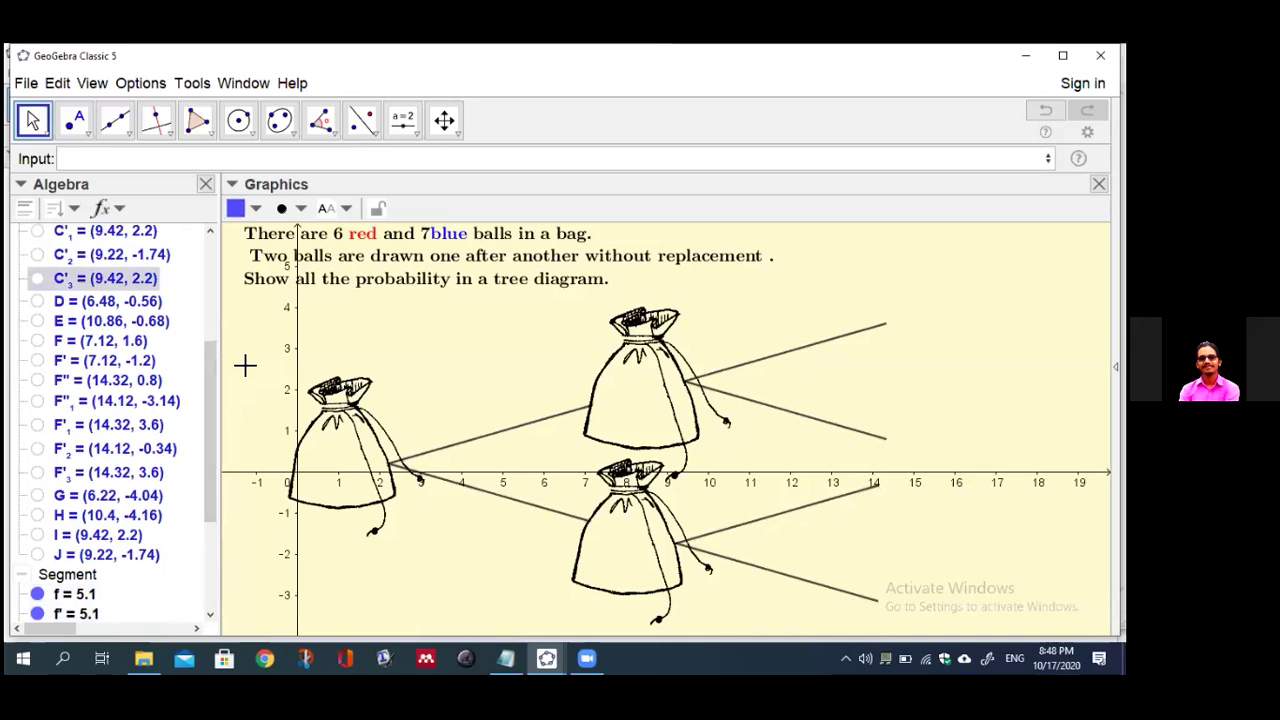
Switch the algebra descriptions to Definition and widen the object list until the full expressions fit
{"action": "left_click_drag", "start_coordinate": [210, 368], "coordinate": [222, 252]}
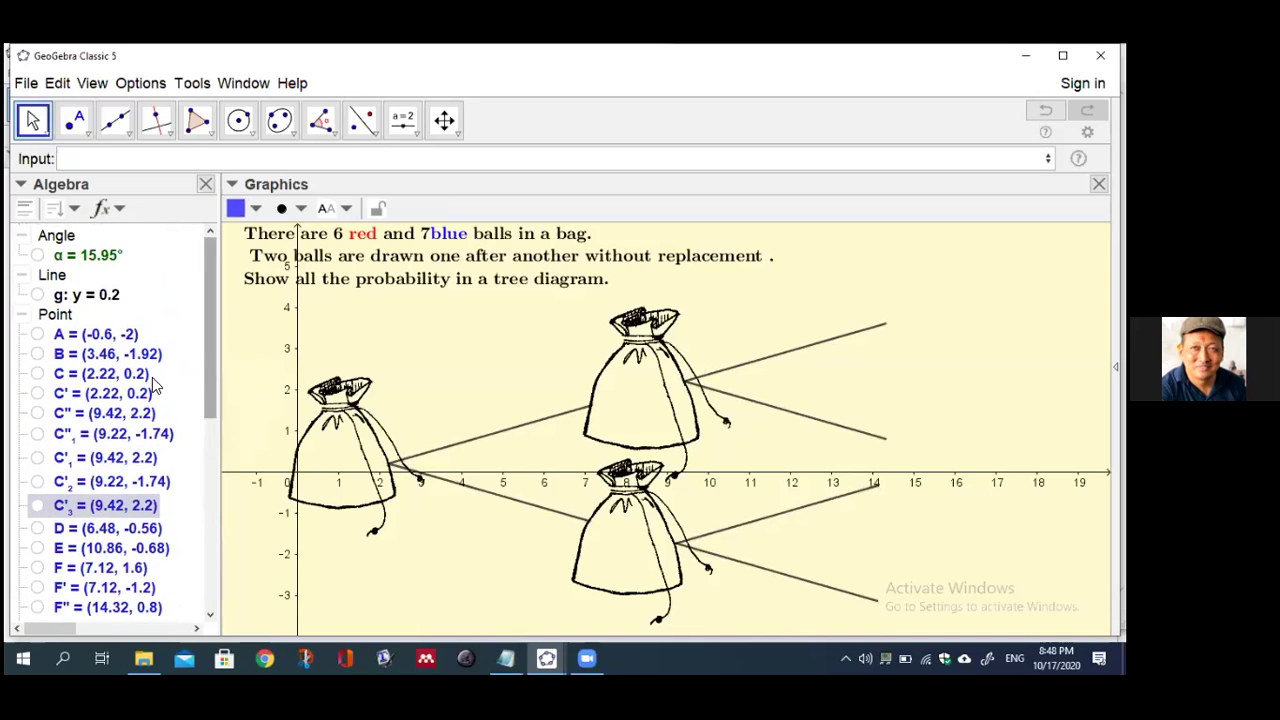
{"action": "left_click", "coordinate": [235, 351]}
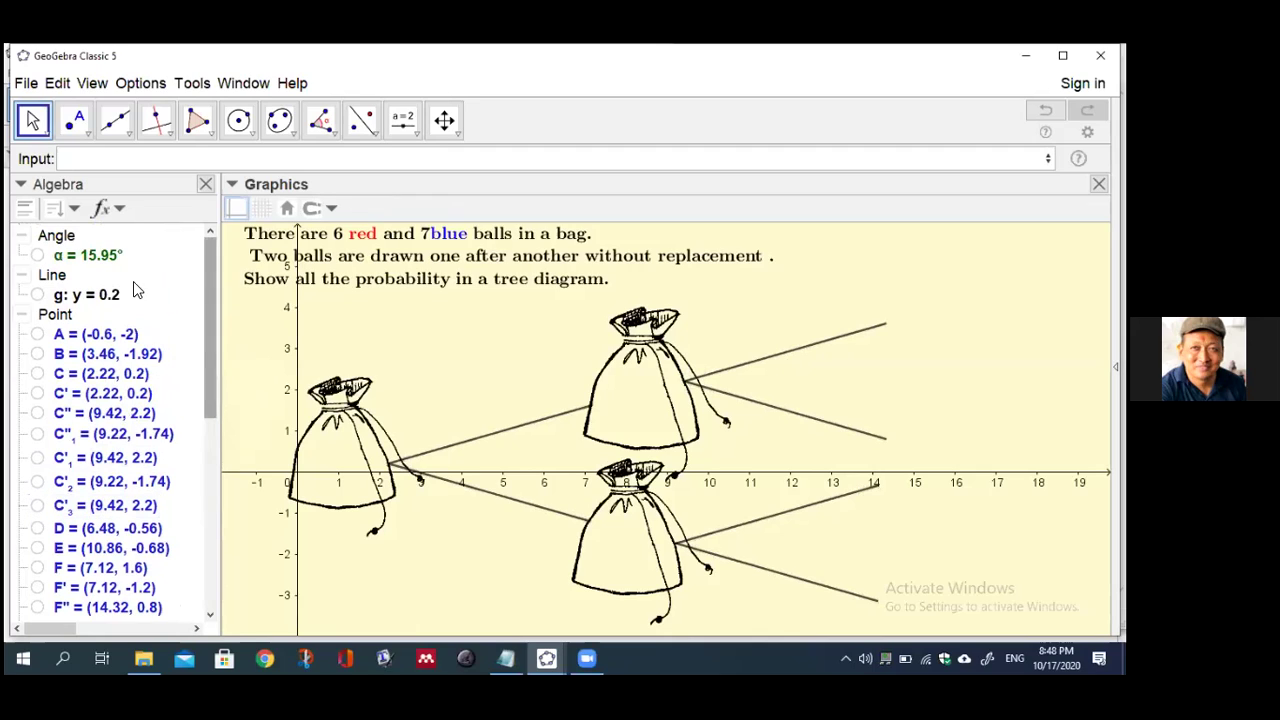
{"action": "left_click", "coordinate": [118, 210]}
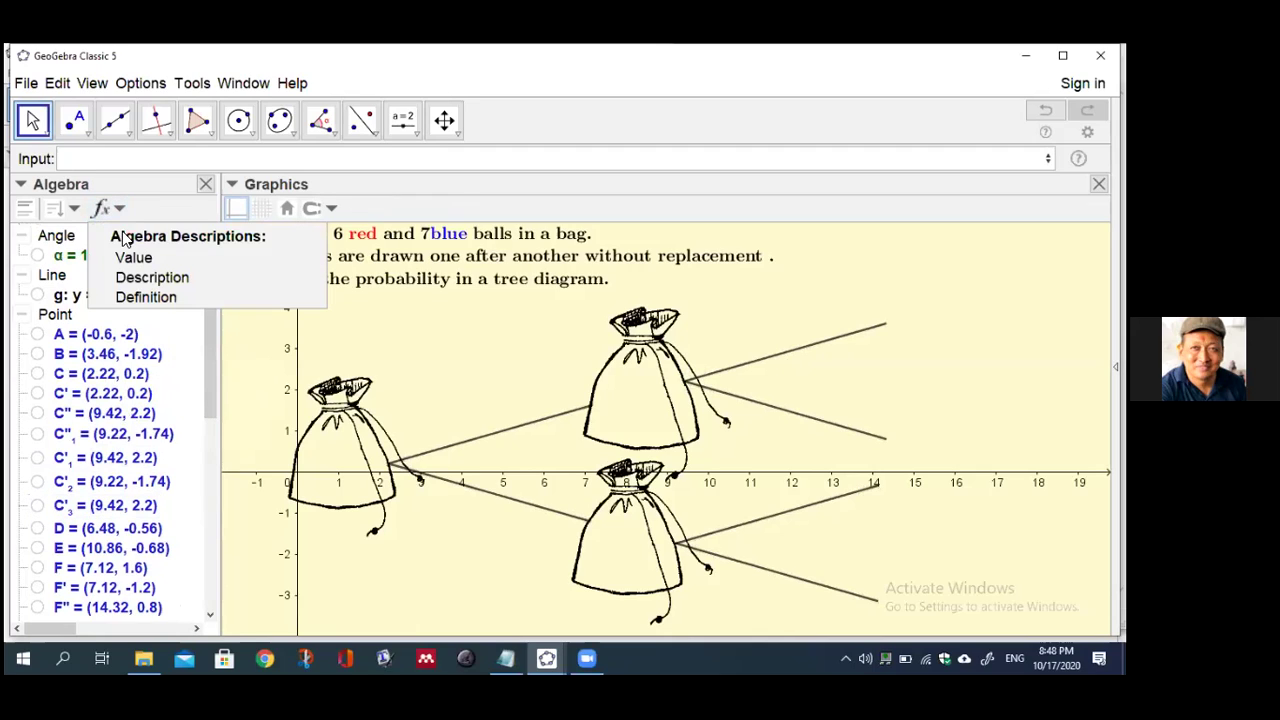
{"action": "left_click", "coordinate": [128, 297]}
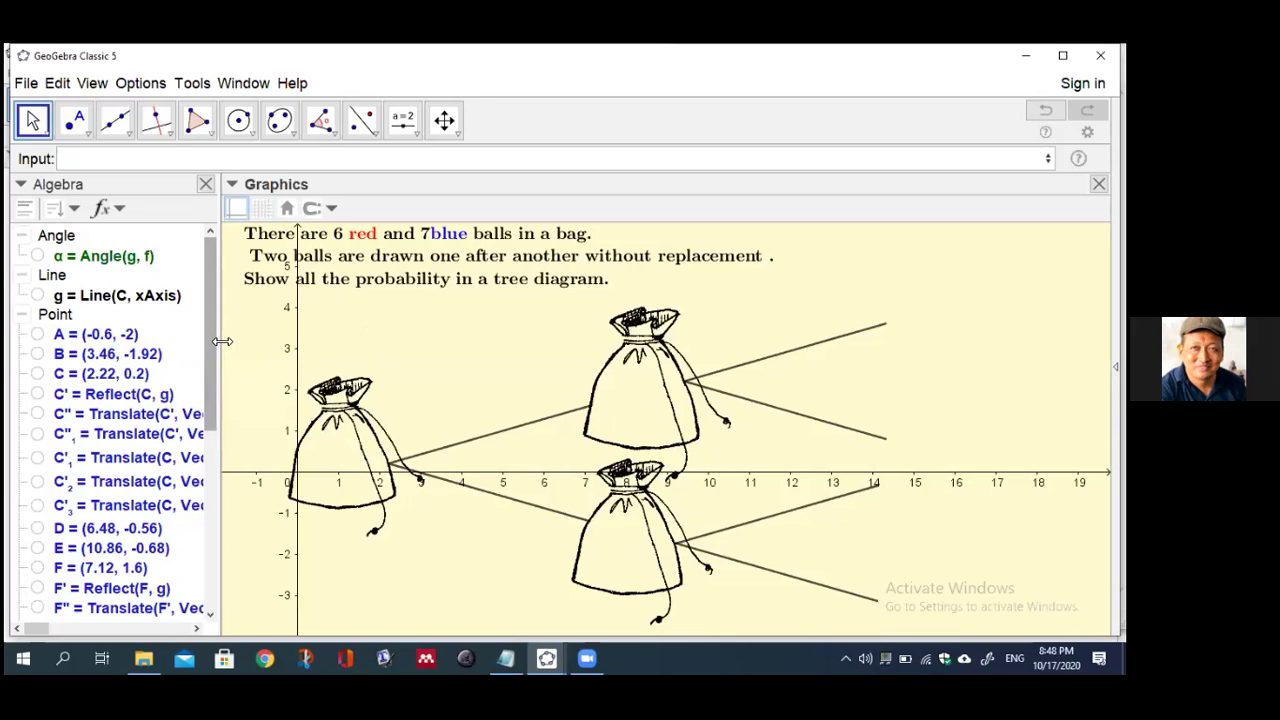
{"action": "left_click_drag", "start_coordinate": [222, 341], "coordinate": [295, 341]}
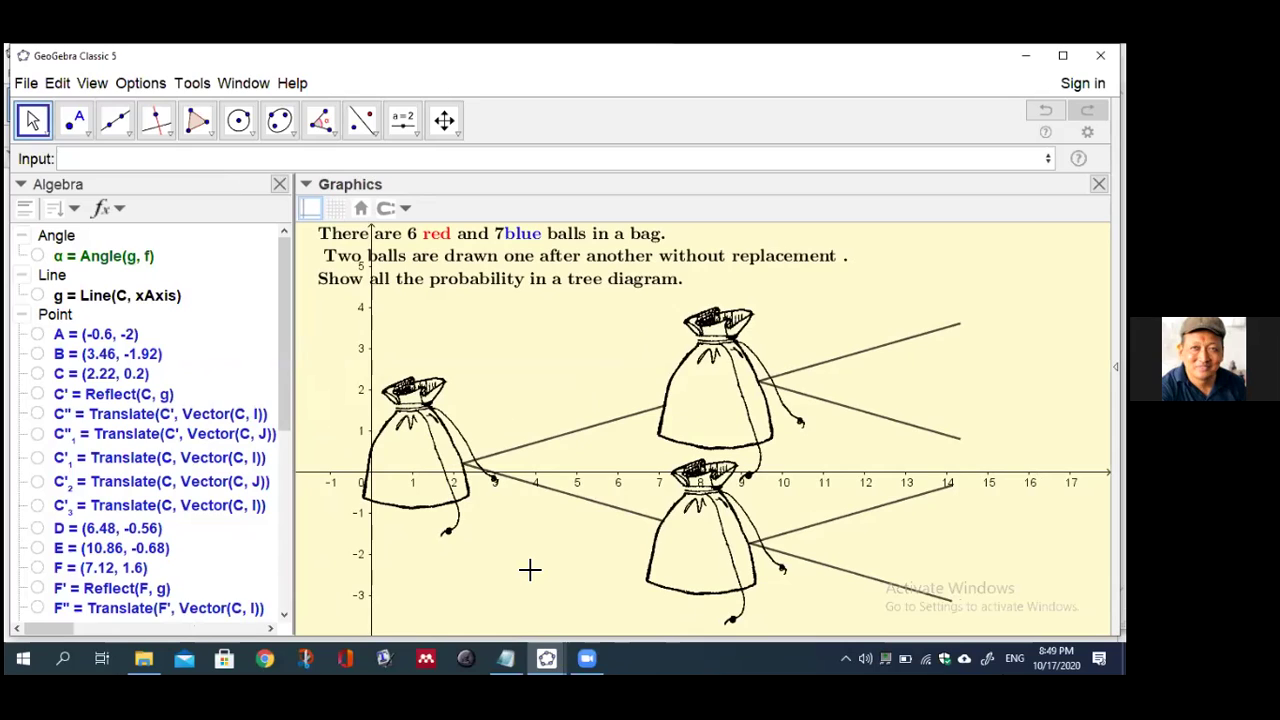
{"action": "left_click", "coordinate": [674, 453]}
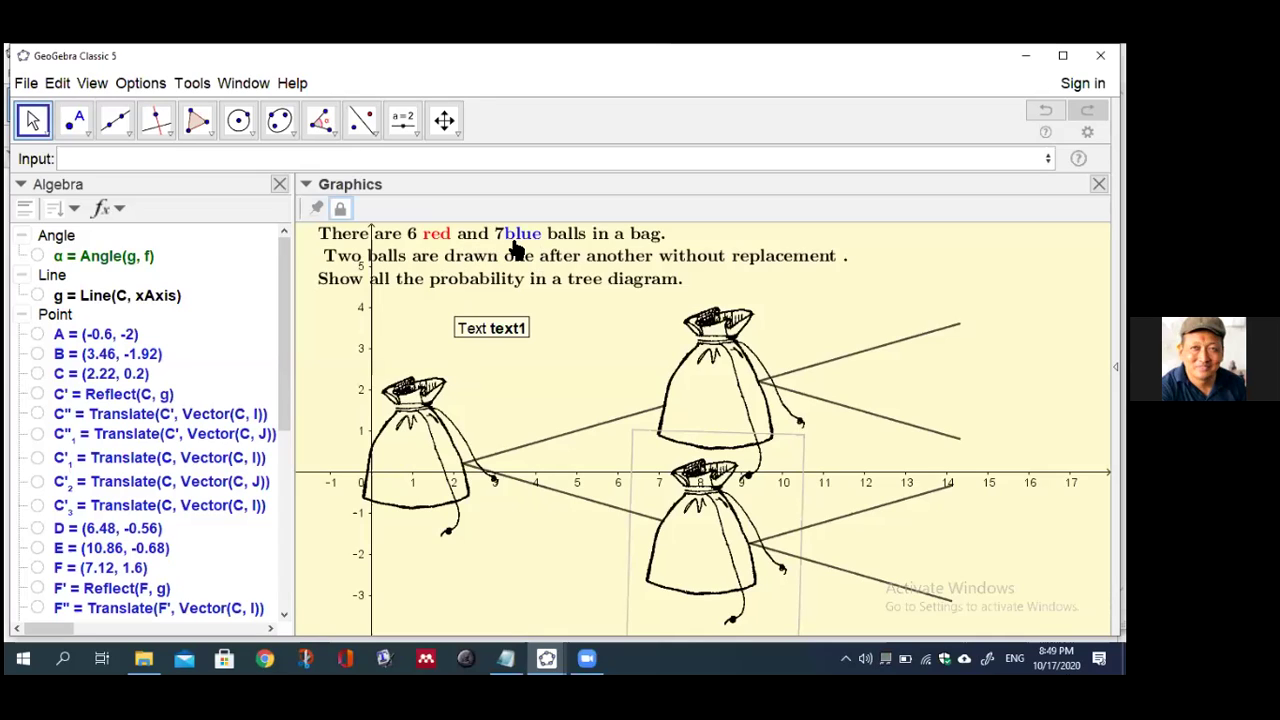
Define a number named red as RandomBetween(2, 5)
{"action": "left_click", "coordinate": [91, 158]}
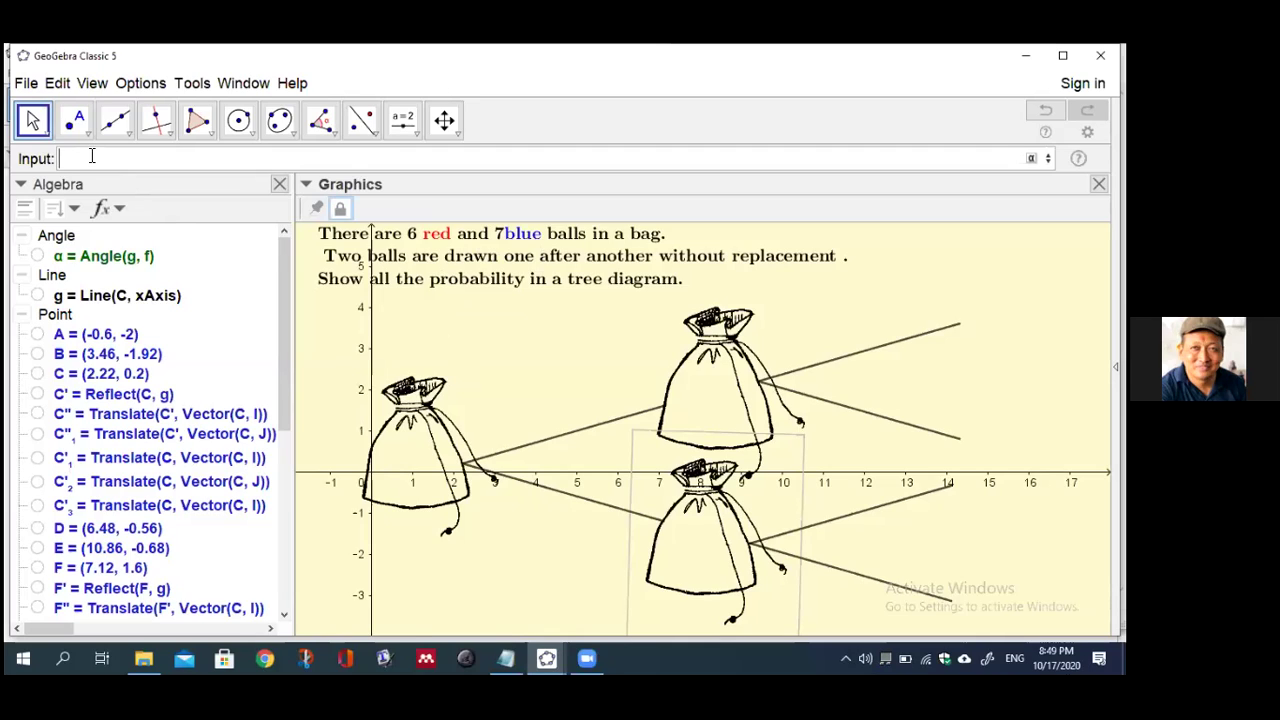
{"action": "type", "text": "red"}
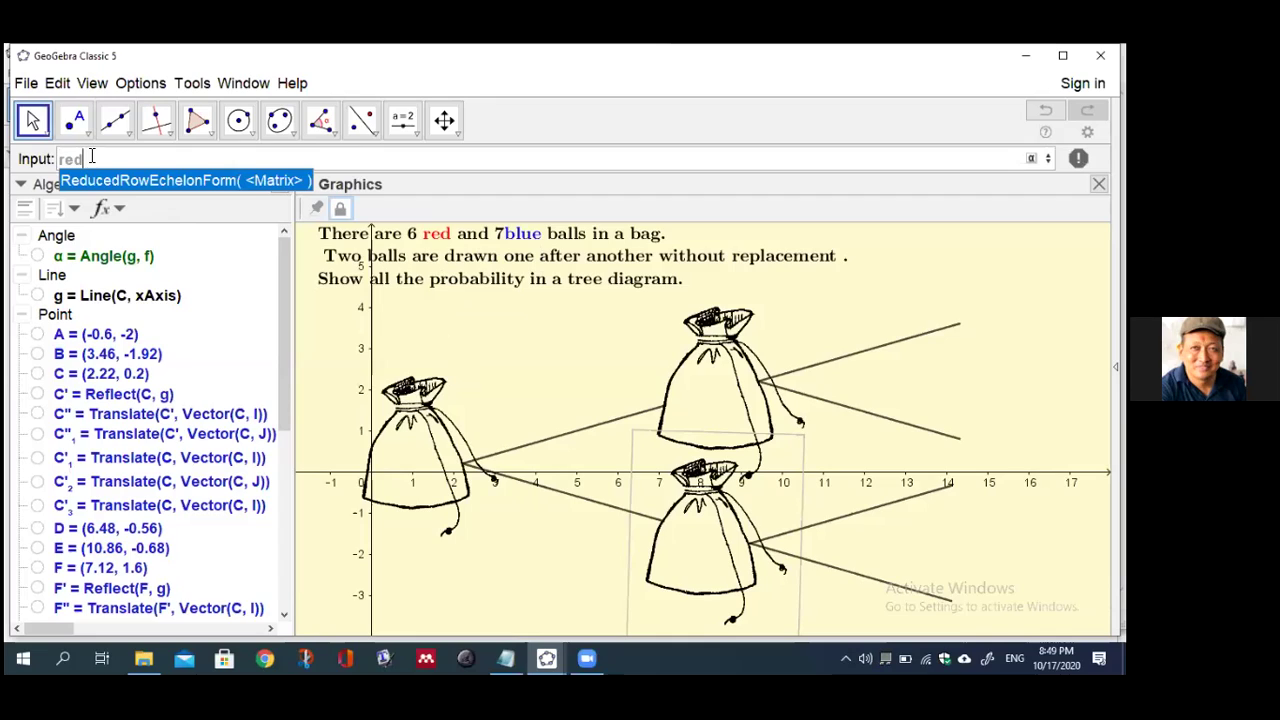
{"action": "type", "text": "="}
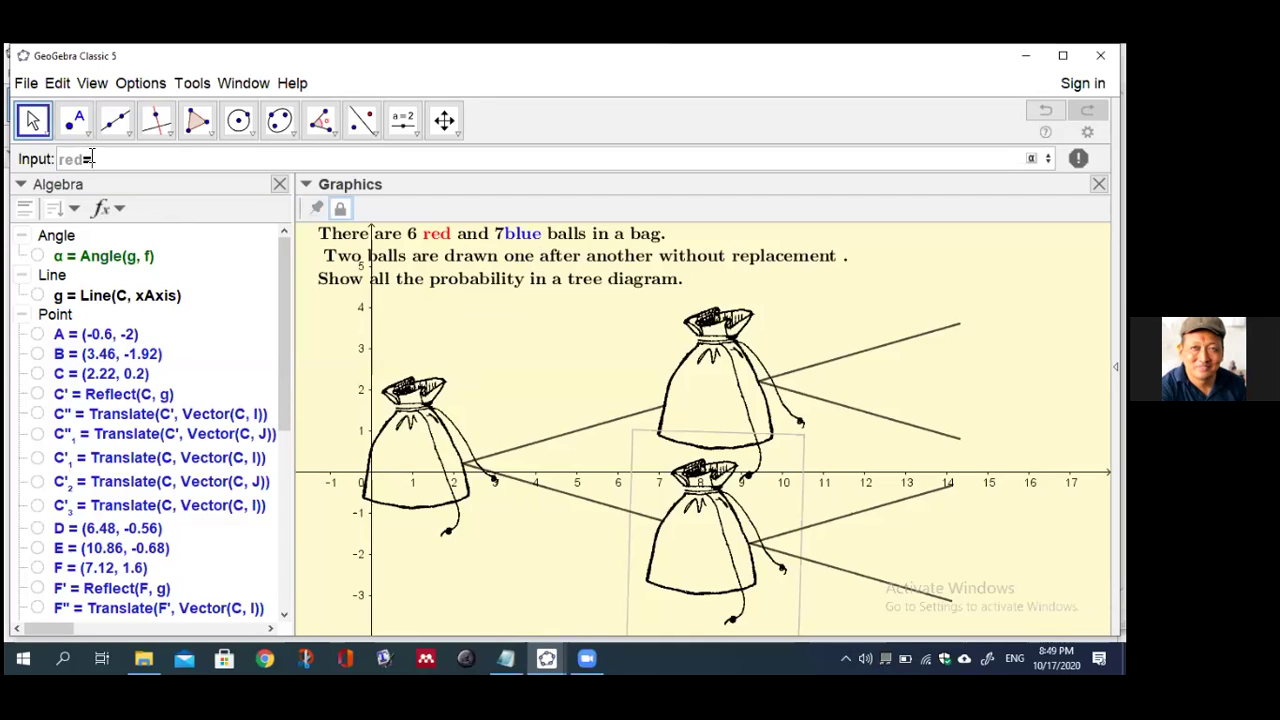
{"action": "type", "text": "ram"}
{"action": "key", "text": "BackSpace"}
{"action": "key", "text": "BackSpace"}
{"action": "type", "text": "an"}
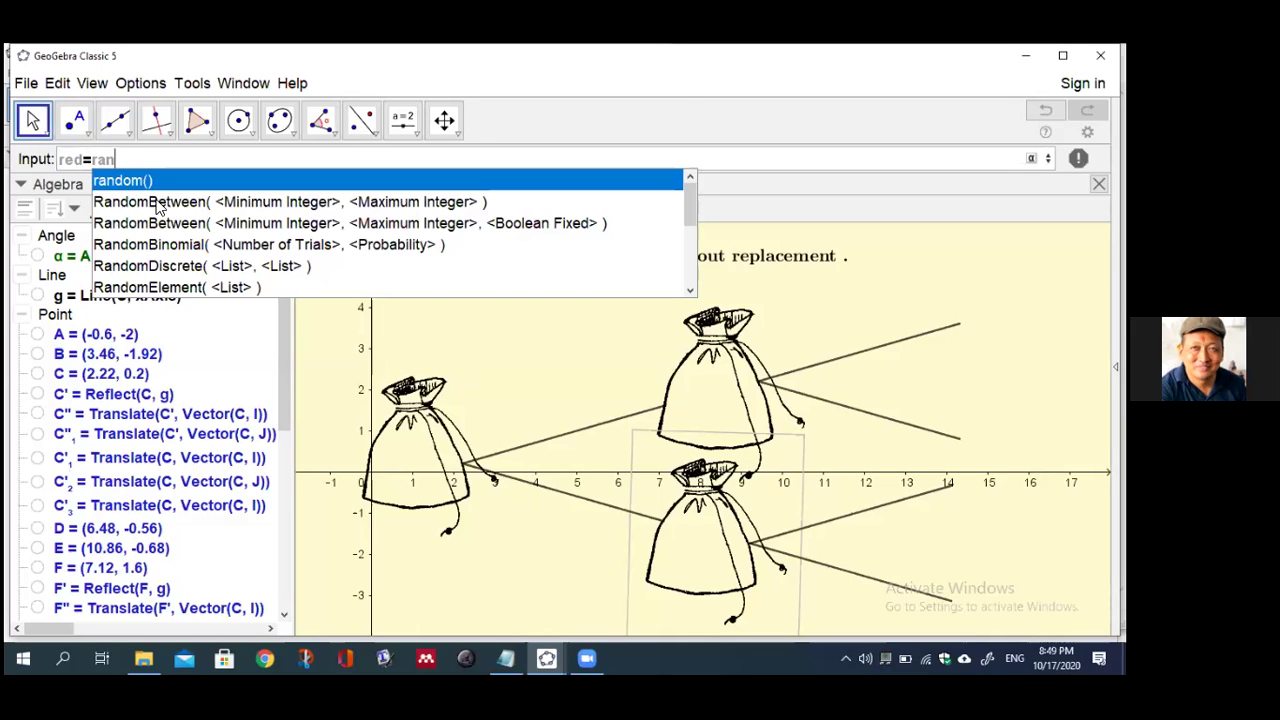
{"action": "left_click", "coordinate": [157, 206]}
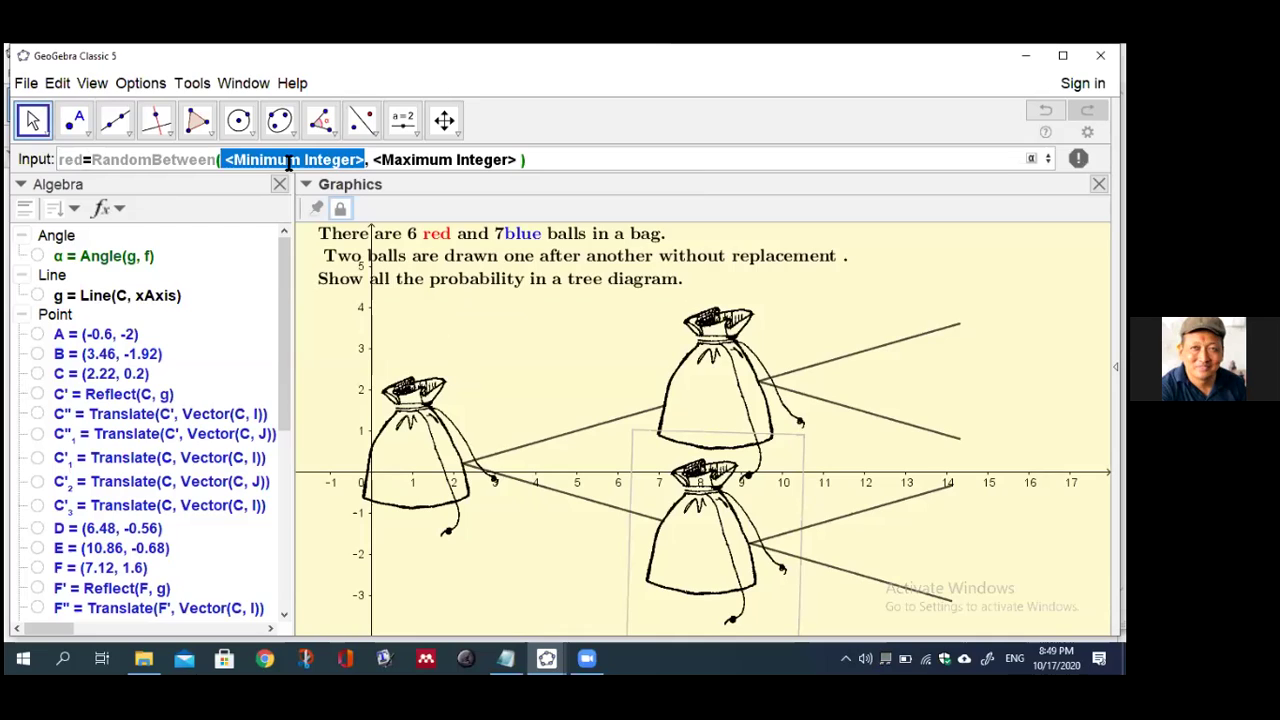
{"action": "type", "text": "2"}
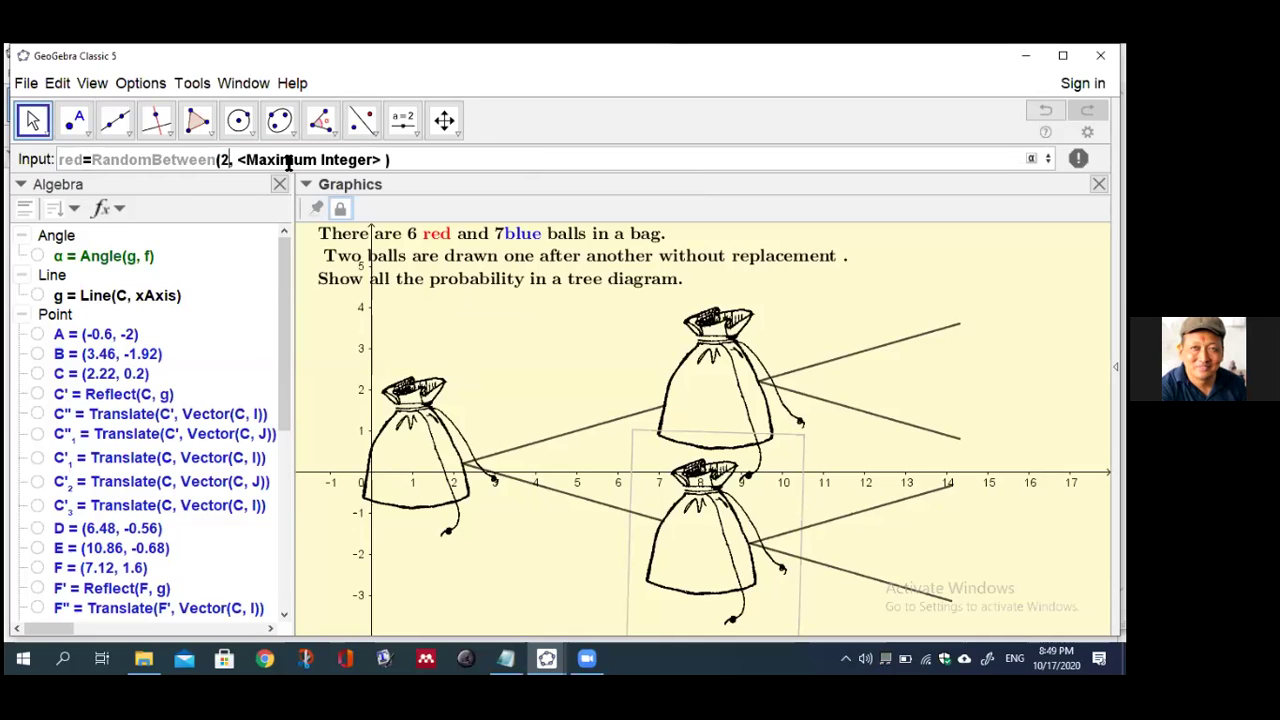
{"action": "key", "text": "Tab"}
{"action": "type", "text": "5"}
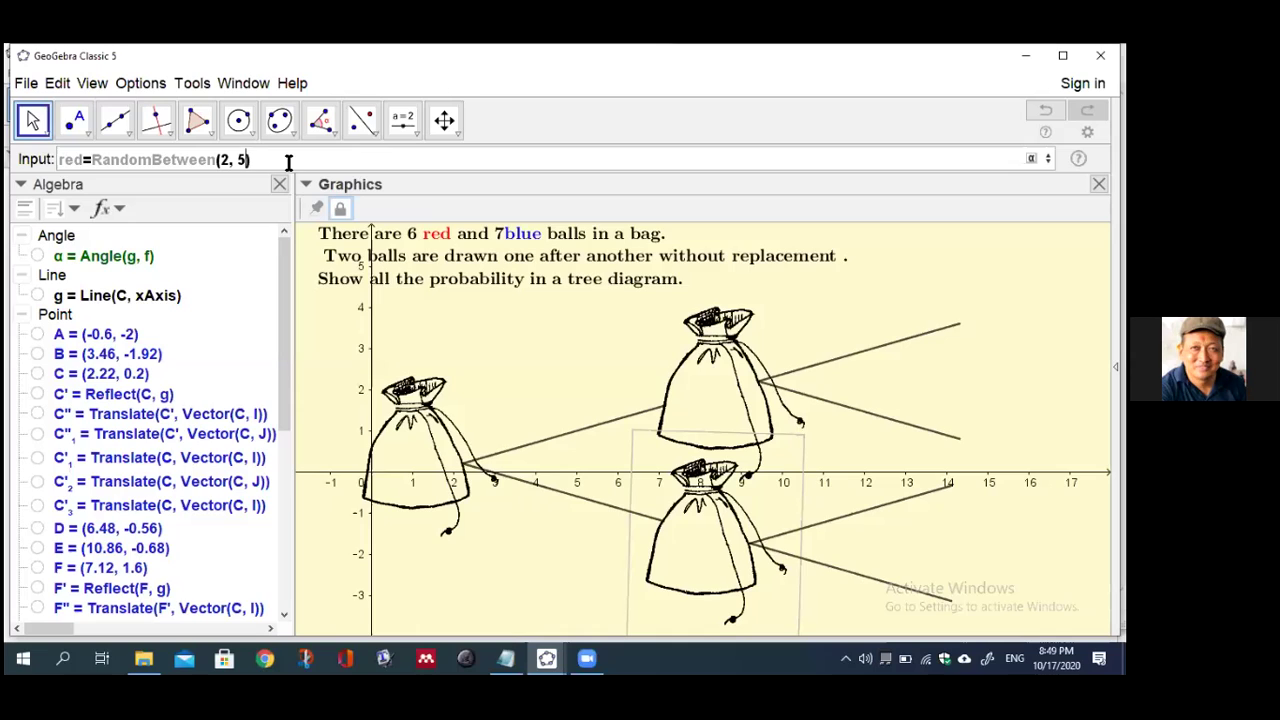
{"action": "key", "text": "Return"}
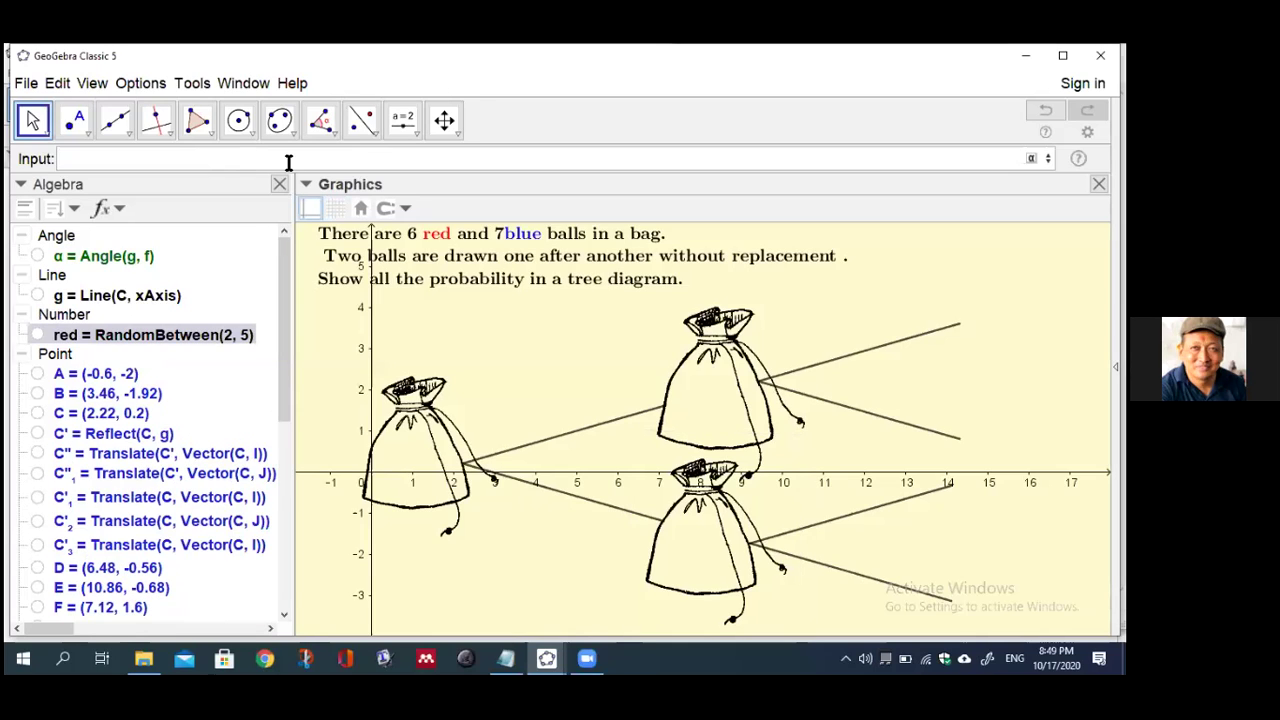
Define a number named blue as RandomBetween(2, 6)
{"action": "type", "text": "blue=ran"}
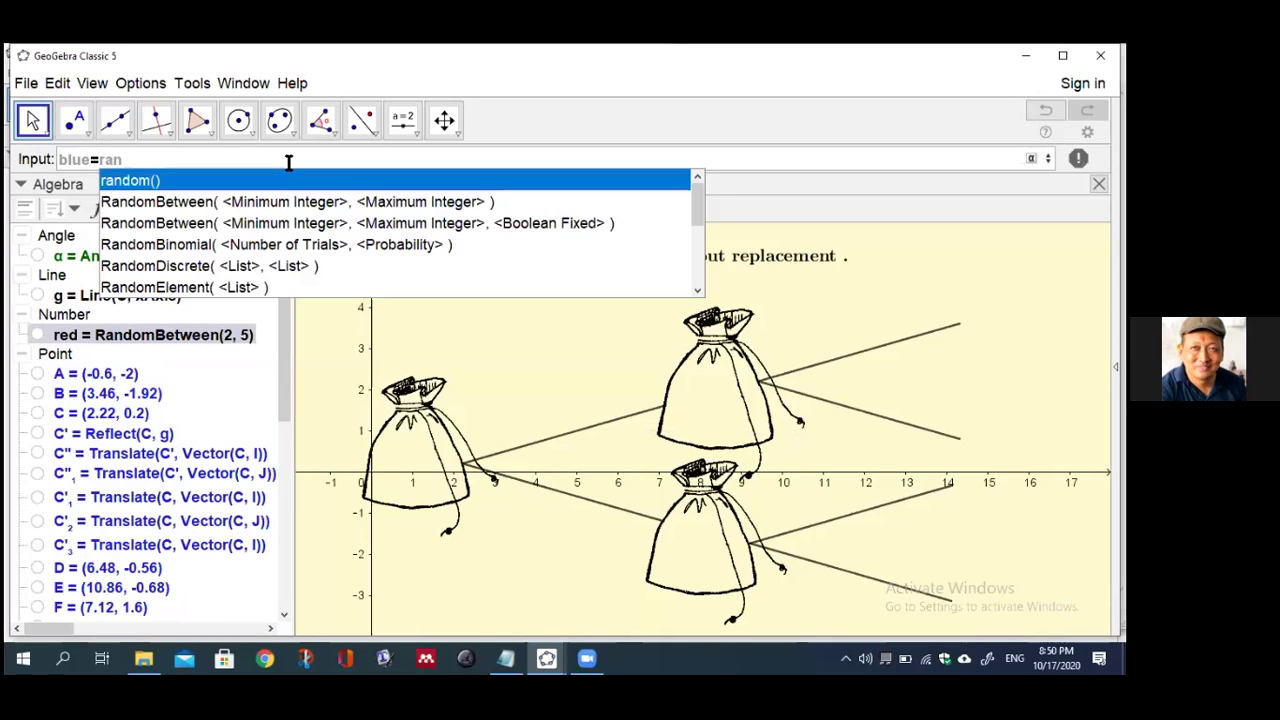
{"action": "left_click", "coordinate": [347, 203]}
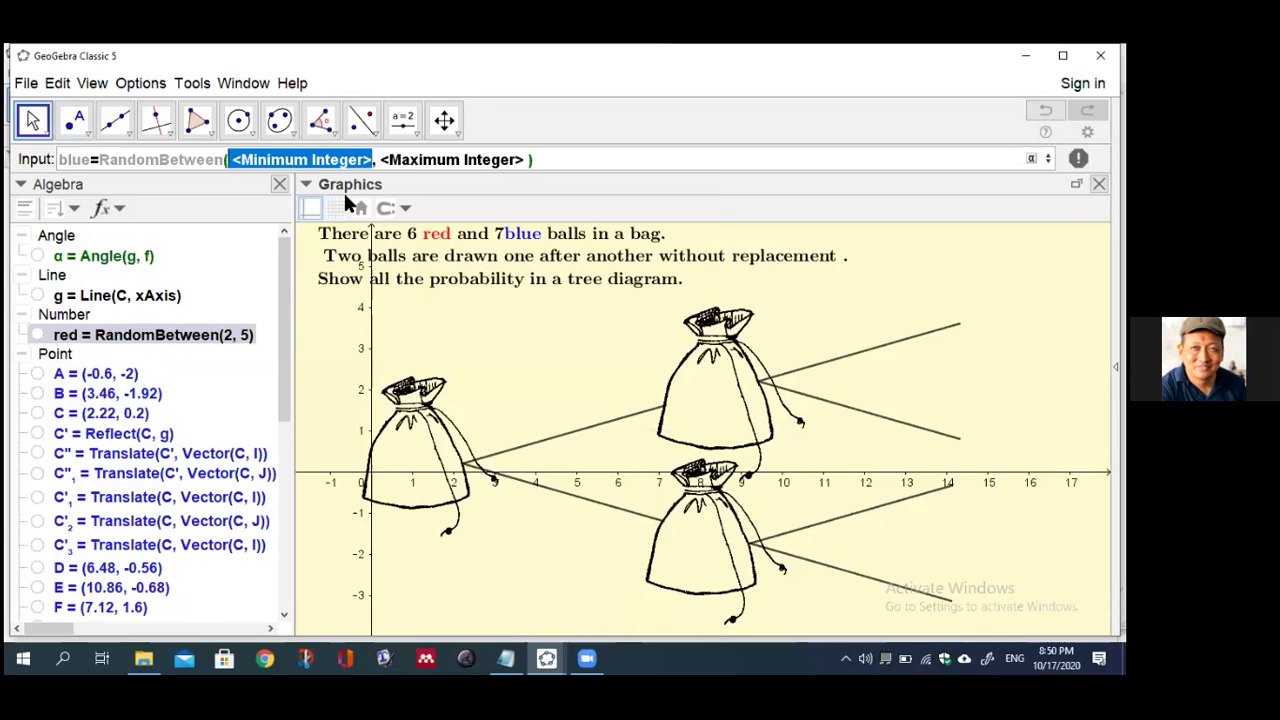
{"action": "type", "text": "2"}
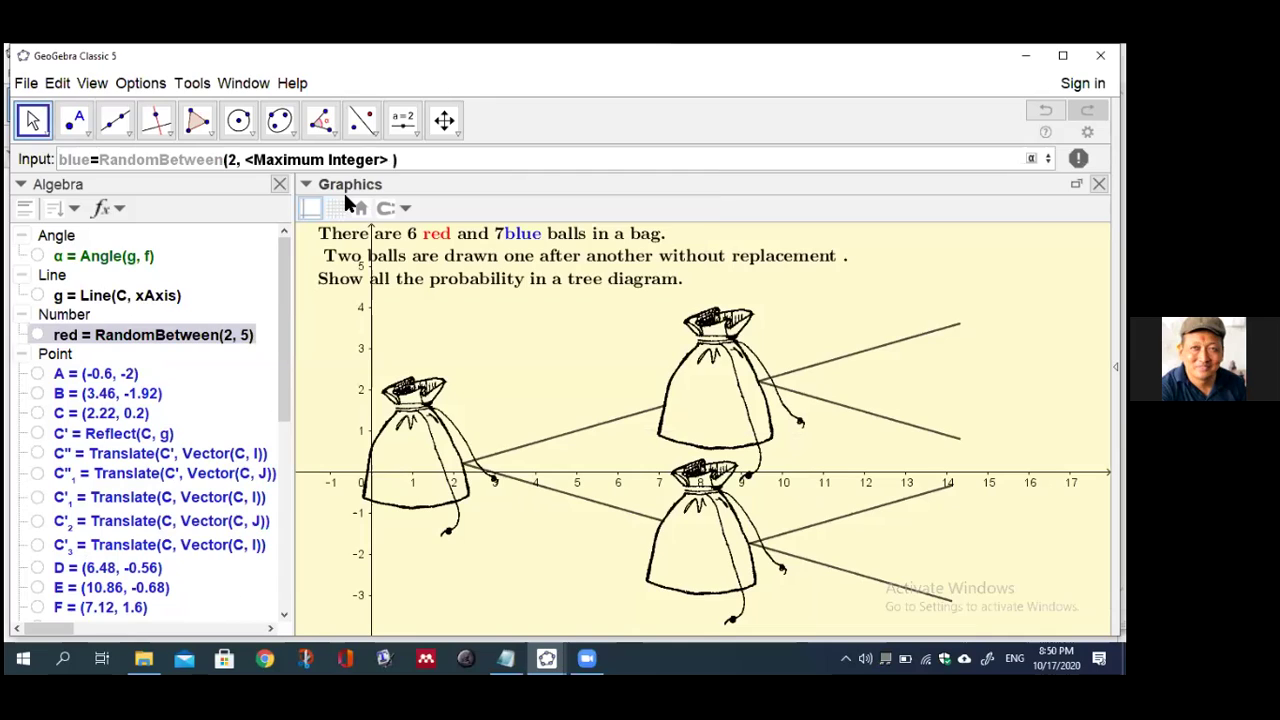
{"action": "key", "text": "Tab"}
{"action": "type", "text": "6"}
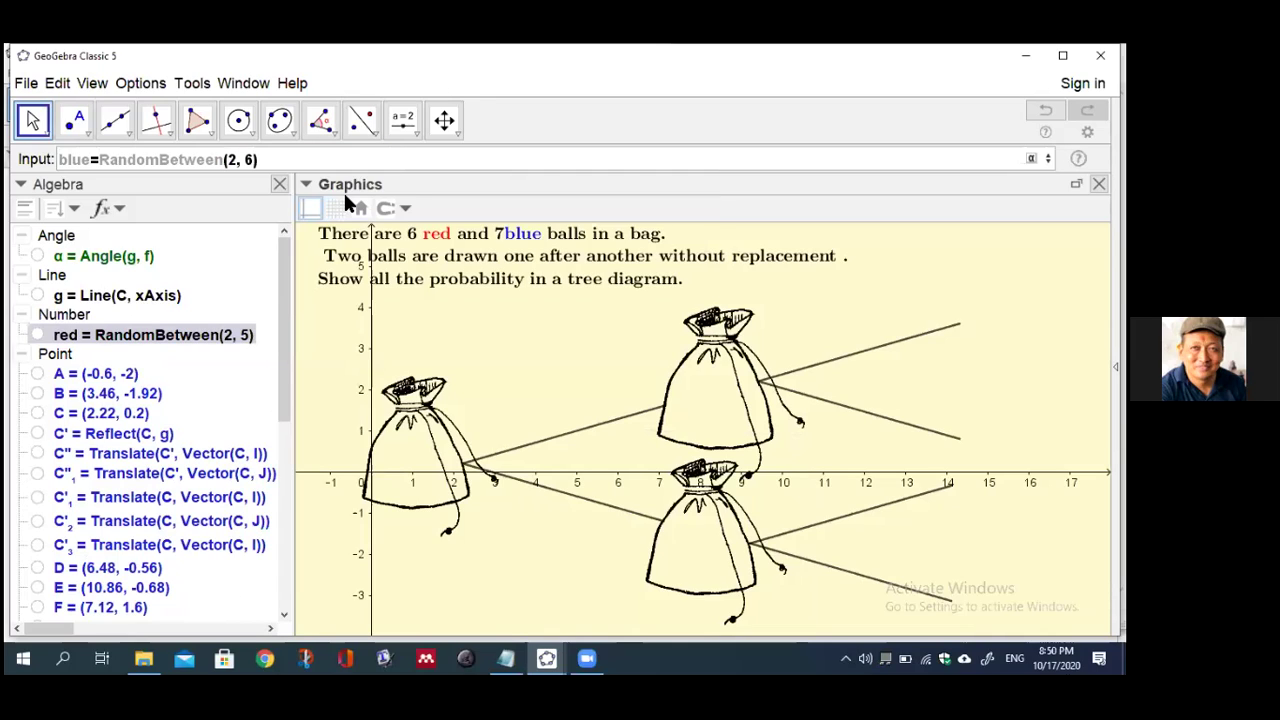
{"action": "key", "text": "Return"}
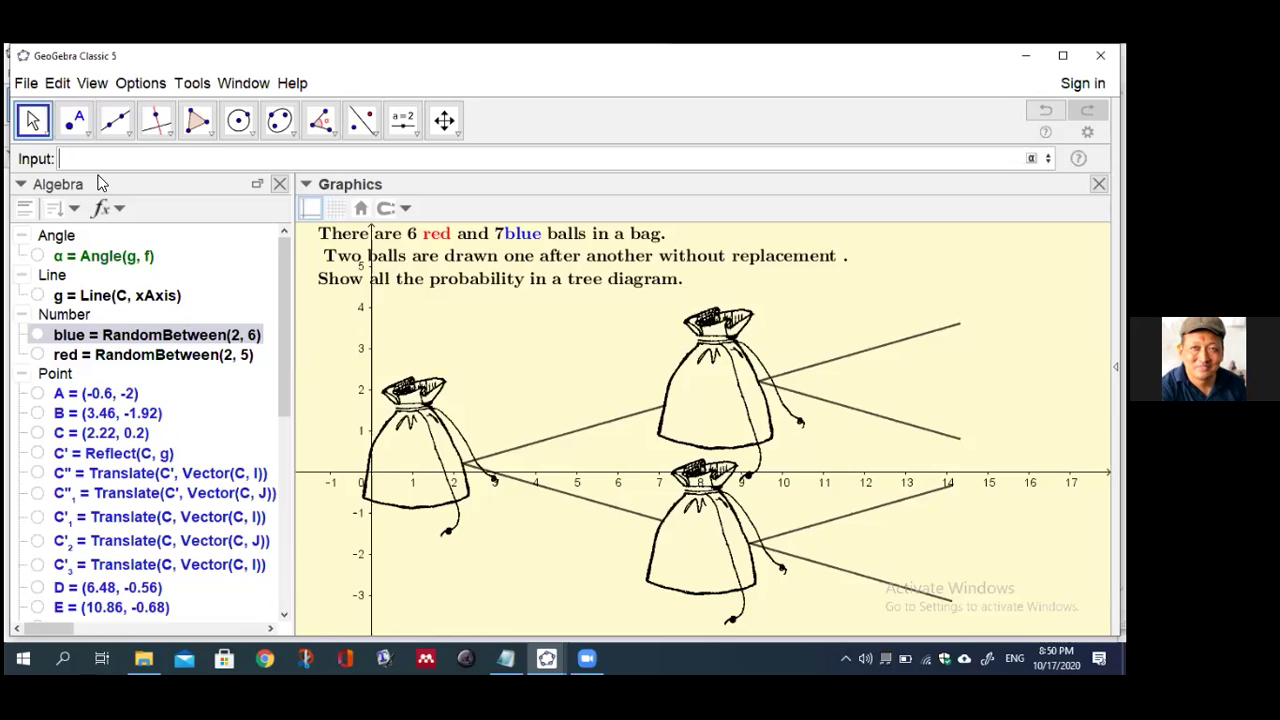
Define the total number of balls as t=red+blue
{"action": "type", "text": "="}
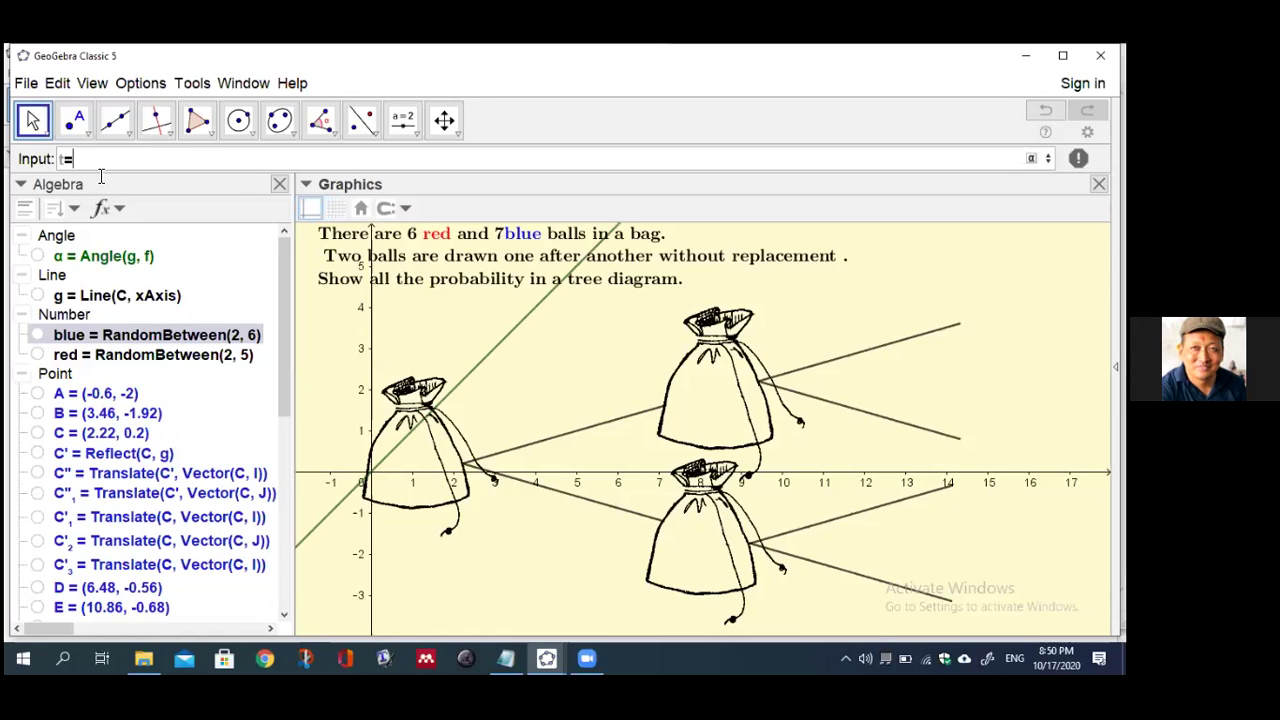
{"action": "type", "text": "red"}
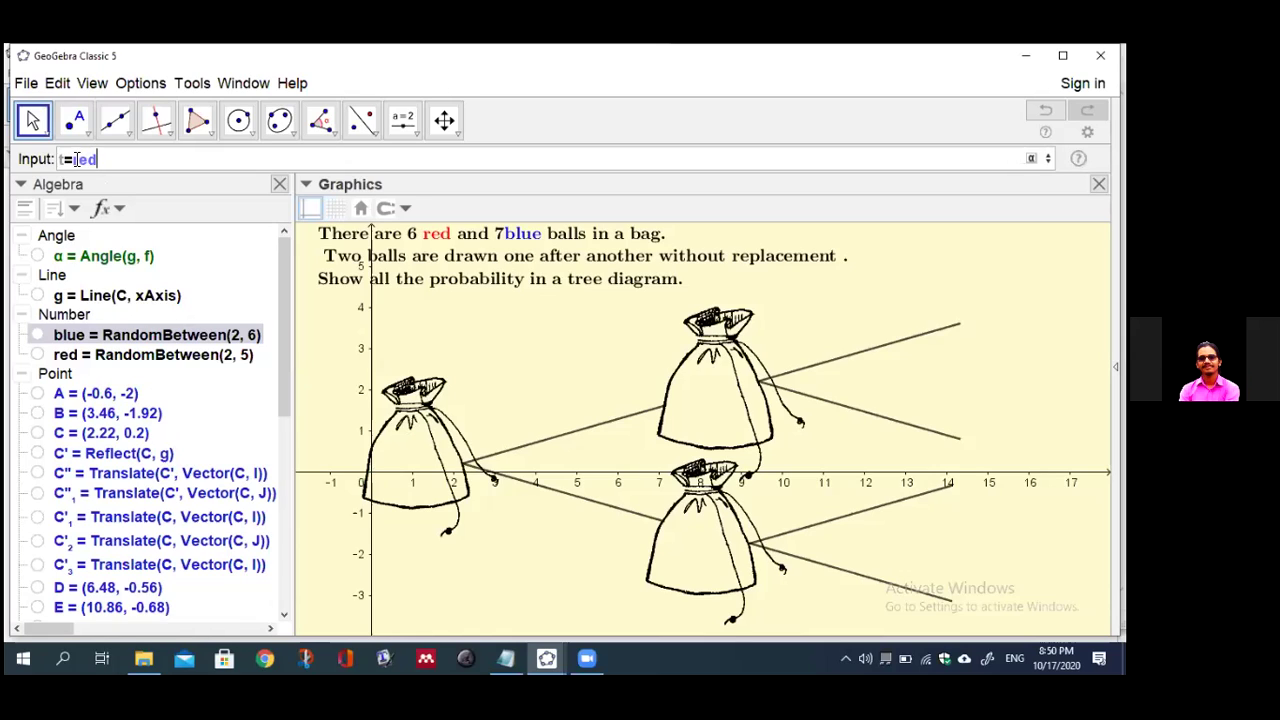
{"action": "type", "text": "+blue"}
{"action": "key", "text": "Return"}
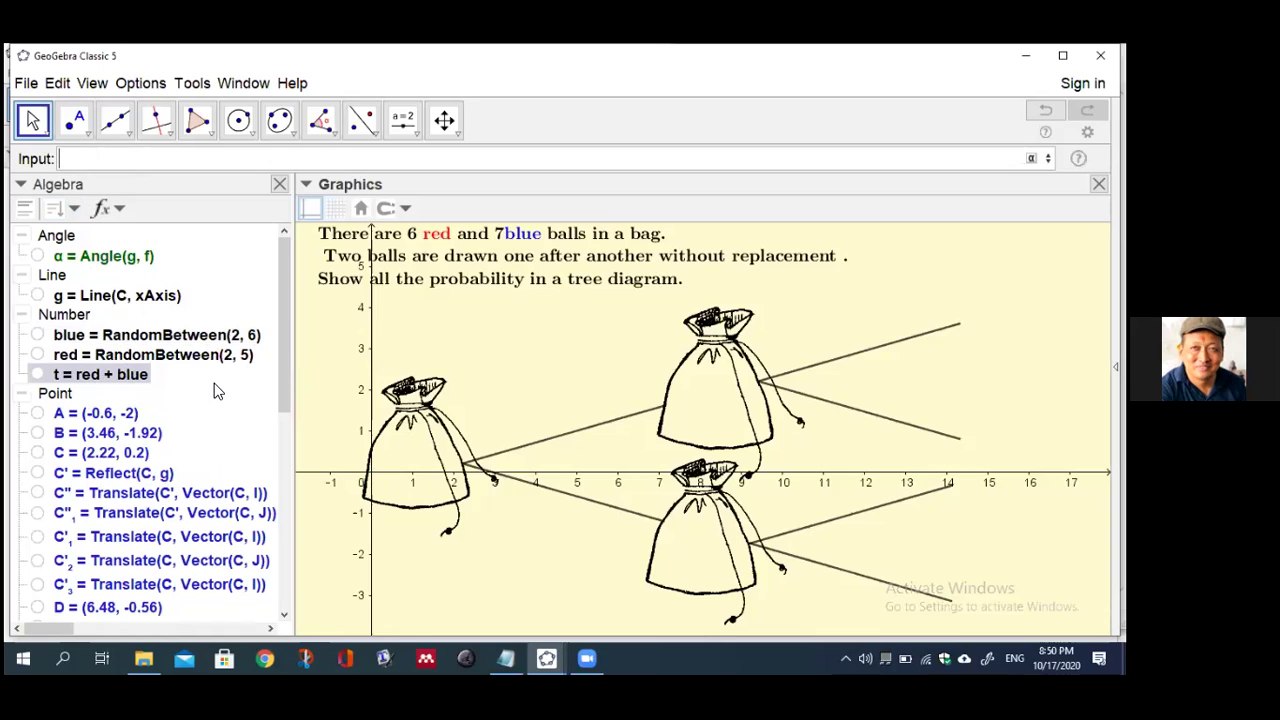
Edit the problem statement text, replacing the fixed 6 before the word red with the dynamic value of red
{"action": "right_click", "coordinate": [437, 258]}
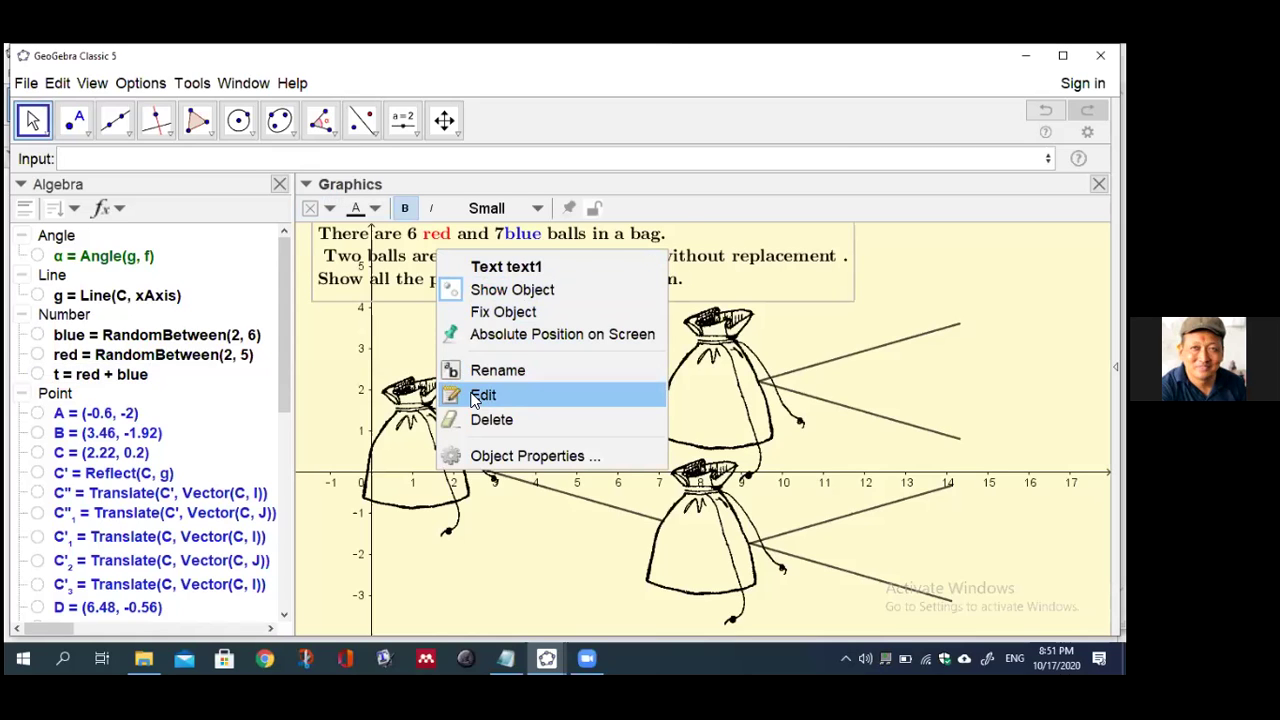
{"action": "left_click", "coordinate": [476, 396]}
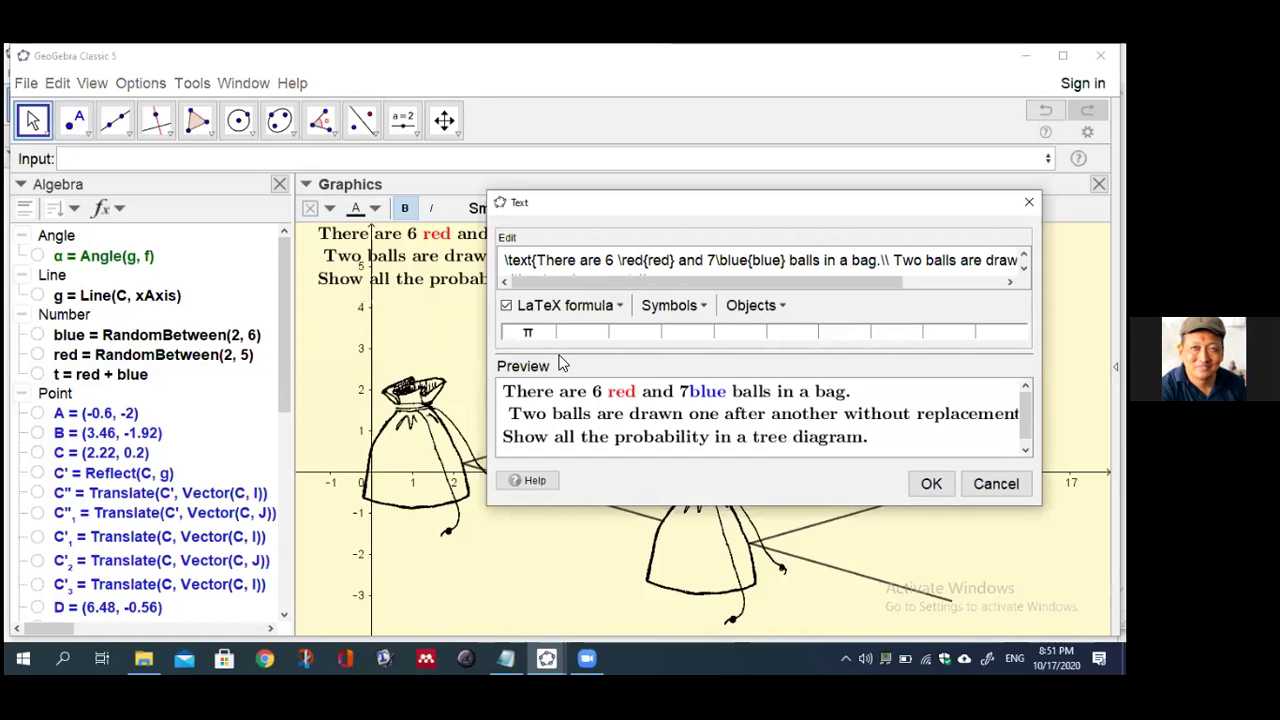
{"action": "key", "text": "BackSpace"}
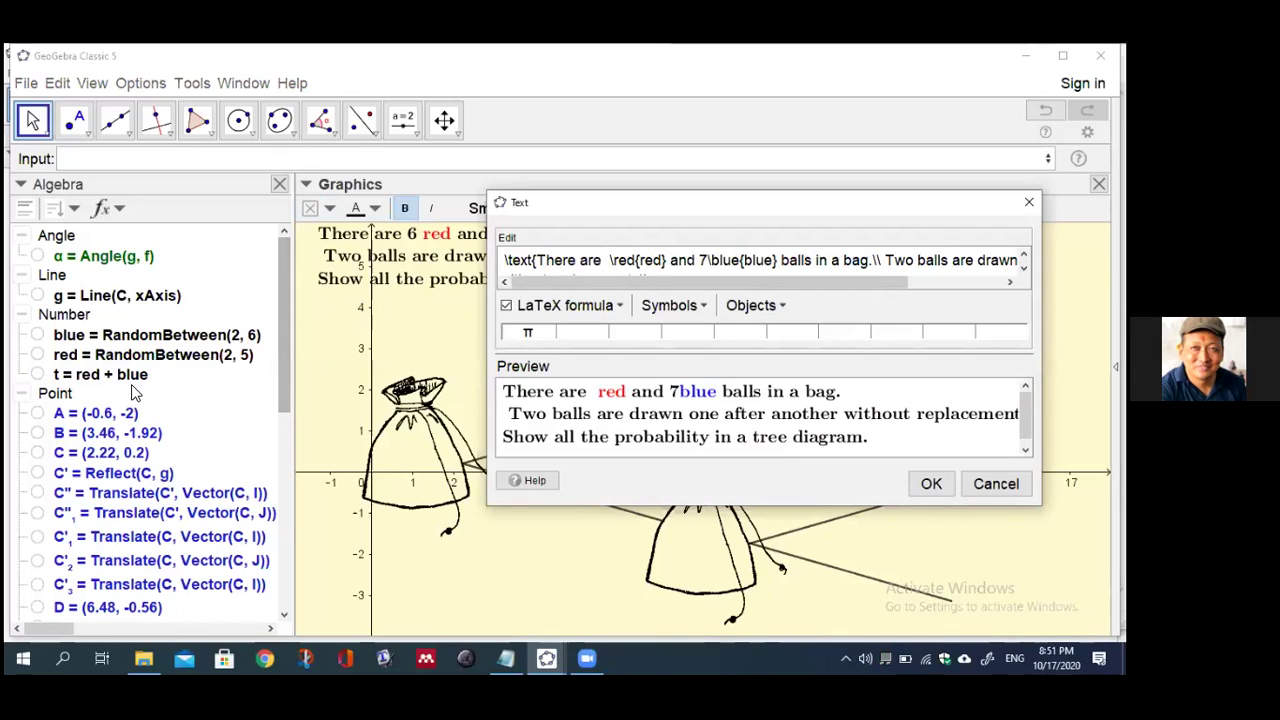
{"action": "left_click", "coordinate": [122, 338]}
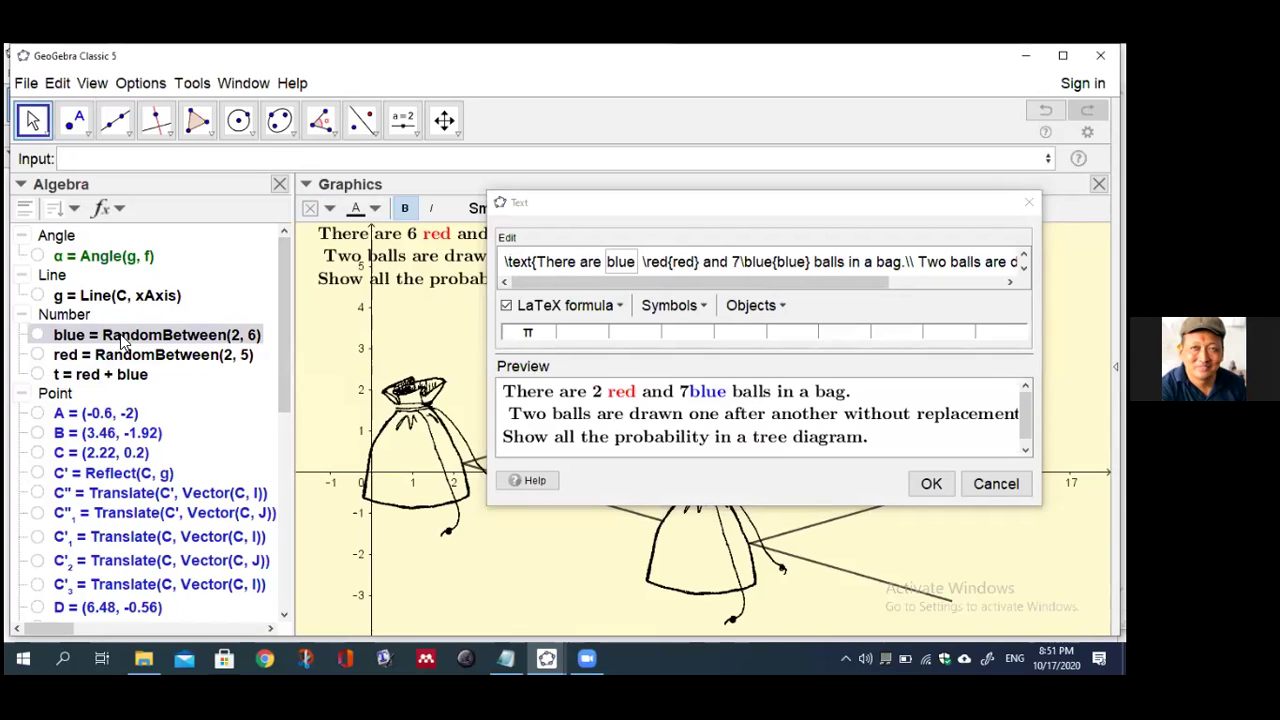
{"action": "left_click", "coordinate": [737, 262]}
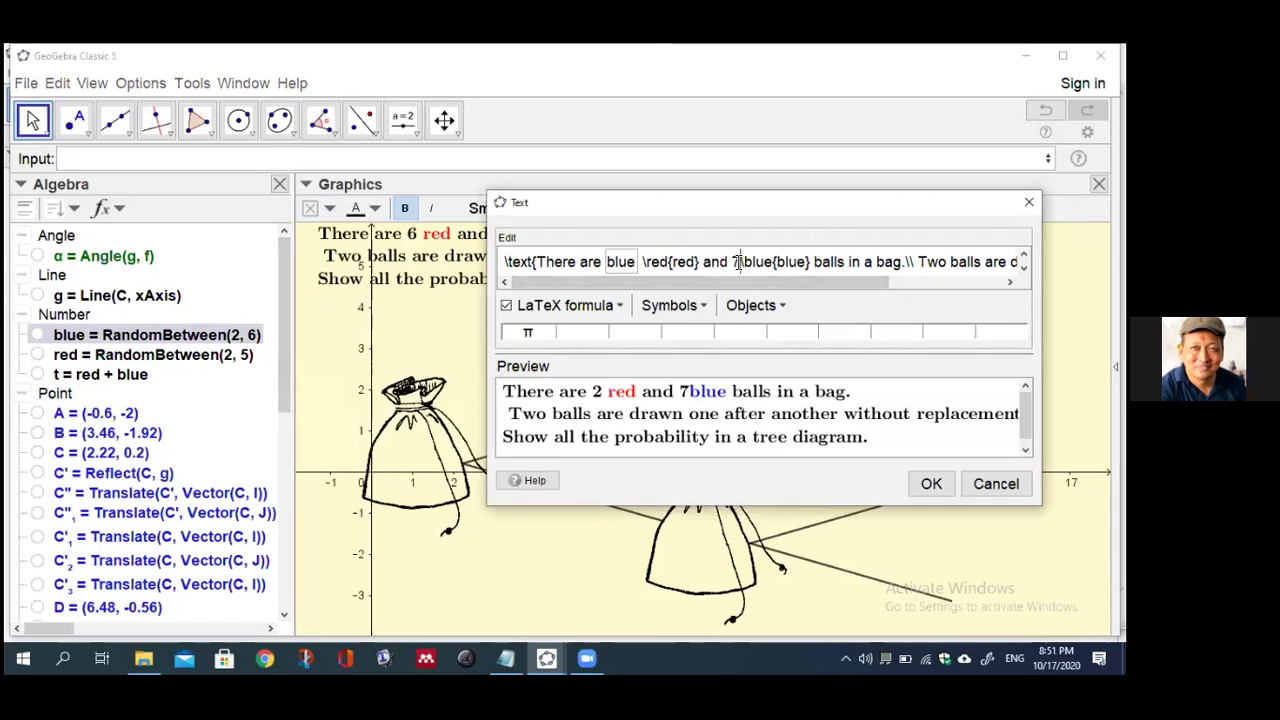
{"action": "left_click", "coordinate": [639, 262]}
{"action": "key", "text": "BackSpace"}
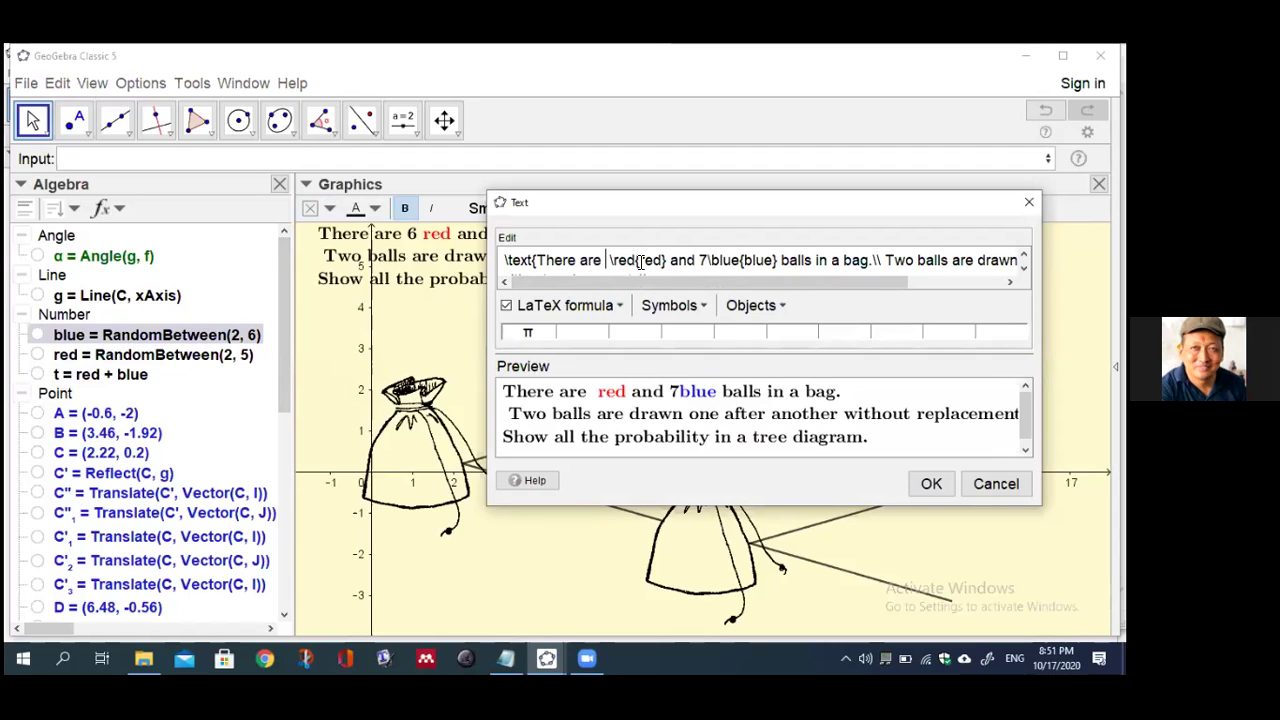
{"action": "left_click", "coordinate": [190, 355]}
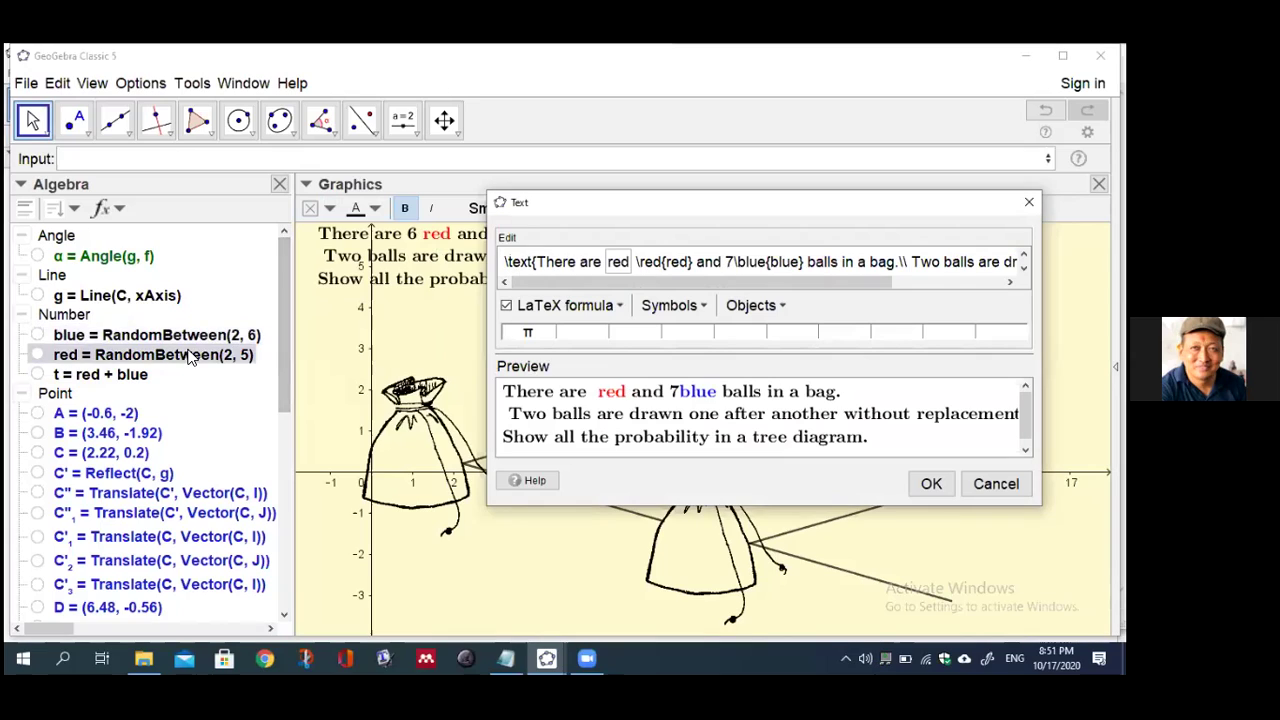
Replace the fixed 7 before the word blue with the dynamic value of blue and apply the text edit
{"action": "left_click", "coordinate": [735, 262]}
{"action": "key", "text": "BackSpace"}
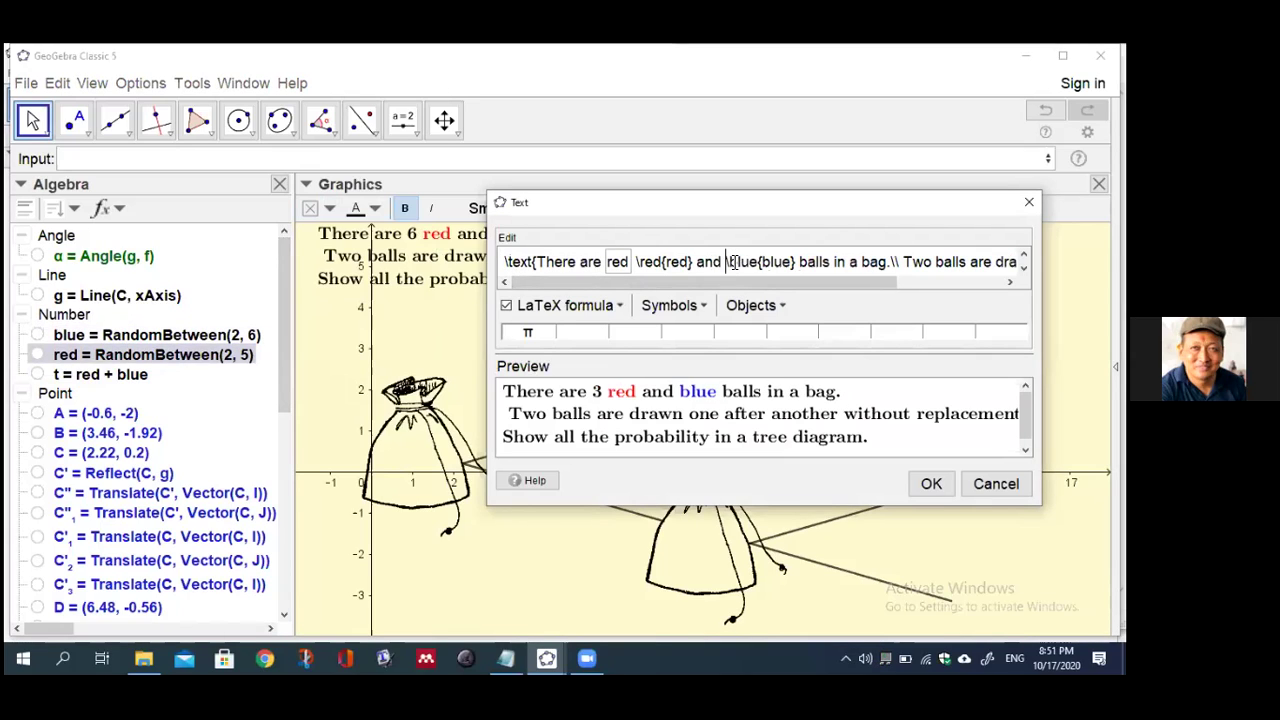
{"action": "left_click", "coordinate": [222, 337]}
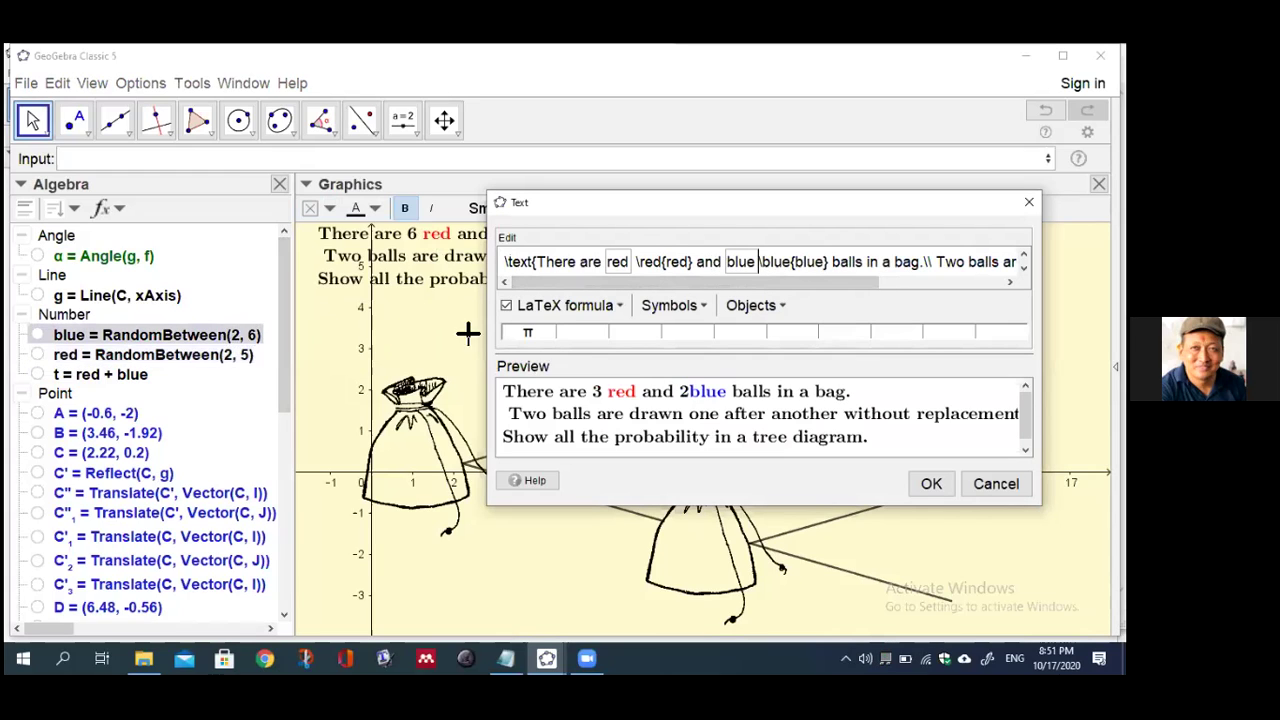
{"action": "left_click", "coordinate": [931, 484]}
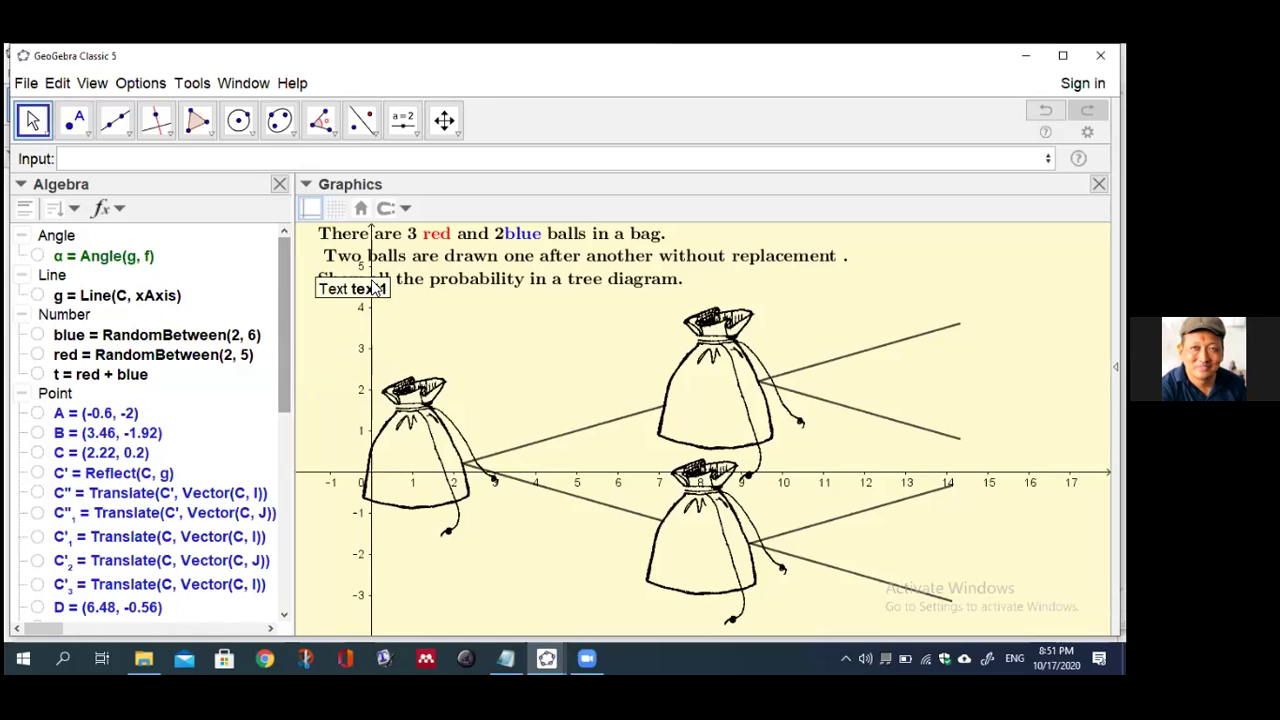
{"action": "left_click", "coordinate": [446, 255]}
{"action": "right_click", "coordinate": [445, 253]}
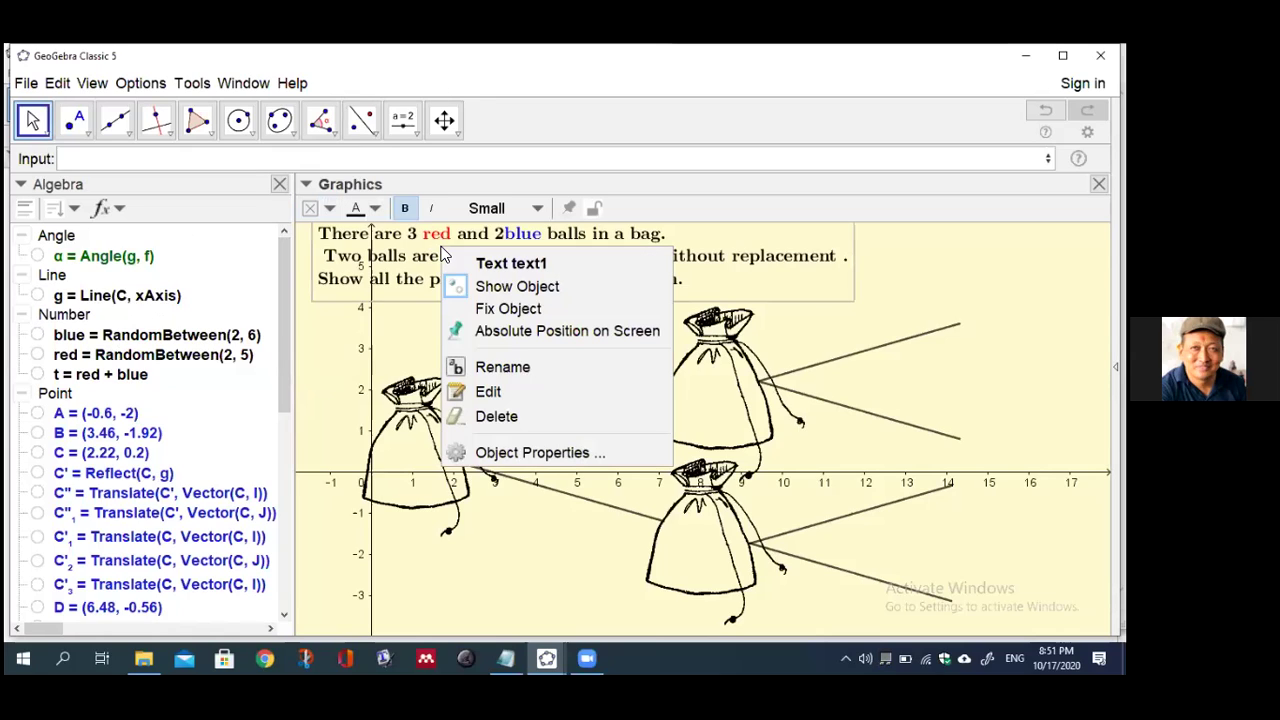
{"action": "left_click", "coordinate": [497, 396]}
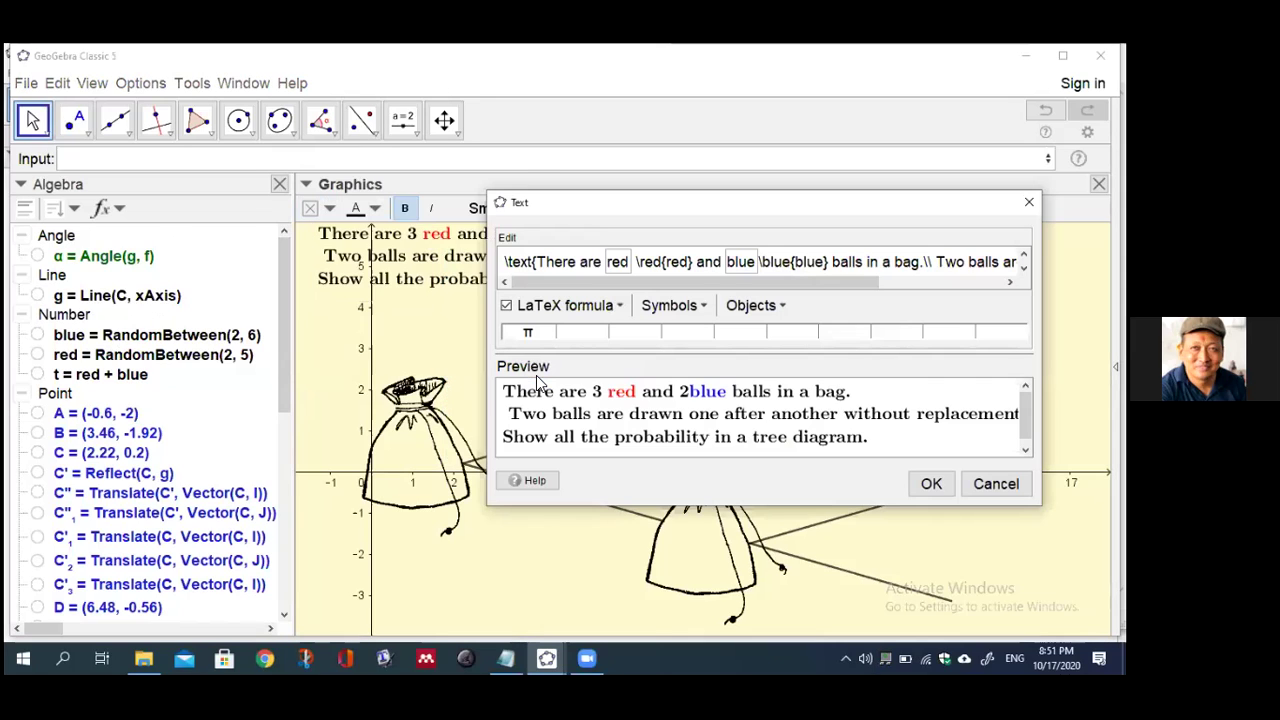
{"action": "left_click", "coordinate": [752, 310]}
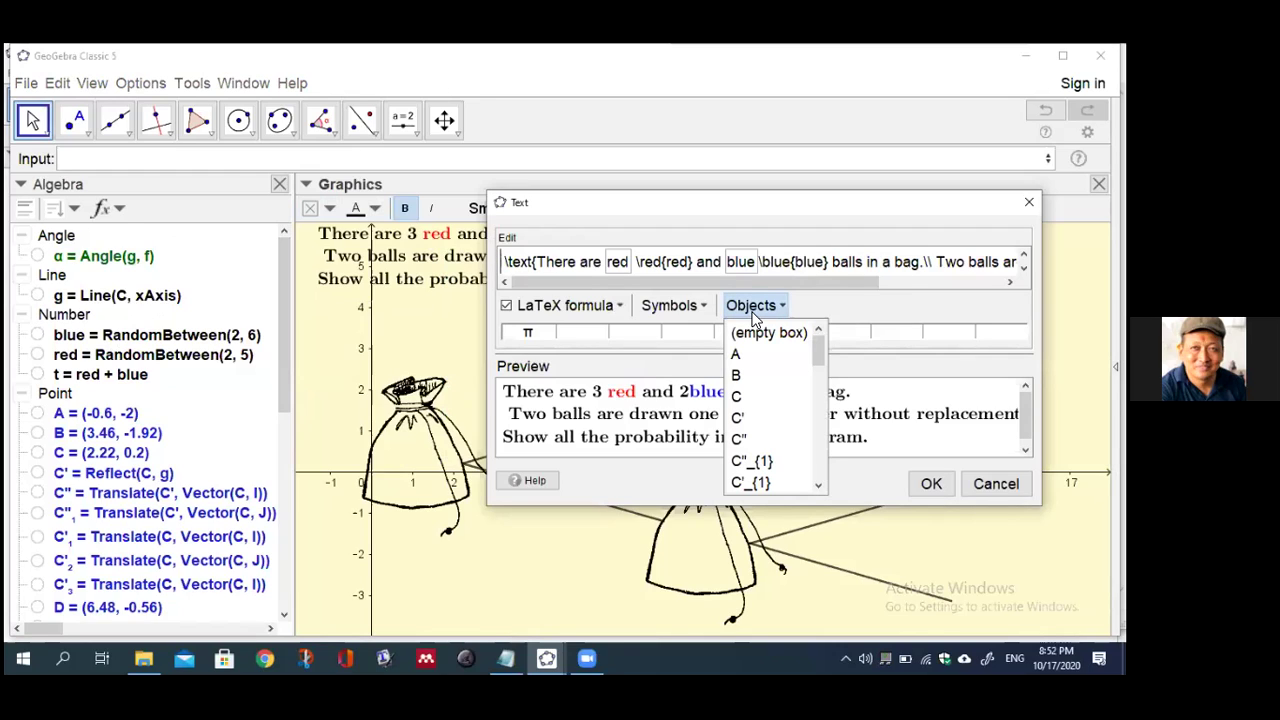
{"action": "left_click", "coordinate": [808, 305]}
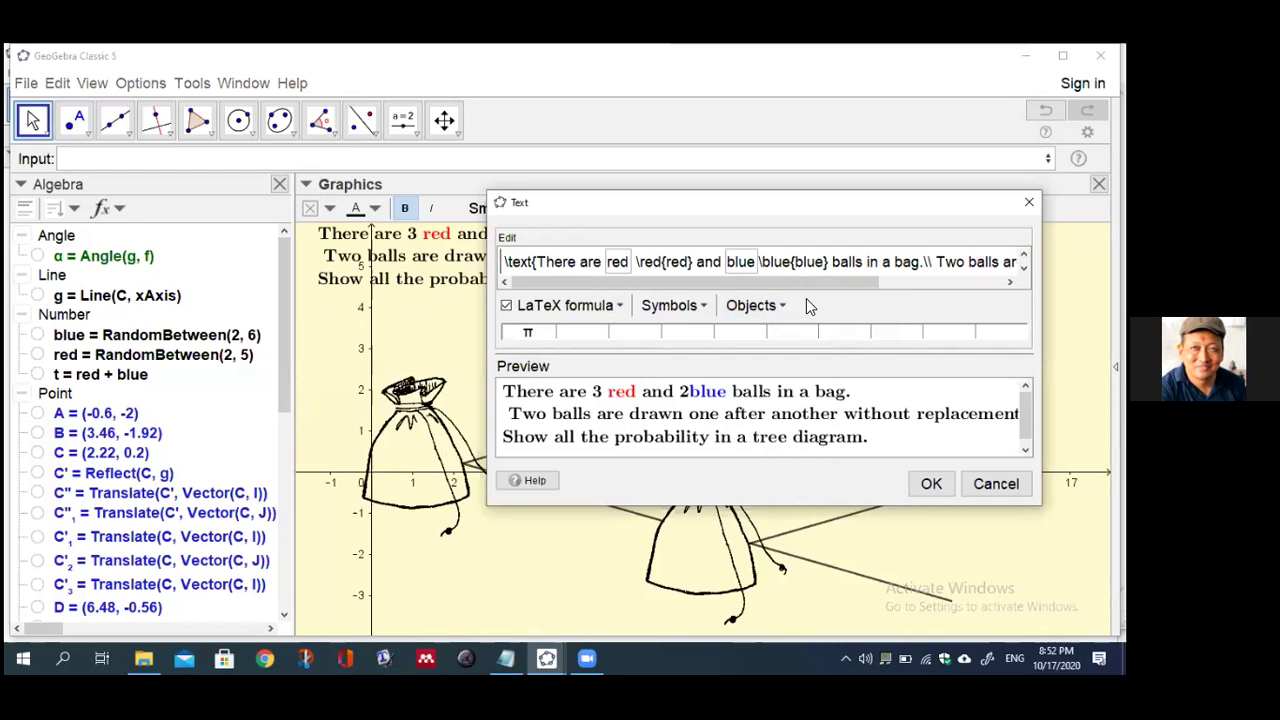
{"action": "left_click", "coordinate": [1028, 202]}
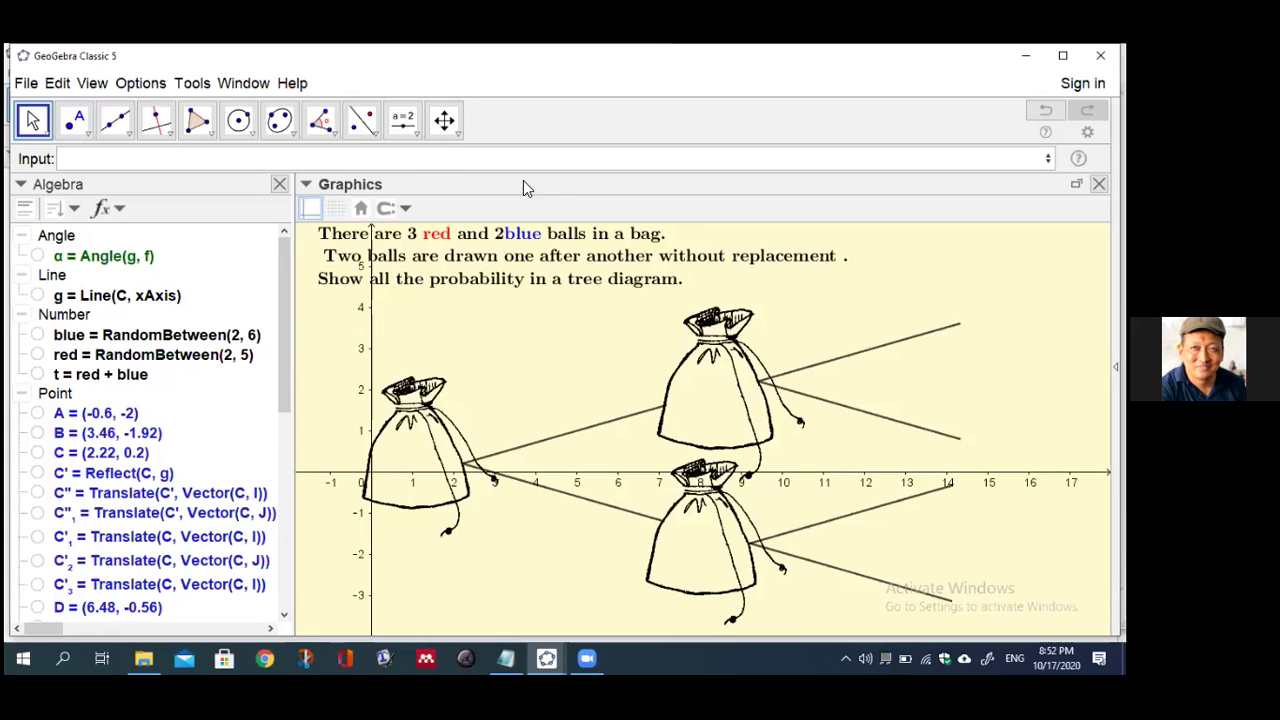
Add a button to the right of the problem text with the caption NEW QUESTION
{"action": "left_click", "coordinate": [403, 124]}
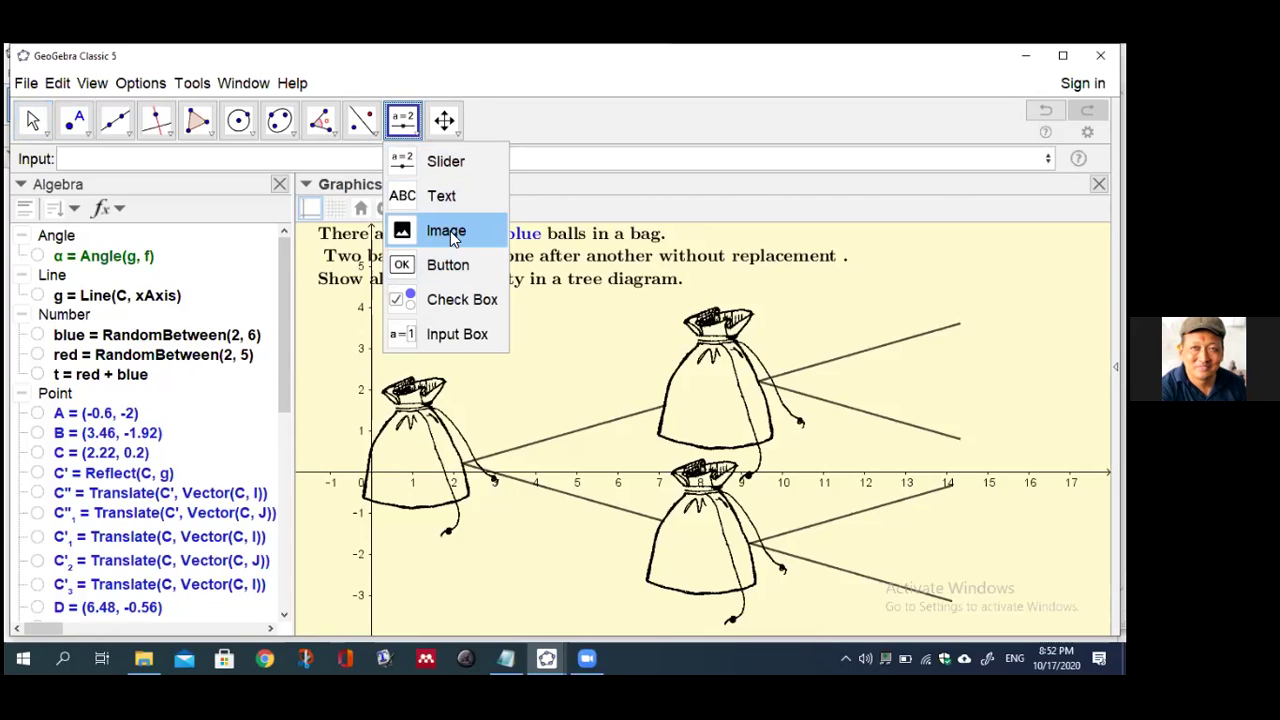
{"action": "left_click", "coordinate": [435, 265]}
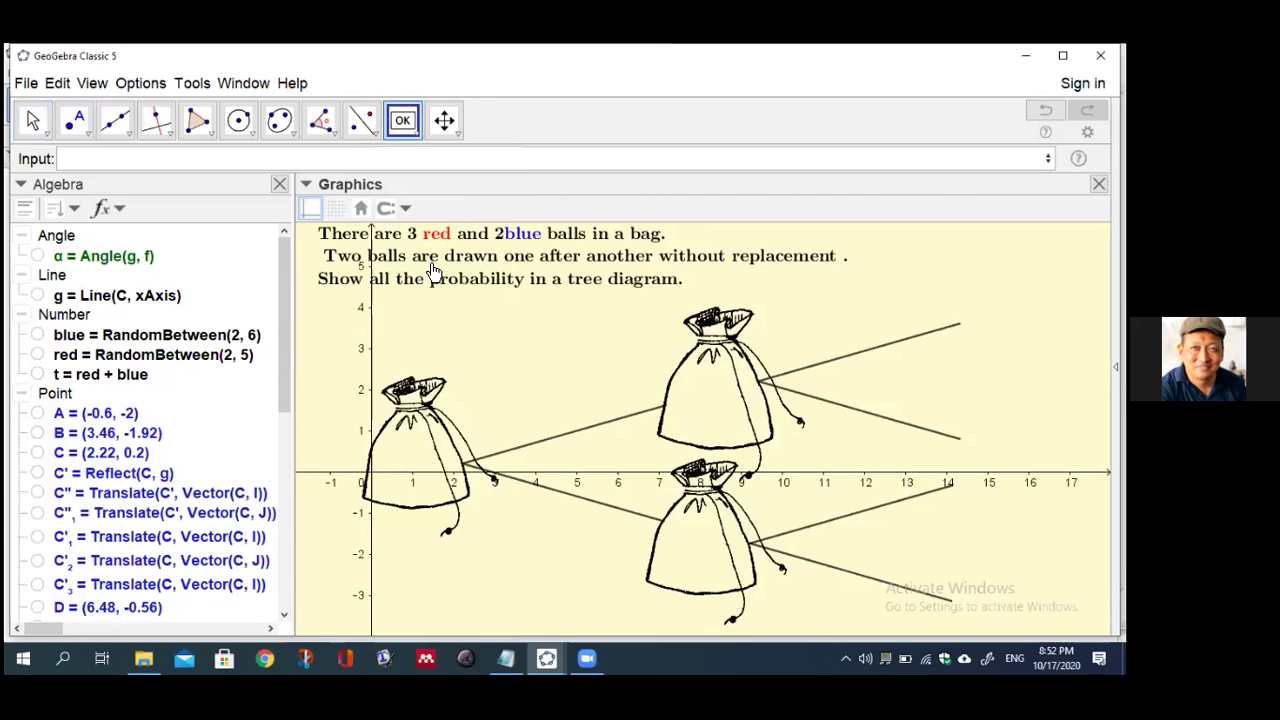
{"action": "left_click", "coordinate": [918, 264]}
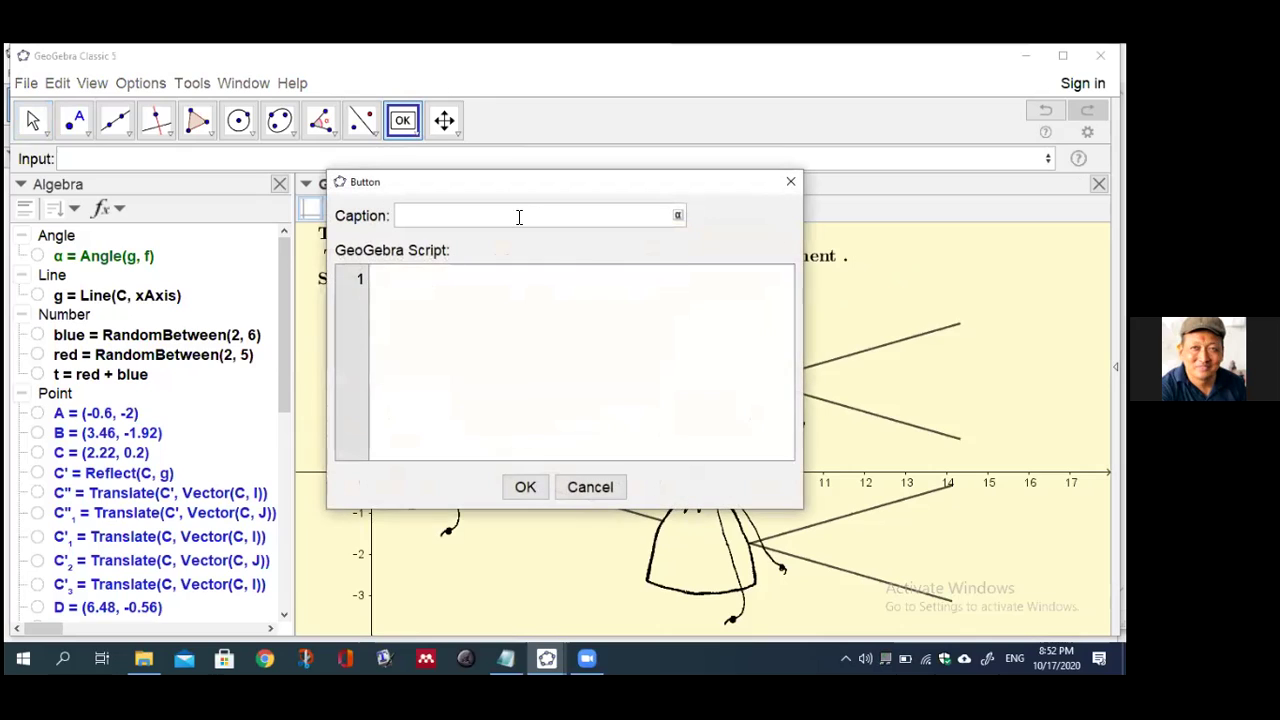
{"action": "type", "text": "N"}
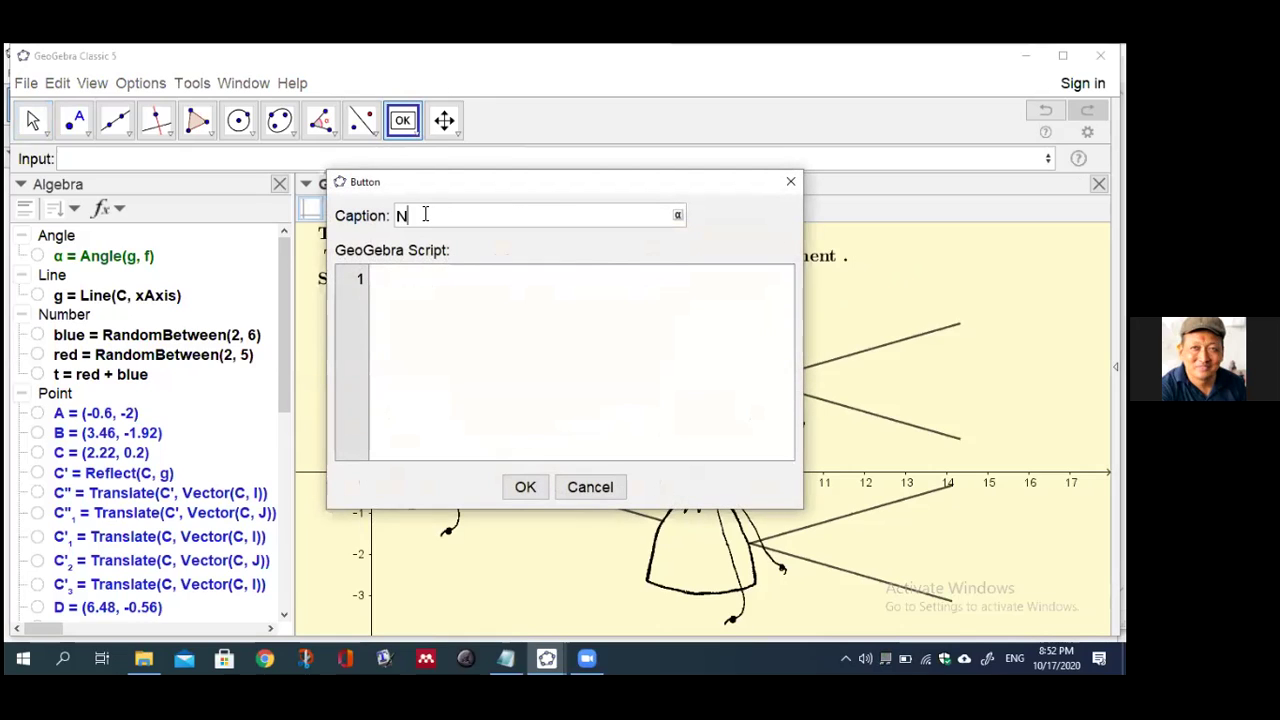
{"action": "type", "text": "EW QUESTION"}
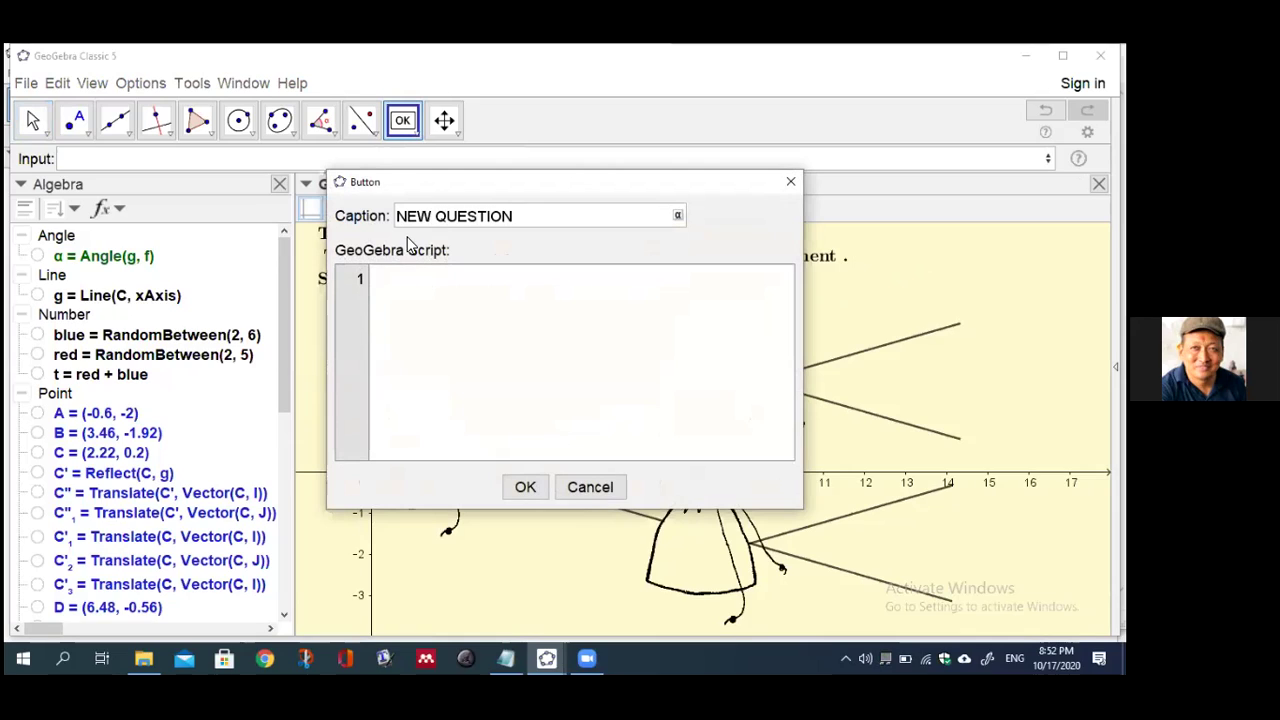
Give the button the GeoGebra script UpdateConstruction[], create it, and shift it slightly up and toward the problem text
{"action": "left_click", "coordinate": [385, 277]}
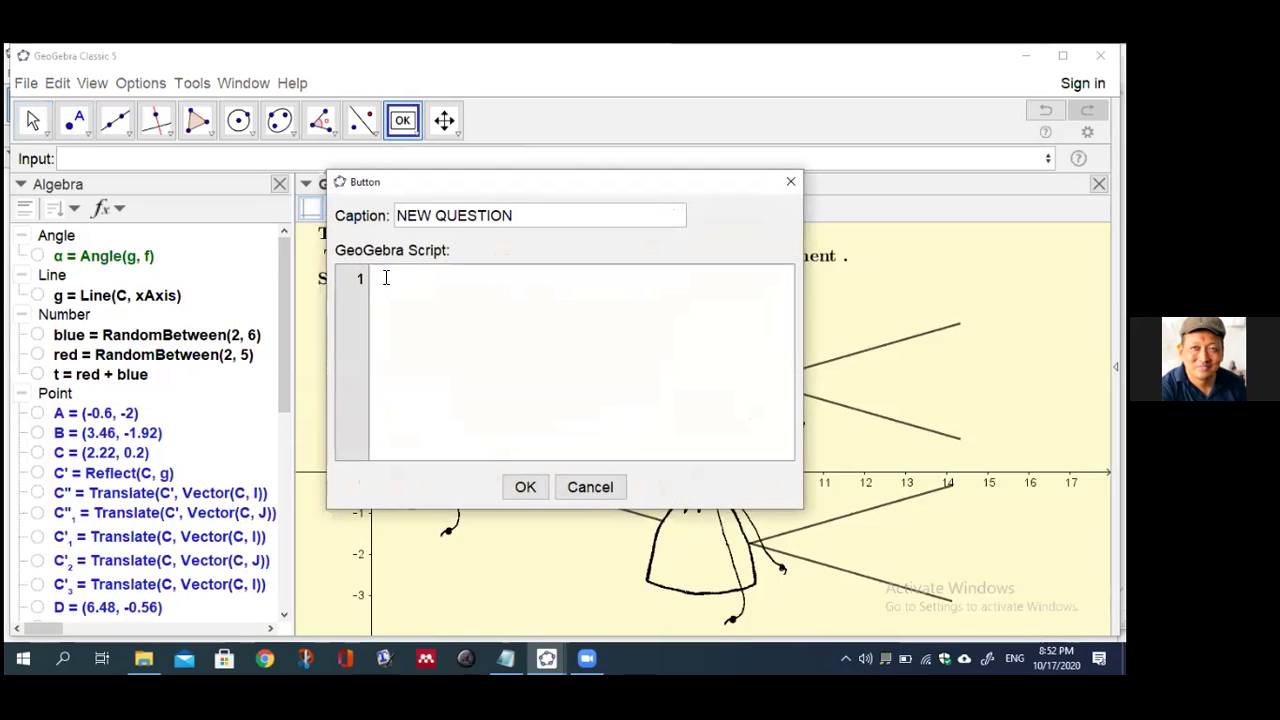
{"action": "type", "text": "UpdateCon"}
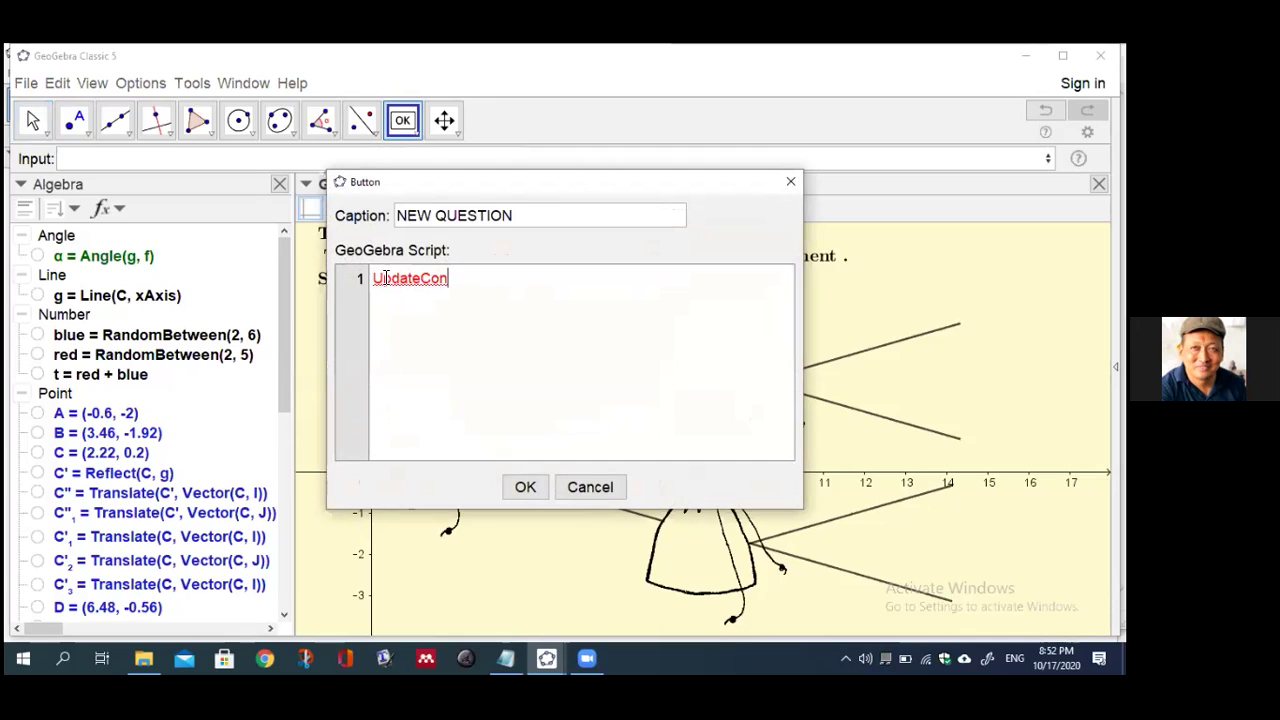
{"action": "type", "text": "struct"}
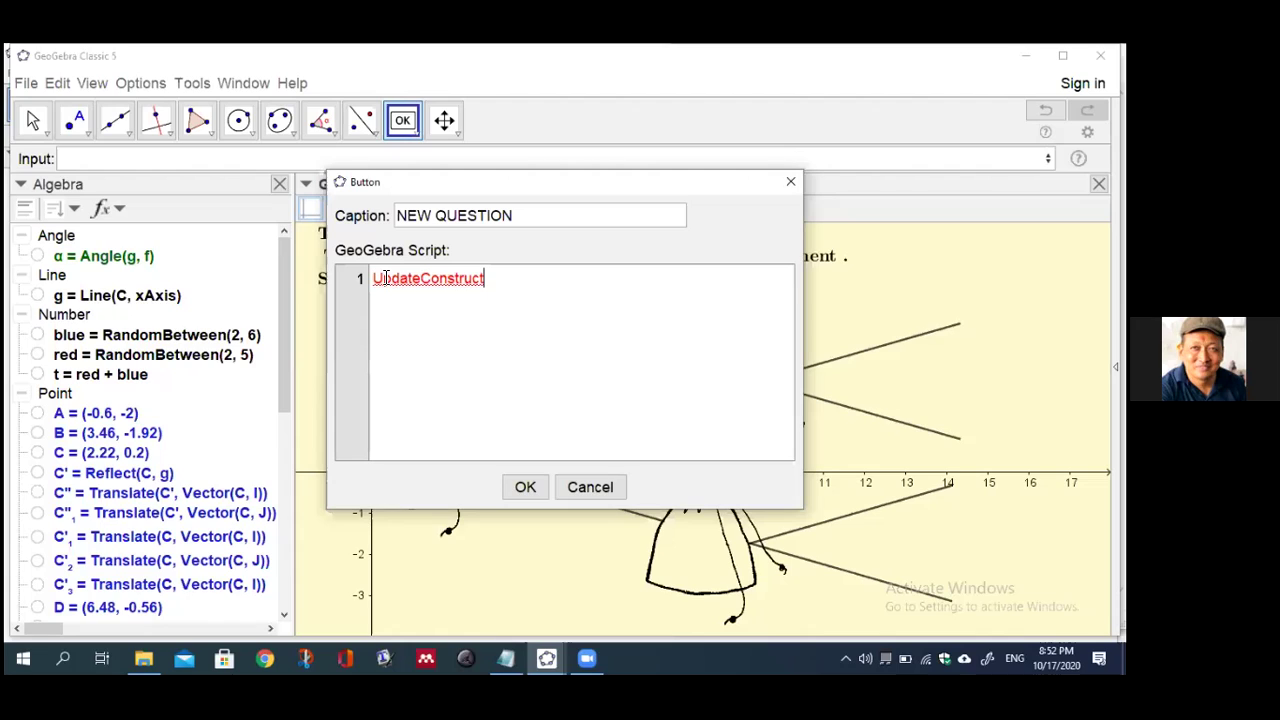
{"action": "type", "text": "ion[]"}
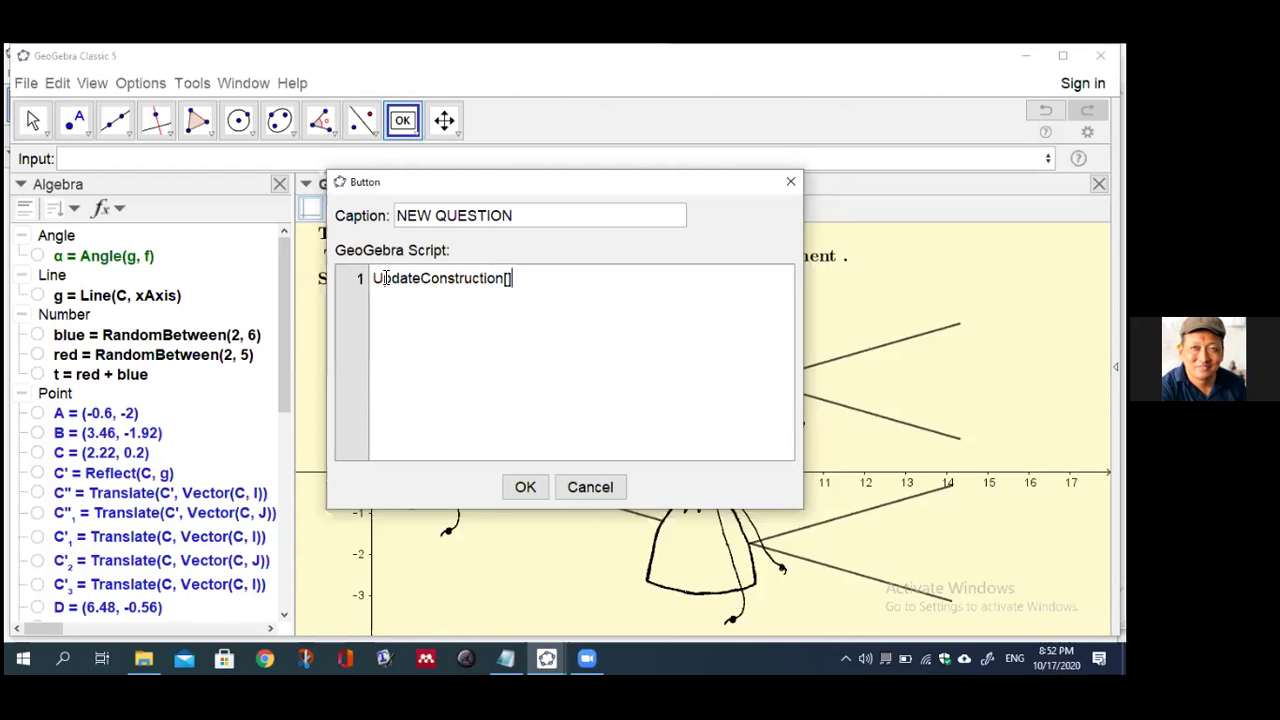
{"action": "left_click", "coordinate": [399, 302]}
{"action": "left_click", "coordinate": [525, 488]}
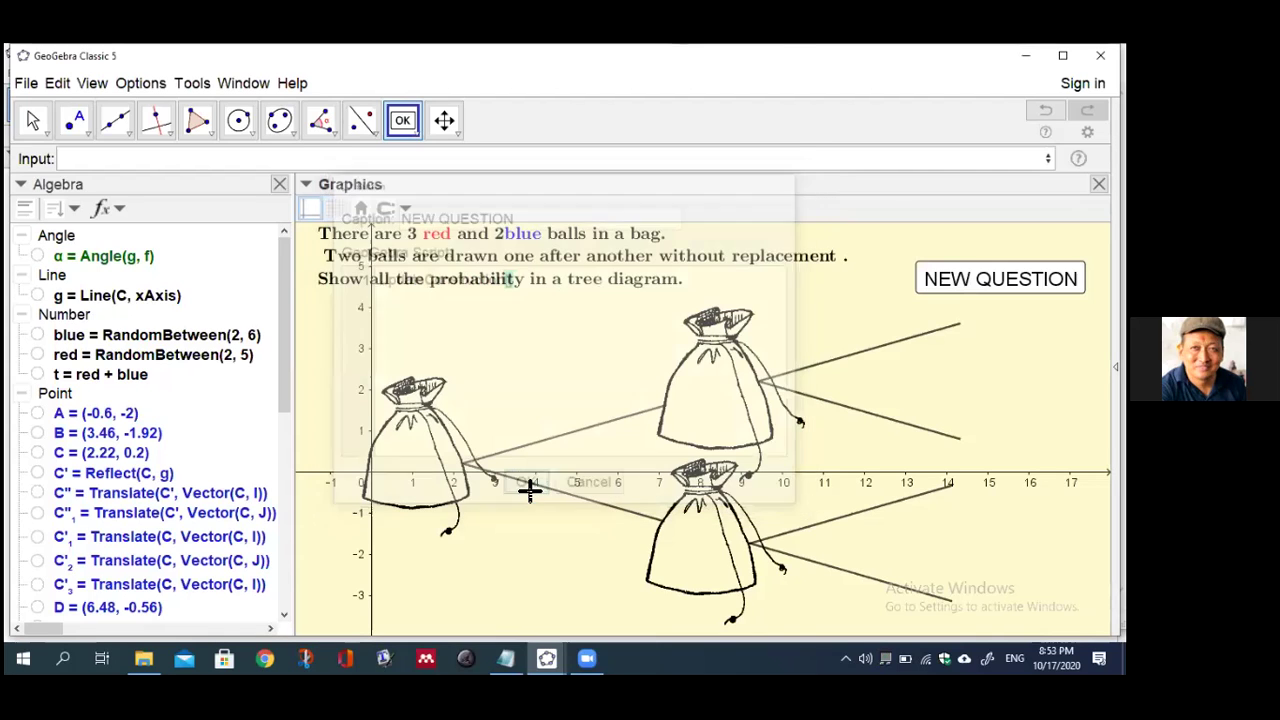
{"action": "left_click_drag", "start_coordinate": [972, 281], "coordinate": [952, 262]}
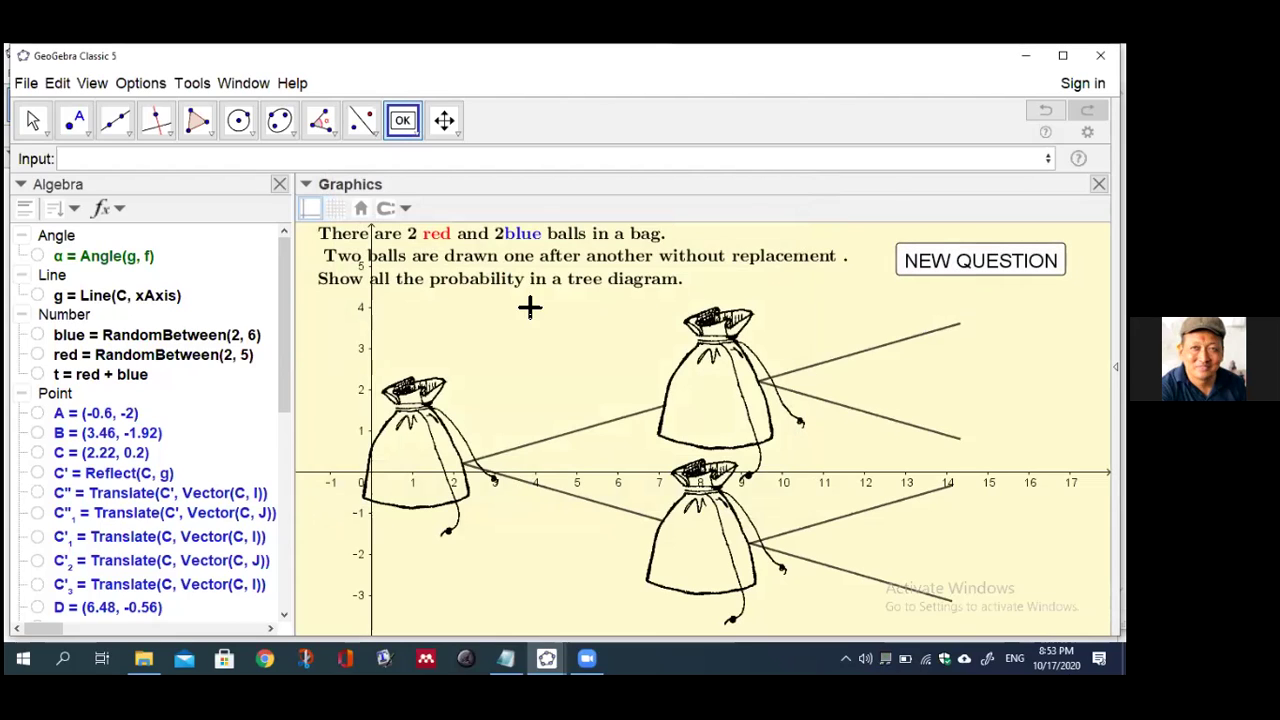
Test the NEW QUESTION button several times with the Move tool to regenerate the red and blue ball counts
{"action": "left_click", "coordinate": [945, 265]}
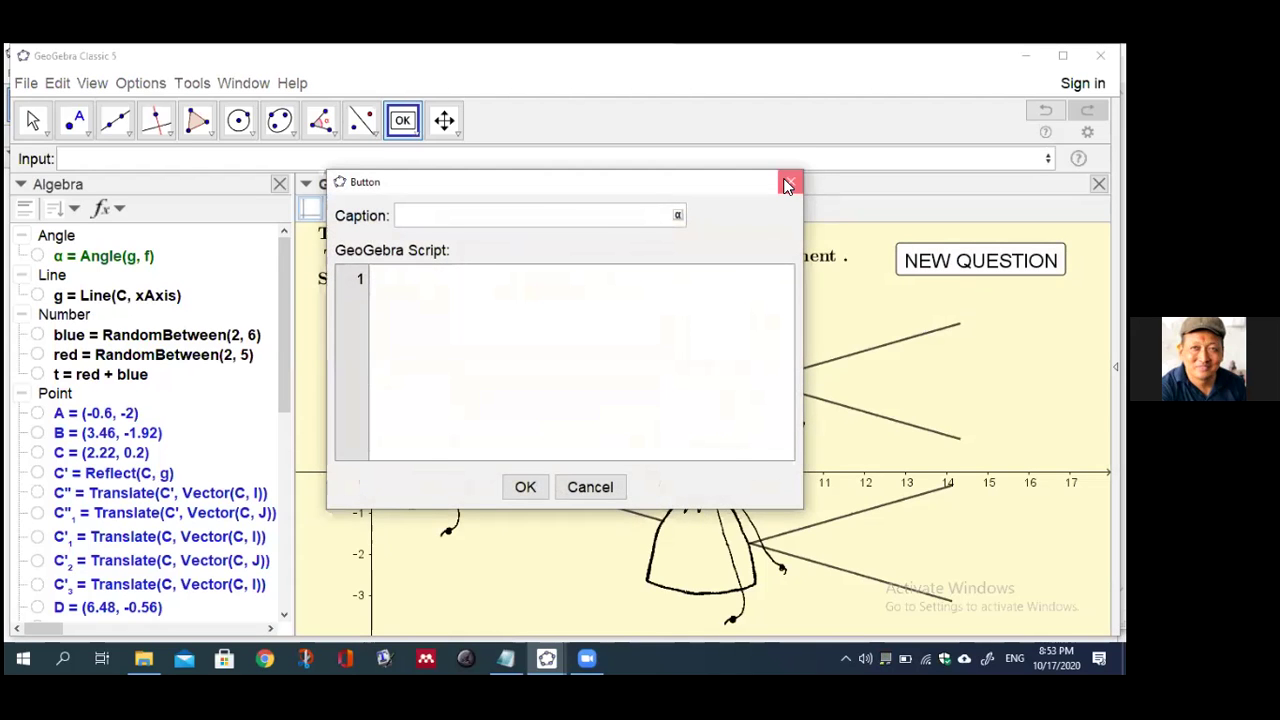
{"action": "left_click", "coordinate": [790, 183]}
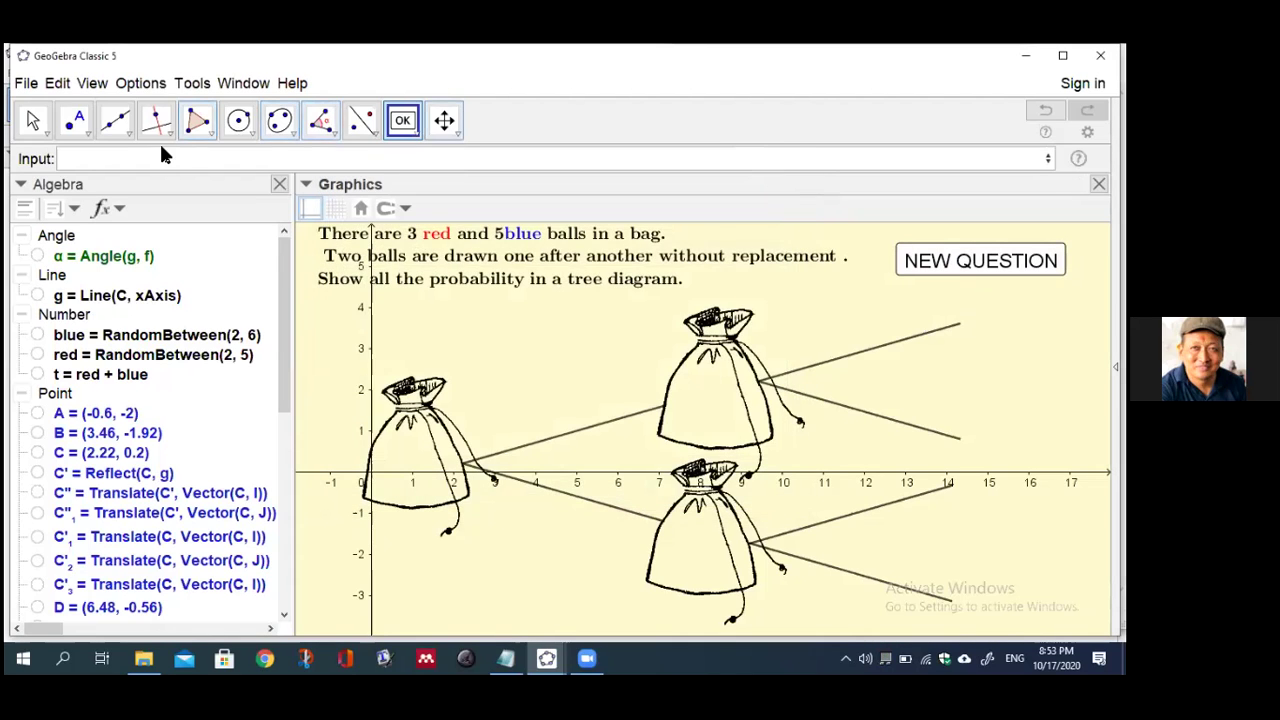
{"action": "left_click", "coordinate": [32, 122]}
{"action": "left_click", "coordinate": [932, 264]}
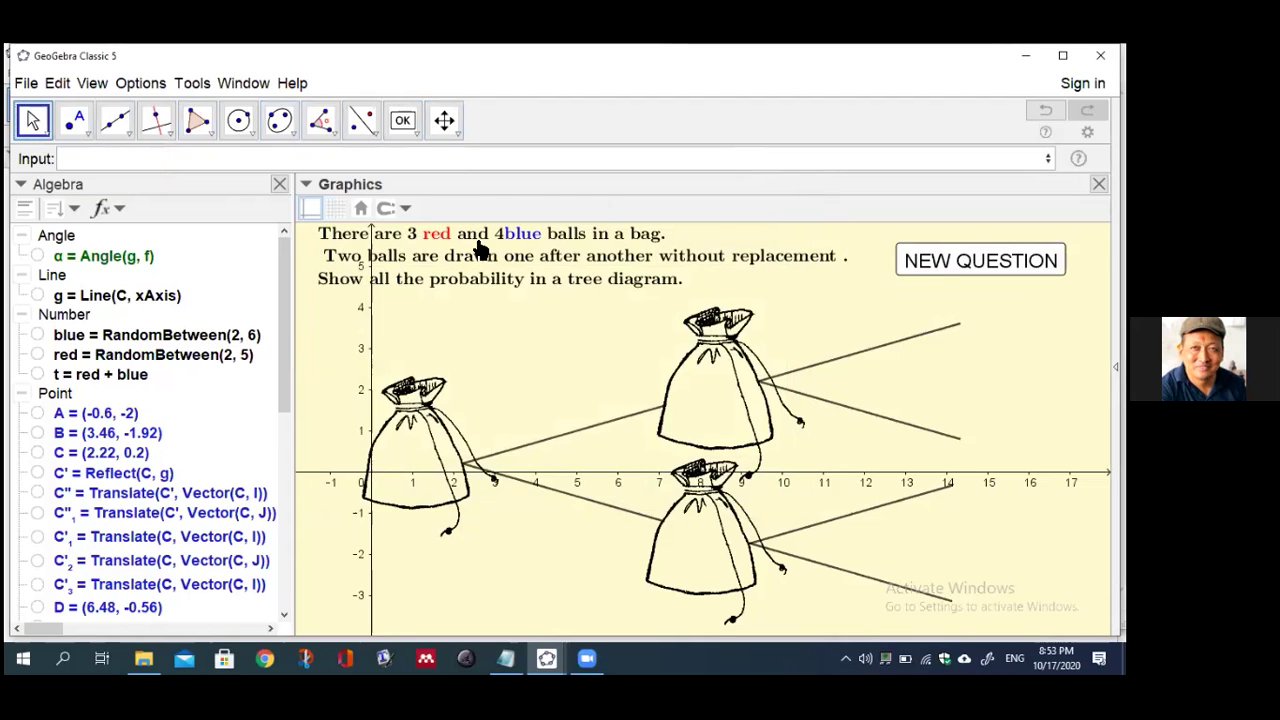
{"action": "left_click", "coordinate": [908, 264]}
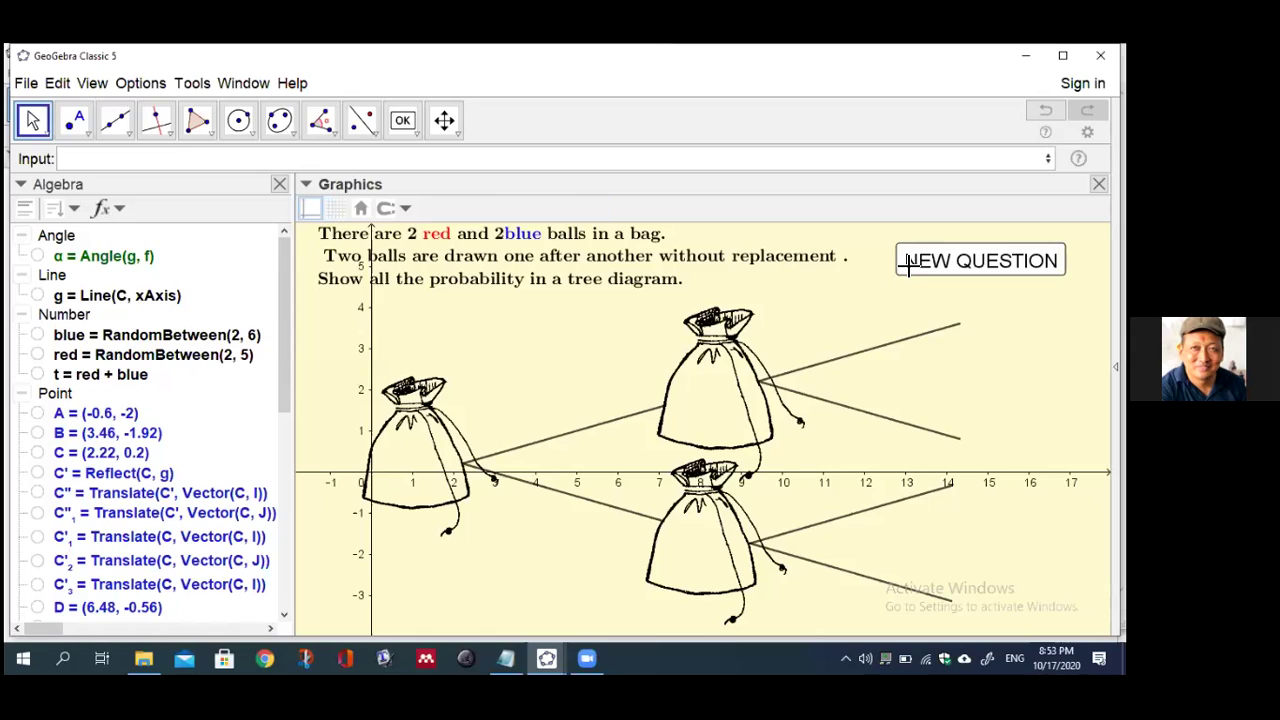
{"action": "left_click", "coordinate": [908, 264]}
{"action": "left_click", "coordinate": [908, 264]}
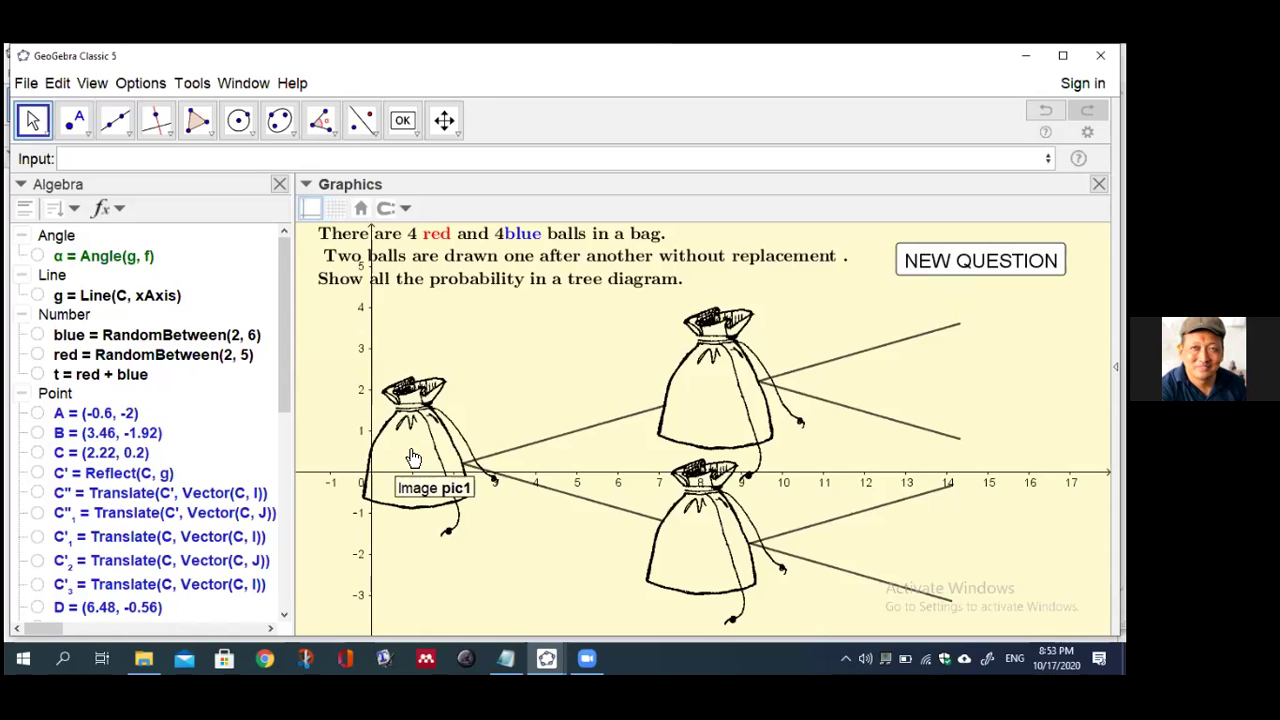
{"action": "left_click", "coordinate": [498, 535]}
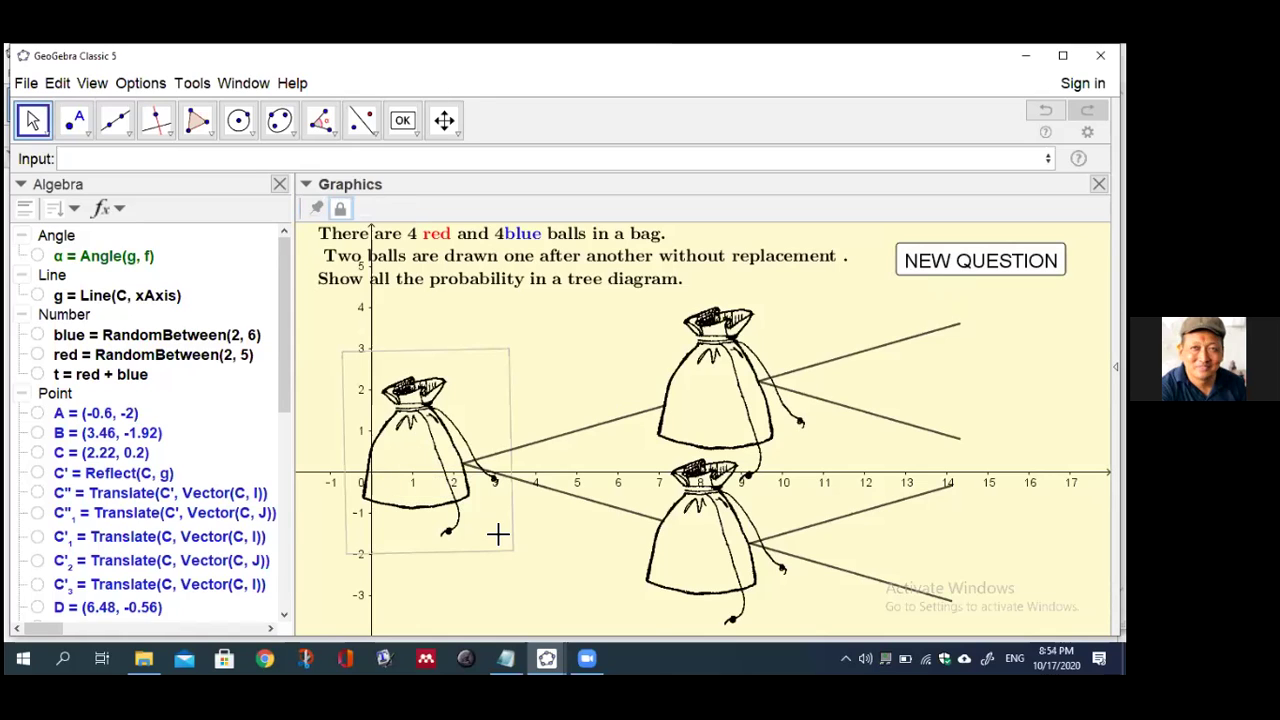
{"action": "left_click", "coordinate": [543, 543]}
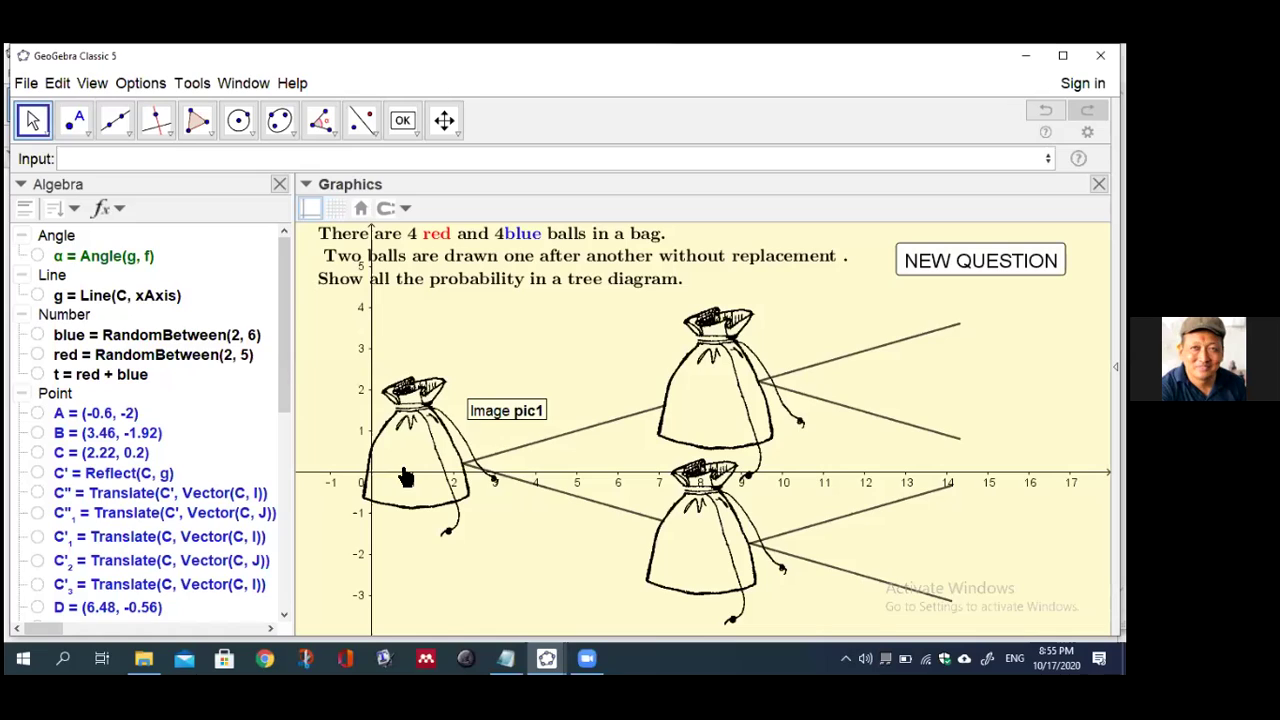
Begin defining x1 as a Sample with list, size and replacement arguments, nesting a Sequence with expression, variable, start, end and increment as its list
{"action": "left_click", "coordinate": [88, 160]}
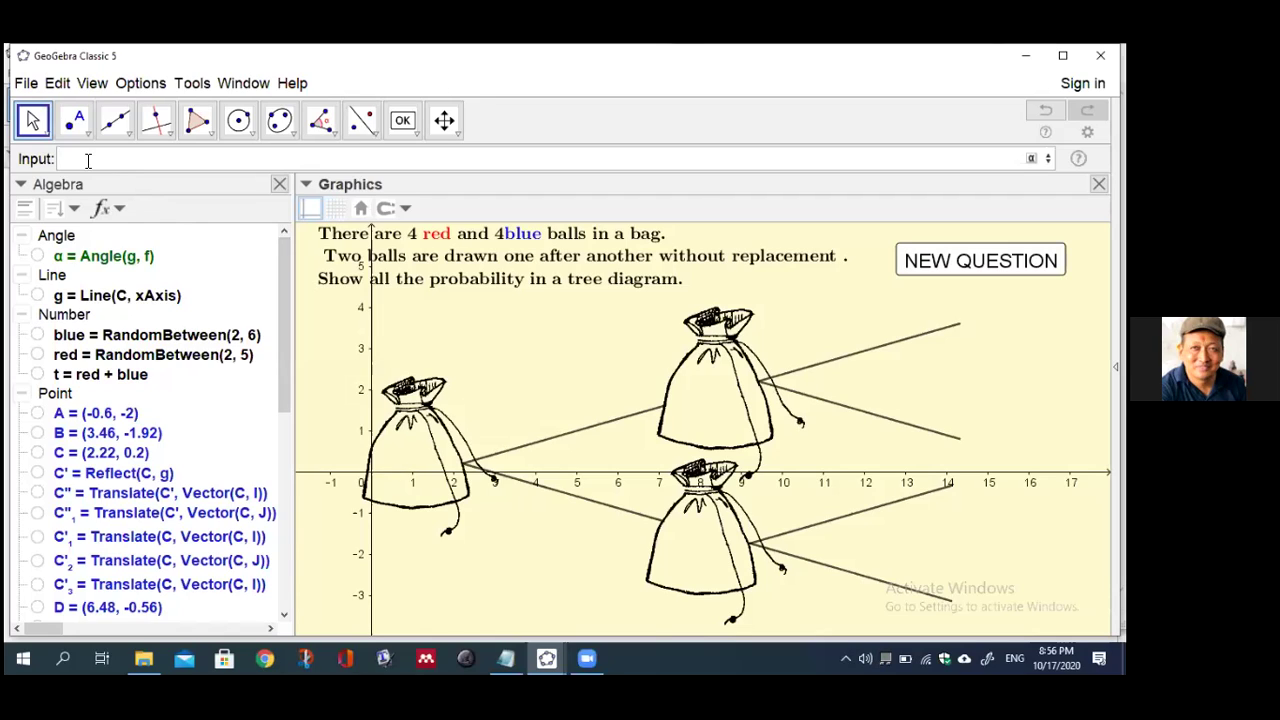
{"action": "type", "text": "x1="}
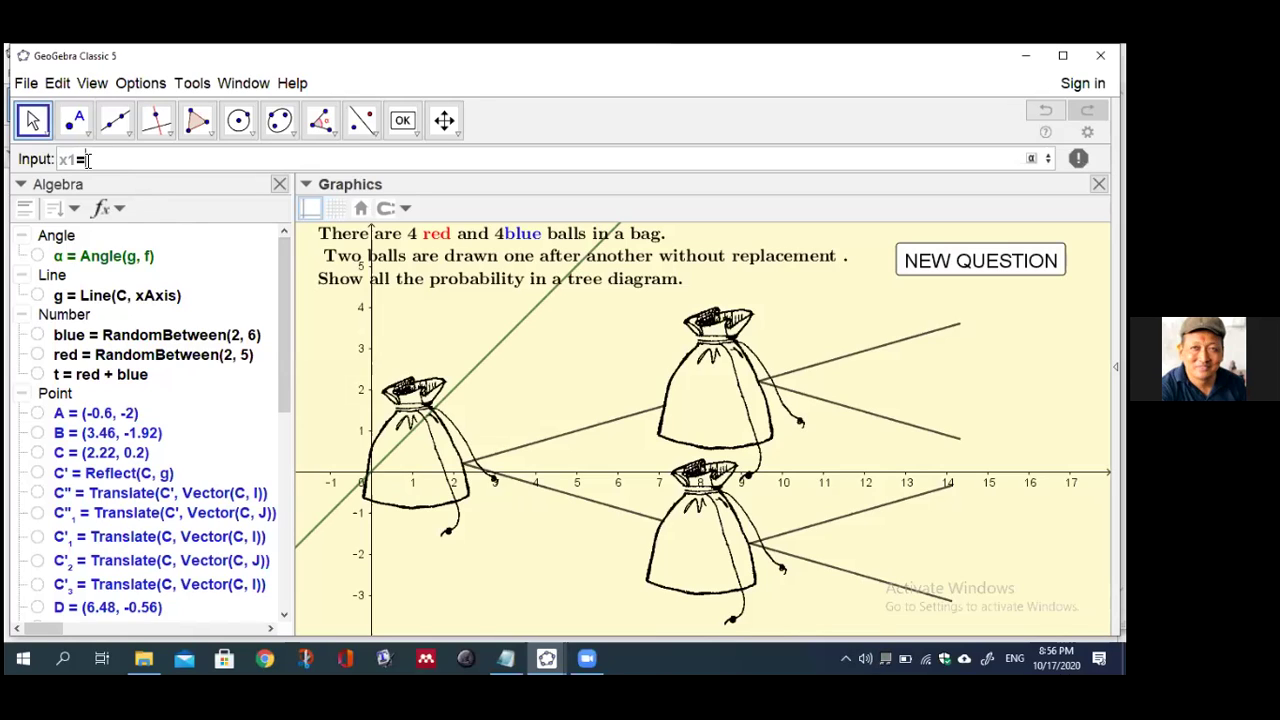
{"action": "type", "text": "sam"}
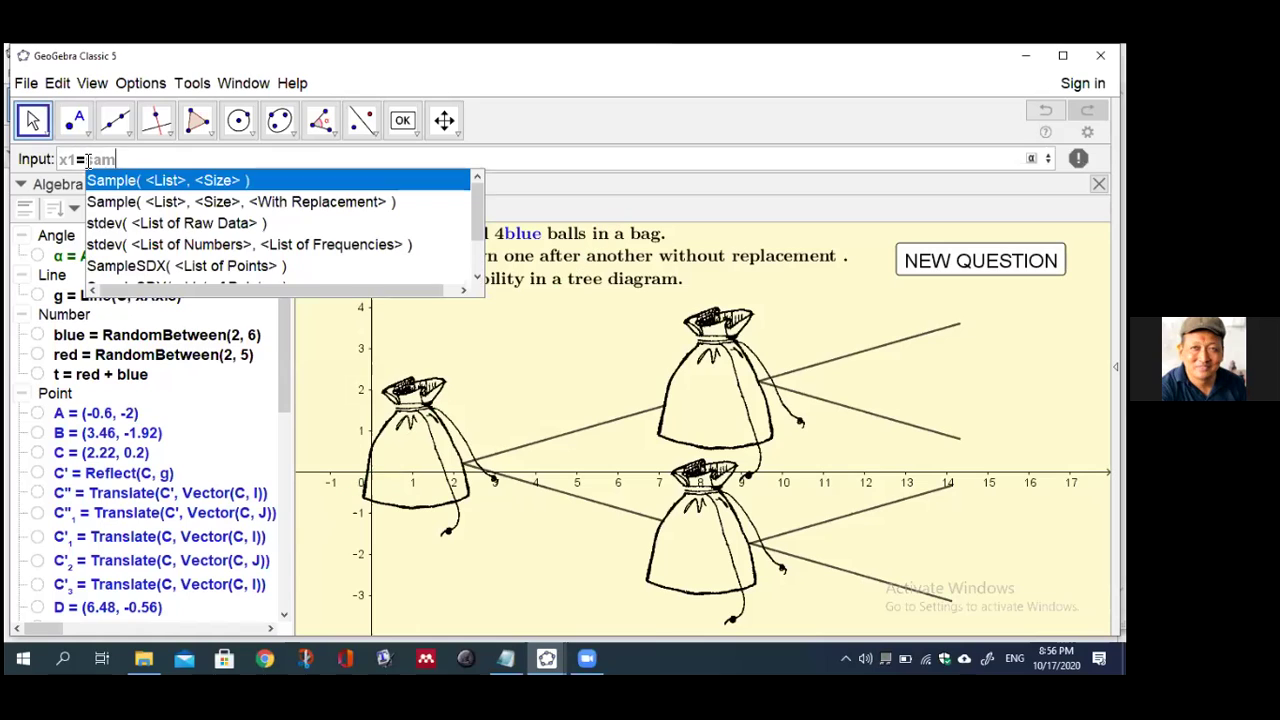
{"action": "left_click", "coordinate": [125, 202]}
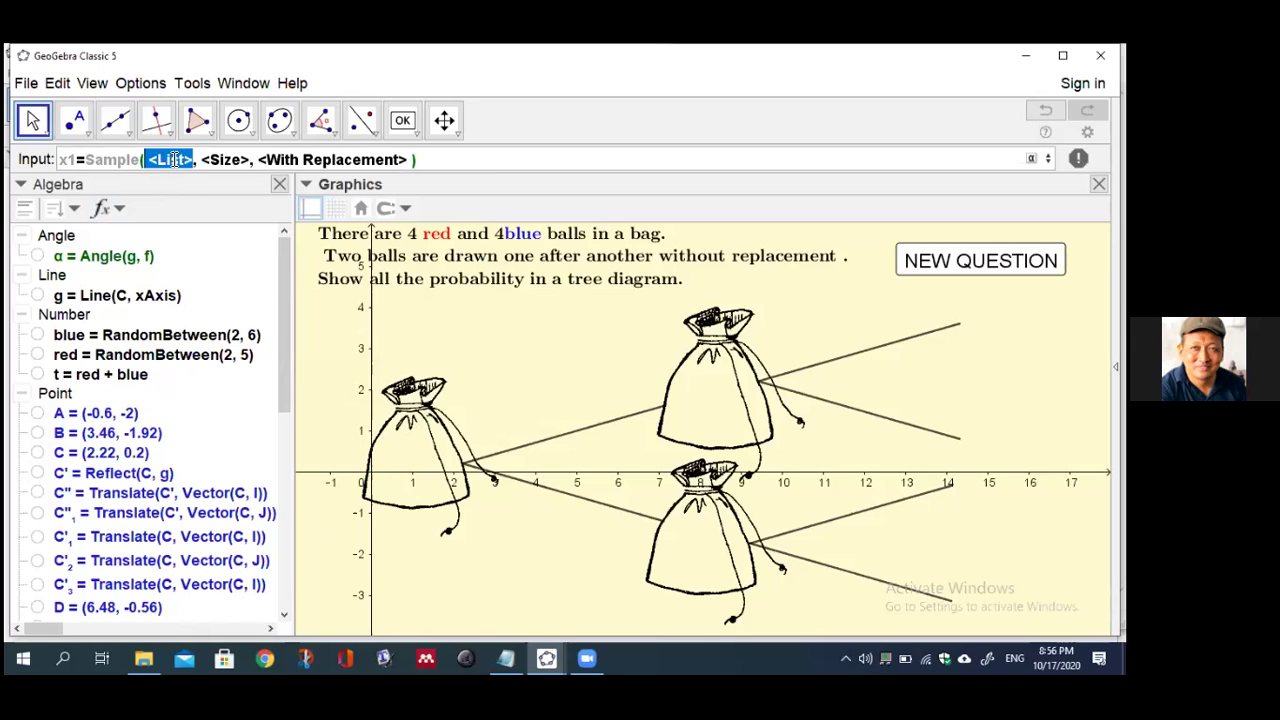
{"action": "type", "text": "seq"}
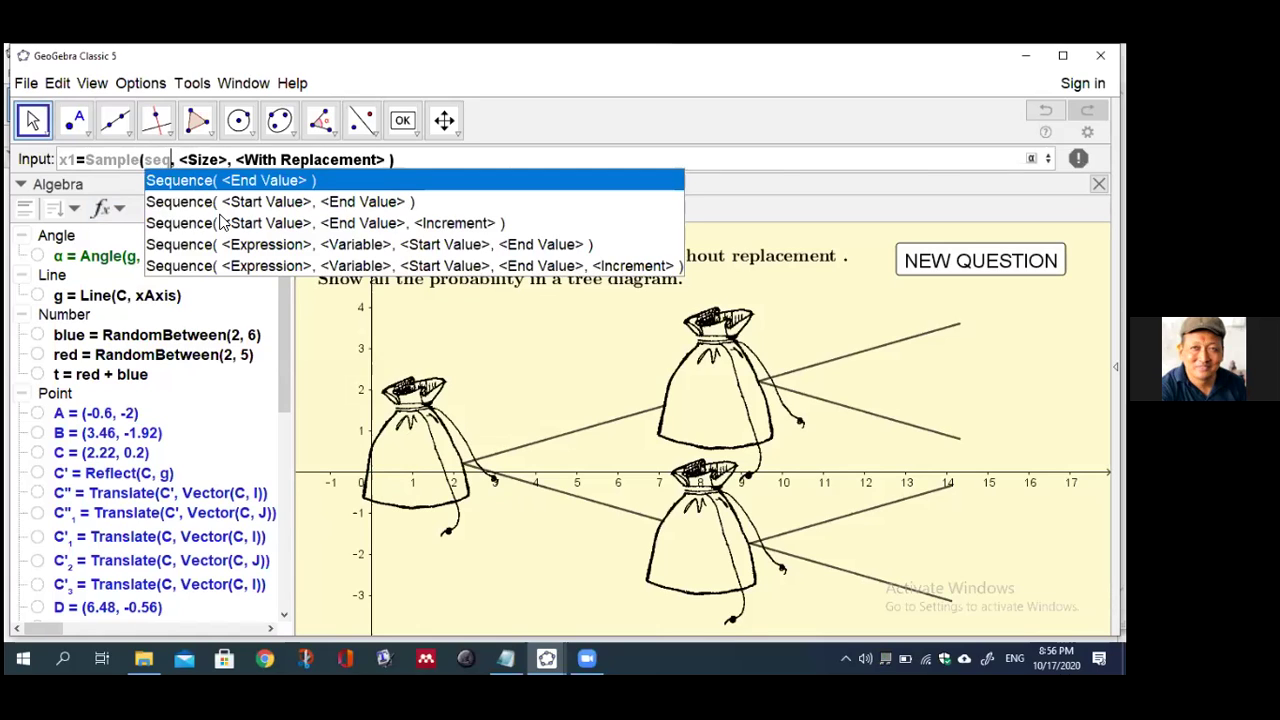
{"action": "left_click", "coordinate": [277, 265]}
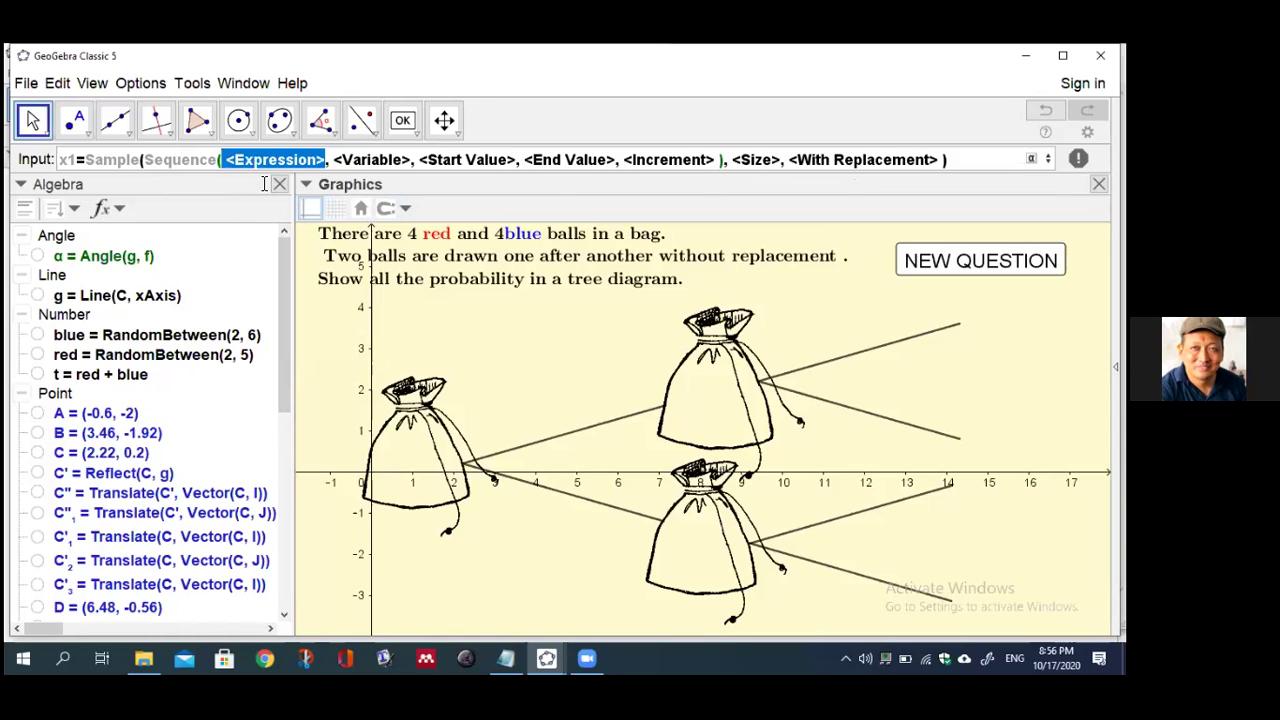
Fill in x1's nested Sequence with expression i+1, variable i, start value -0.5, end value 1 and increment 0.12
{"action": "key", "text": "BackSpace"}
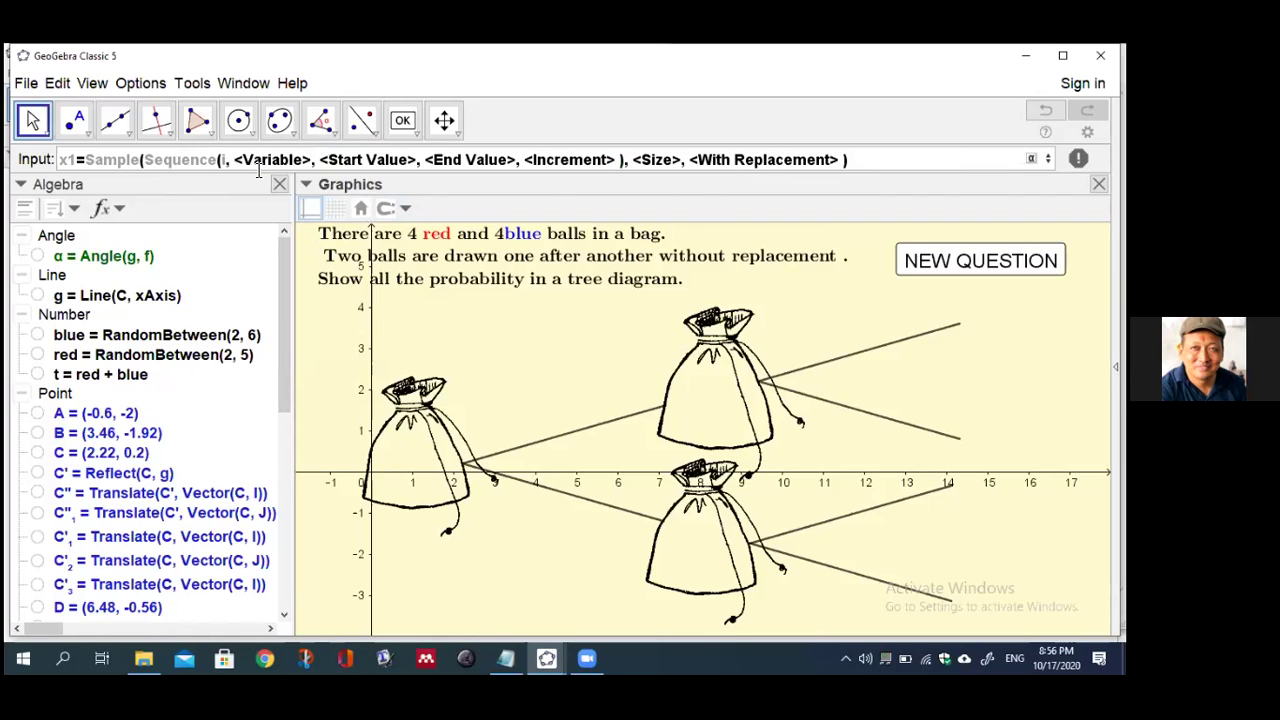
{"action": "type", "text": "i+1"}
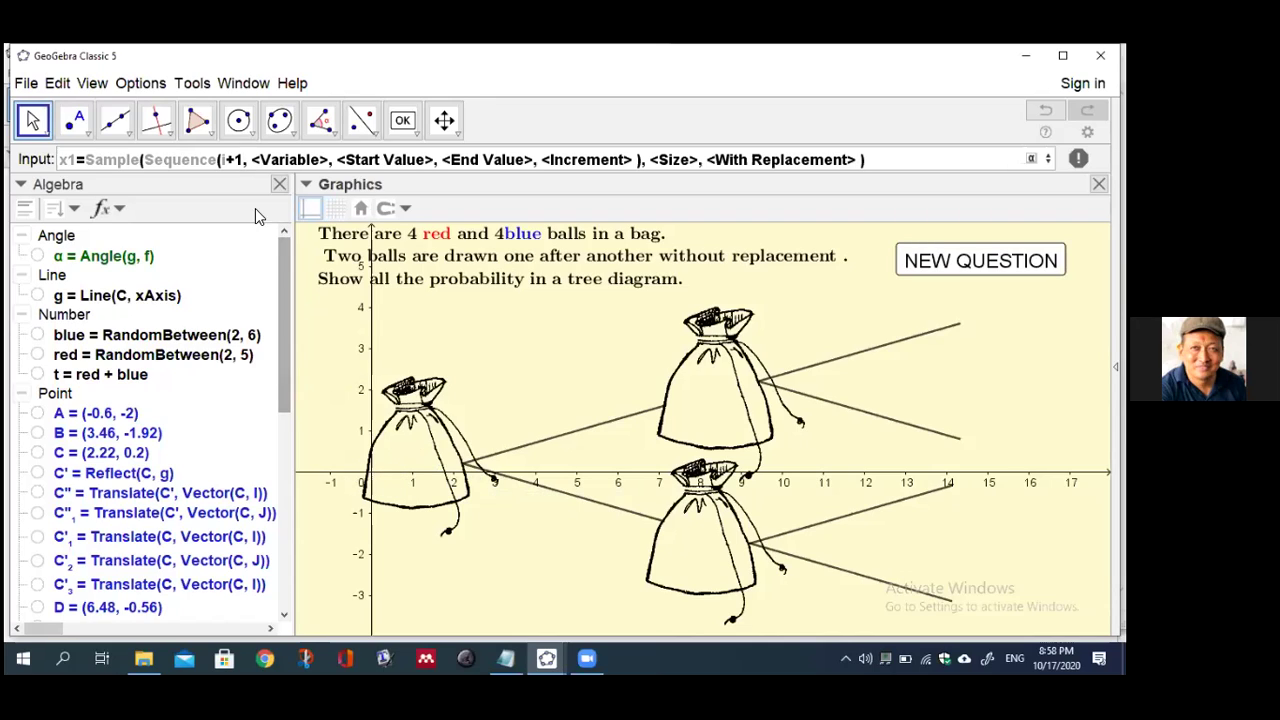
{"action": "key", "text": "Tab"}
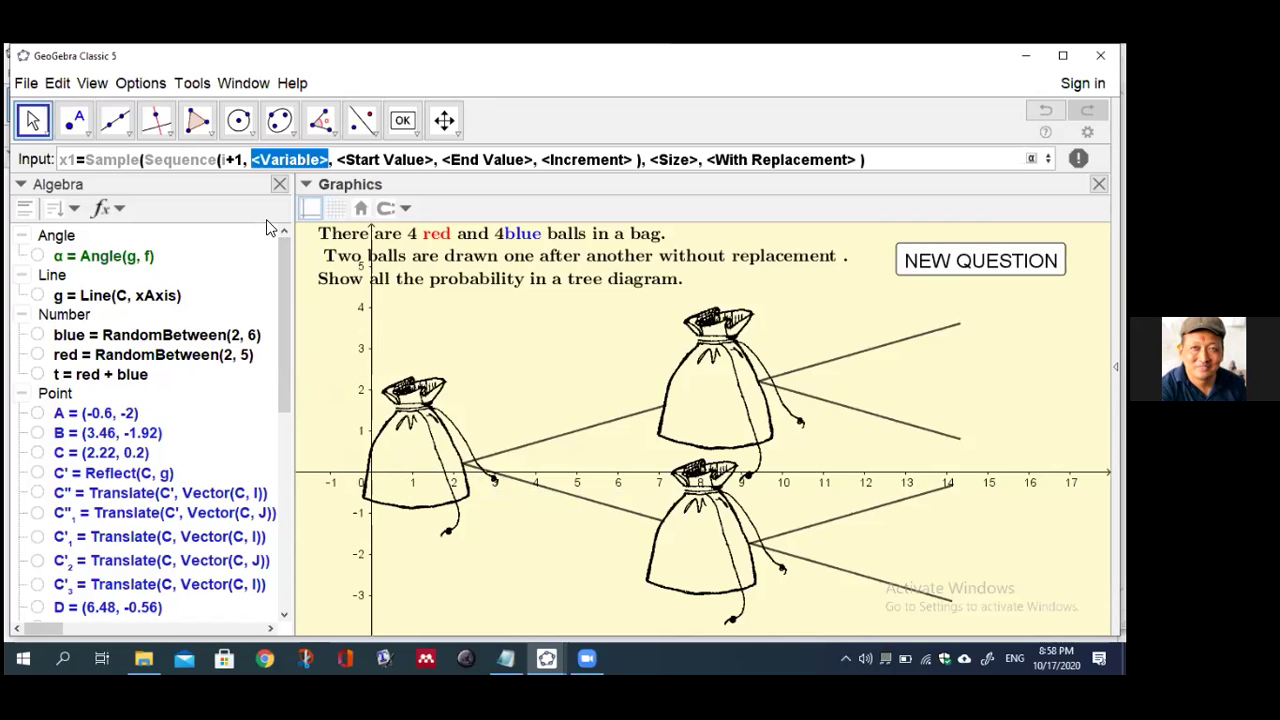
{"action": "type", "text": "i"}
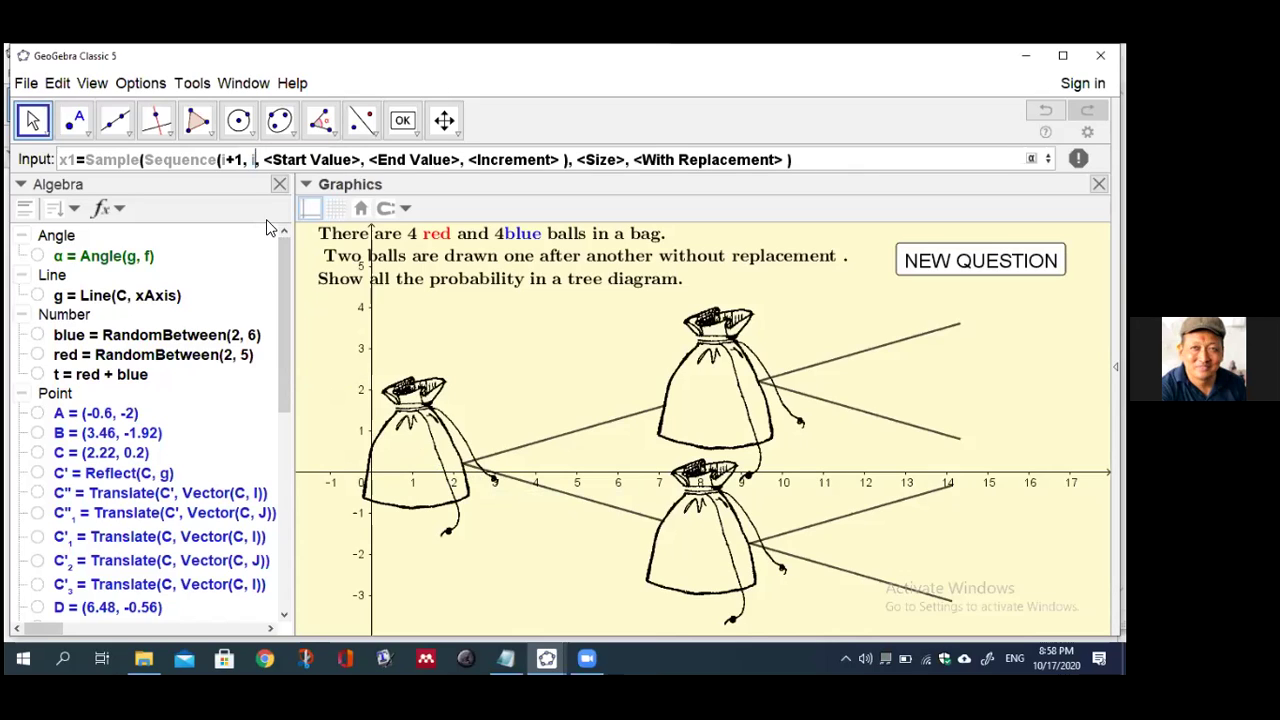
{"action": "key", "text": "Tab"}
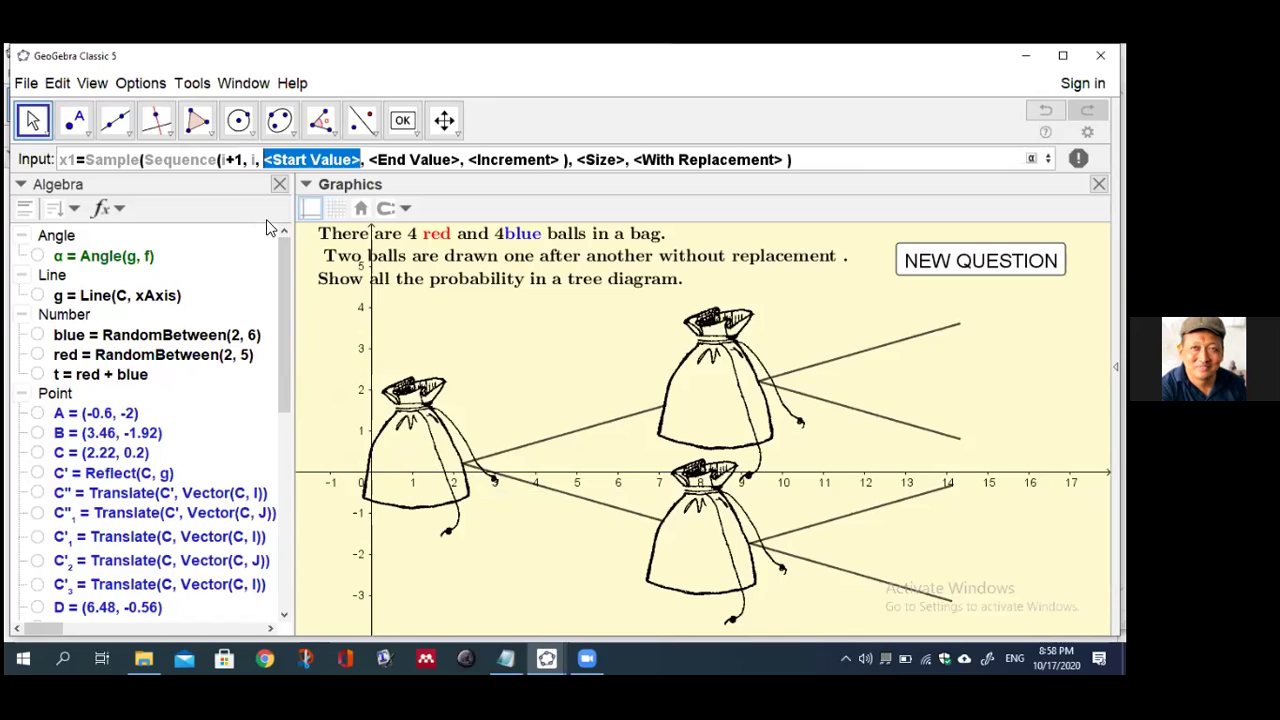
{"action": "type", "text": "-0"}
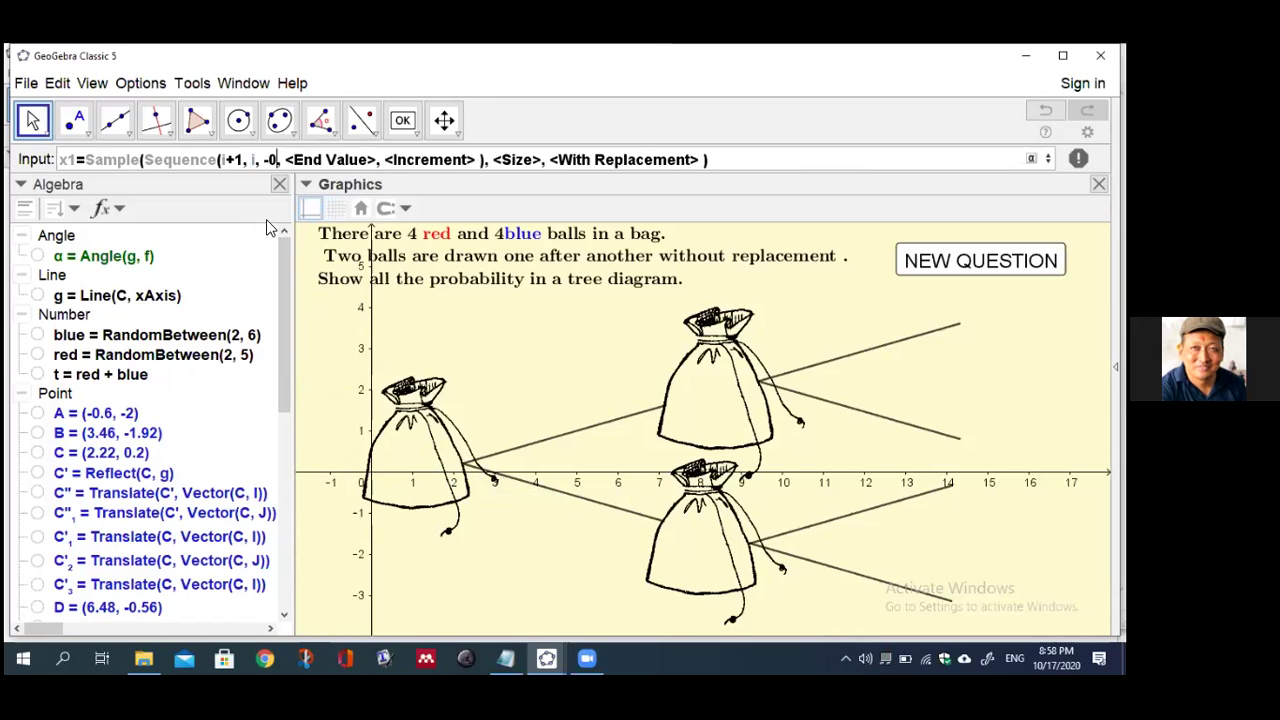
{"action": "type", "text": ".5"}
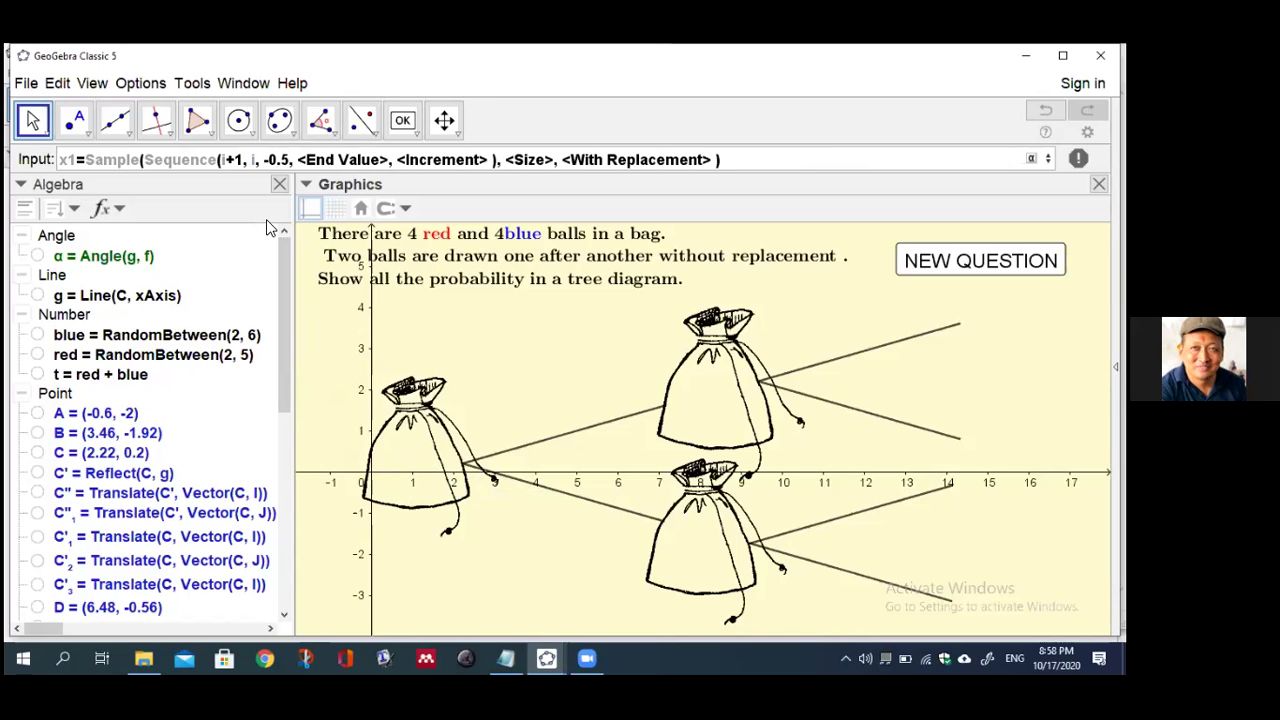
{"action": "key", "text": "Tab"}
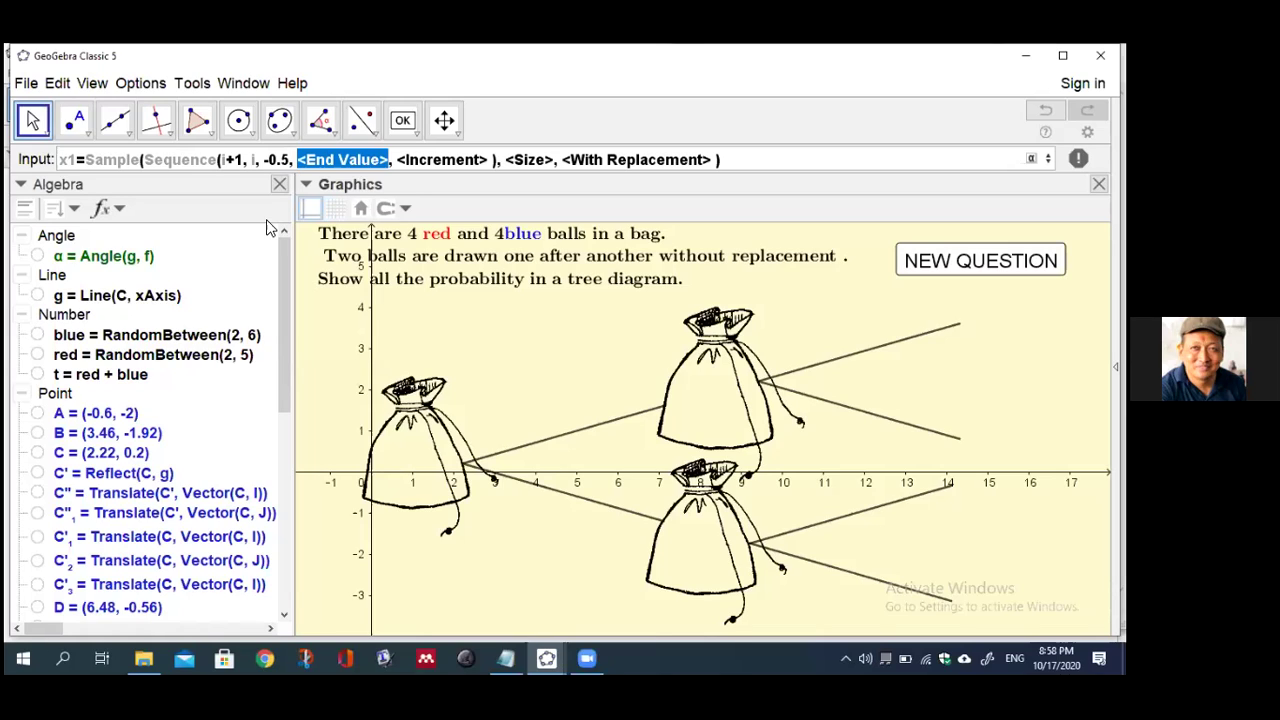
{"action": "type", "text": "1"}
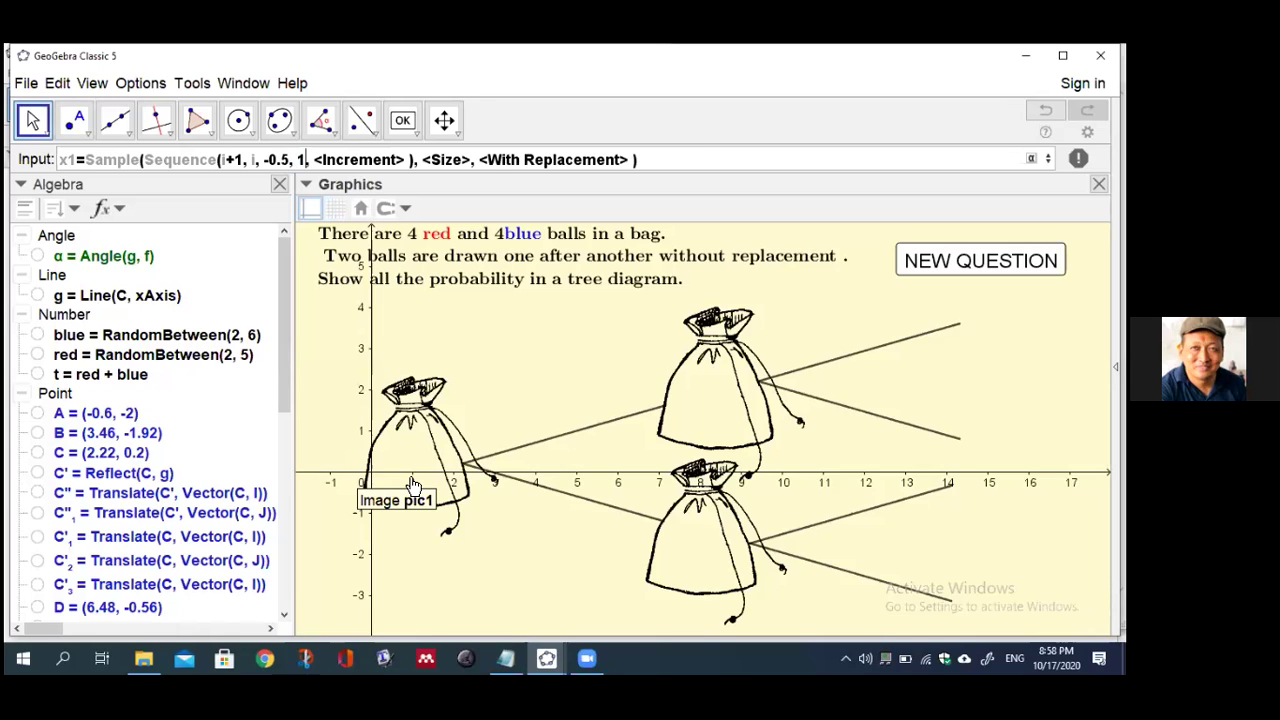
{"action": "key", "text": "Tab"}
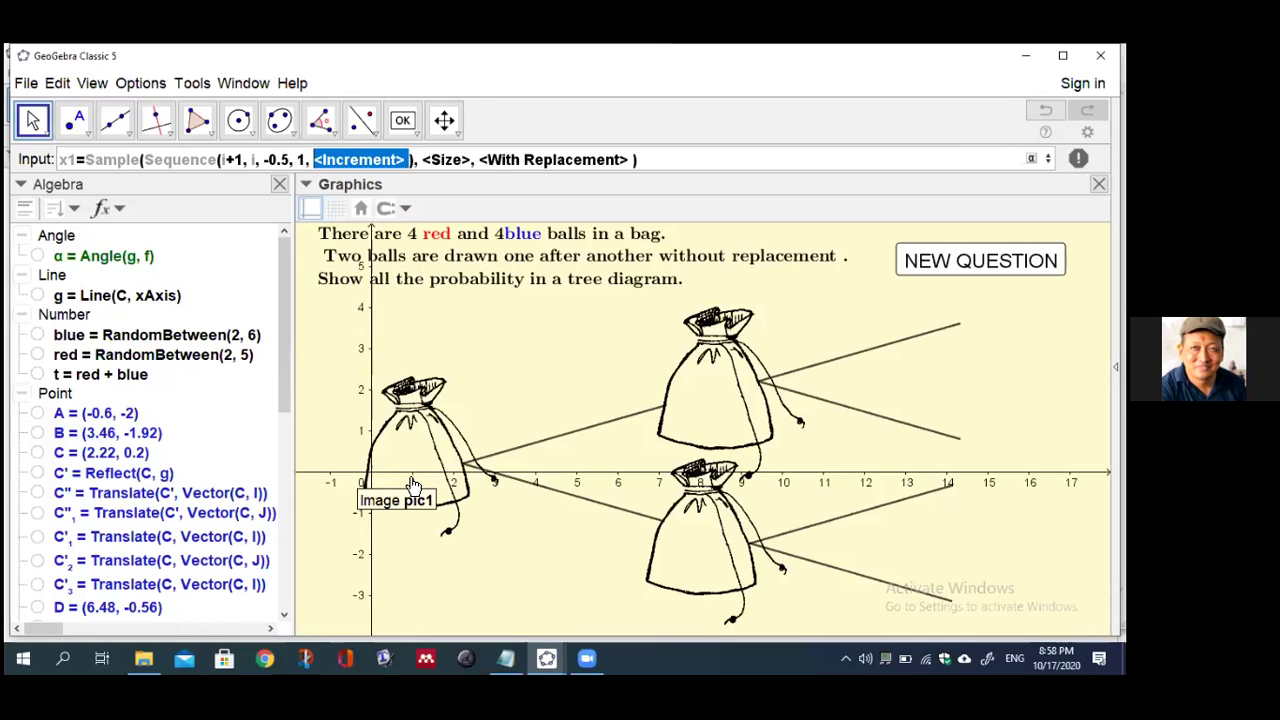
{"action": "type", "text": "0."}
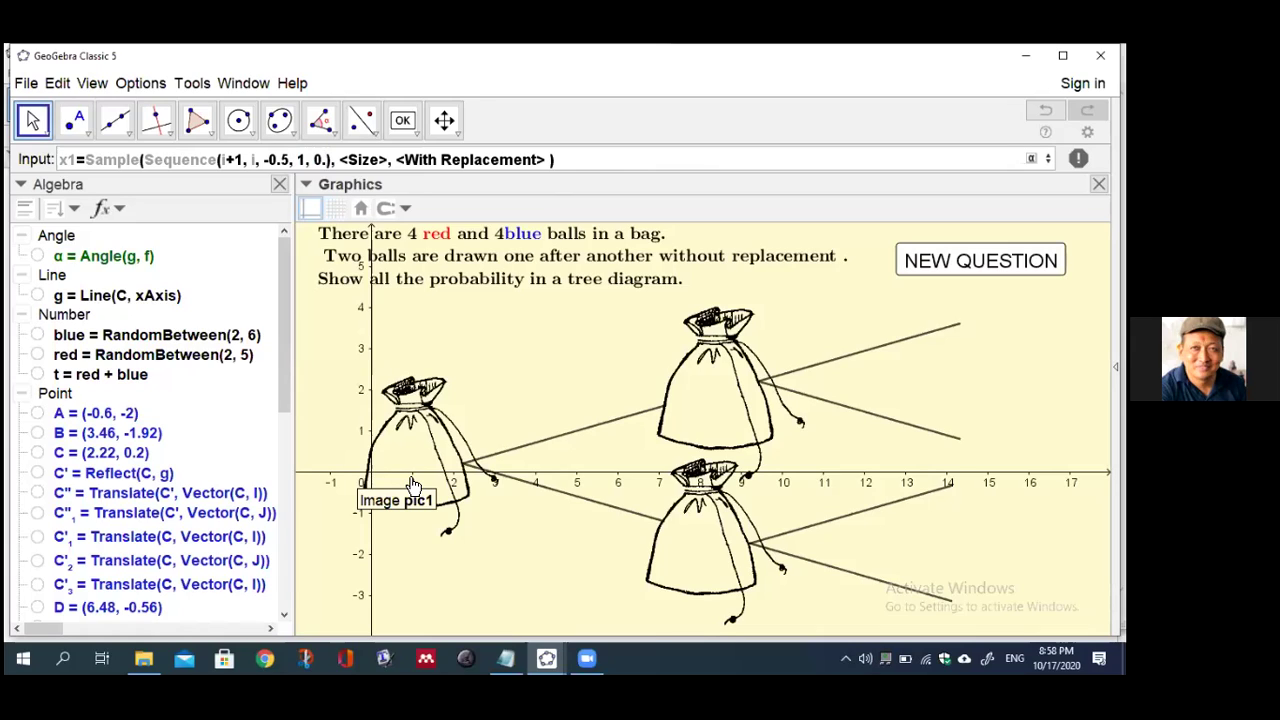
{"action": "type", "text": "12"}
Set the Sample size to red and its replacement argument to false, and create the list x1
{"action": "key", "text": "Tab"}
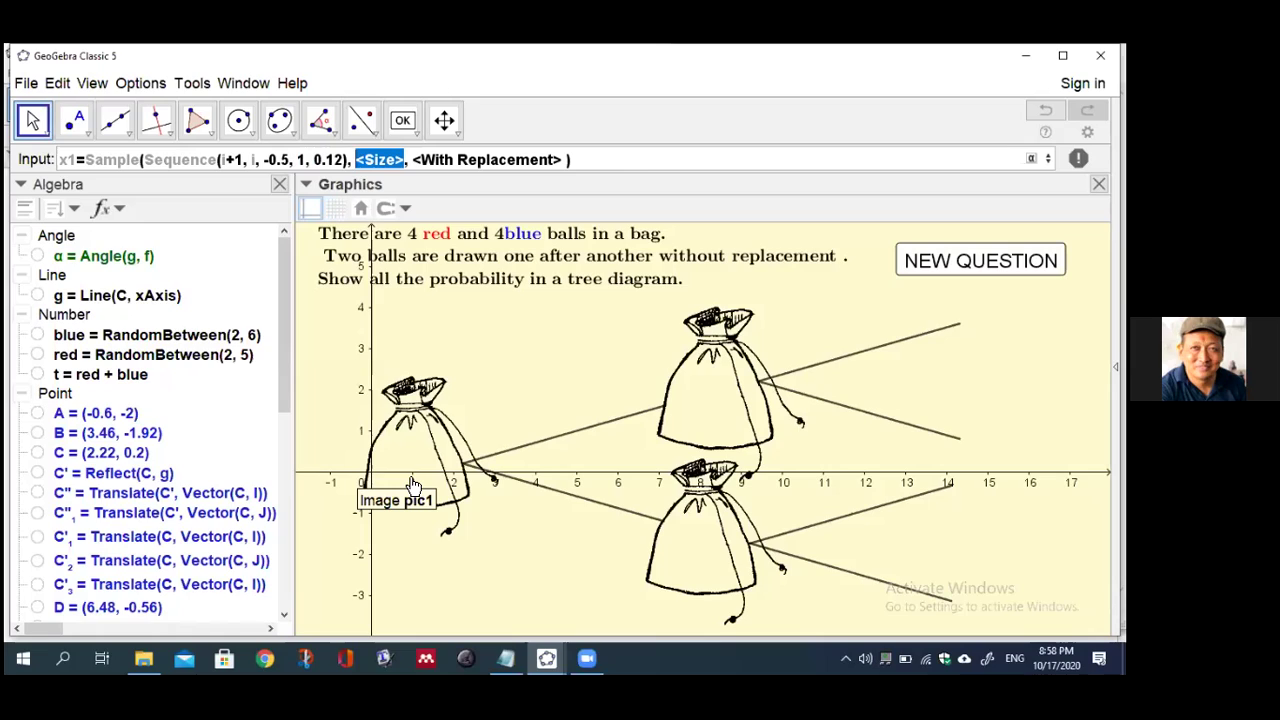
{"action": "type", "text": "red"}
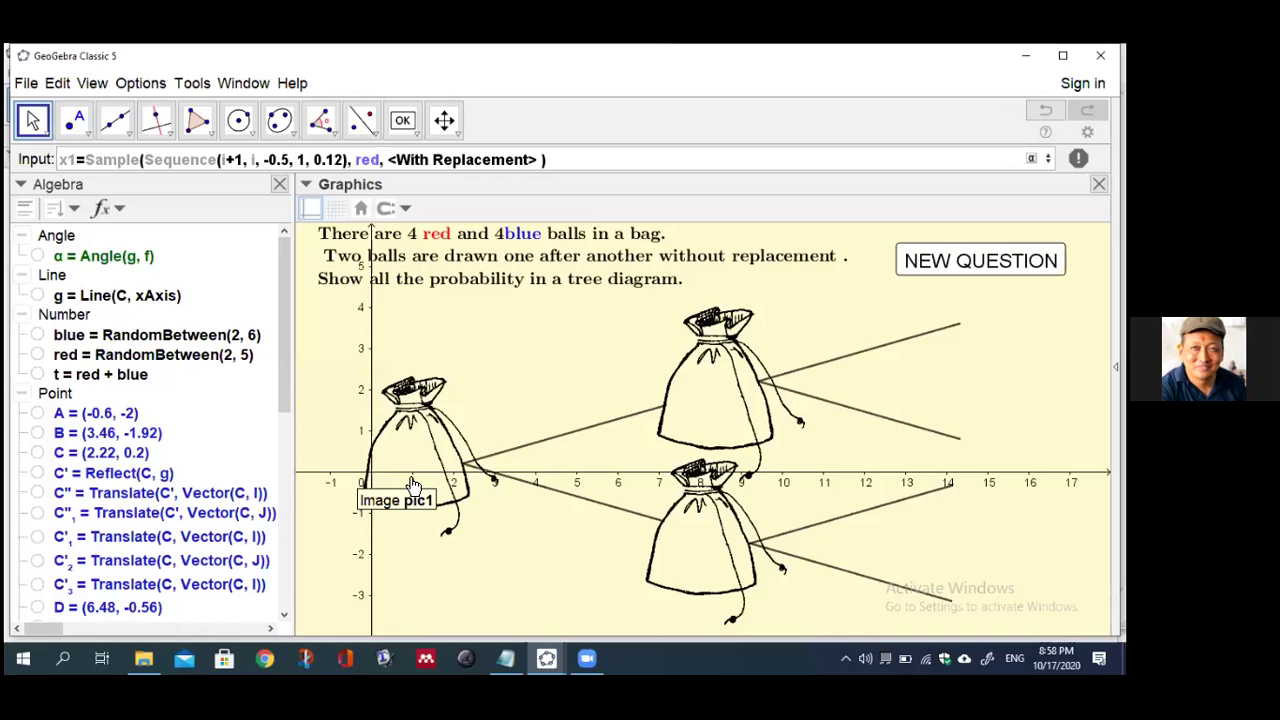
{"action": "key", "text": "Tab"}
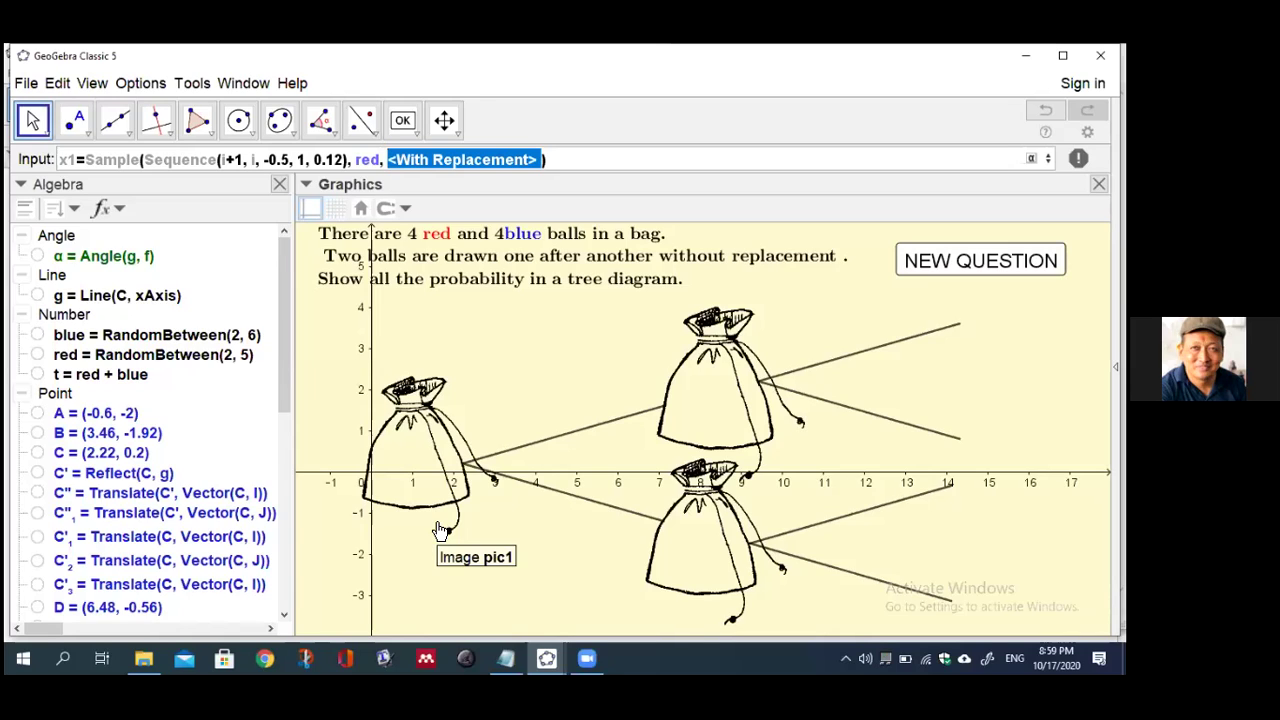
{"action": "type", "text": "false"}
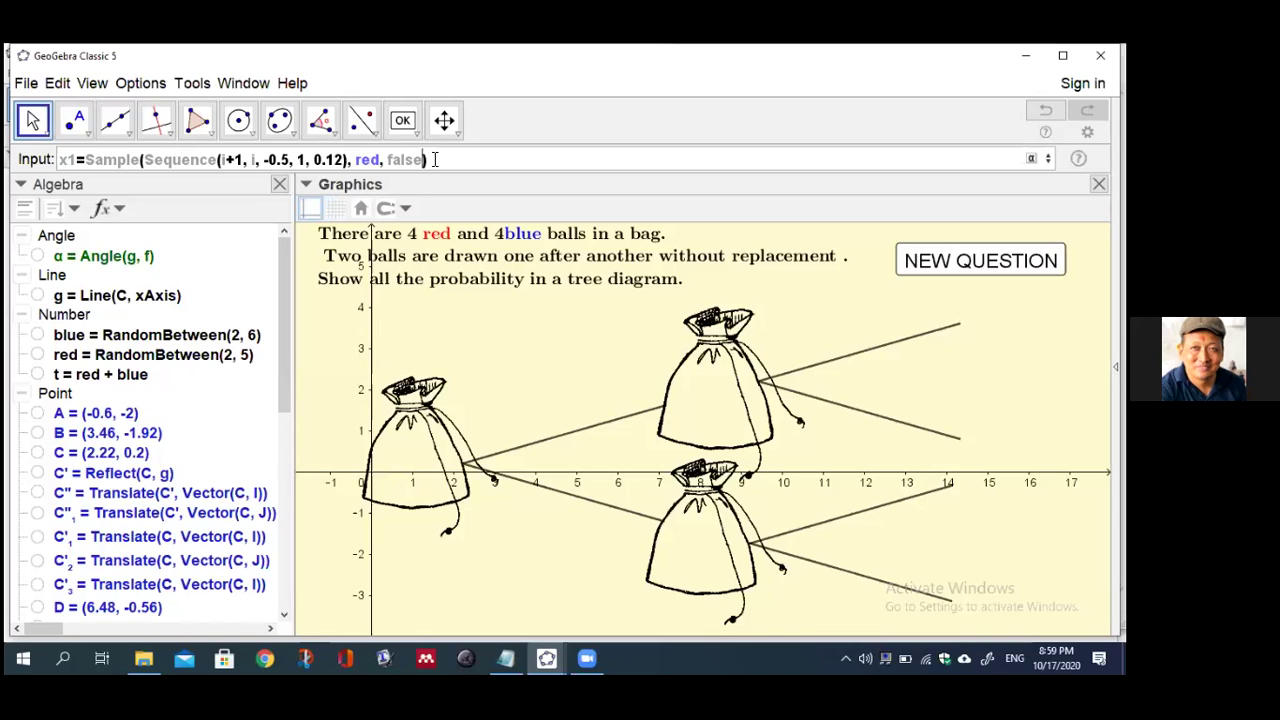
{"action": "left_click_drag", "start_coordinate": [434, 159], "coordinate": [57, 165]}
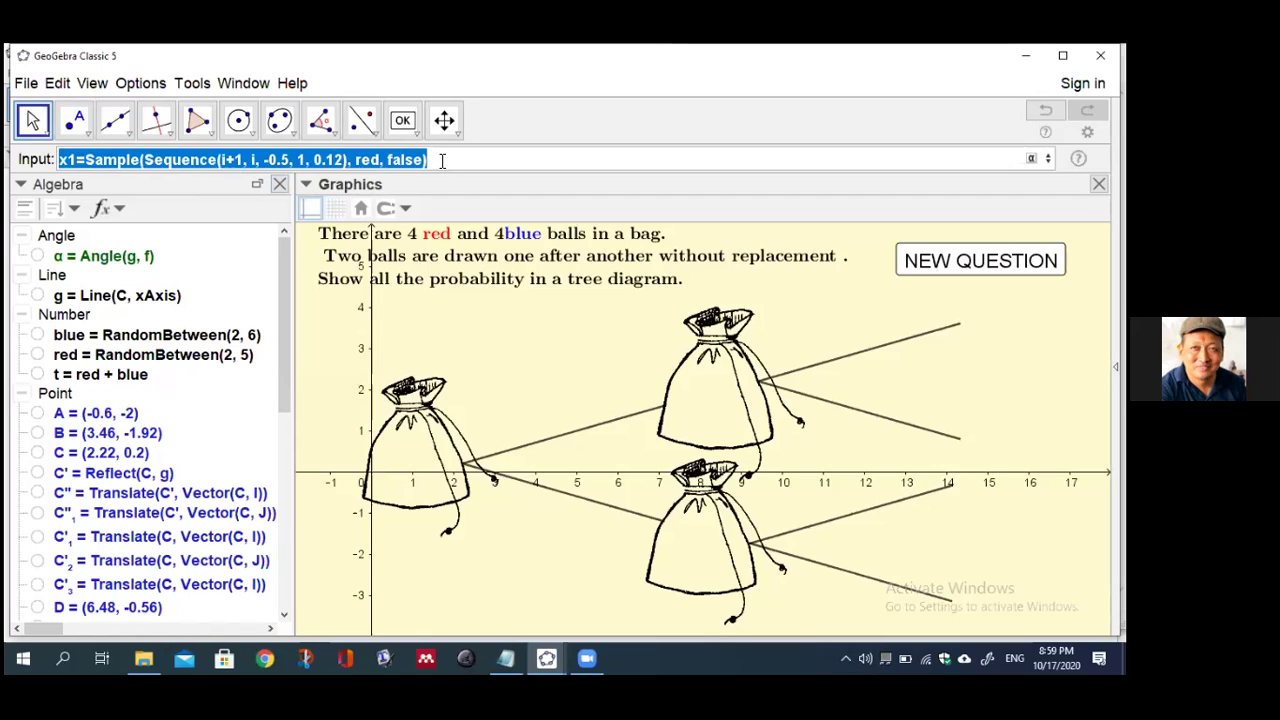
{"action": "key", "text": "Return"}
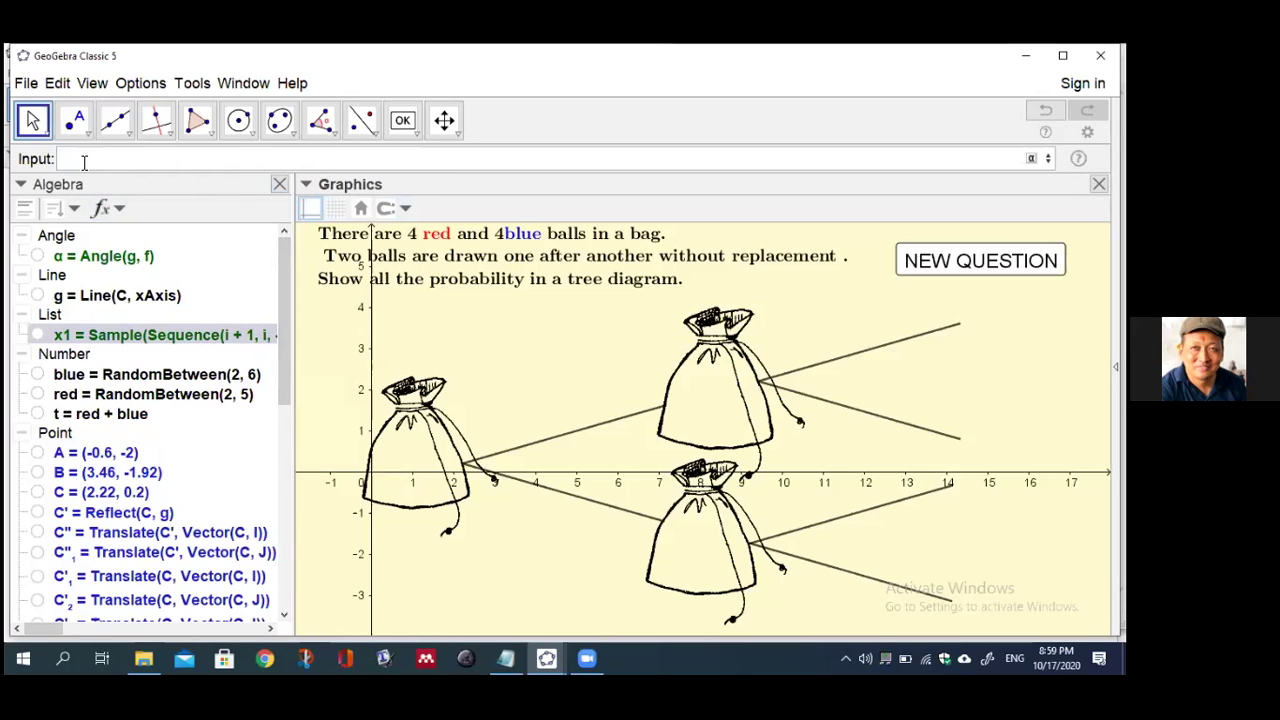
Reuse the x1 definition for a list named y1 and set its Sequence start value to -1.3
{"action": "key", "text": "Up"}
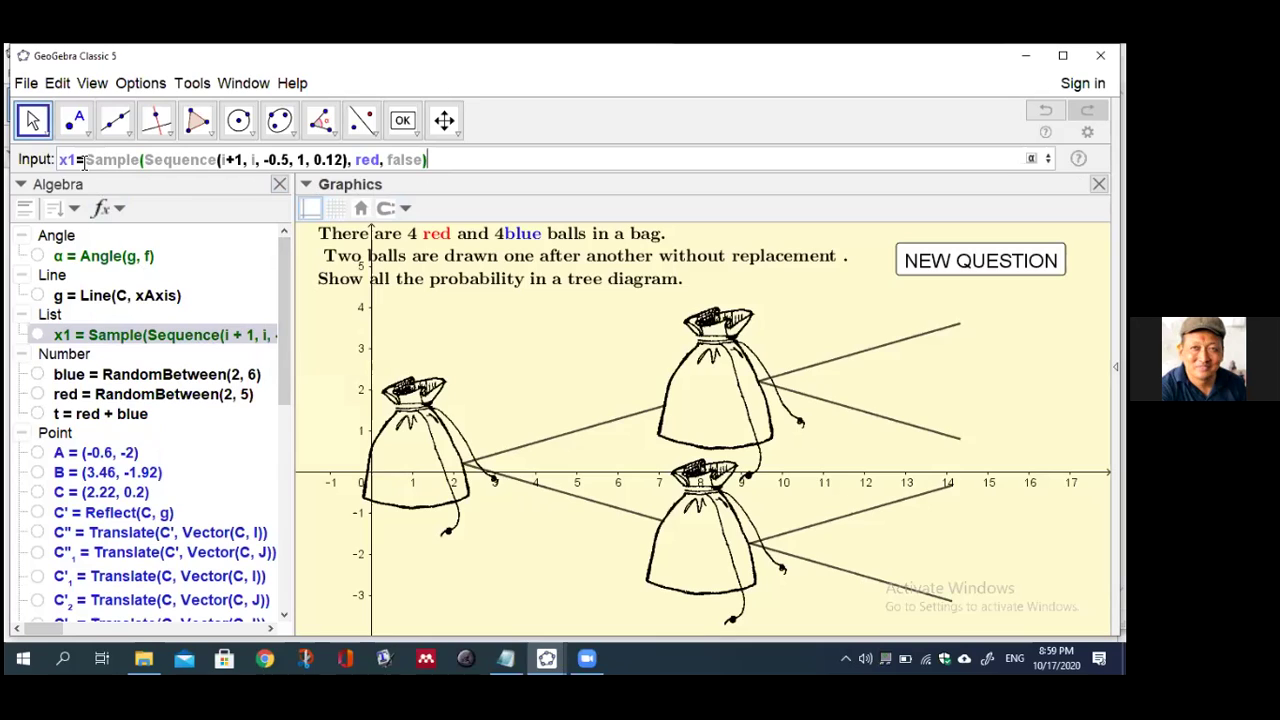
{"action": "left_click", "coordinate": [68, 160]}
{"action": "key", "text": "BackSpace"}
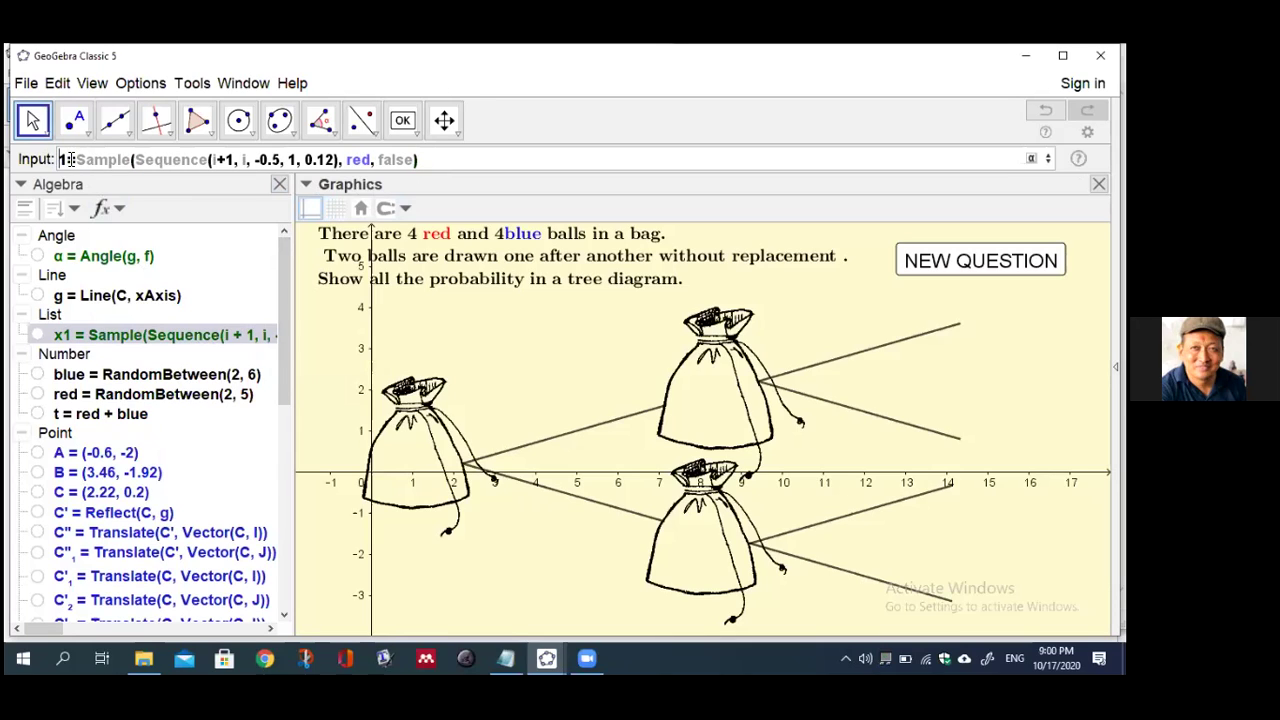
{"action": "type", "text": "y"}
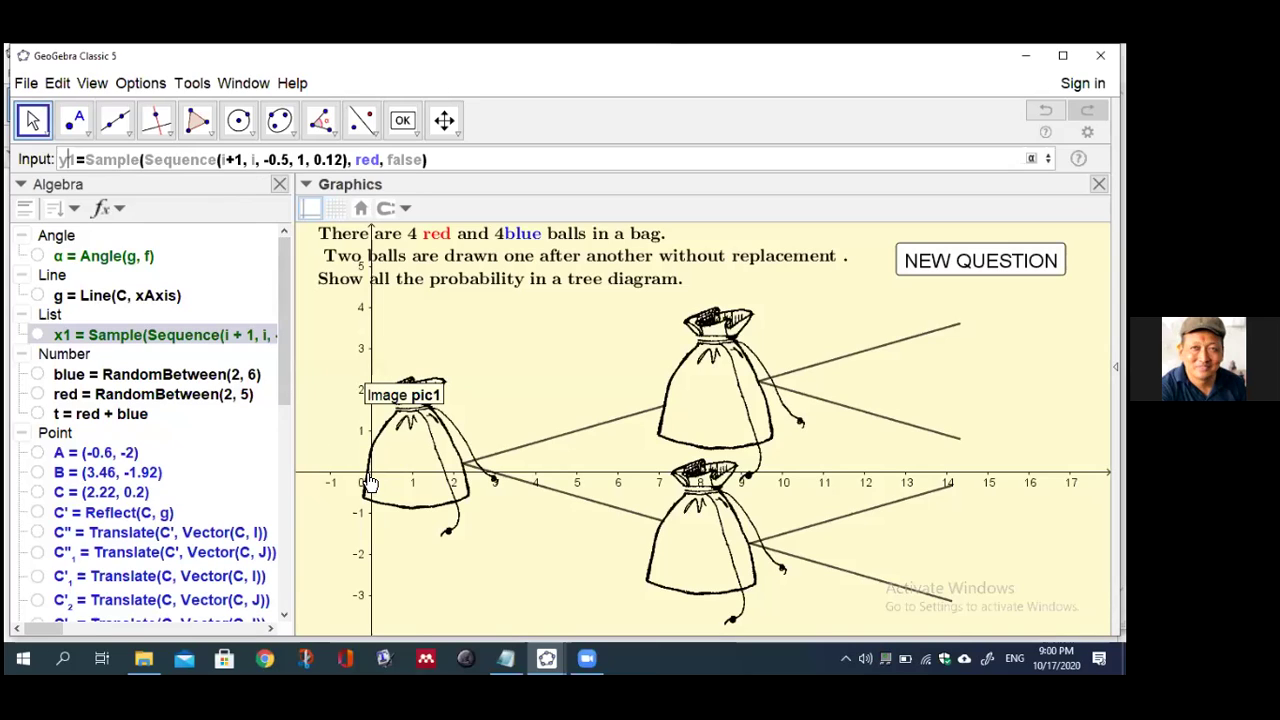
{"action": "left_click", "coordinate": [266, 160]}
{"action": "type", "text": "-"}
{"action": "key", "text": "BackSpace"}
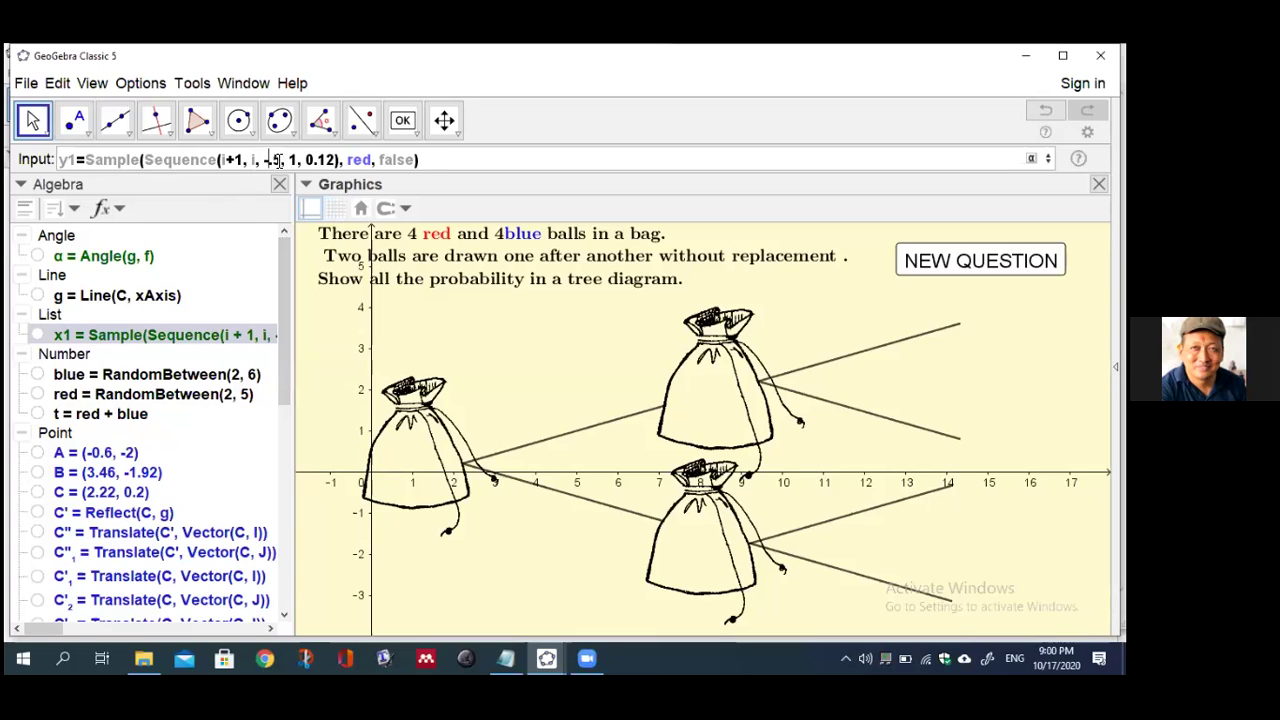
{"action": "type", "text": "1"}
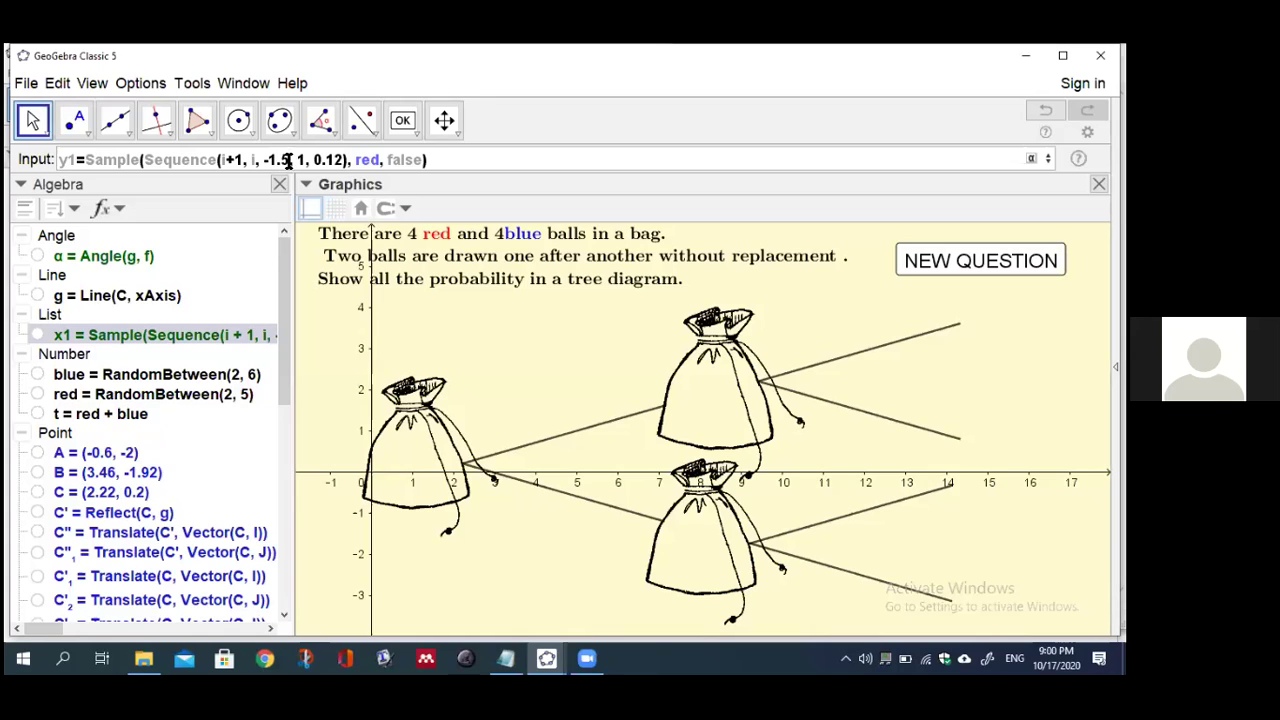
{"action": "key", "text": "BackSpace"}
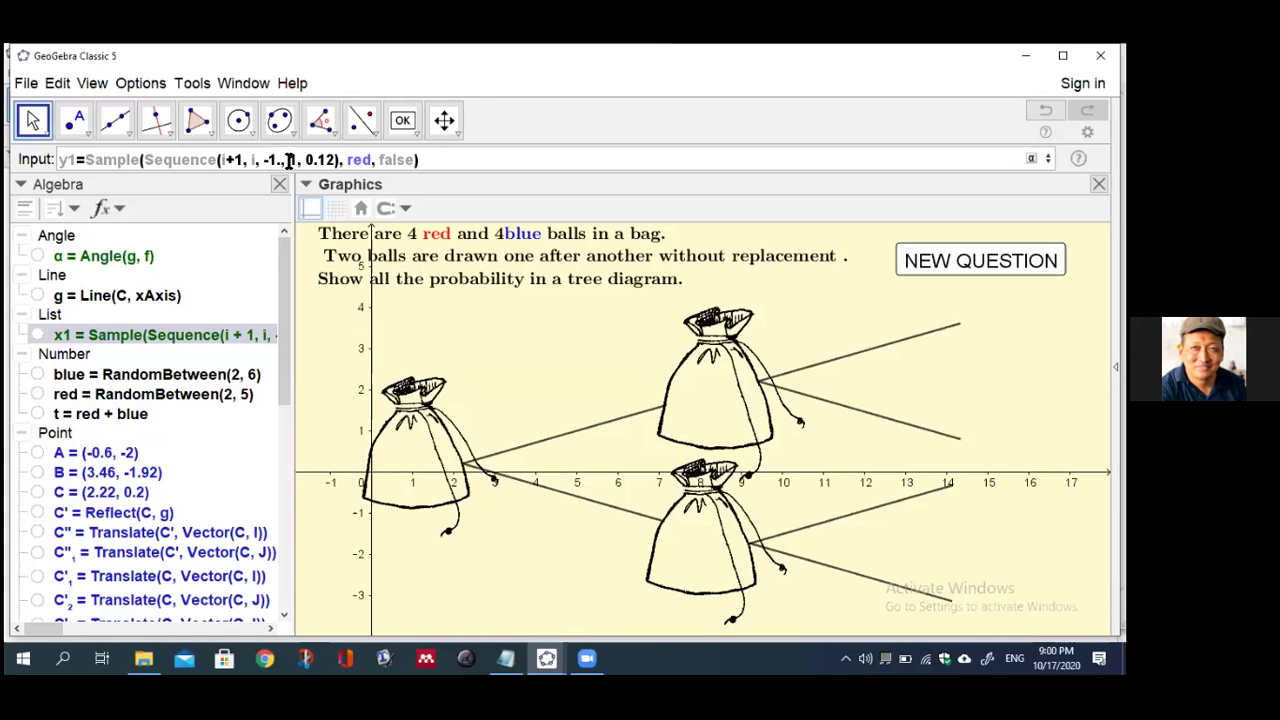
{"action": "type", "text": "3"}
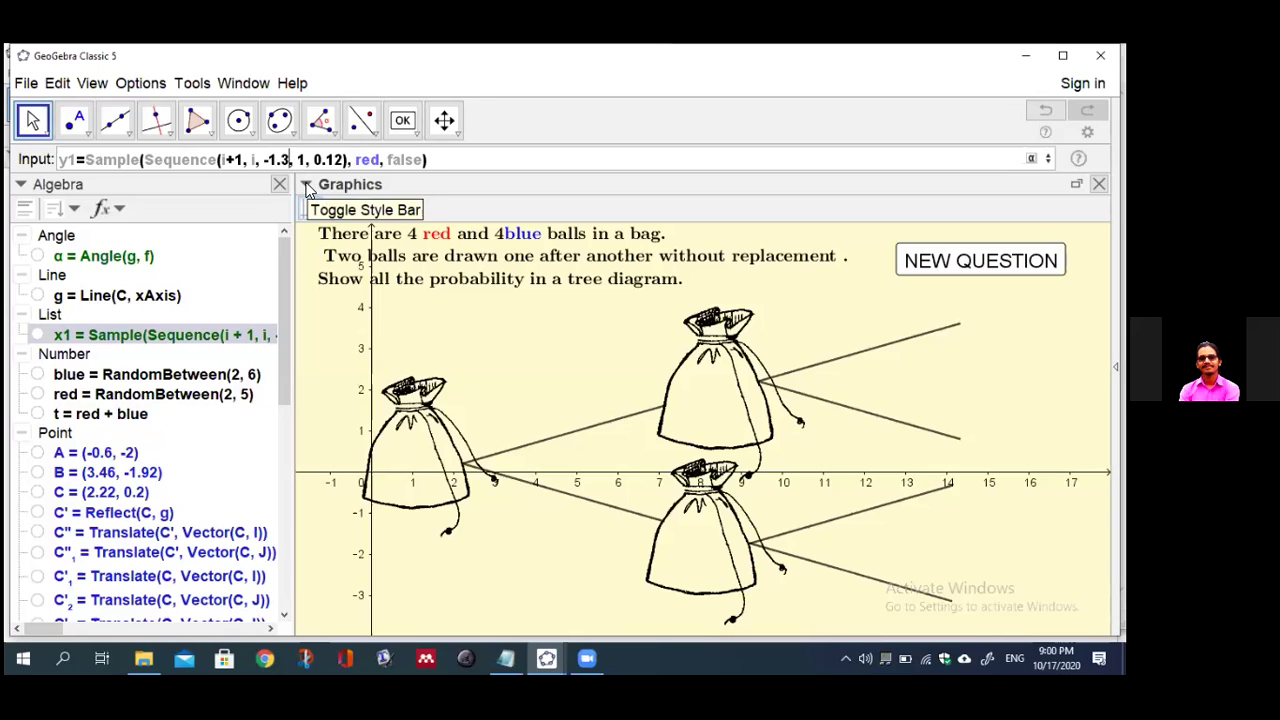
Set the end value of y1's Sequence to 0 and create the list
{"action": "left_click", "coordinate": [308, 187]}
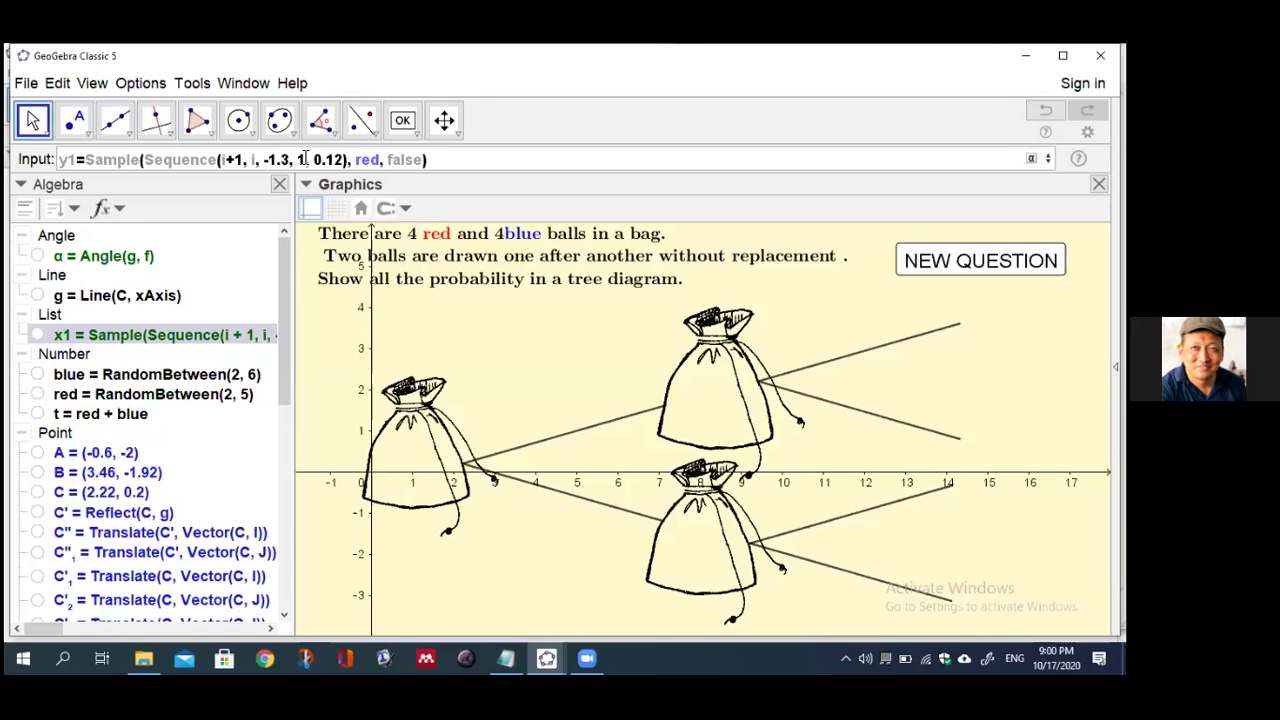
{"action": "left_click", "coordinate": [305, 159]}
{"action": "key", "text": "BackSpace"}
{"action": "key", "text": "BackSpace"}
{"action": "type", "text": "0,"}
{"action": "key", "text": "Return"}
{"action": "left_click", "coordinate": [368, 400]}
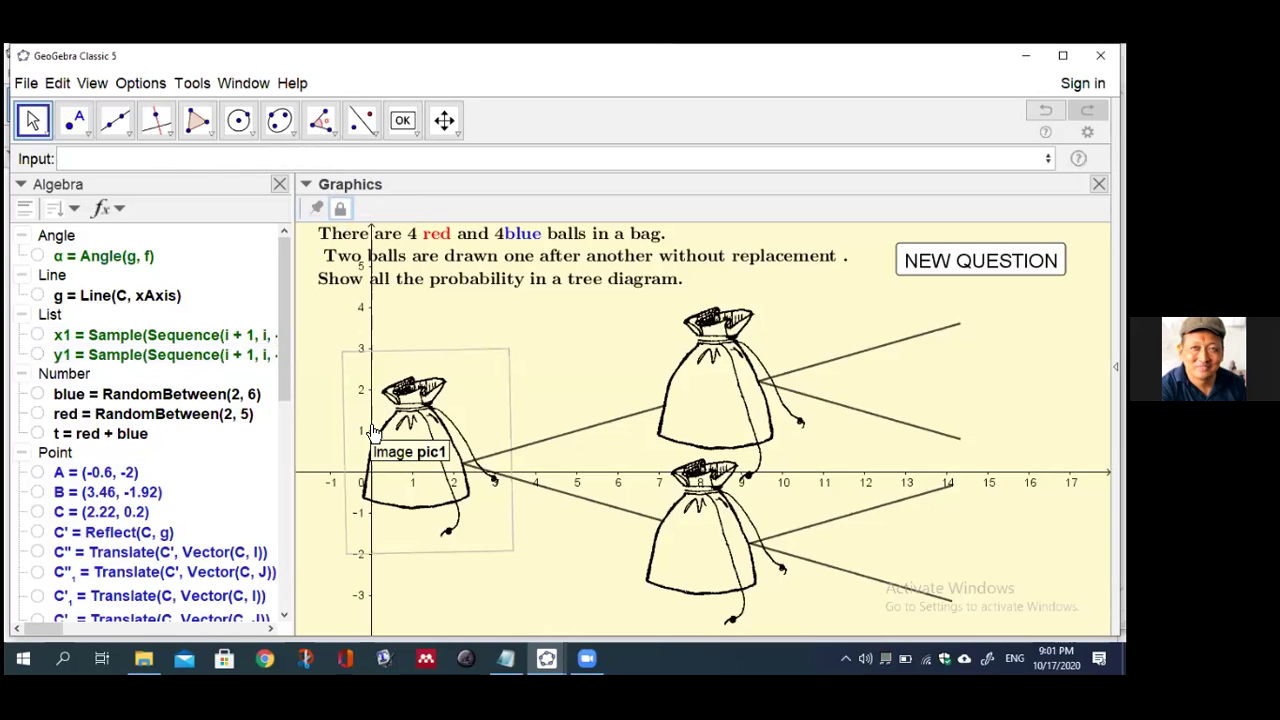
Open list y1 for redefinition, re-enter its Sequence increment as 0.12 and apply the definition
{"action": "left_click", "coordinate": [230, 357]}
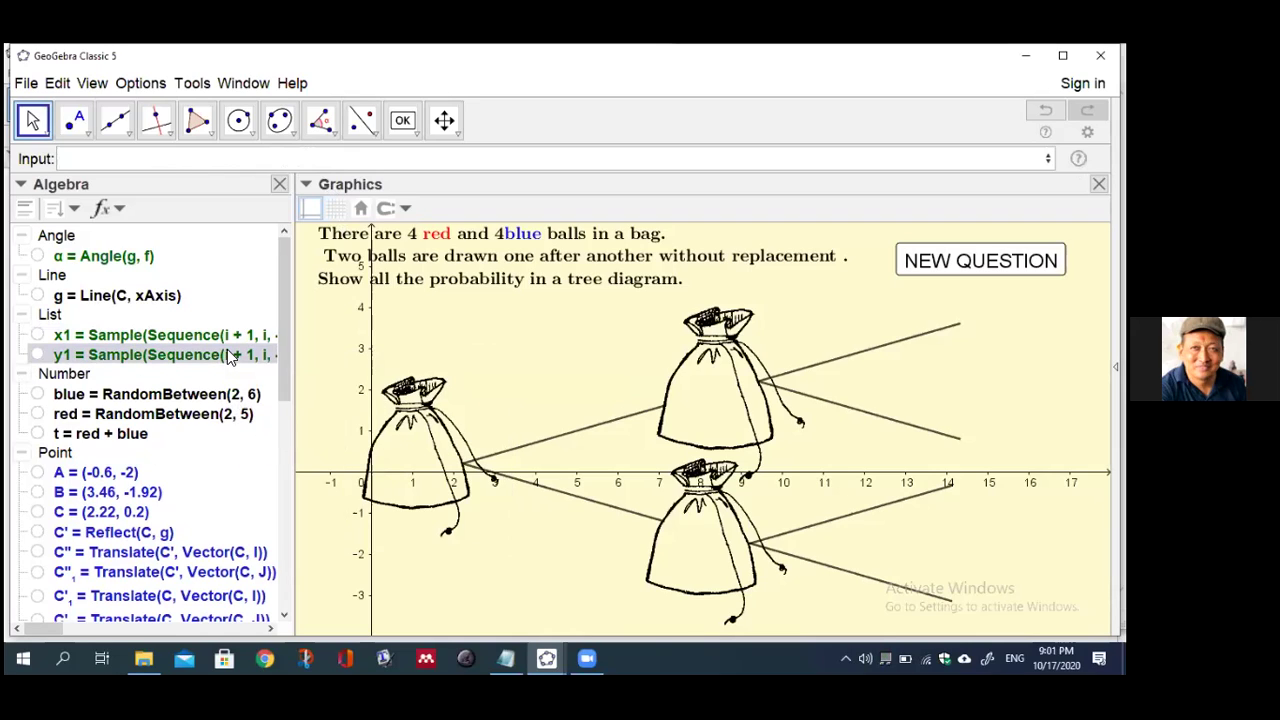
{"action": "double_click", "coordinate": [230, 357]}
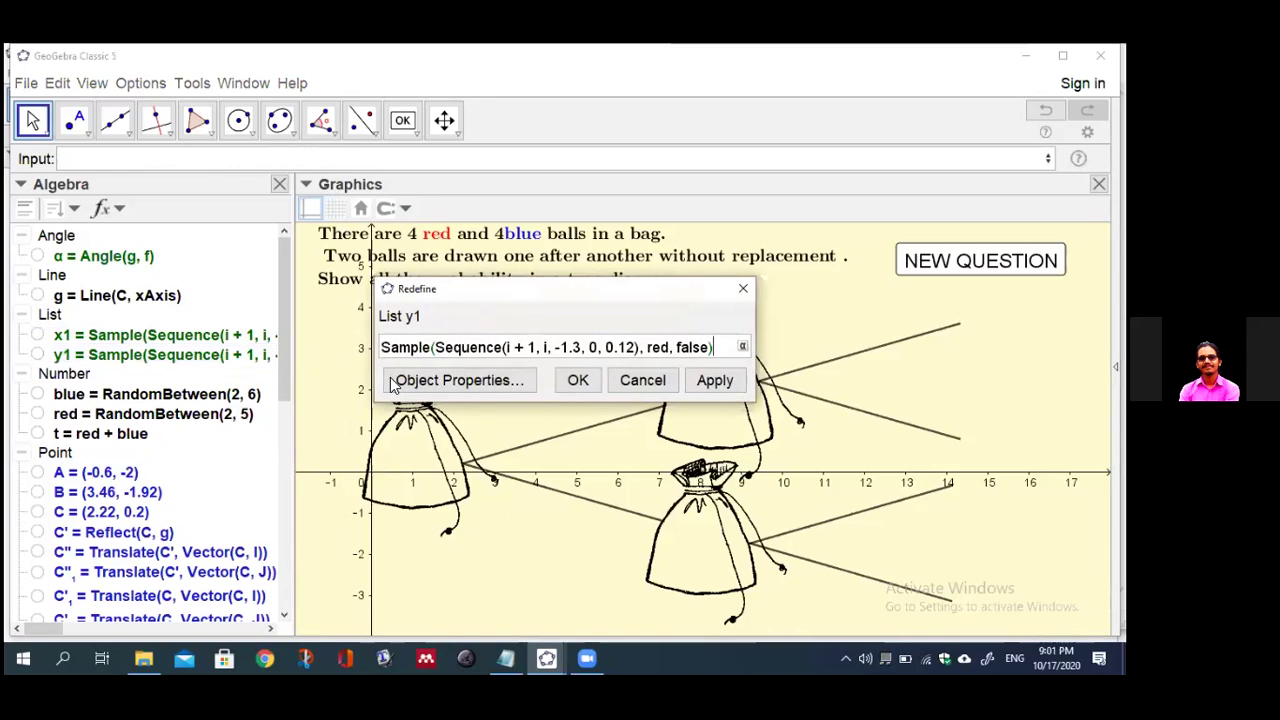
{"action": "left_click", "coordinate": [632, 347]}
{"action": "key", "text": "BackSpace"}
{"action": "key", "text": "BackSpace"}
{"action": "type", "text": ")"}
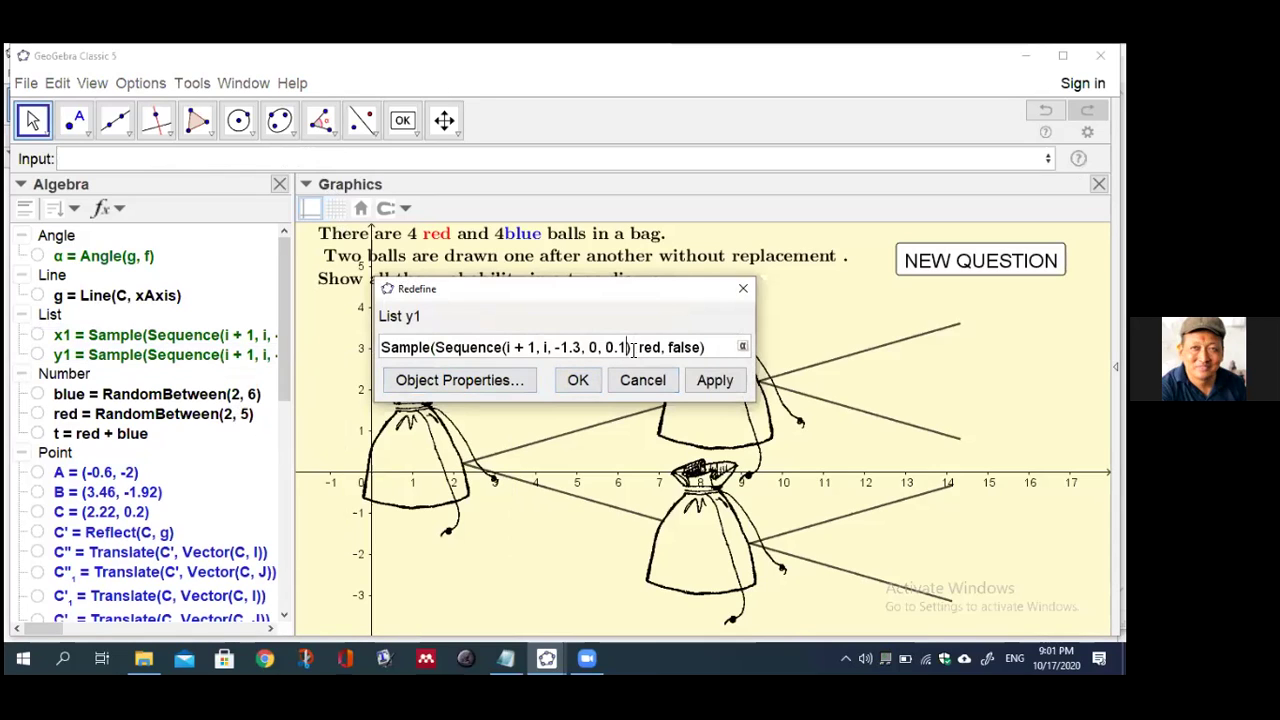
{"action": "key", "text": "BackSpace"}
{"action": "type", "text": "2),"}
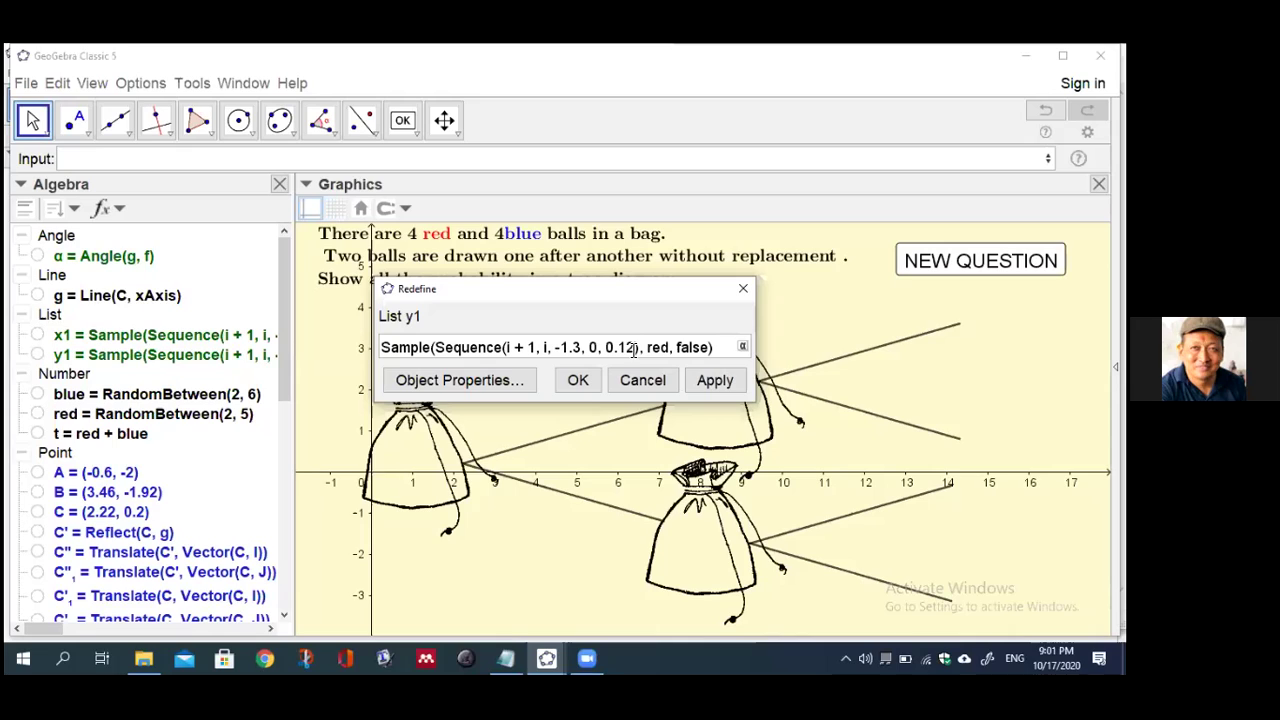
{"action": "left_click", "coordinate": [697, 382]}
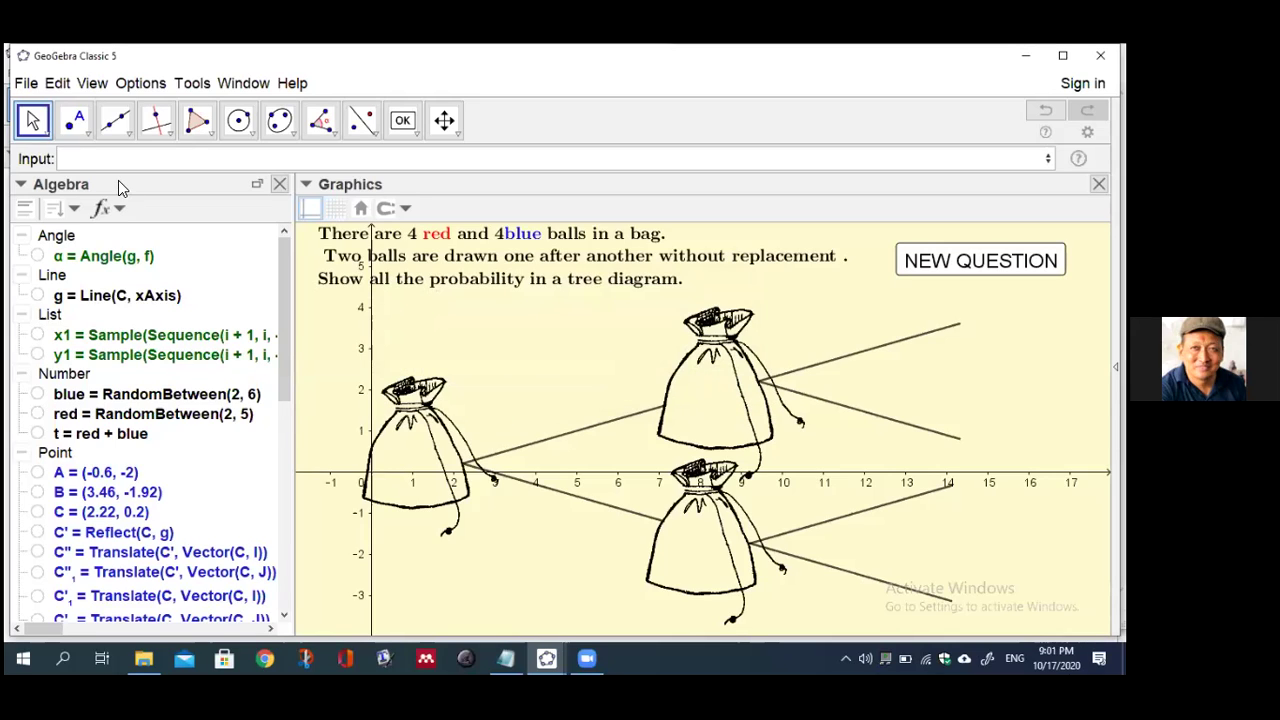
Begin defining a list named pr1 as a Sequence with expression, variable, start value, end value and increment arguments
{"action": "left_click", "coordinate": [73, 157]}
{"action": "type", "text": "p"}
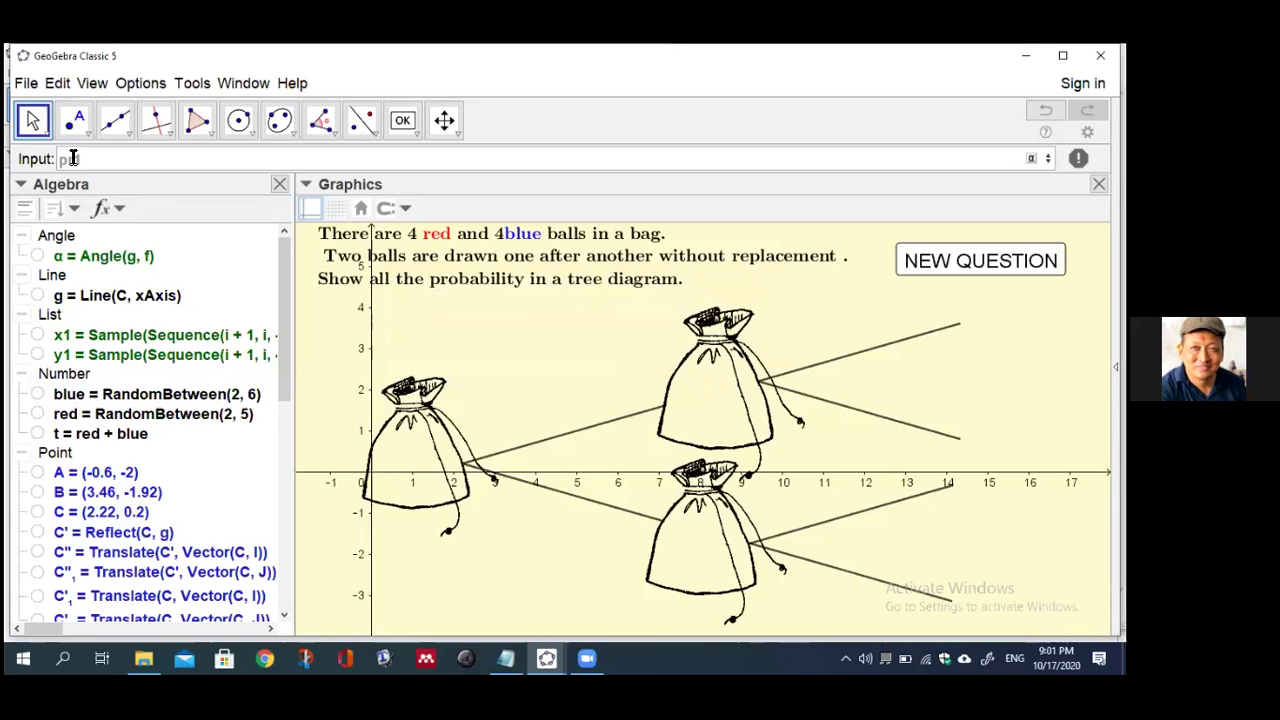
{"action": "type", "text": "r"}
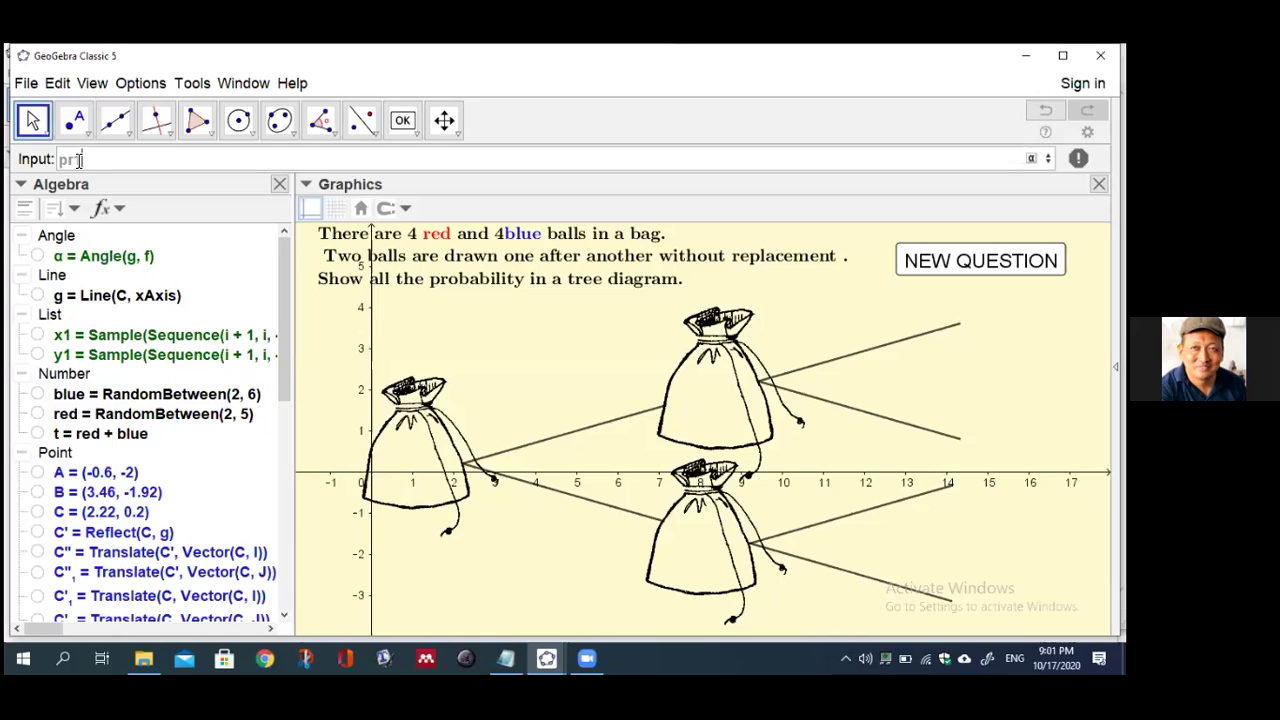
{"action": "type", "text": "1=seq"}
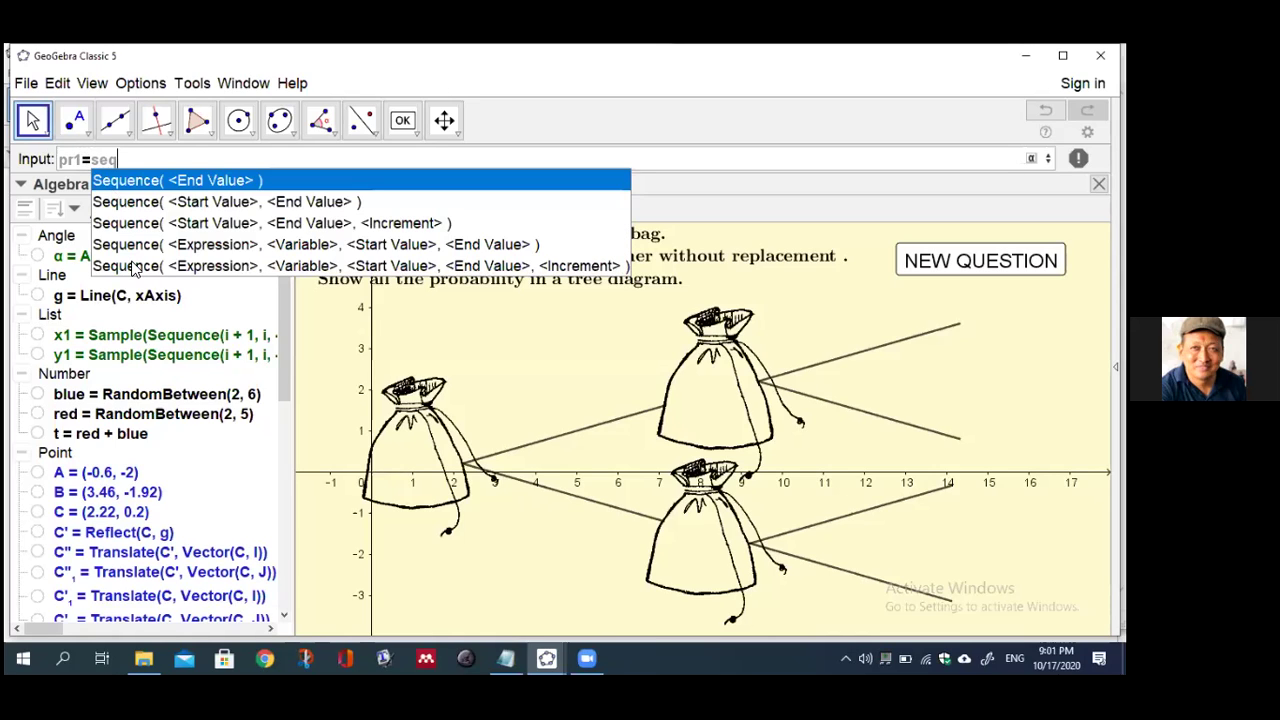
{"action": "left_click", "coordinate": [131, 266]}
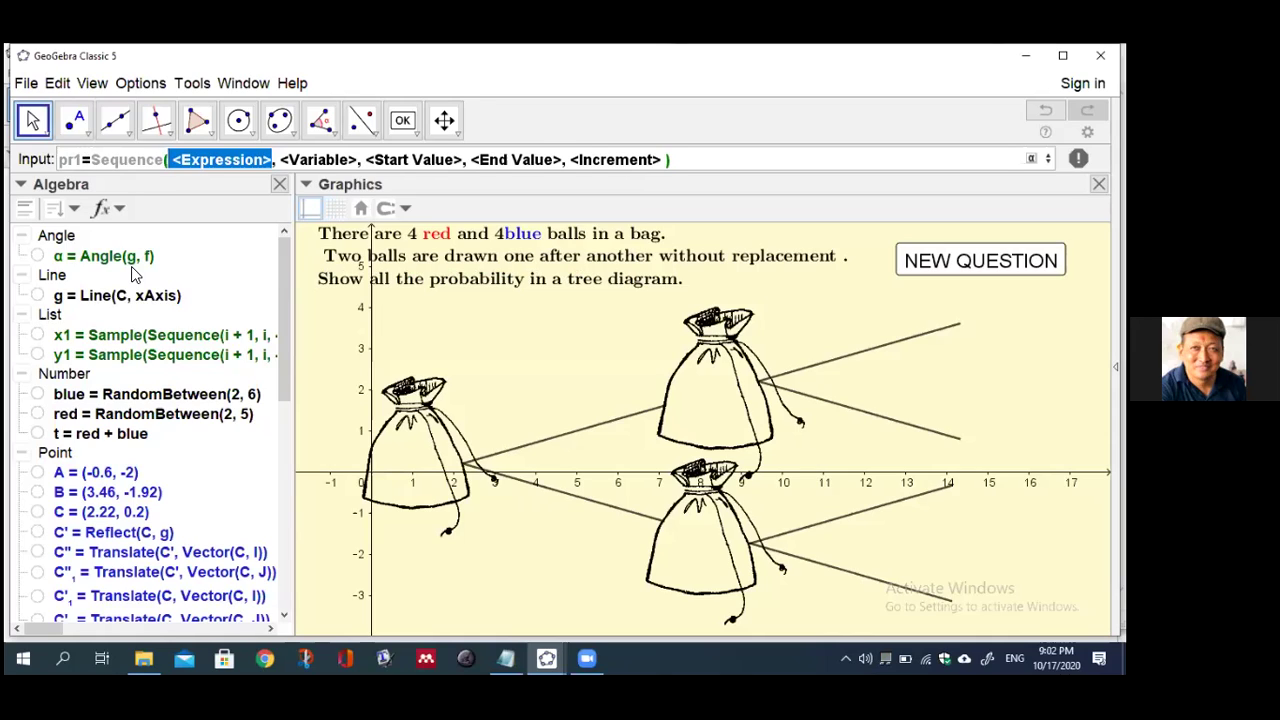
Start the expression of pr1's Sequence as a point whose x-coordinate is Element(x1, i)
{"action": "type", "text": "("}
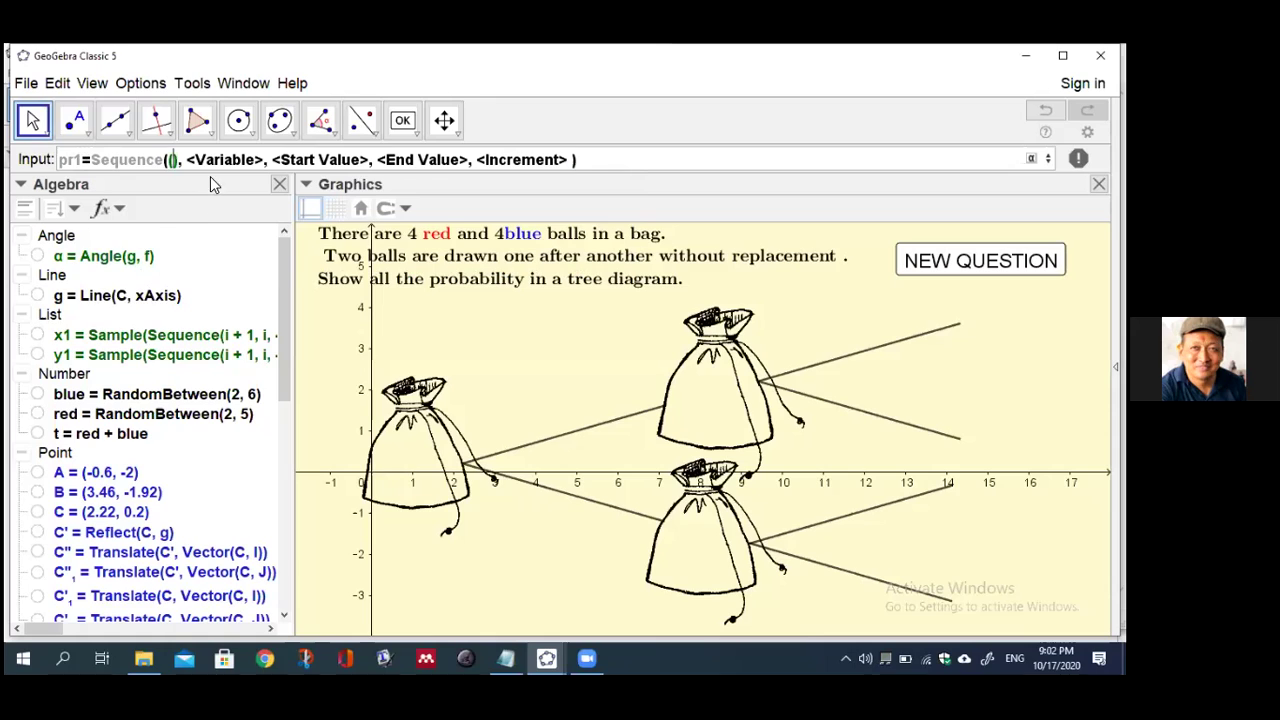
{"action": "type", "text": "ele"}
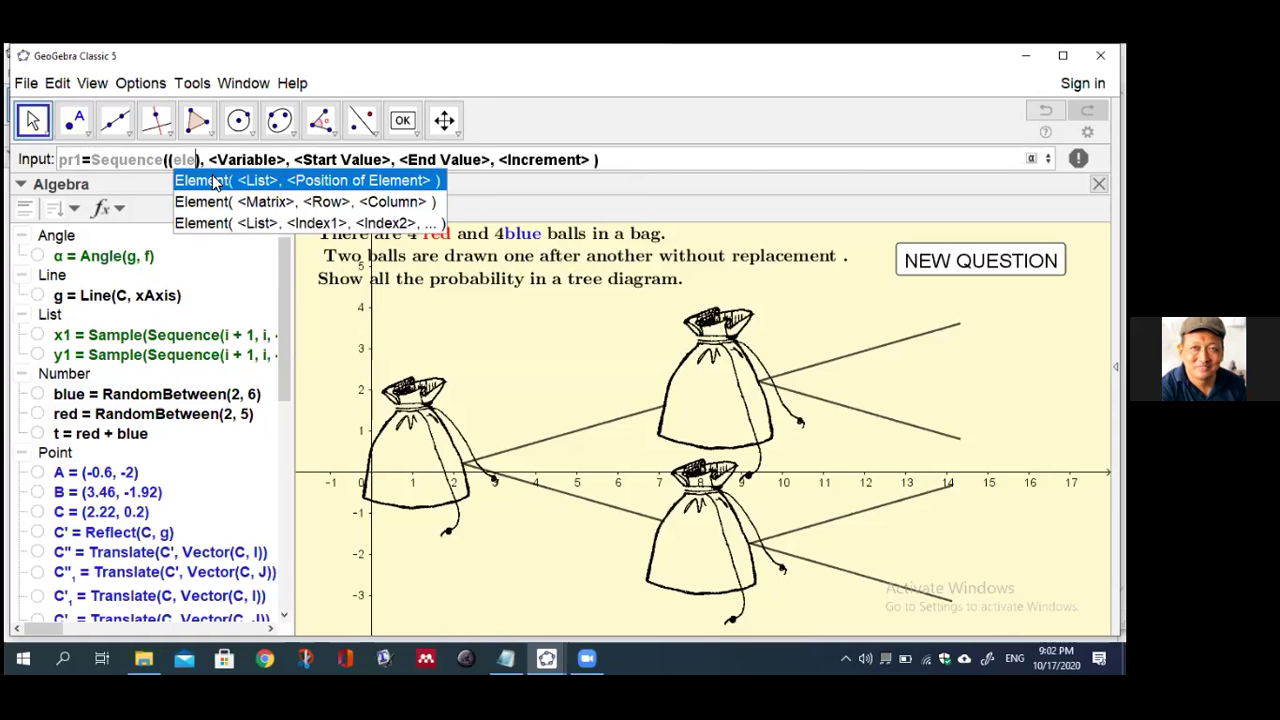
{"action": "left_click", "coordinate": [213, 181]}
{"action": "type", "text": "x1"}
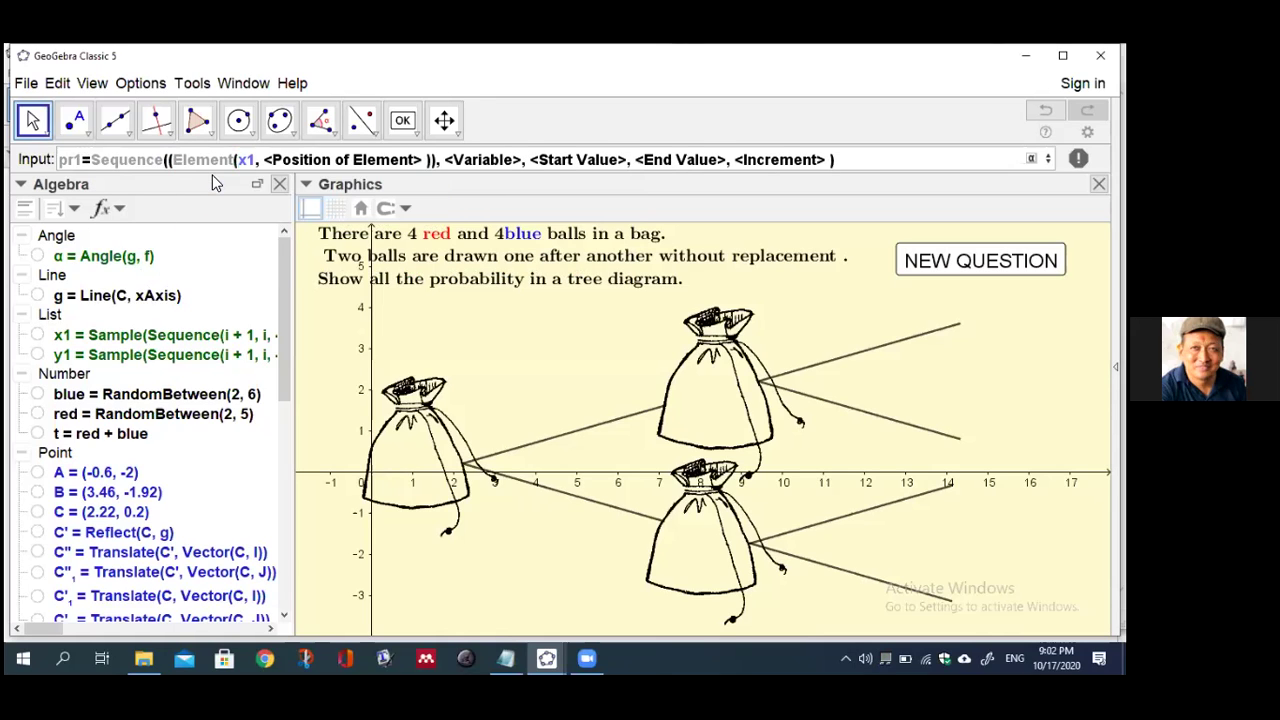
{"action": "key", "text": "Tab"}
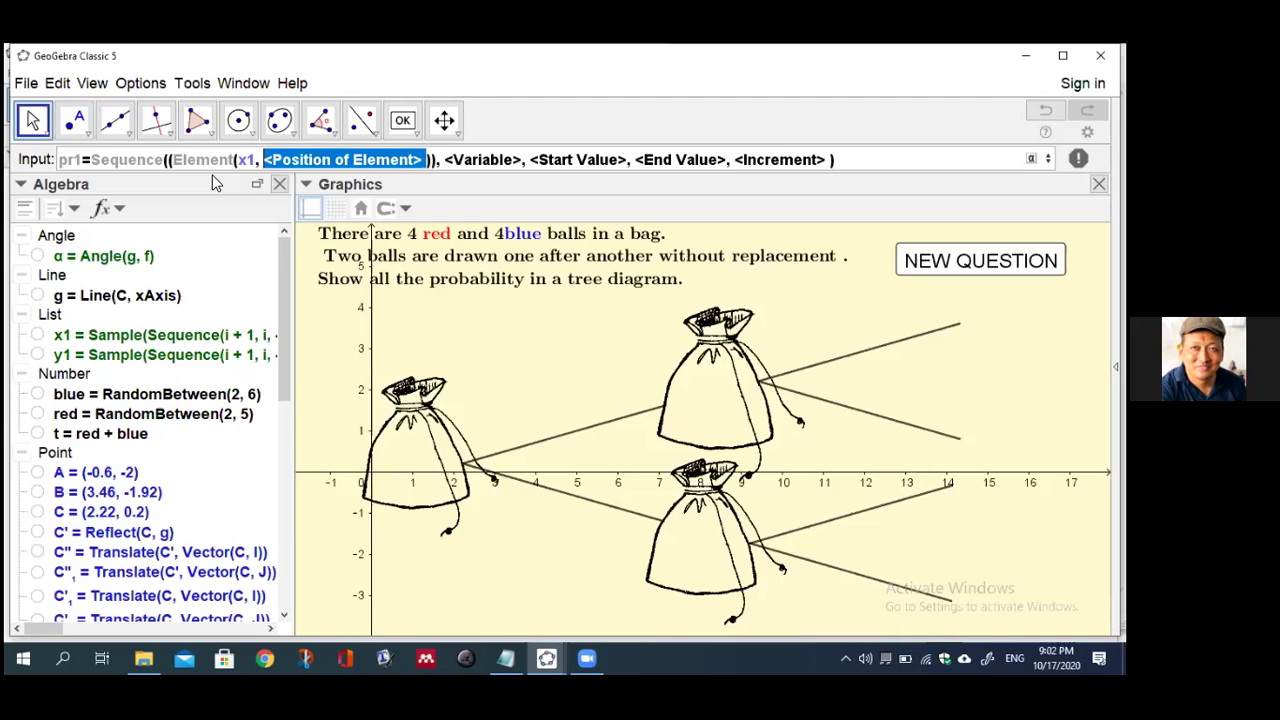
{"action": "type", "text": "i)"}
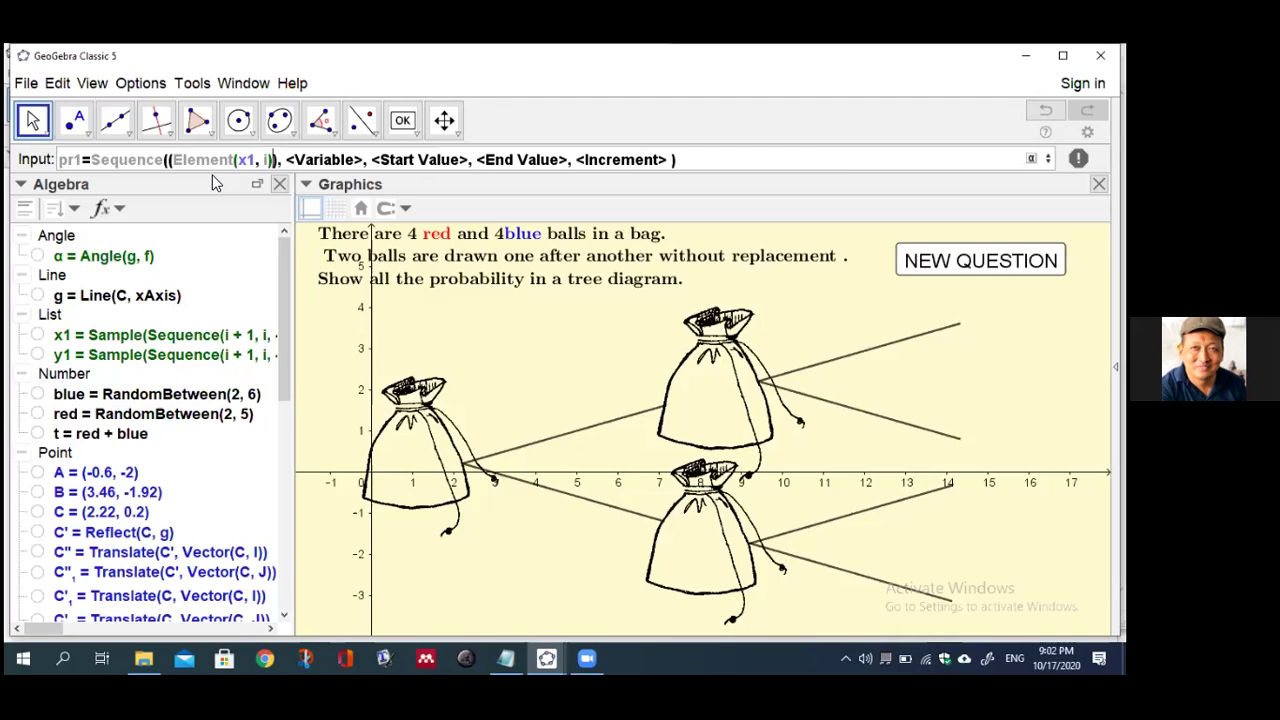
Add Element(y1, i) as the y-coordinate of the point in pr1's Sequence
{"action": "type", "text": ","}
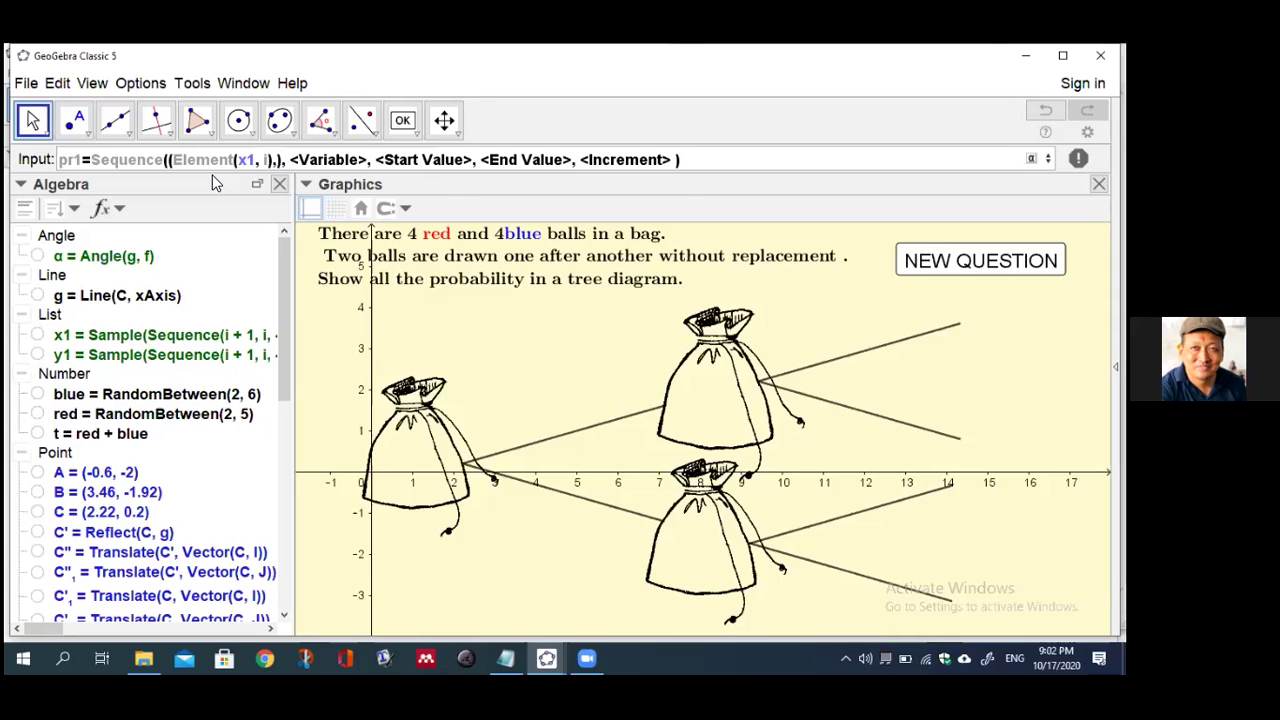
{"action": "type", "text": "Ele"}
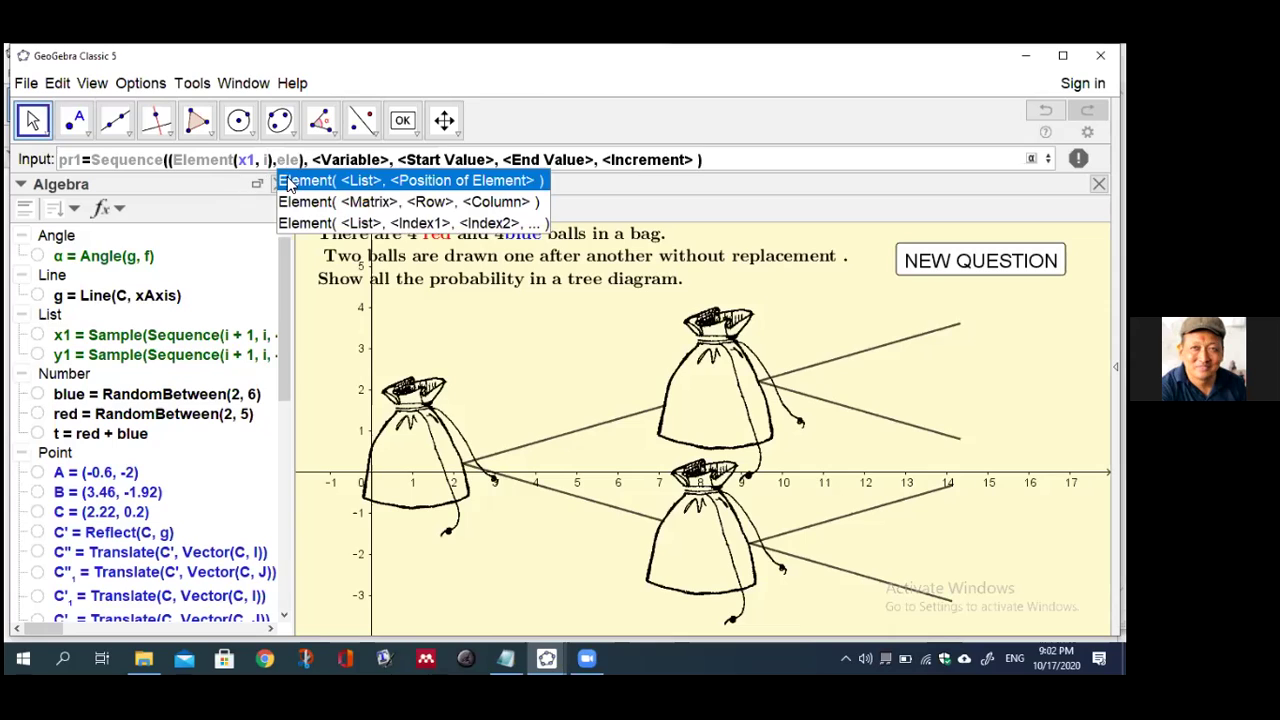
{"action": "left_click", "coordinate": [298, 182]}
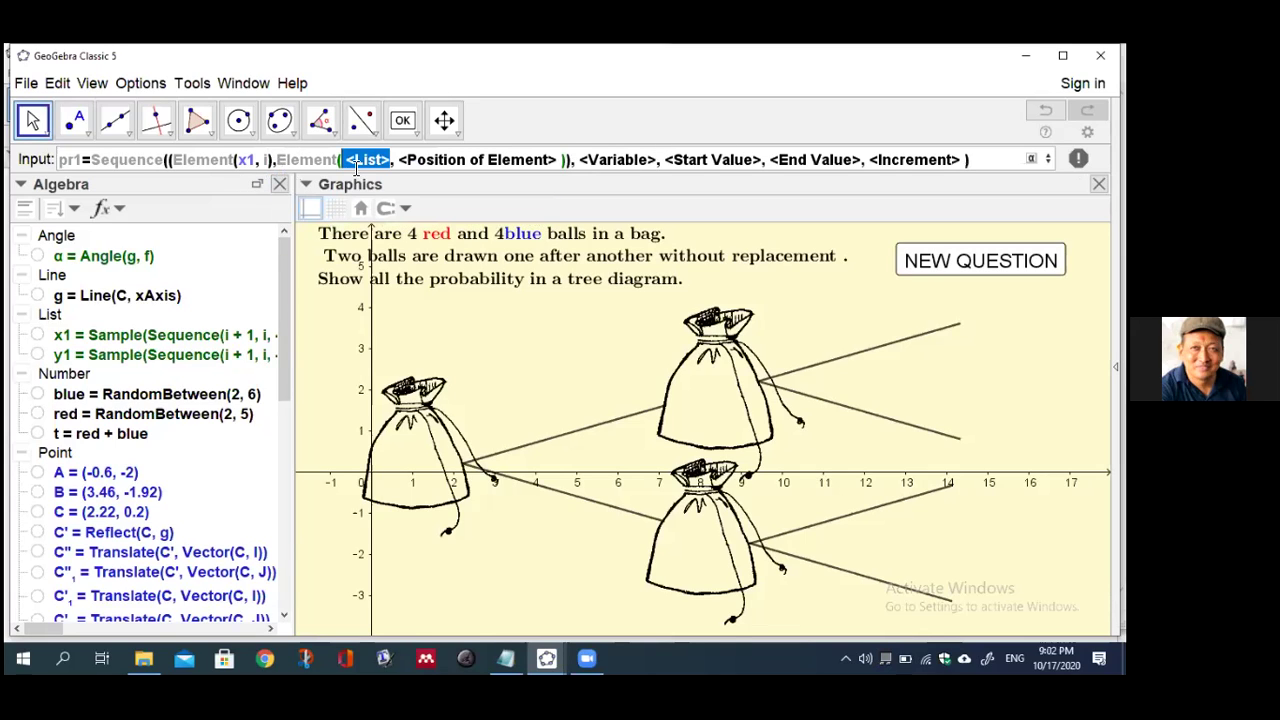
{"action": "type", "text": "y1"}
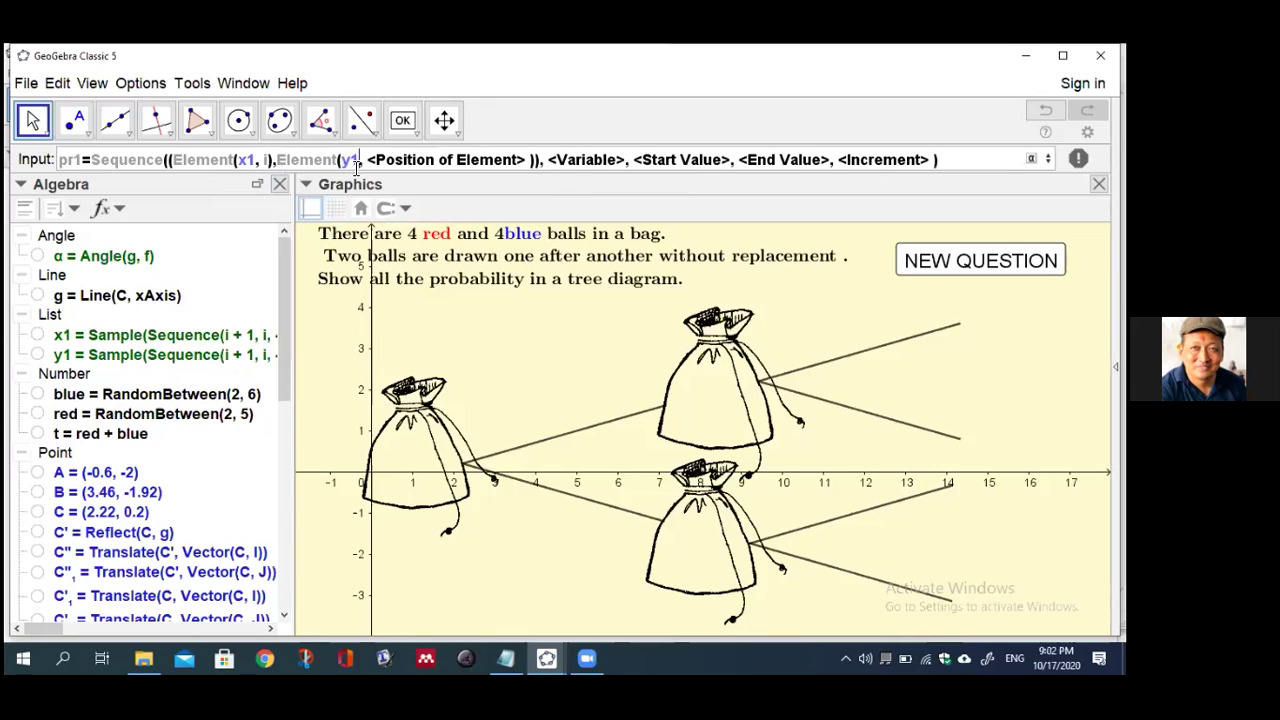
{"action": "key", "text": "Tab"}
{"action": "type", "text": "i"}
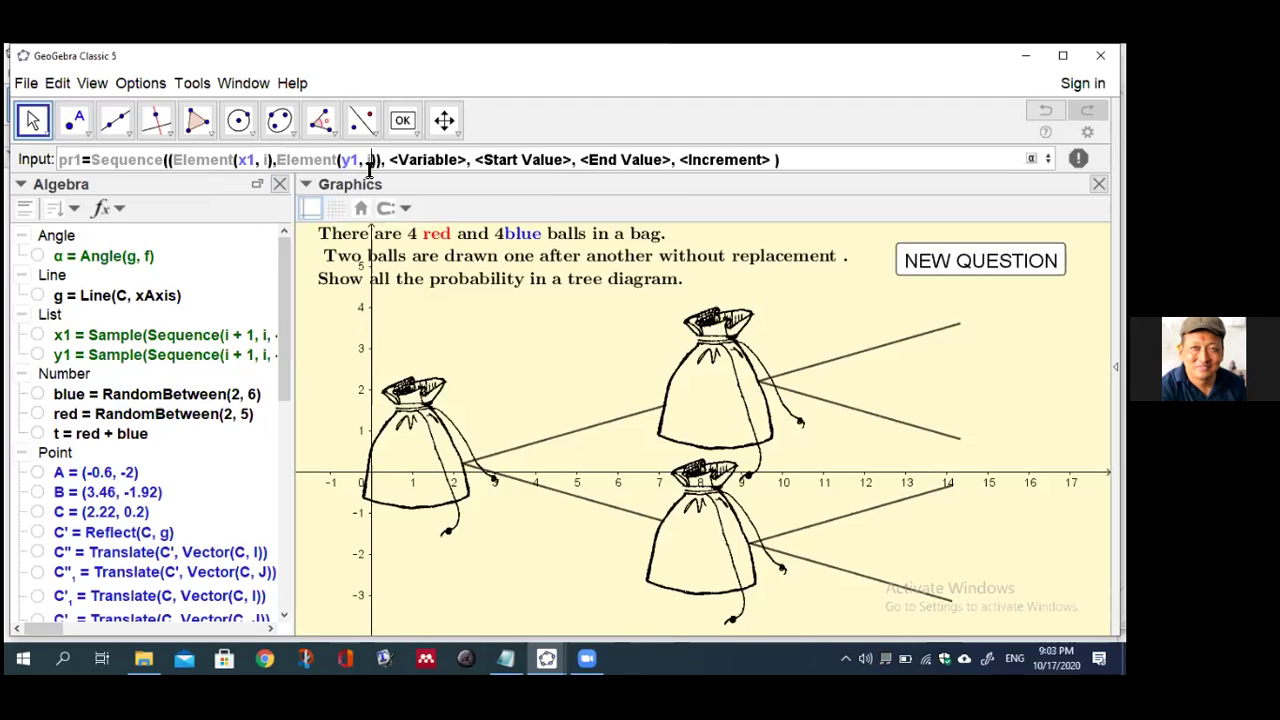
Set the variable of pr1's Sequence to i and its start value to 1
{"action": "key", "text": "Tab"}
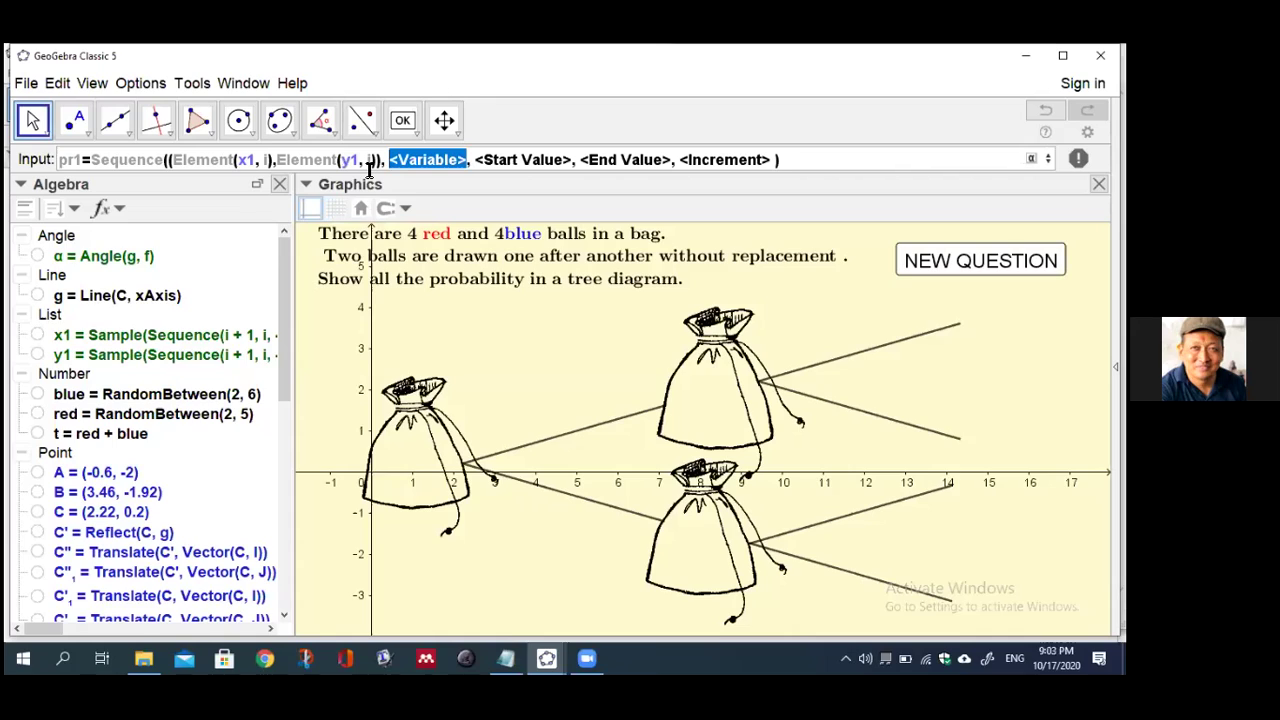
{"action": "type", "text": "i"}
{"action": "key", "text": "Tab"}
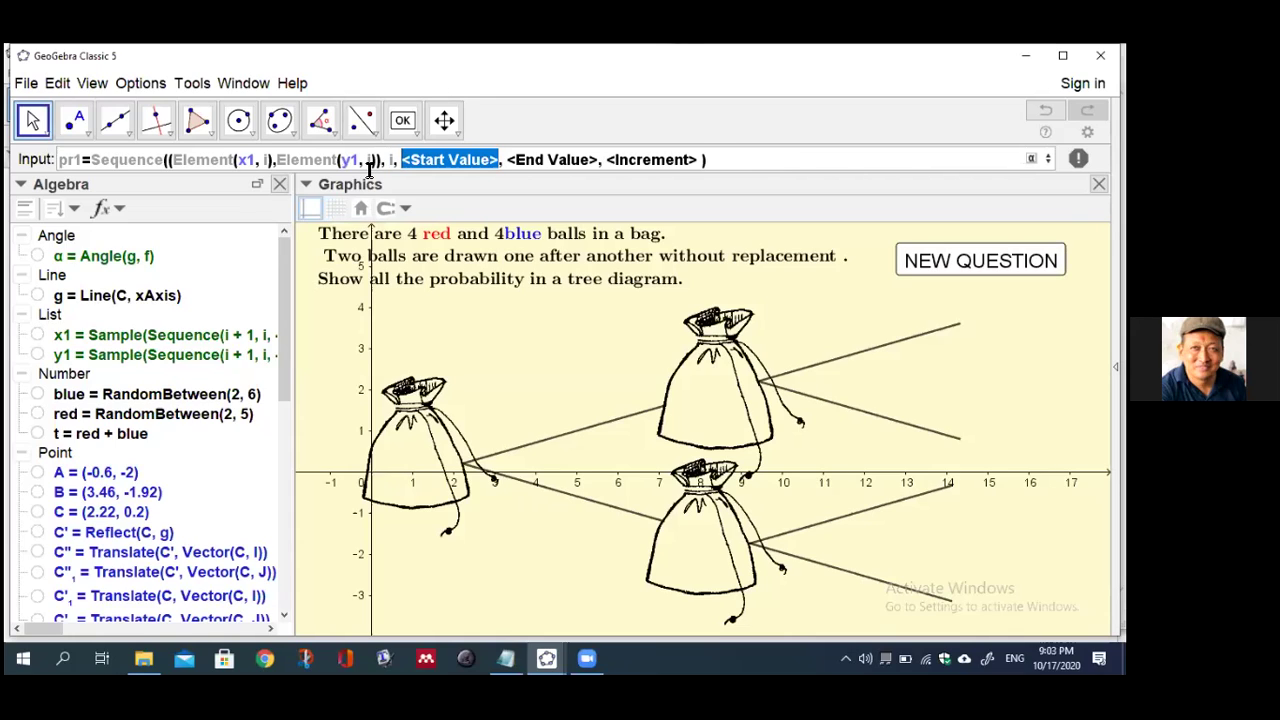
{"action": "key", "text": "End"}
{"action": "type", "text": "1"}
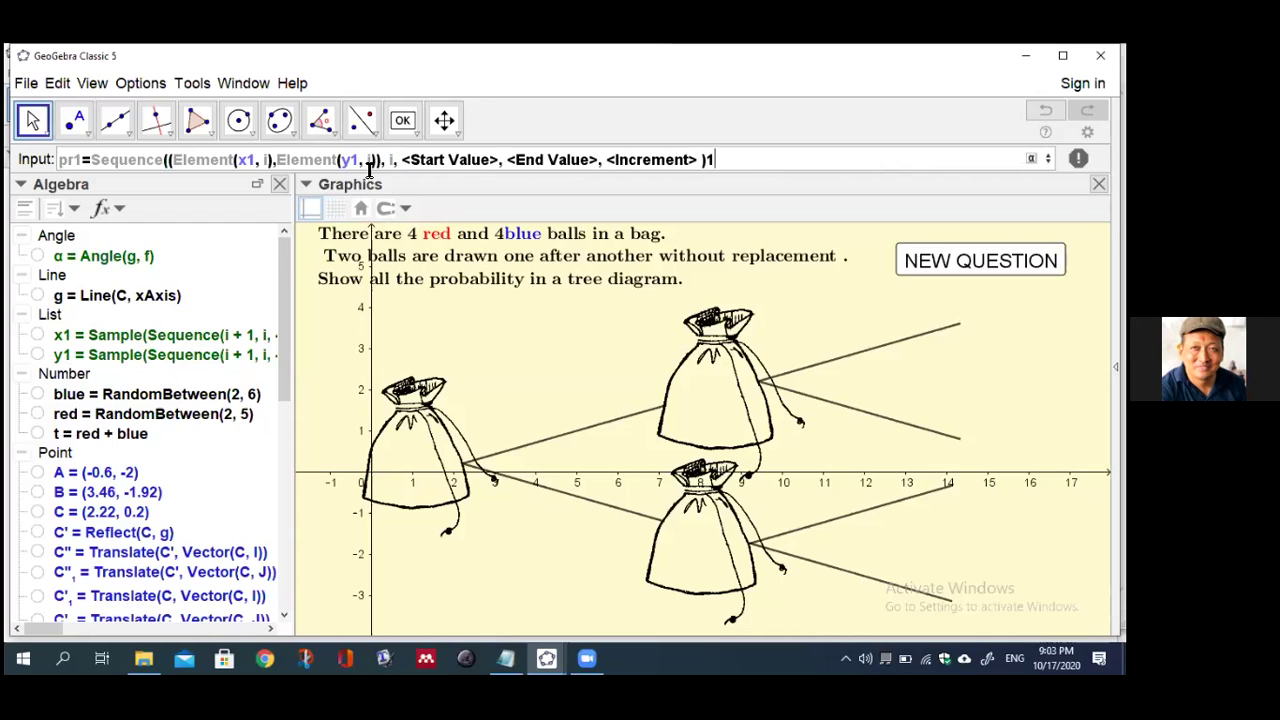
{"action": "key", "text": "BackSpace"}
{"action": "left_click", "coordinate": [392, 162]}
{"action": "key", "text": "Tab"}
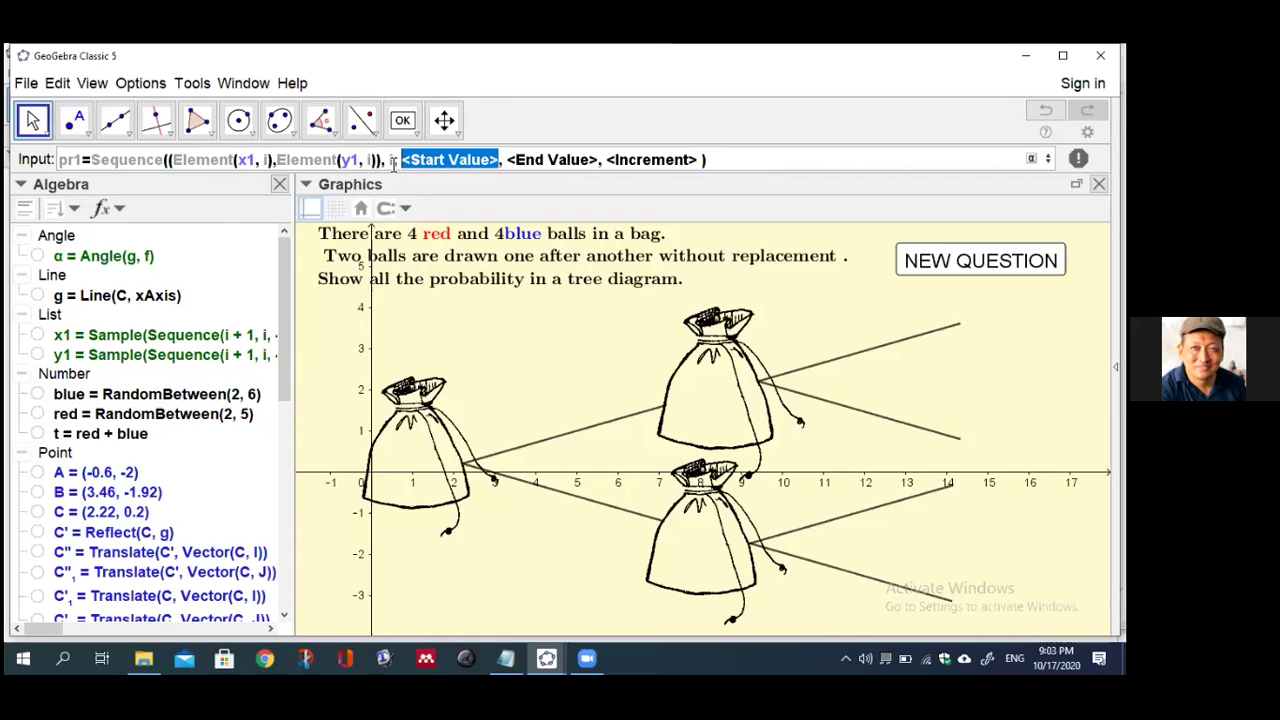
{"action": "type", "text": "1"}
Set the end value of pr1's Sequence to red and its increment to 1, and create the list
{"action": "key", "text": "Tab"}
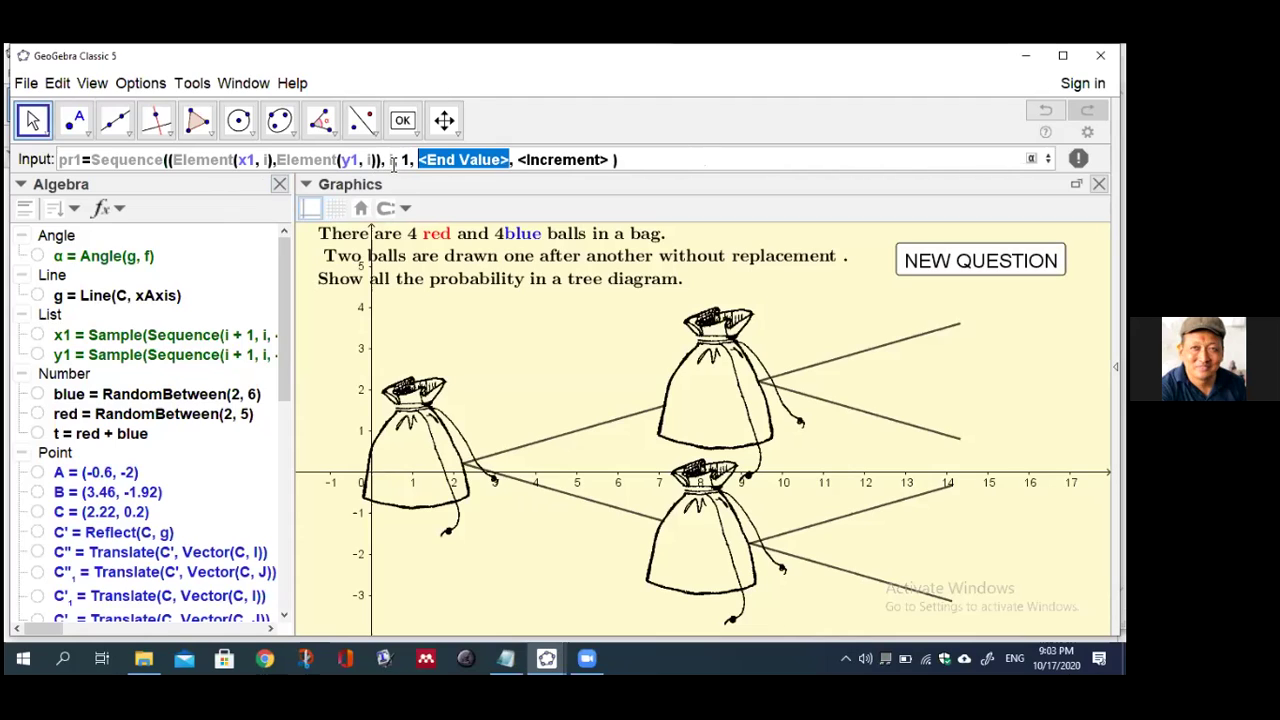
{"action": "type", "text": "red"}
{"action": "key", "text": "Tab"}
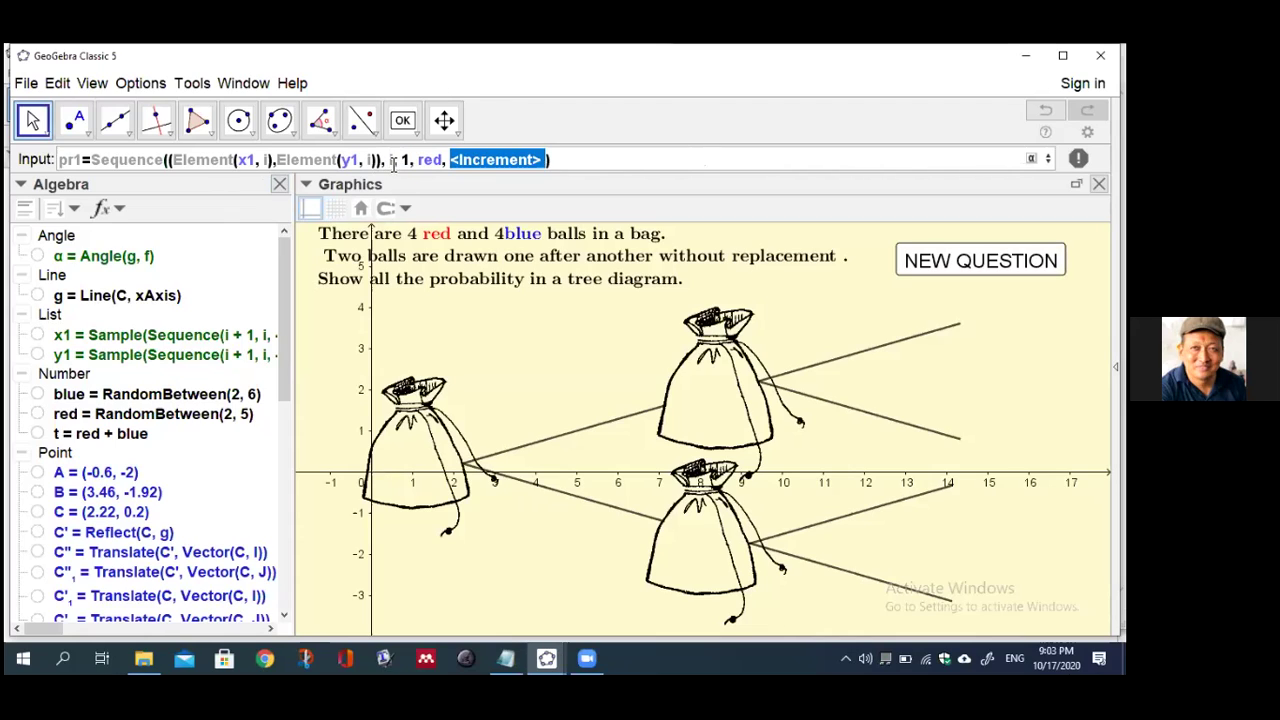
{"action": "type", "text": "1"}
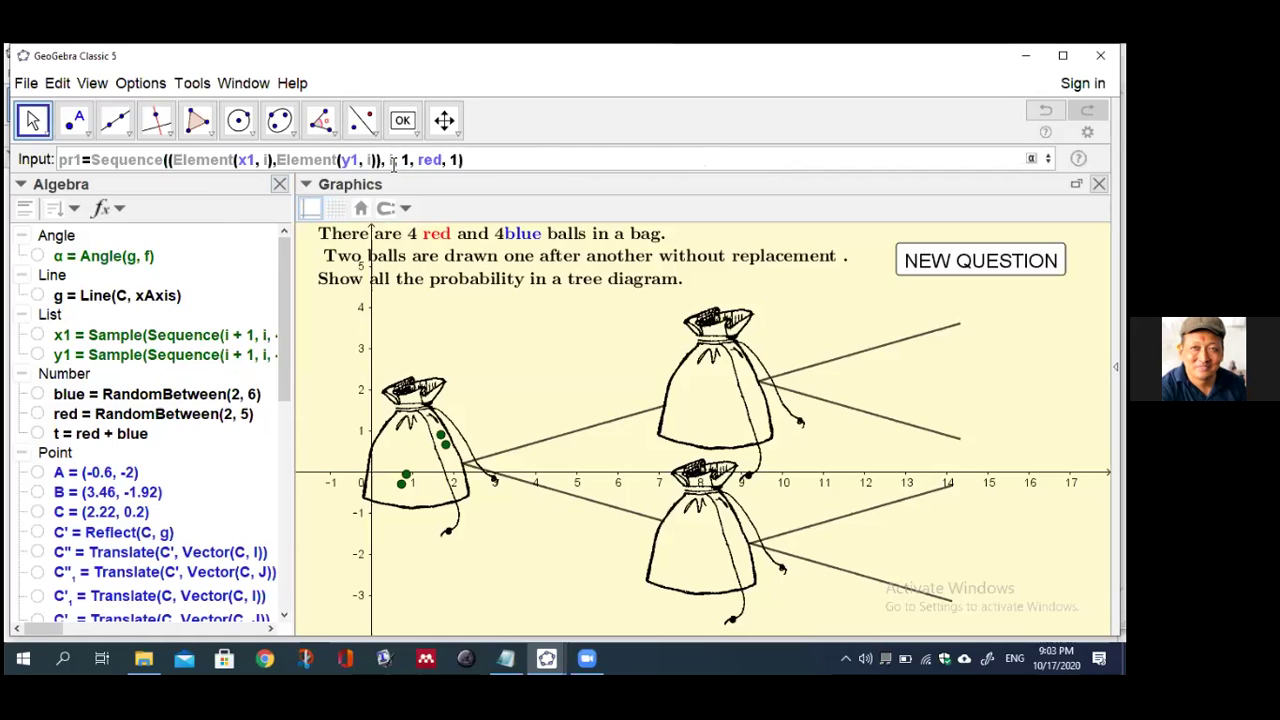
{"action": "key", "text": "Return"}
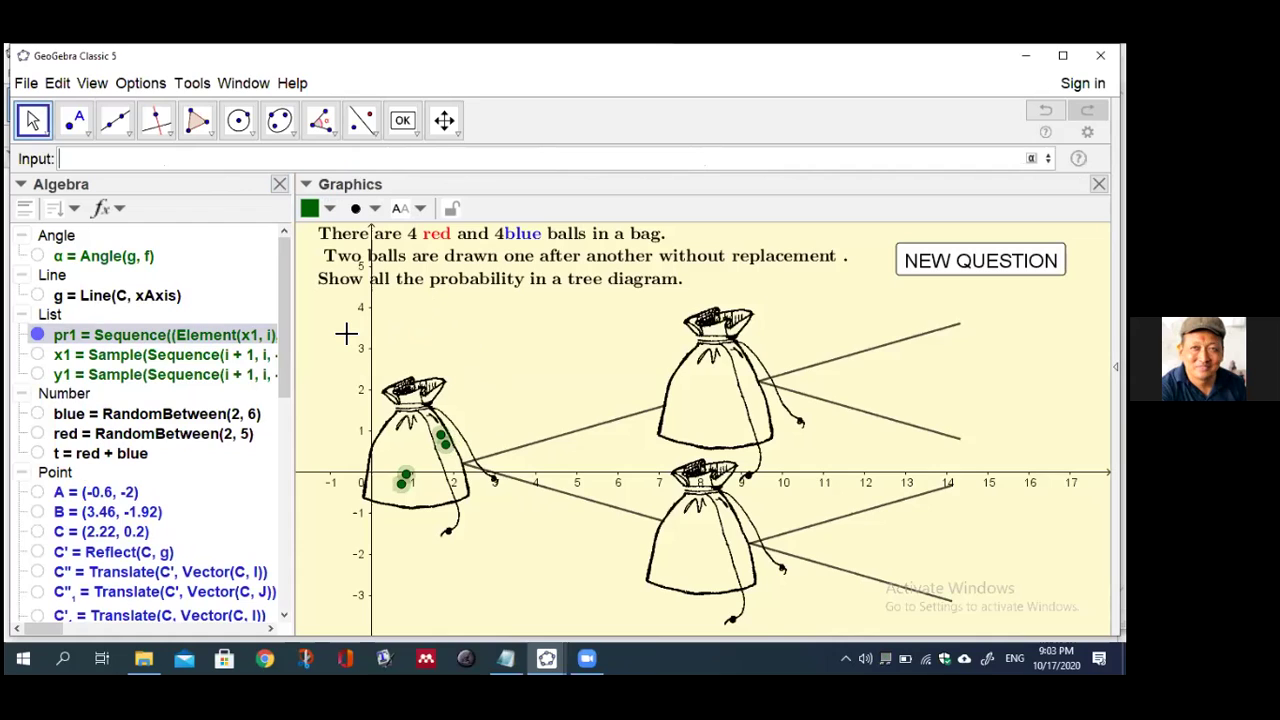
Color the pr1 points in the first bag red and enlarge their point size
{"action": "left_click", "coordinate": [331, 207]}
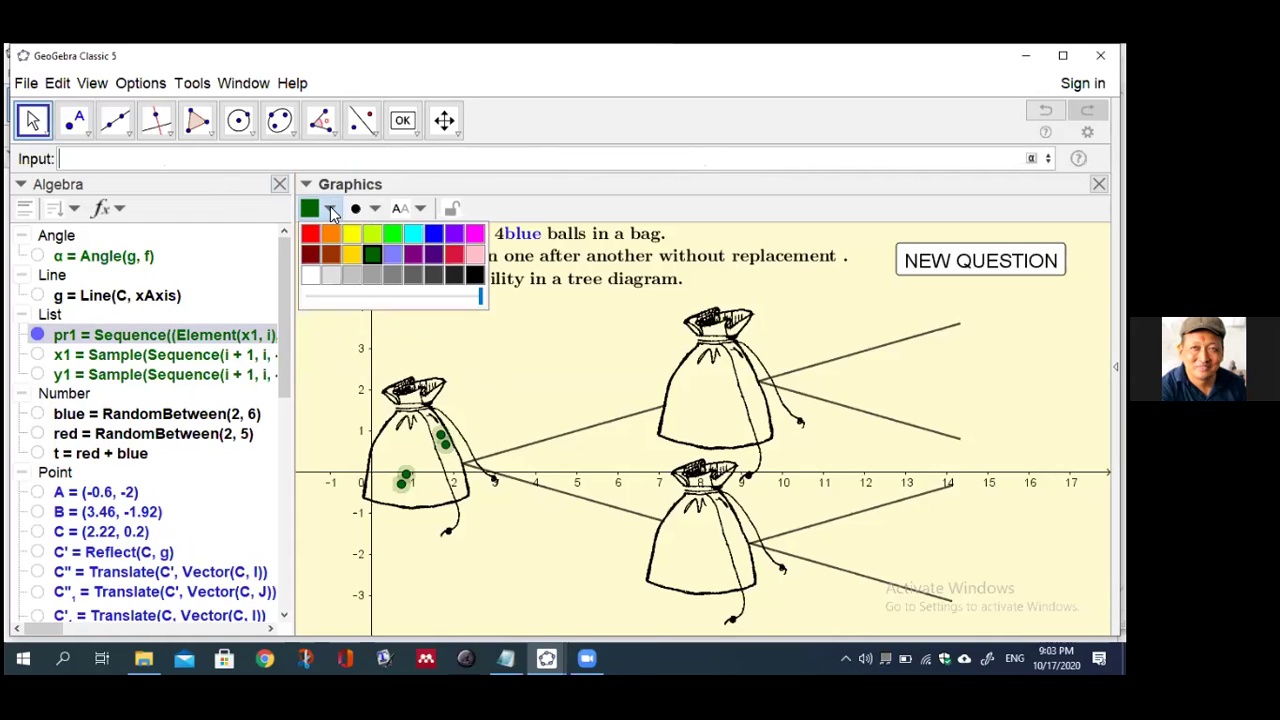
{"action": "left_click", "coordinate": [310, 236]}
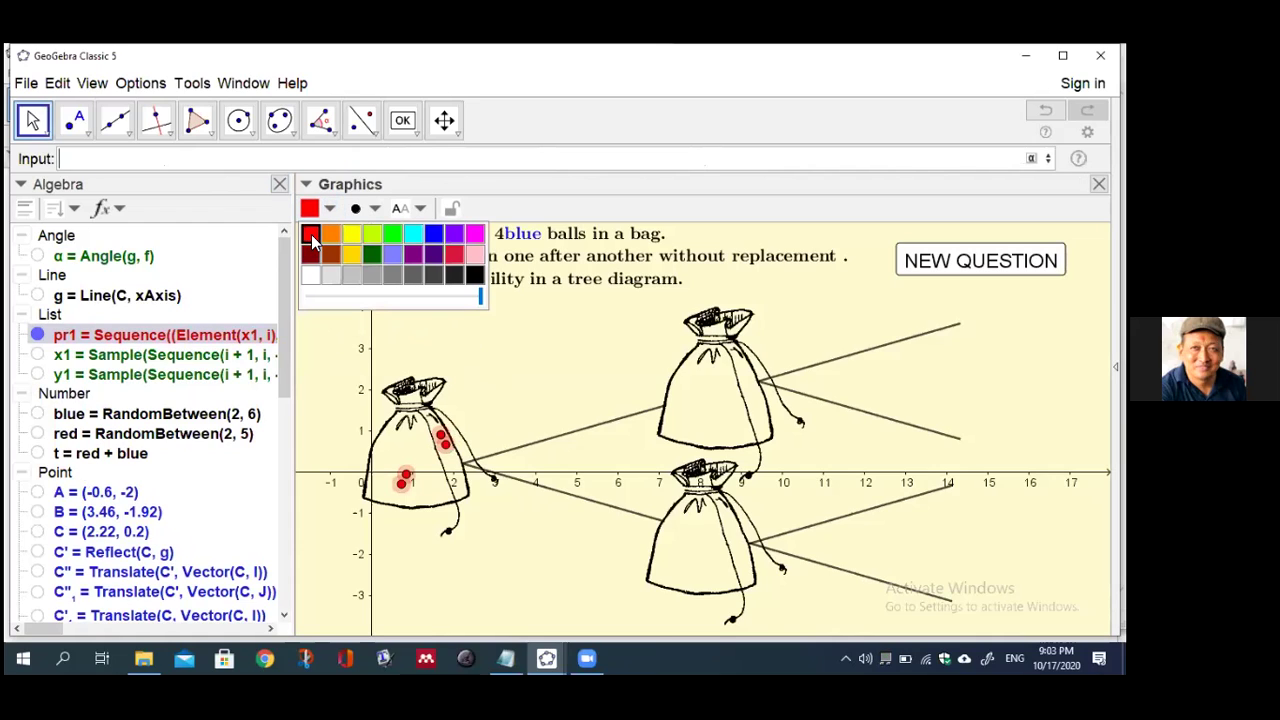
{"action": "left_click", "coordinate": [375, 209]}
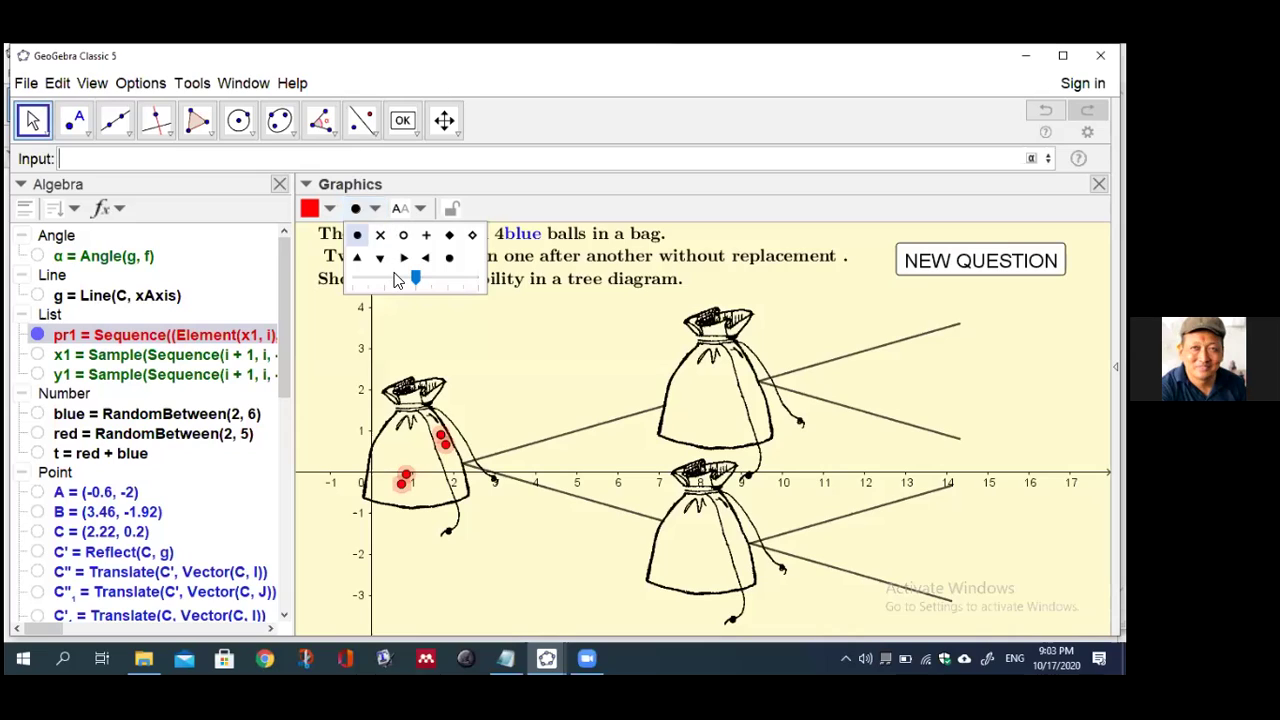
{"action": "left_click_drag", "start_coordinate": [415, 280], "coordinate": [447, 280]}
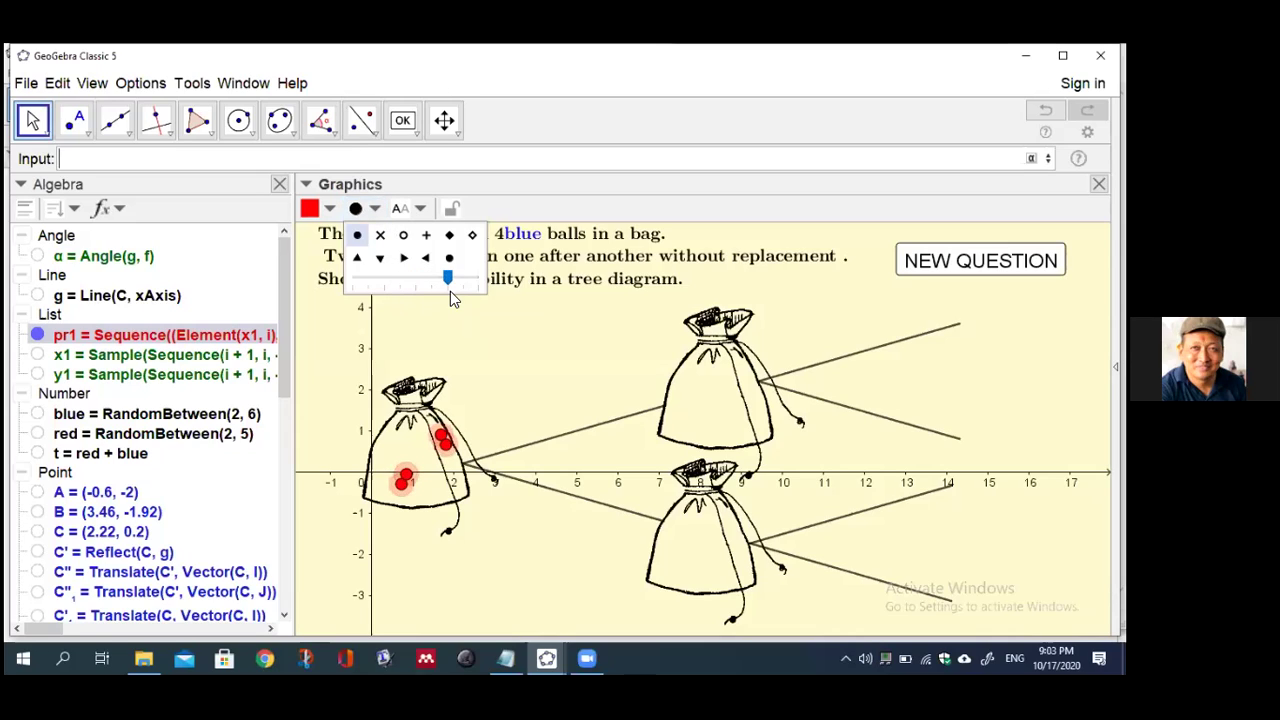
{"action": "left_click", "coordinate": [482, 389]}
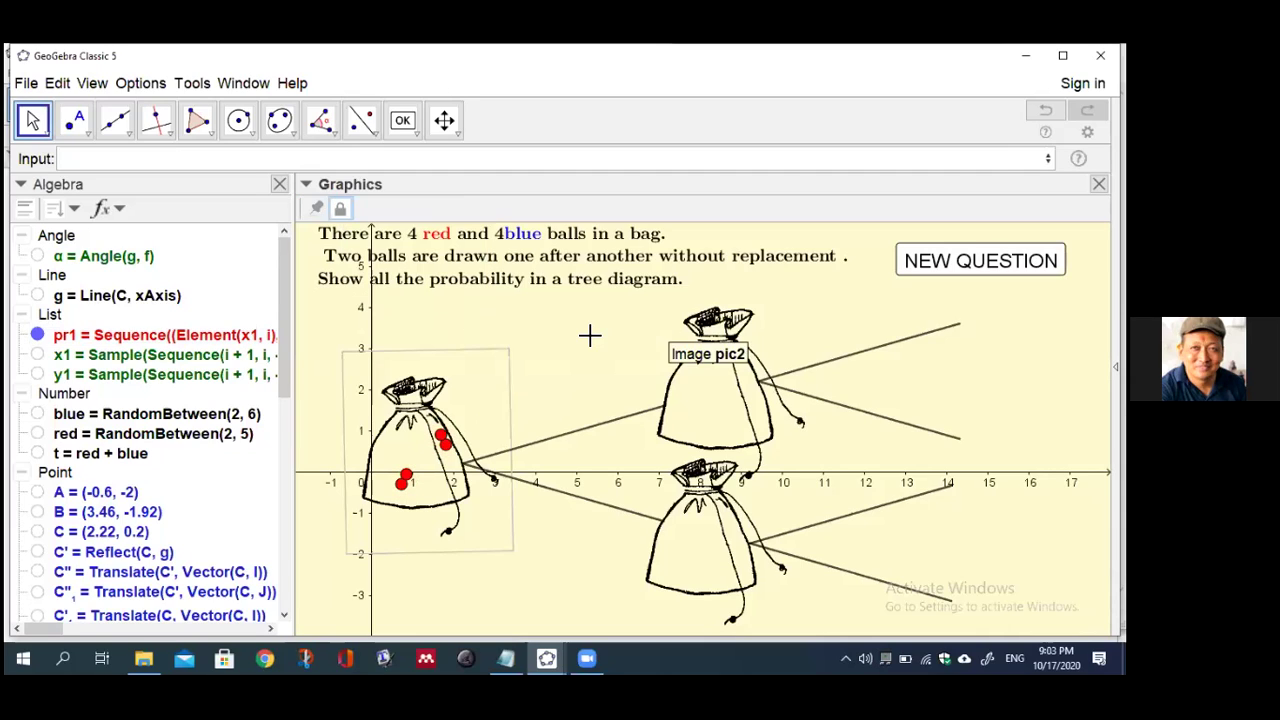
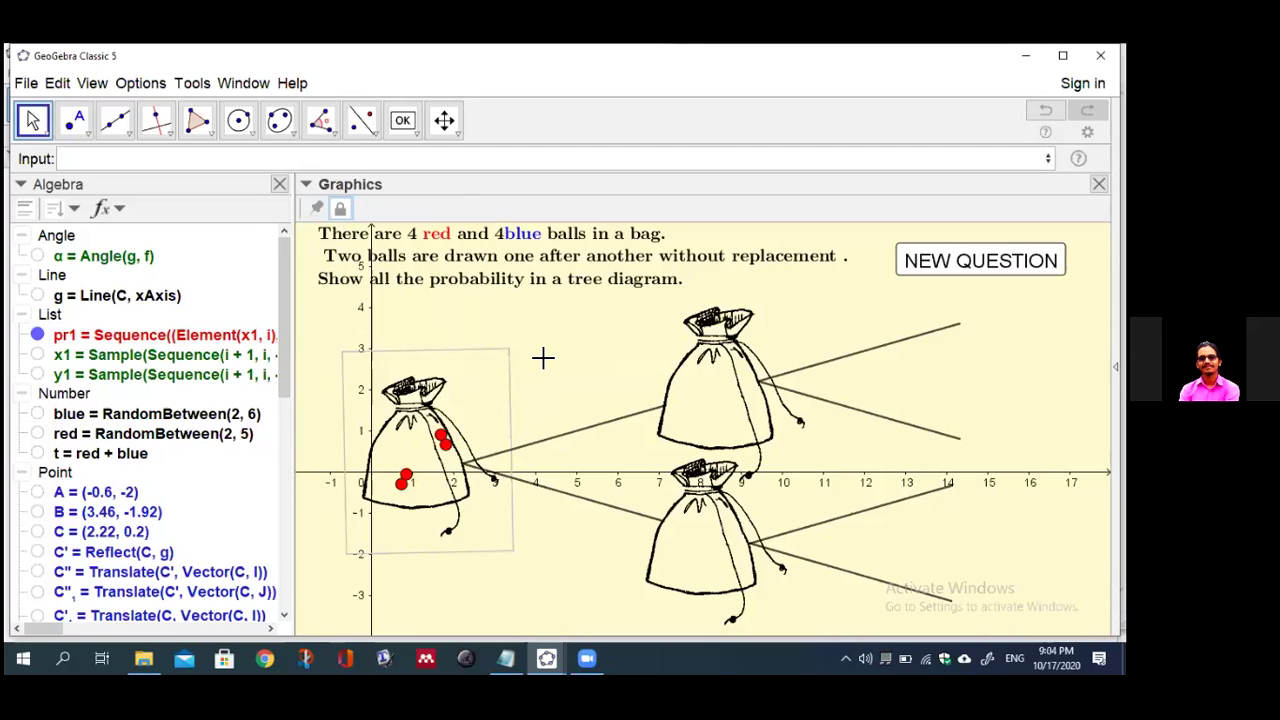
Begin a list x2 as a Sample with a replacement option, using a Sequence with expression, variable, start, end and increment as its list
{"action": "left_click", "coordinate": [86, 157]}
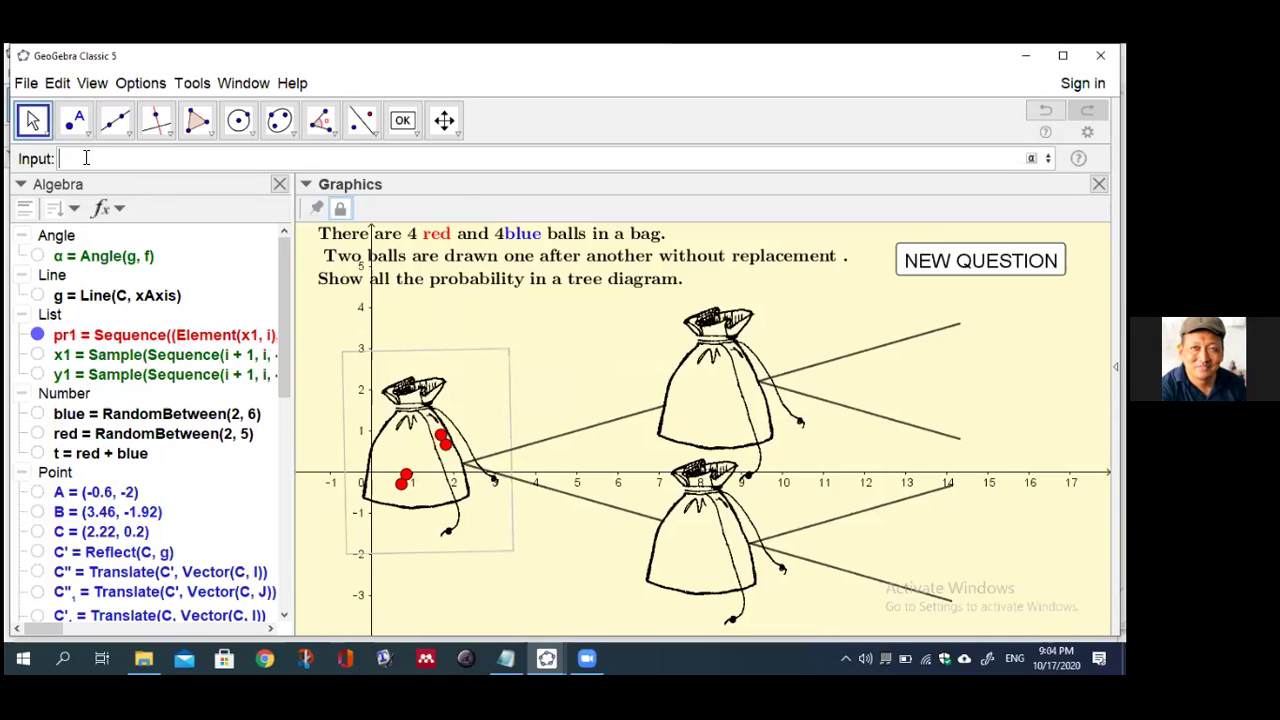
{"action": "type", "text": "x2="}
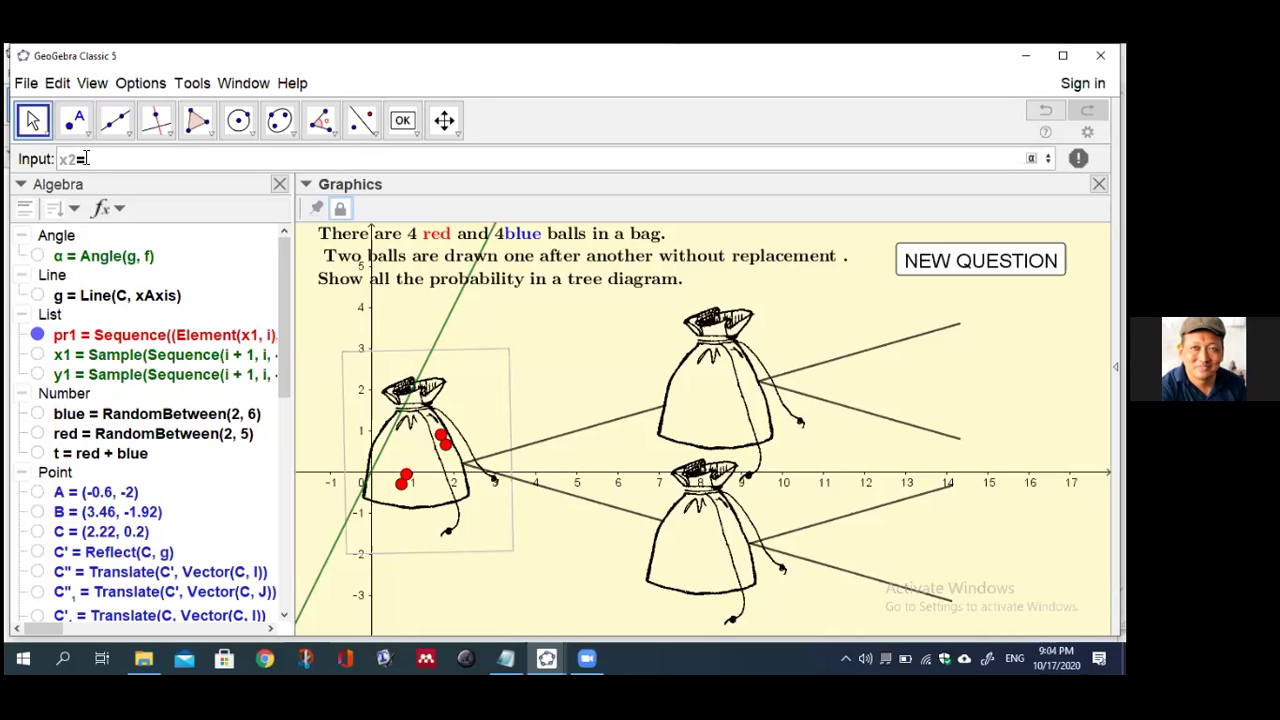
{"action": "type", "text": "sam"}
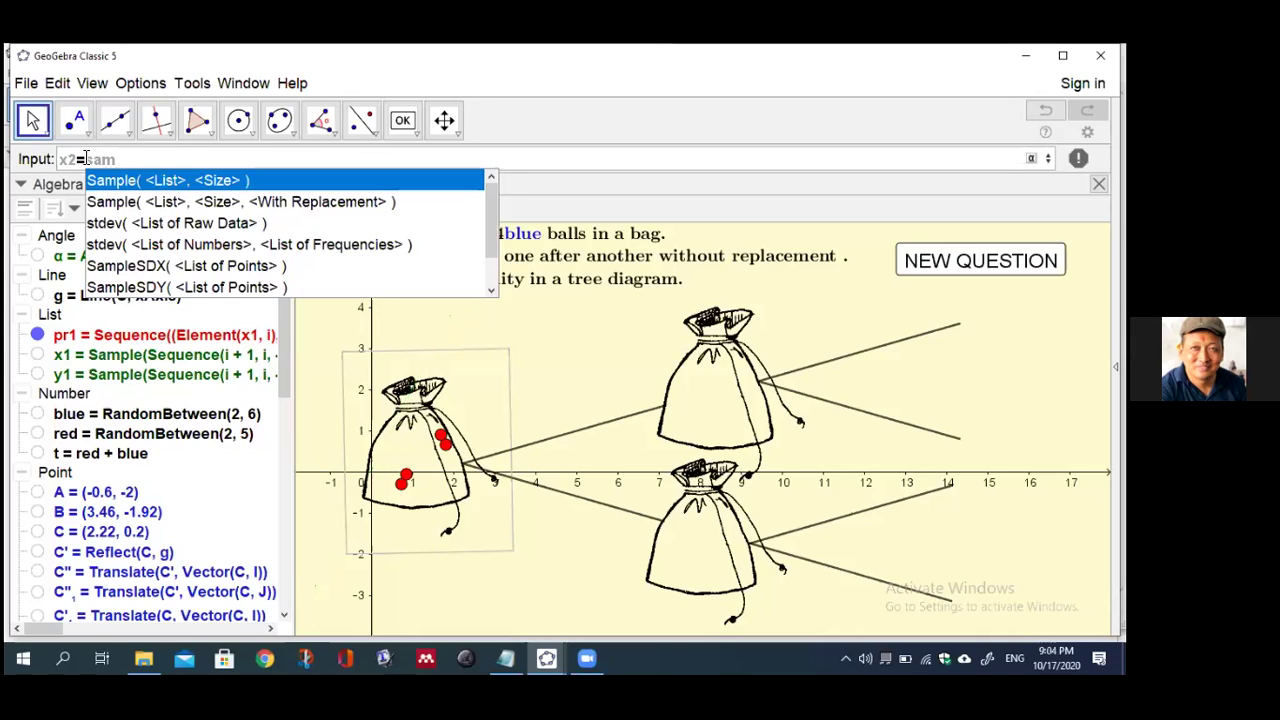
{"action": "left_click", "coordinate": [139, 202]}
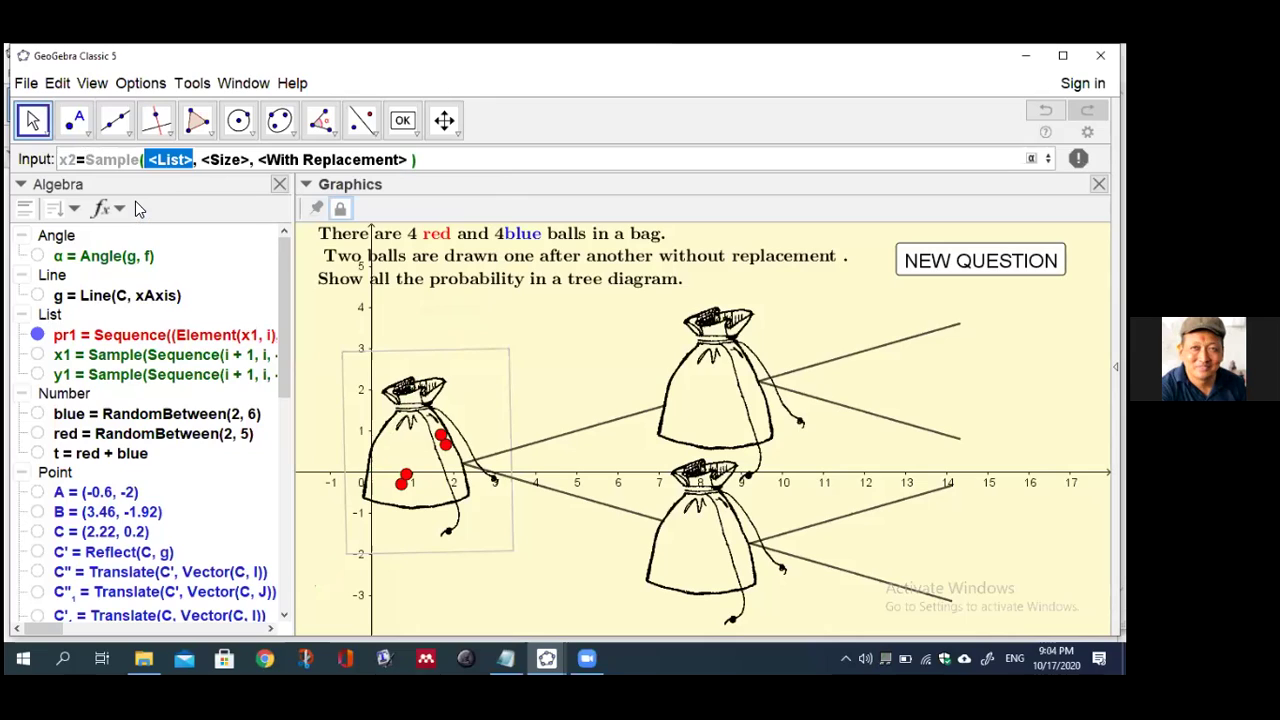
{"action": "type", "text": "seq"}
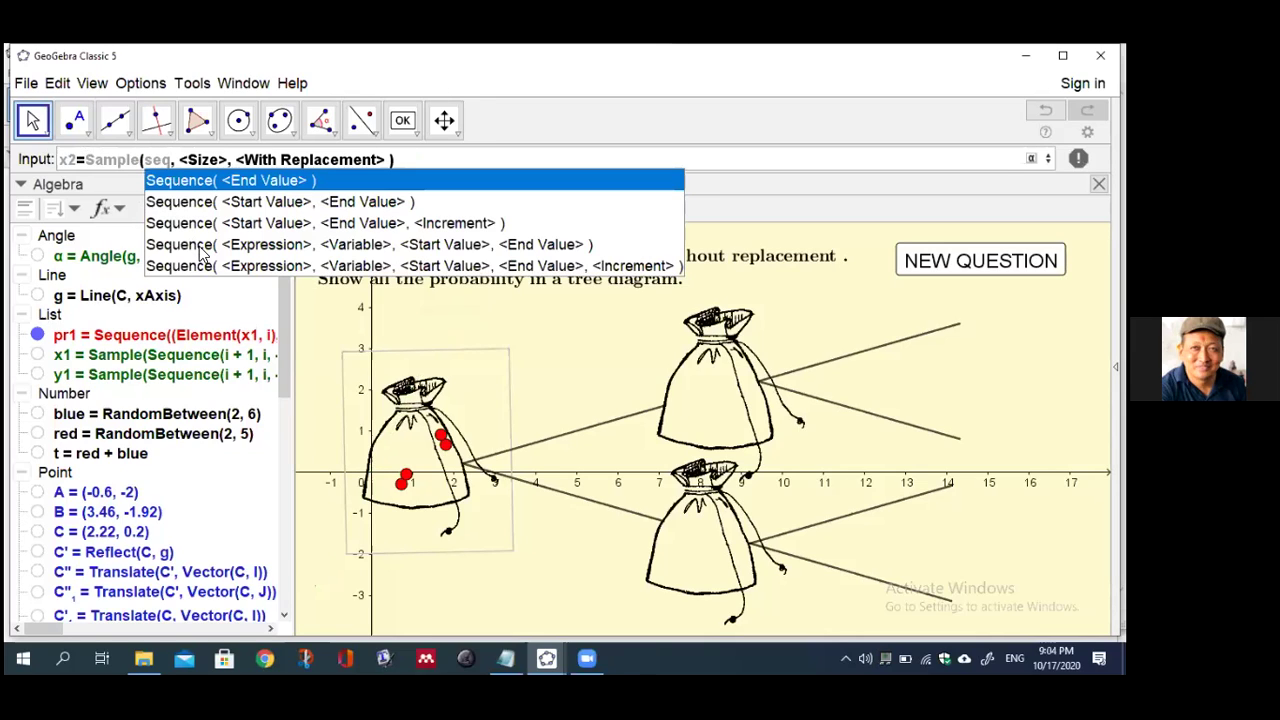
{"action": "left_click", "coordinate": [211, 266]}
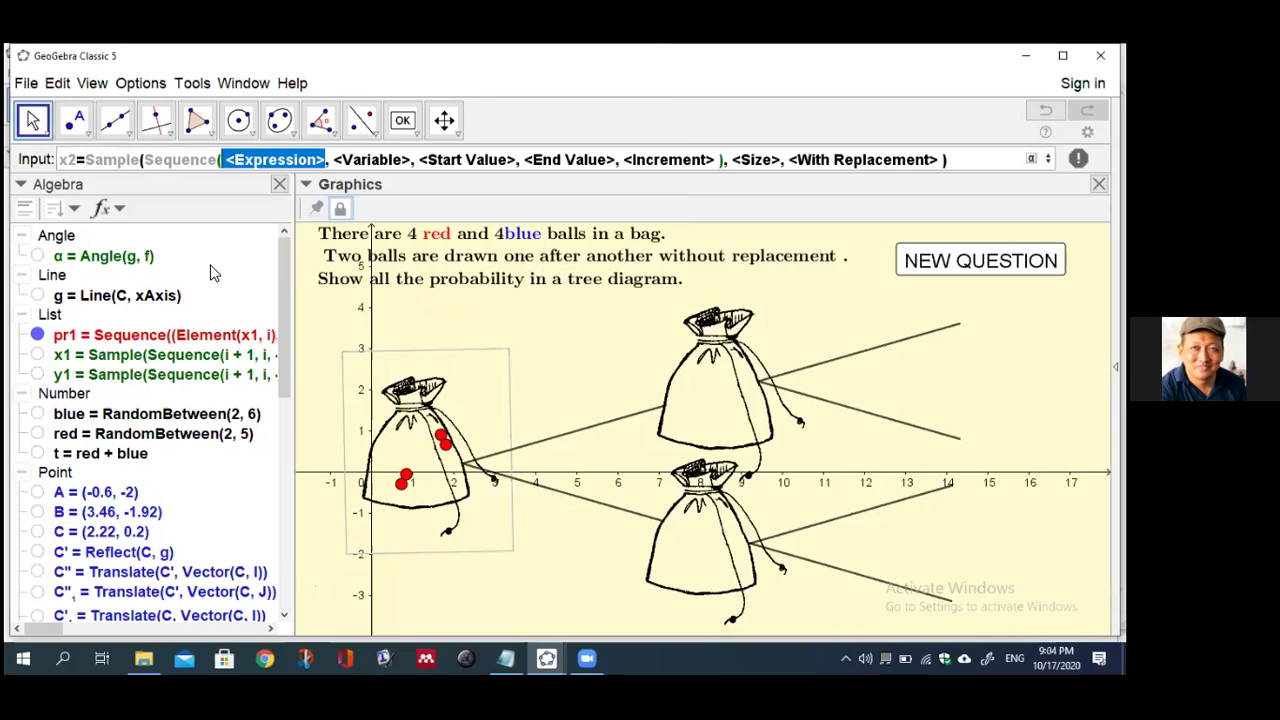
Set the expression of x2's Sequence to i+1 and its variable to i
{"action": "key", "text": "BackSpace"}
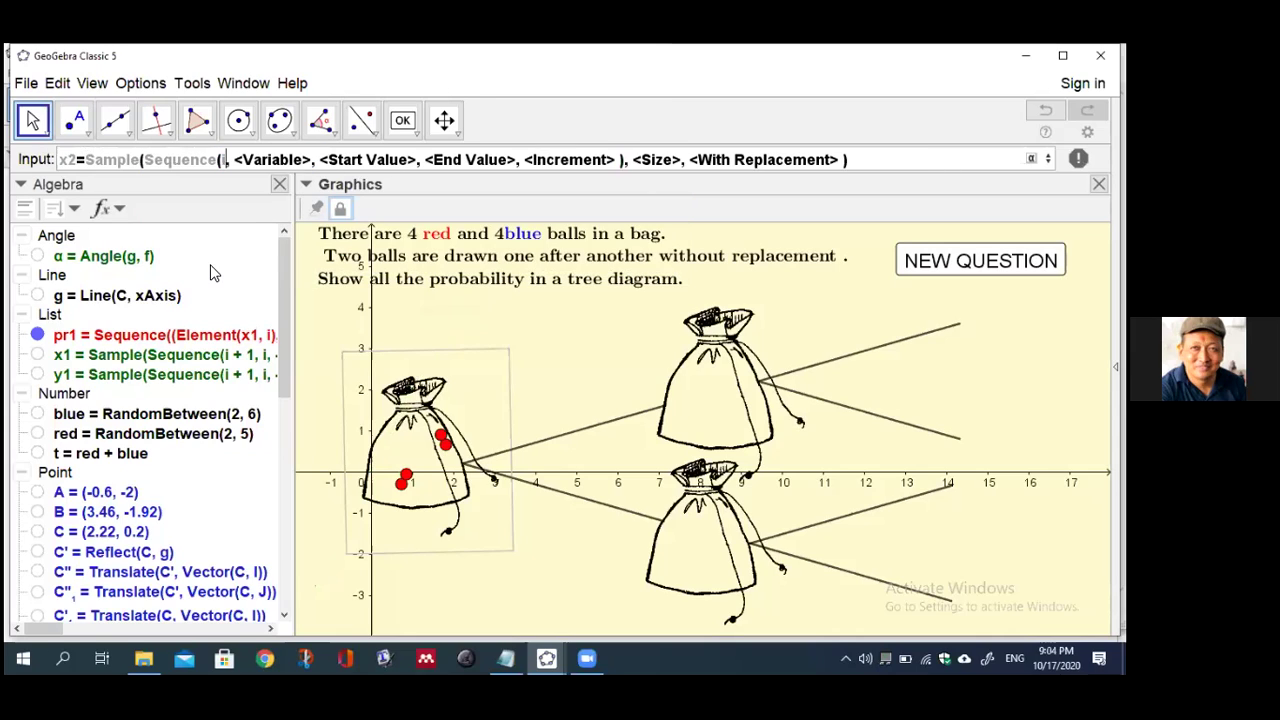
{"action": "type", "text": "i+1"}
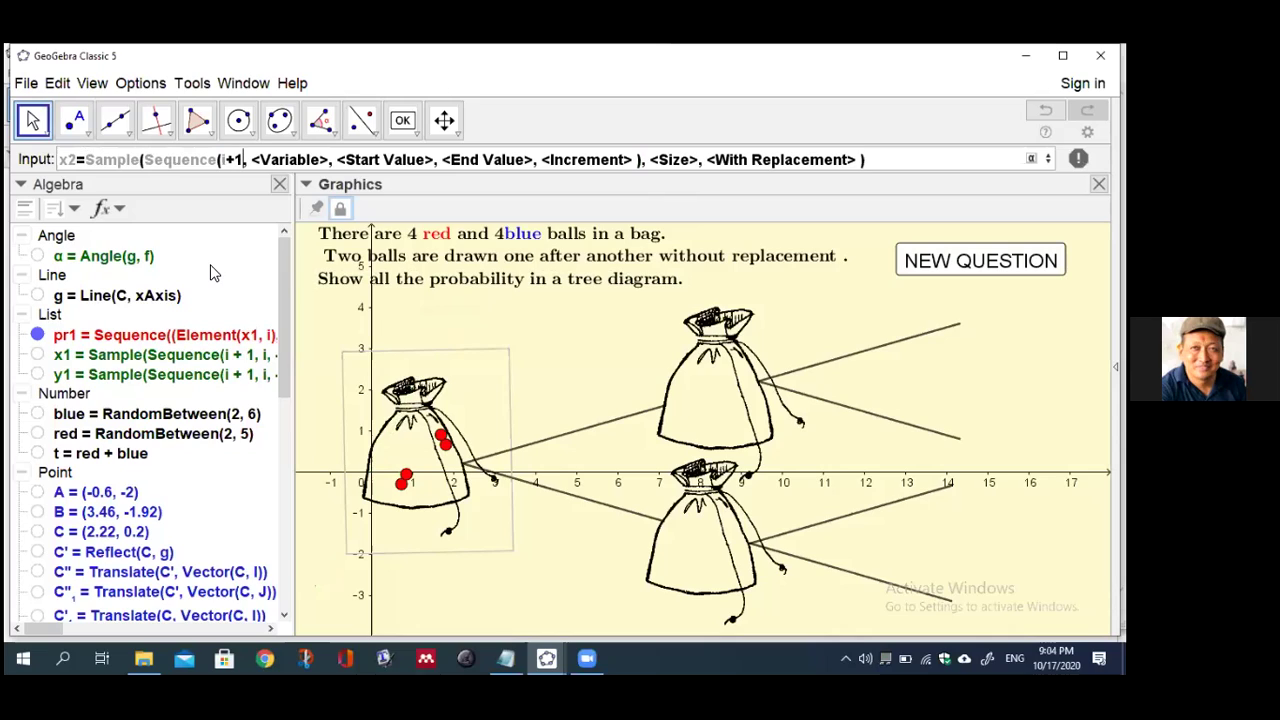
{"action": "key", "text": "Tab"}
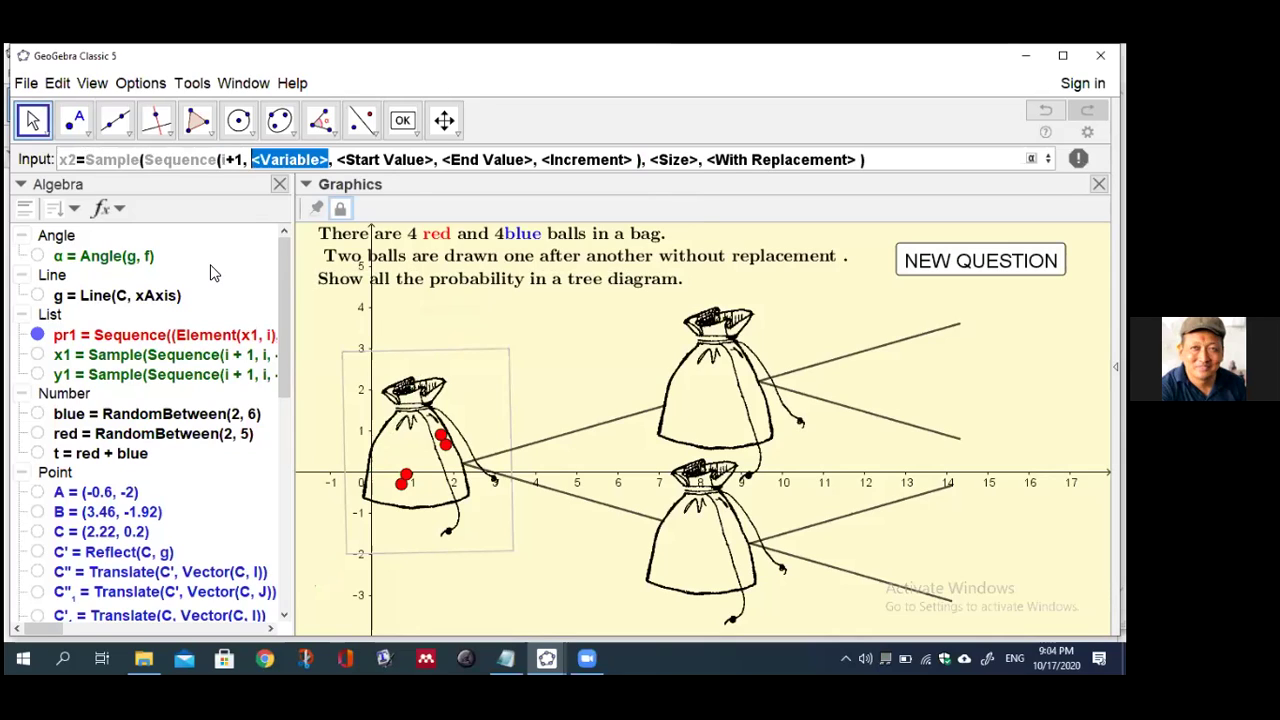
{"action": "key", "text": "BackSpace"}
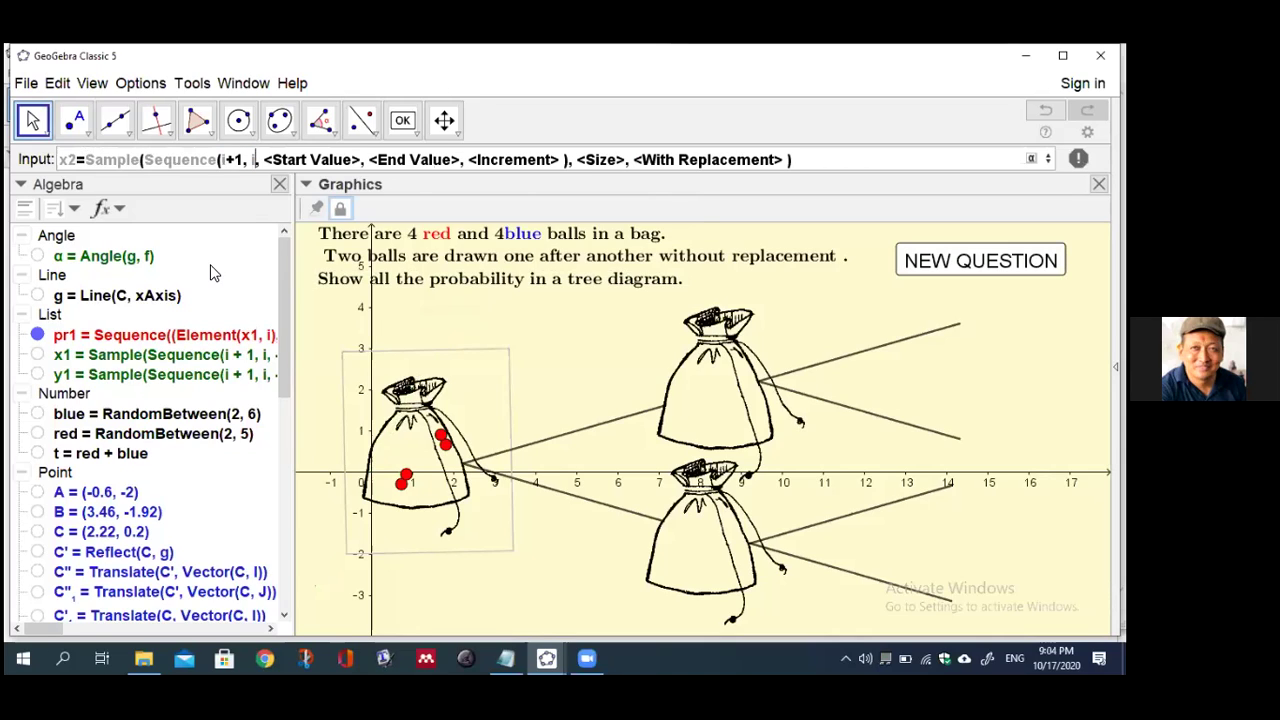
{"action": "type", "text": "i"}
Set the start value of x2's Sequence to -0.5, its end value to 1 and its increment to 0.15
{"action": "key", "text": "Tab"}
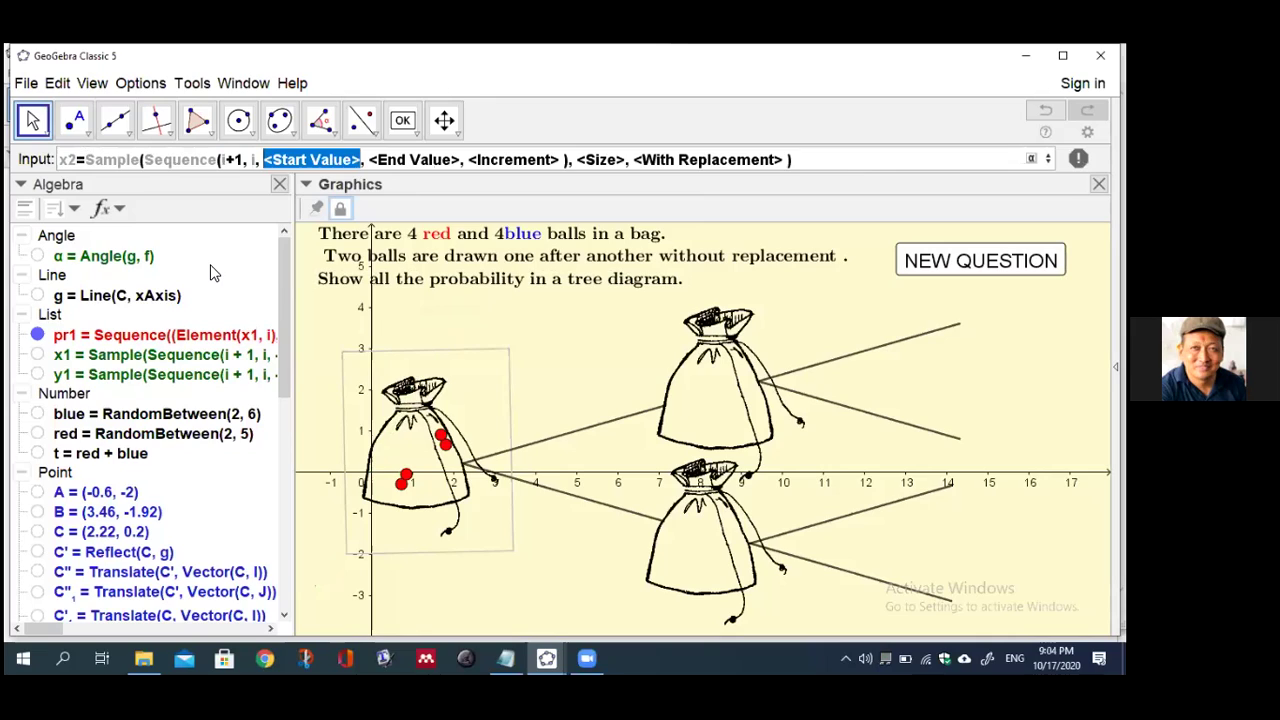
{"action": "type", "text": "-0.5"}
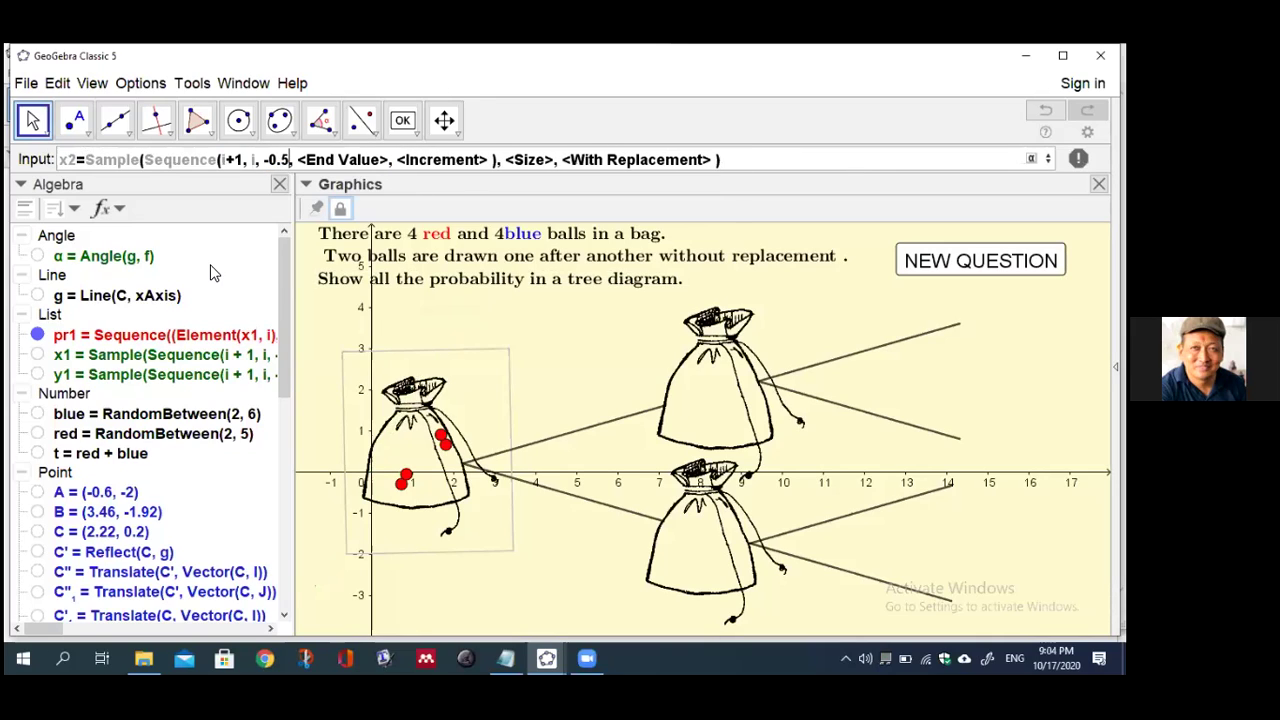
{"action": "key", "text": "Tab"}
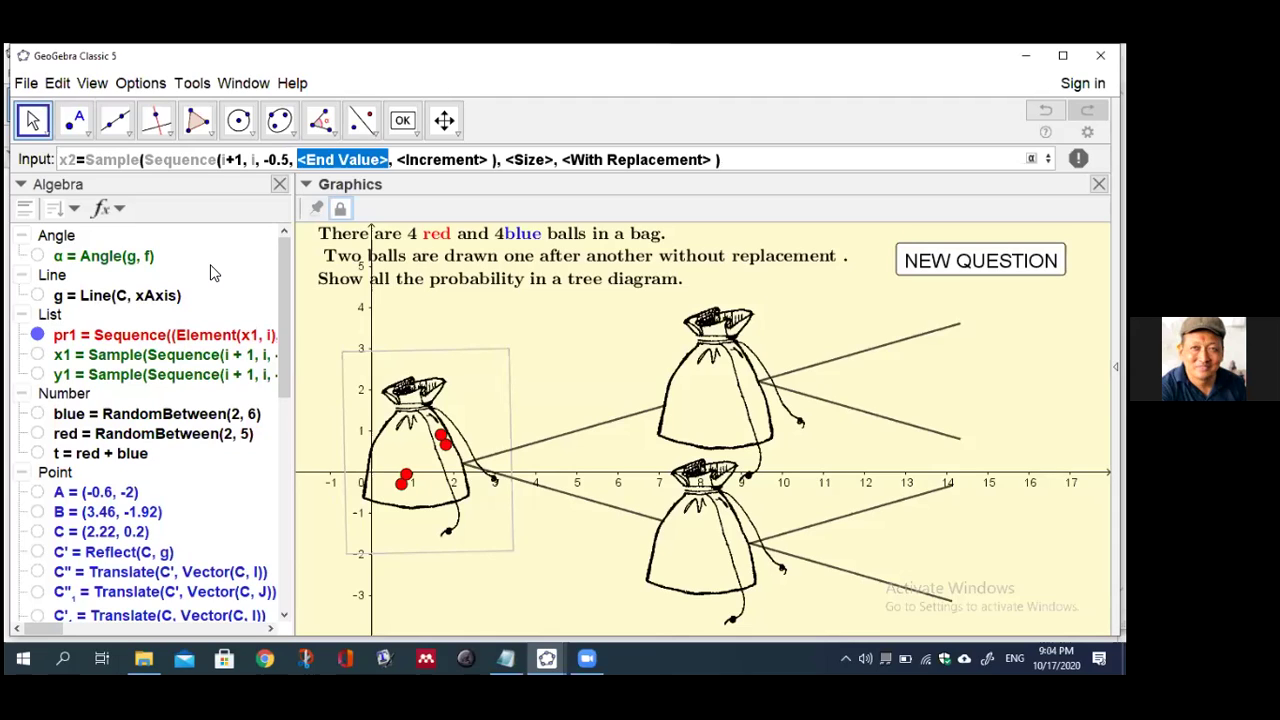
{"action": "type", "text": "1.1"}
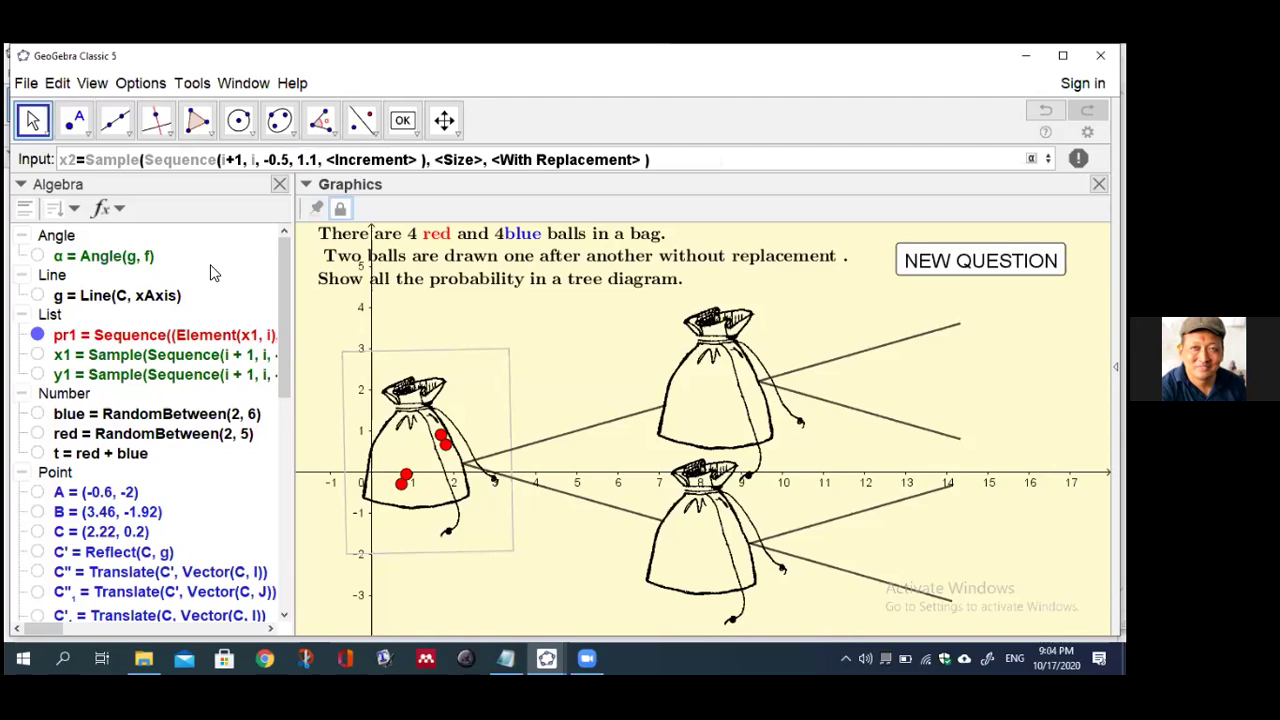
{"action": "key", "text": "BackSpace"}
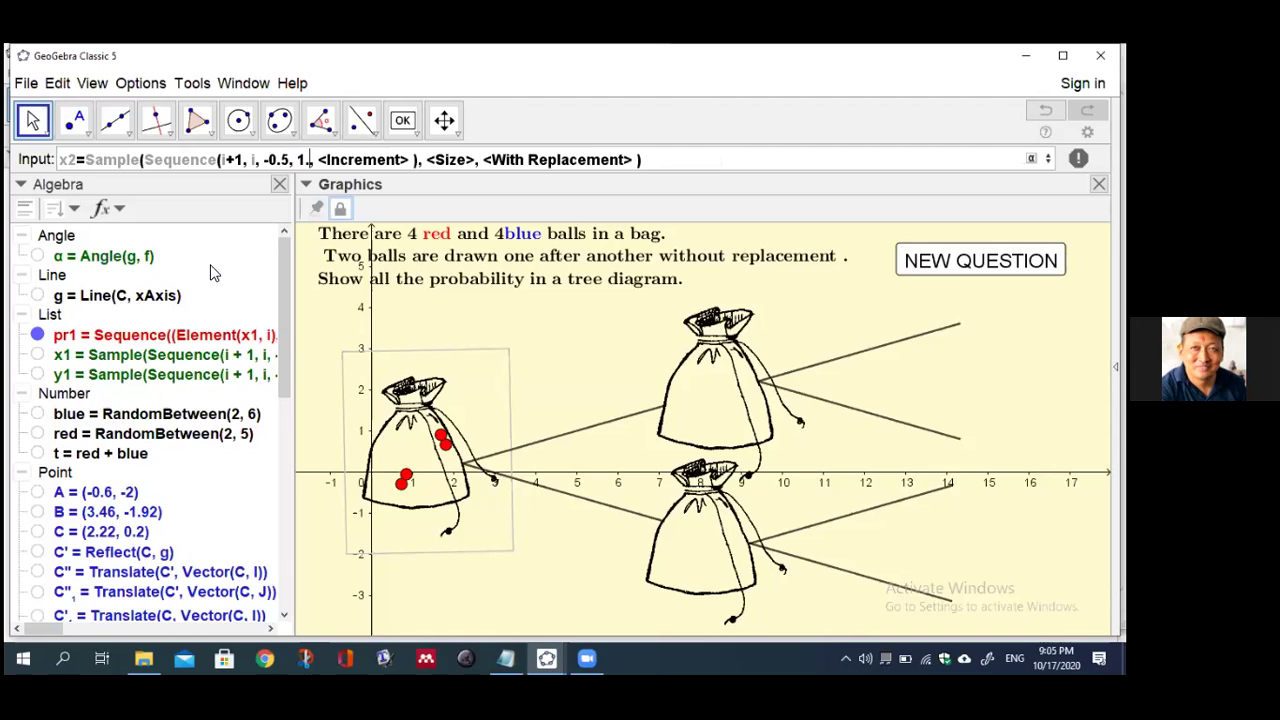
{"action": "key", "text": "BackSpace"}
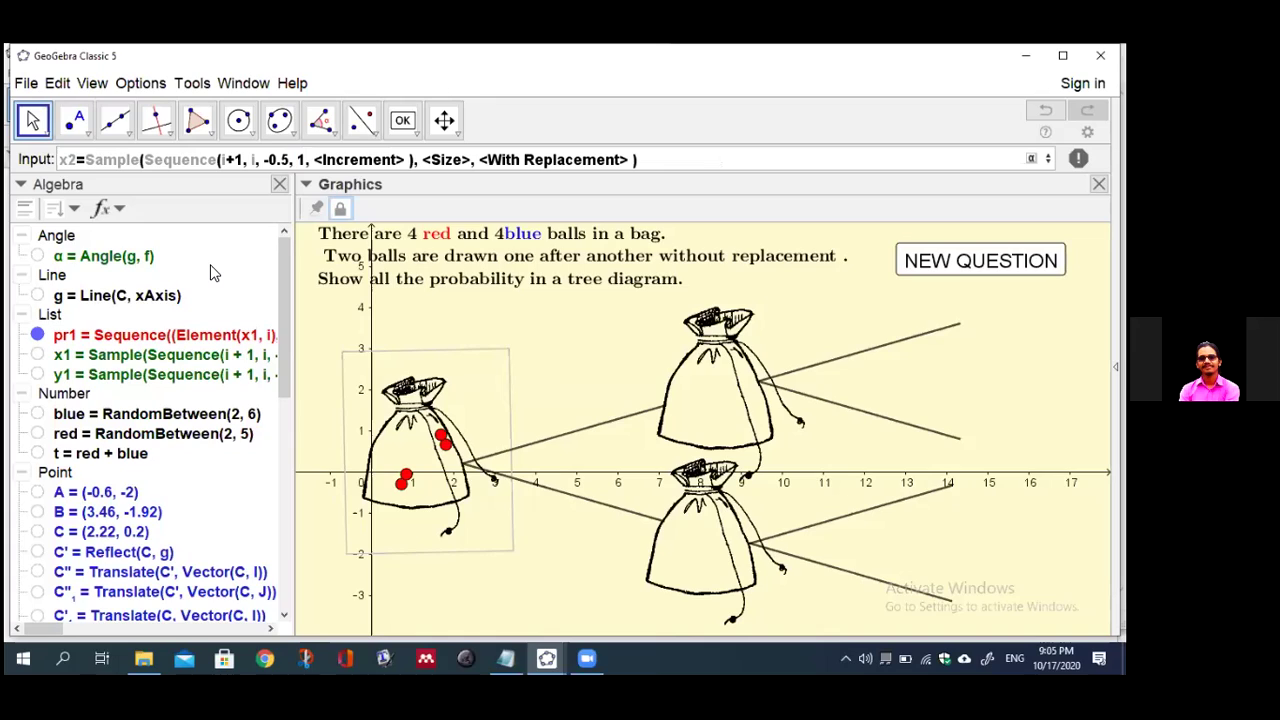
{"action": "key", "text": "Tab"}
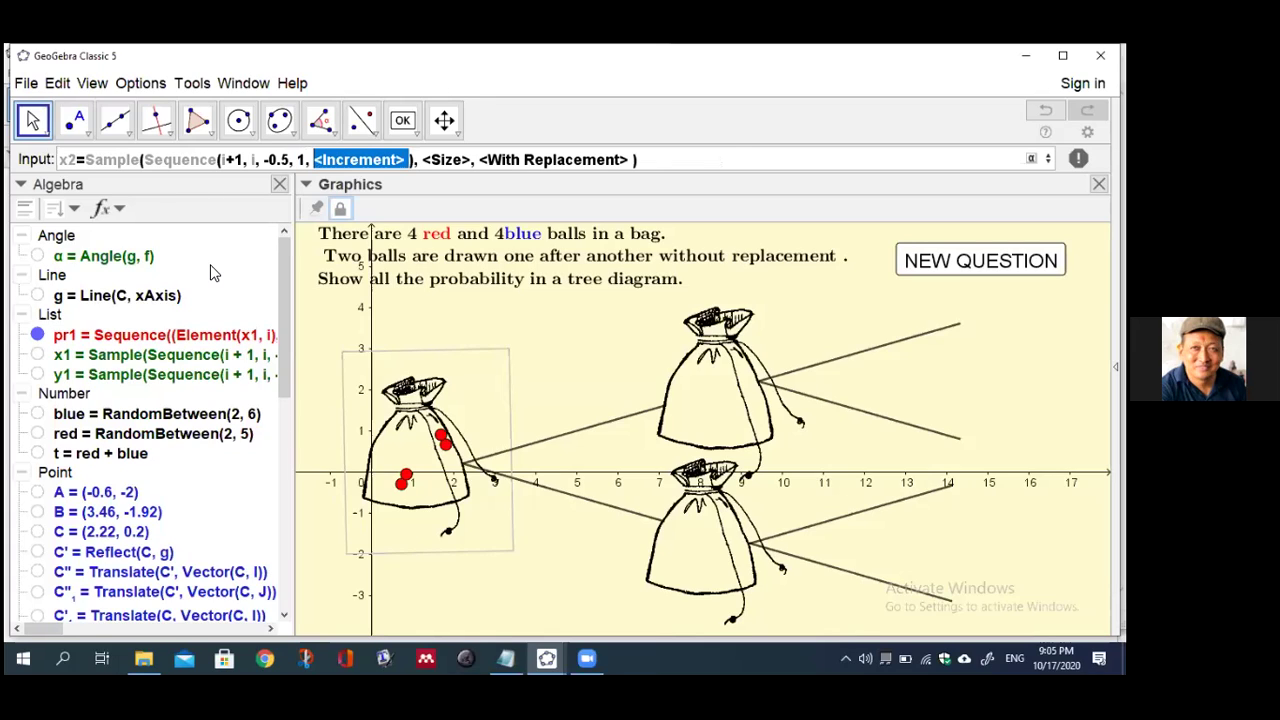
{"action": "type", "text": "0."}
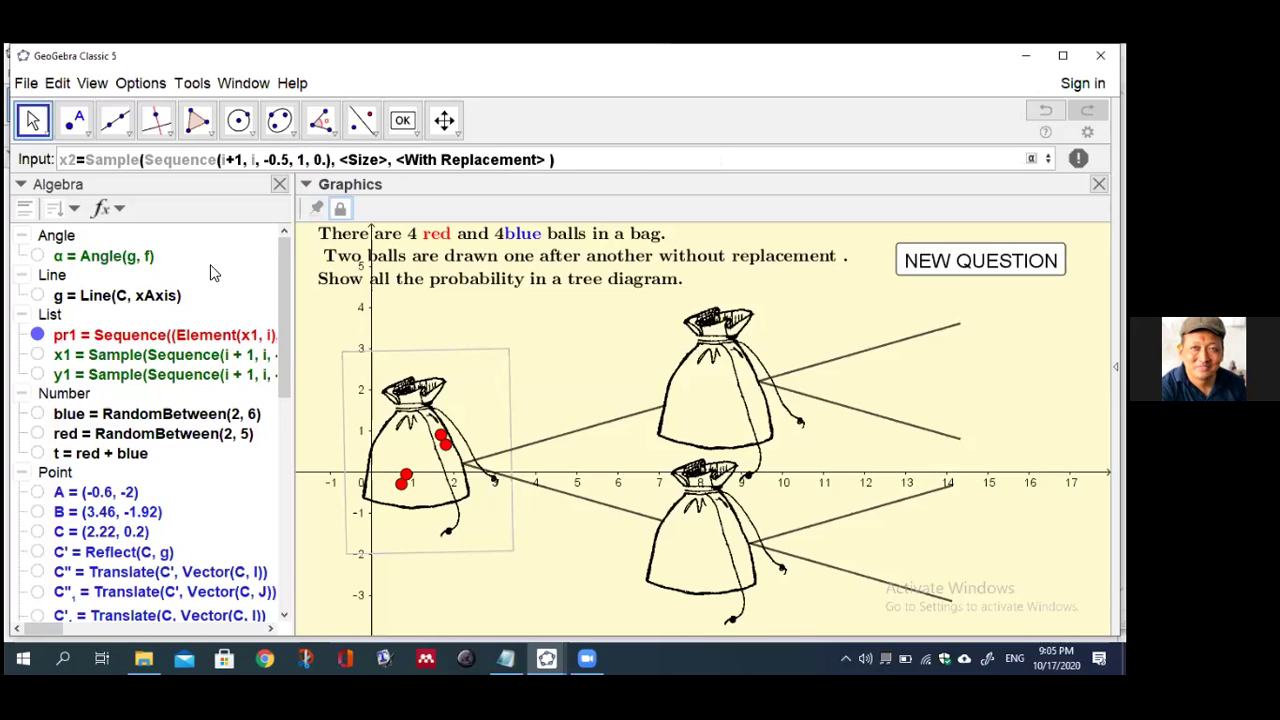
{"action": "type", "text": "15"}
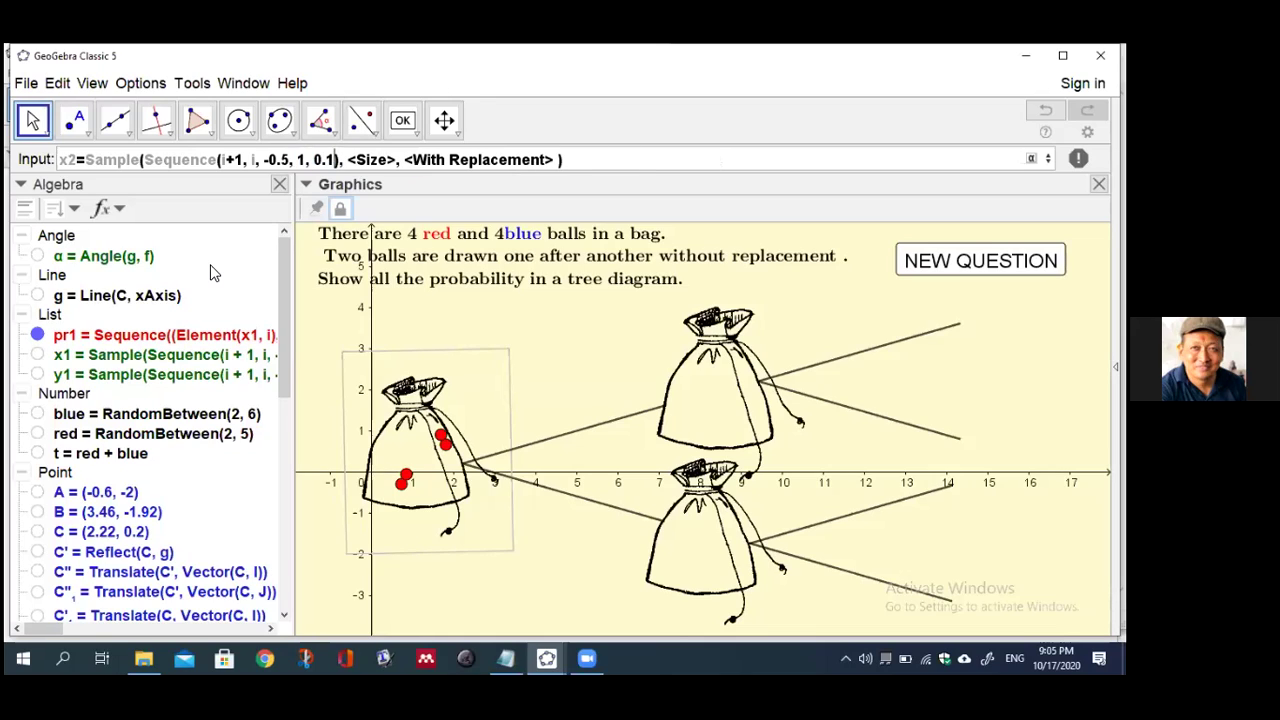
Set x2's sample size to blue and its replacement option to false, and create the list
{"action": "key", "text": "Tab"}
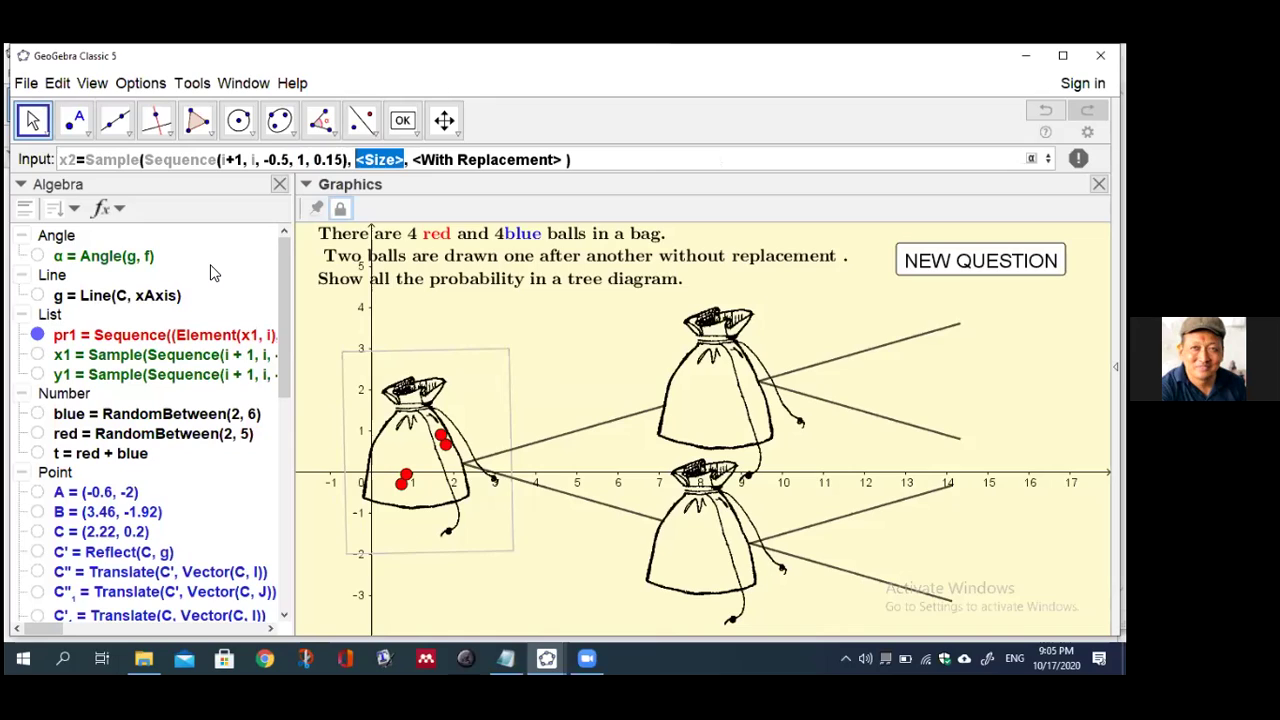
{"action": "type", "text": "blue"}
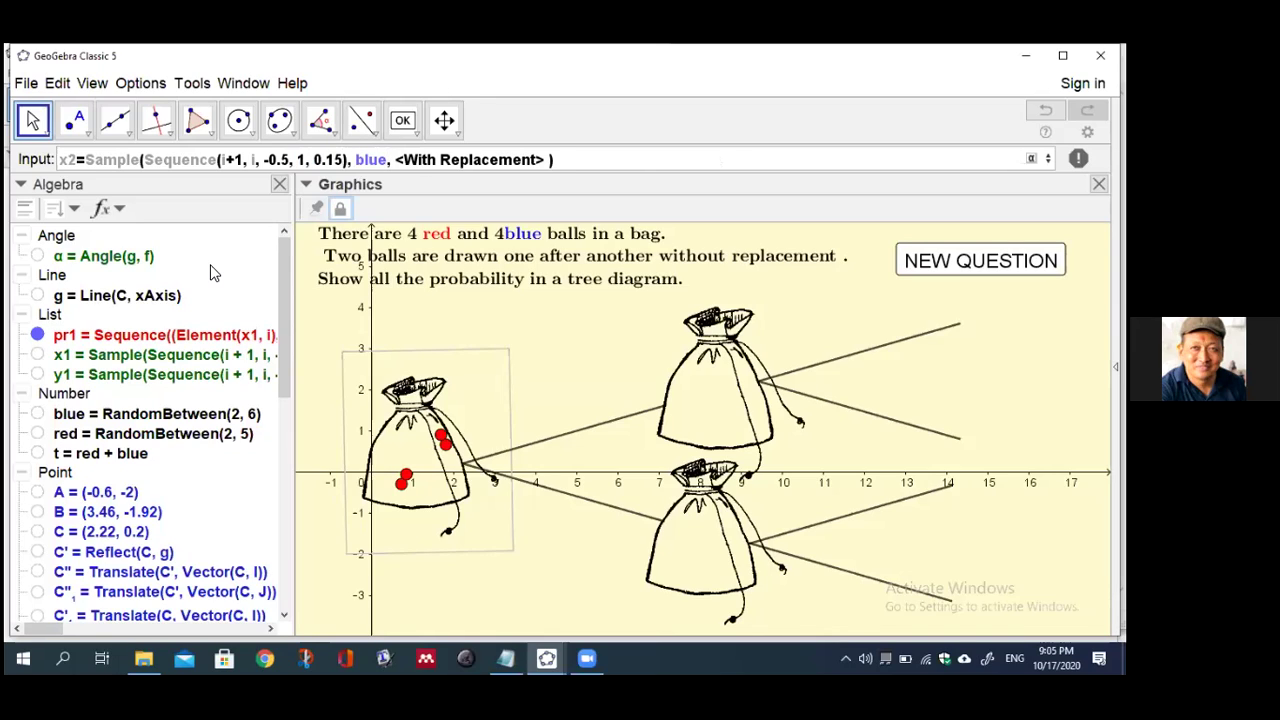
{"action": "key", "text": "Tab"}
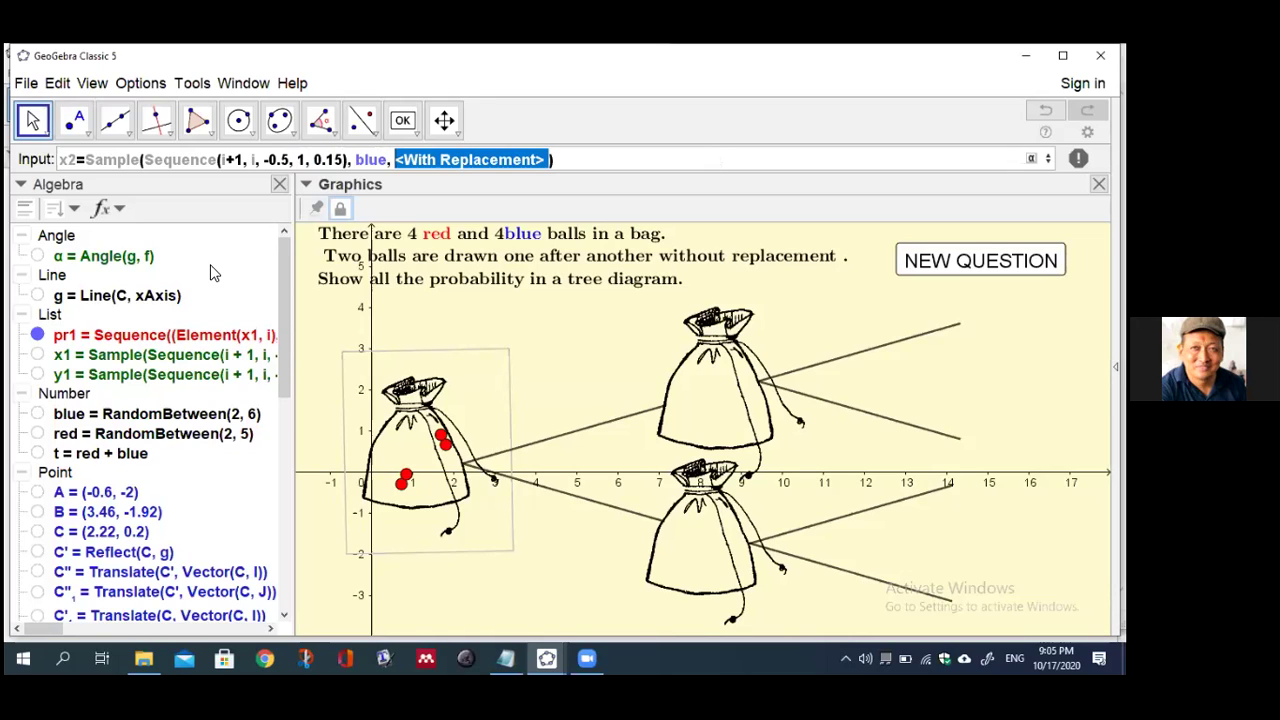
{"action": "type", "text": "false"}
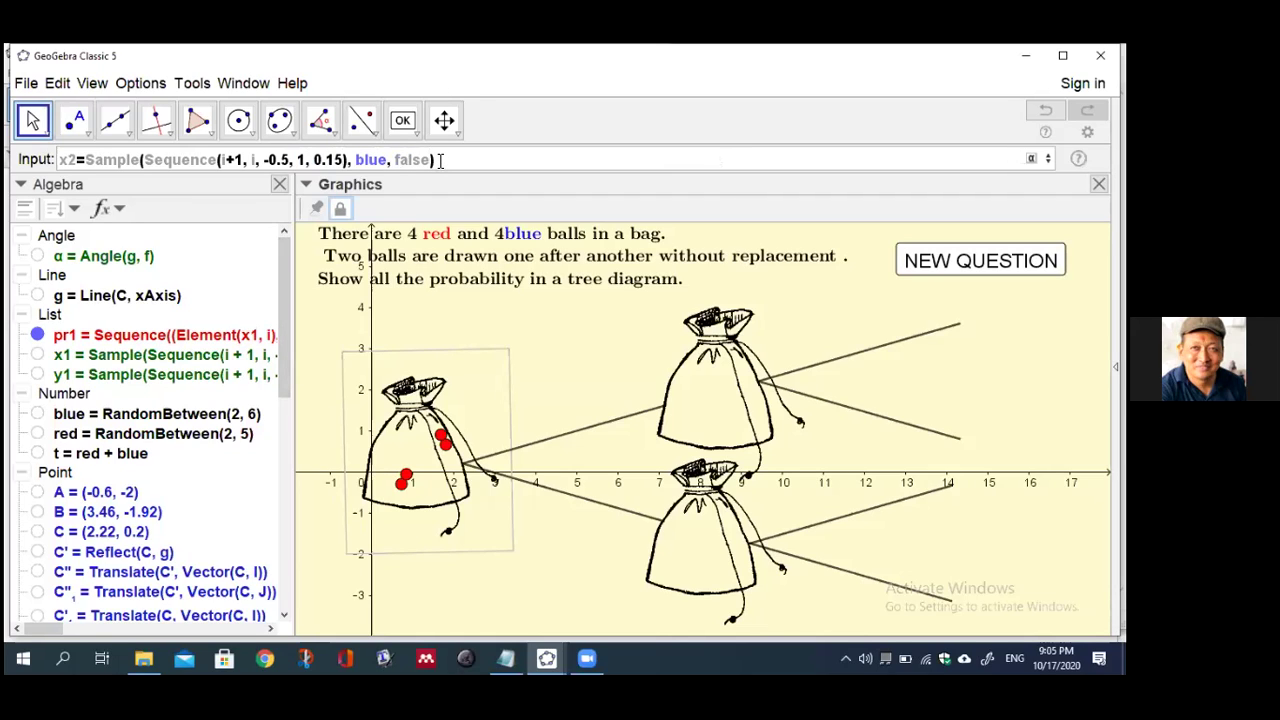
{"action": "left_click_drag", "start_coordinate": [439, 160], "coordinate": [62, 167]}
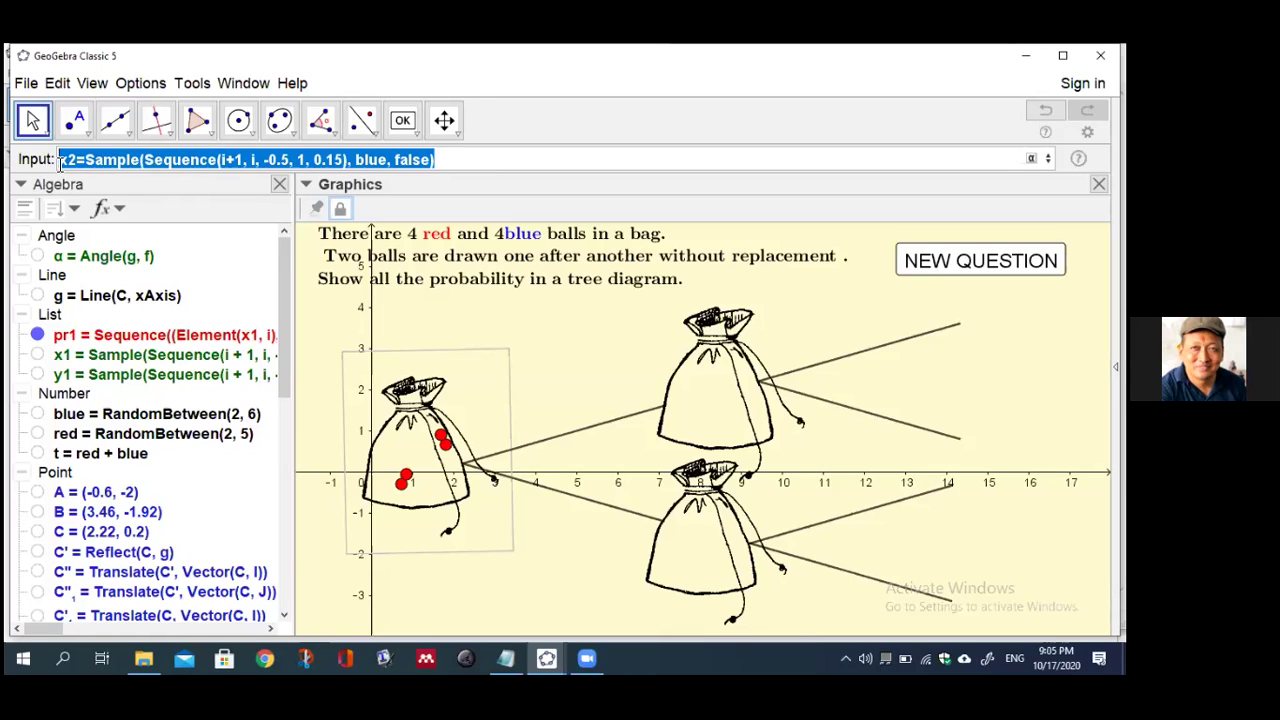
{"action": "left_click", "coordinate": [459, 158]}
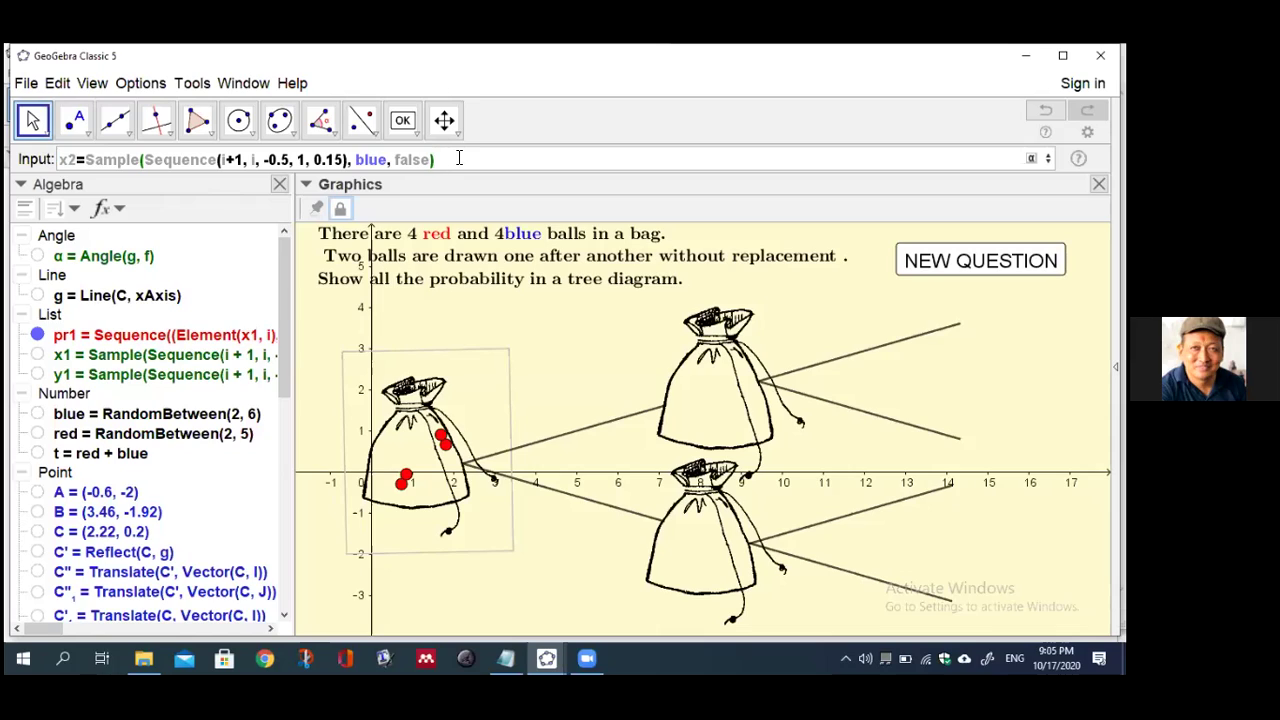
{"action": "key", "text": "Return"}
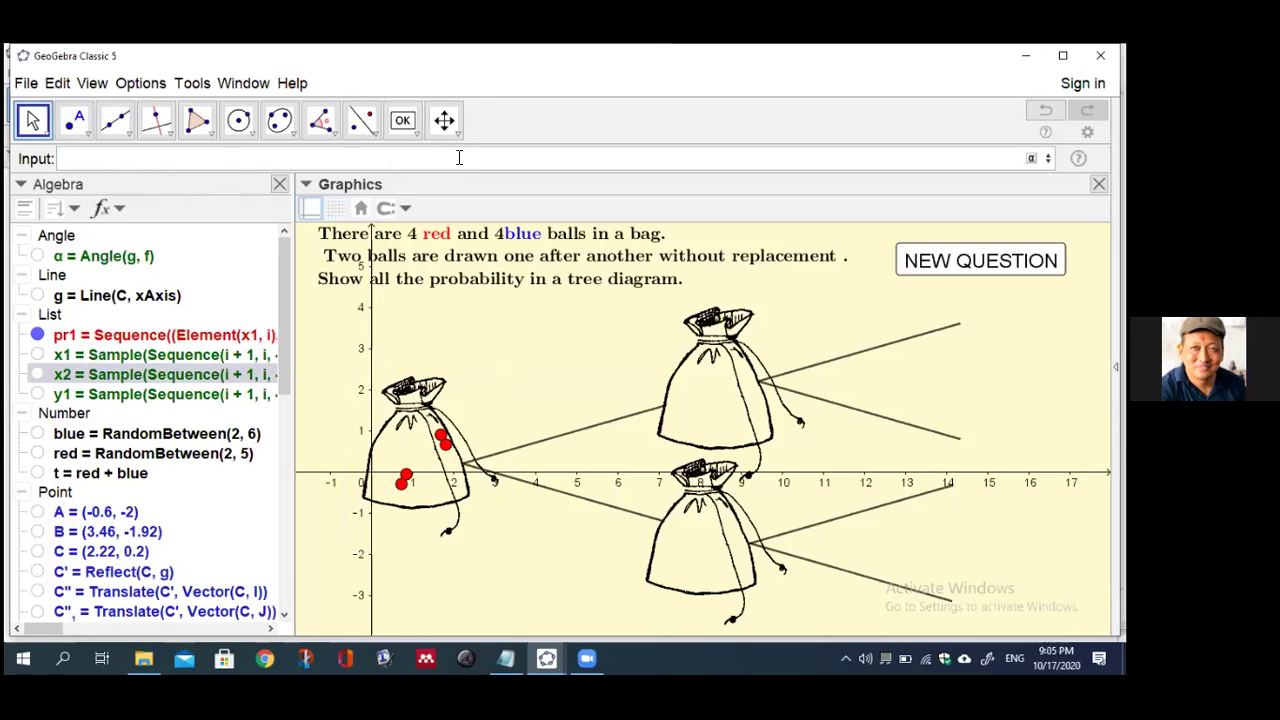
Begin a list y2 as a Sample with a replacement option, using a Sequence with expression, variable, start, end and increment as its list
{"action": "type", "text": "y2=sam"}
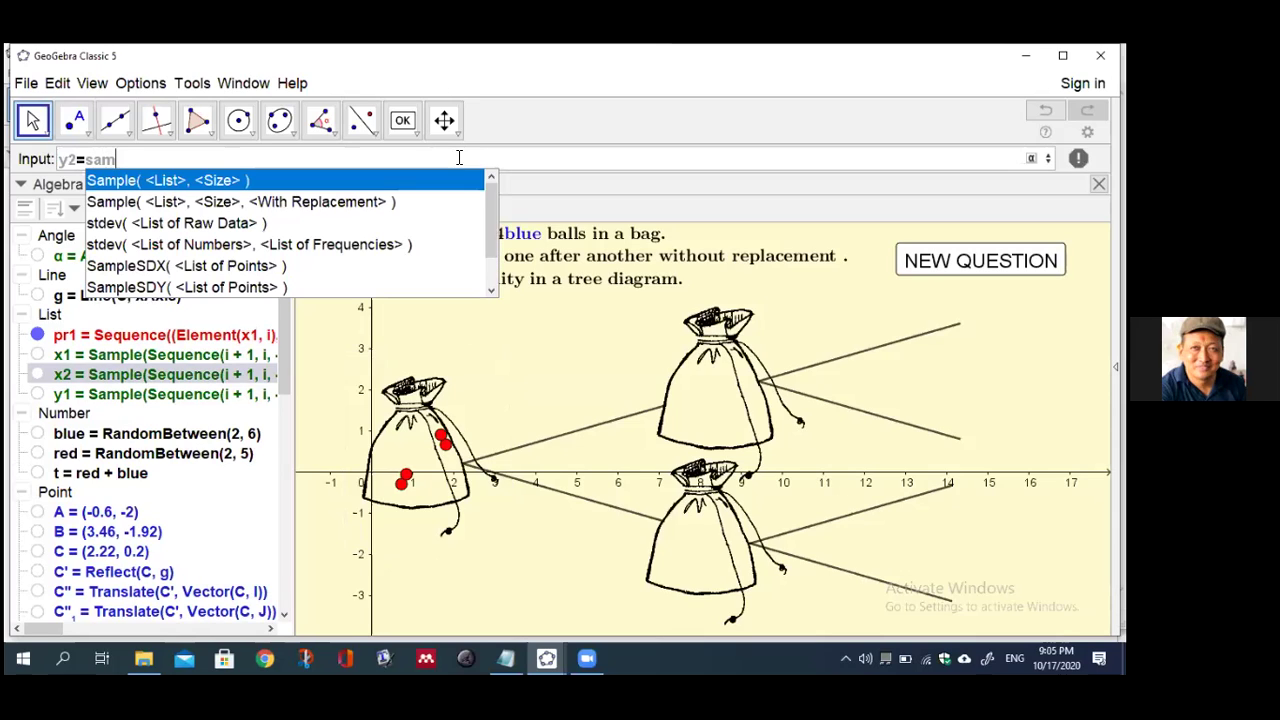
{"action": "left_click", "coordinate": [340, 202]}
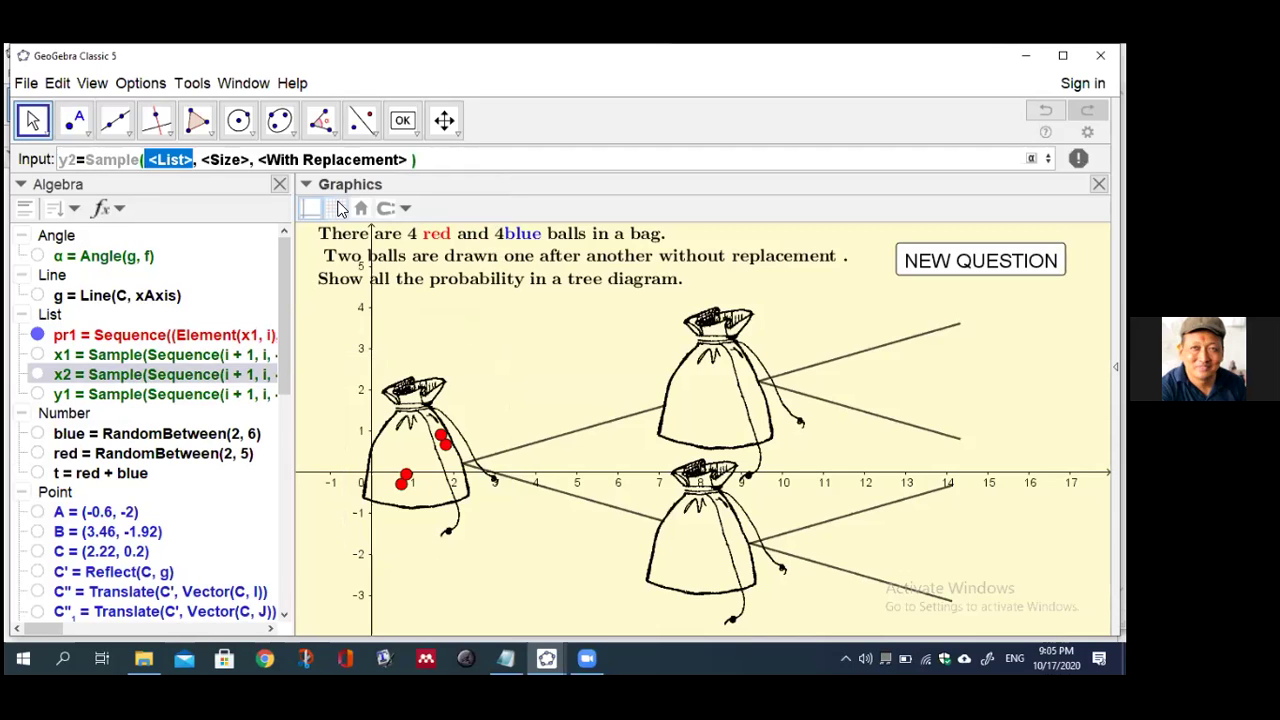
{"action": "type", "text": "seq"}
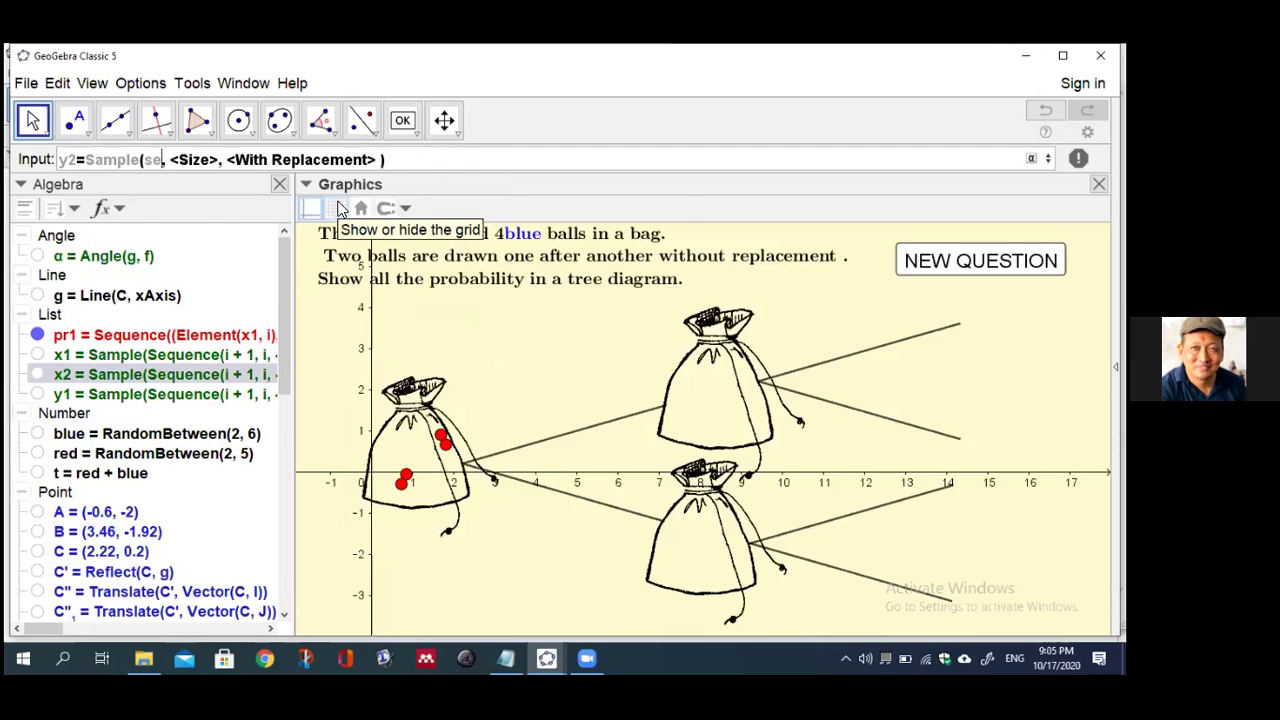
{"action": "left_click", "coordinate": [340, 265]}
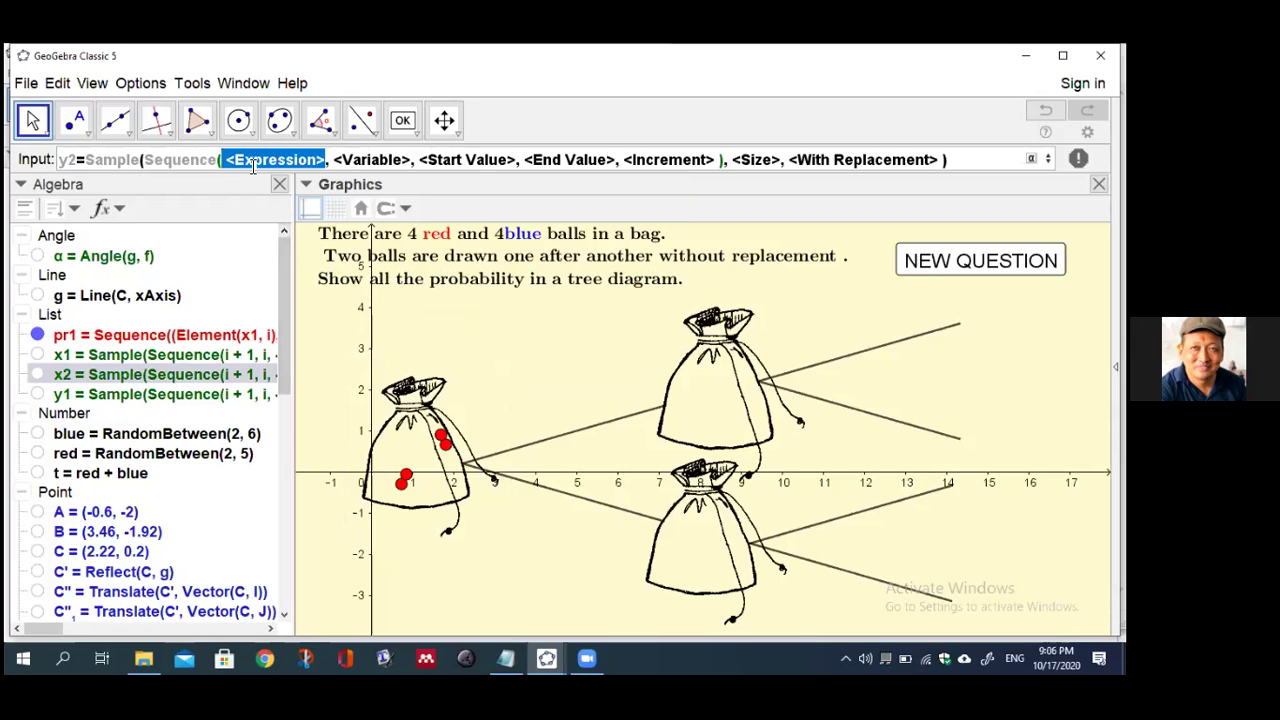
Set the expression of y2's Sequence to i+1 and its variable to i
{"action": "type", "text": "i+1"}
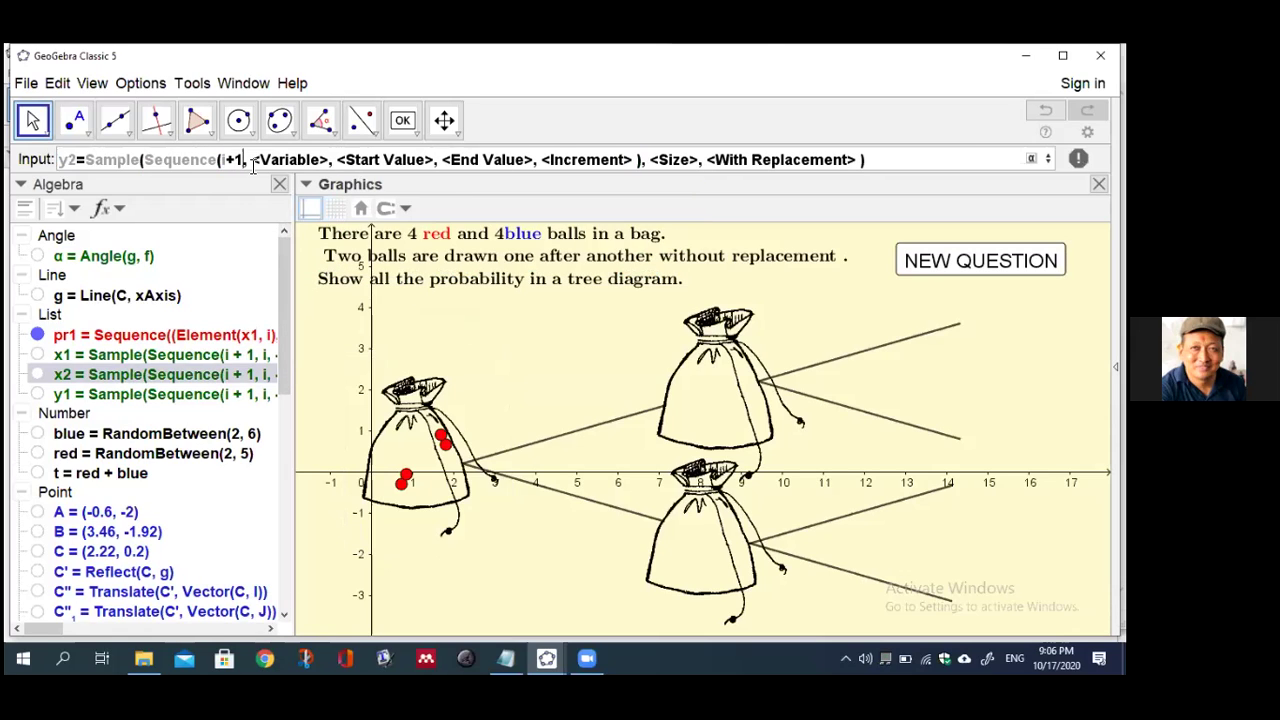
{"action": "key", "text": "Tab"}
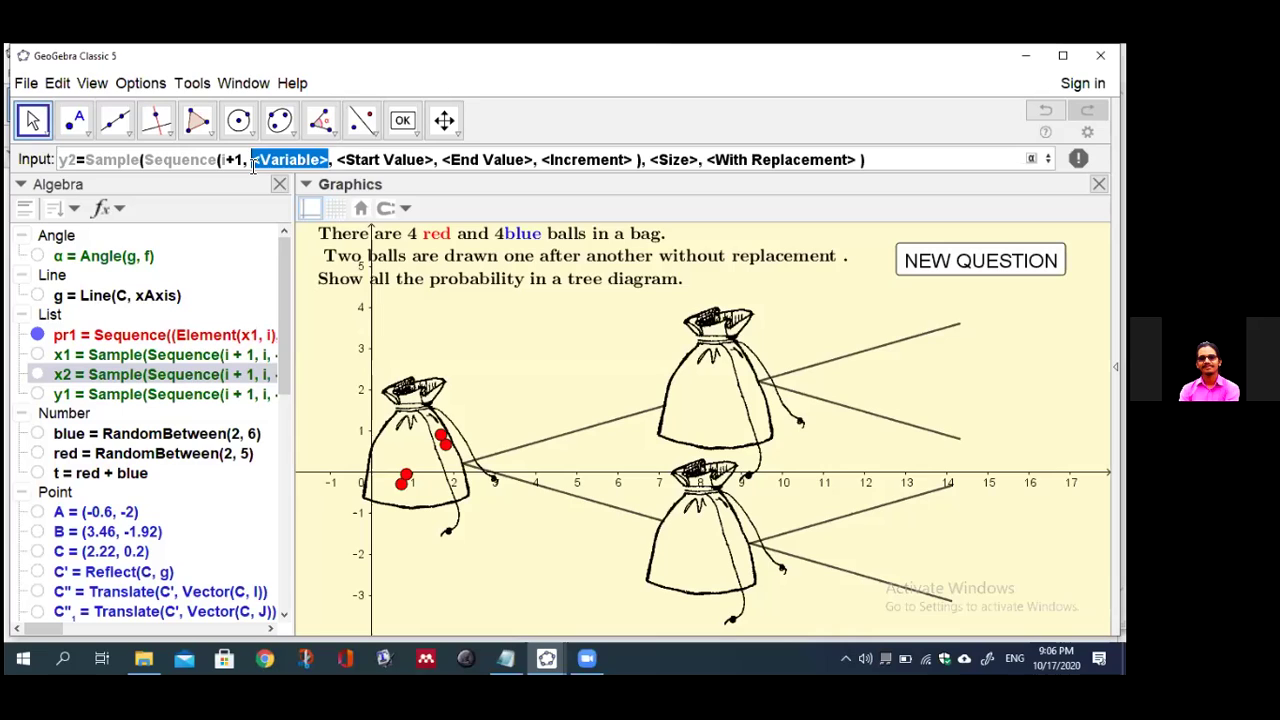
{"action": "type", "text": "i"}
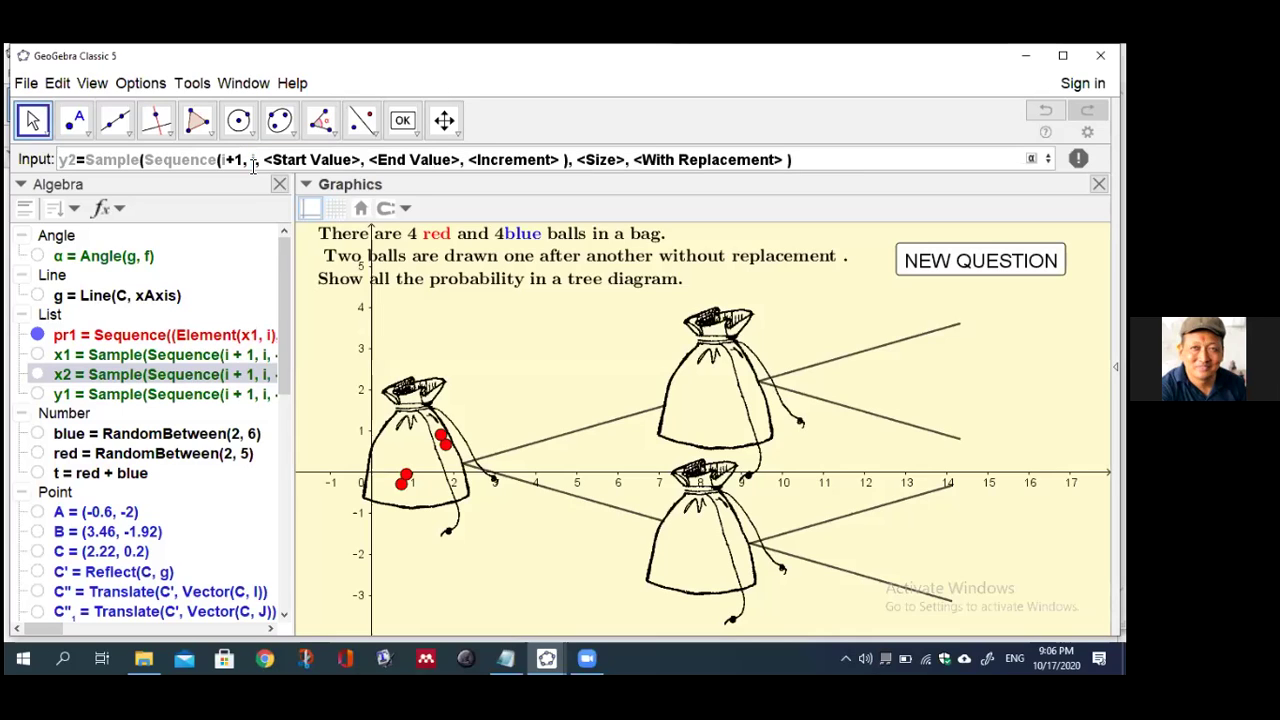
{"action": "key", "text": "Tab"}
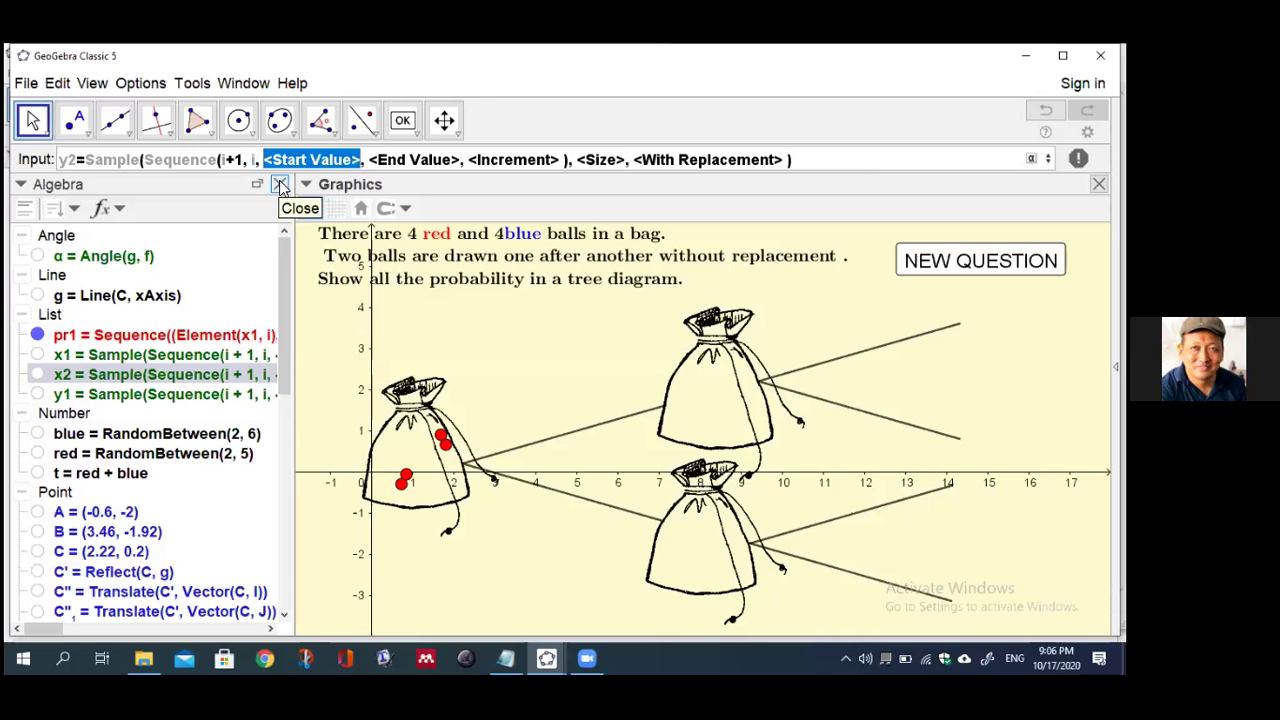
Set the start value of y2's Sequence to -1.4, its end value to 0 and its increment to 0.11
{"action": "type", "text": "-1.4"}
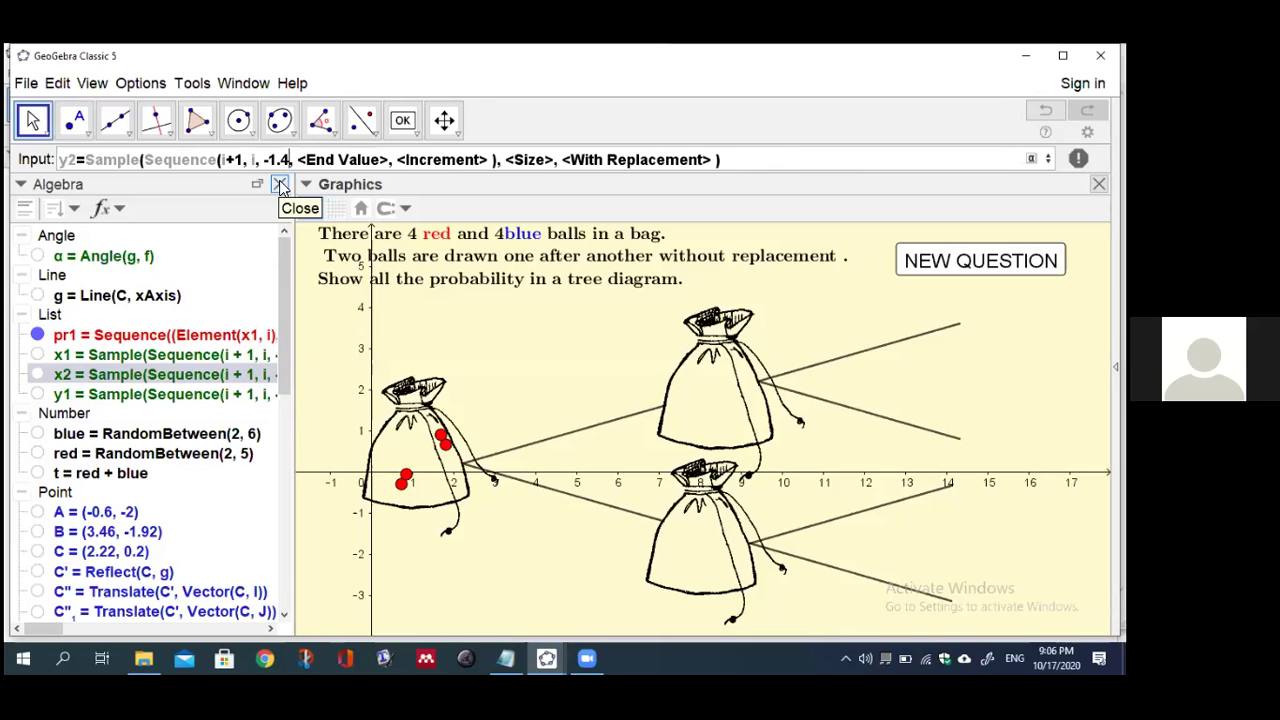
{"action": "key", "text": "Tab"}
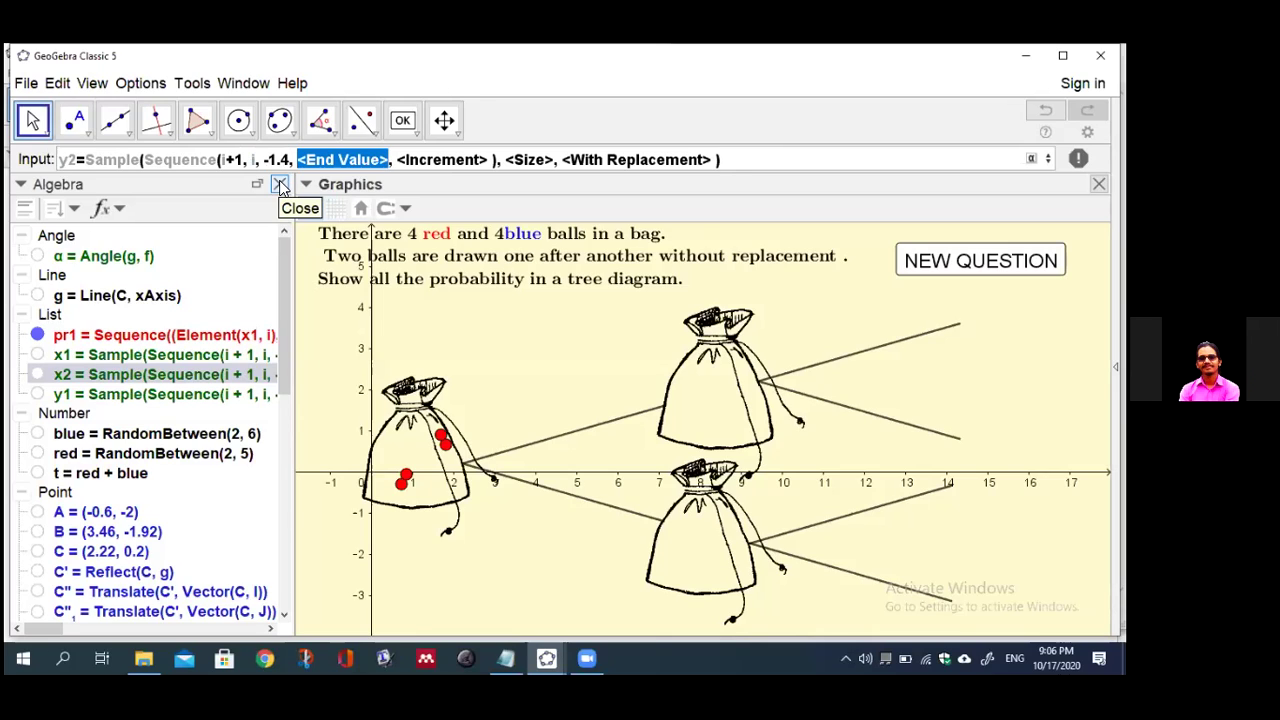
{"action": "type", "text": "0"}
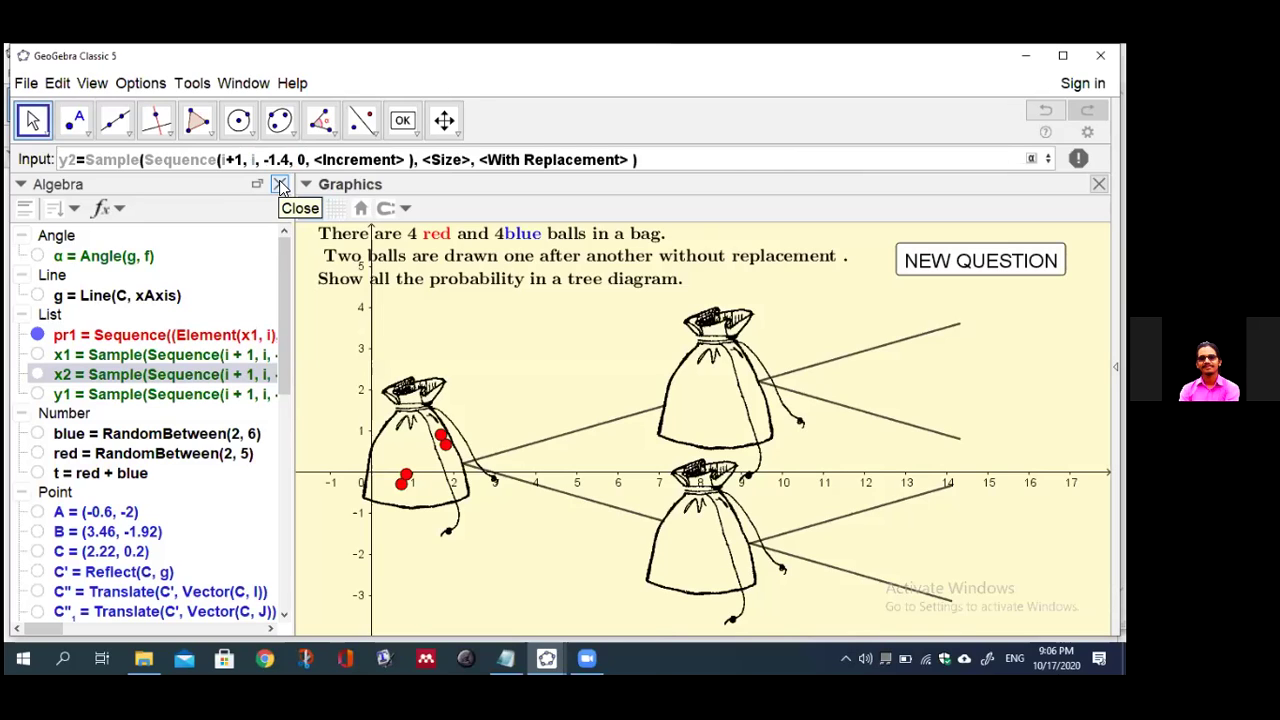
{"action": "key", "text": "Tab"}
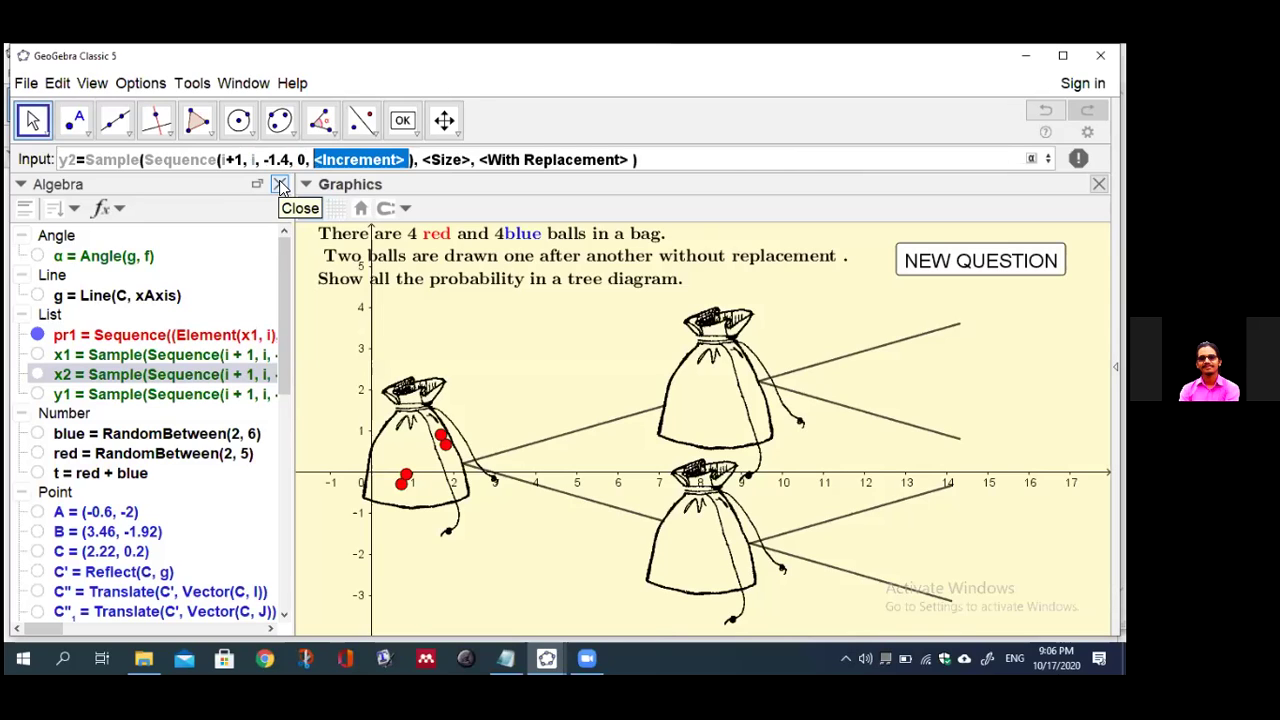
{"action": "type", "text": "0."}
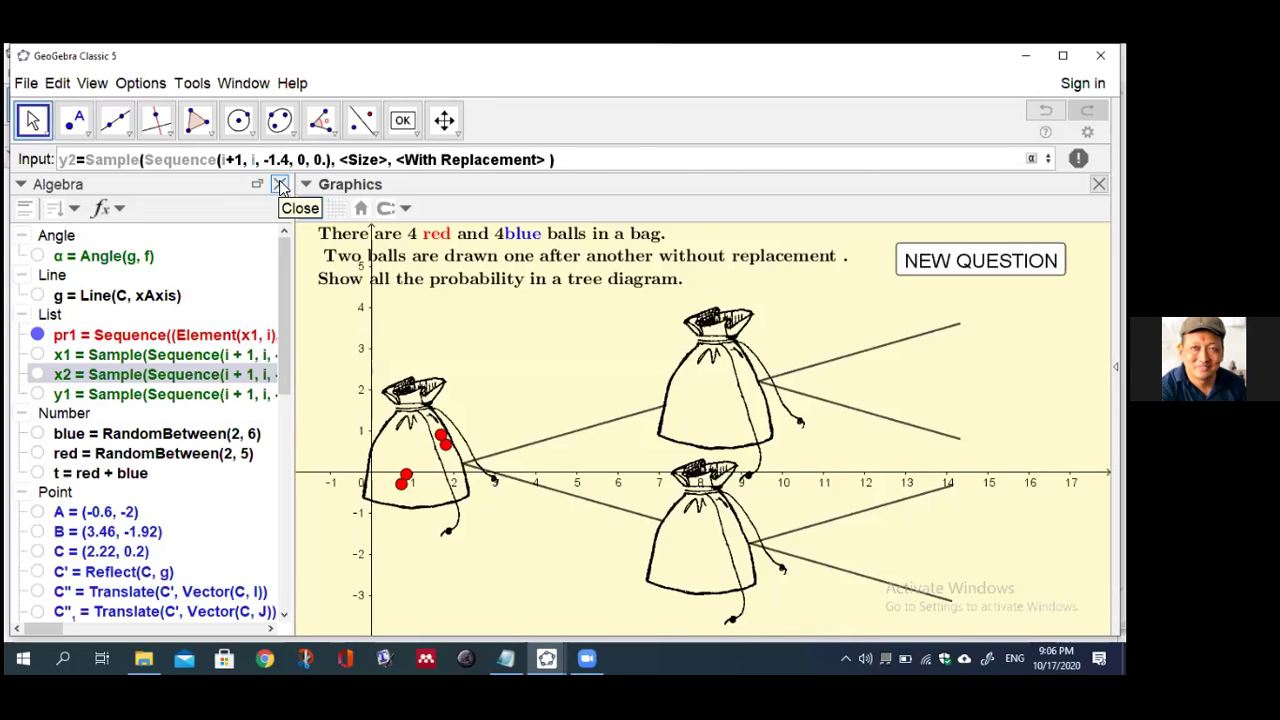
{"action": "type", "text": "11"}
{"action": "key", "text": "Tab"}
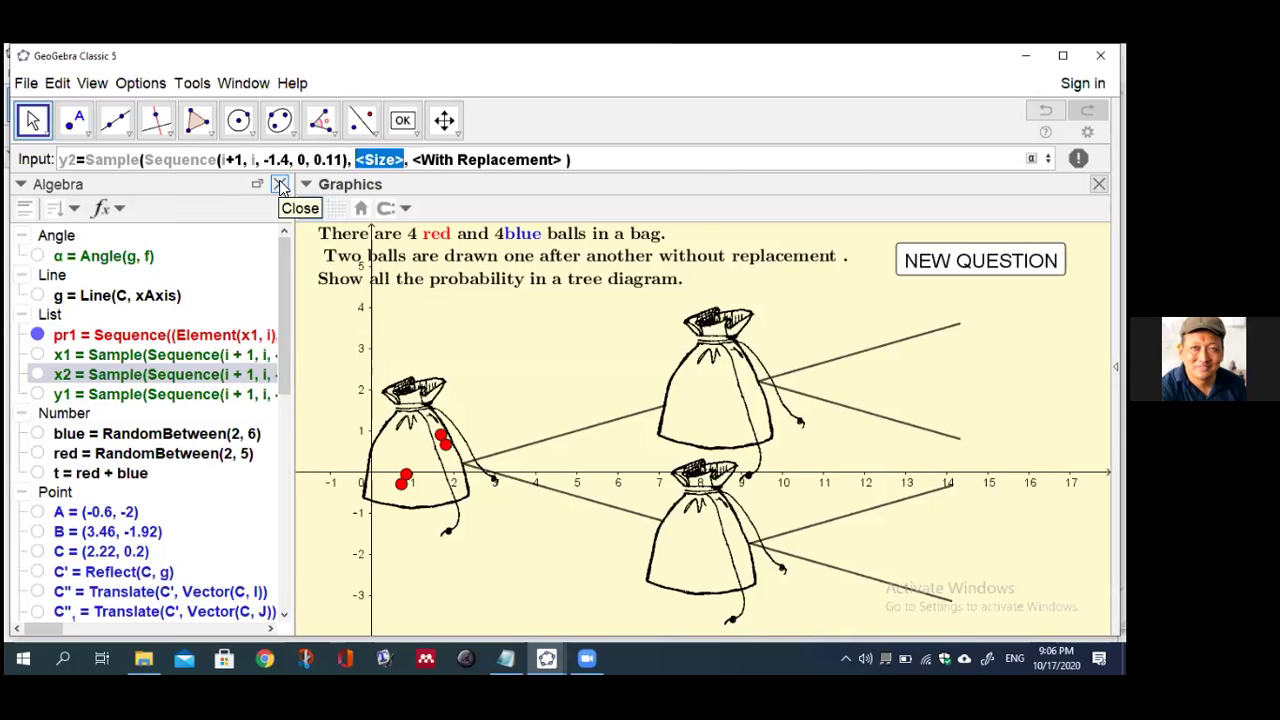
Set y2's sample size to blue and its replacement option to false, and create the list
{"action": "type", "text": "blue"}
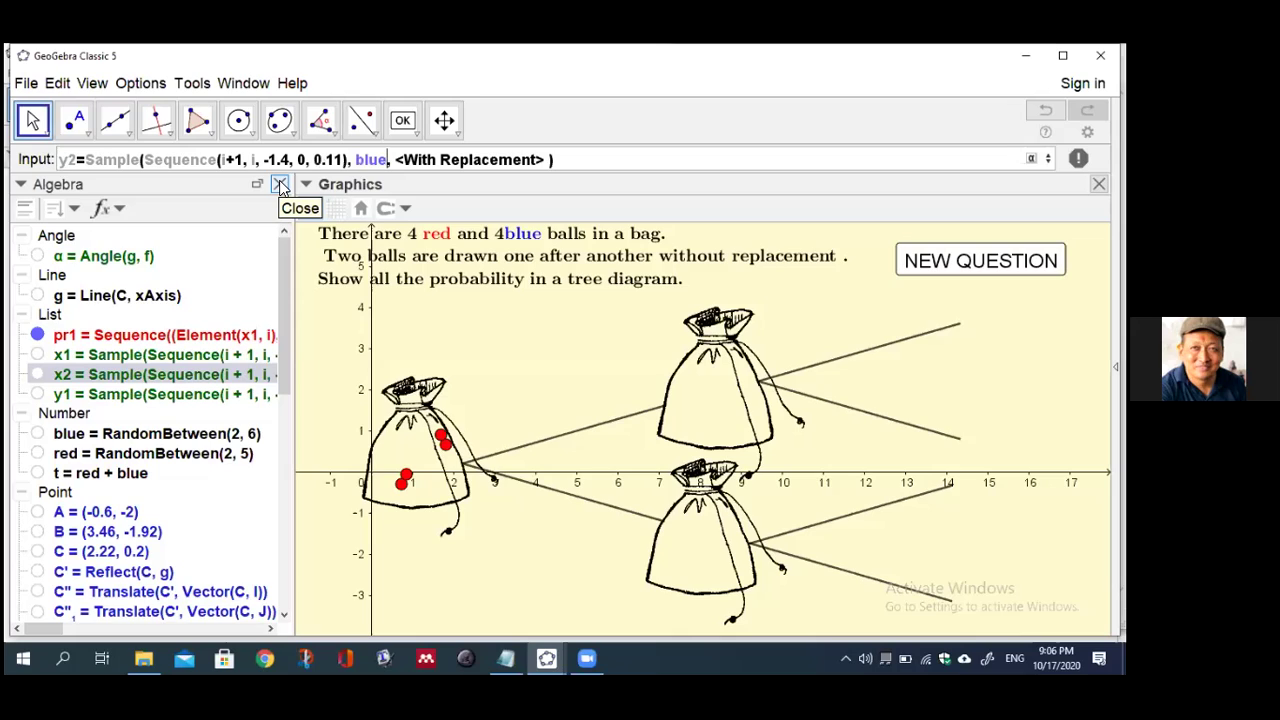
{"action": "key", "text": "Tab"}
{"action": "type", "text": "false"}
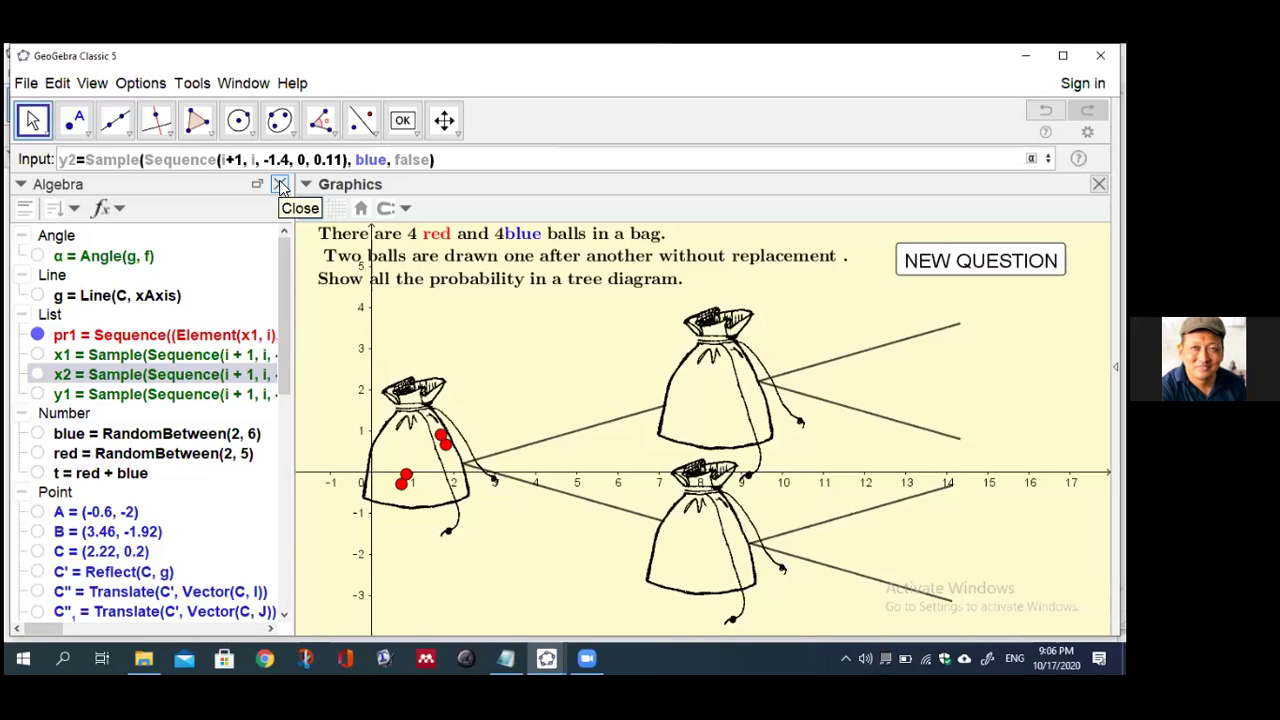
{"action": "key", "text": "Return"}
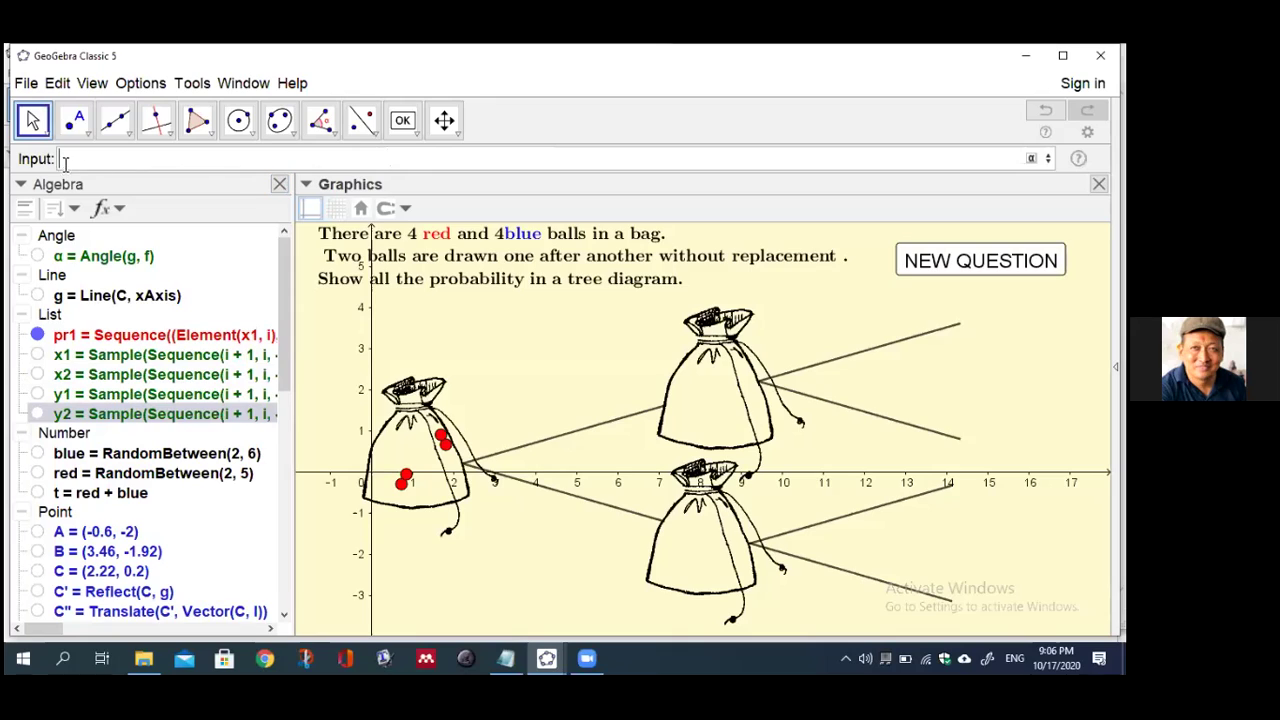
Begin a list pb1 as a Sequence of points with variable, start, end and increment, using Element(x2, i) as the x-coordinate
{"action": "type", "text": "pb1="}
{"action": "type", "text": "seq"}
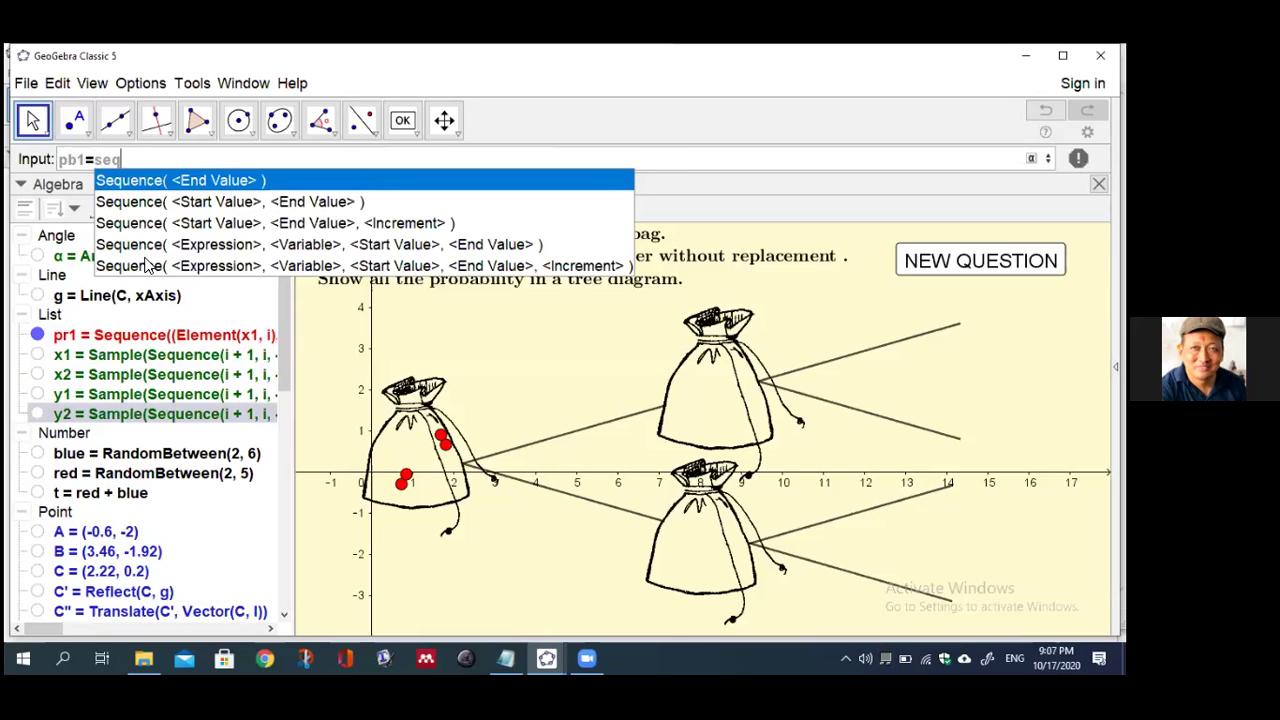
{"action": "left_click", "coordinate": [146, 266]}
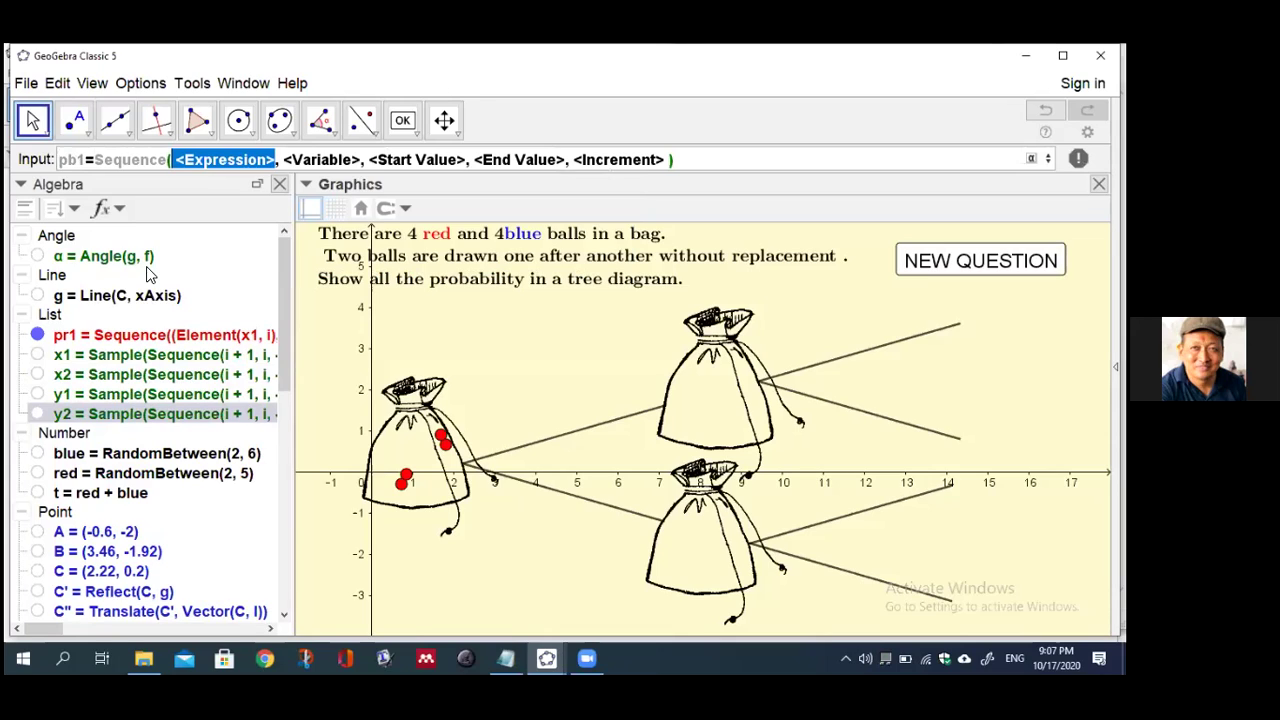
{"action": "type", "text": "("}
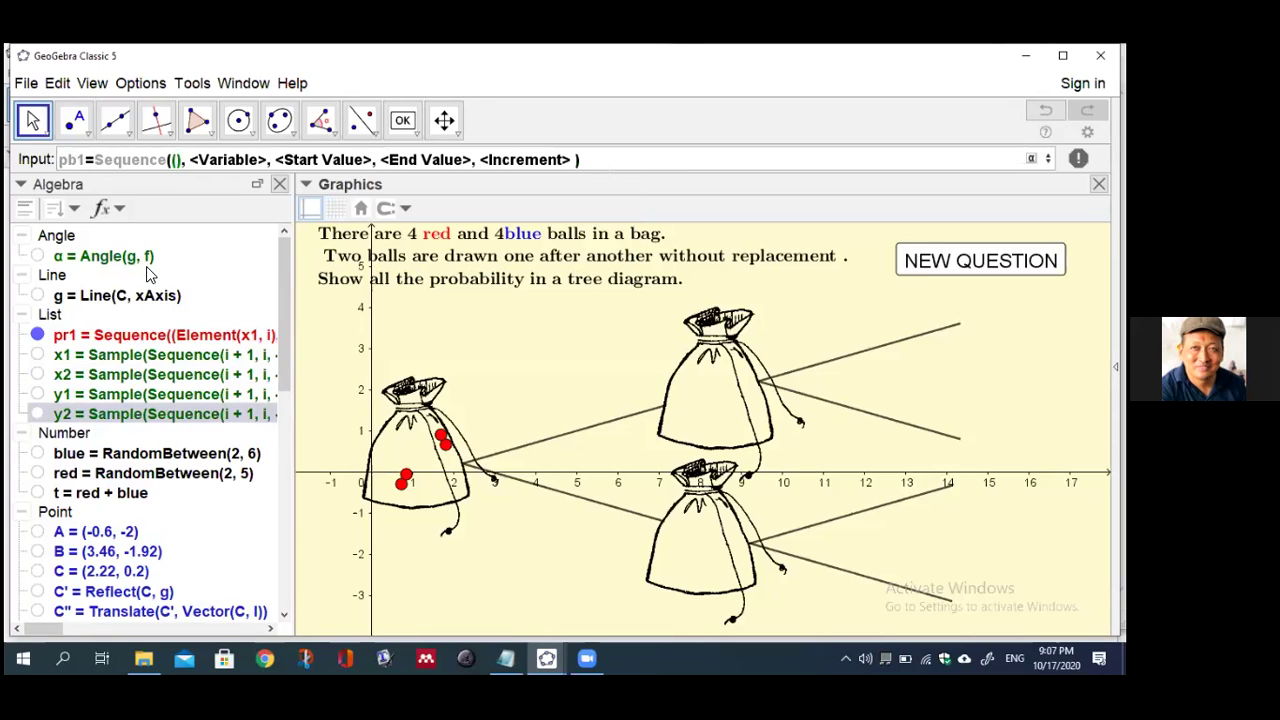
{"action": "type", "text": "ele"}
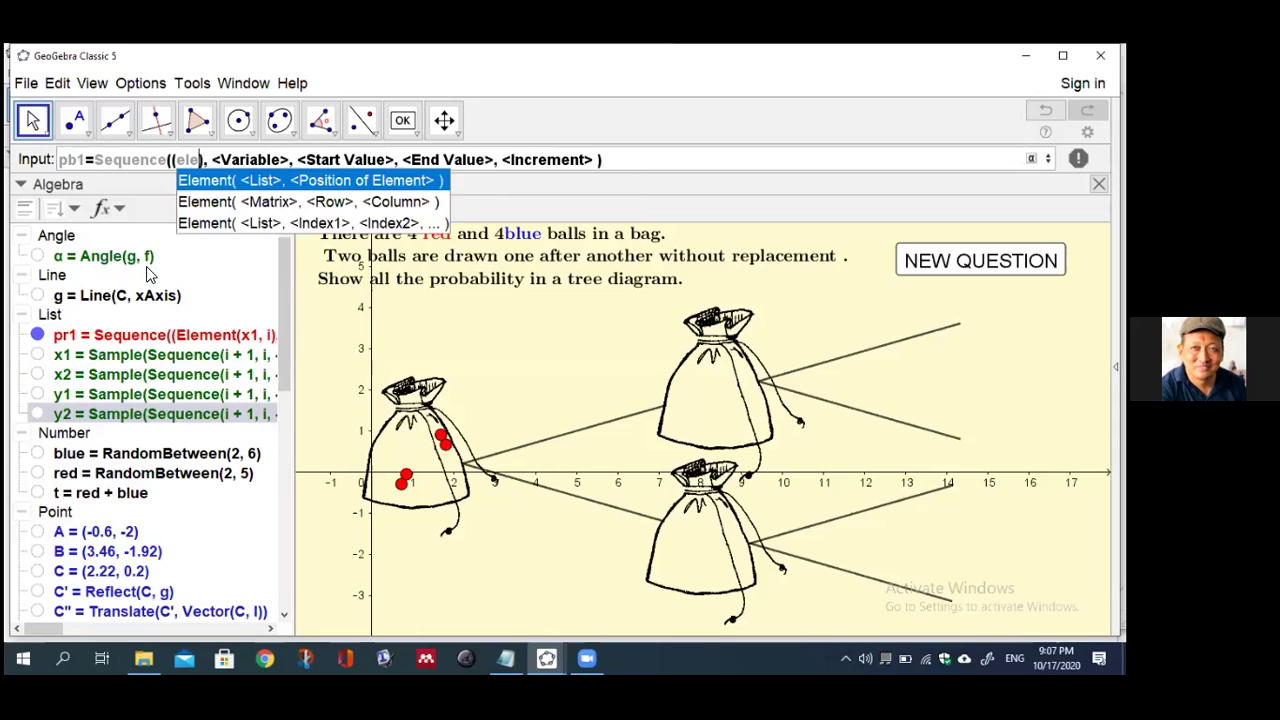
{"action": "left_click", "coordinate": [242, 182]}
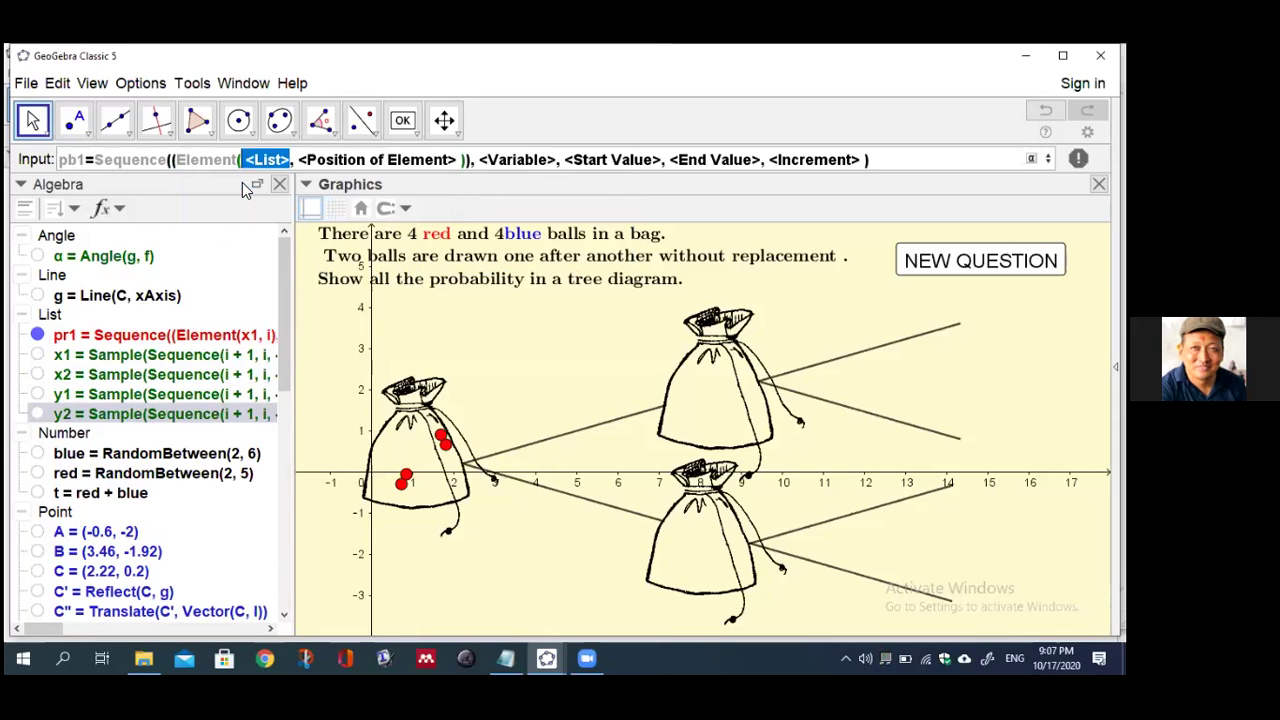
{"action": "type", "text": "x2"}
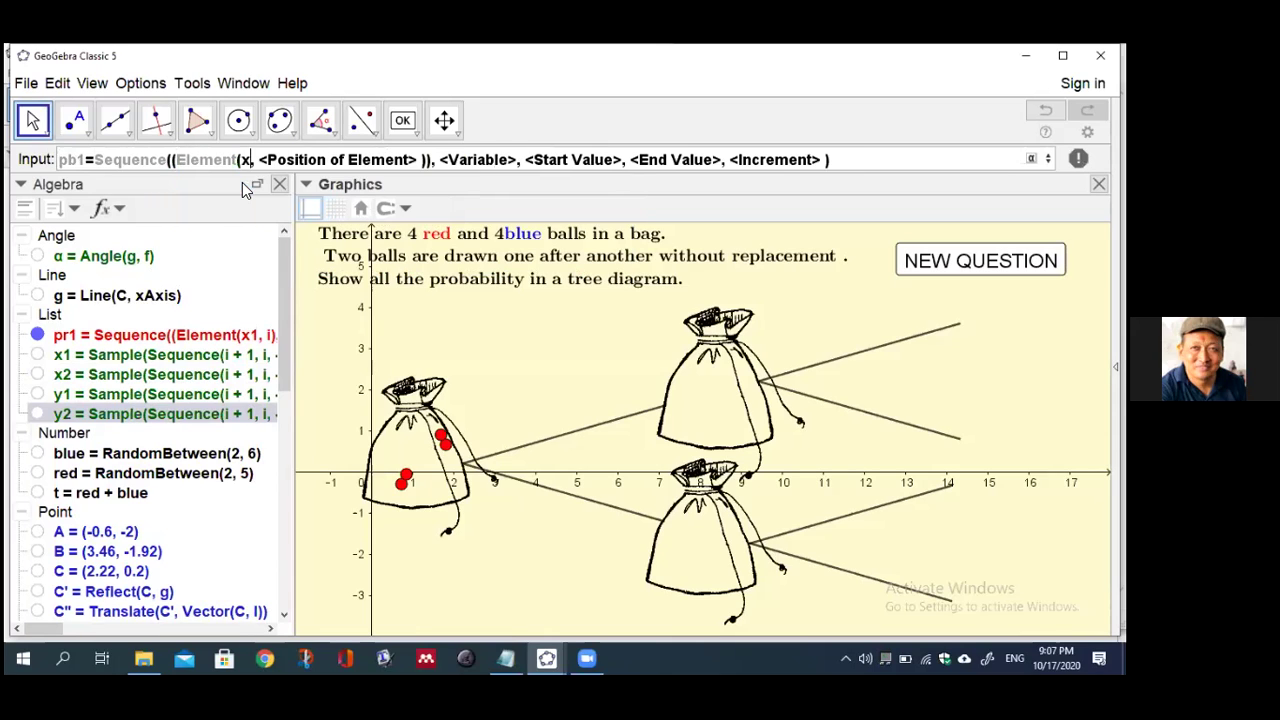
{"action": "key", "text": "Tab"}
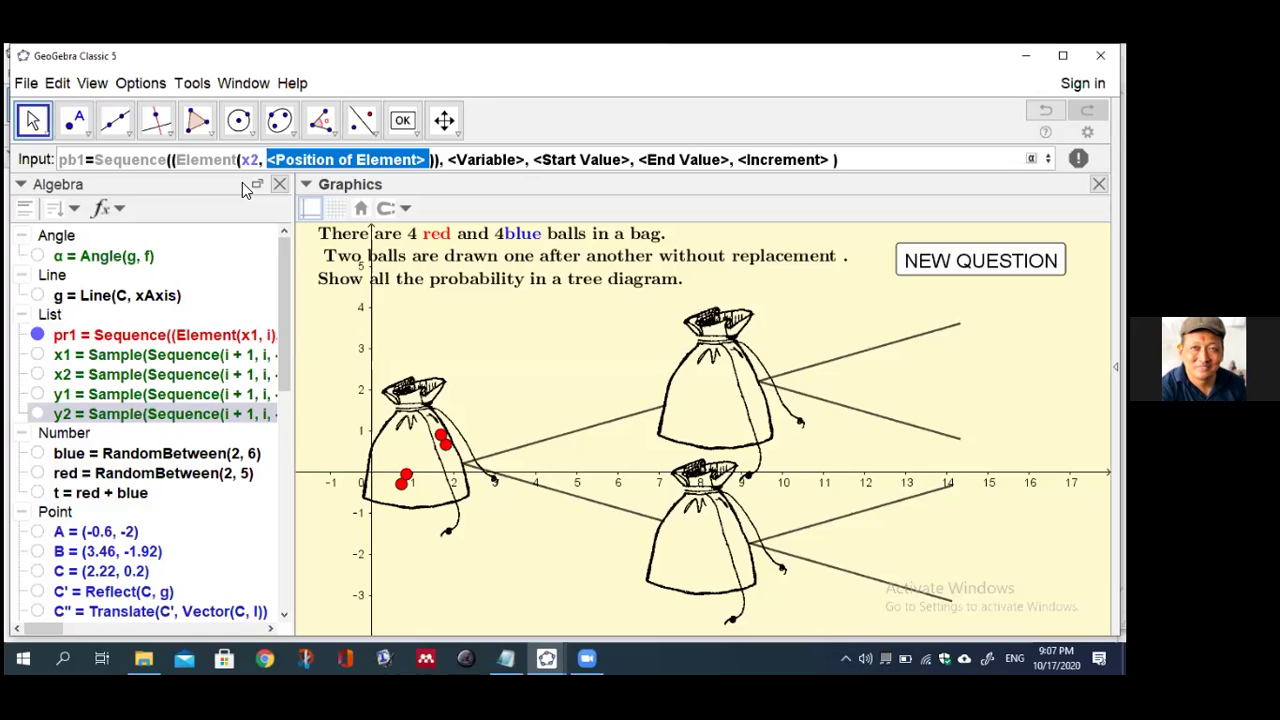
{"action": "type", "text": "i)"}
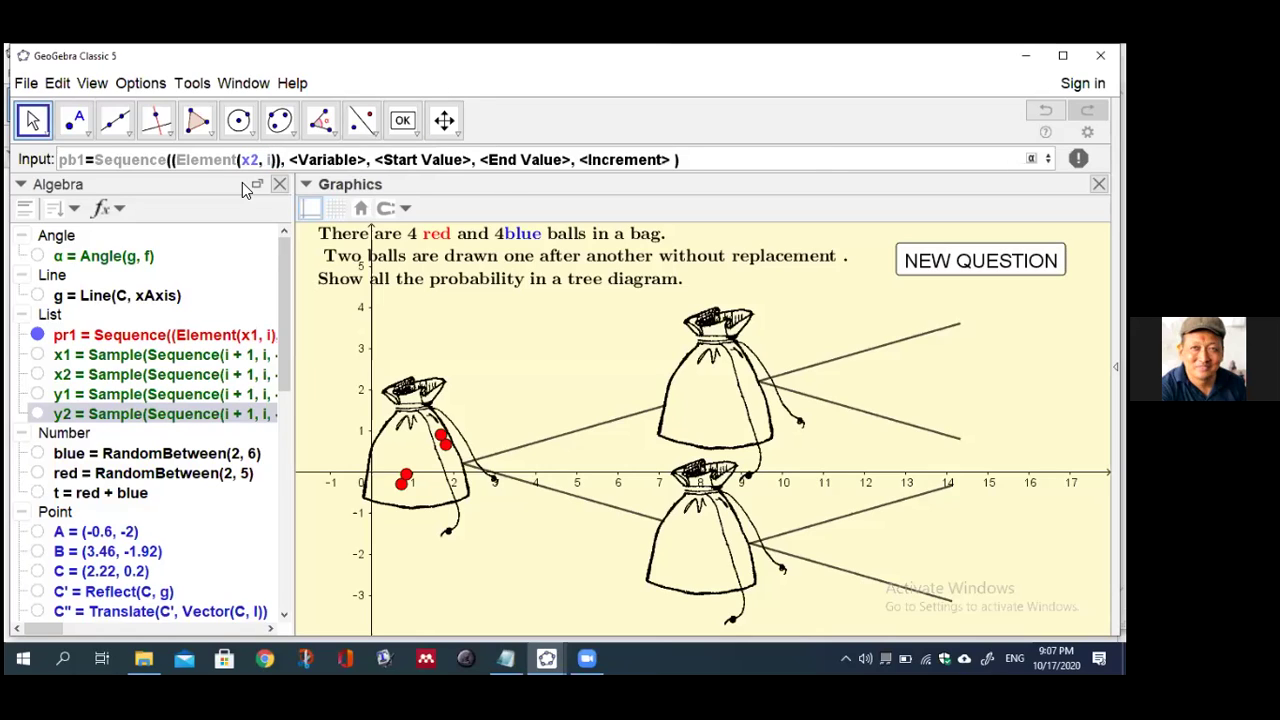
Add Element(y2, i) as the y-coordinate of the points in pb1's Sequence
{"action": "type", "text": ","}
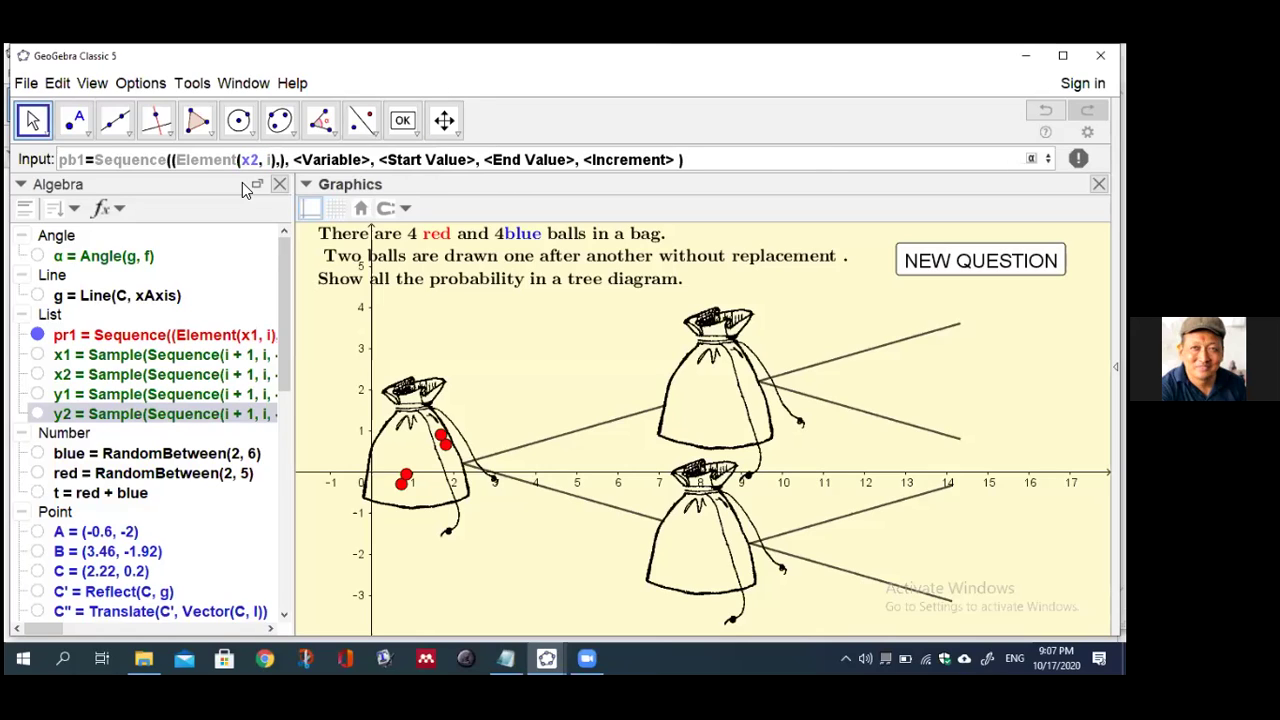
{"action": "type", "text": "ele"}
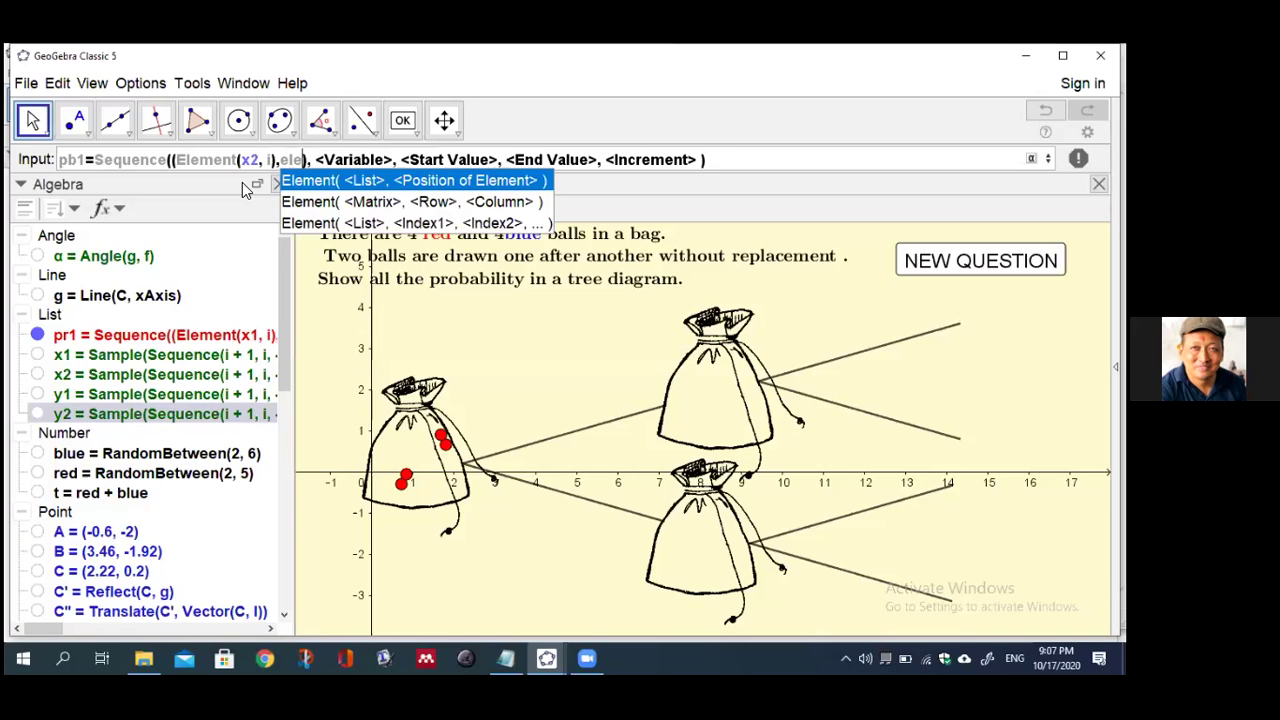
{"action": "left_click", "coordinate": [308, 185]}
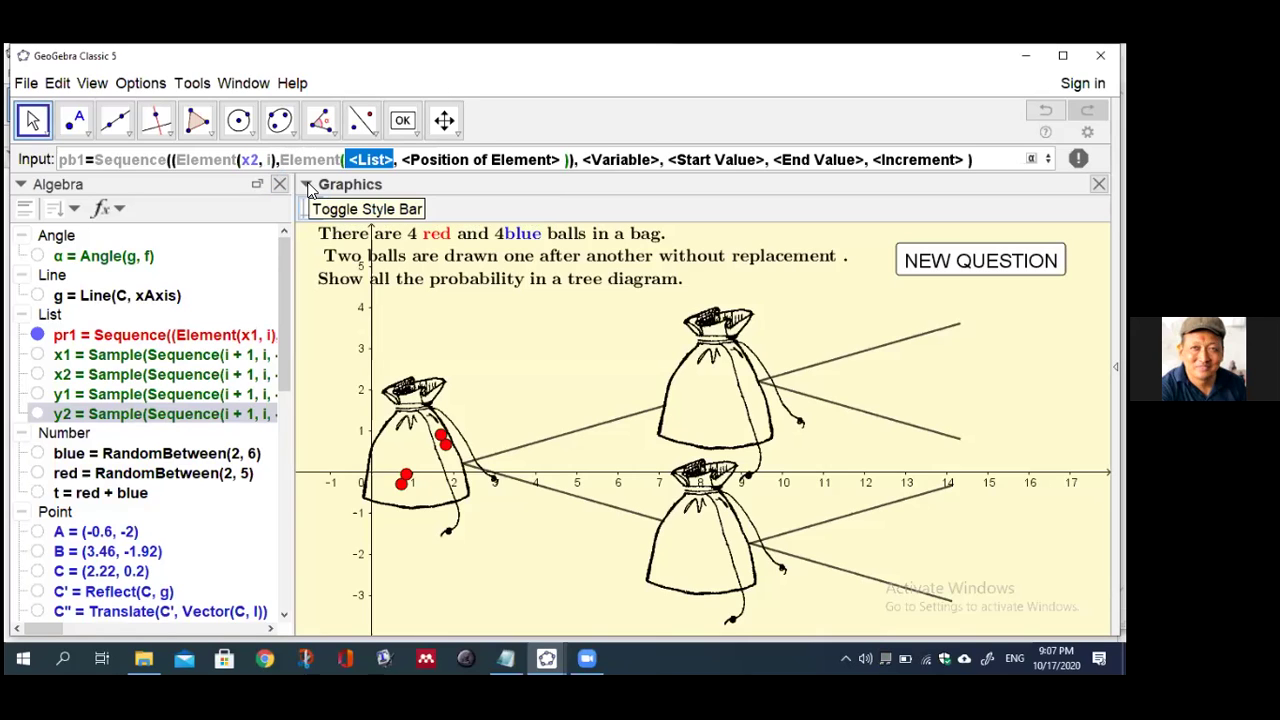
{"action": "type", "text": "y2"}
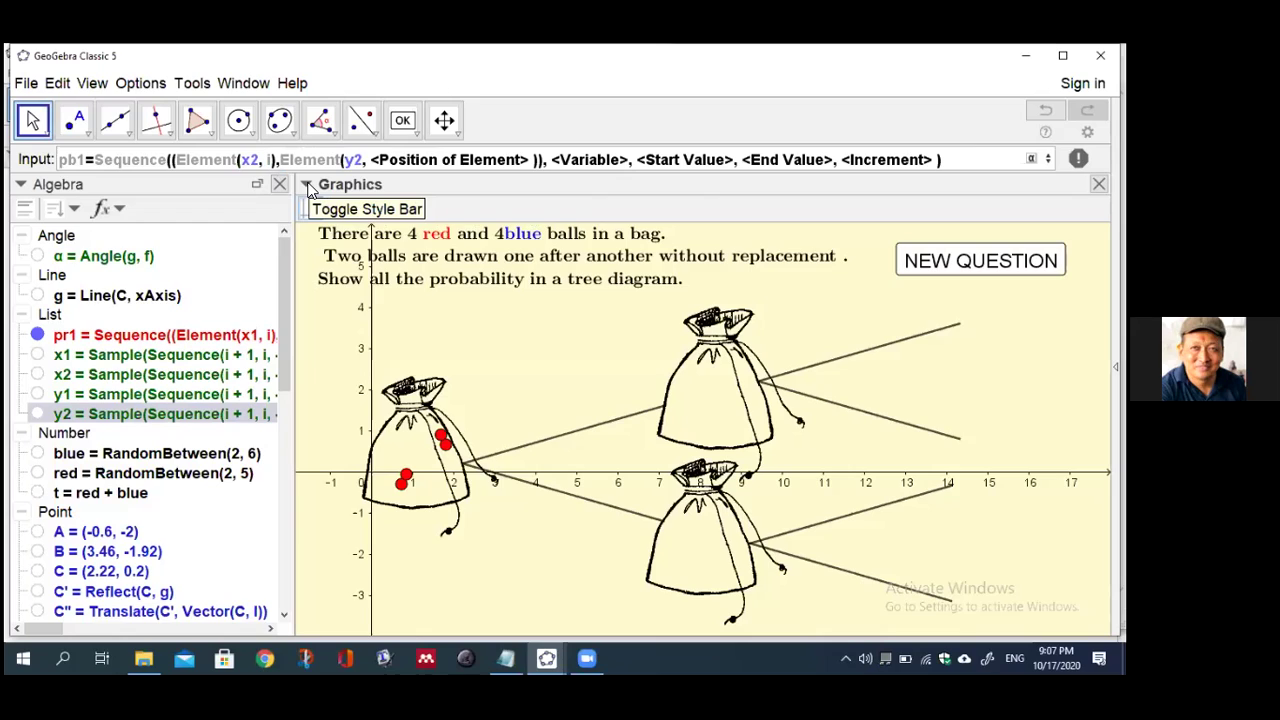
{"action": "key", "text": "Tab"}
{"action": "type", "text": "i"}
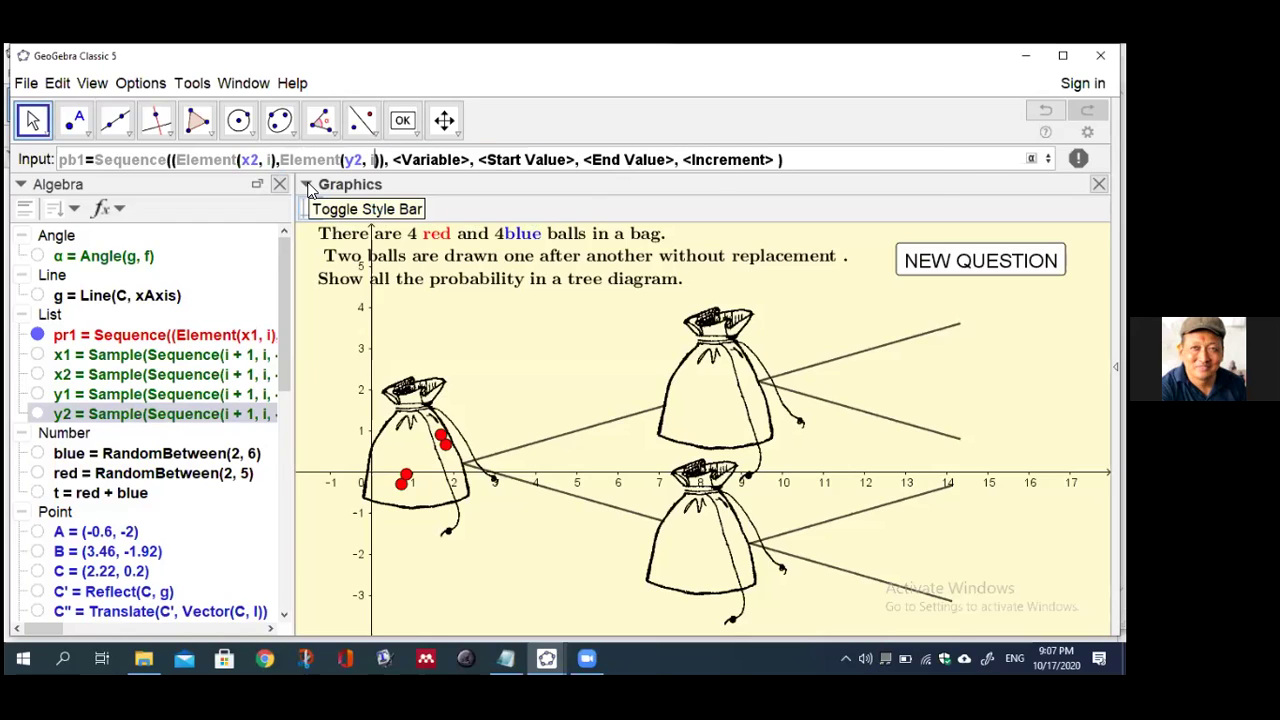
Set pb1's Sequence variable to i, start value to 1, end value to blue and increment to 1, and create the list
{"action": "key", "text": "Tab"}
{"action": "type", "text": "i"}
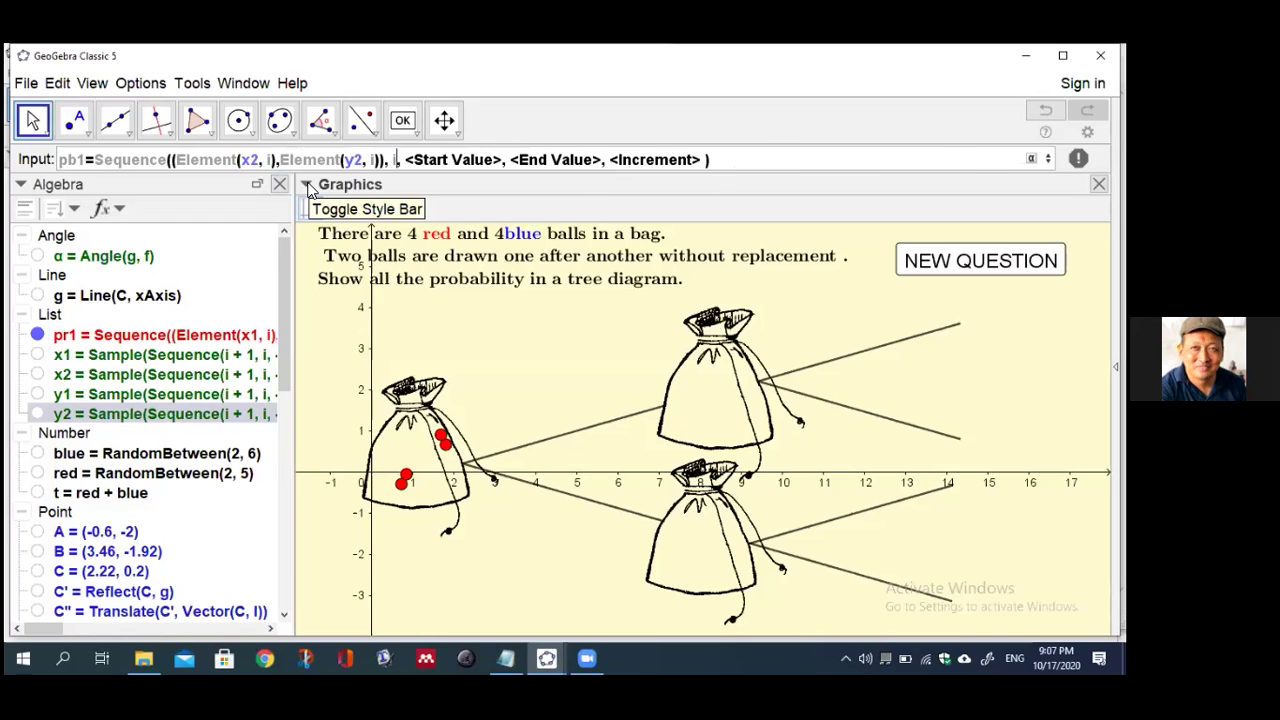
{"action": "key", "text": "Tab"}
{"action": "type", "text": "1"}
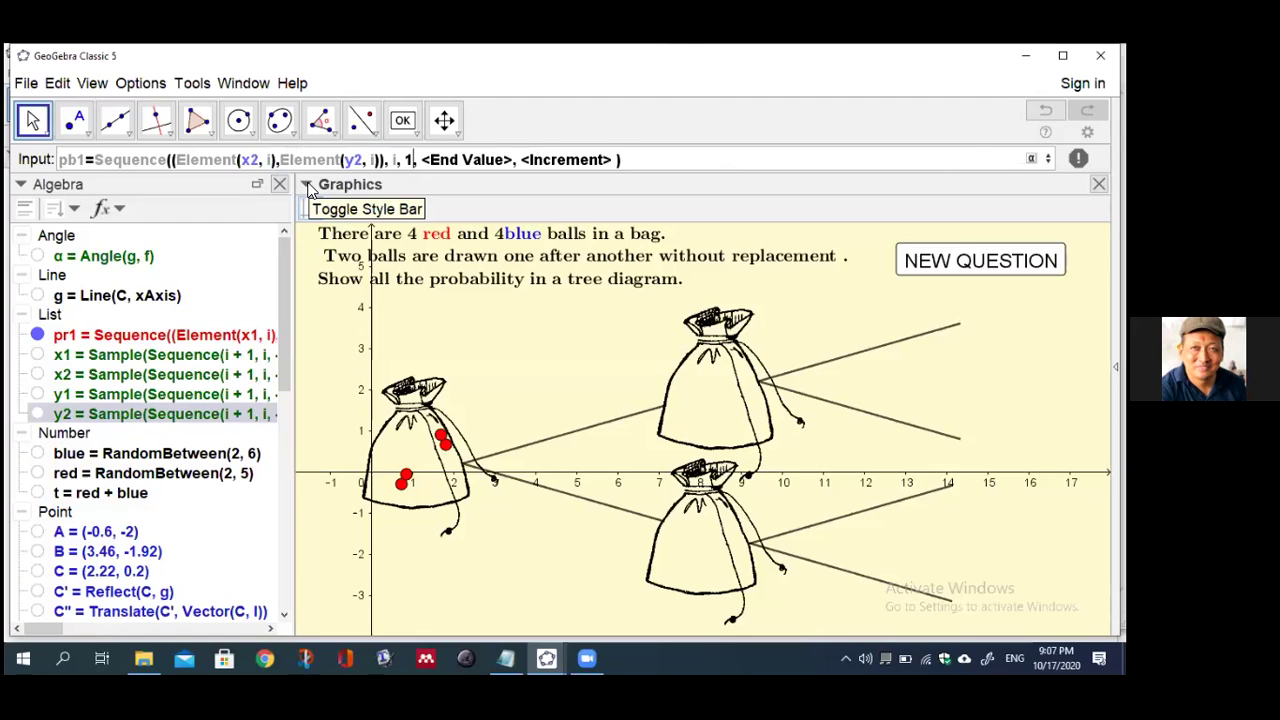
{"action": "key", "text": "Tab"}
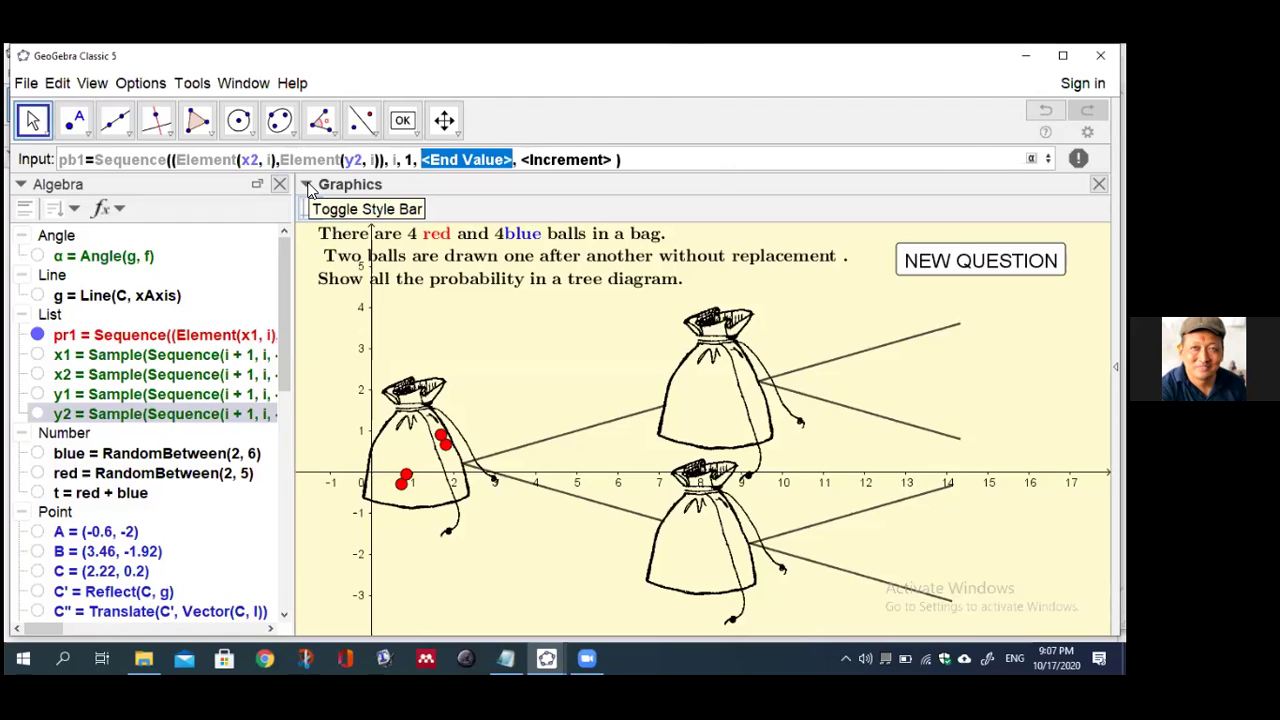
{"action": "type", "text": "blue"}
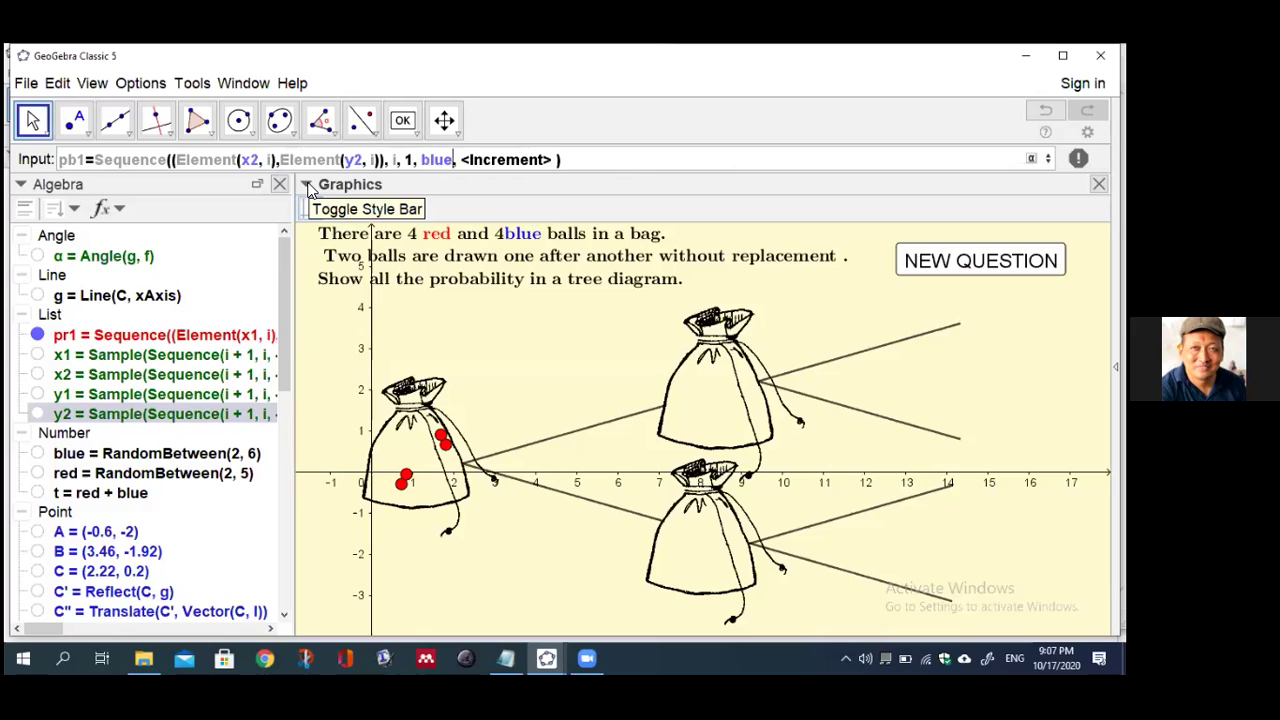
{"action": "key", "text": "Tab"}
{"action": "type", "text": "1"}
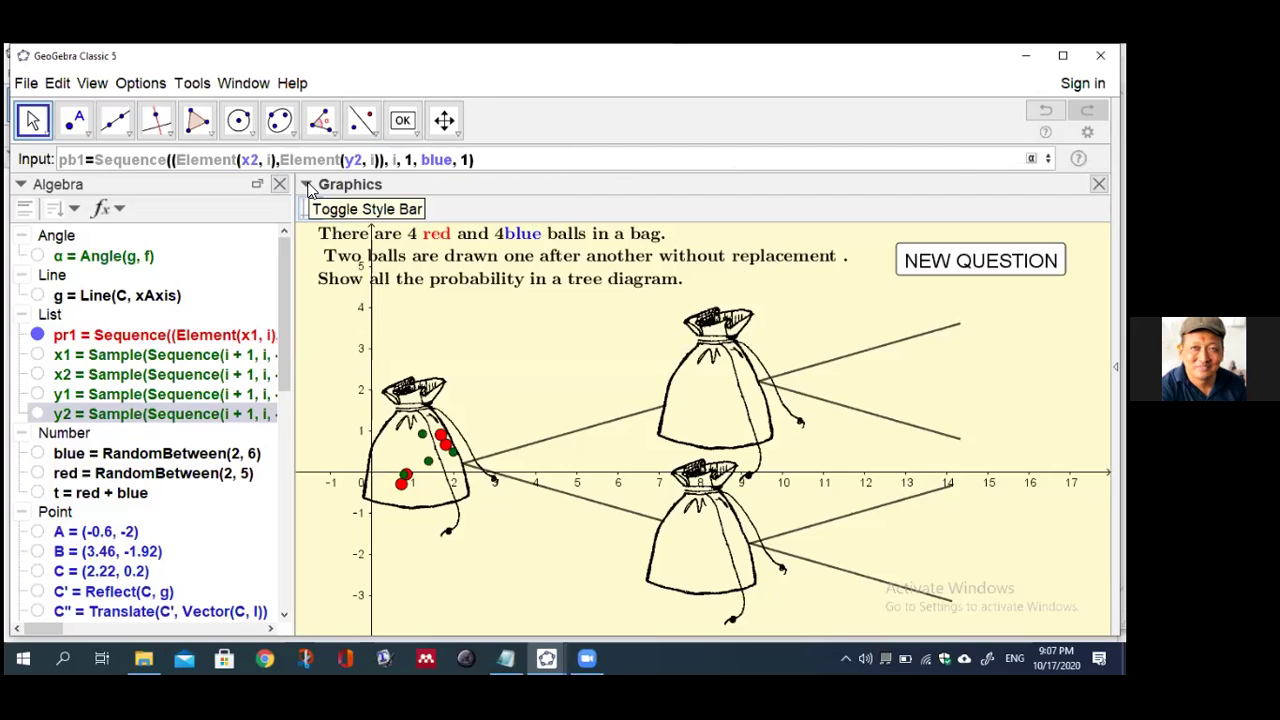
{"action": "key", "text": "Return"}
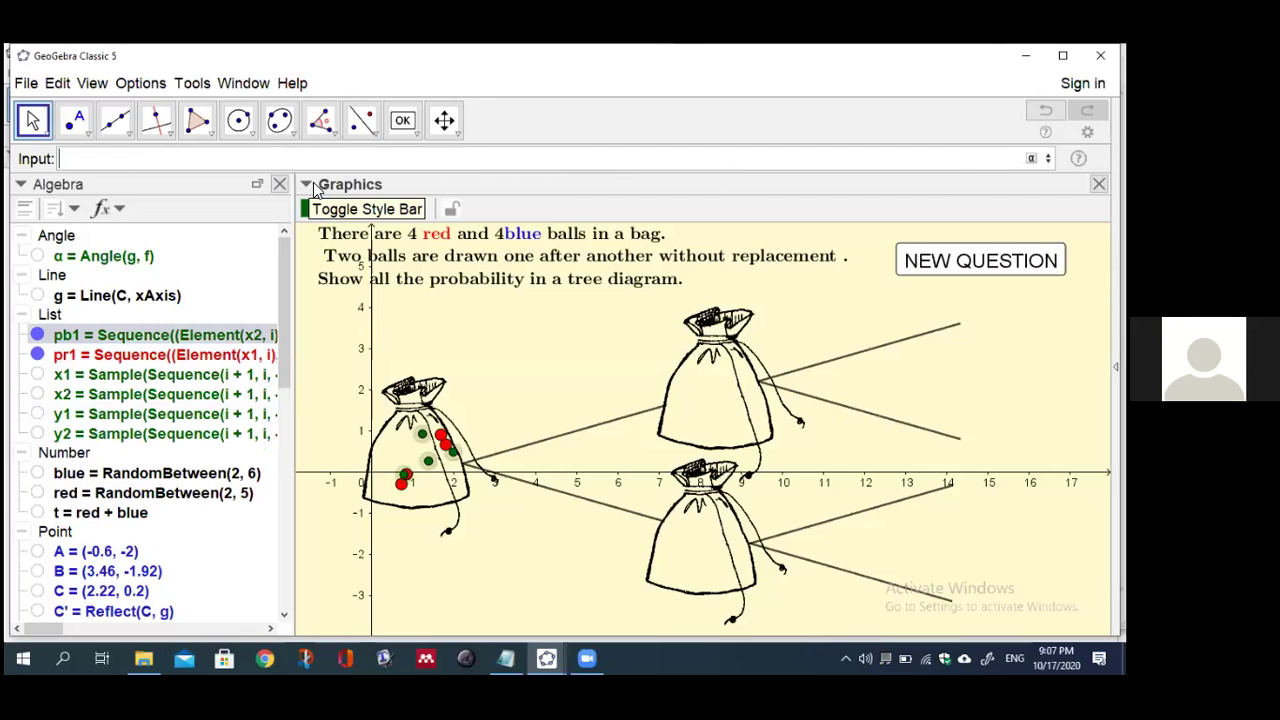
Colour the points of list pb1 blue and increase their point size to match the red balls
{"action": "left_click", "coordinate": [308, 188]}
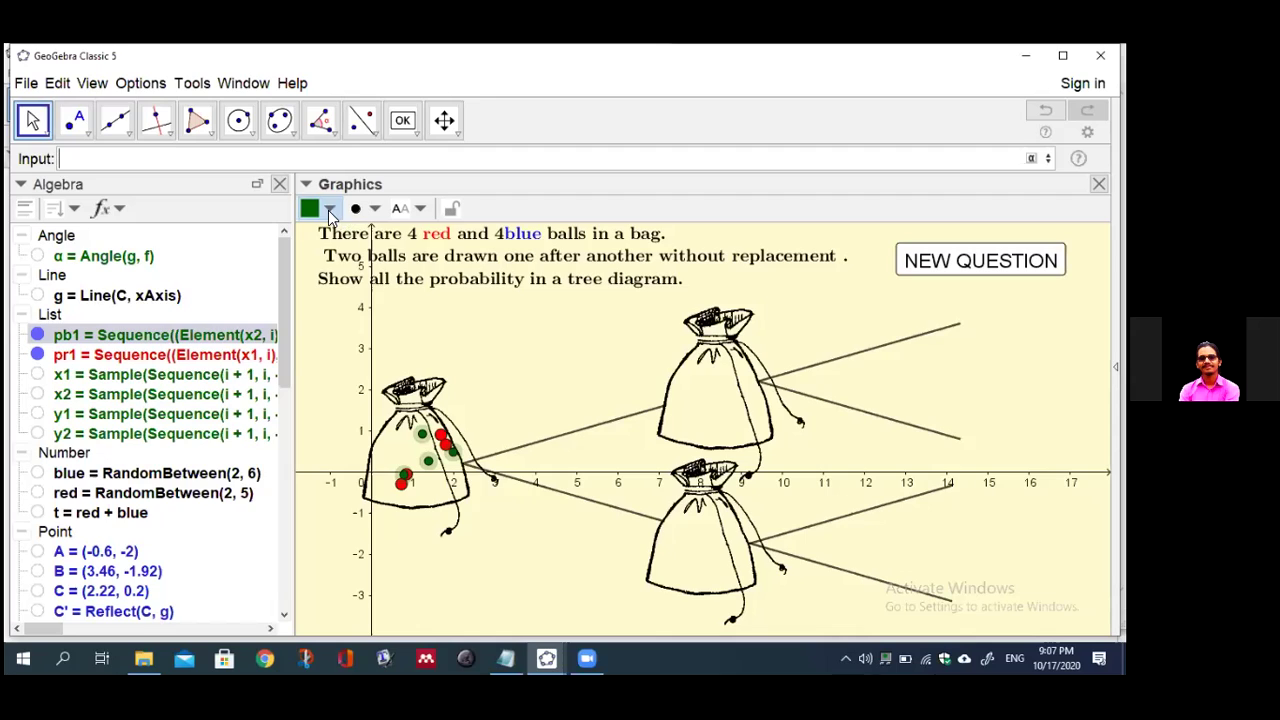
{"action": "left_click", "coordinate": [330, 210]}
{"action": "left_click", "coordinate": [433, 236]}
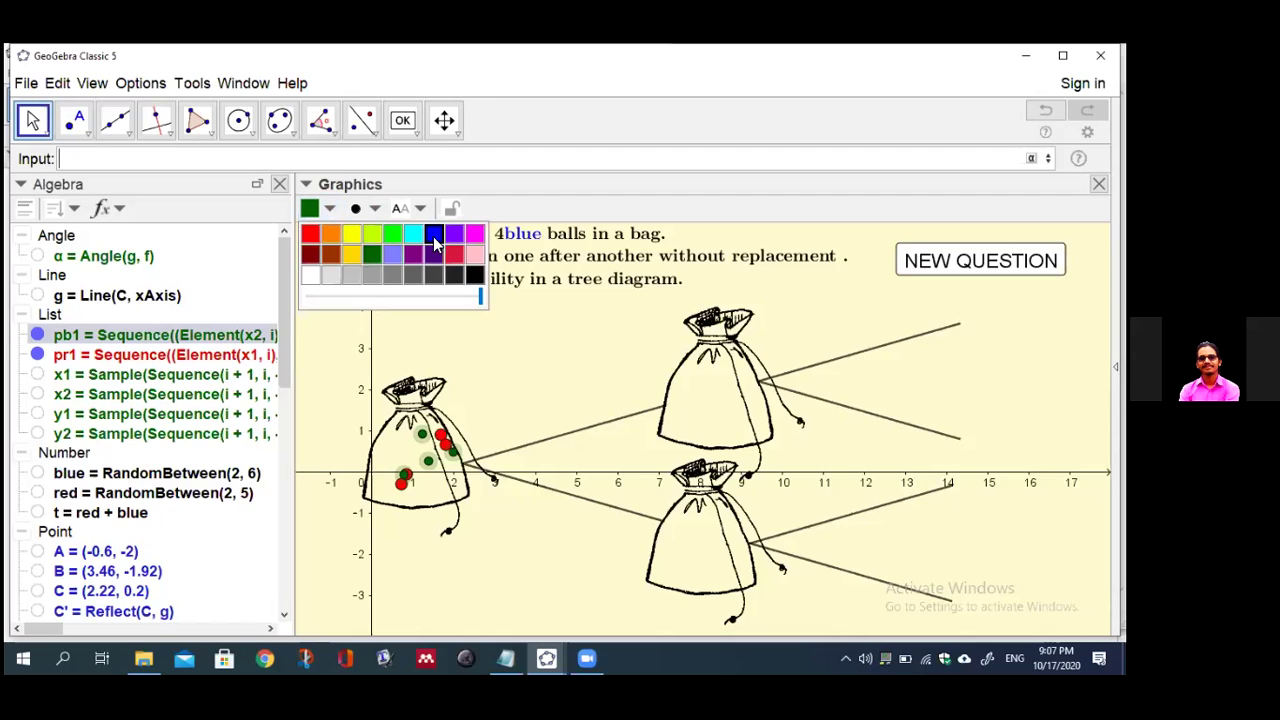
{"action": "left_click", "coordinate": [376, 212]}
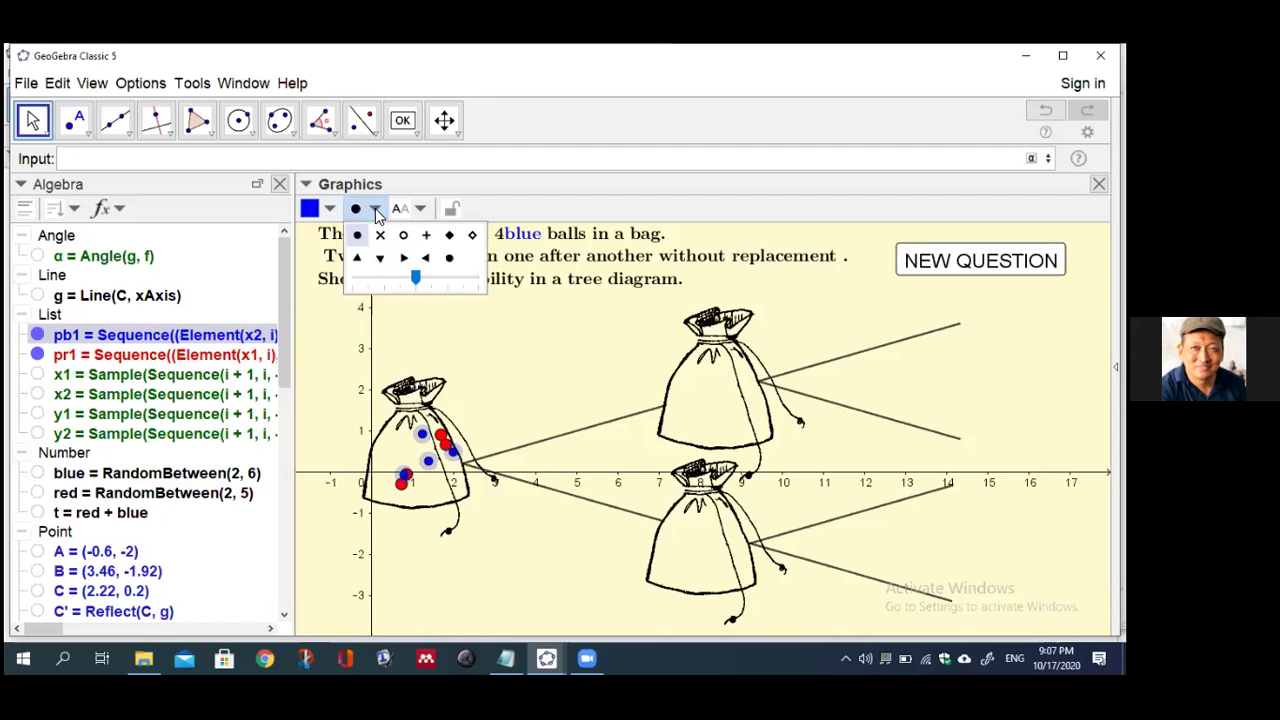
{"action": "left_click_drag", "start_coordinate": [420, 282], "coordinate": [449, 283]}
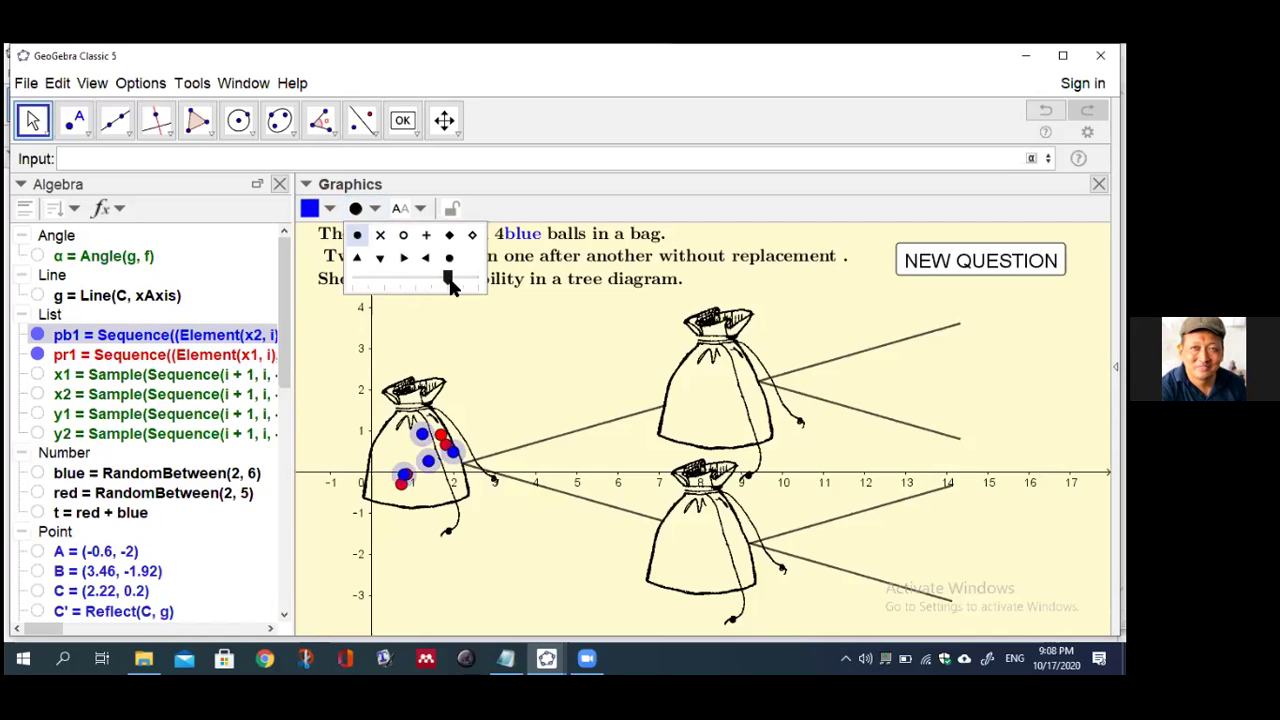
{"action": "left_click", "coordinate": [463, 330]}
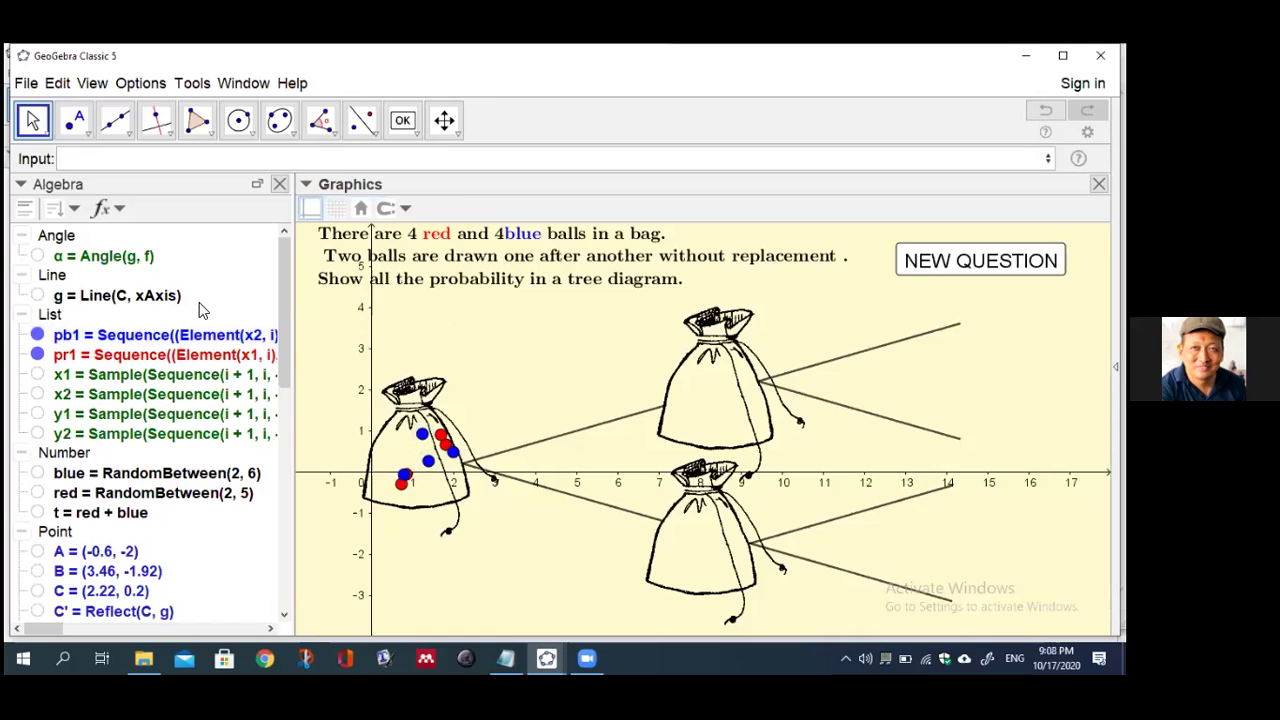
Generate new questions to test the random red and blue balls in the first bag
{"action": "scroll", "coordinate": [285, 316], "scroll_direction": "down", "scroll_amount": 1}
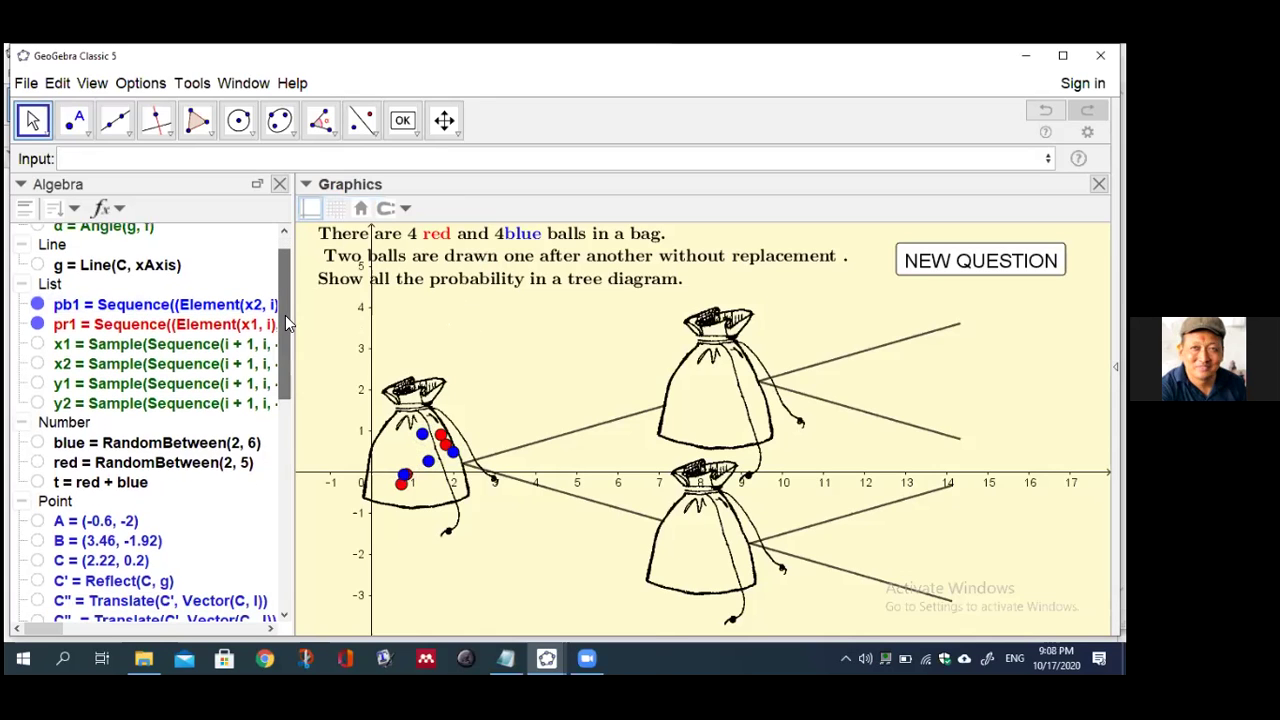
{"action": "left_click_drag", "start_coordinate": [285, 315], "coordinate": [303, 569]}
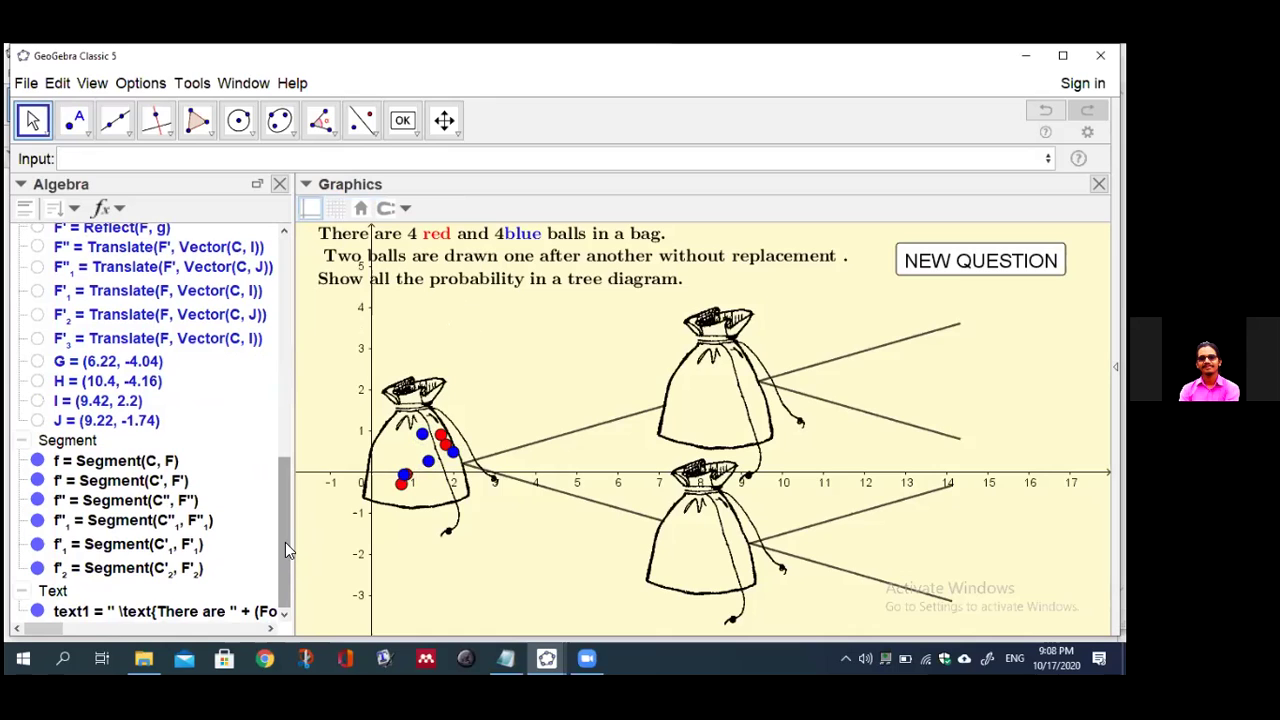
{"action": "left_click_drag", "start_coordinate": [285, 540], "coordinate": [307, 524]}
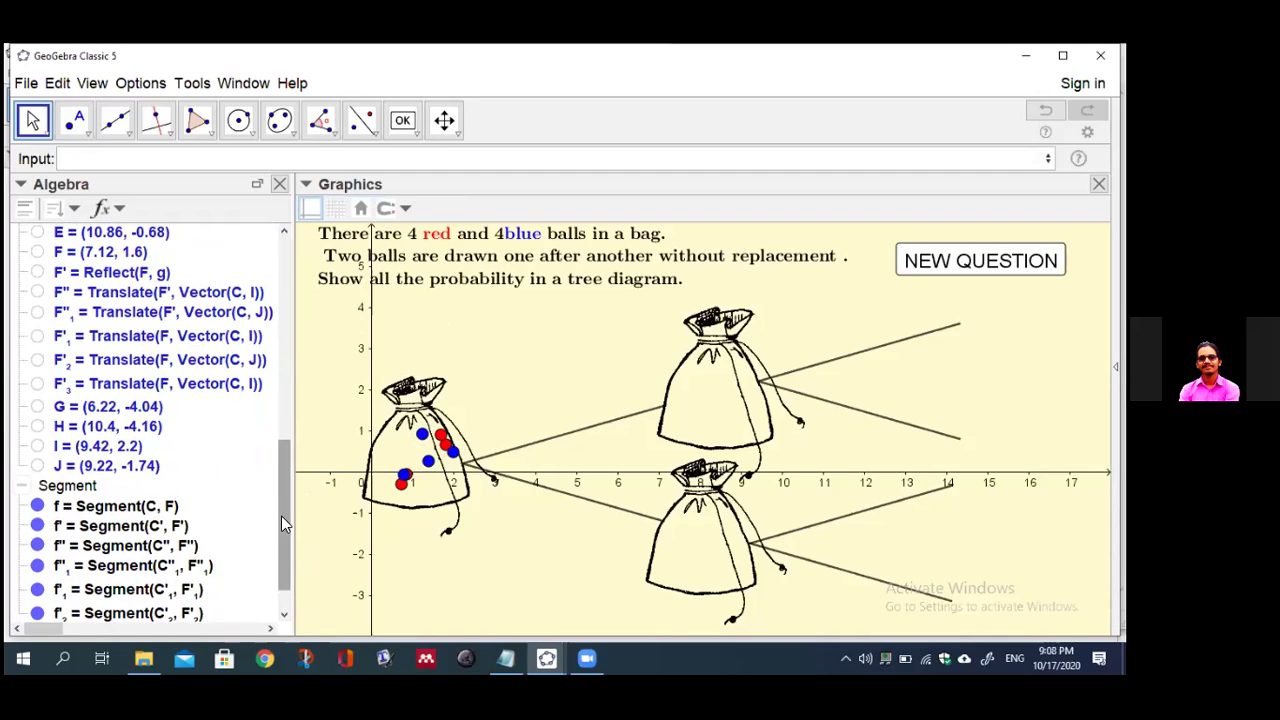
{"action": "mouse_move", "coordinate": [281, 516]}
{"action": "left_mouse_down"}
{"action": "mouse_move", "coordinate": [283, 534]}
{"action": "mouse_move", "coordinate": [287, 510]}
{"action": "left_mouse_up"}
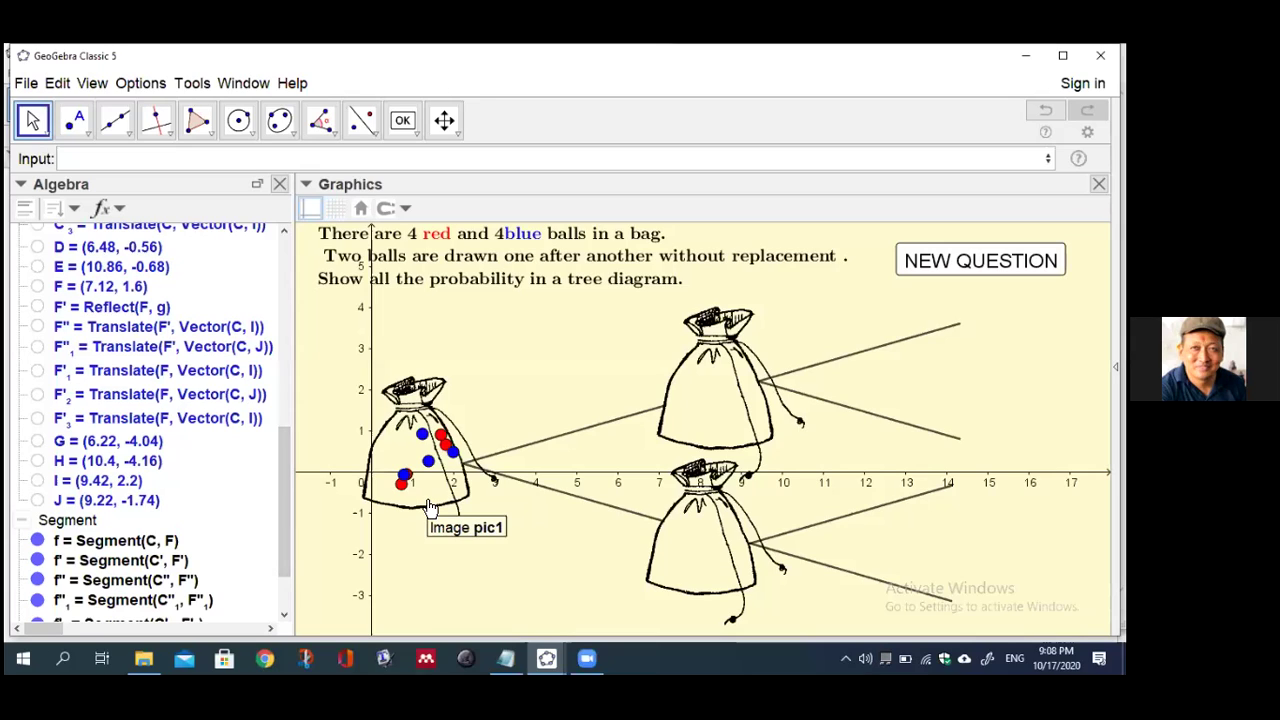
{"action": "left_click", "coordinate": [937, 256]}
{"action": "left_click", "coordinate": [937, 256]}
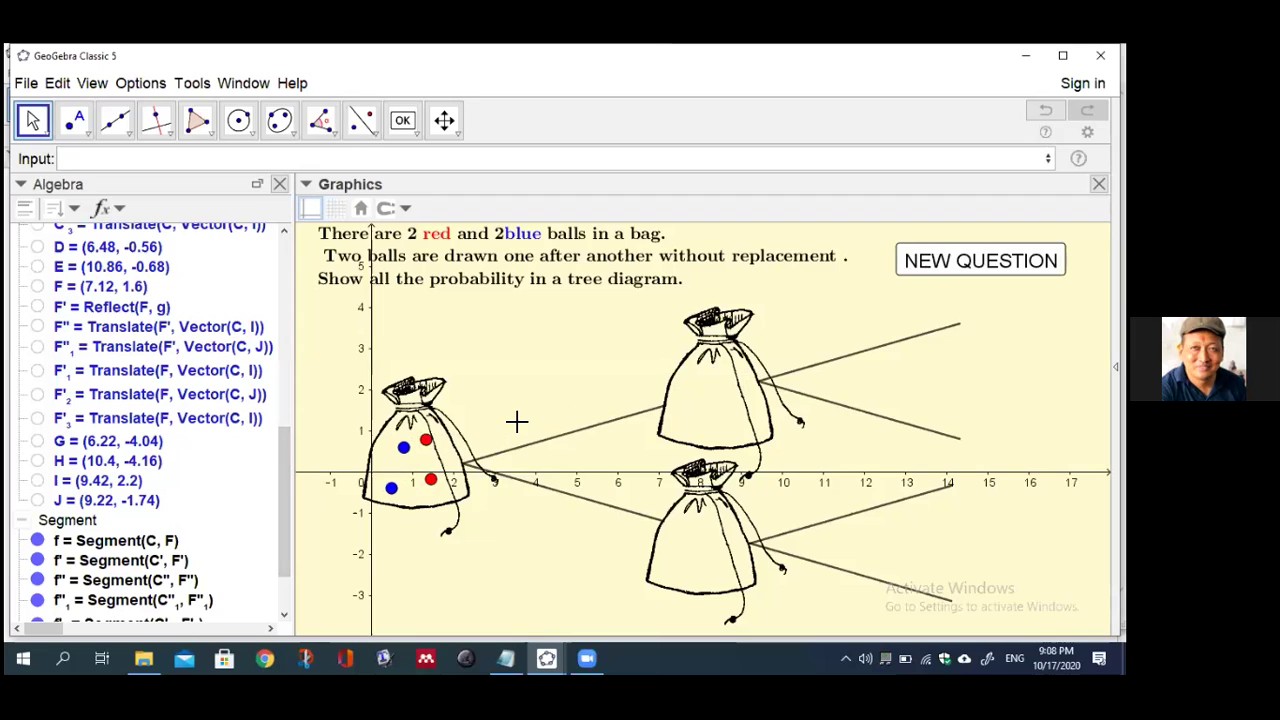
Start a new text beside the ends of the upper branches with the LaTeX content P_1(\red{RED})
{"action": "left_click", "coordinate": [571, 430]}
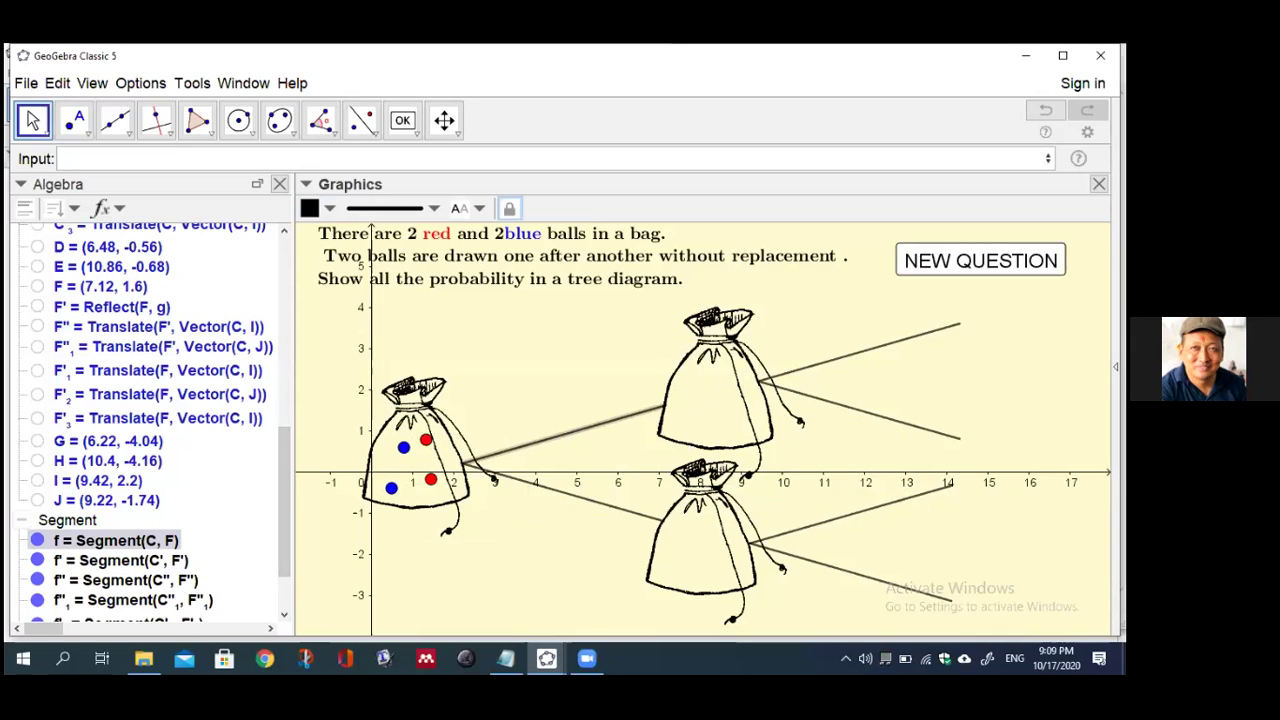
{"action": "left_click", "coordinate": [402, 121]}
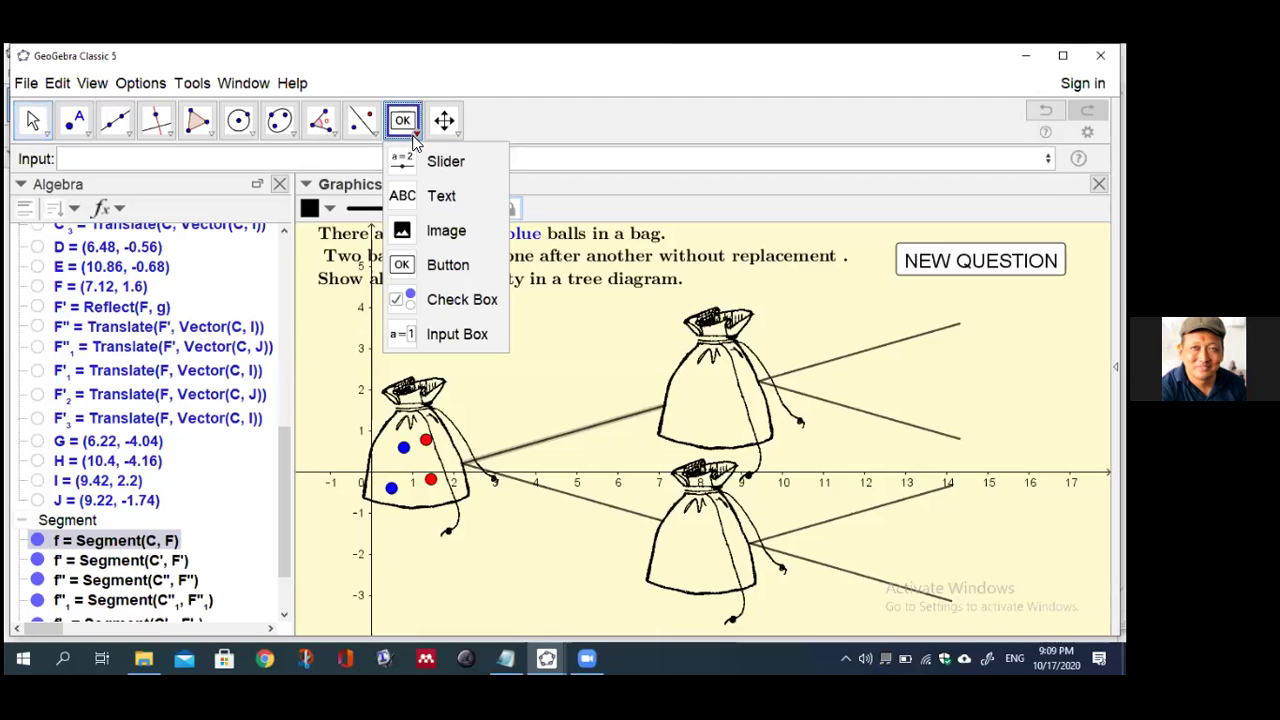
{"action": "left_click", "coordinate": [409, 208]}
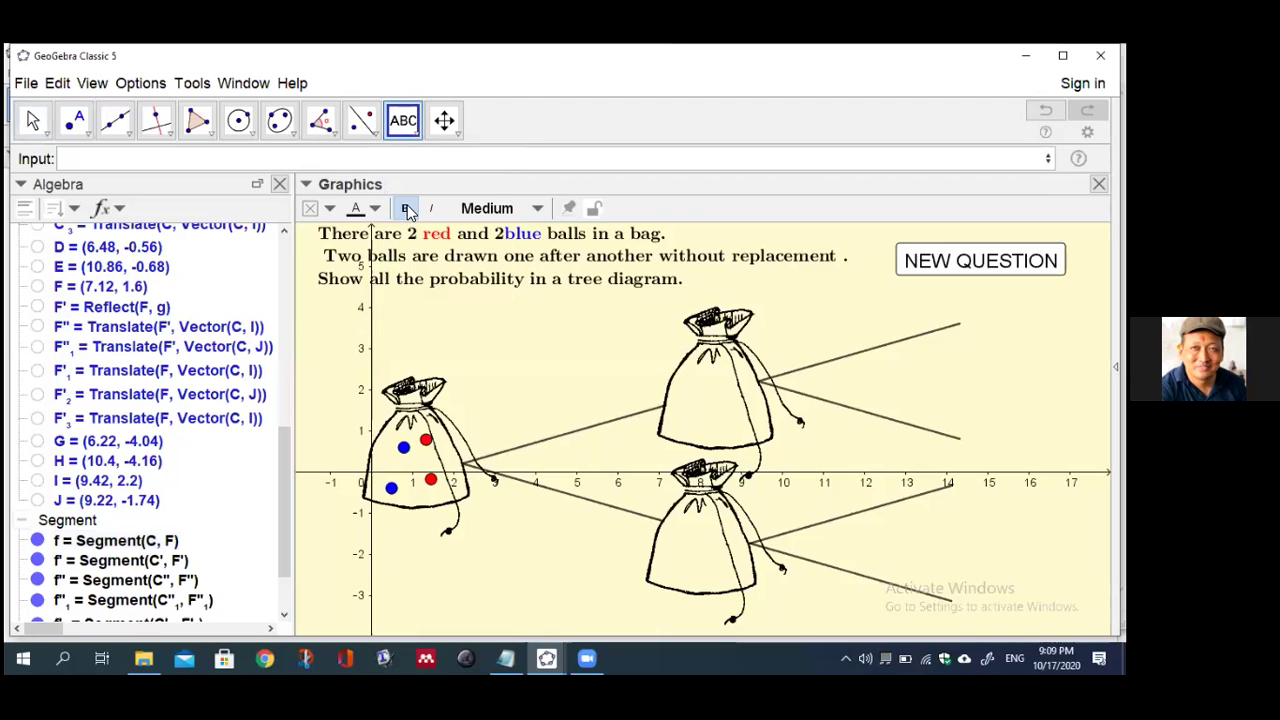
{"action": "left_click", "coordinate": [930, 374]}
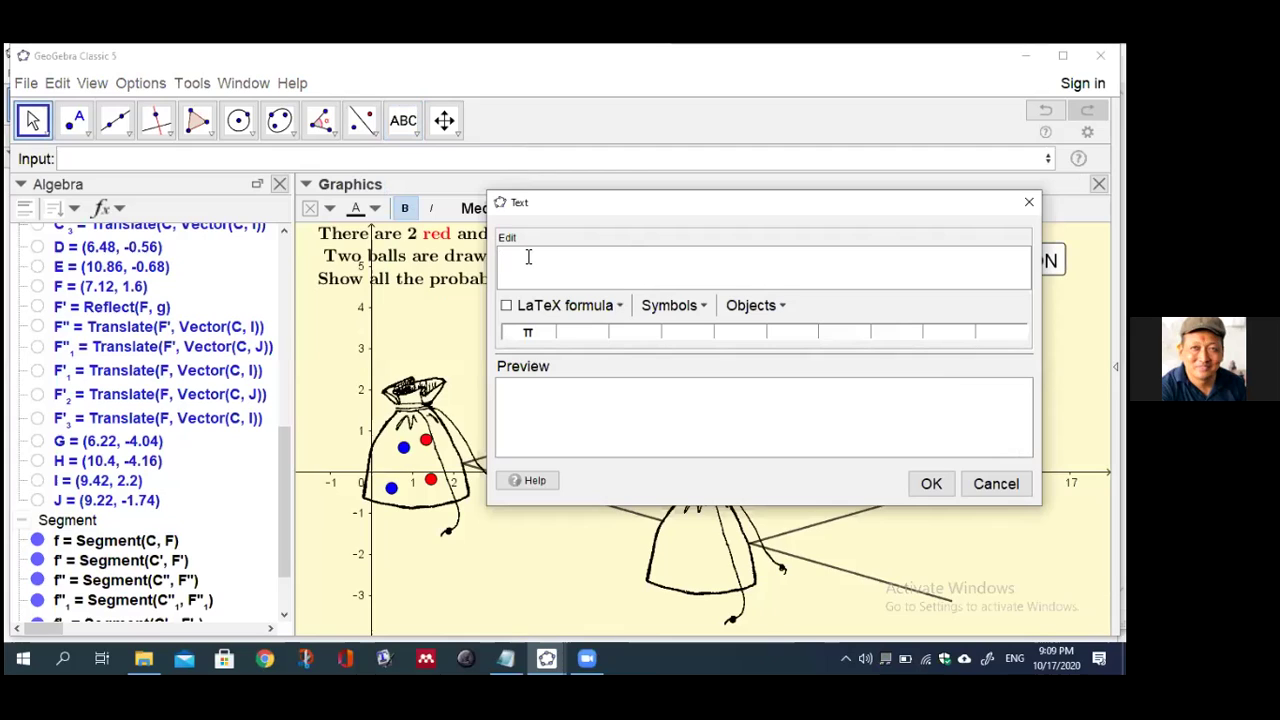
{"action": "type", "text": "P"}
{"action": "type", "text": " 1"}
{"action": "type", "text": "("}
{"action": "type", "text": "\\"}
{"action": "type", "text": "red"}
{"action": "type", "text": "{RED"}
{"action": "type", "text": "})"}
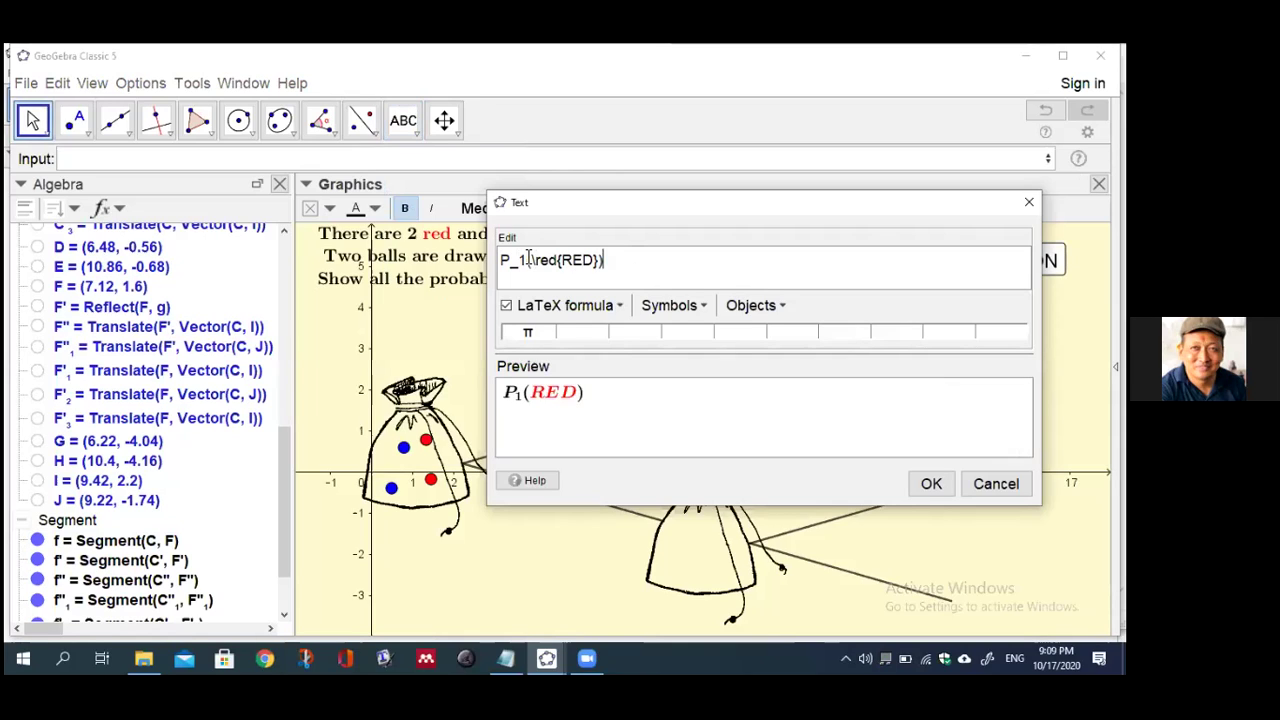
Append an equals sign and a LaTeX fraction to the text, with the number object red as numerator
{"action": "type", "text": "="}
{"action": "left_click", "coordinate": [621, 310]}
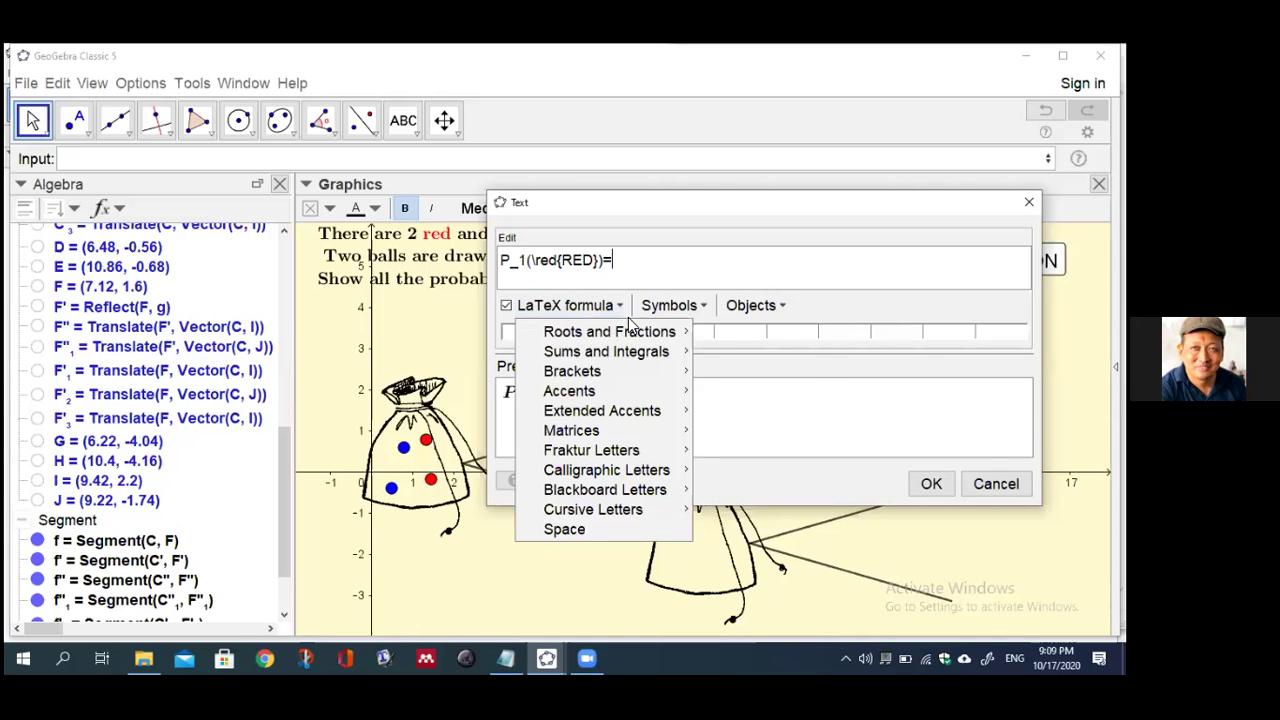
{"action": "mouse_move", "coordinate": [632, 335]}
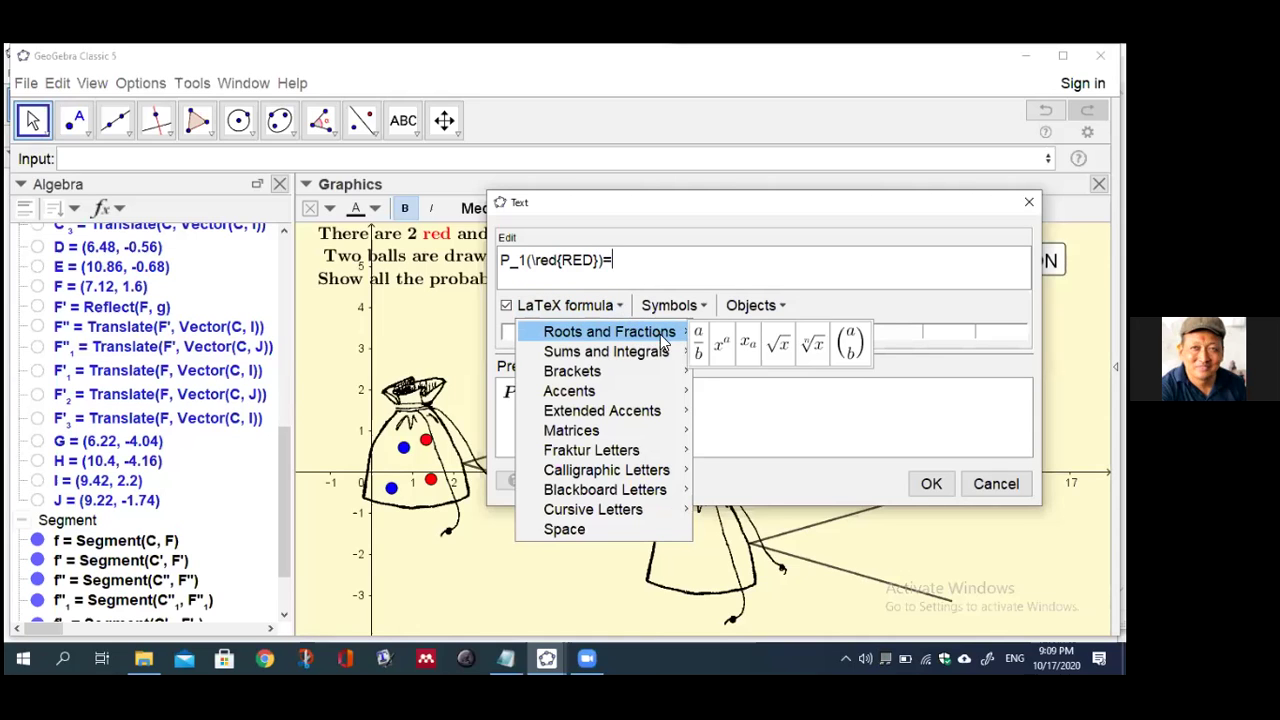
{"action": "left_click", "coordinate": [697, 345]}
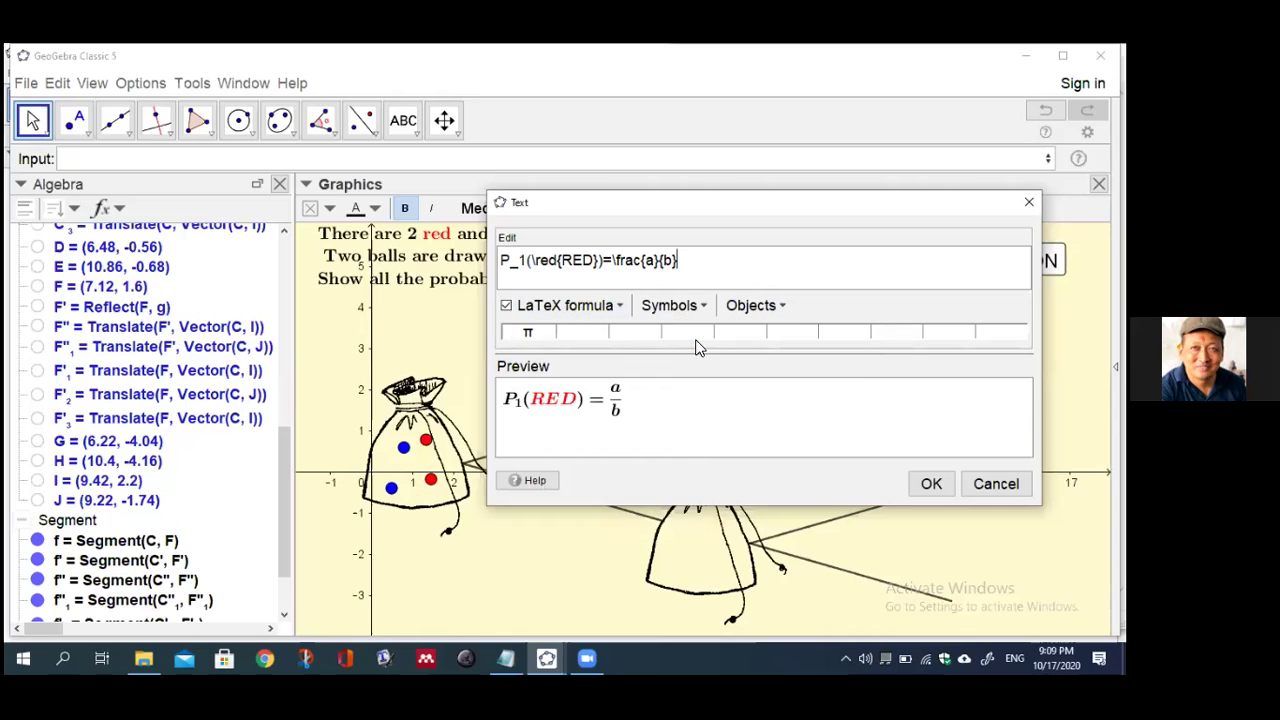
{"action": "left_click", "coordinate": [655, 261]}
{"action": "key", "text": "BackSpace"}
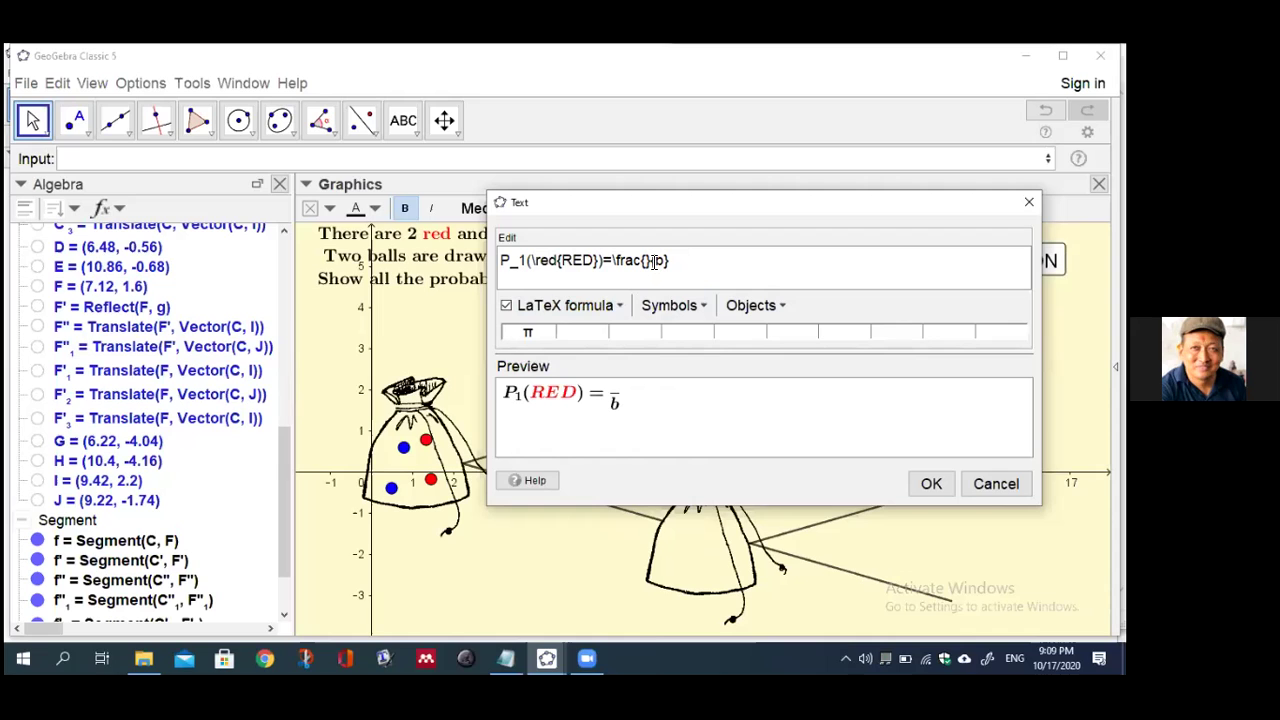
{"action": "left_click_drag", "start_coordinate": [283, 457], "coordinate": [298, 288]}
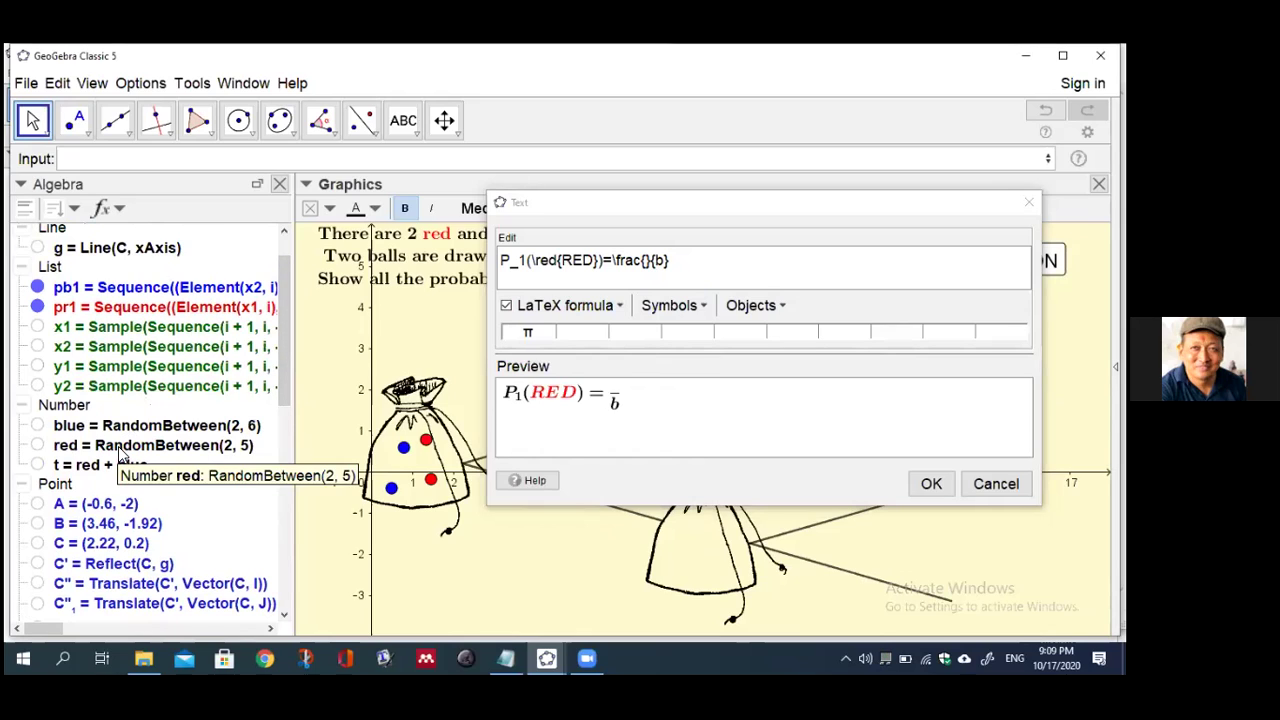
{"action": "left_click", "coordinate": [120, 450]}
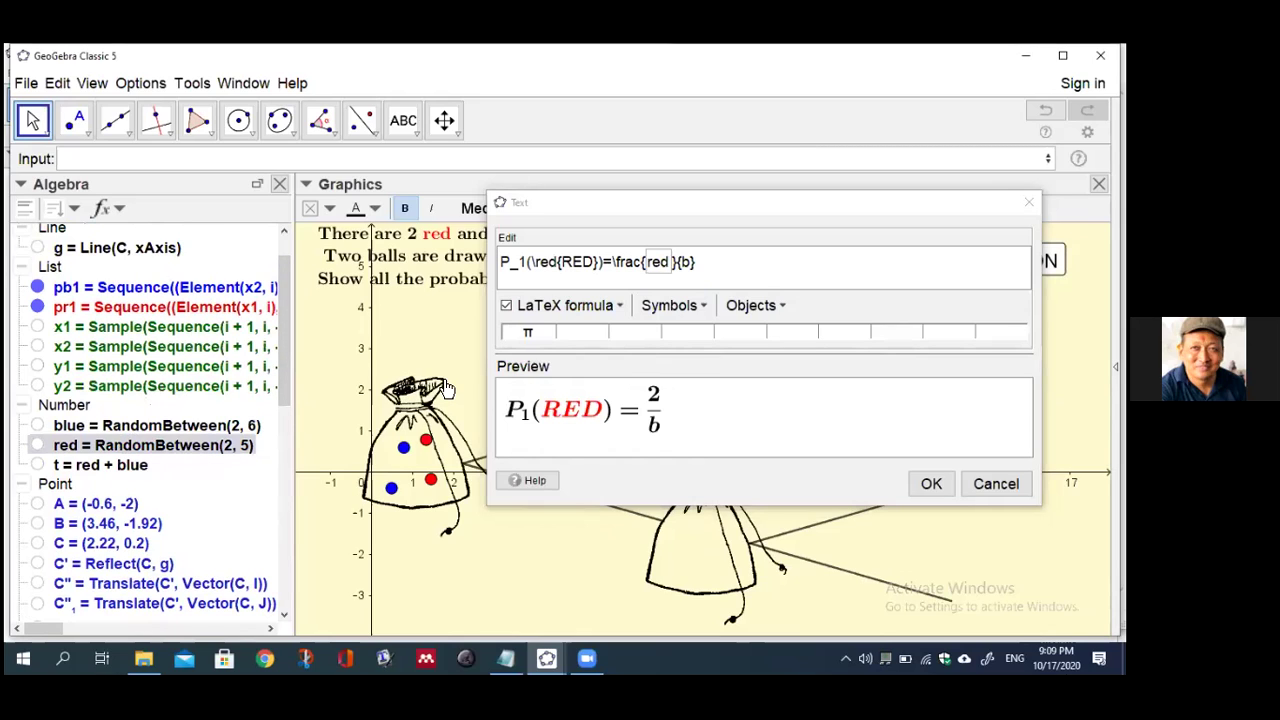
Set the fraction's denominator to the number object t and create the text
{"action": "left_click", "coordinate": [686, 260]}
{"action": "key", "text": "BackSpace"}
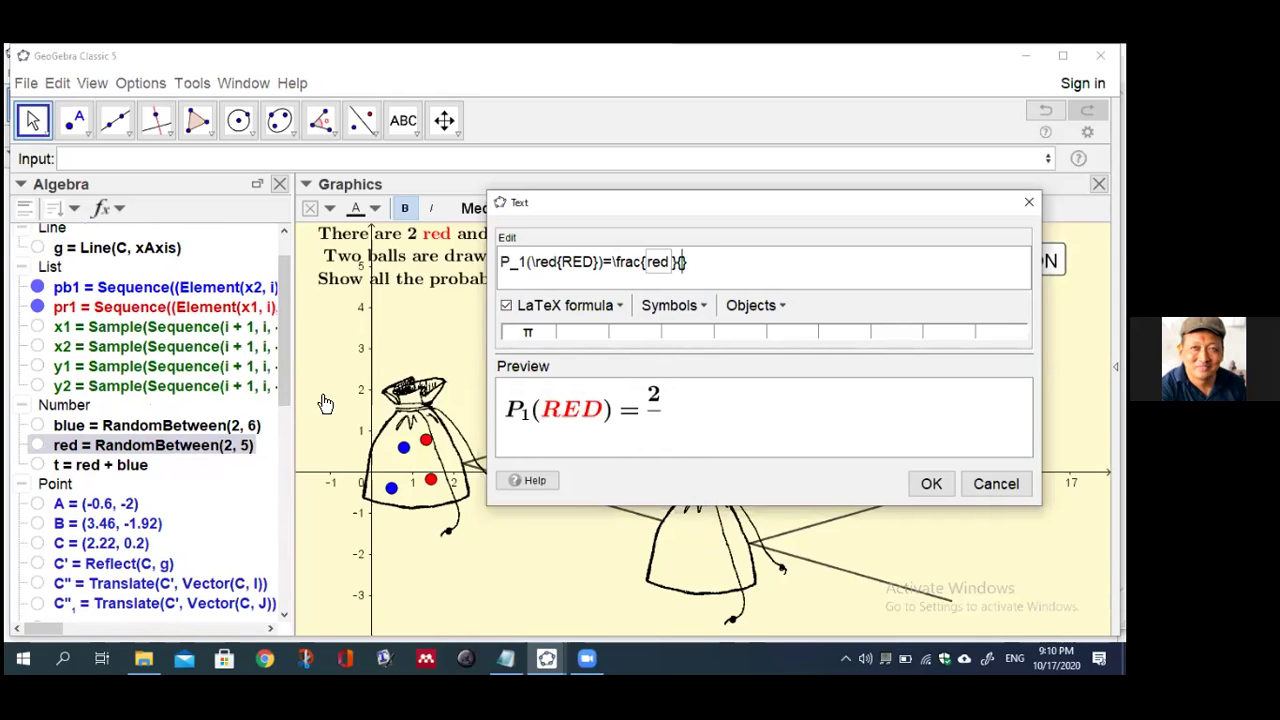
{"action": "left_click", "coordinate": [120, 470]}
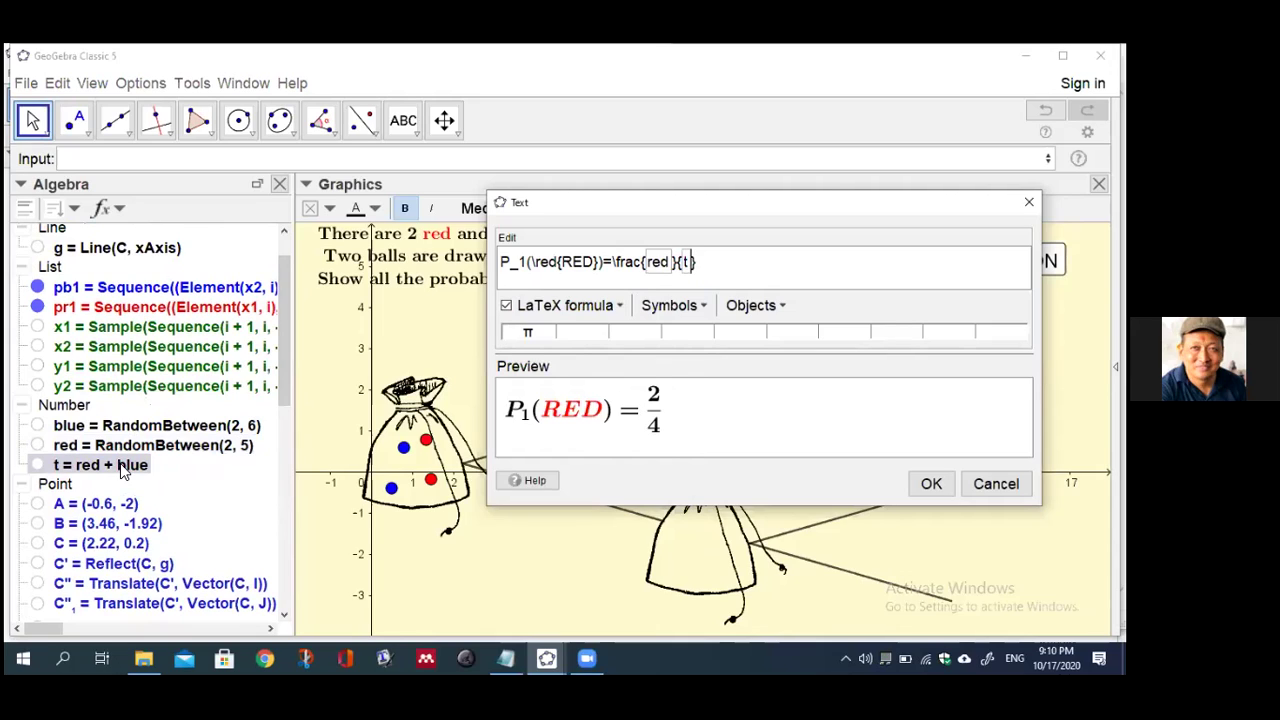
{"action": "left_click", "coordinate": [928, 484]}
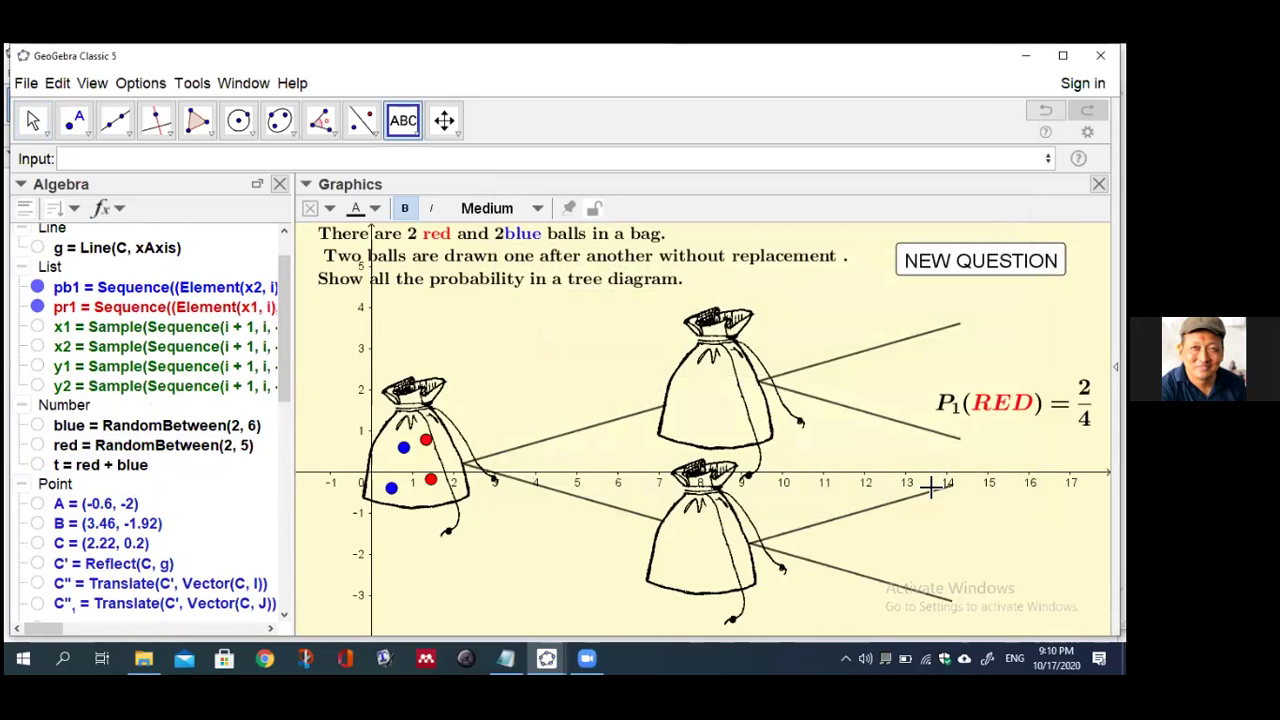
{"action": "left_click", "coordinate": [964, 446]}
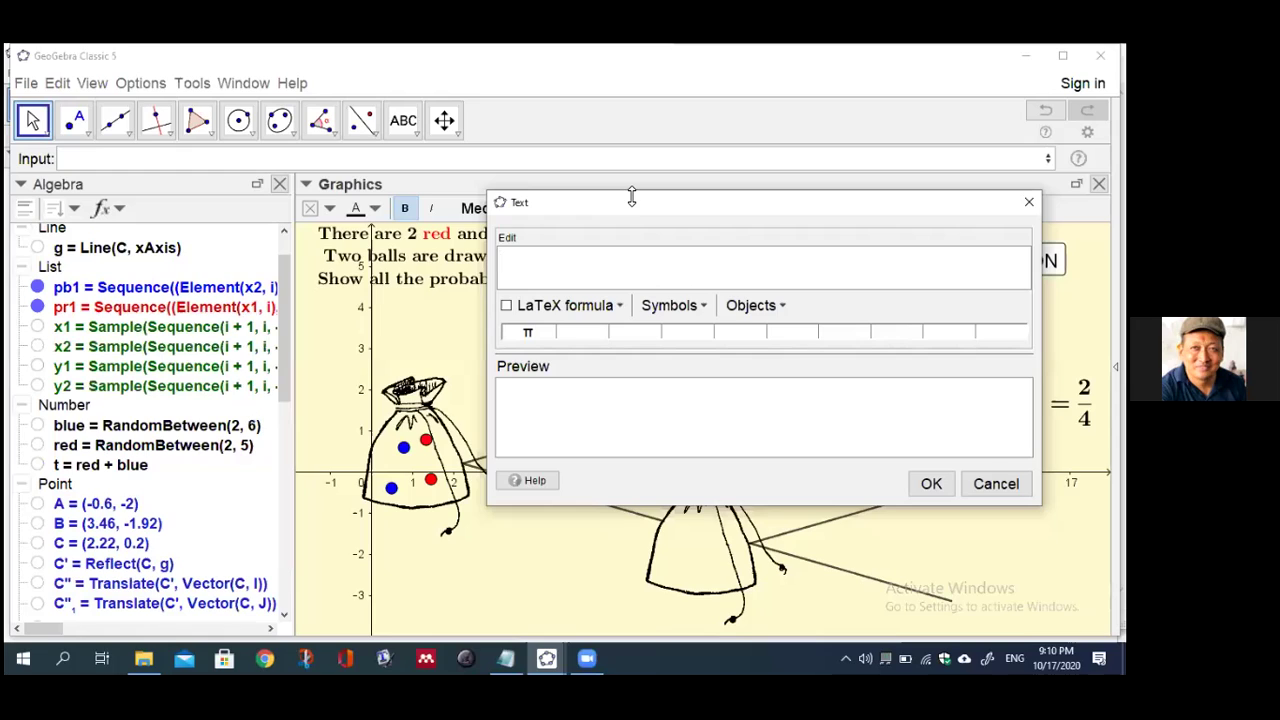
{"action": "left_click_drag", "start_coordinate": [628, 210], "coordinate": [626, 203]}
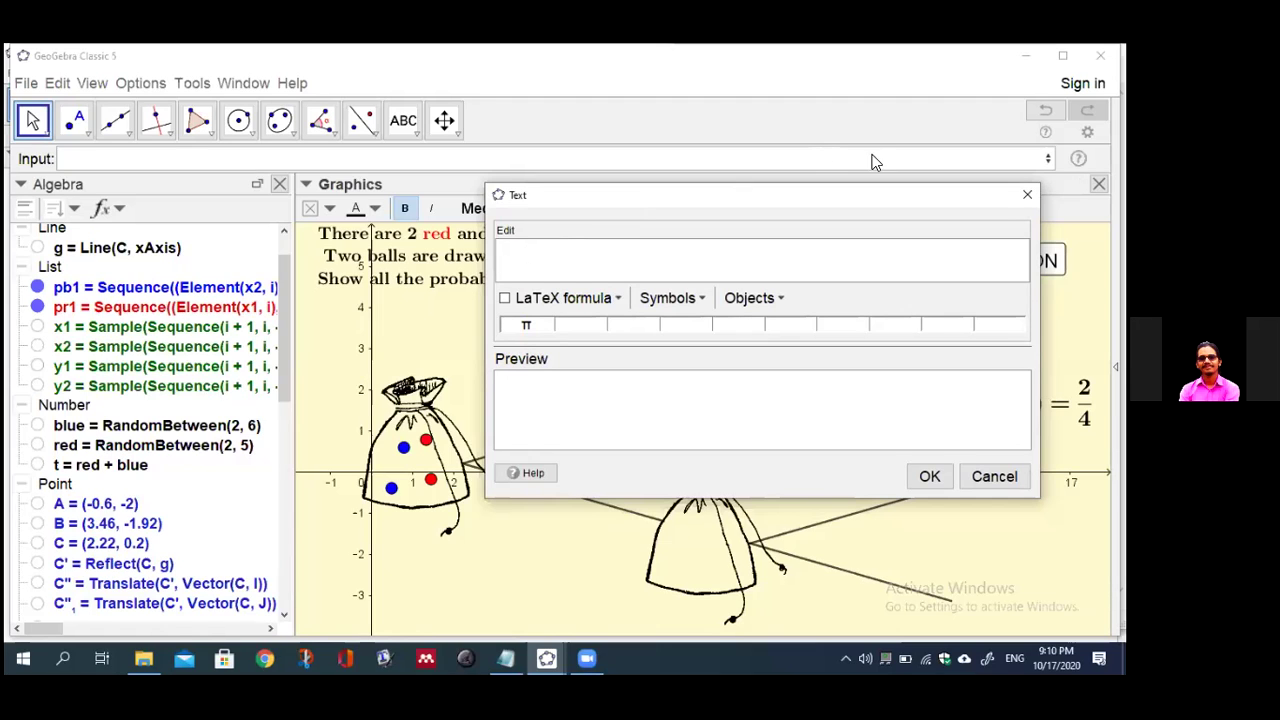
{"action": "left_click", "coordinate": [1027, 194]}
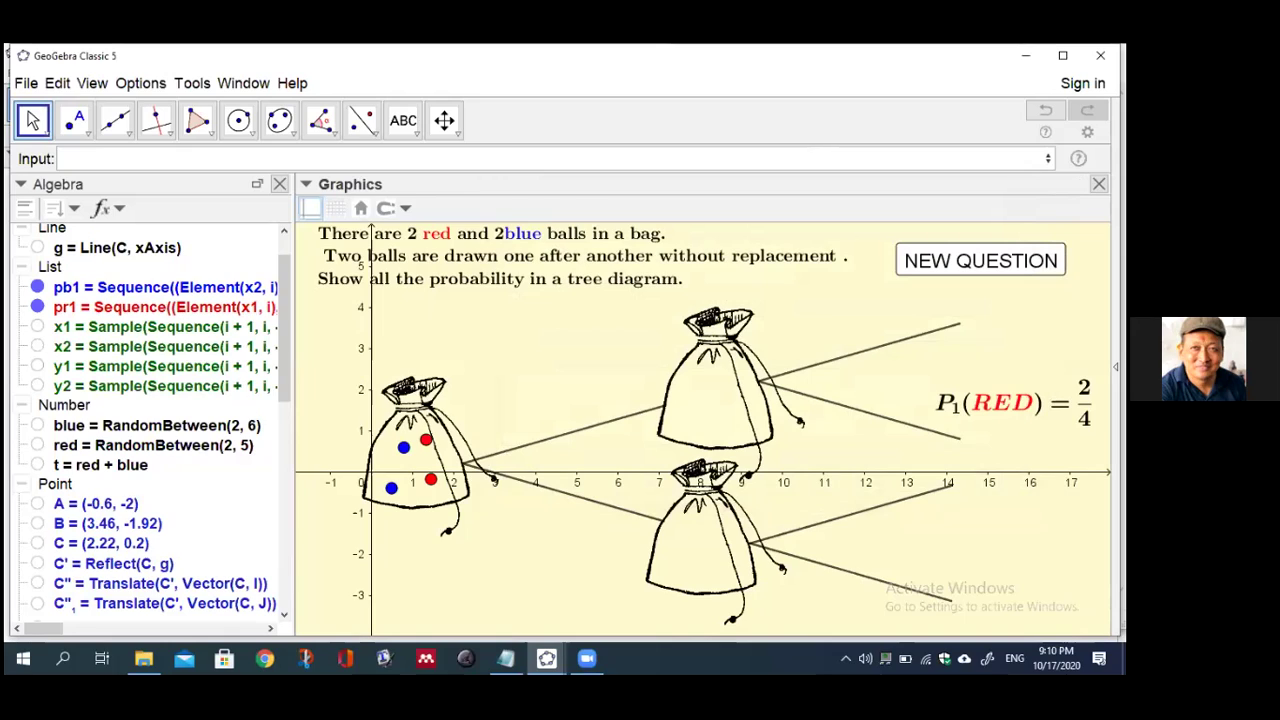
Reopen the P_1(RED) text to review its LaTeX definition, and close it without changes
{"action": "left_click", "coordinate": [1013, 403]}
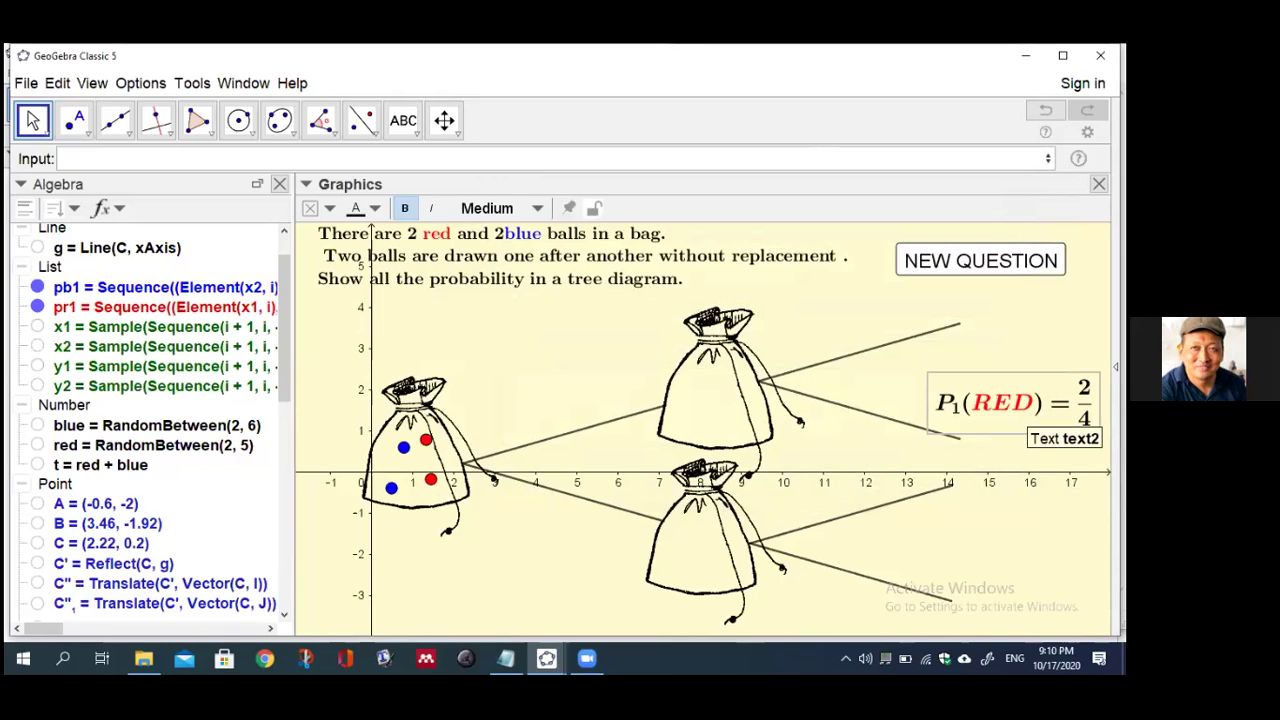
{"action": "double_click", "coordinate": [1015, 410]}
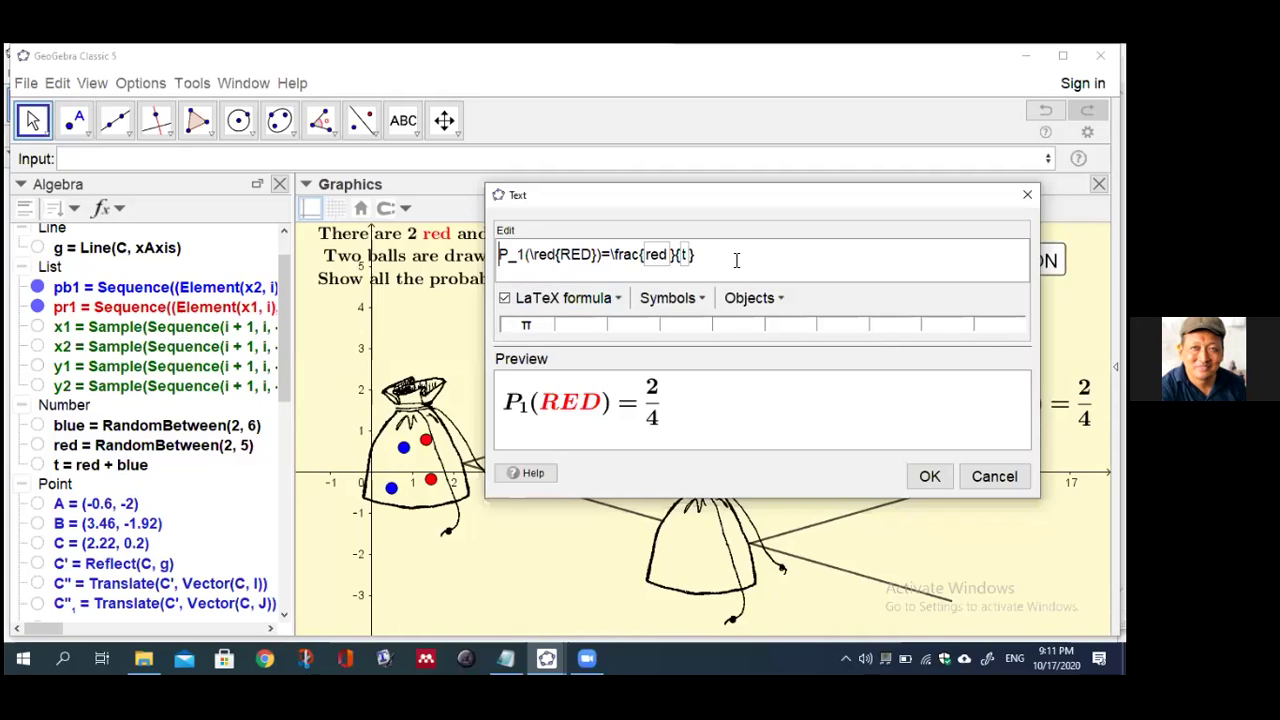
{"action": "left_click", "coordinate": [930, 478]}
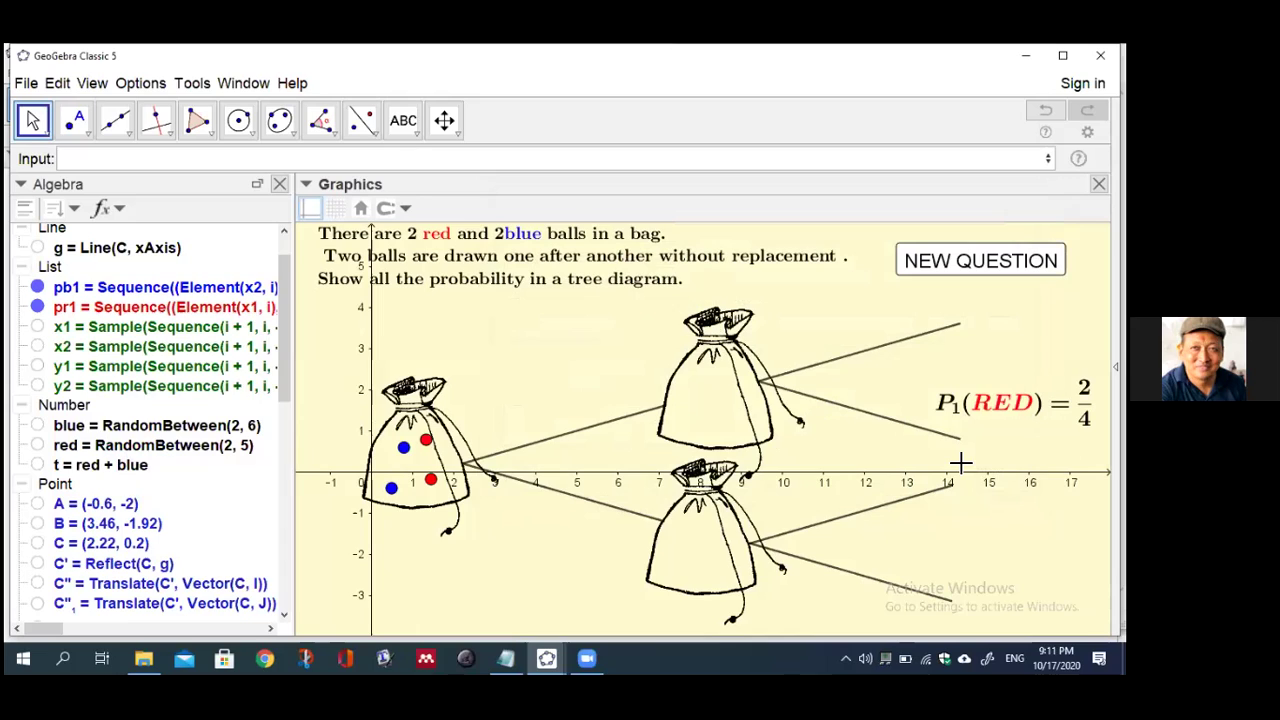
Start a new text in the drawing with the LaTeX content P_1(\blue{BLUE})=
{"action": "left_click", "coordinate": [403, 120]}
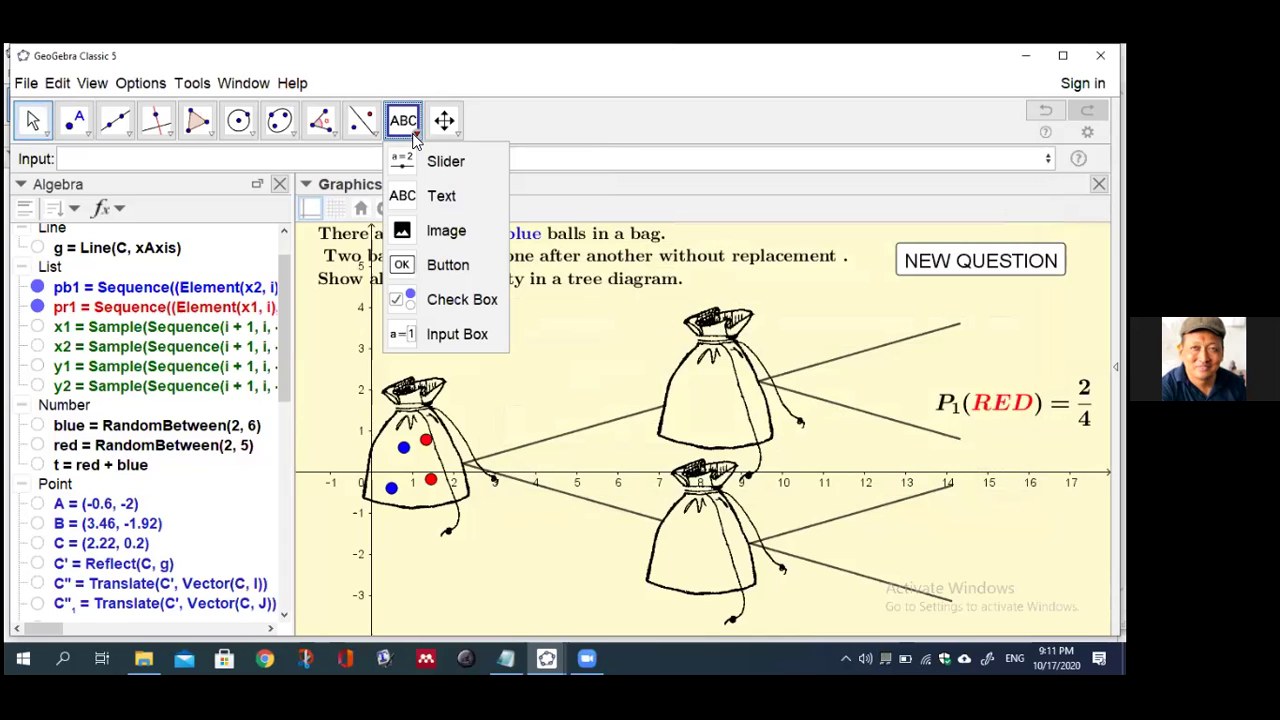
{"action": "left_click", "coordinate": [412, 200]}
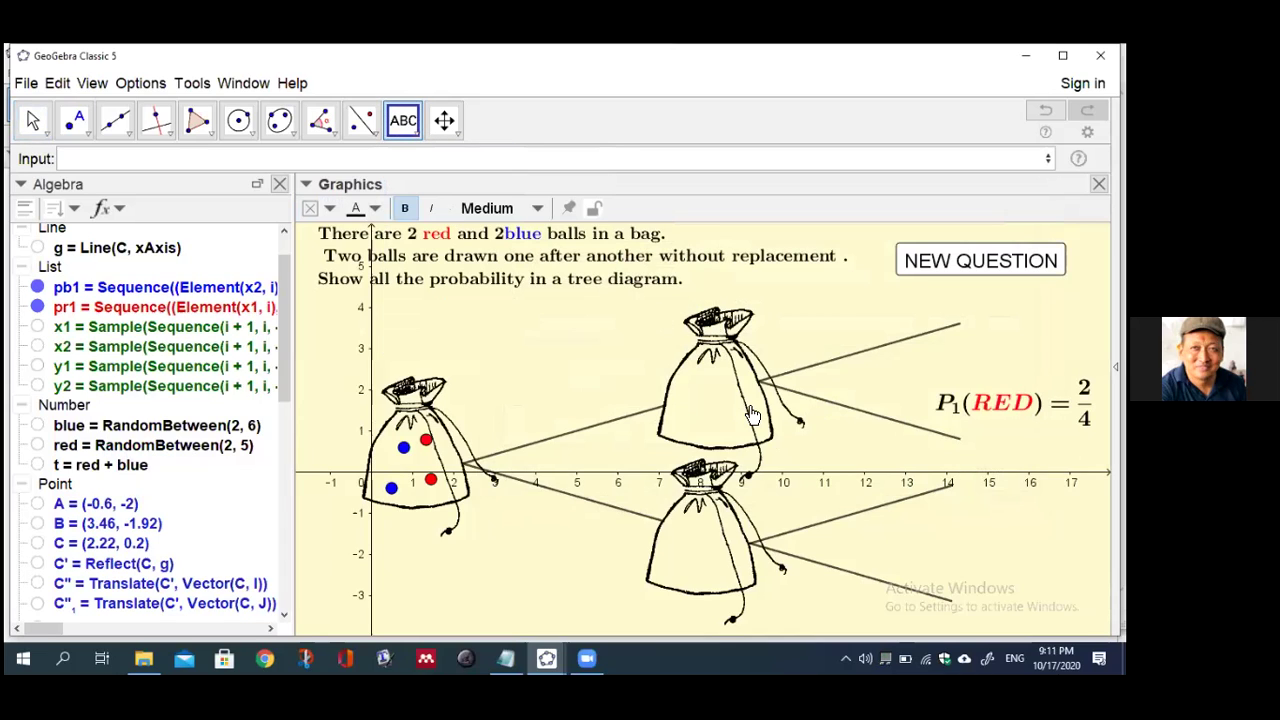
{"action": "left_click", "coordinate": [752, 414]}
{"action": "left_click_drag", "start_coordinate": [666, 200], "coordinate": [622, 198]}
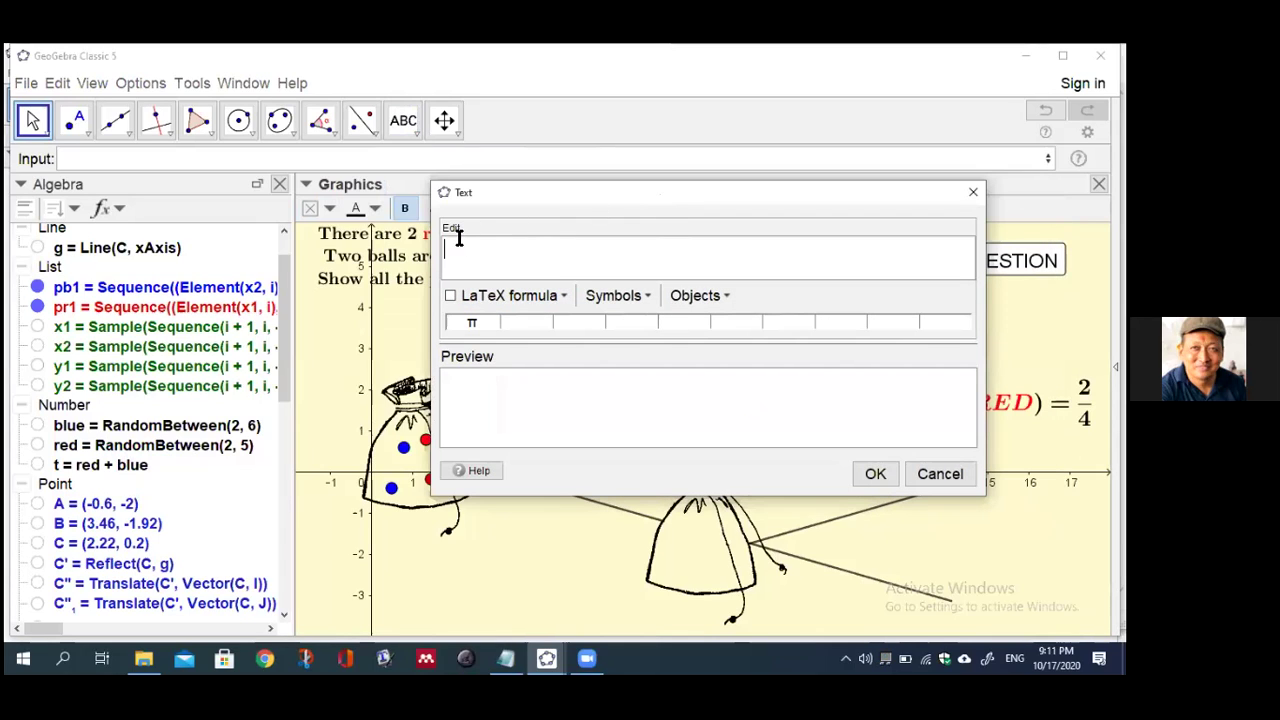
{"action": "type", "text": "P_1"}
{"action": "type", "text": "(\blue"}
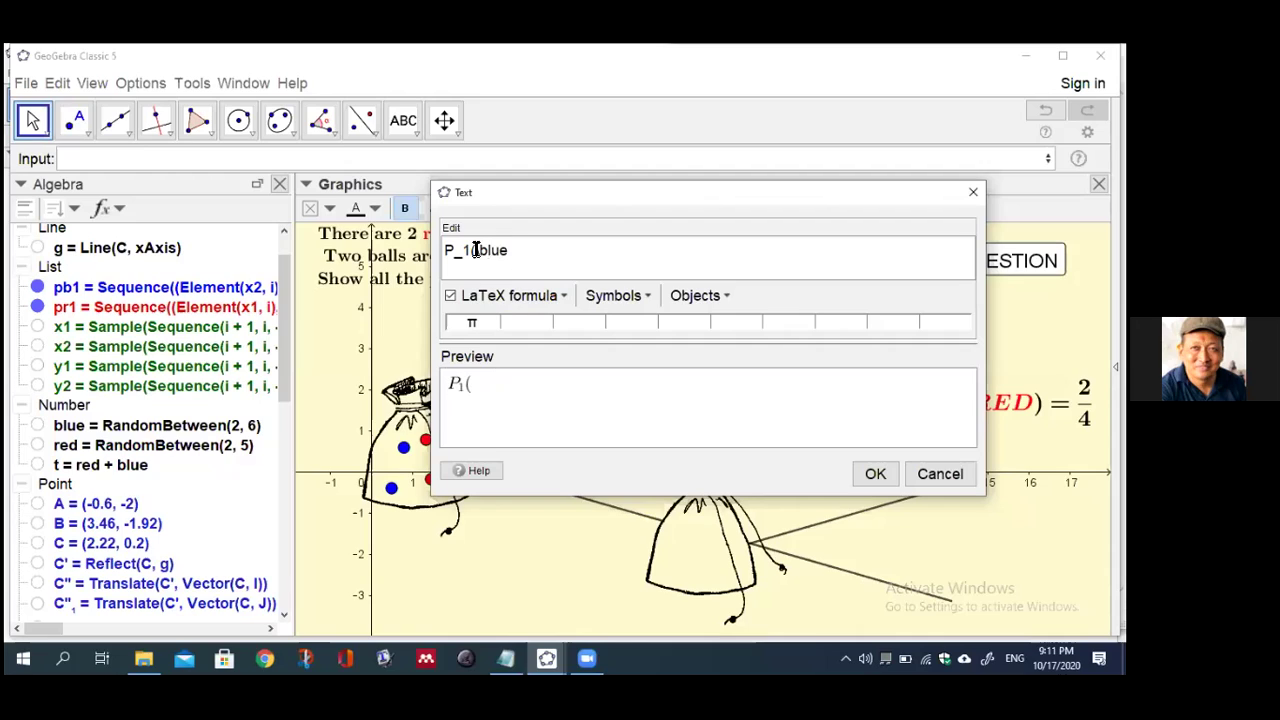
{"action": "type", "text": "{BLUE}"}
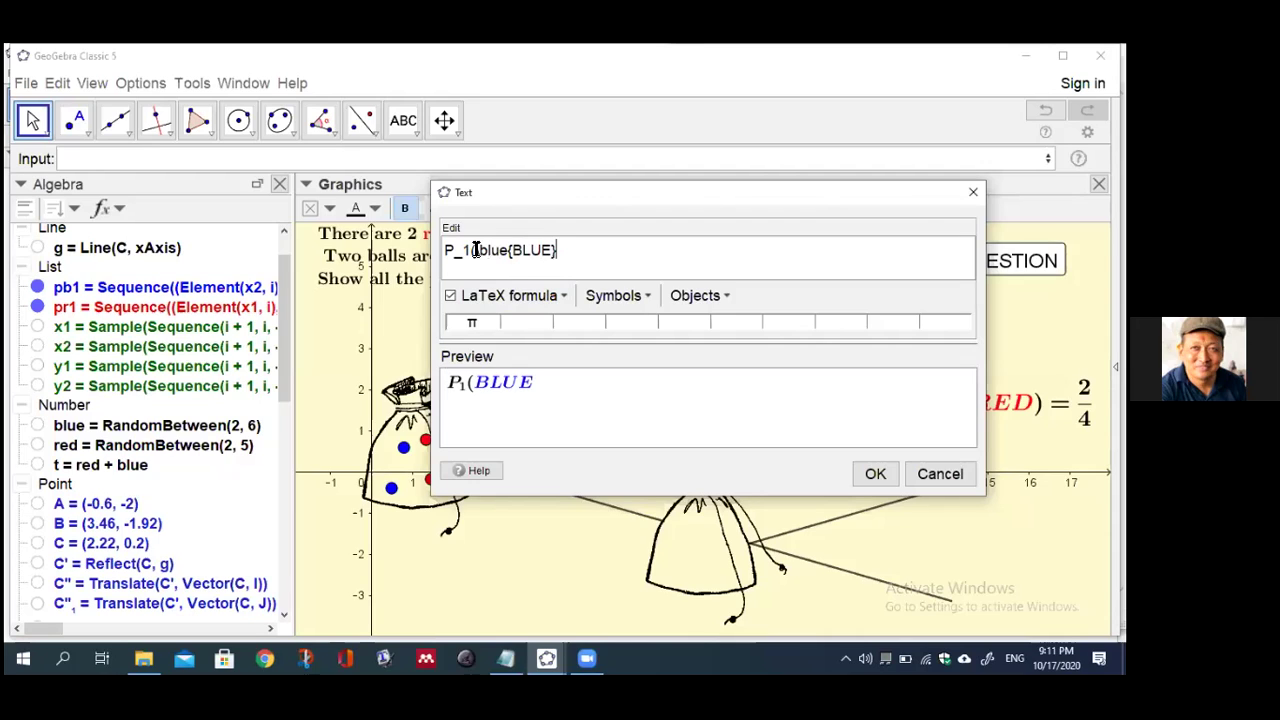
{"action": "type", "text": ")="}
Append a LaTeX fraction to the P_1(BLUE) text, with the number object blue as numerator
{"action": "left_click", "coordinate": [563, 297]}
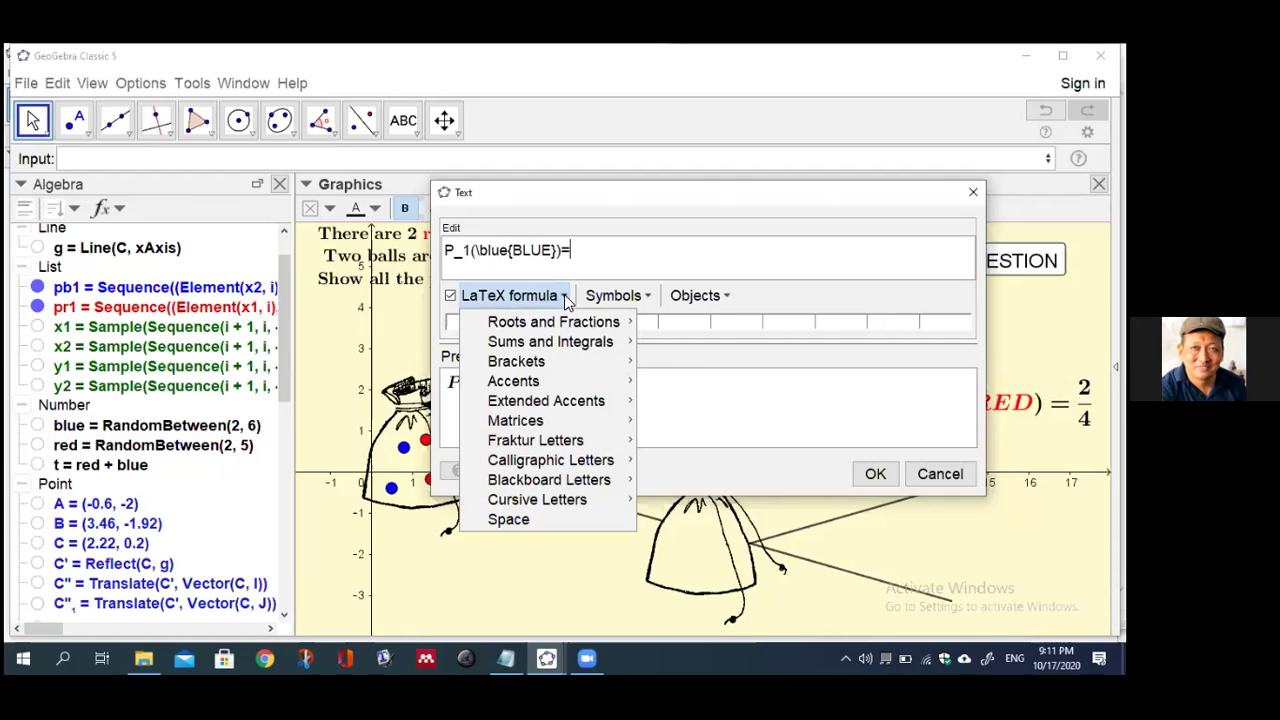
{"action": "mouse_move", "coordinate": [566, 330]}
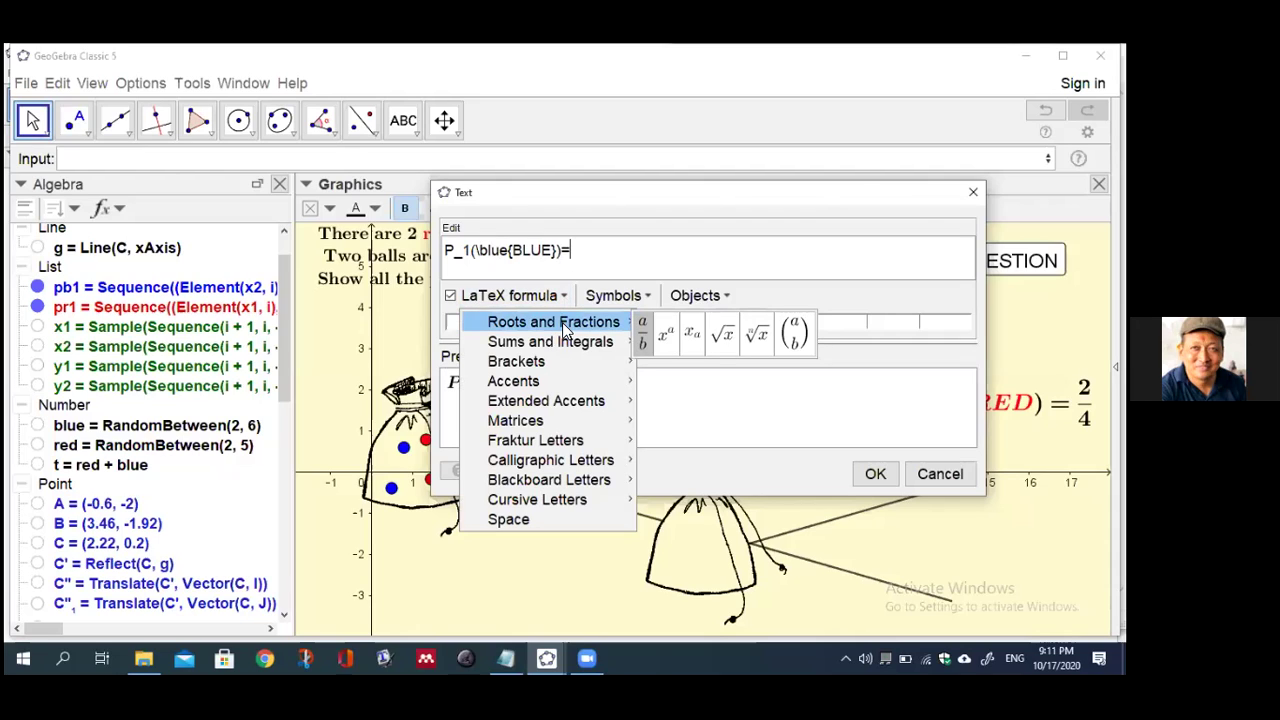
{"action": "left_click", "coordinate": [643, 328]}
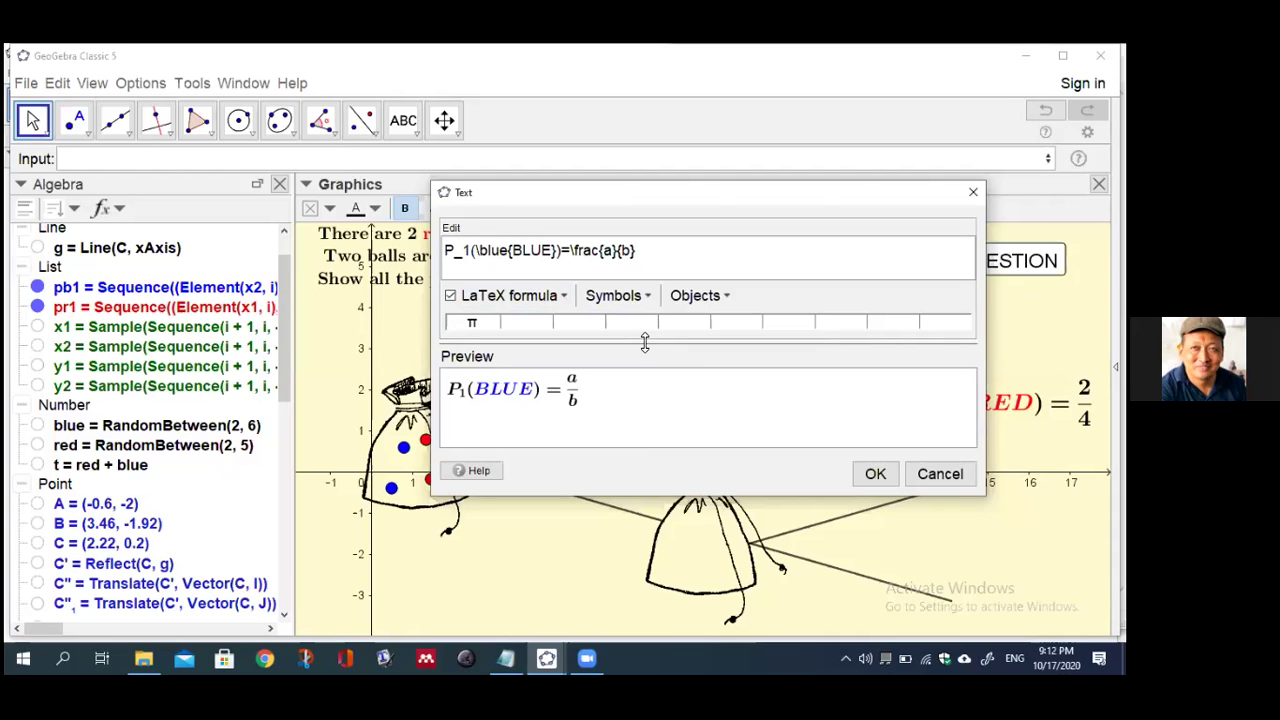
{"action": "double_click", "coordinate": [609, 250]}
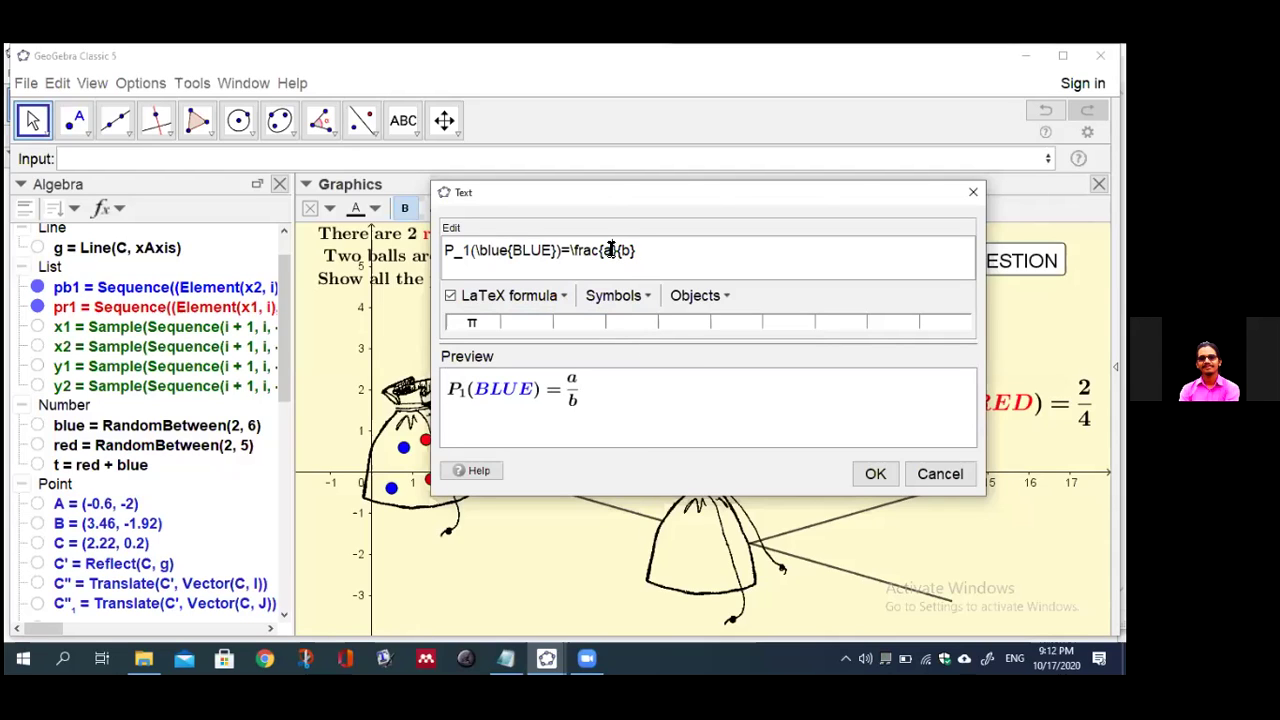
{"action": "key", "text": "BackSpace"}
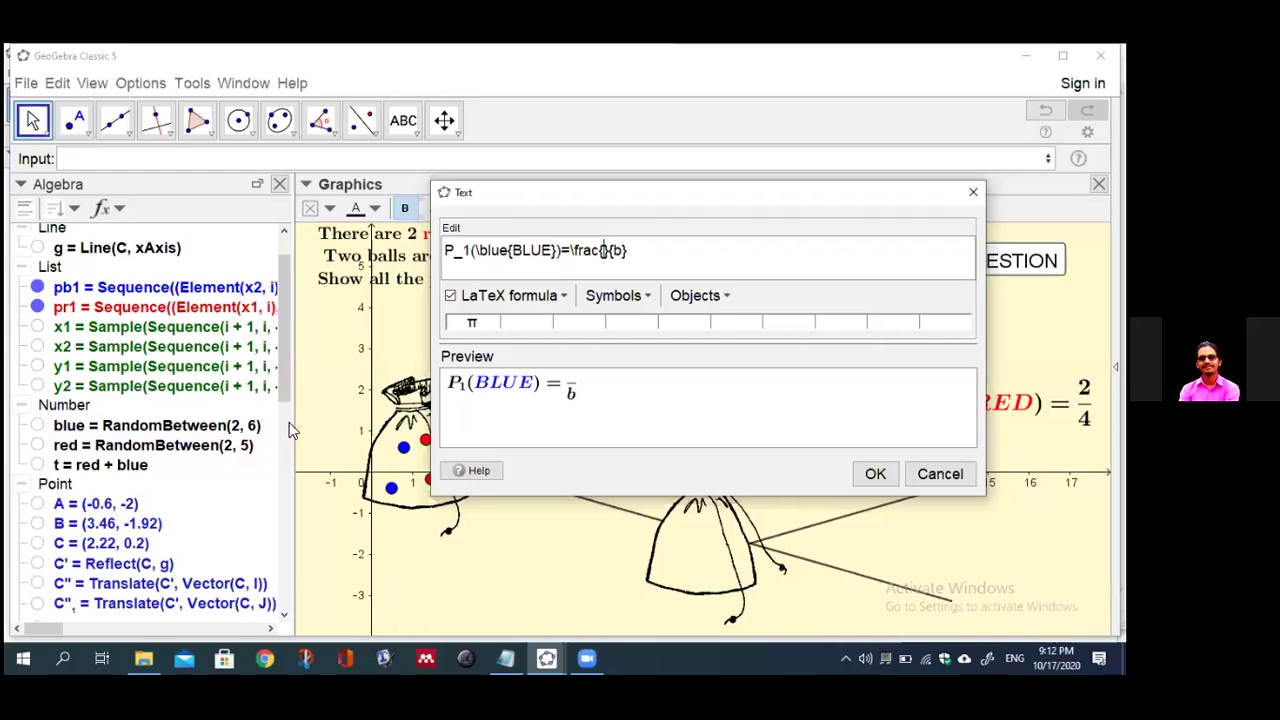
{"action": "left_click", "coordinate": [85, 430]}
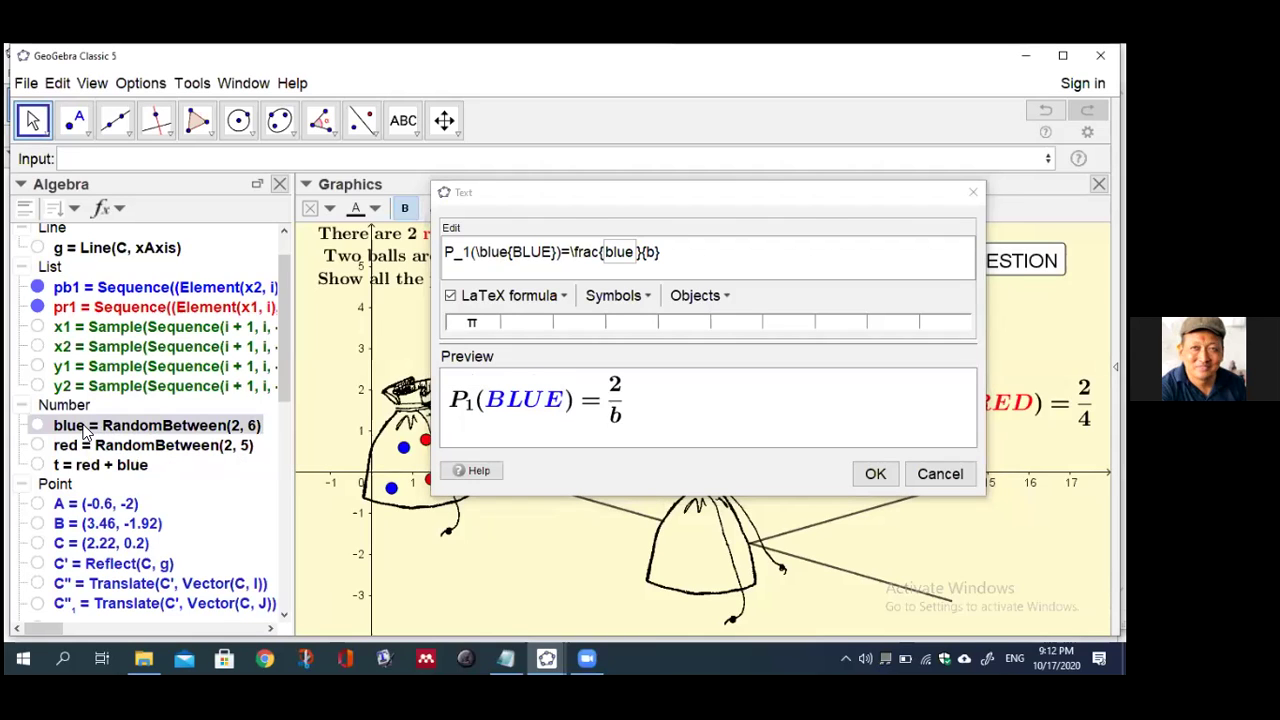
Set the denominator of the P_1(BLUE) fraction to the number object t and create the text
{"action": "left_click", "coordinate": [651, 252]}
{"action": "key", "text": "BackSpace"}
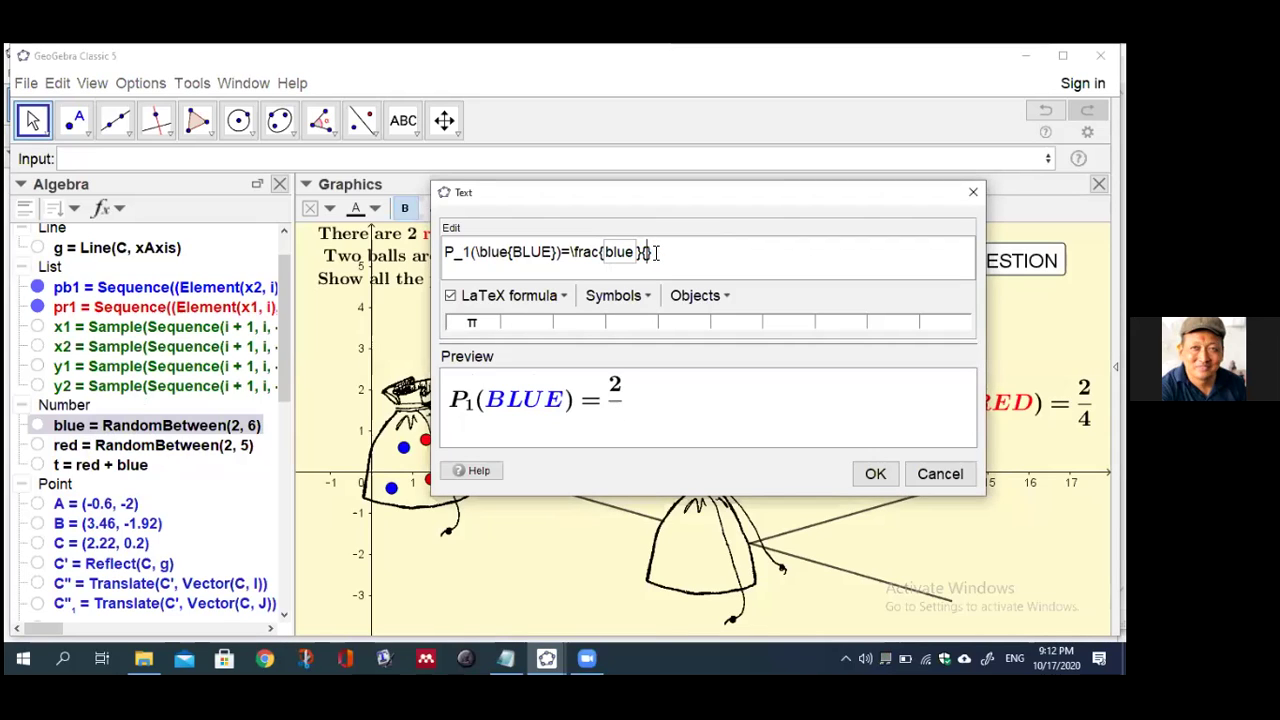
{"action": "left_click", "coordinate": [70, 467]}
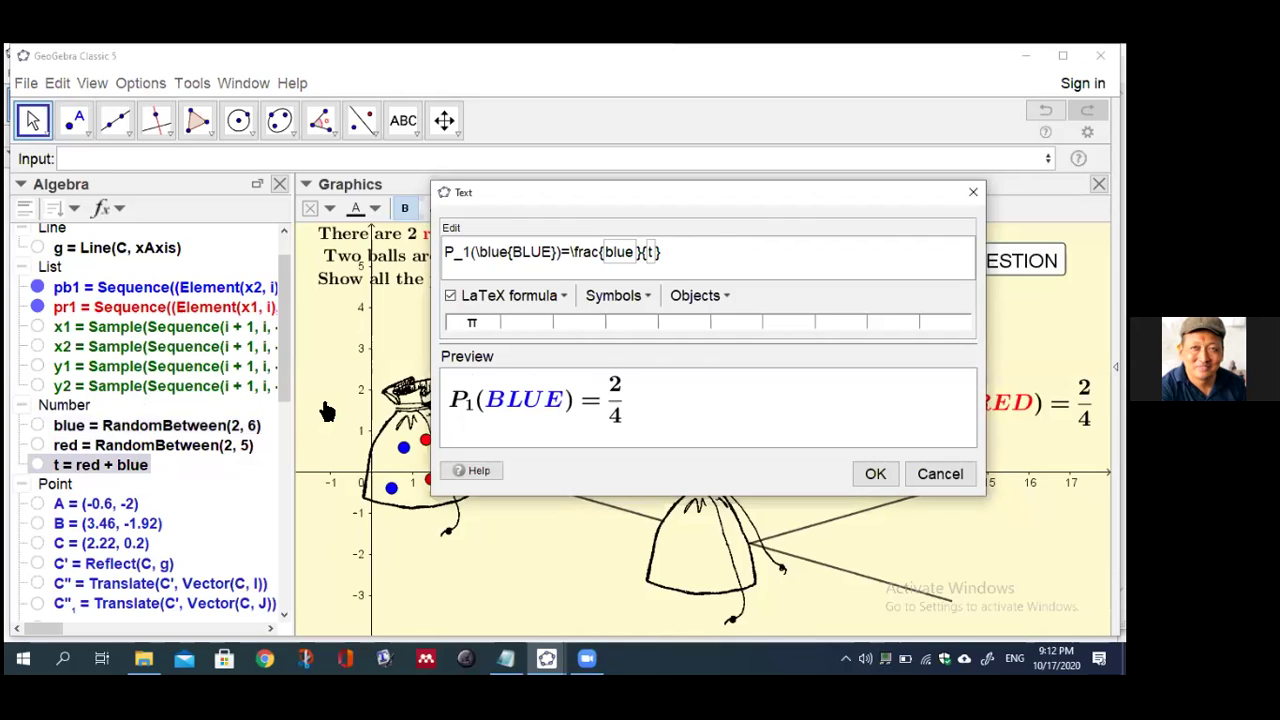
{"action": "left_click", "coordinate": [875, 476]}
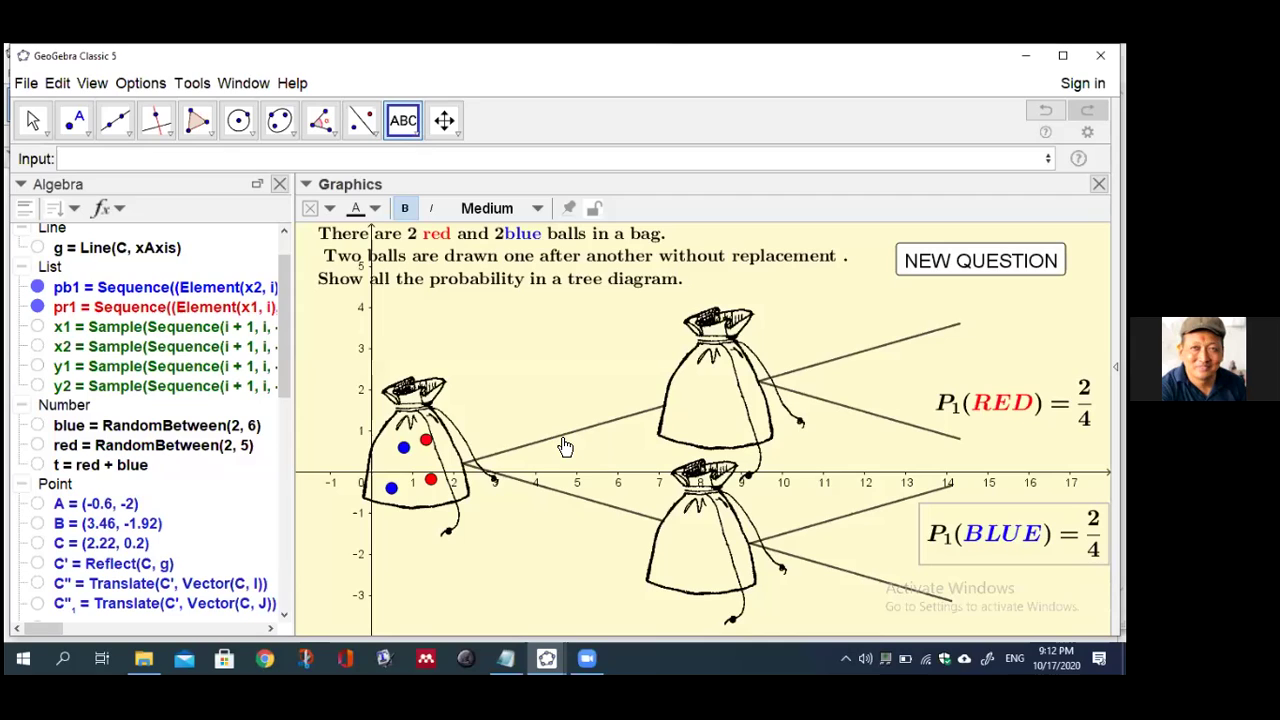
Create the midpoints of the two branches running from the first bag to the second-stage bags
{"action": "left_click", "coordinate": [86, 136]}
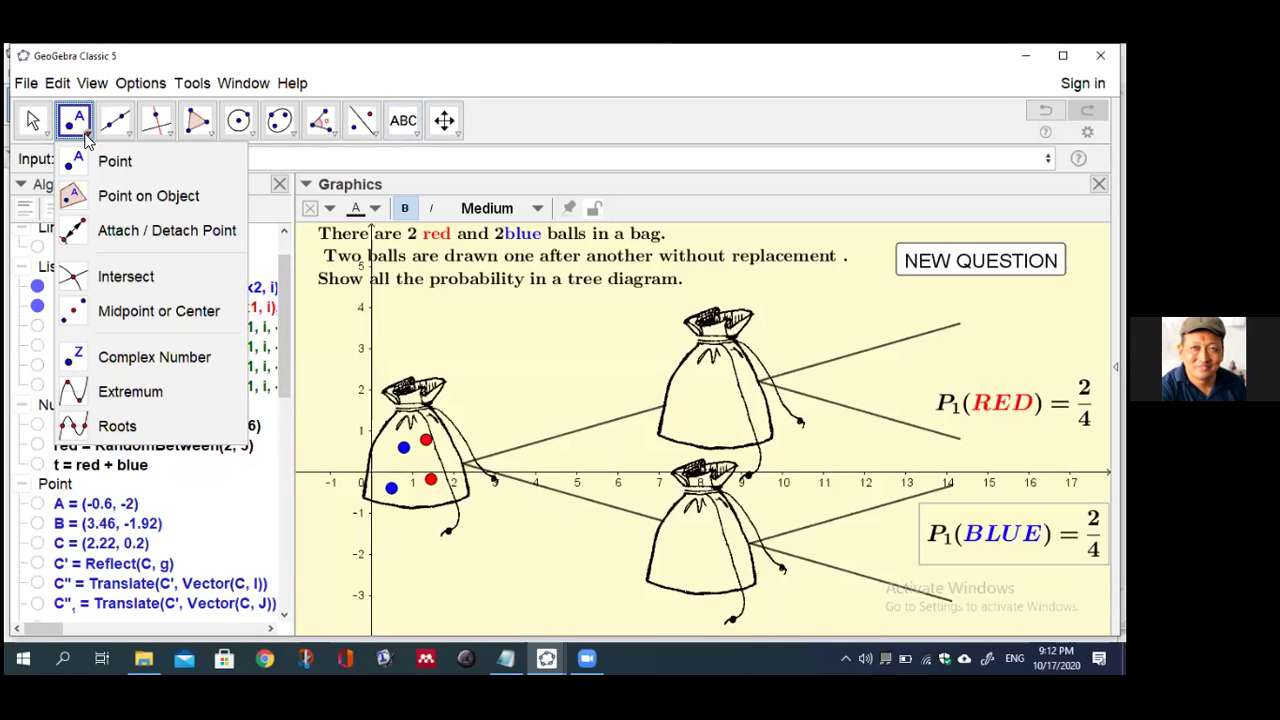
{"action": "left_click", "coordinate": [77, 311]}
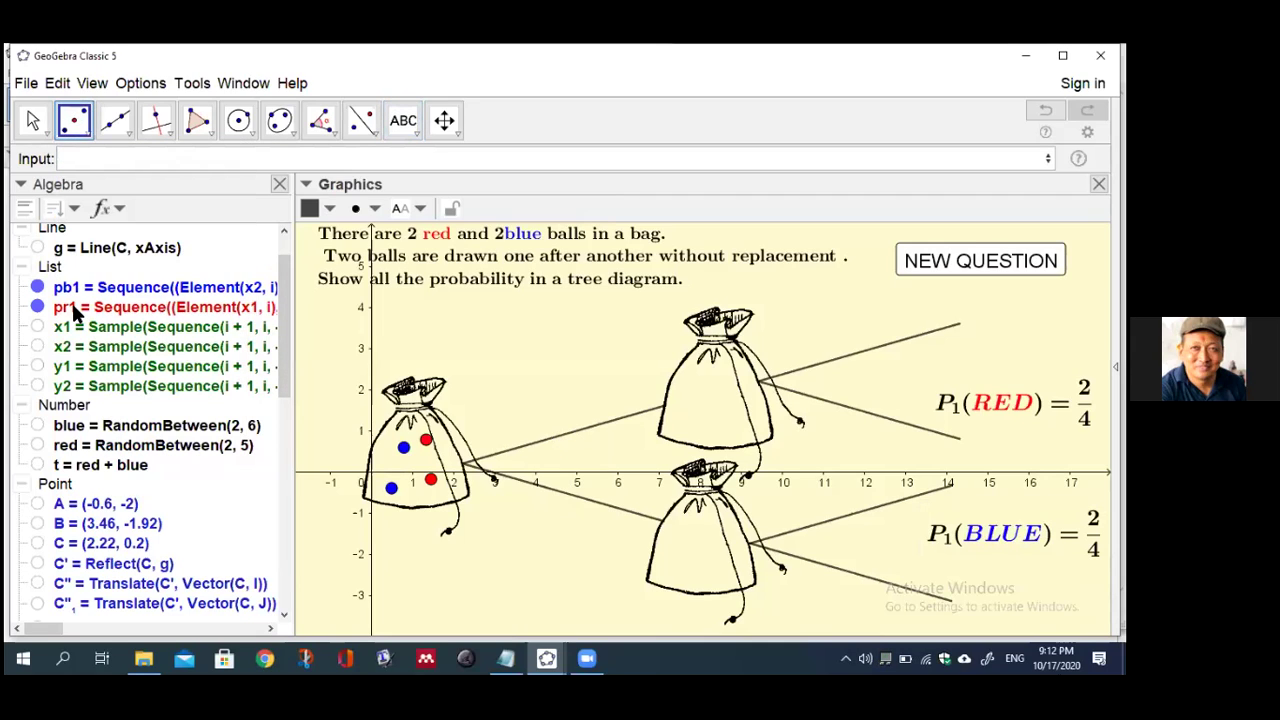
{"action": "left_click", "coordinate": [607, 424]}
{"action": "left_click", "coordinate": [617, 510]}
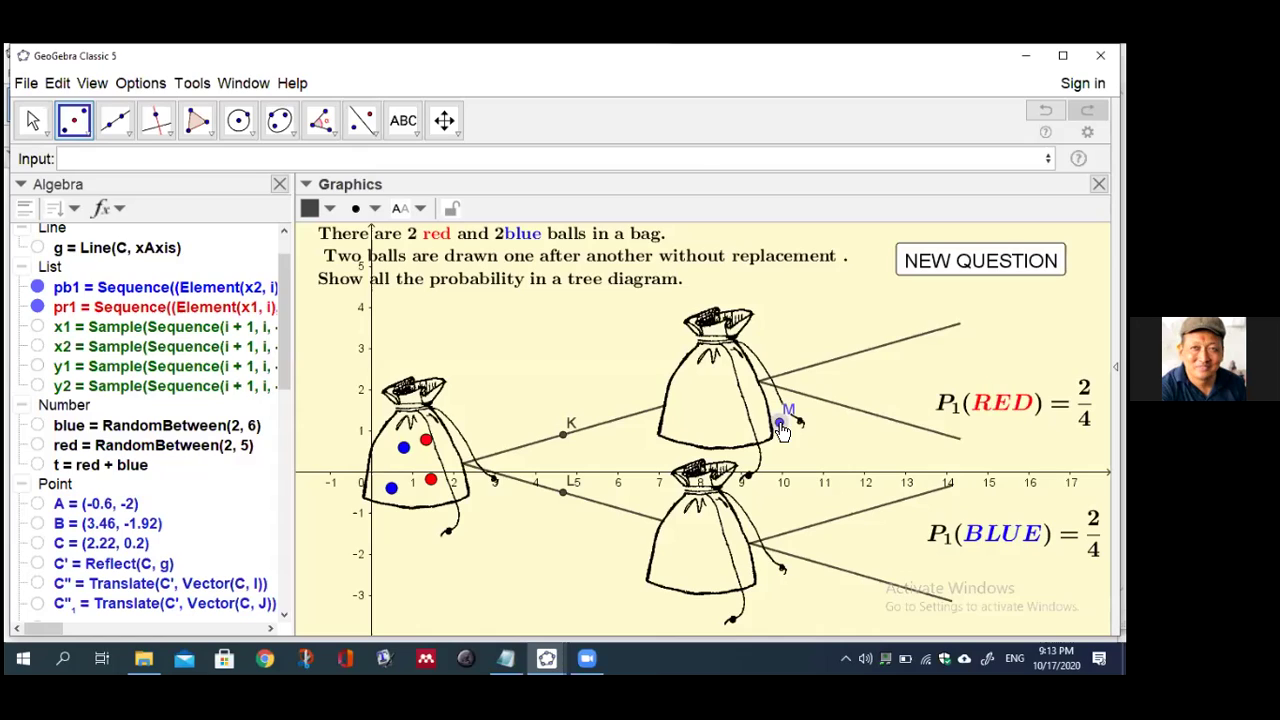
{"action": "left_click", "coordinate": [877, 414]}
{"action": "left_click_drag", "start_coordinate": [878, 415], "coordinate": [886, 387]}
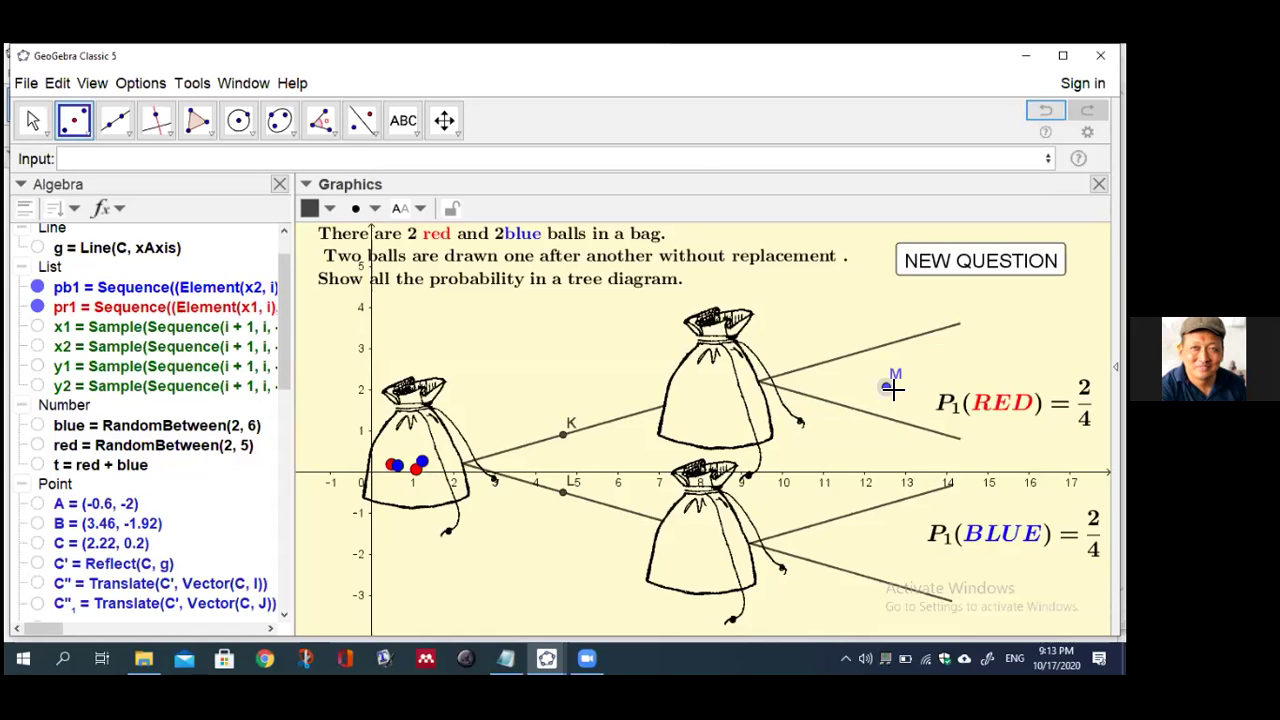
{"action": "key", "text": "Delete"}
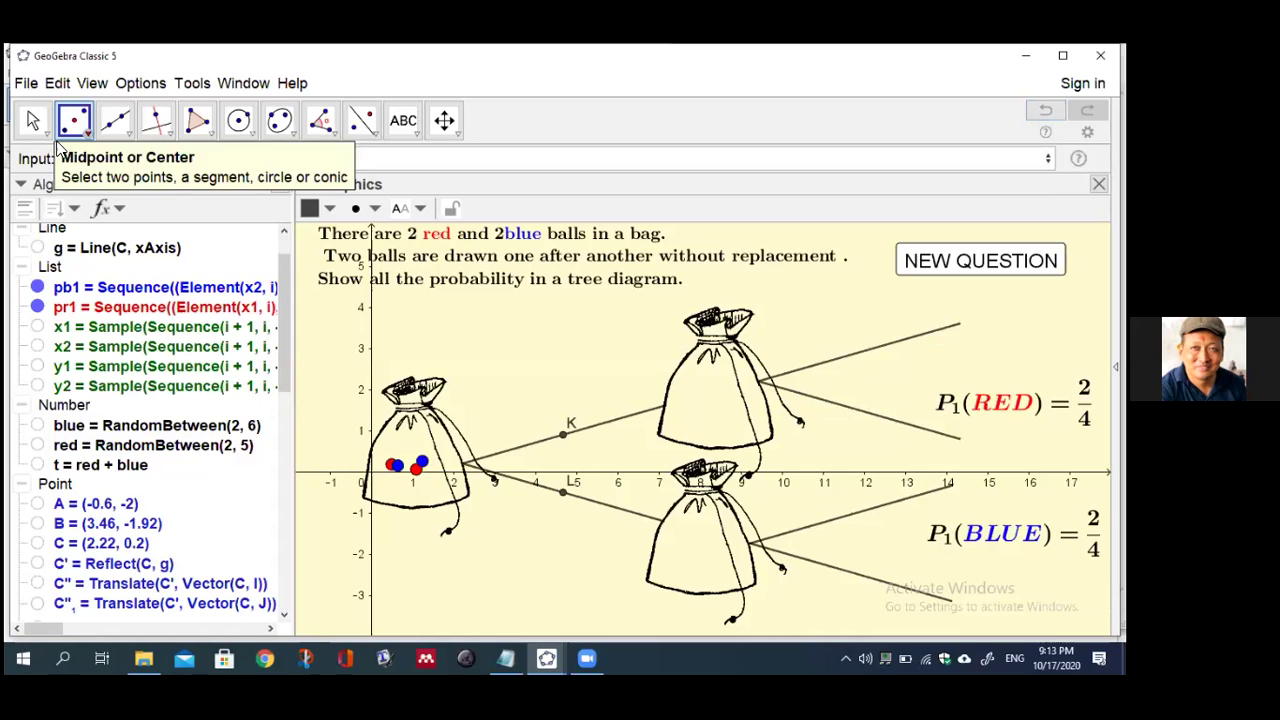
Try the P_1(RED) text over the first bag's upper branch, and move it back beside the upper second-stage branches
{"action": "left_click", "coordinate": [32, 120]}
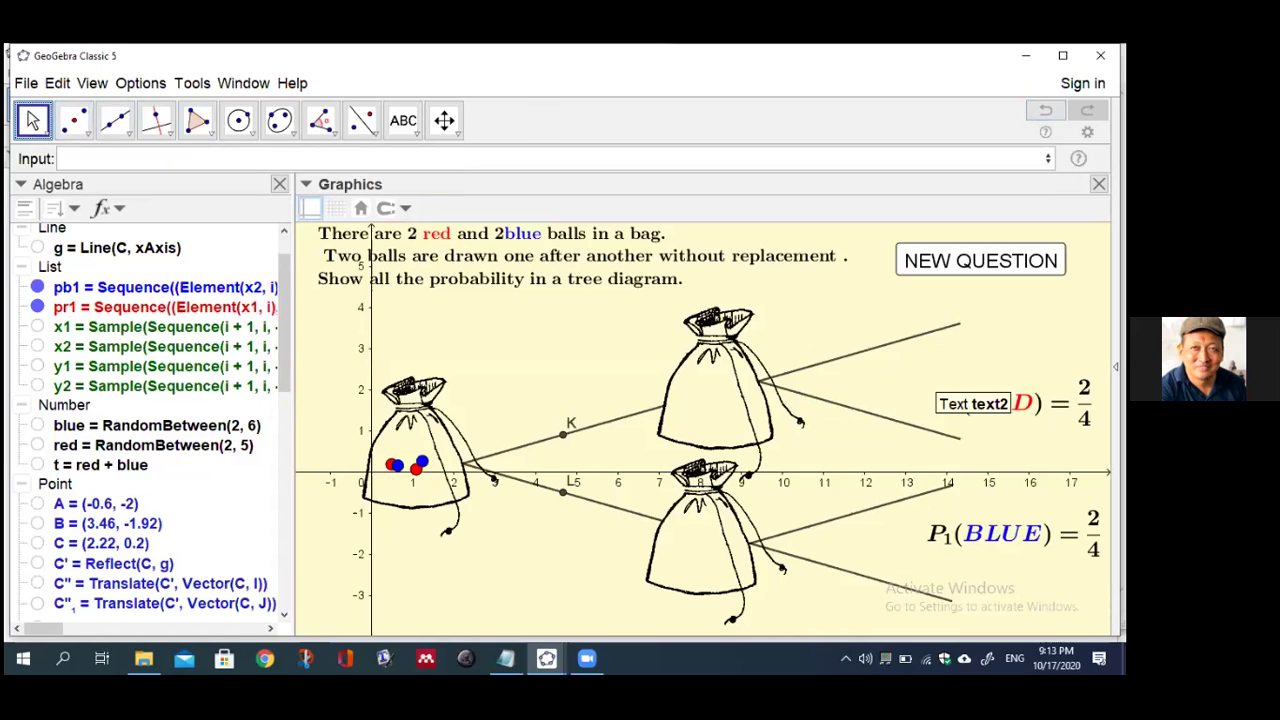
{"action": "left_click_drag", "start_coordinate": [1030, 410], "coordinate": [575, 420]}
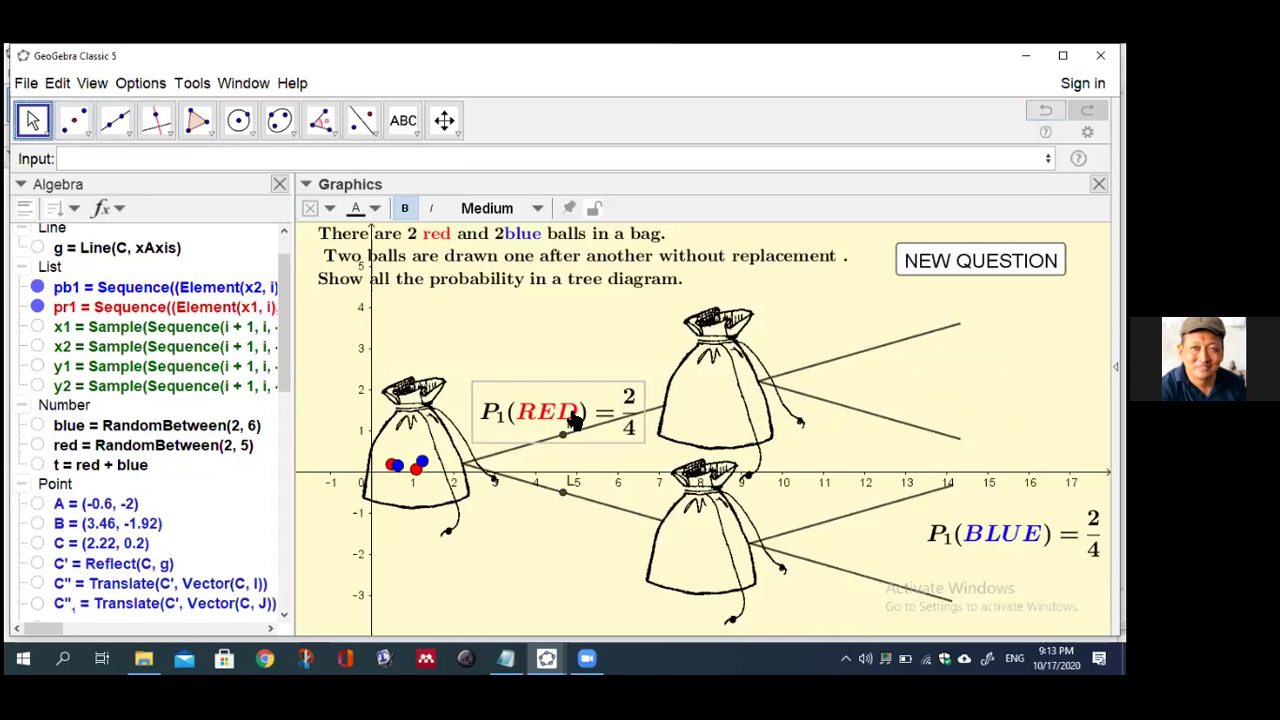
{"action": "left_click_drag", "start_coordinate": [572, 416], "coordinate": [966, 414]}
{"action": "left_click_drag", "start_coordinate": [903, 414], "coordinate": [916, 408]}
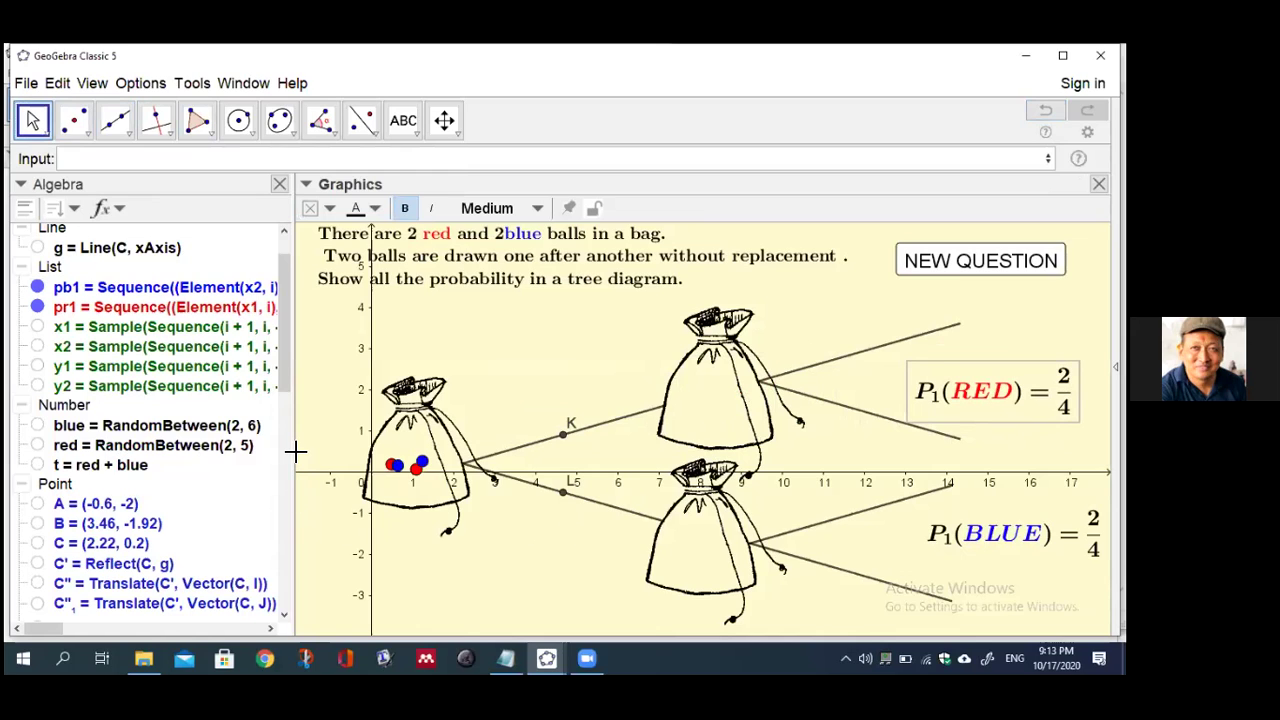
Set the starting point of the rotated P_1(RED) text, text4, to midpoint K in its position properties
{"action": "scroll", "coordinate": [289, 617], "scroll_direction": "down", "scroll_amount": 10}
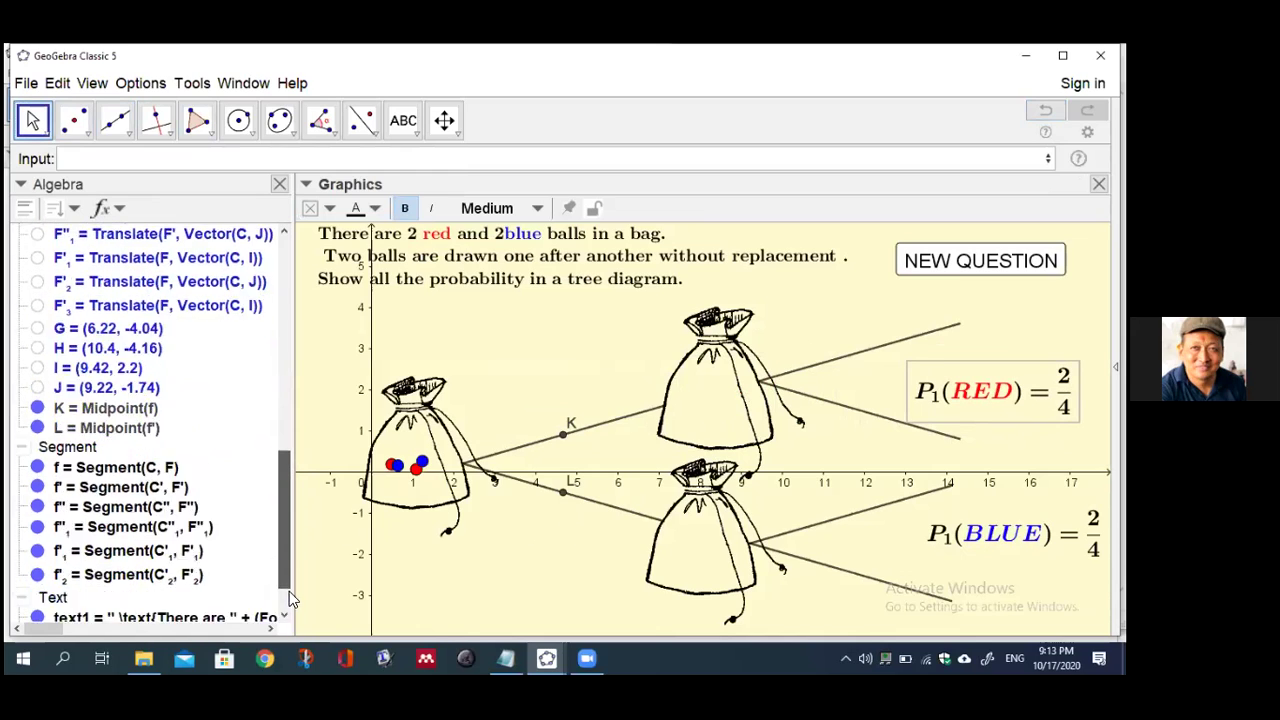
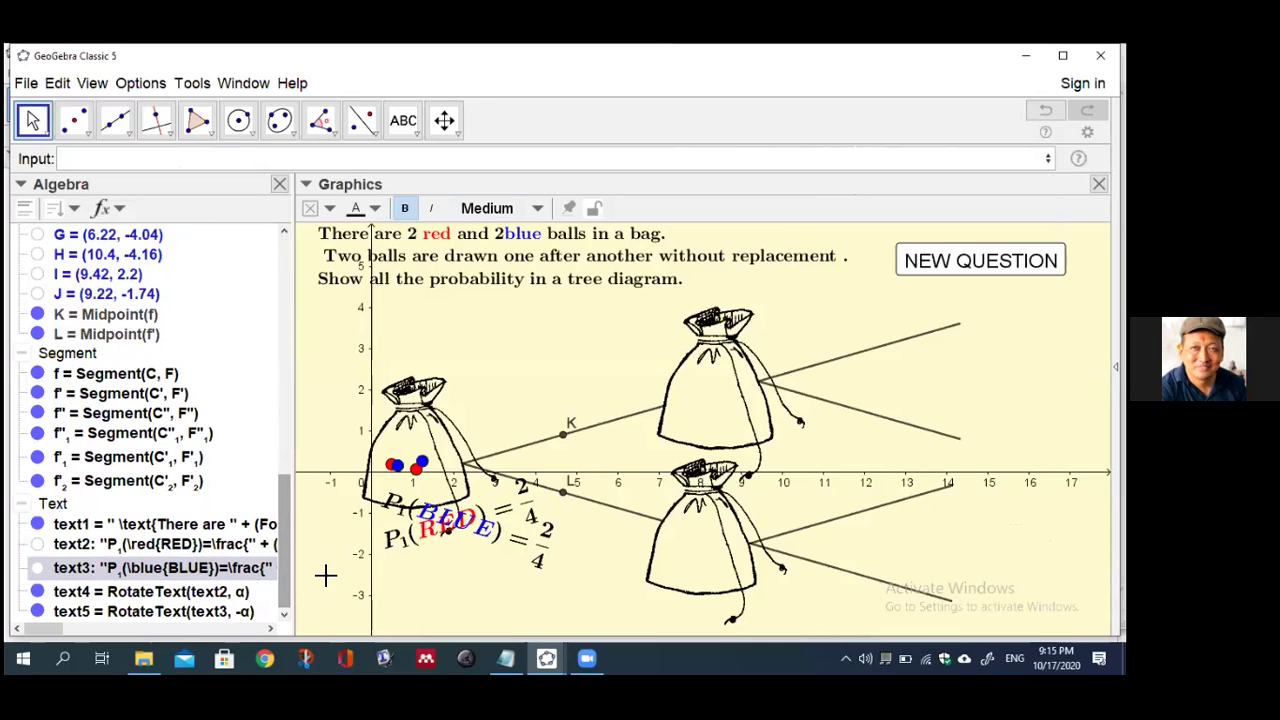
{"action": "left_click", "coordinate": [530, 546]}
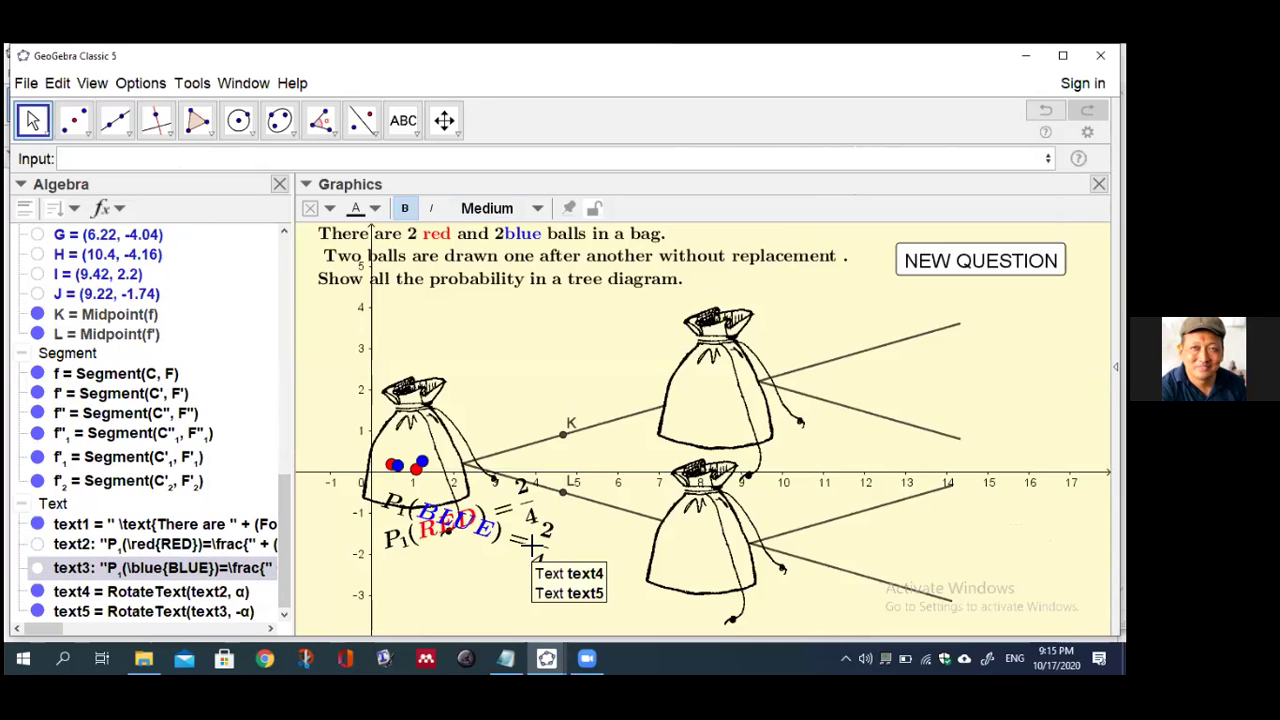
{"action": "left_click", "coordinate": [145, 596]}
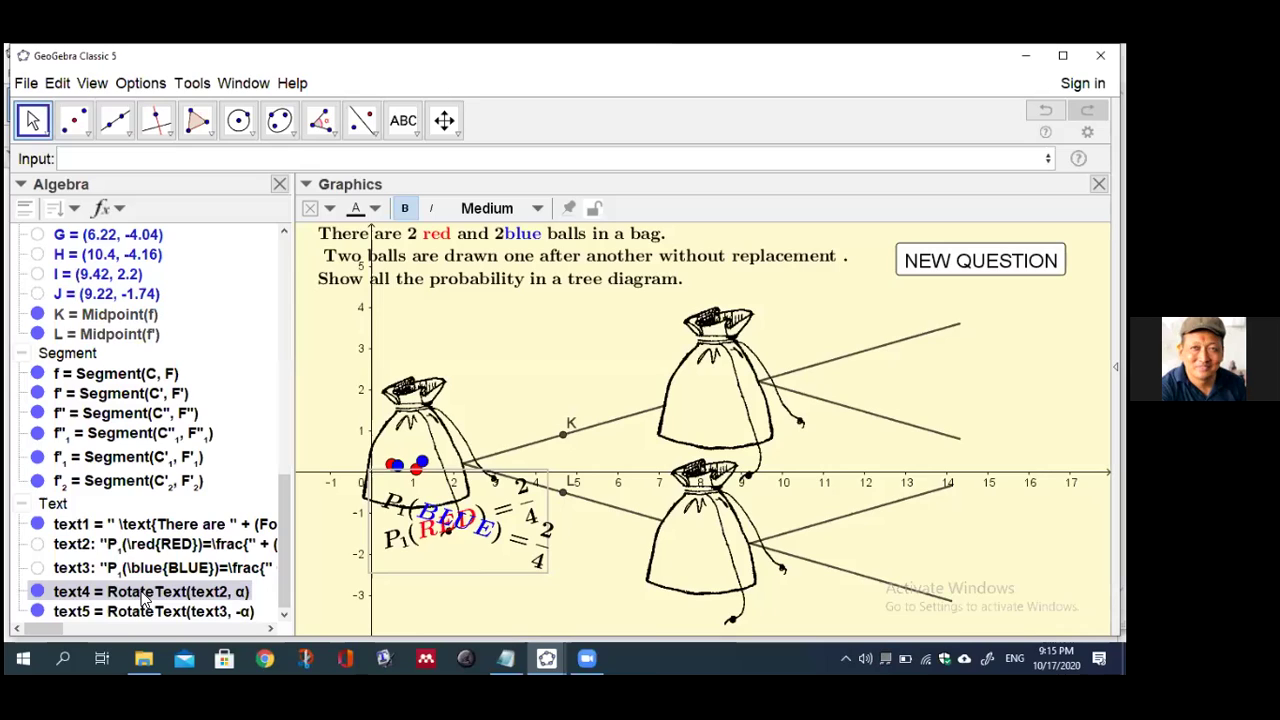
{"action": "right_click", "coordinate": [145, 596]}
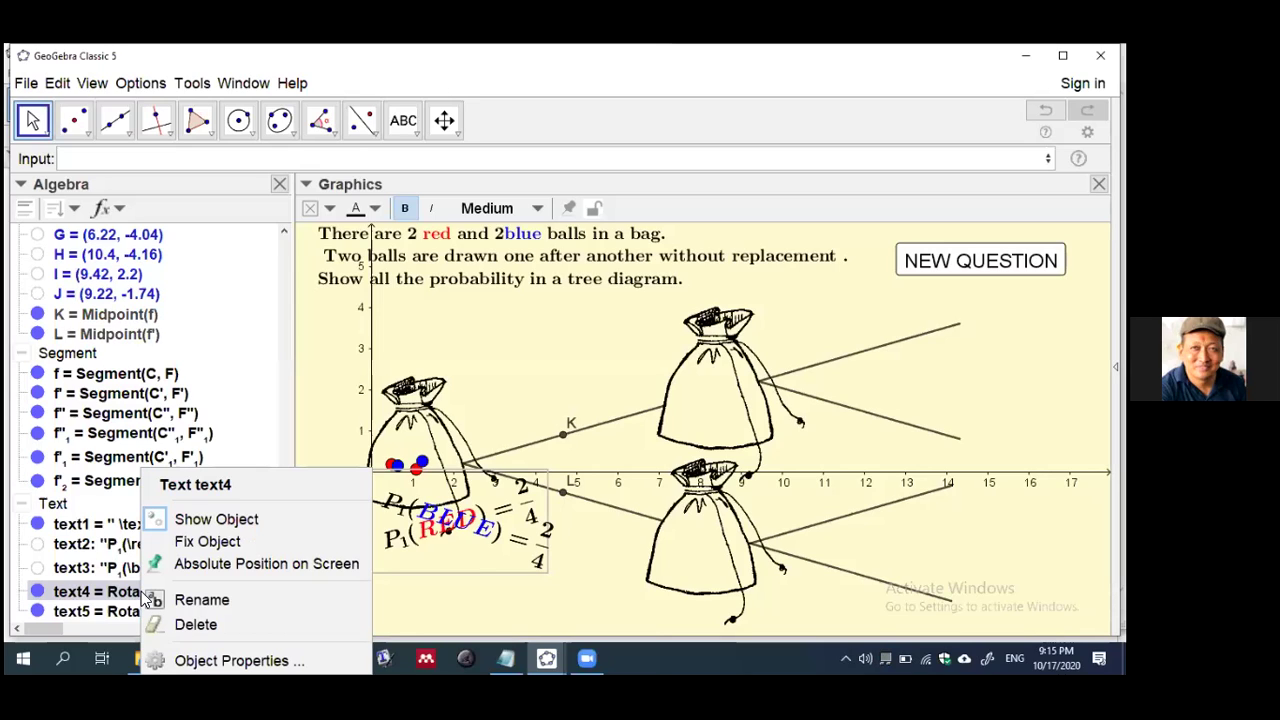
{"action": "left_click", "coordinate": [193, 658]}
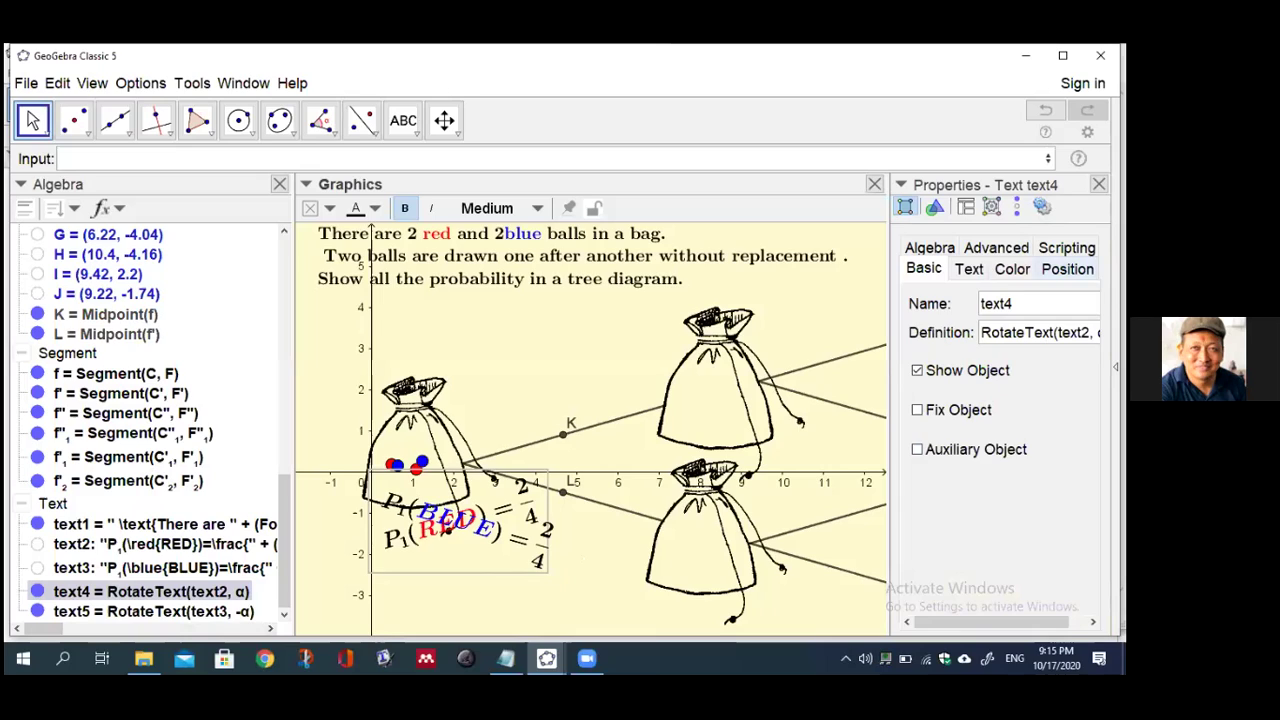
{"action": "left_click", "coordinate": [1067, 268]}
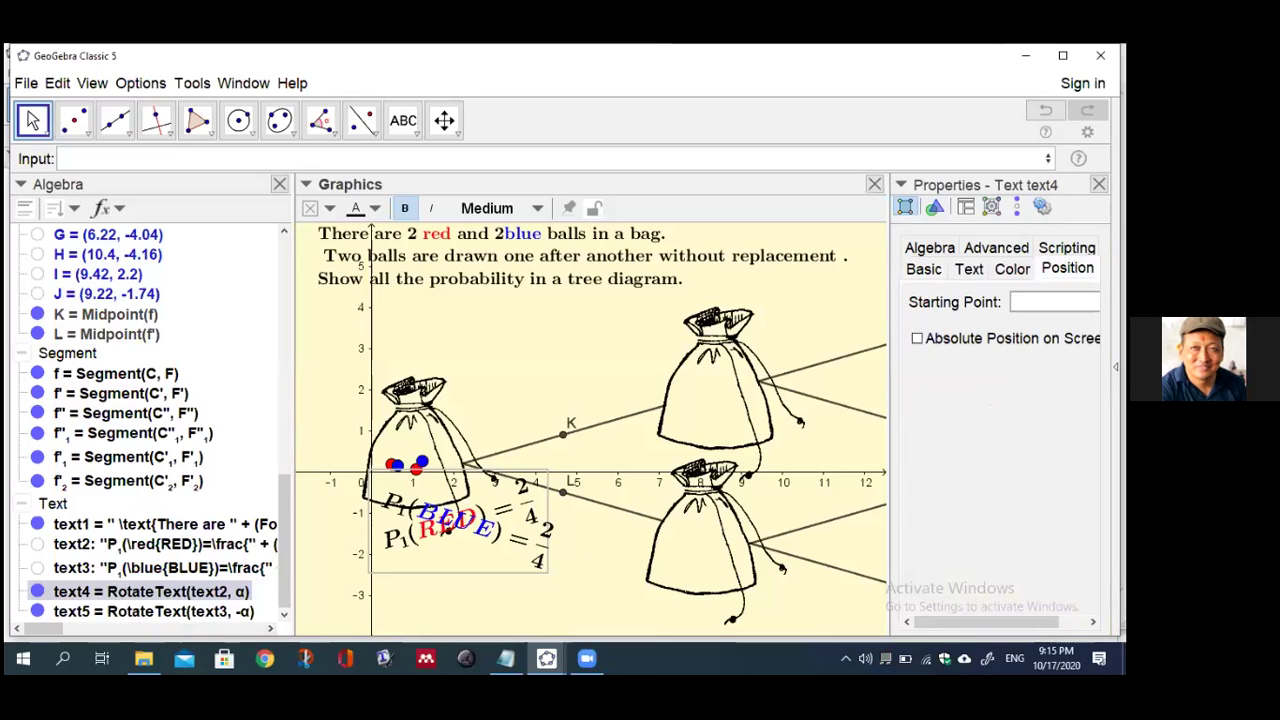
{"action": "left_click_drag", "start_coordinate": [886, 374], "coordinate": [830, 375]}
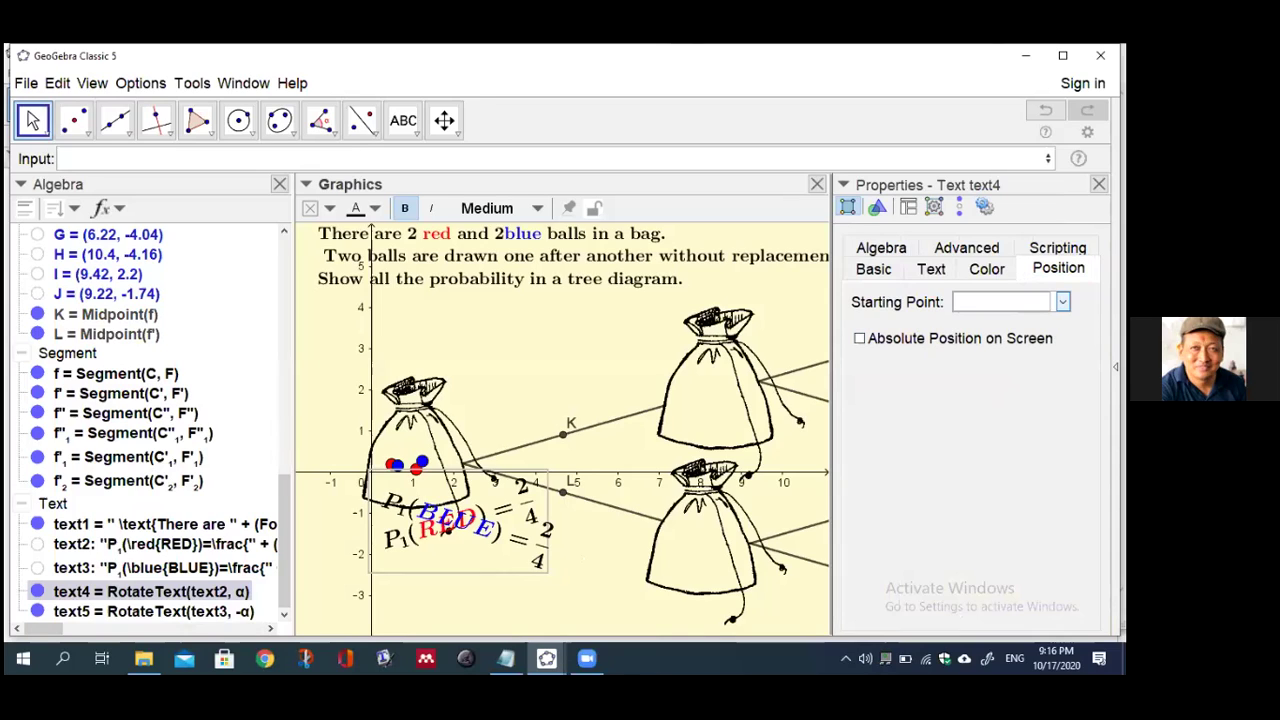
{"action": "left_click", "coordinate": [1062, 301]}
{"action": "scroll", "coordinate": [1008, 370], "scroll_direction": "down", "scroll_amount": 5}
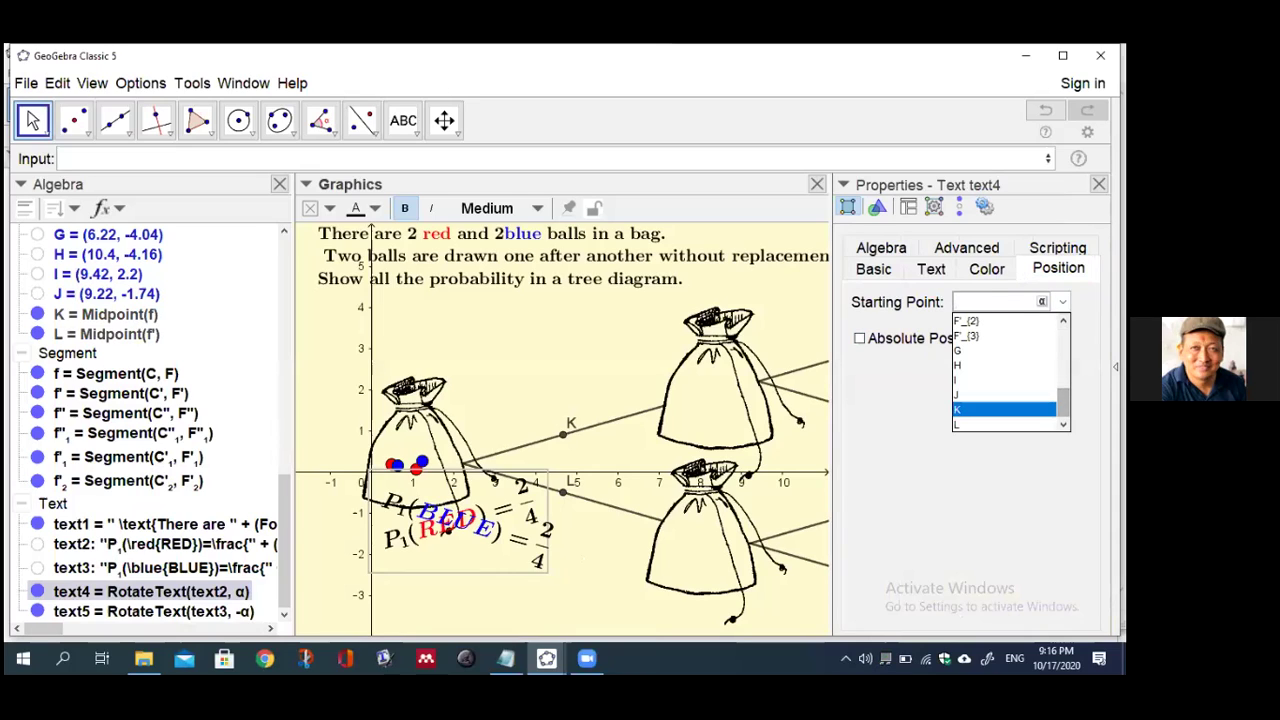
{"action": "left_click", "coordinate": [1000, 409]}
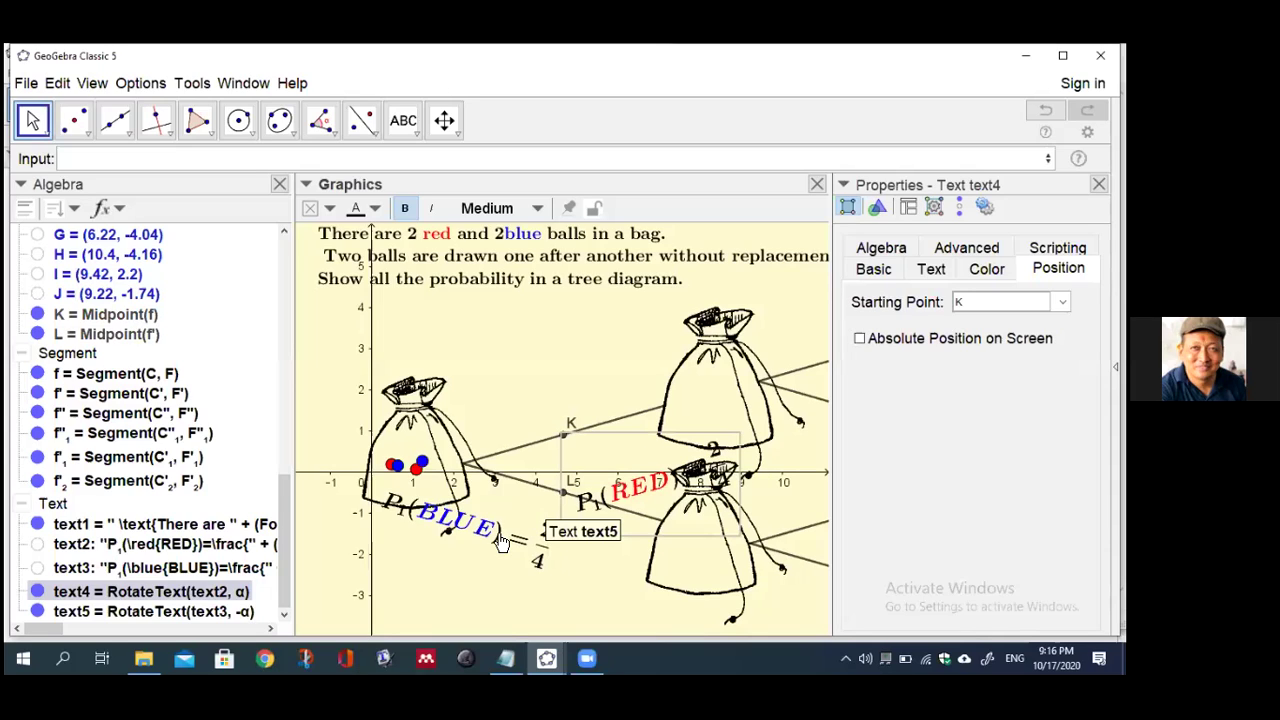
Open the starting point choices for the rotated P_1(BLUE) text, text5
{"action": "left_click", "coordinate": [200, 612]}
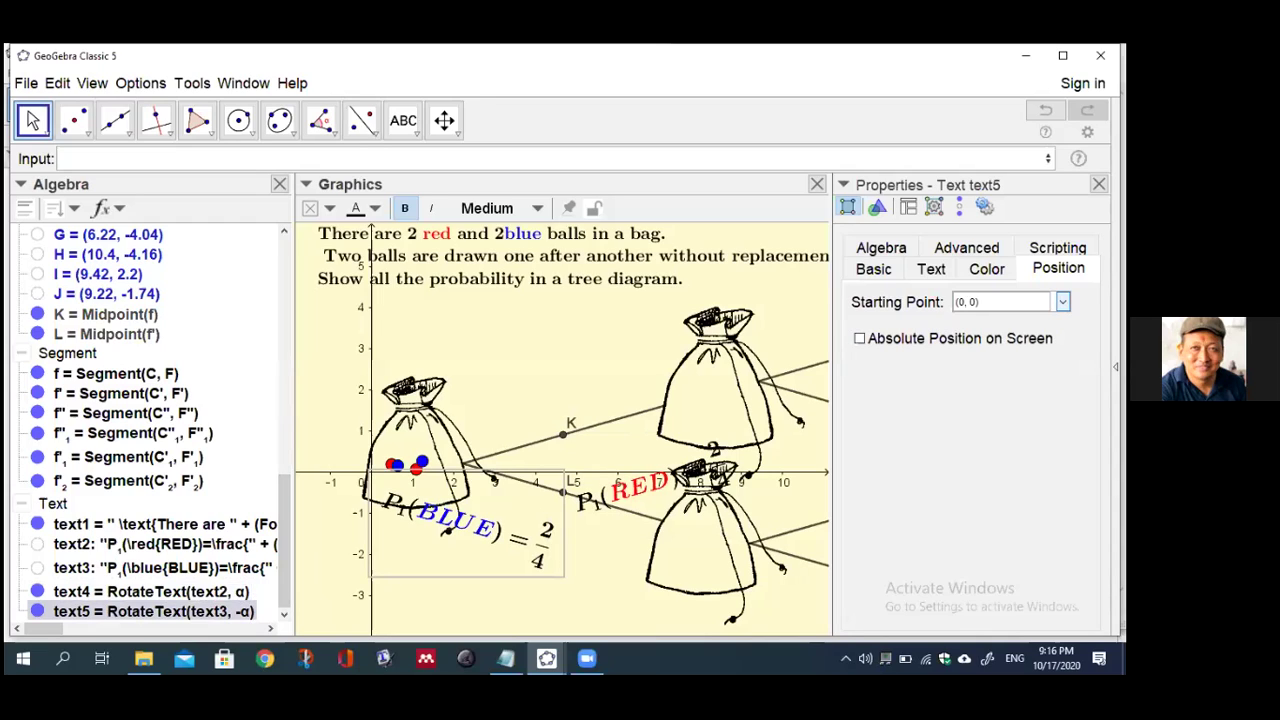
{"action": "left_click", "coordinate": [1062, 301]}
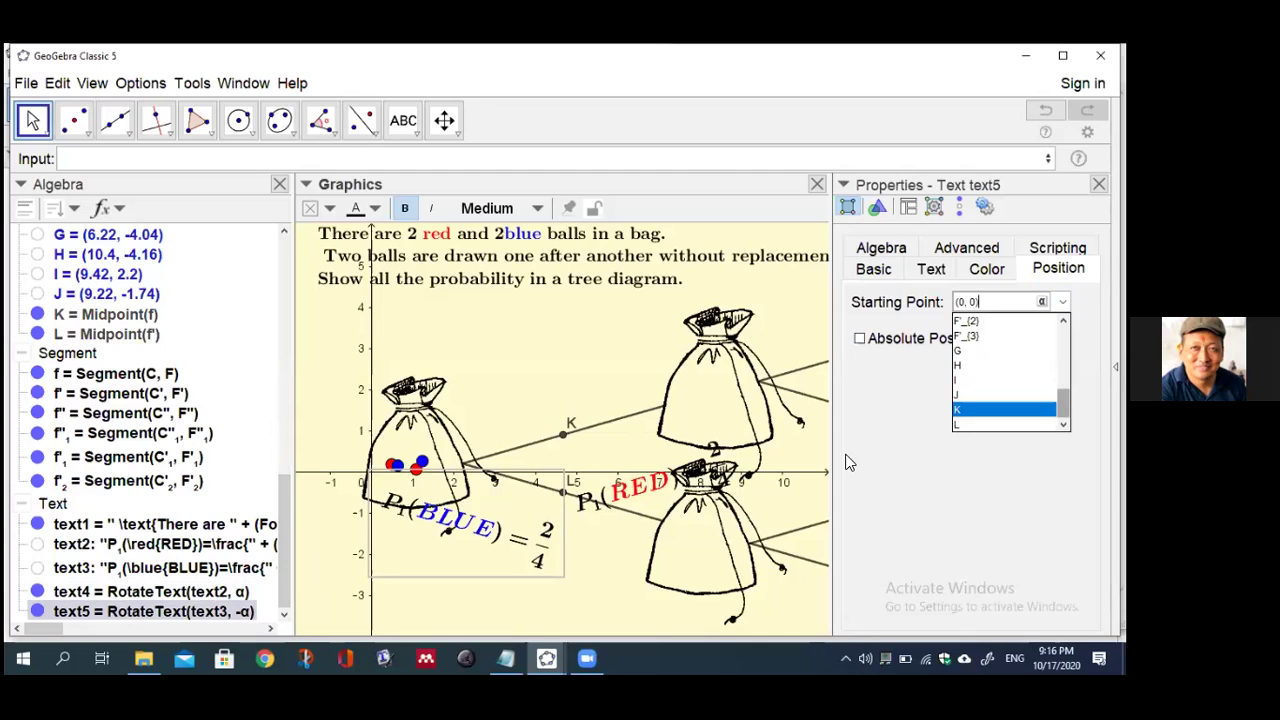
Set the rotated BLUE text's starting point to L, then place the RED and BLUE probability labels below their first-draw branches
{"action": "key", "text": "Return"}
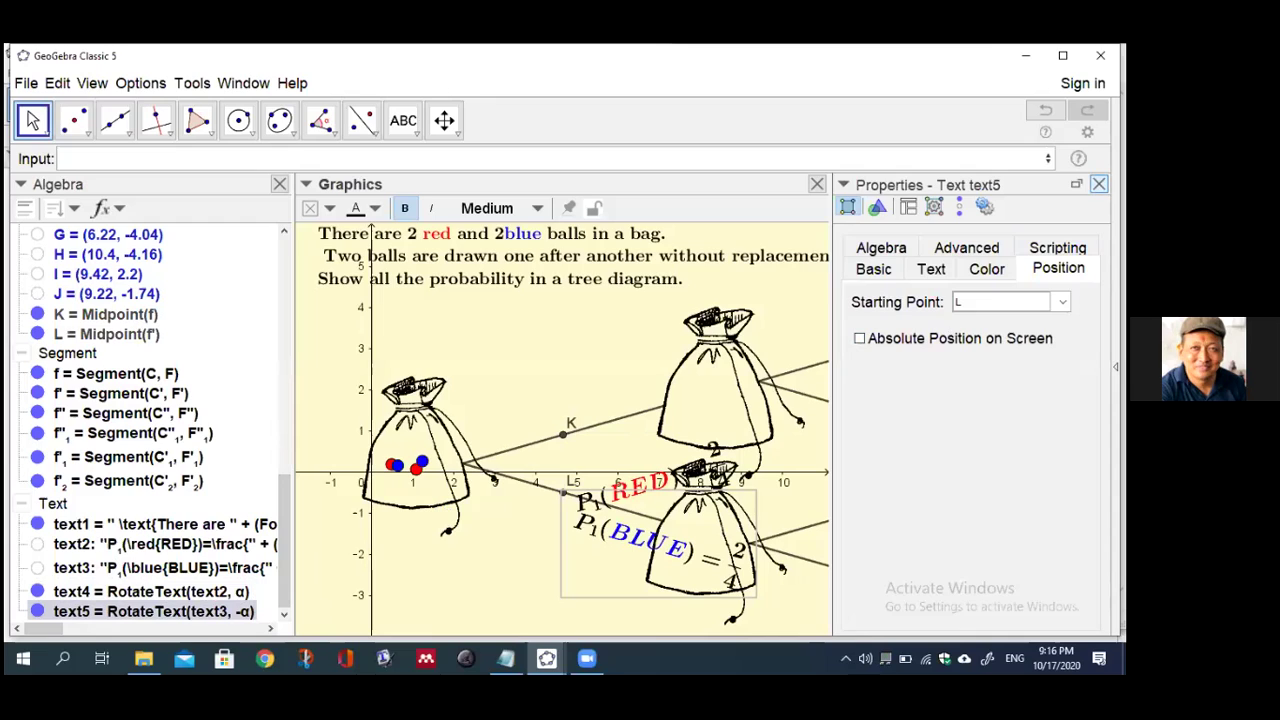
{"action": "left_click", "coordinate": [1099, 184]}
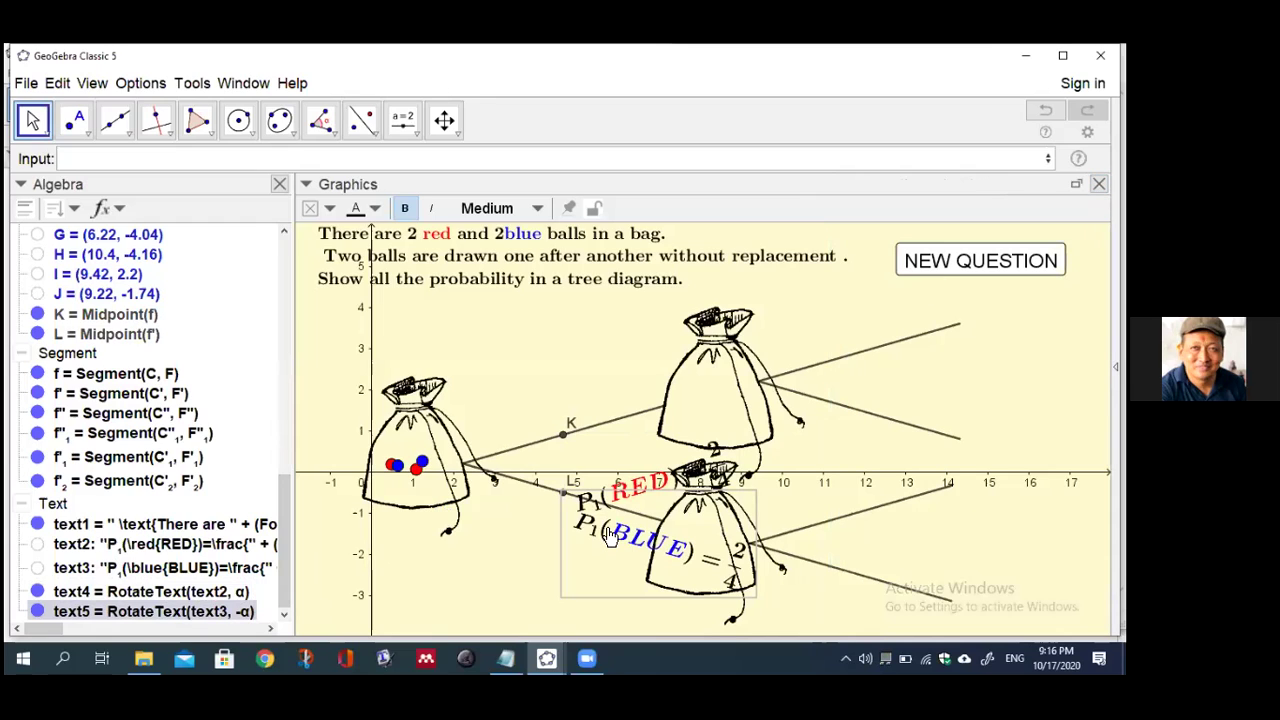
{"action": "left_click_drag", "start_coordinate": [610, 535], "coordinate": [494, 495]}
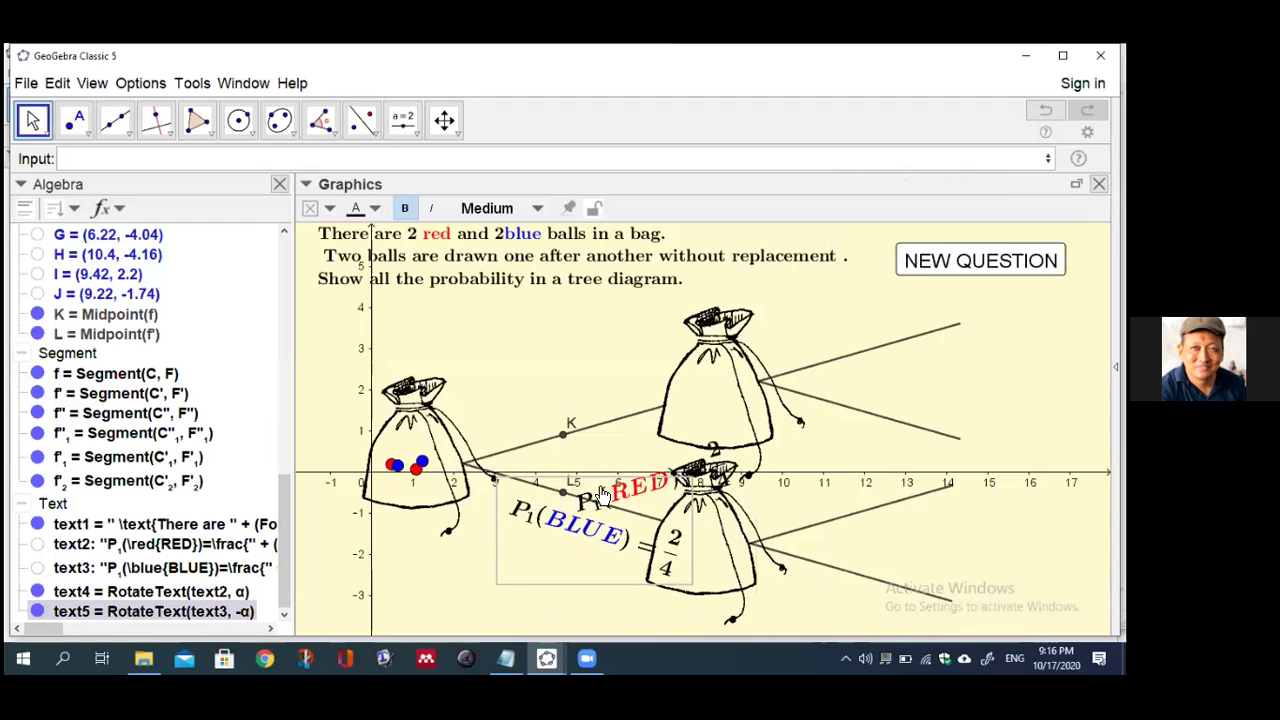
{"action": "left_click_drag", "start_coordinate": [678, 478], "coordinate": [586, 390]}
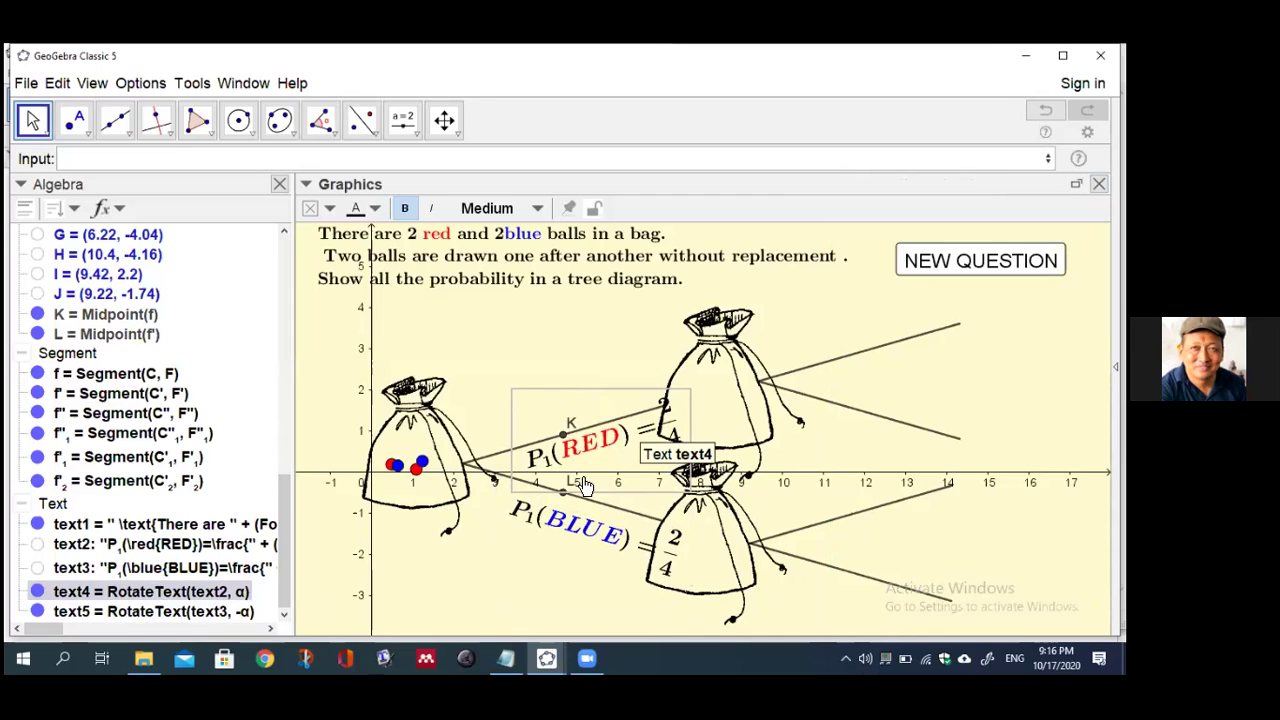
Set both the RED and BLUE probability labels to Small text size and nudge the RED label closer to its branch
{"action": "left_click", "coordinate": [563, 503], "text": "ctrl"}
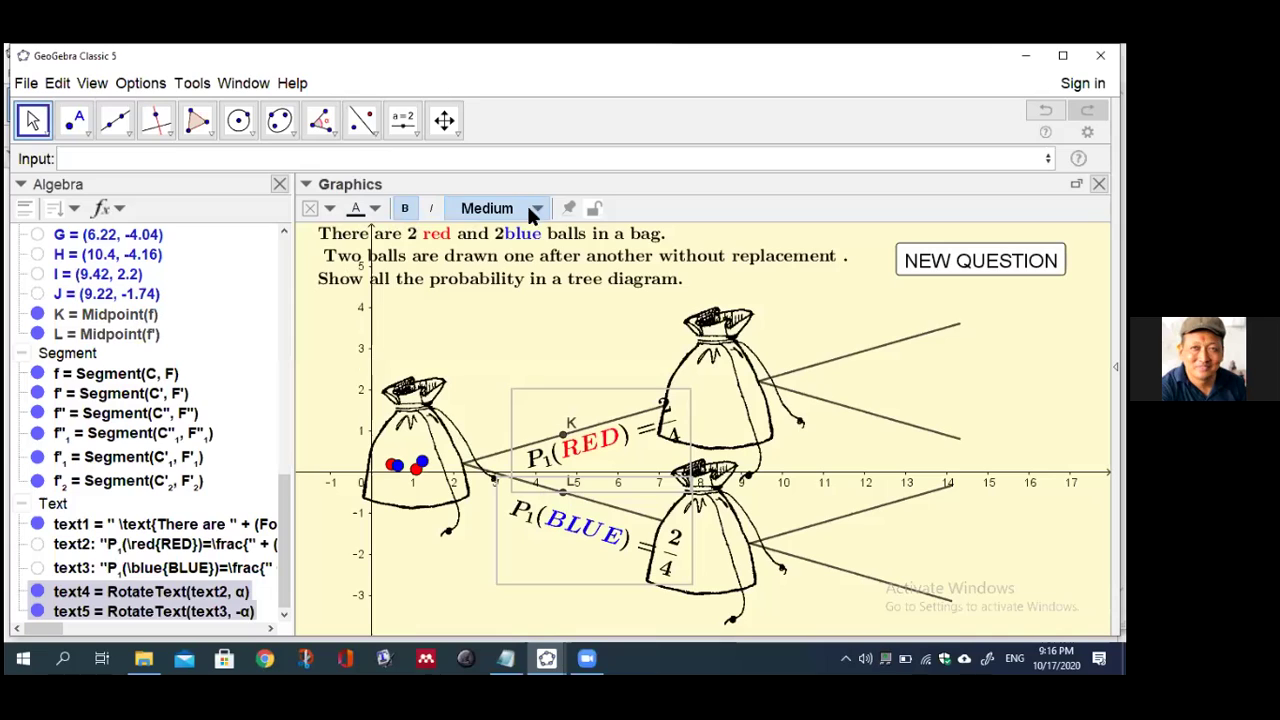
{"action": "left_click", "coordinate": [476, 212]}
{"action": "left_click", "coordinate": [489, 284]}
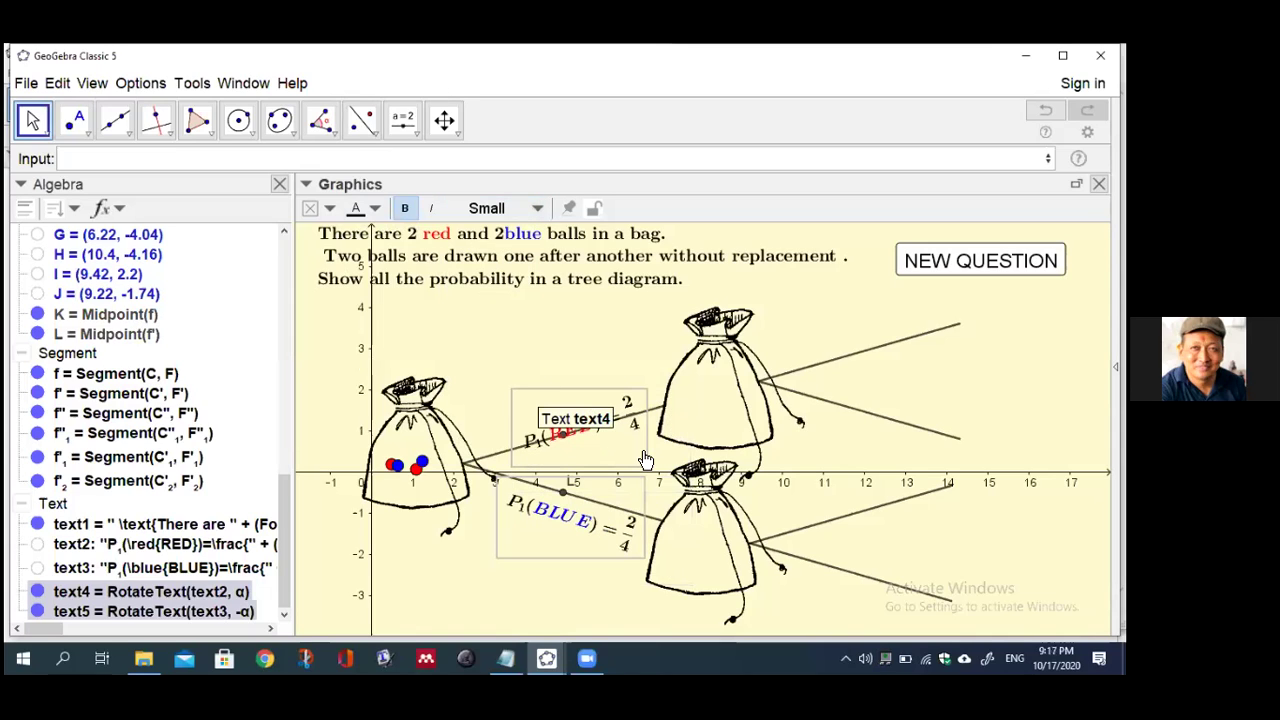
{"action": "left_click_drag", "start_coordinate": [582, 442], "coordinate": [590, 450]}
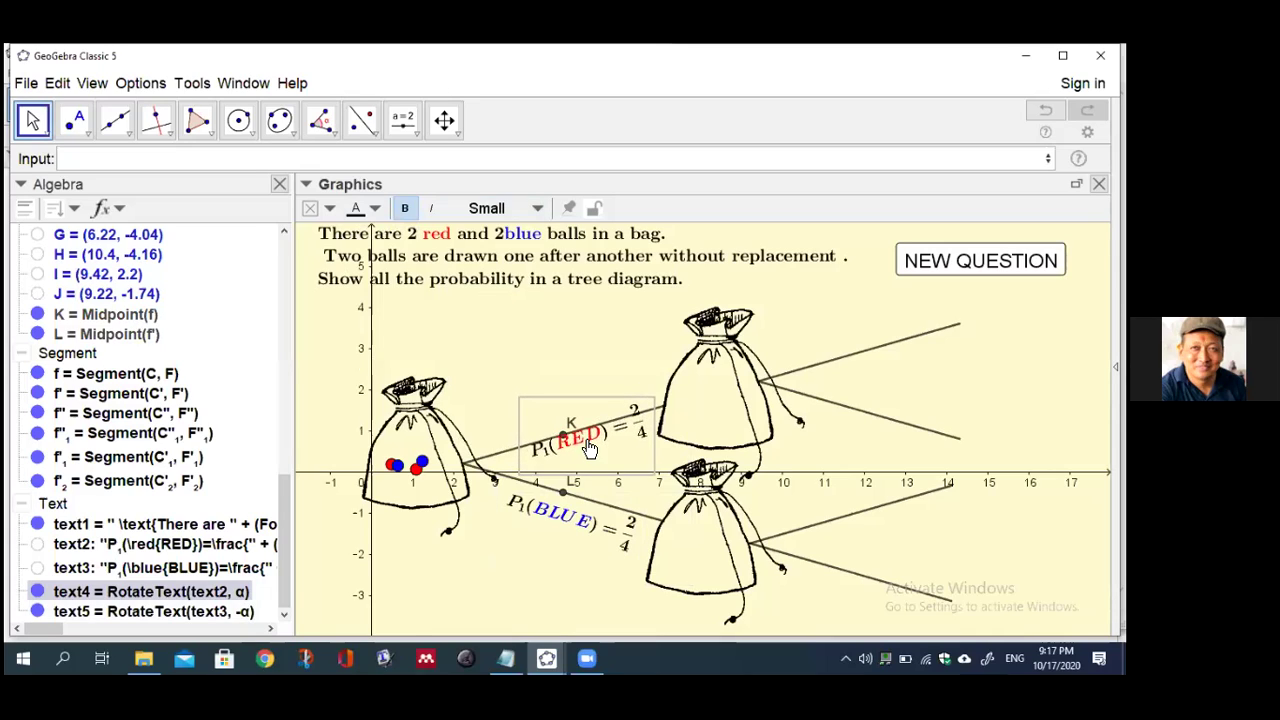
{"action": "left_click", "coordinate": [620, 367]}
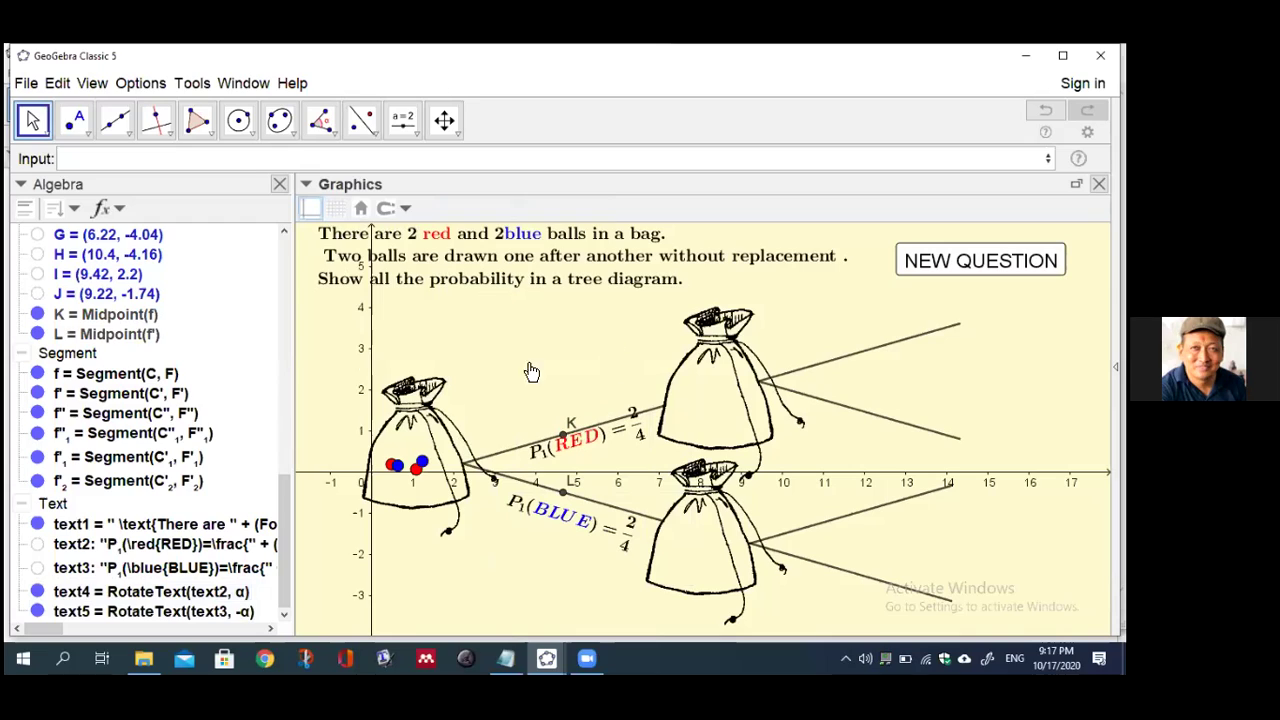
Hide the branch midpoints K and L
{"action": "left_click", "coordinate": [38, 315]}
{"action": "left_click", "coordinate": [38, 334]}
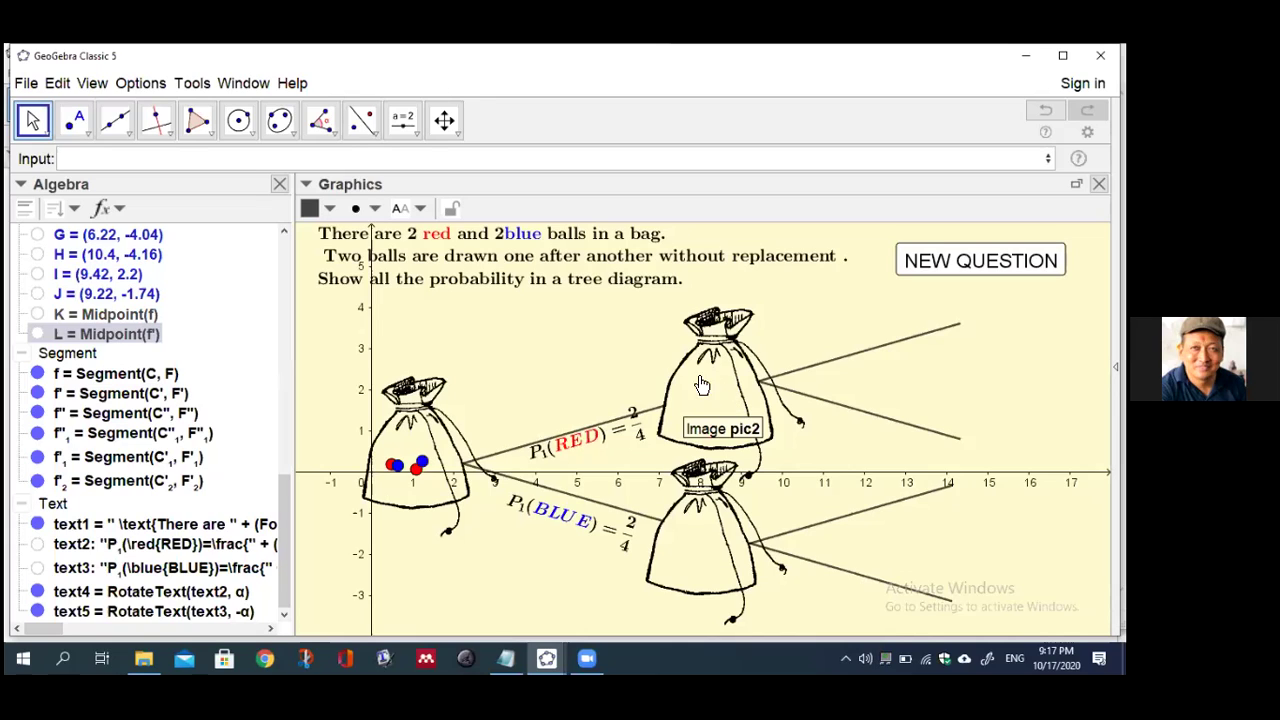
Start defining x3 with the Sample command including the replacement option, nesting a Sequence with expression, variable and increment as its list
{"action": "left_click", "coordinate": [67, 158]}
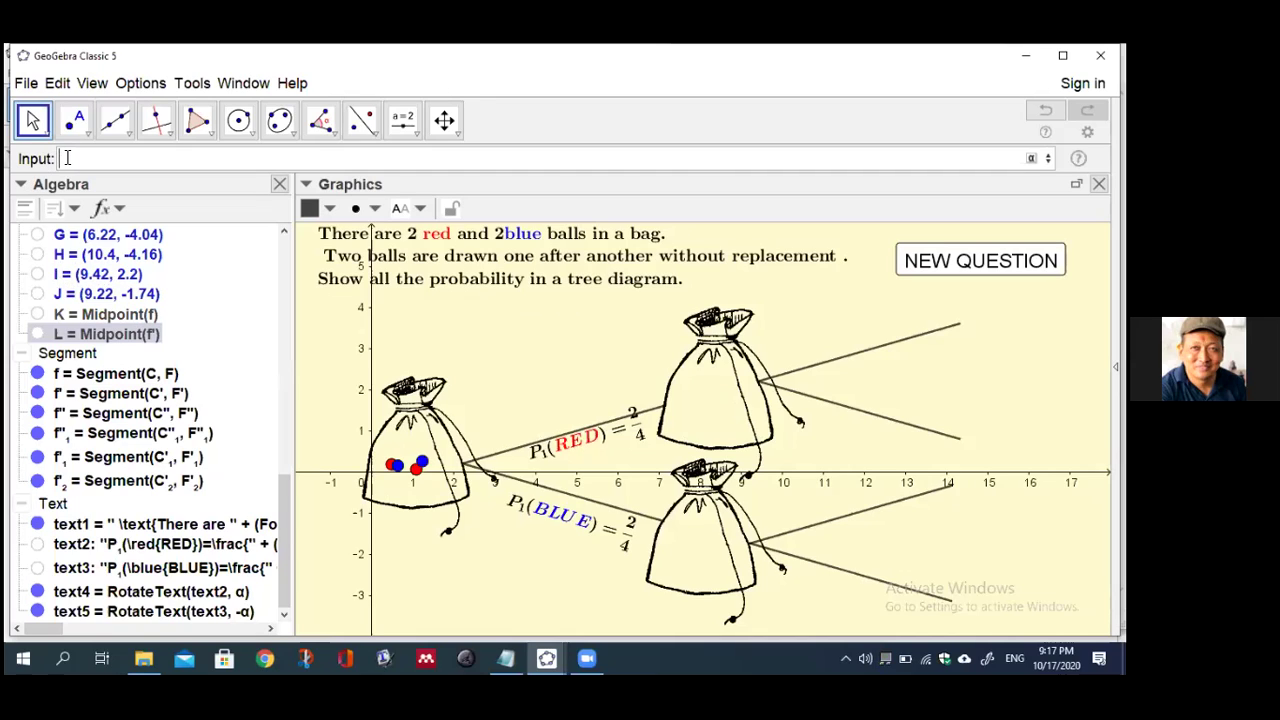
{"action": "type", "text": "x3"}
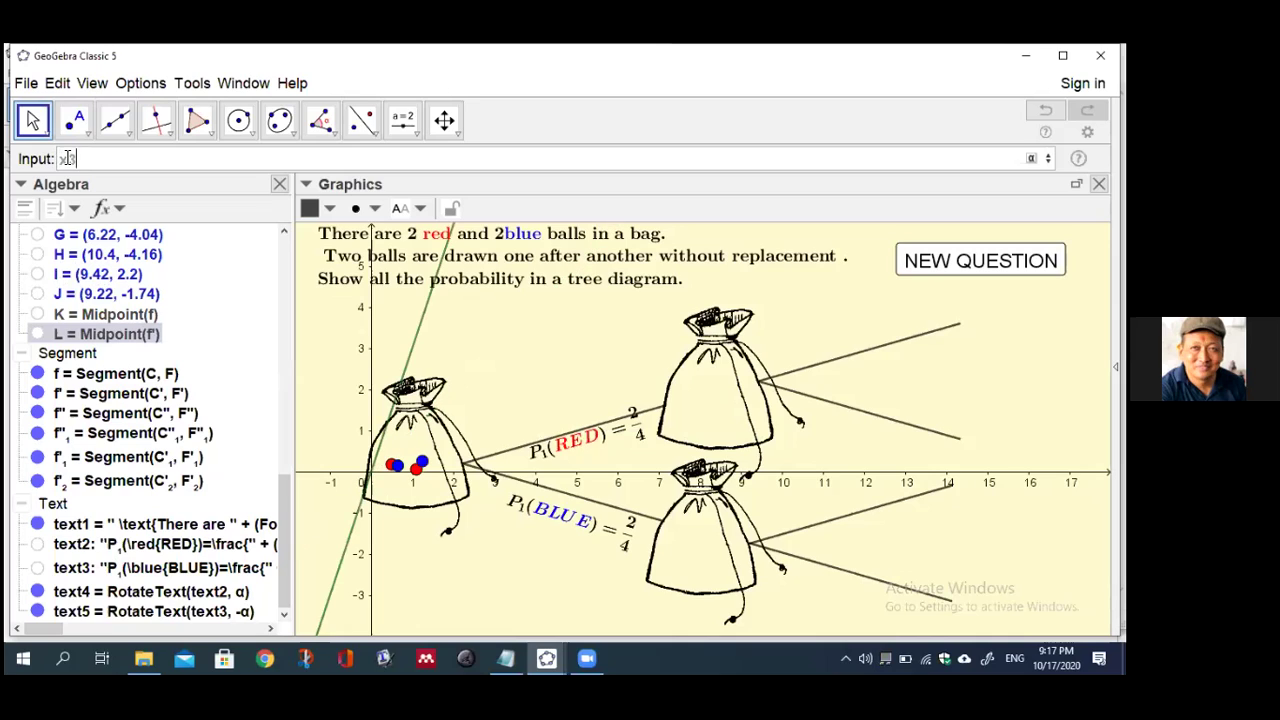
{"action": "type", "text": "=sam"}
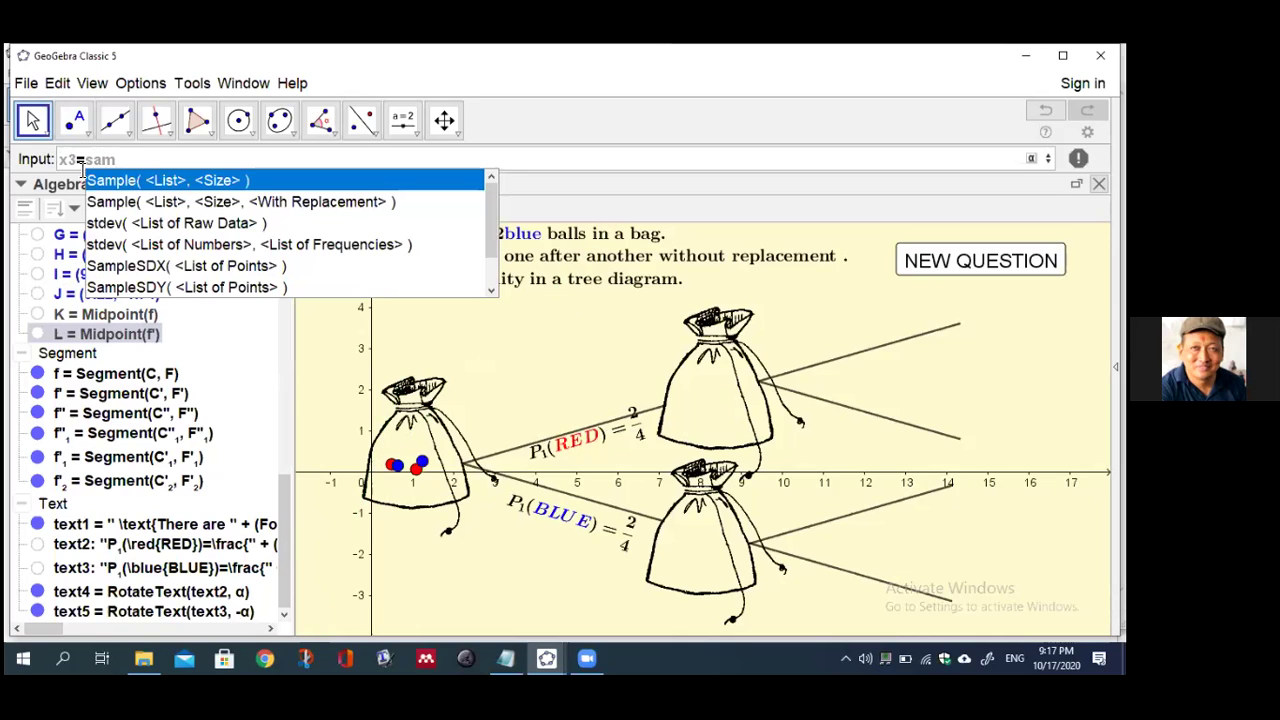
{"action": "left_click", "coordinate": [128, 204]}
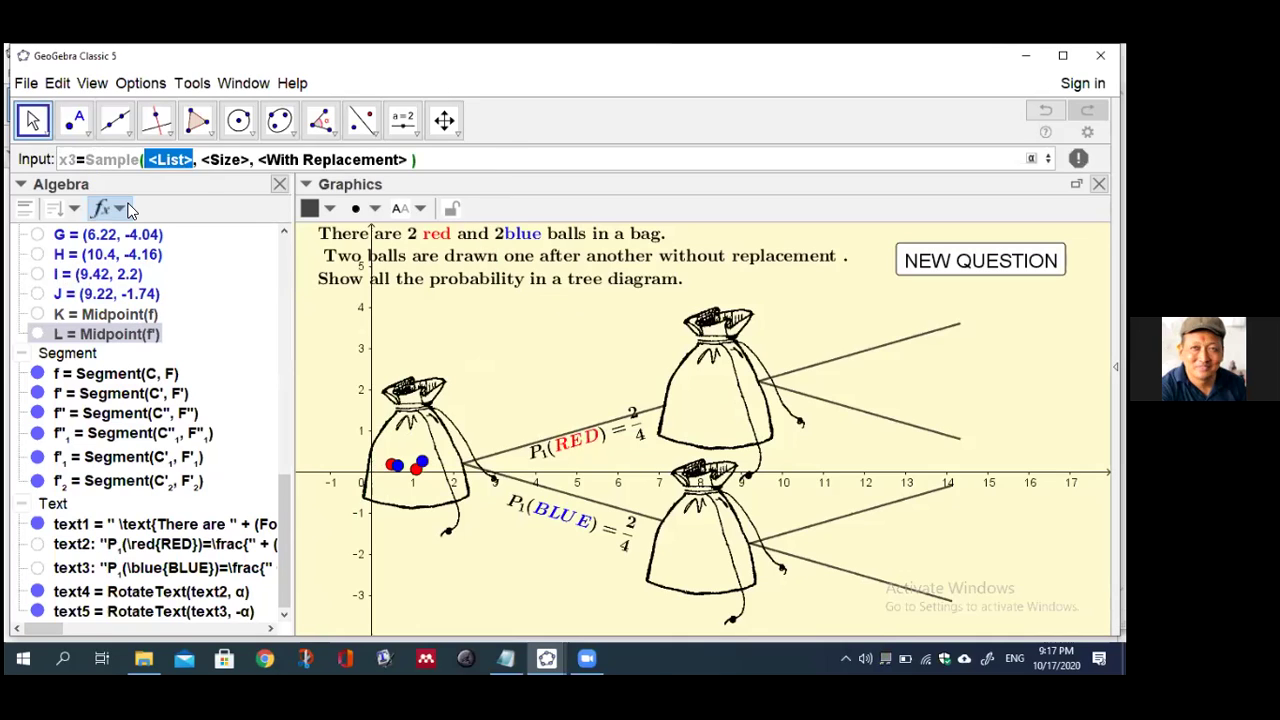
{"action": "type", "text": "seq"}
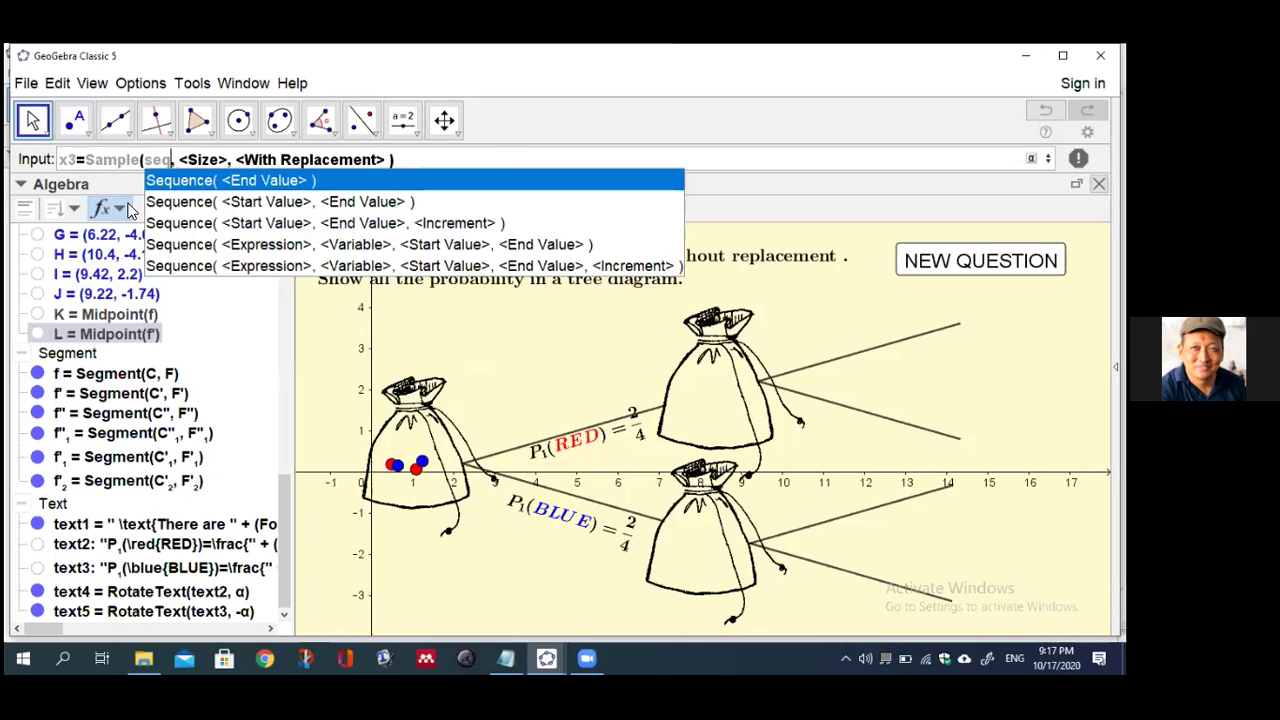
{"action": "left_click", "coordinate": [221, 266]}
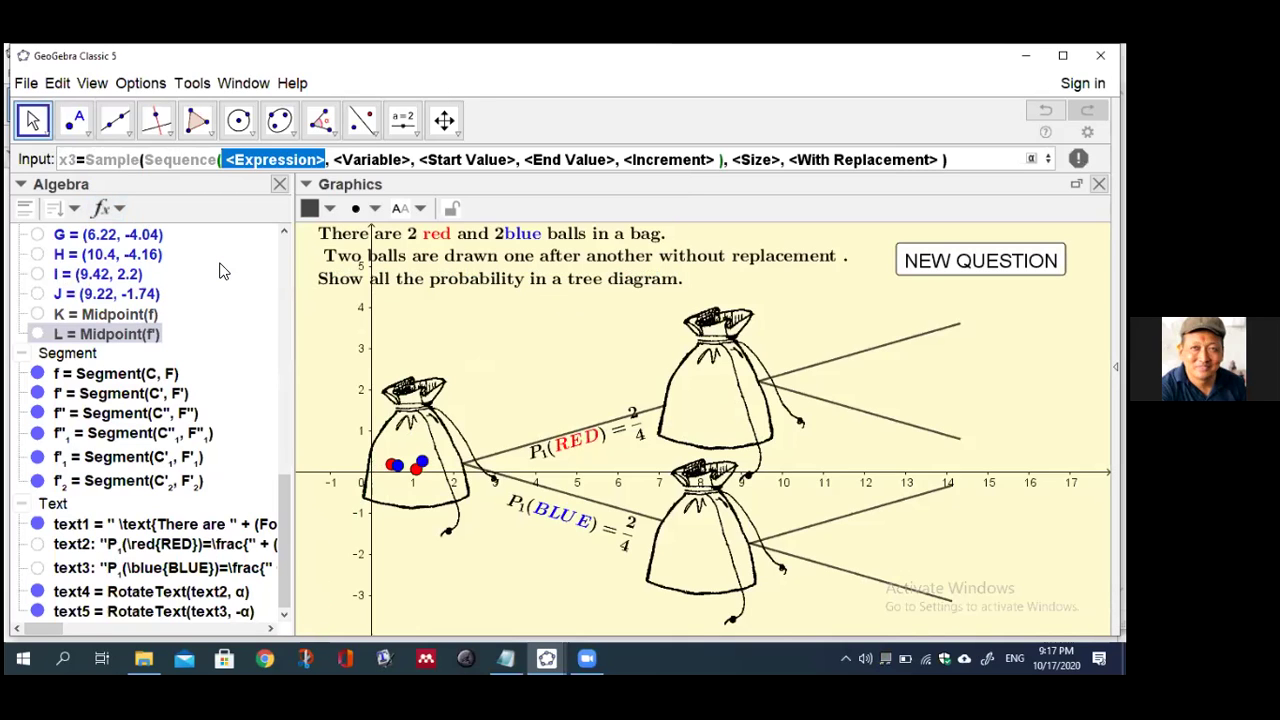
Give the nested Sequence the expression i+1, the variable i and the start value 6.5
{"action": "type", "text": "i"}
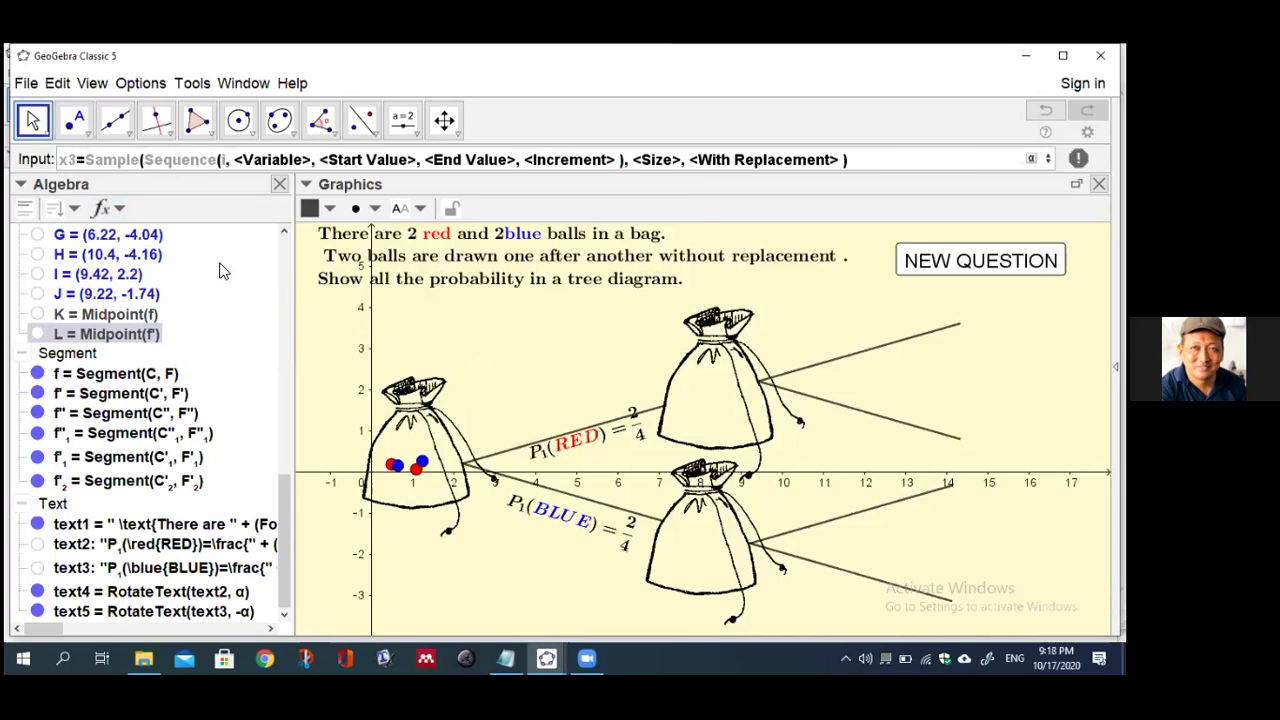
{"action": "type", "text": "+"}
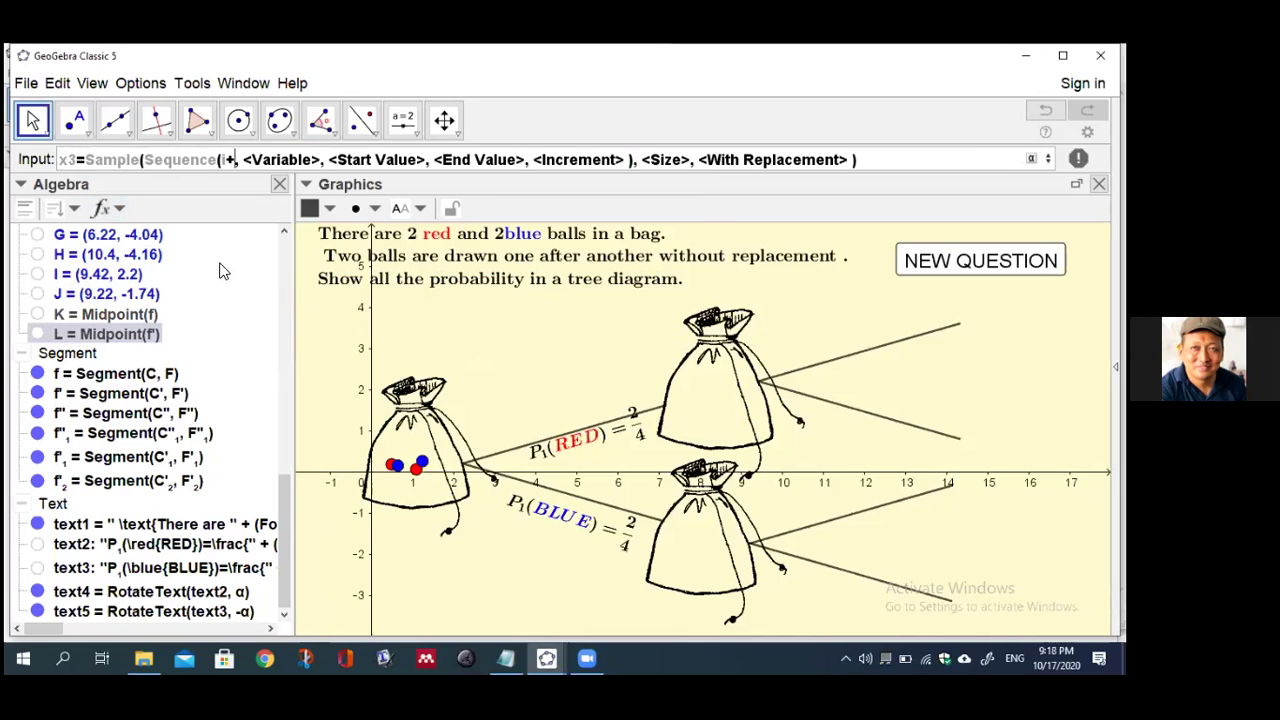
{"action": "type", "text": "1"}
{"action": "key", "text": "Tab"}
{"action": "type", "text": "i"}
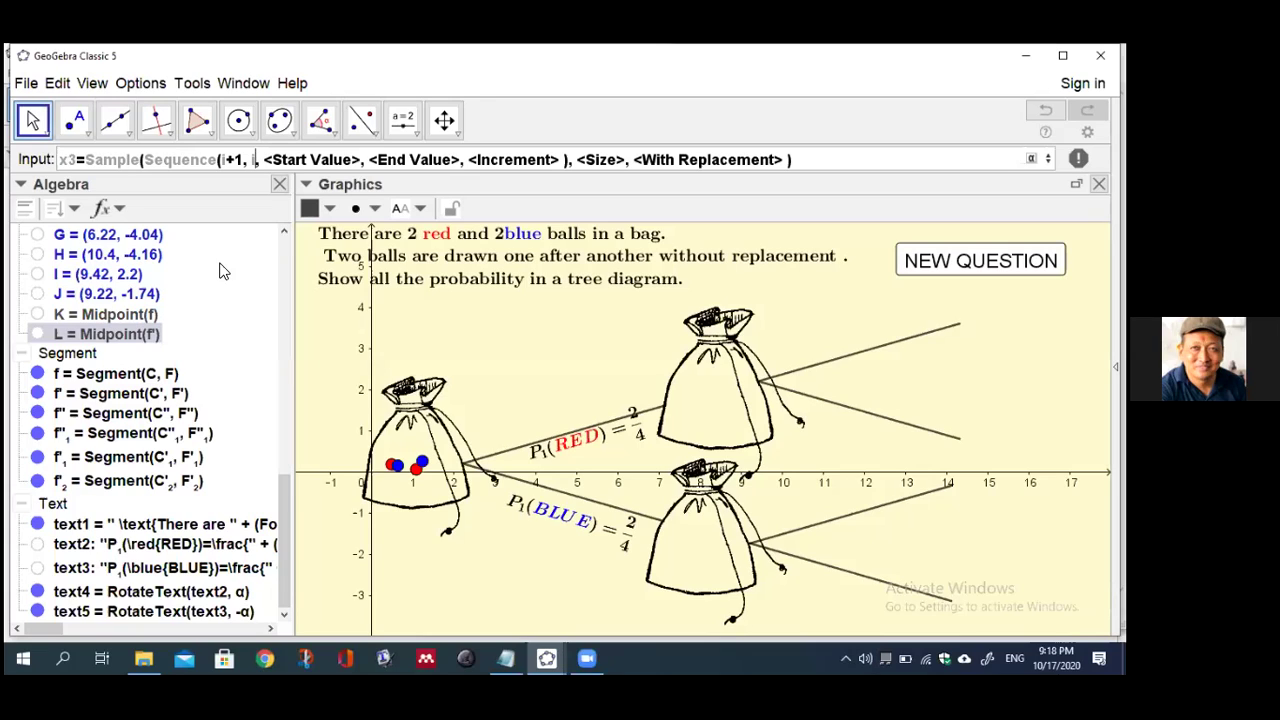
{"action": "key", "text": "Tab"}
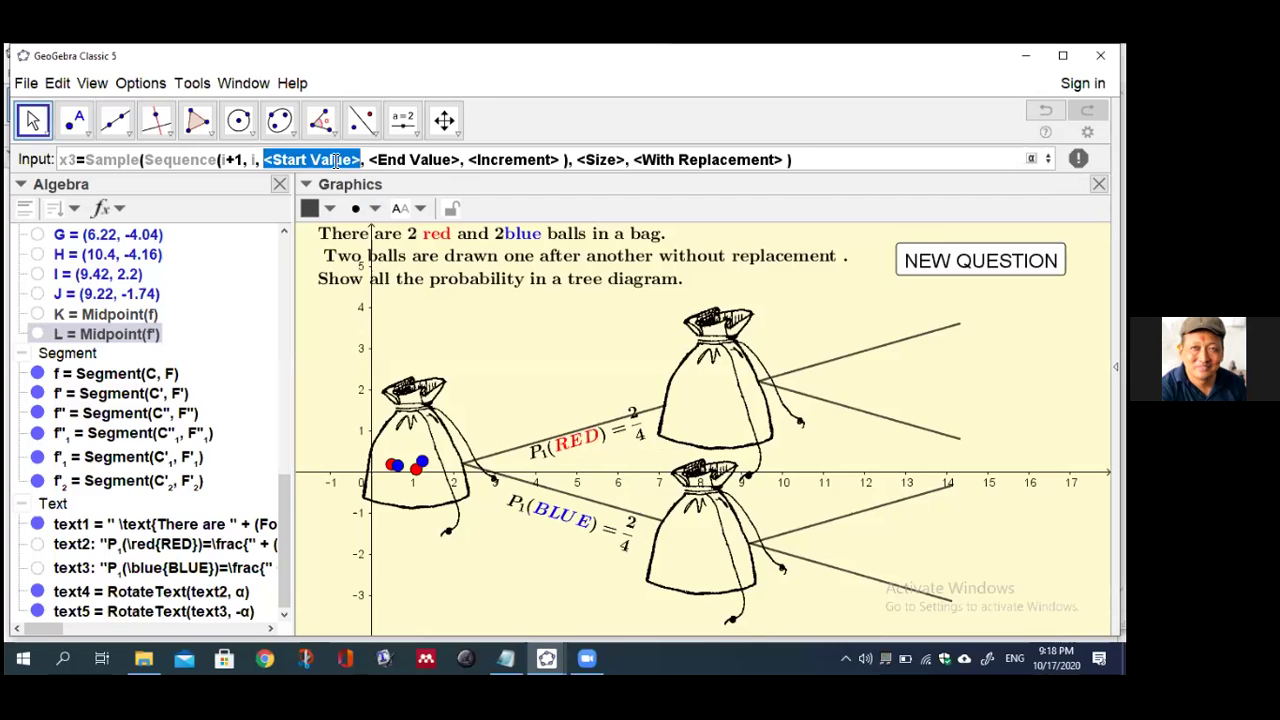
{"action": "type", "text": "6."}
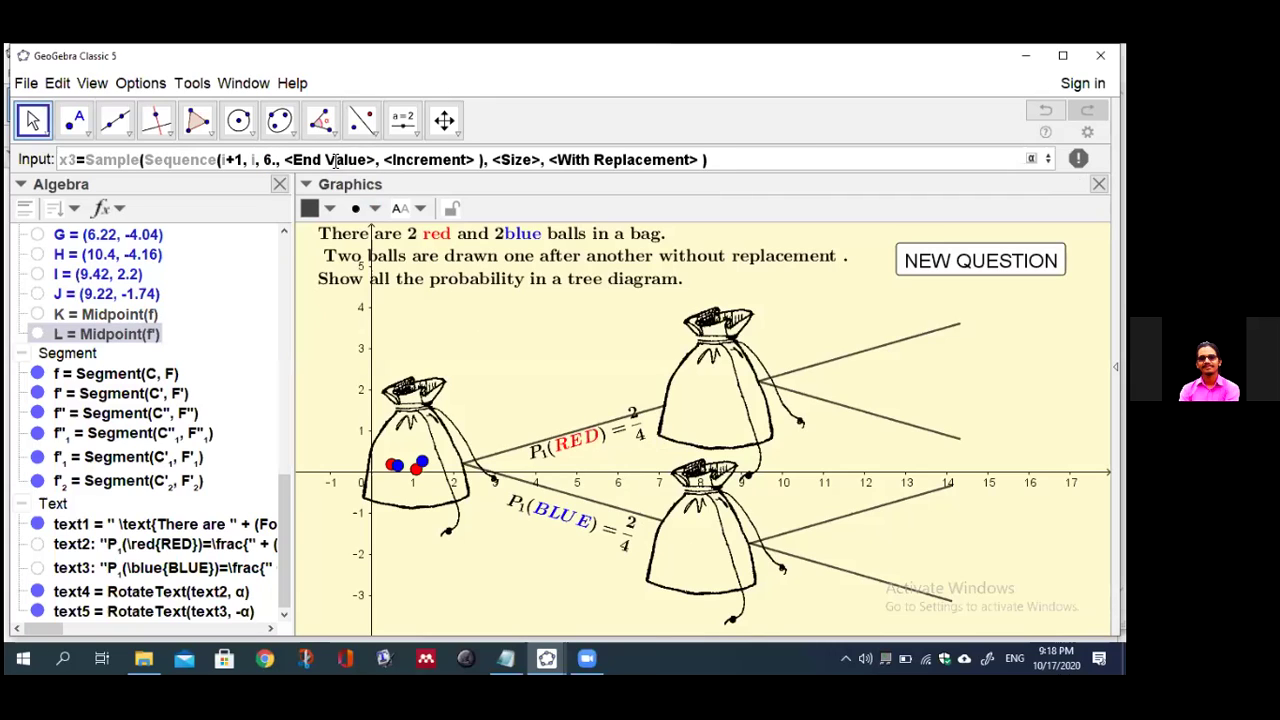
{"action": "type", "text": "5"}
Set the Sequence's end value to 8 and its increment to 0.2
{"action": "left_click", "coordinate": [335, 160]}
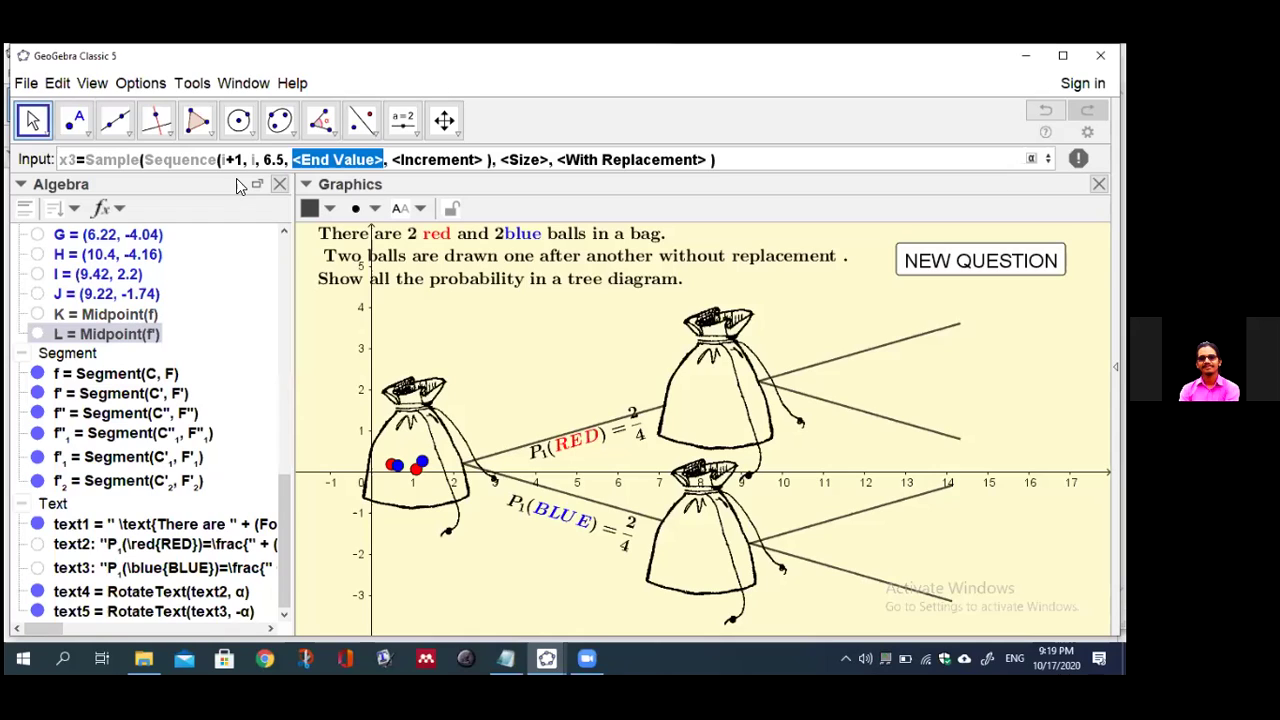
{"action": "type", "text": "6"}
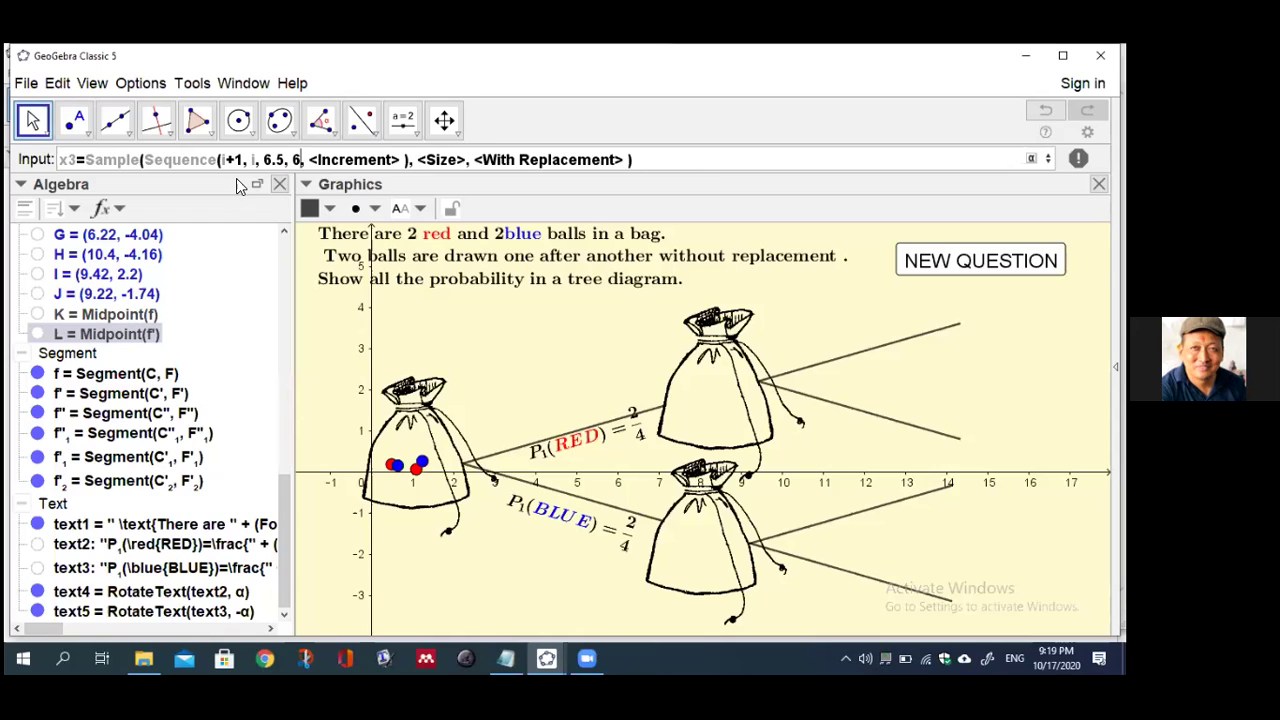
{"action": "key", "text": "BackSpace"}
{"action": "type", "text": "8"}
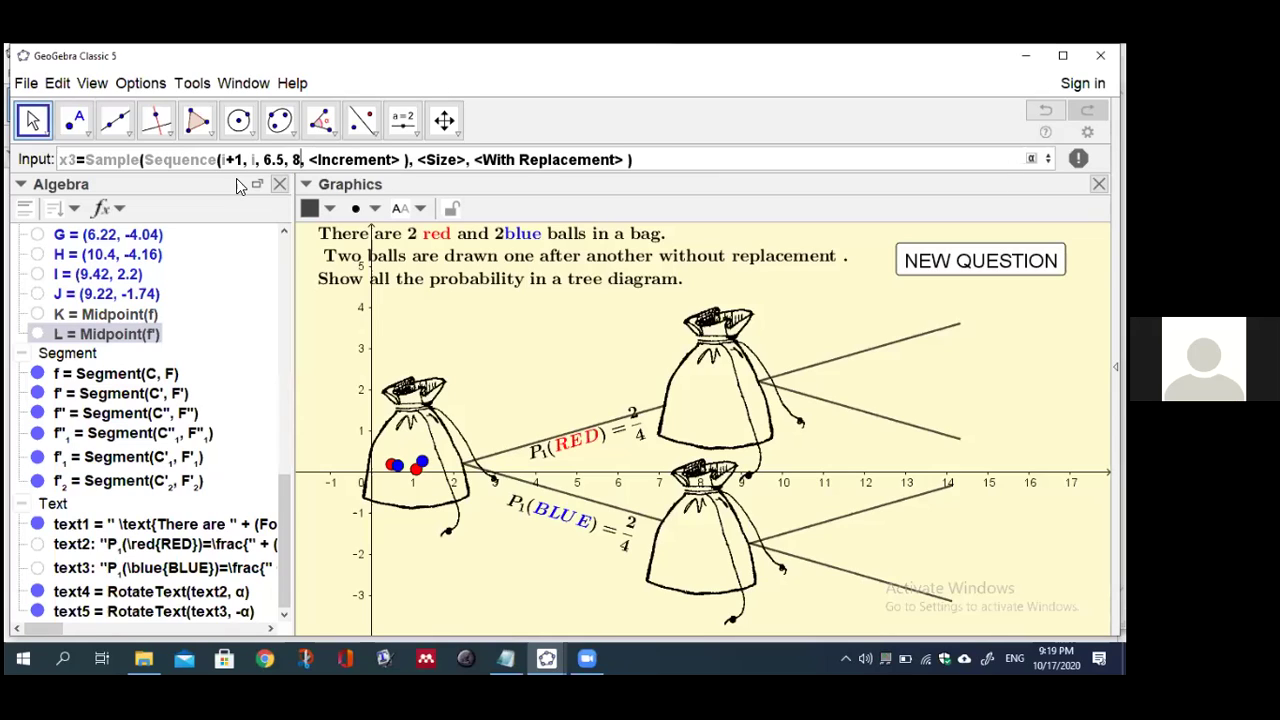
{"action": "key", "text": "Tab"}
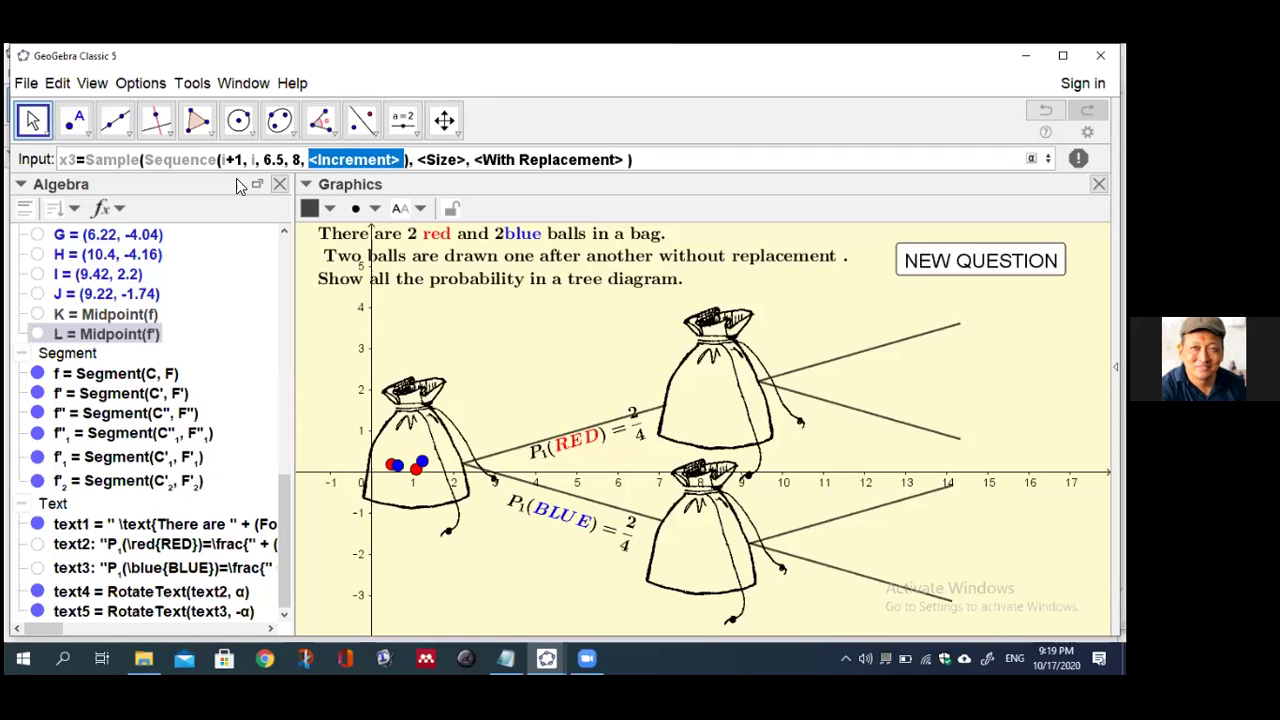
{"action": "type", "text": "0."}
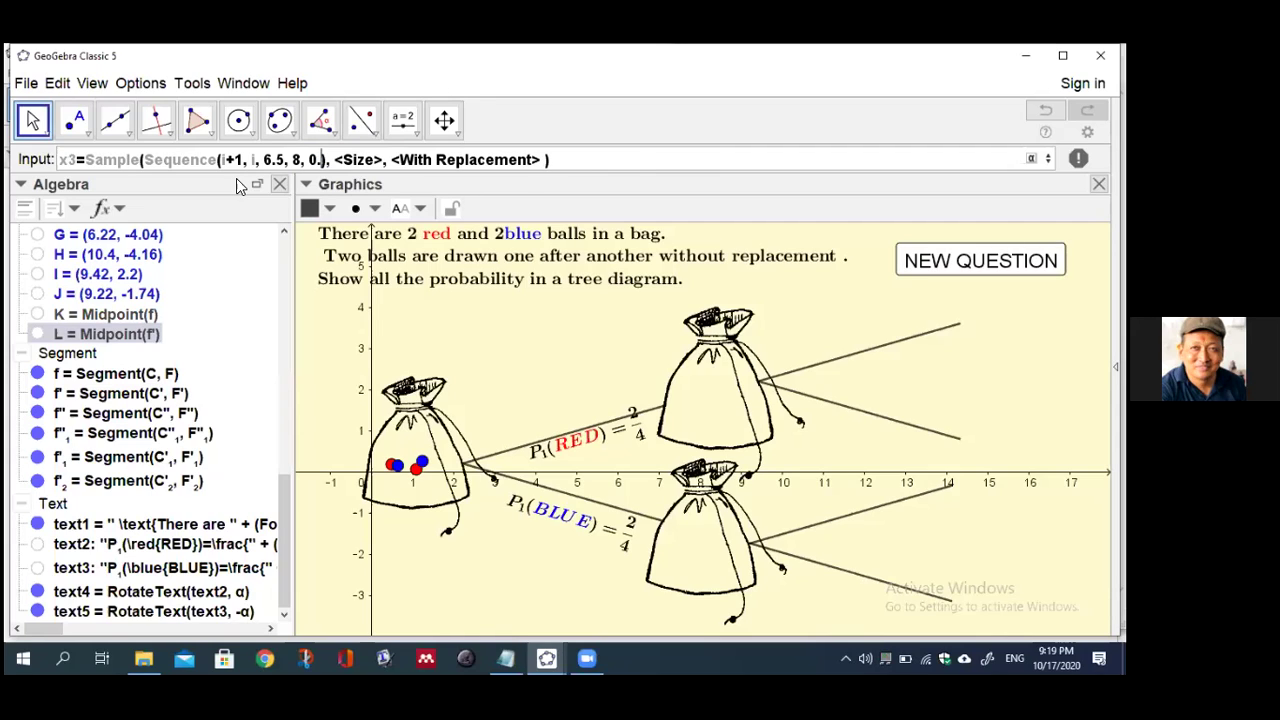
{"action": "type", "text": "2"}
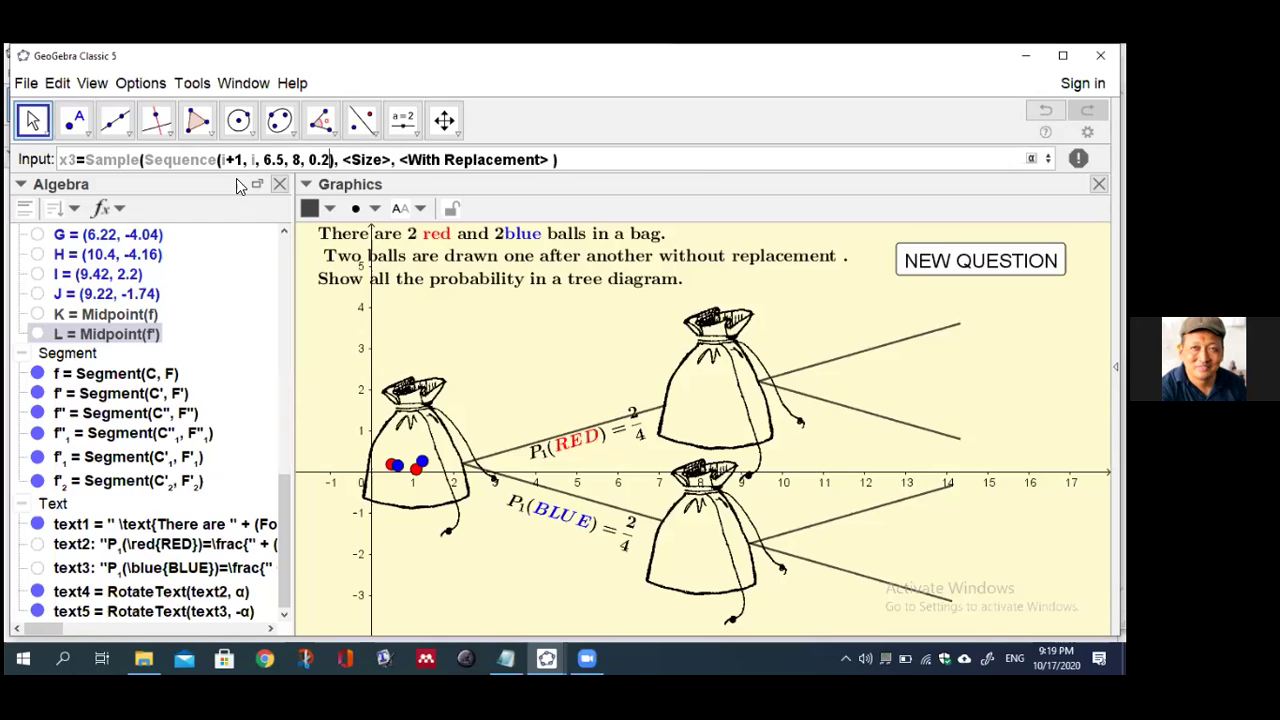
Set the sample size to red-1 and replacement to false, and create the list x3
{"action": "key", "text": "Tab"}
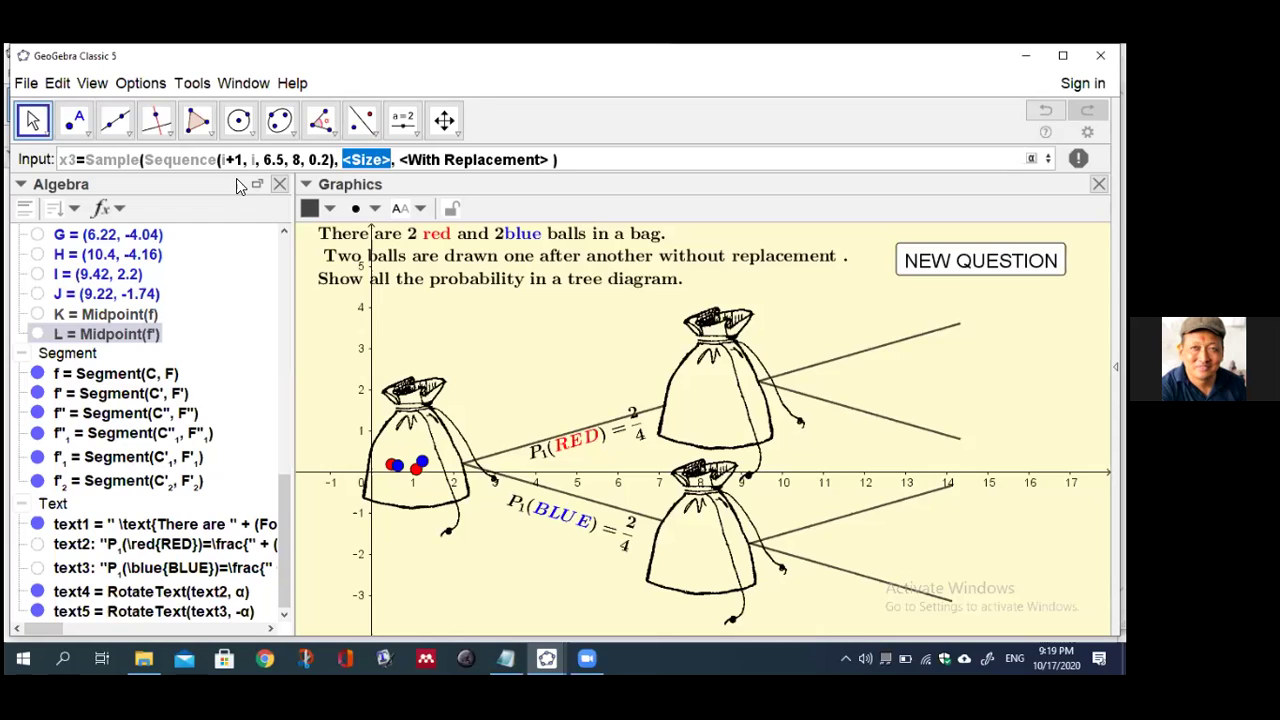
{"action": "type", "text": "red-"}
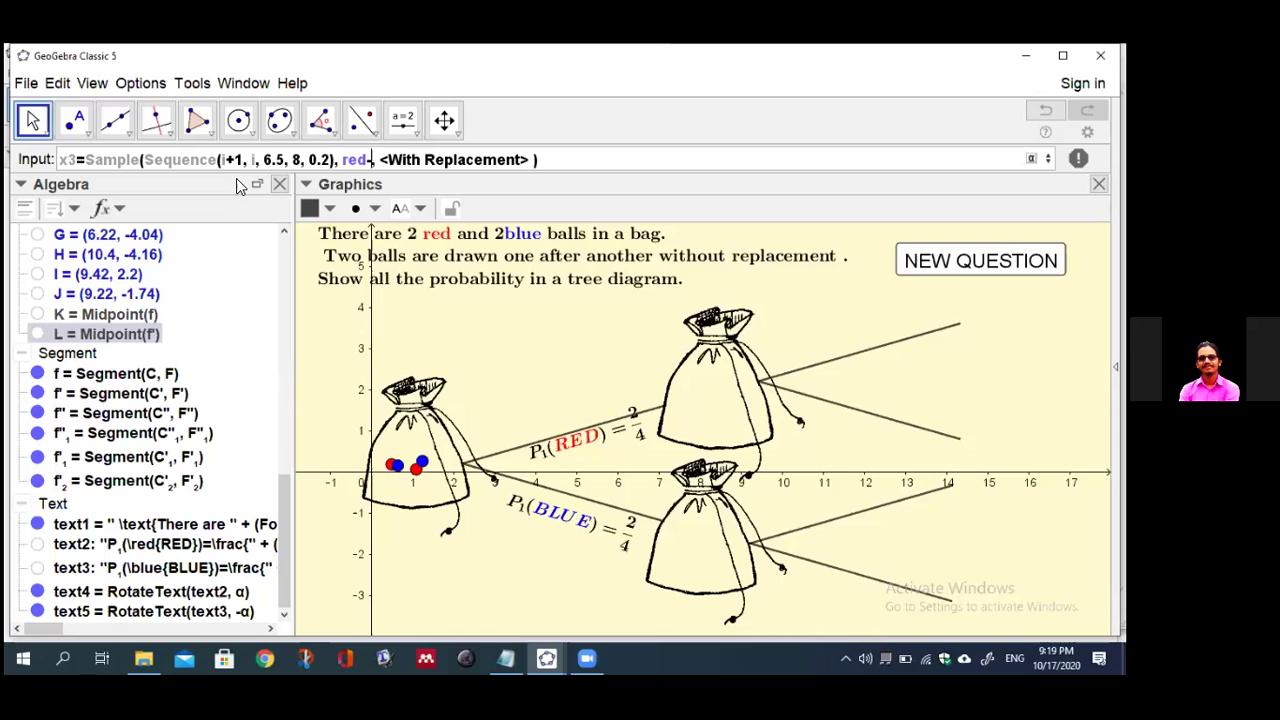
{"action": "type", "text": "1"}
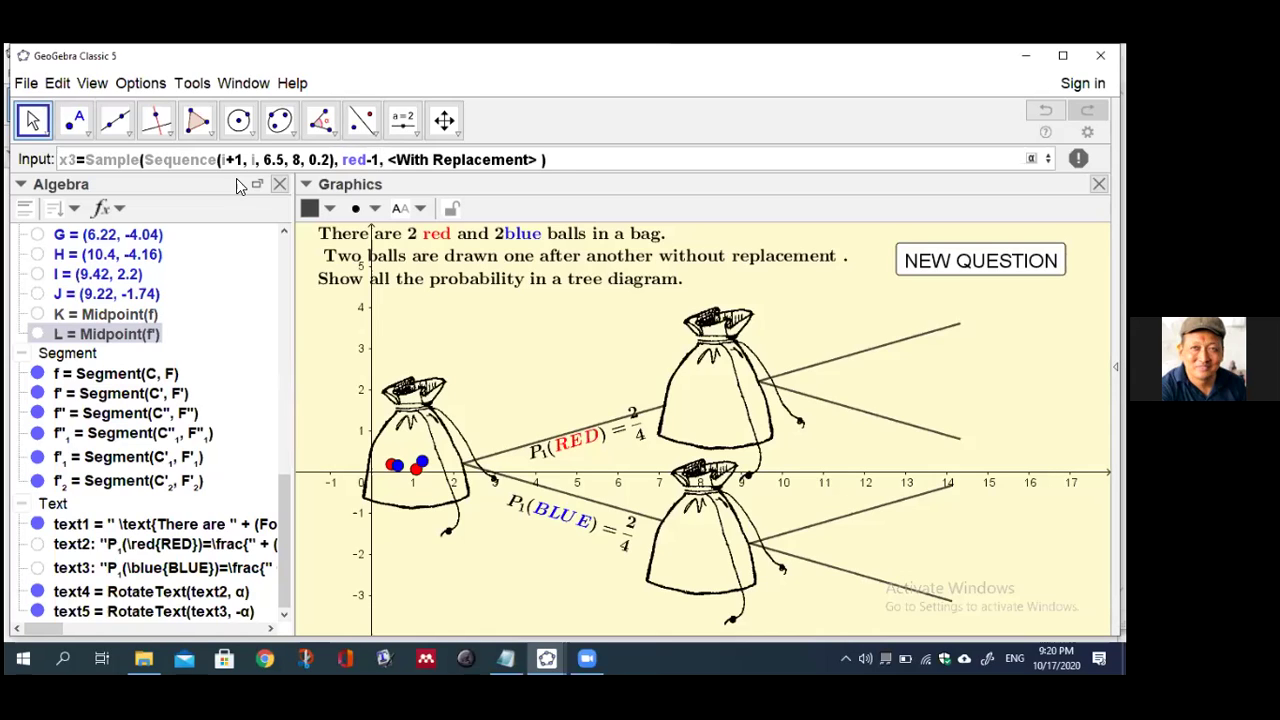
{"action": "key", "text": "Tab"}
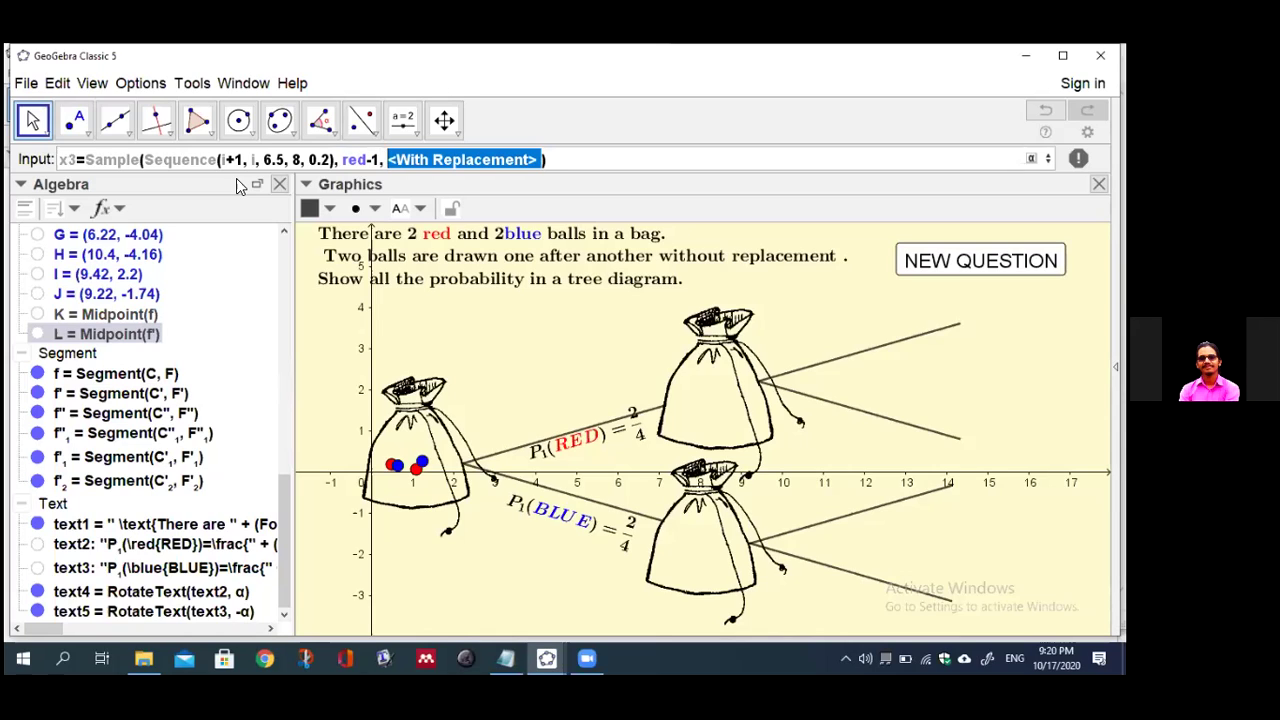
{"action": "type", "text": "false"}
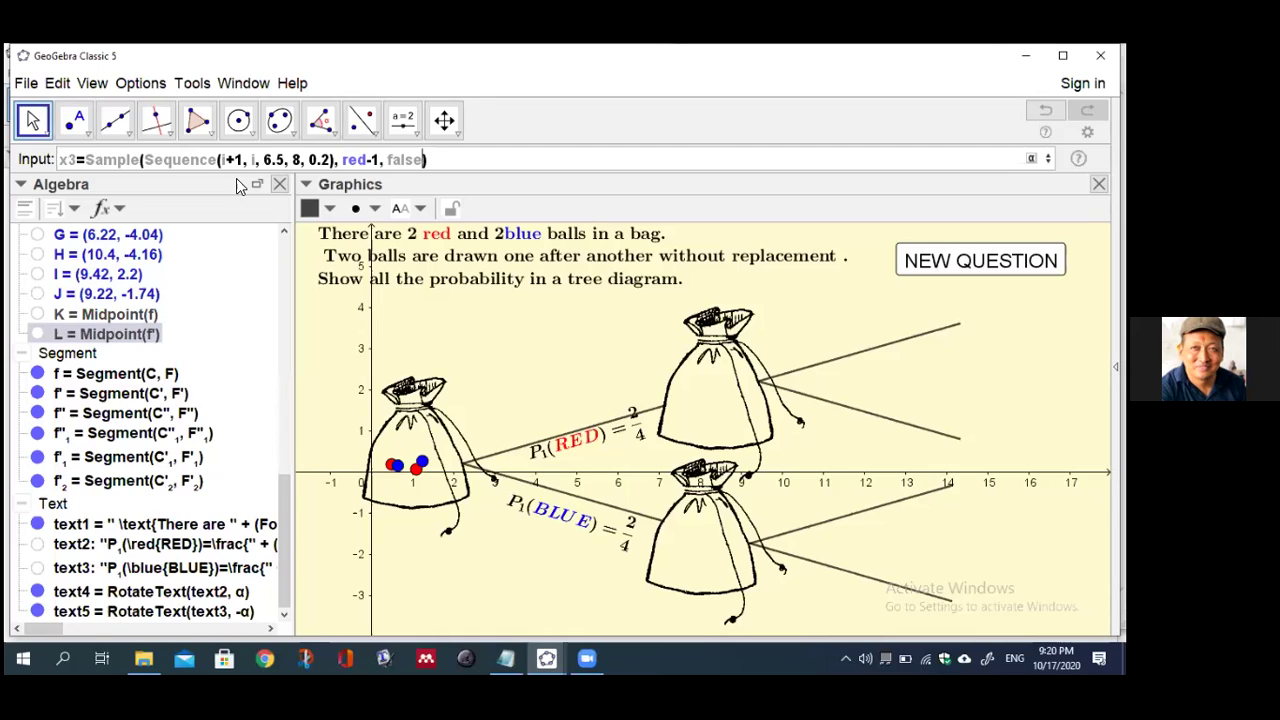
{"action": "left_click_drag", "start_coordinate": [426, 160], "coordinate": [72, 160]}
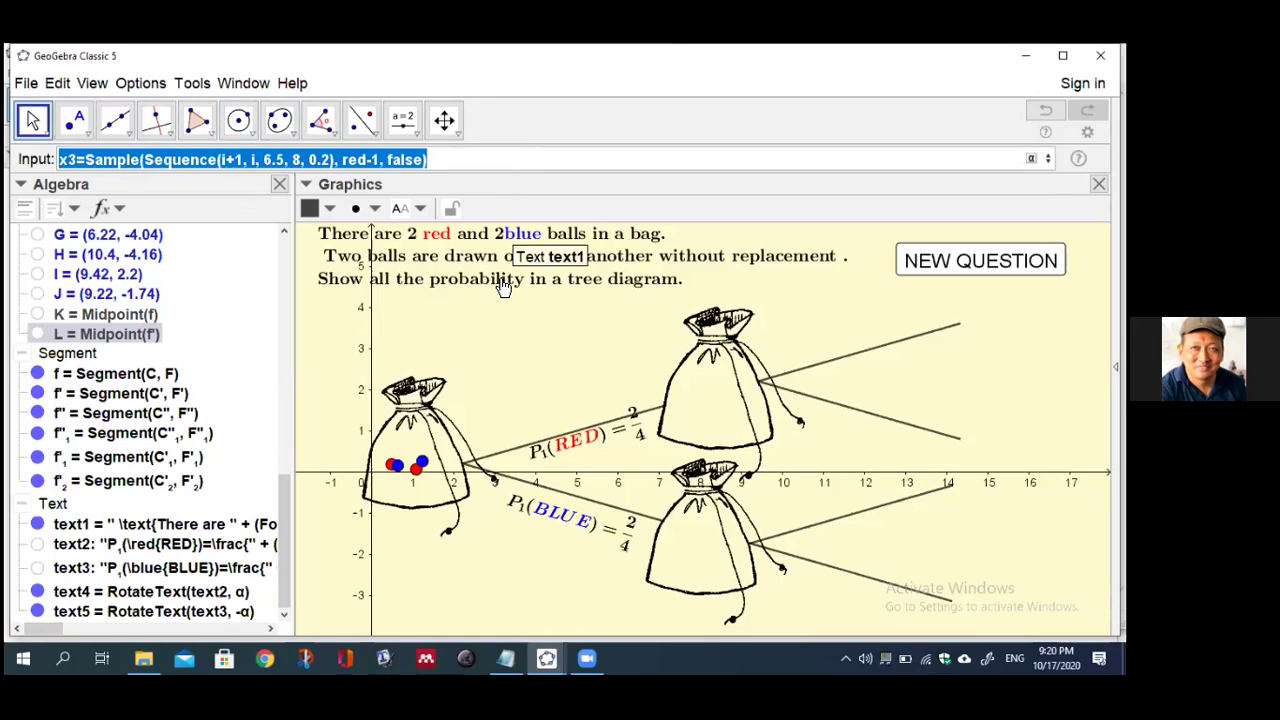
{"action": "left_click", "coordinate": [436, 158]}
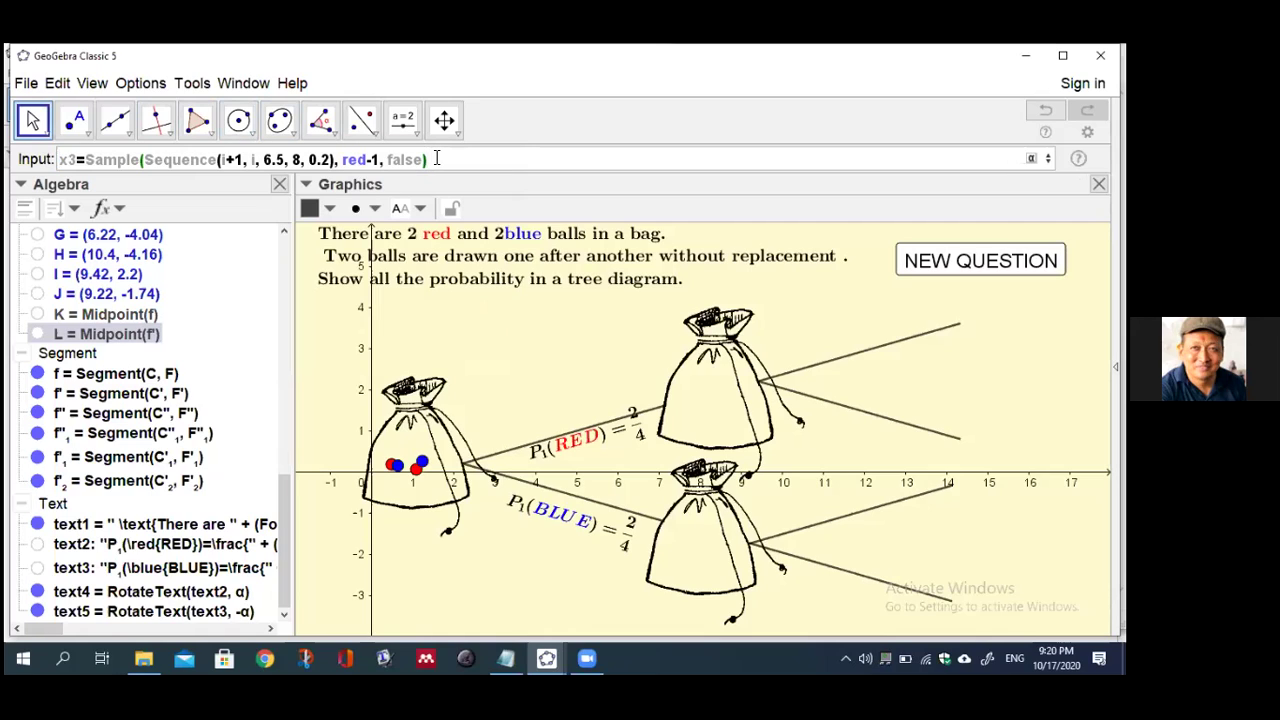
{"action": "key", "text": "Return"}
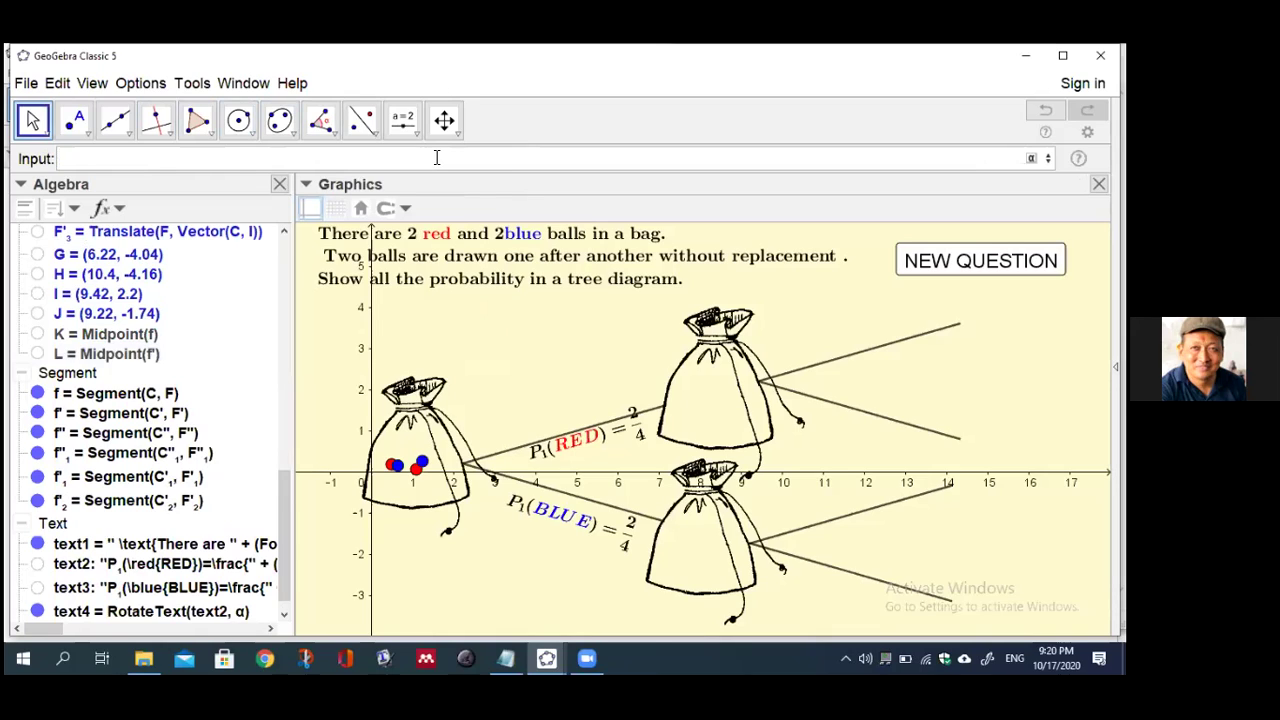
Start defining y3 with the Sample command including the replacement option, nesting a Sequence with expression, variable and increment as its list
{"action": "type", "text": "y3="}
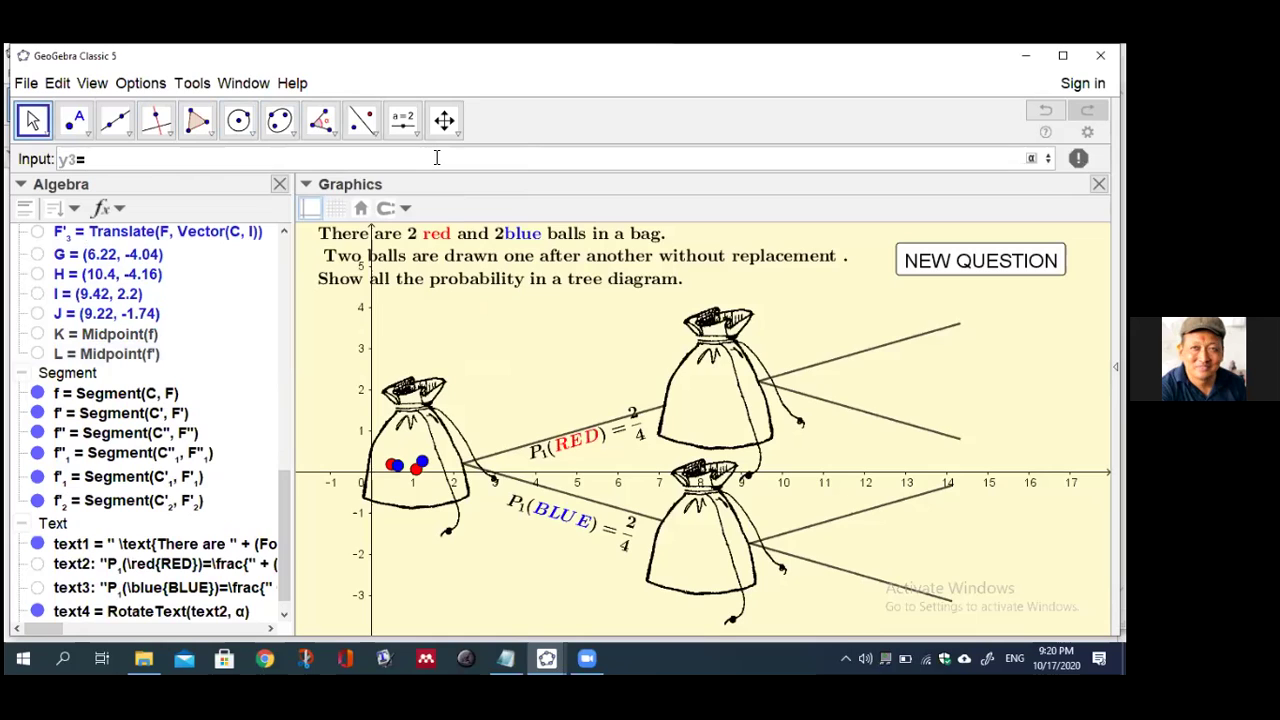
{"action": "type", "text": "sam"}
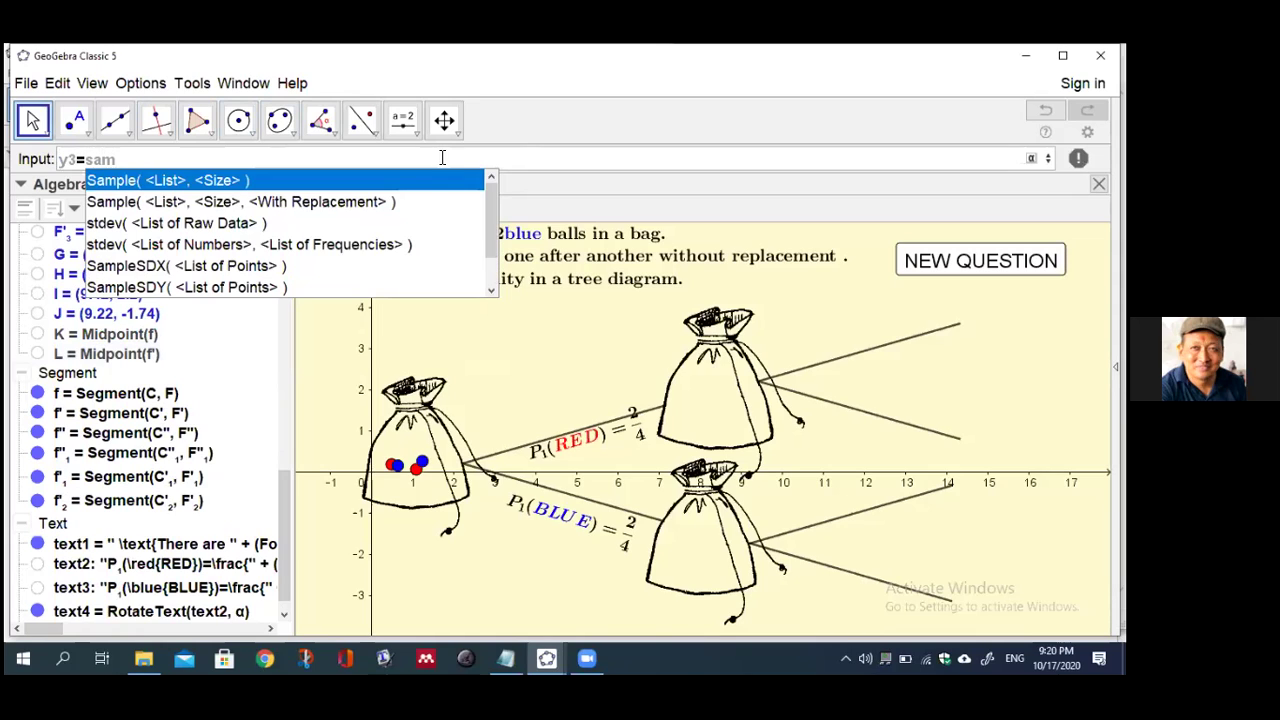
{"action": "left_click", "coordinate": [322, 206]}
{"action": "type", "text": "seq, <Size>, <With Replacement> )"}
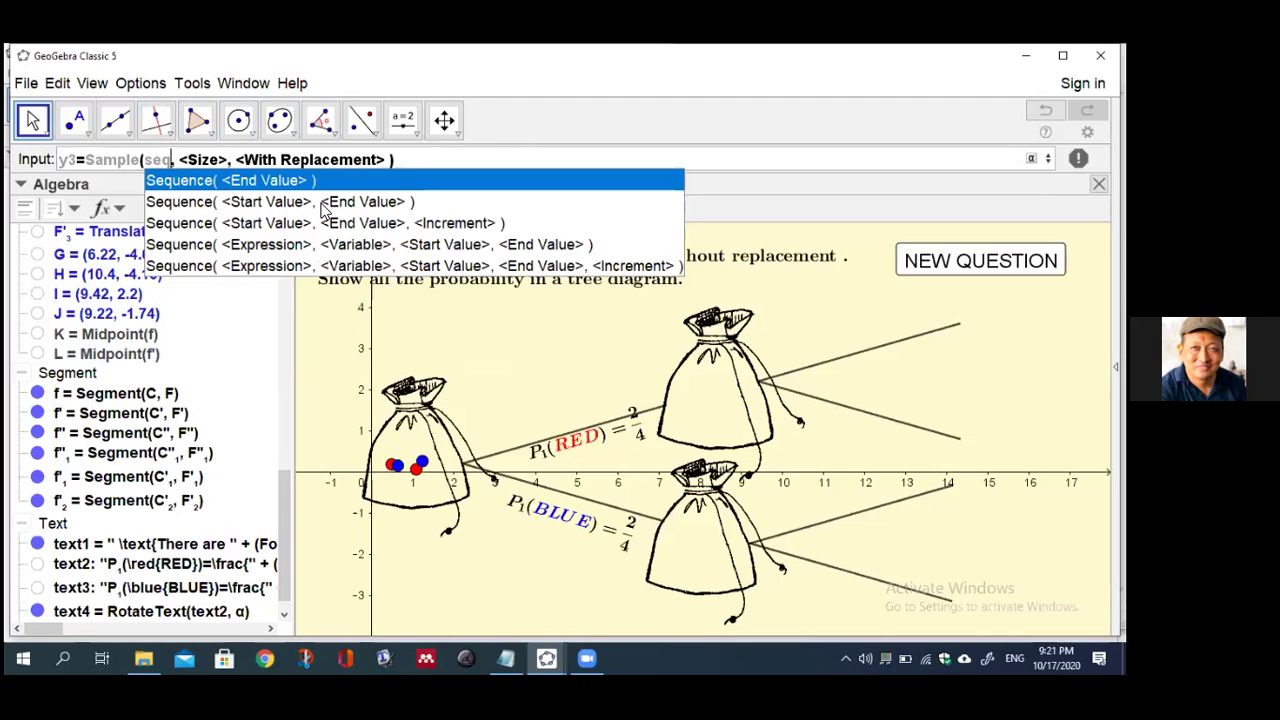
{"action": "left_click", "coordinate": [360, 267]}
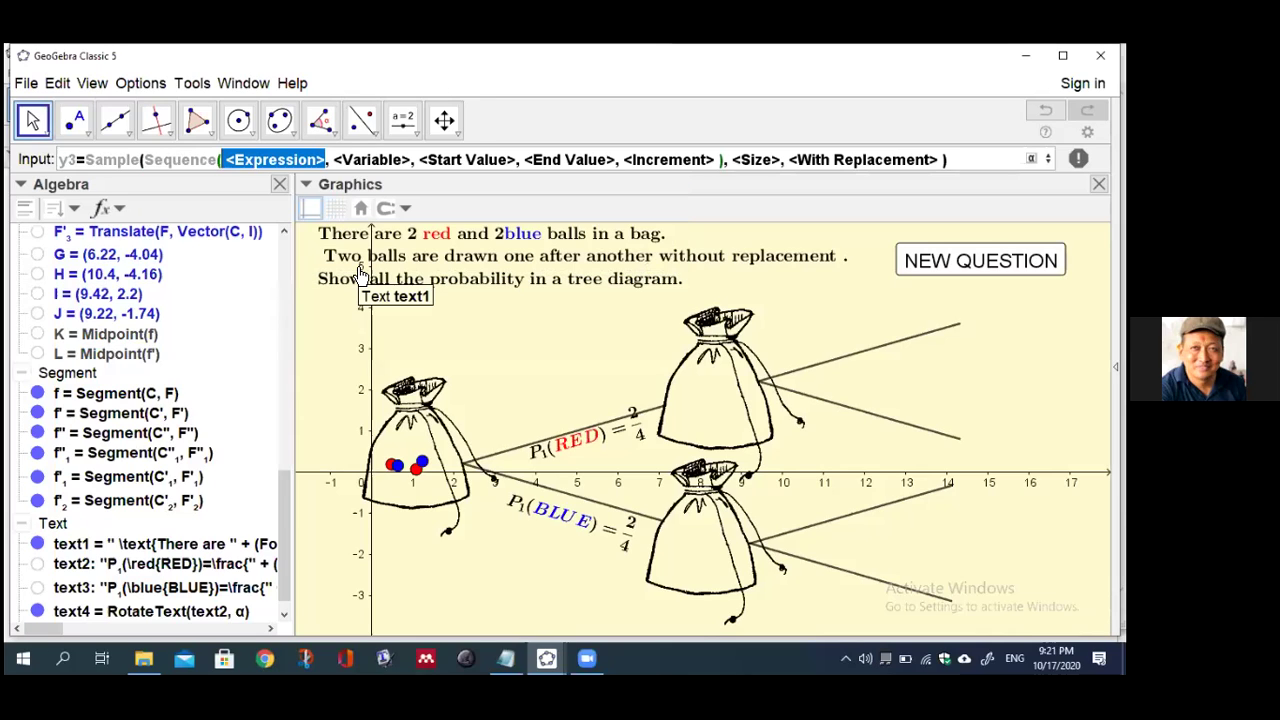
Give the Sequence nested in y3 the expression i+1, the variable i and the start value 0
{"action": "type", "text": "i+"}
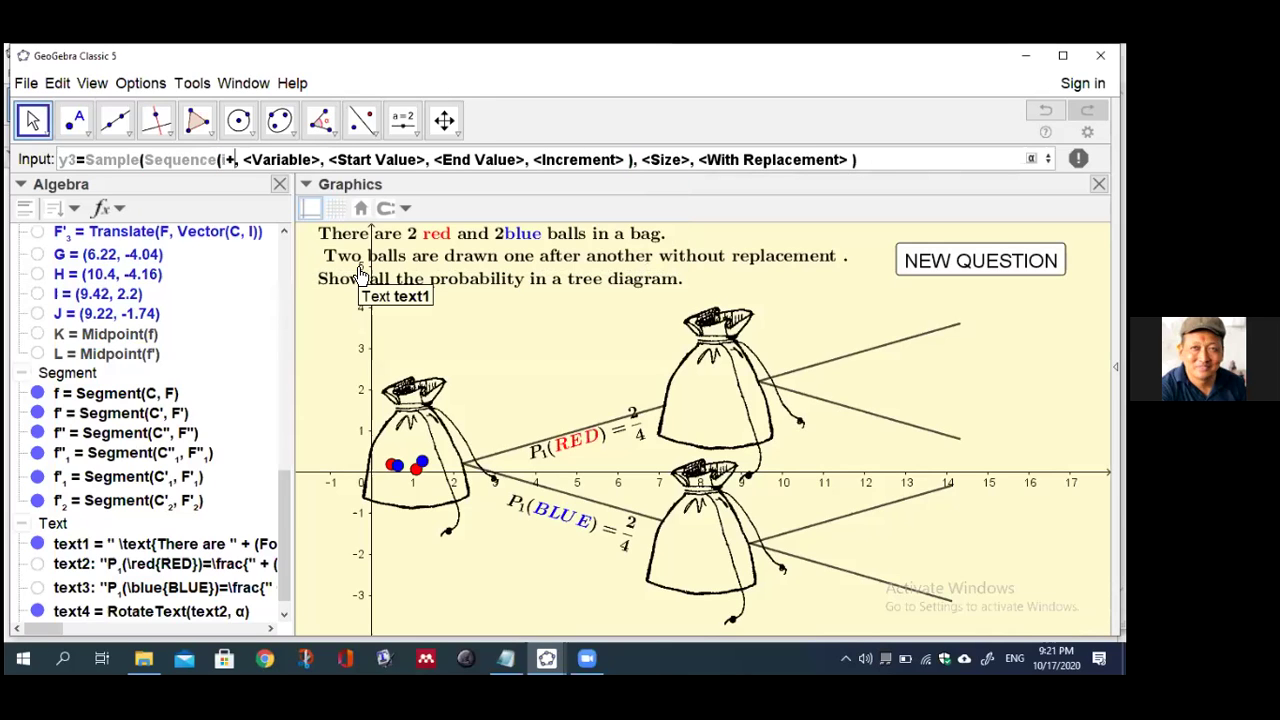
{"action": "type", "text": "1"}
{"action": "key", "text": "Tab"}
{"action": "type", "text": "i"}
{"action": "key", "text": "Tab"}
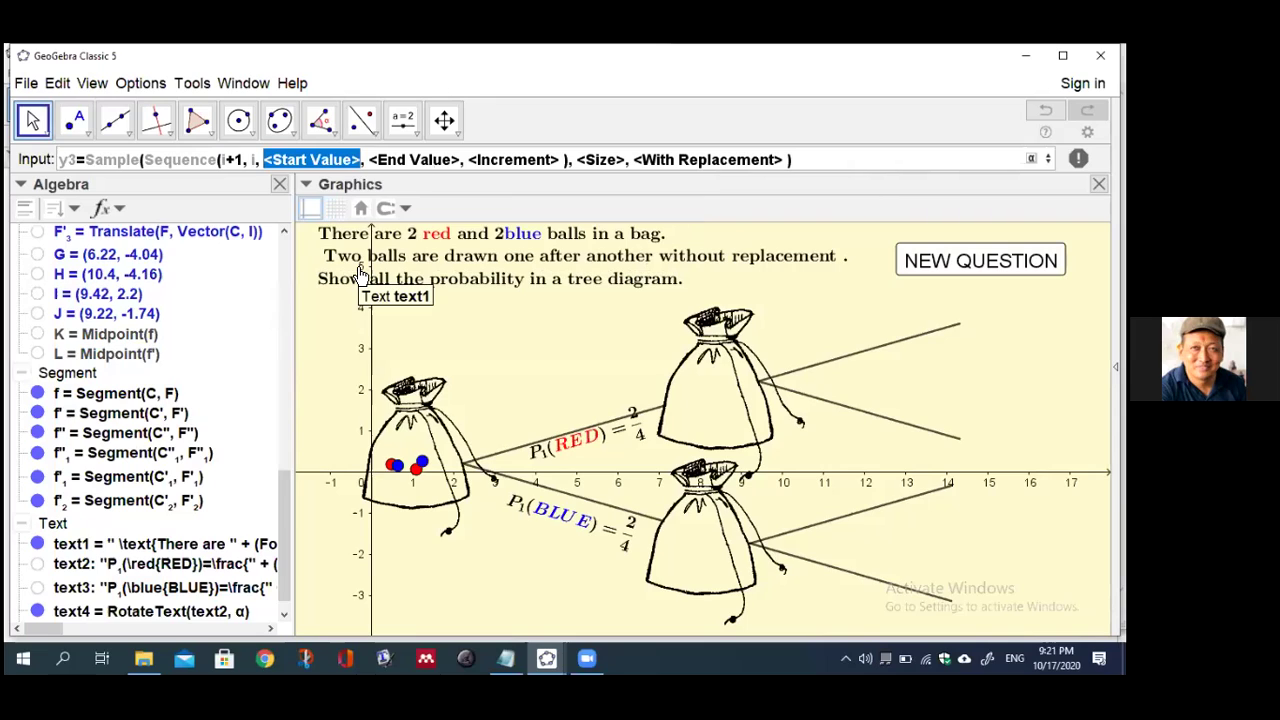
{"action": "type", "text": "0.5"}
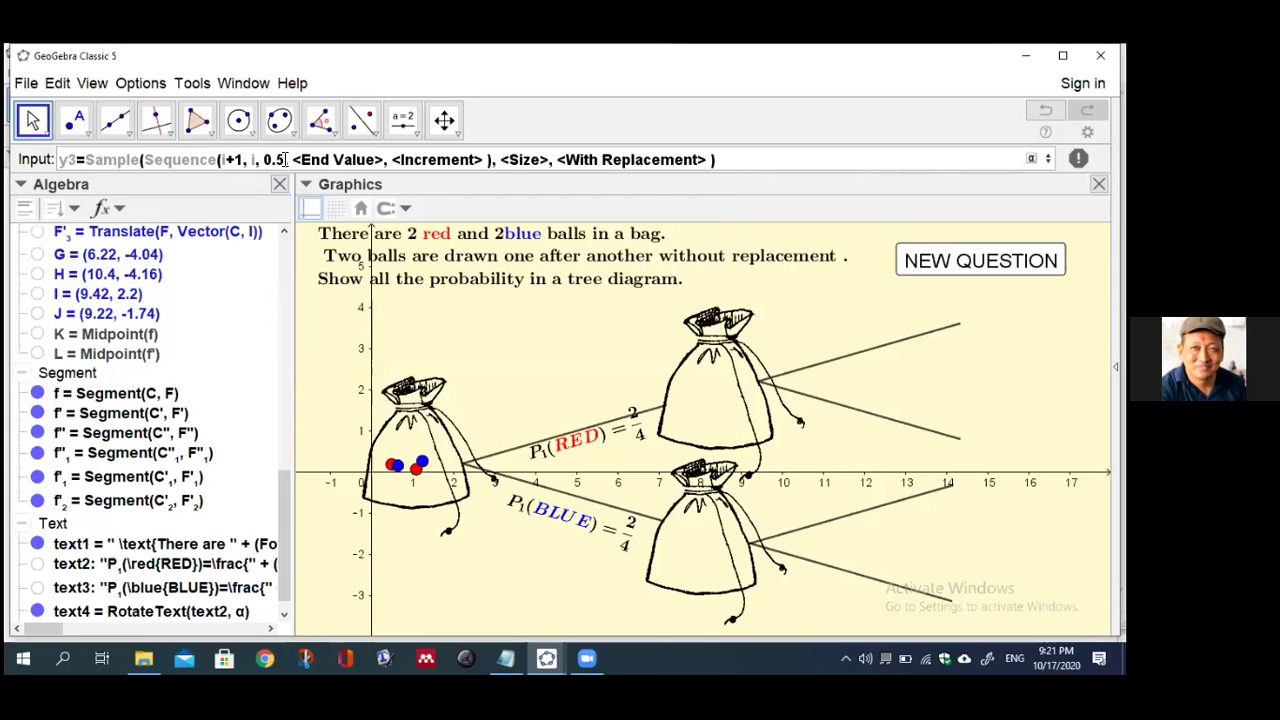
{"action": "key", "text": "BackSpace"}
{"action": "key", "text": "BackSpace"}
{"action": "type", "text": ","}
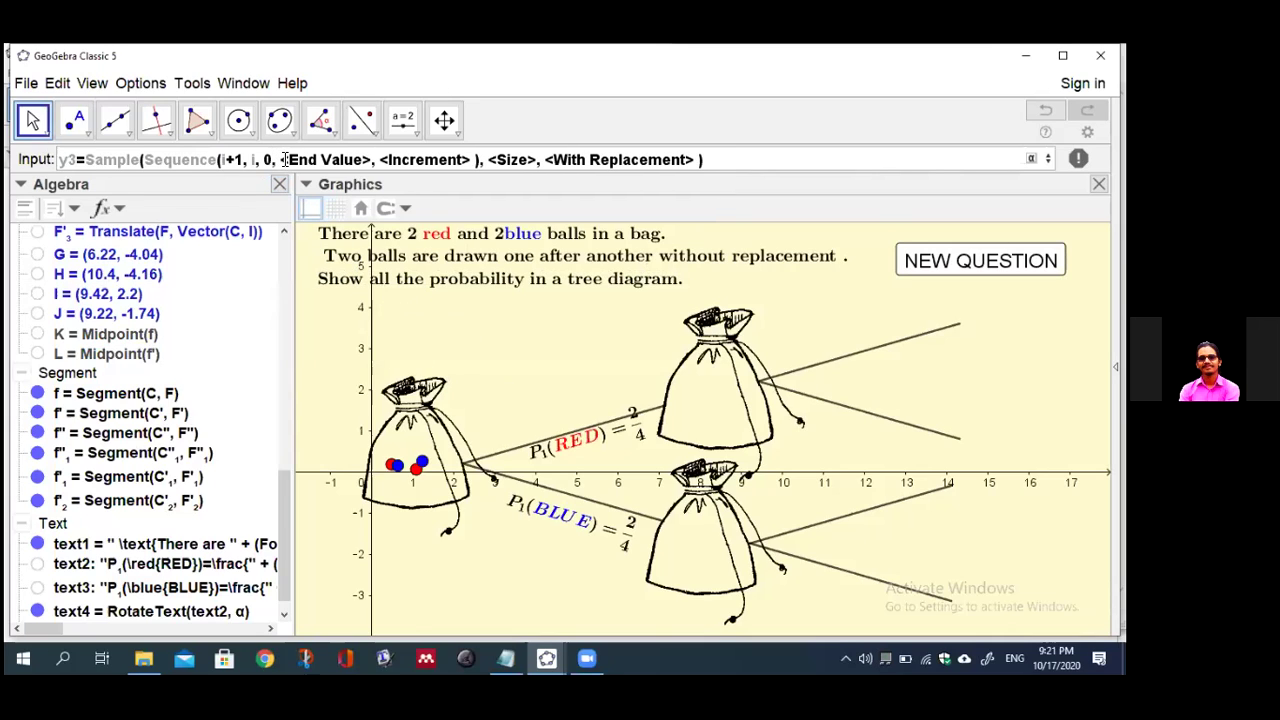
Set the end value of y3's nested Sequence to 1 and its increment to 0.18
{"action": "left_click", "coordinate": [285, 160]}
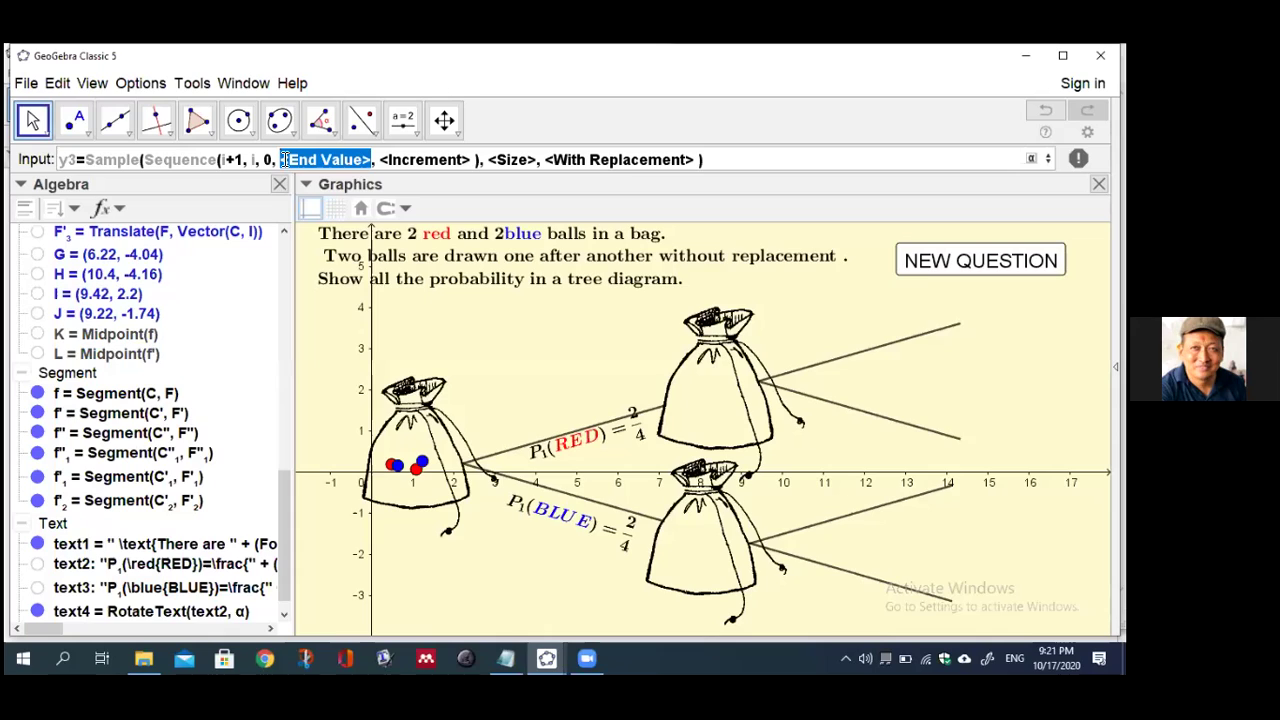
{"action": "type", "text": "1"}
{"action": "key", "text": "Tab"}
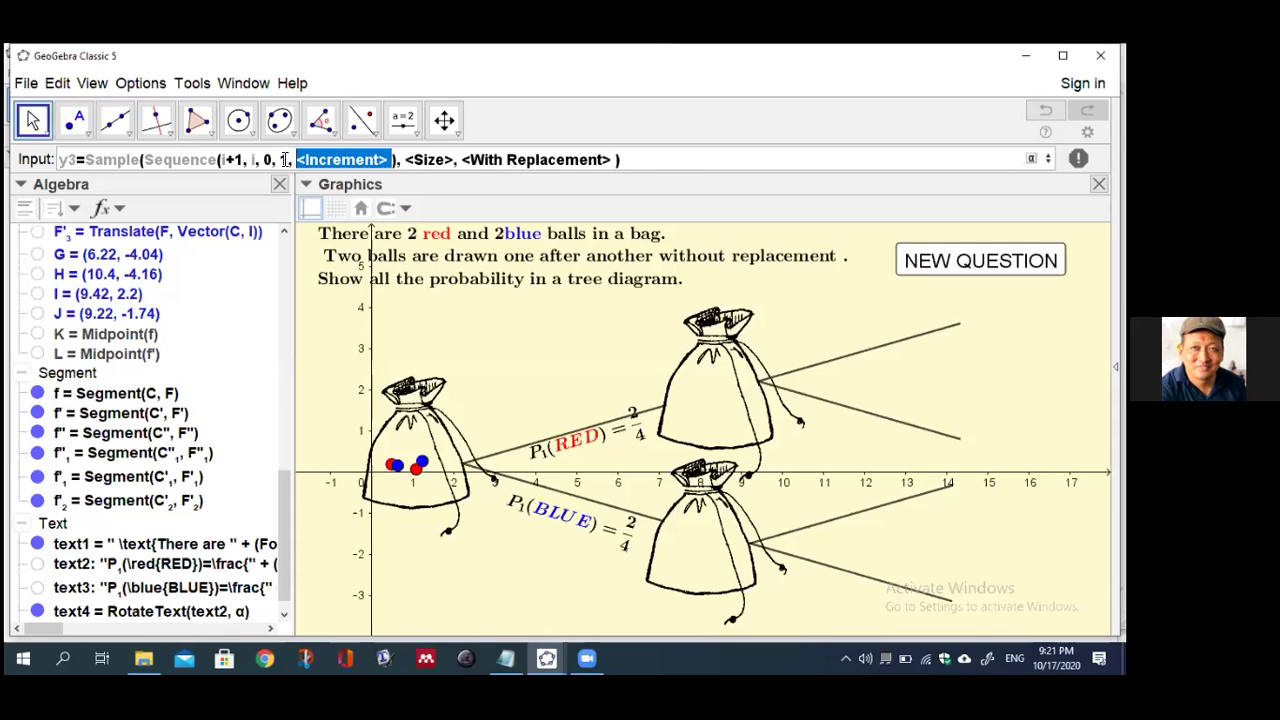
{"action": "type", "text": "0."}
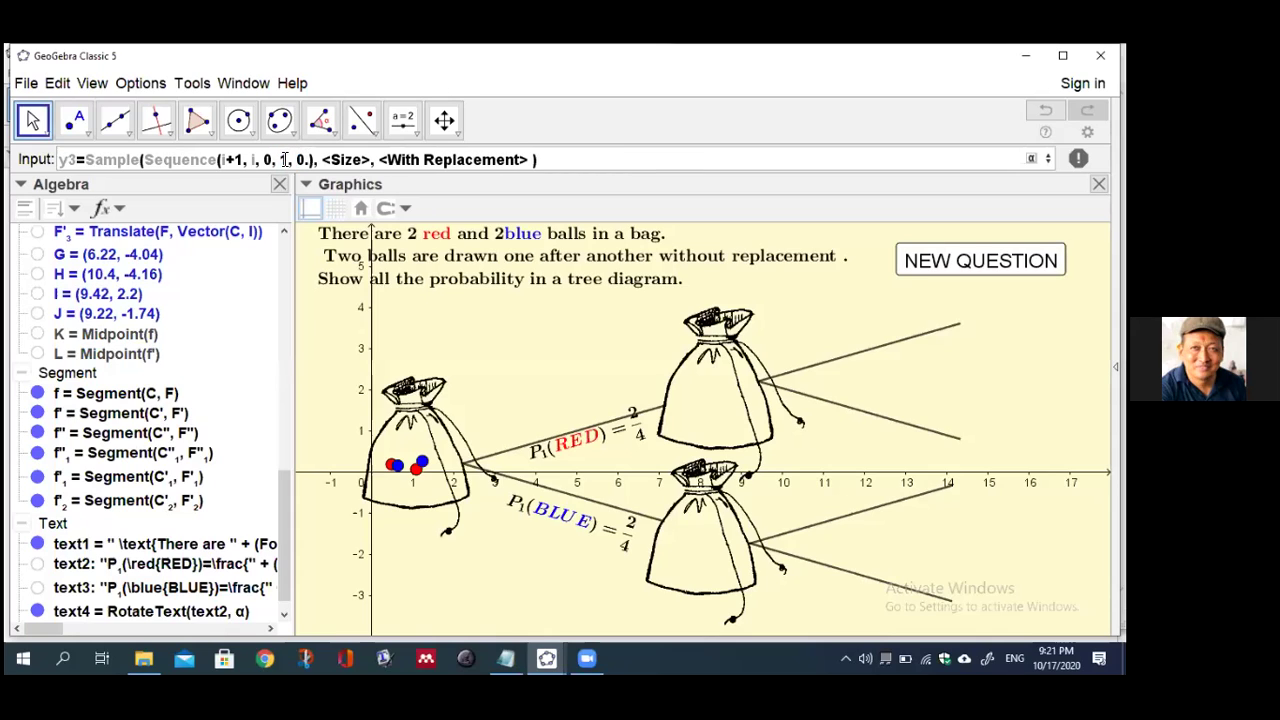
{"action": "type", "text": "18"}
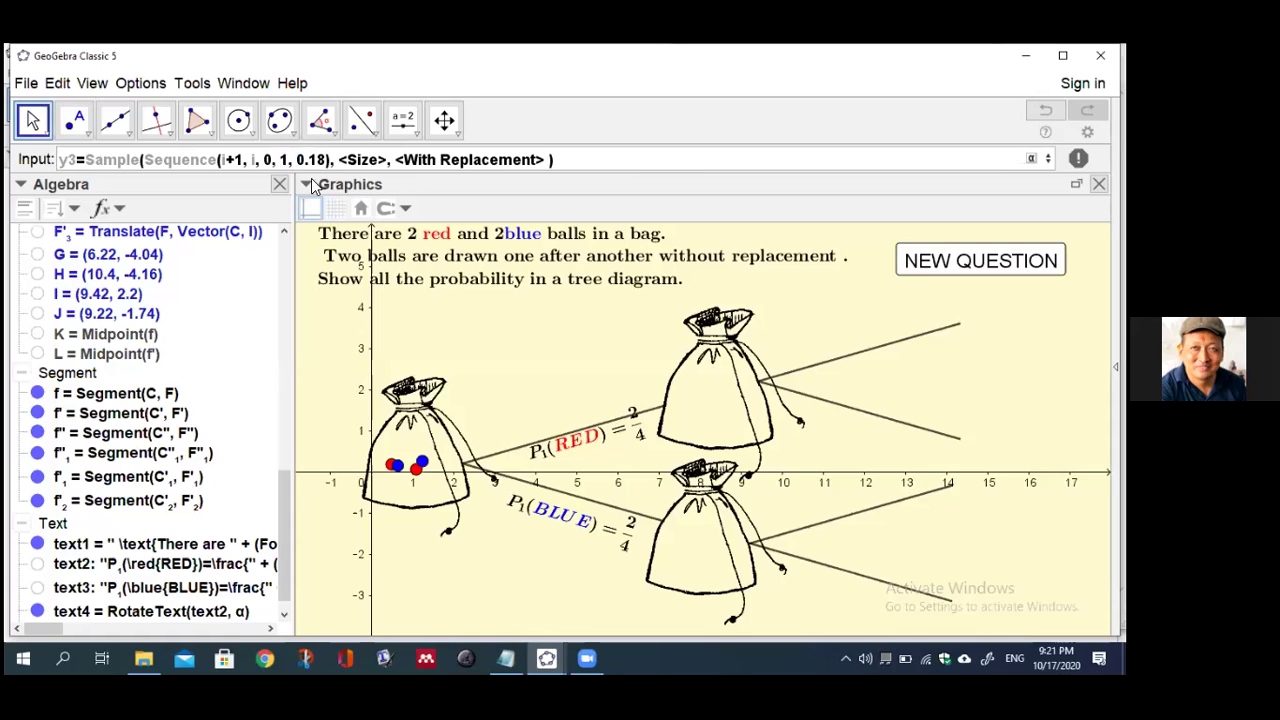
{"action": "key", "text": "Tab"}
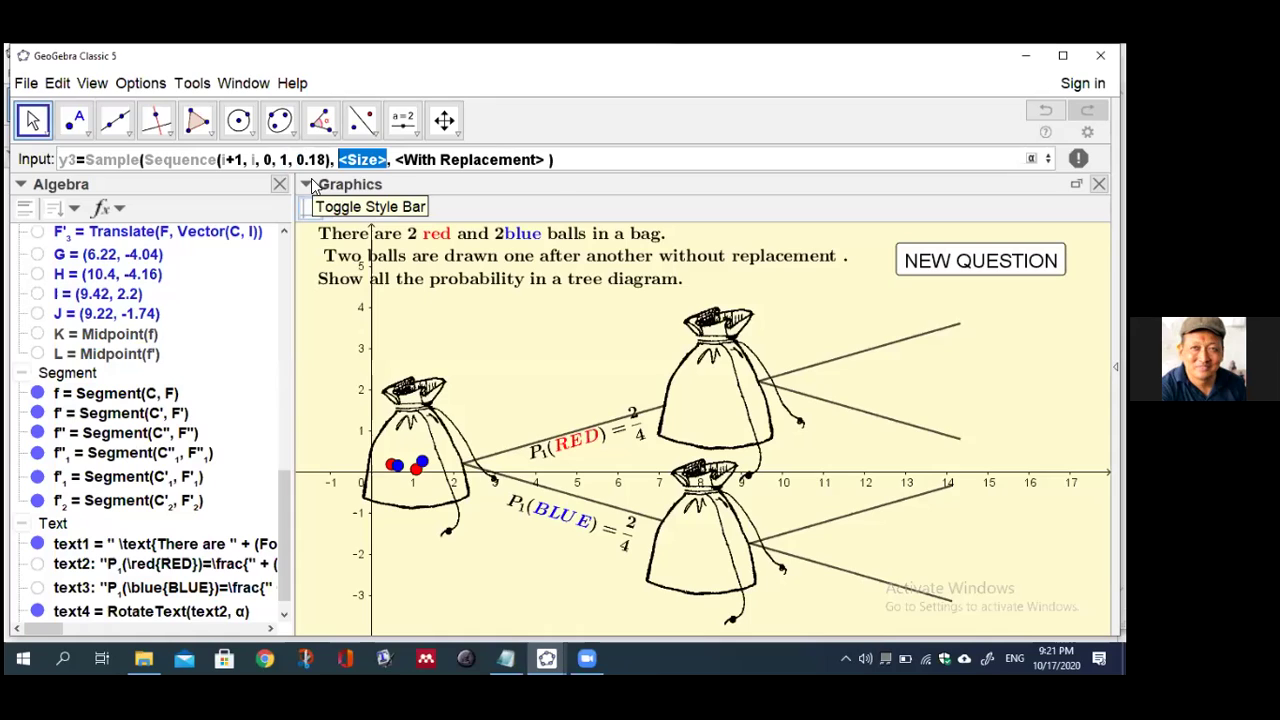
Set the sample size of y3 to red-1 and replacement to false, and create the list
{"action": "type", "text": "r"}
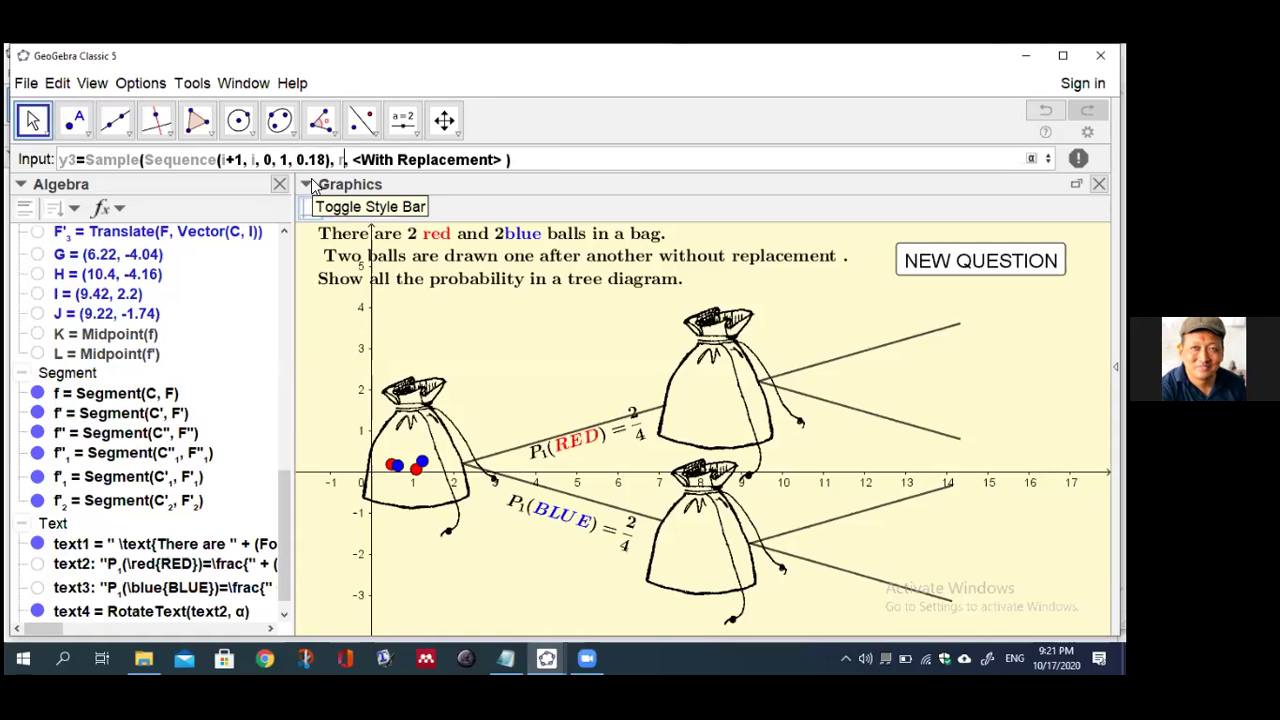
{"action": "type", "text": "ed-1"}
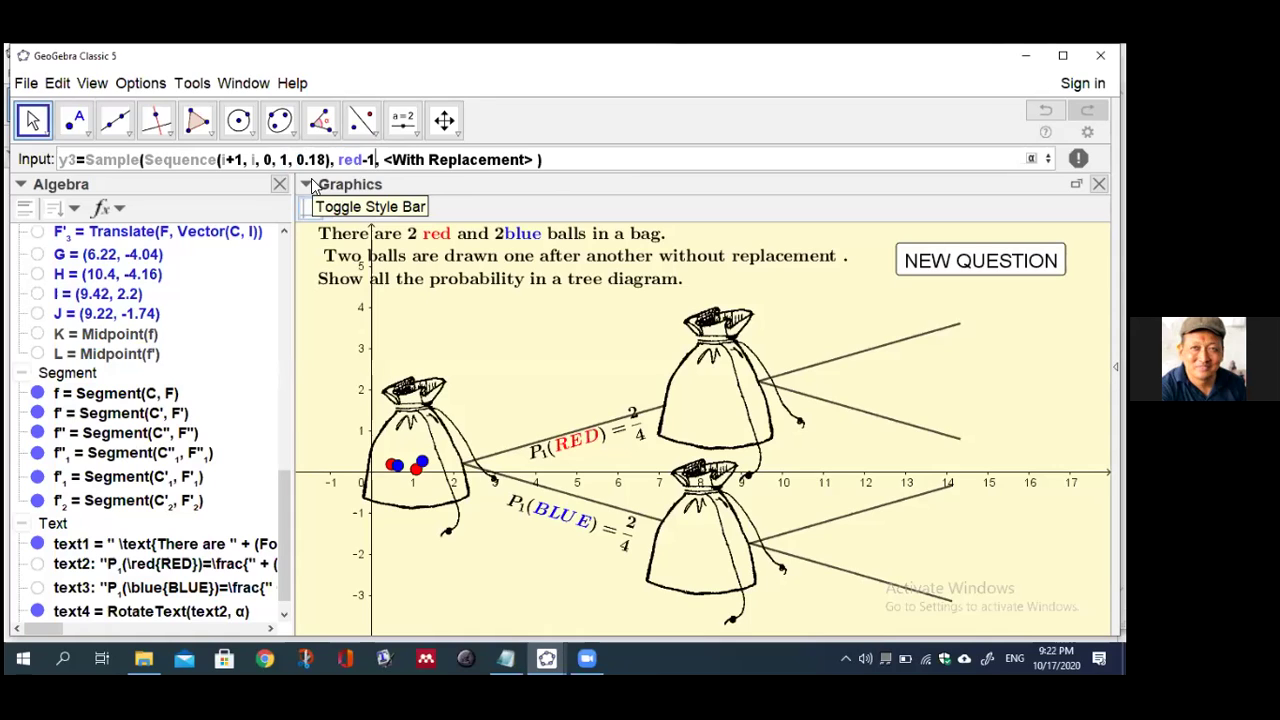
{"action": "key", "text": "Tab"}
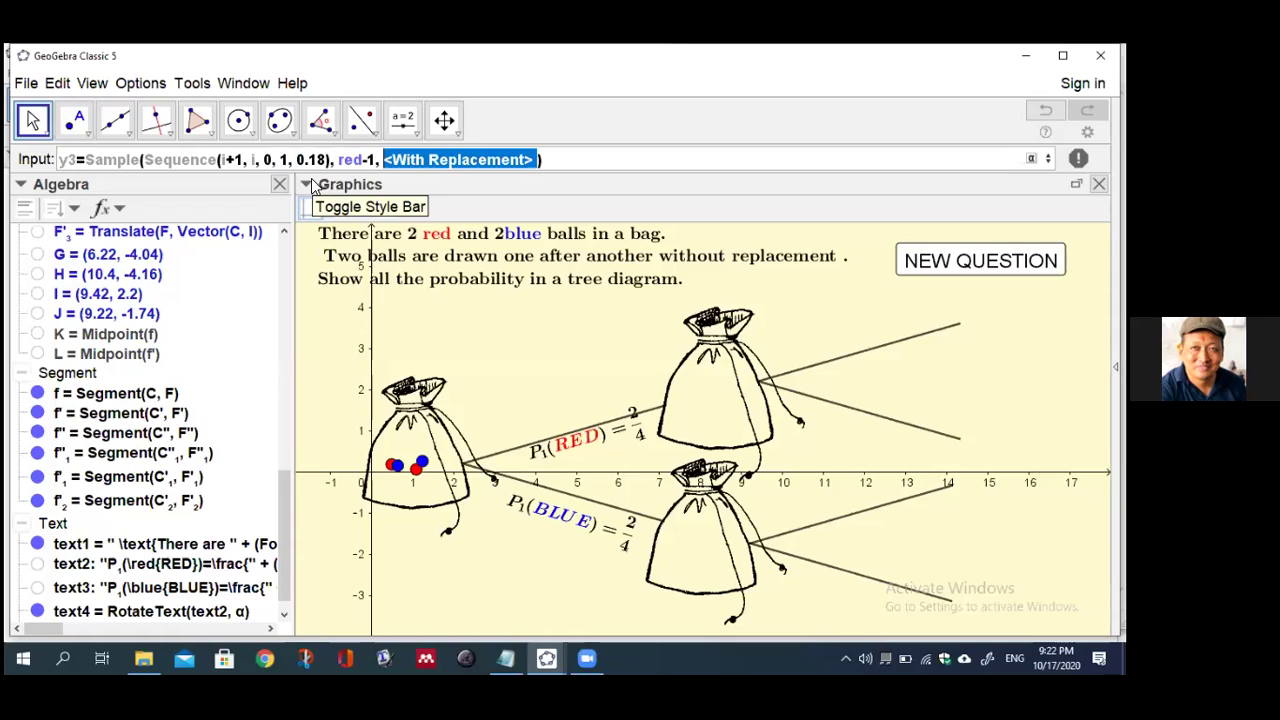
{"action": "type", "text": "false"}
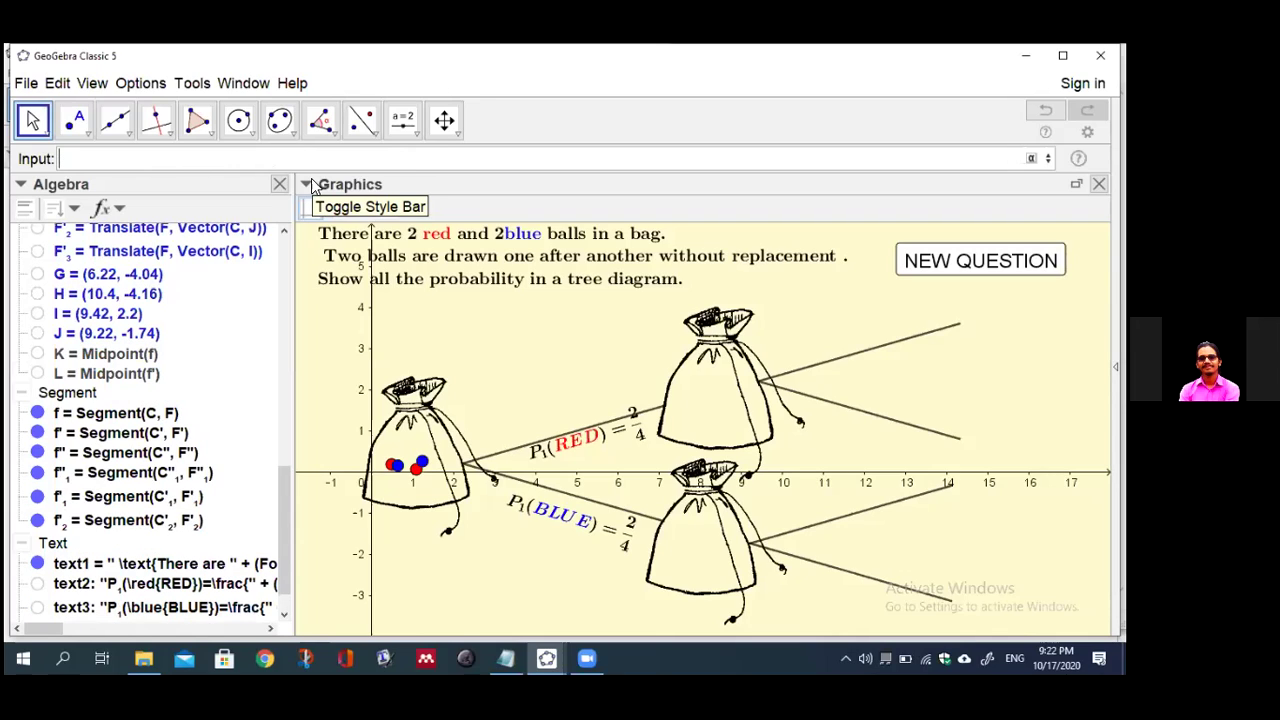
Start defining pr2 with the Sequence command that takes expression, variable, start value, end value and increment
{"action": "type", "text": "pr2"}
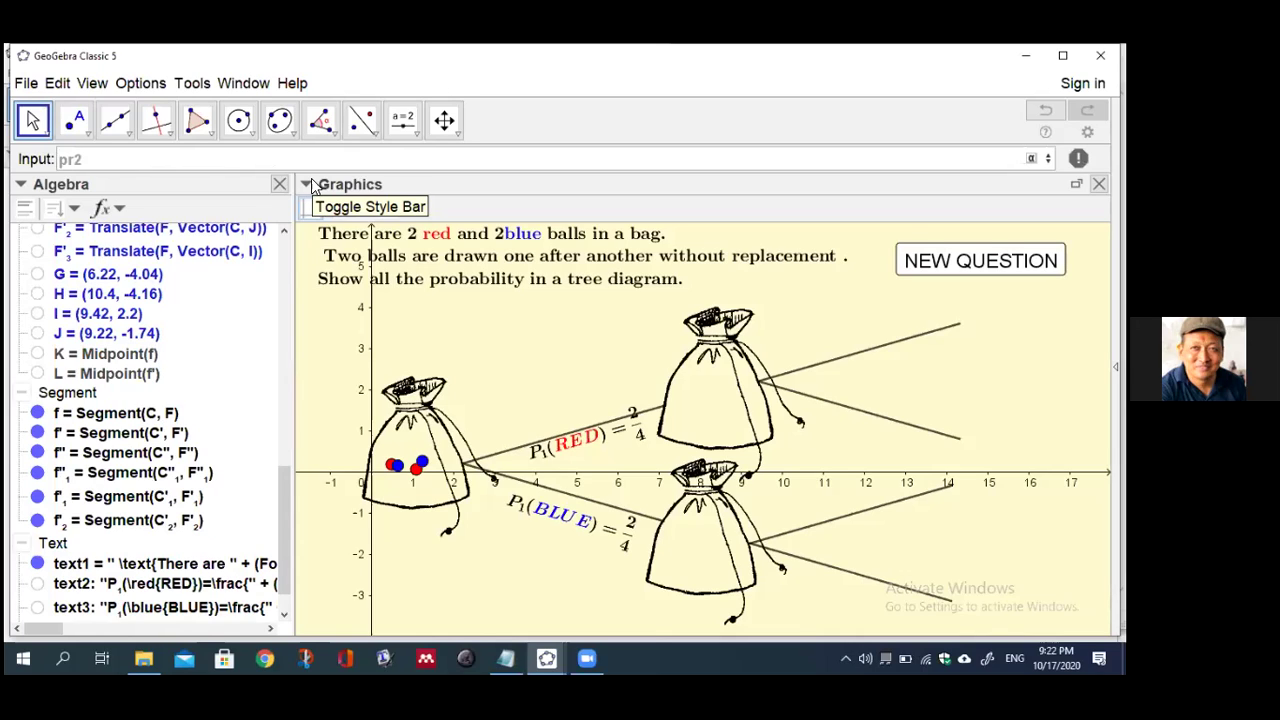
{"action": "type", "text": "=seq"}
{"action": "left_click", "coordinate": [281, 264]}
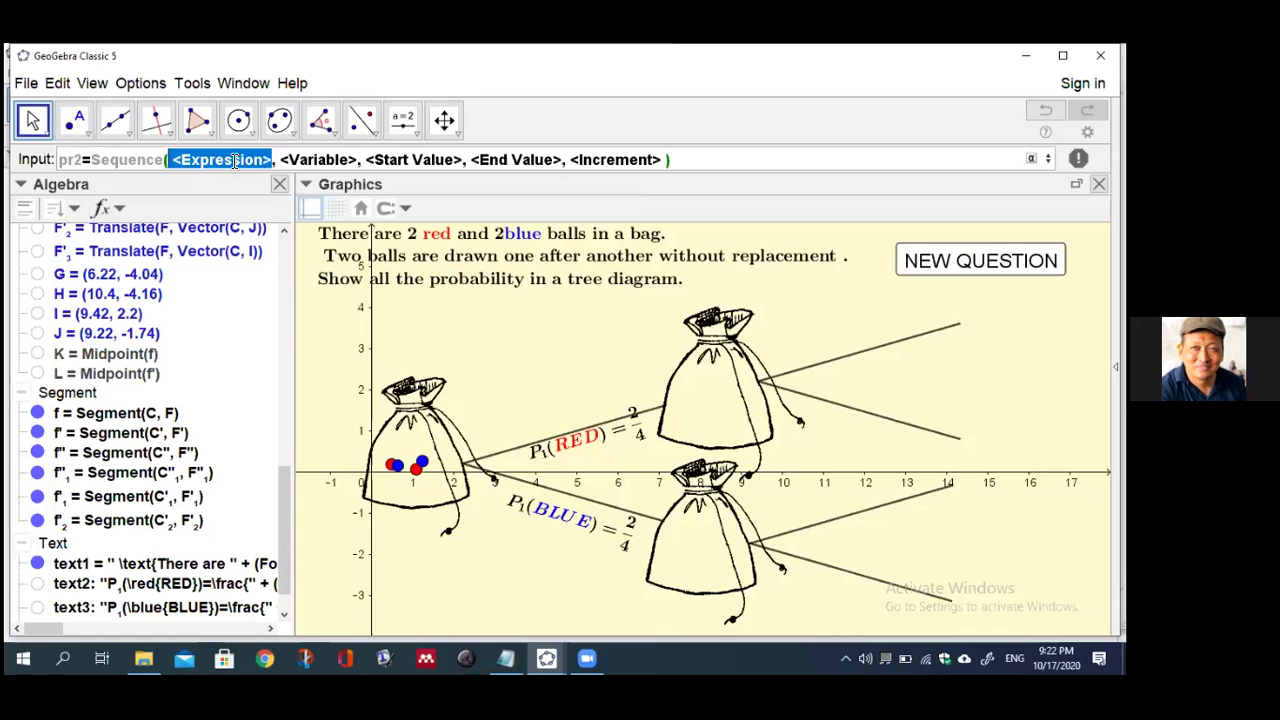
Open a coordinate pair as pr2's expression and enter Element(x3, i) as its first coordinate
{"action": "type", "text": "(el"}
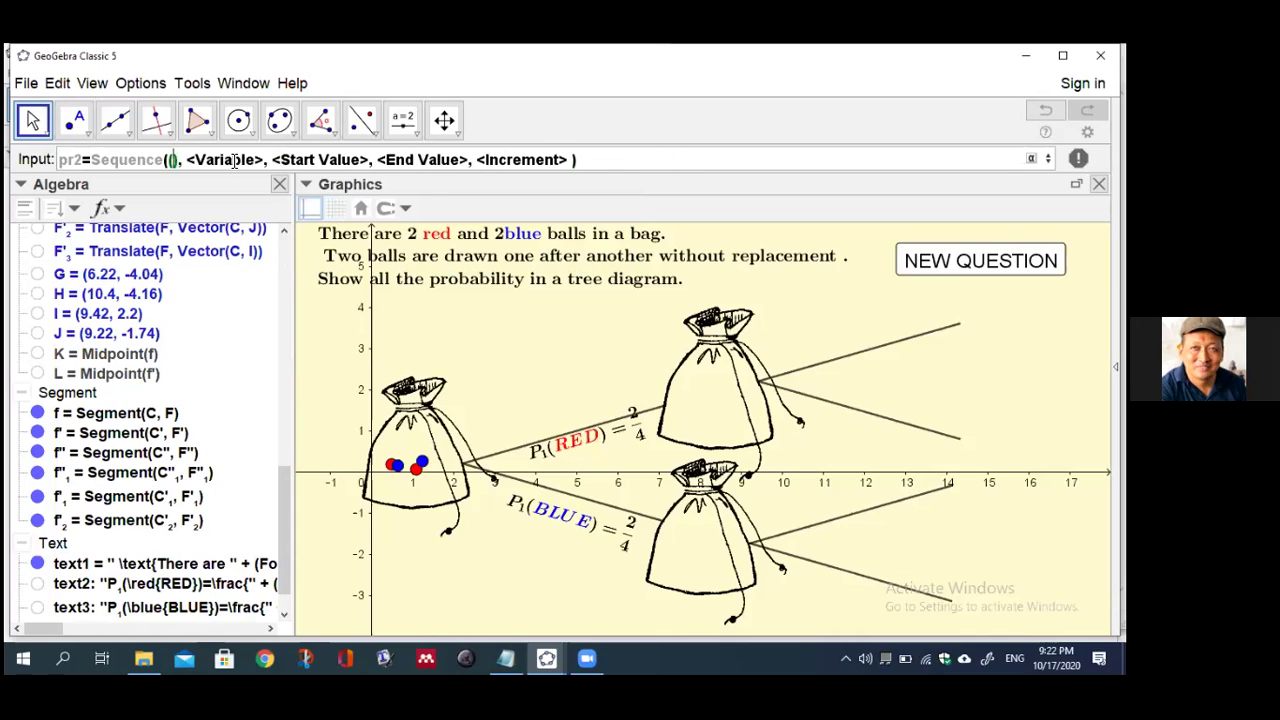
{"action": "type", "text": "e"}
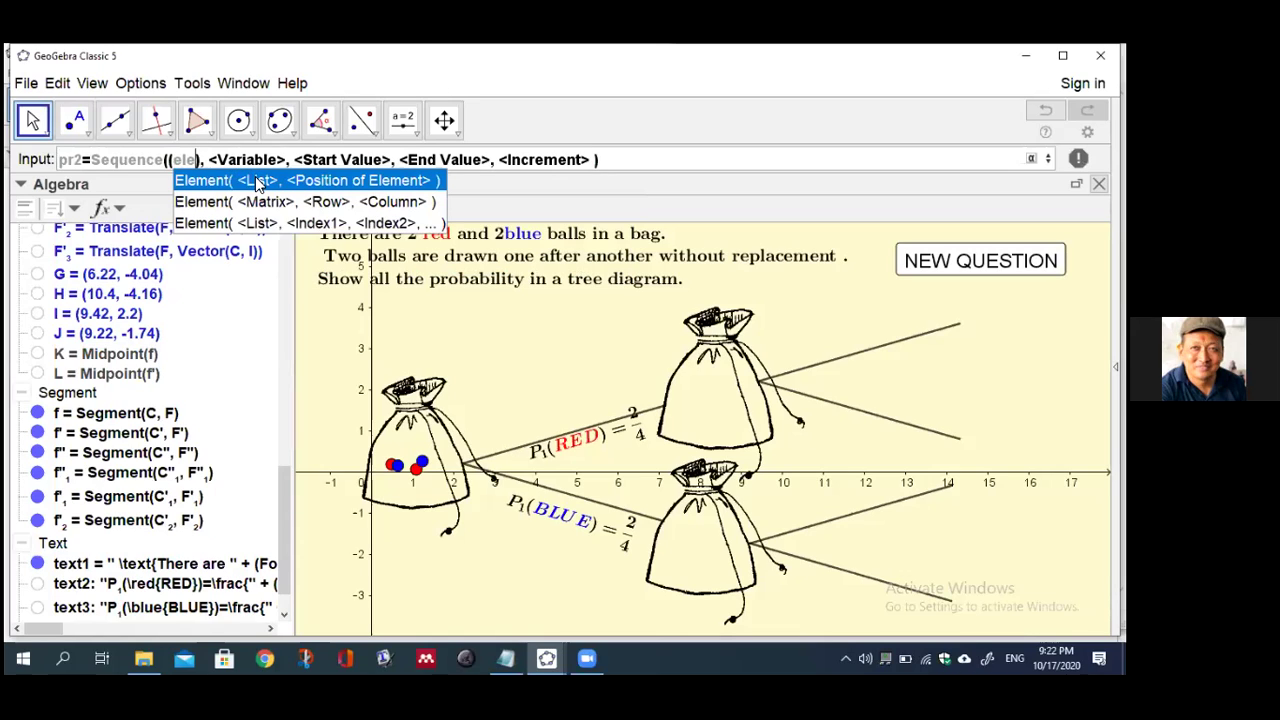
{"action": "left_click", "coordinate": [258, 181]}
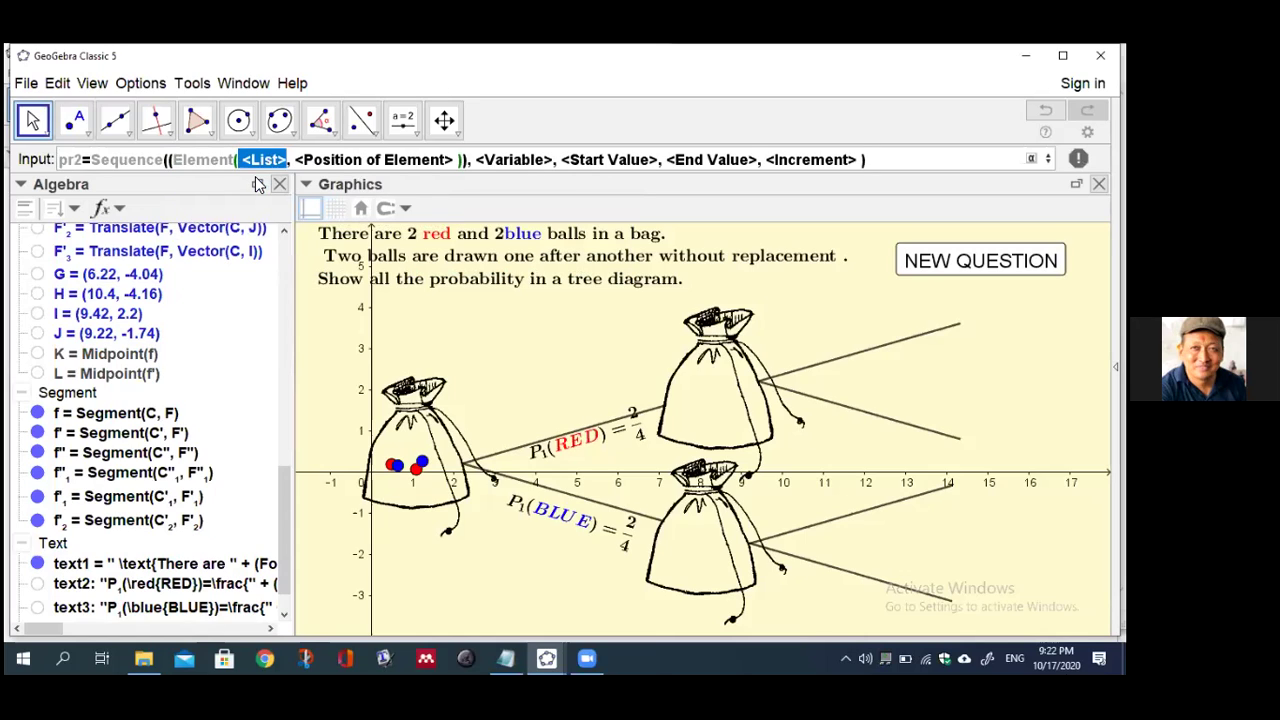
{"action": "type", "text": "x"}
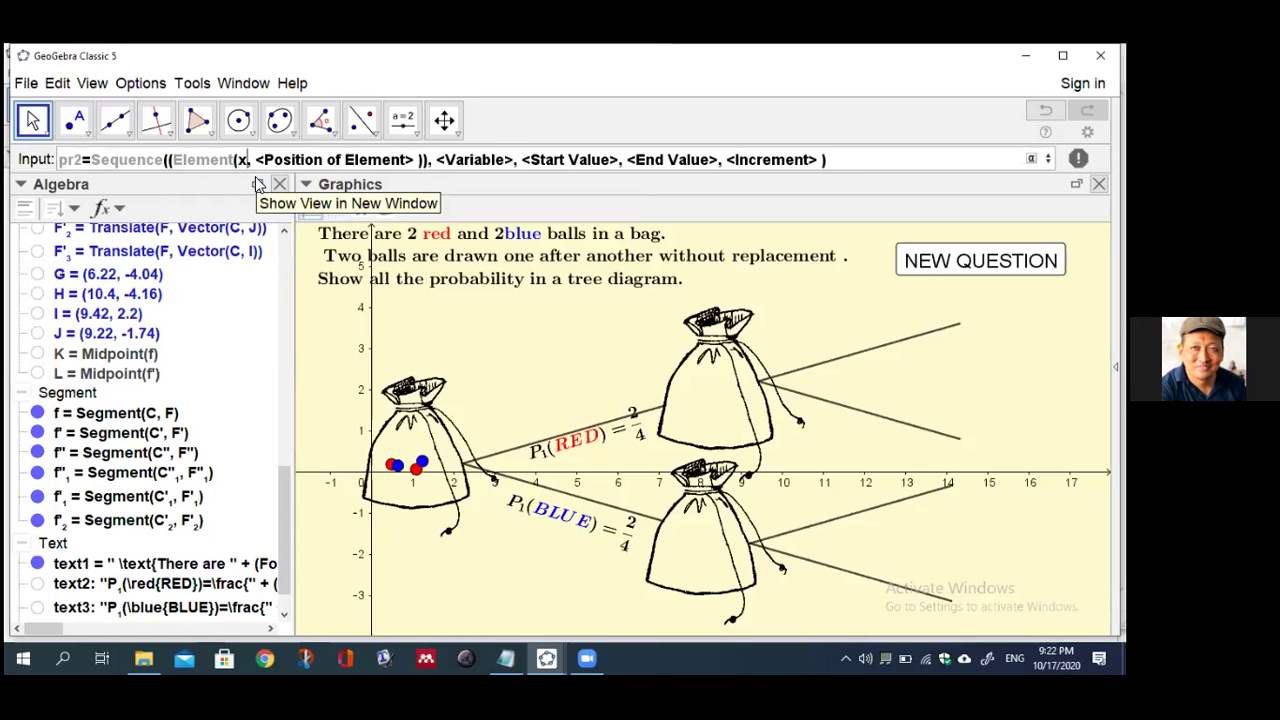
{"action": "type", "text": "3"}
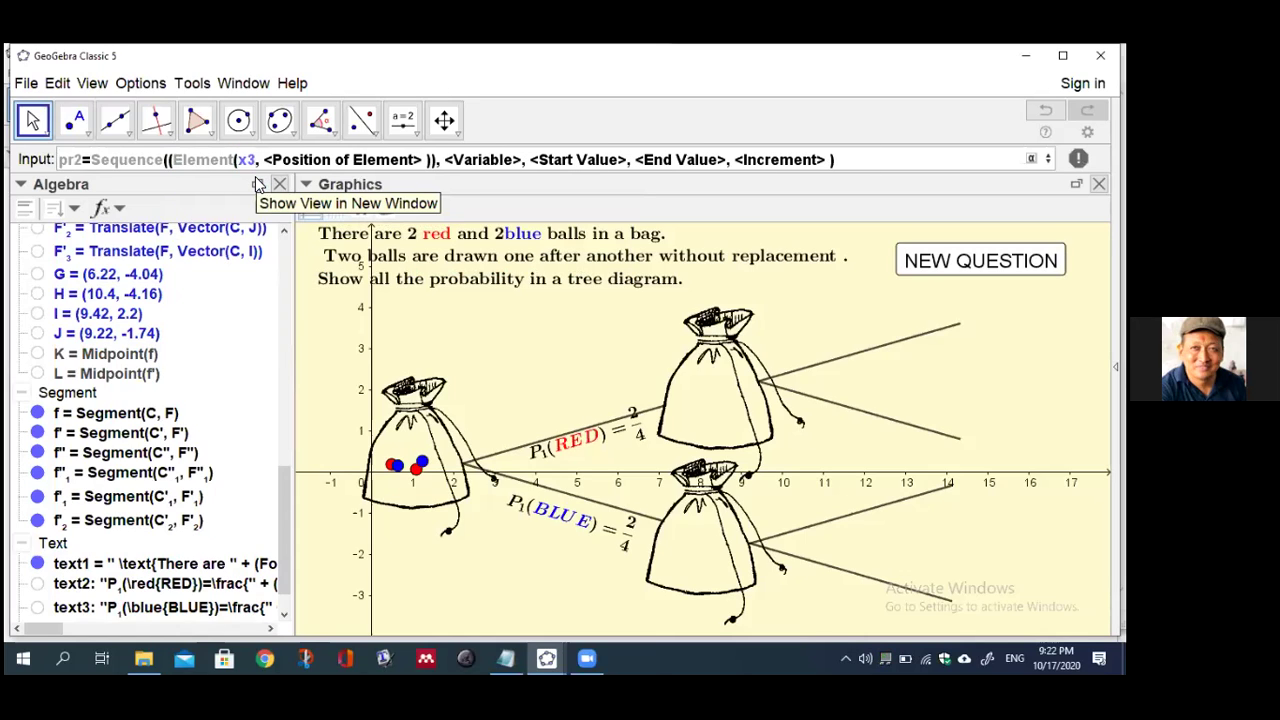
{"action": "key", "text": "Tab"}
{"action": "type", "text": "i"}
{"action": "key", "text": "Tab"}
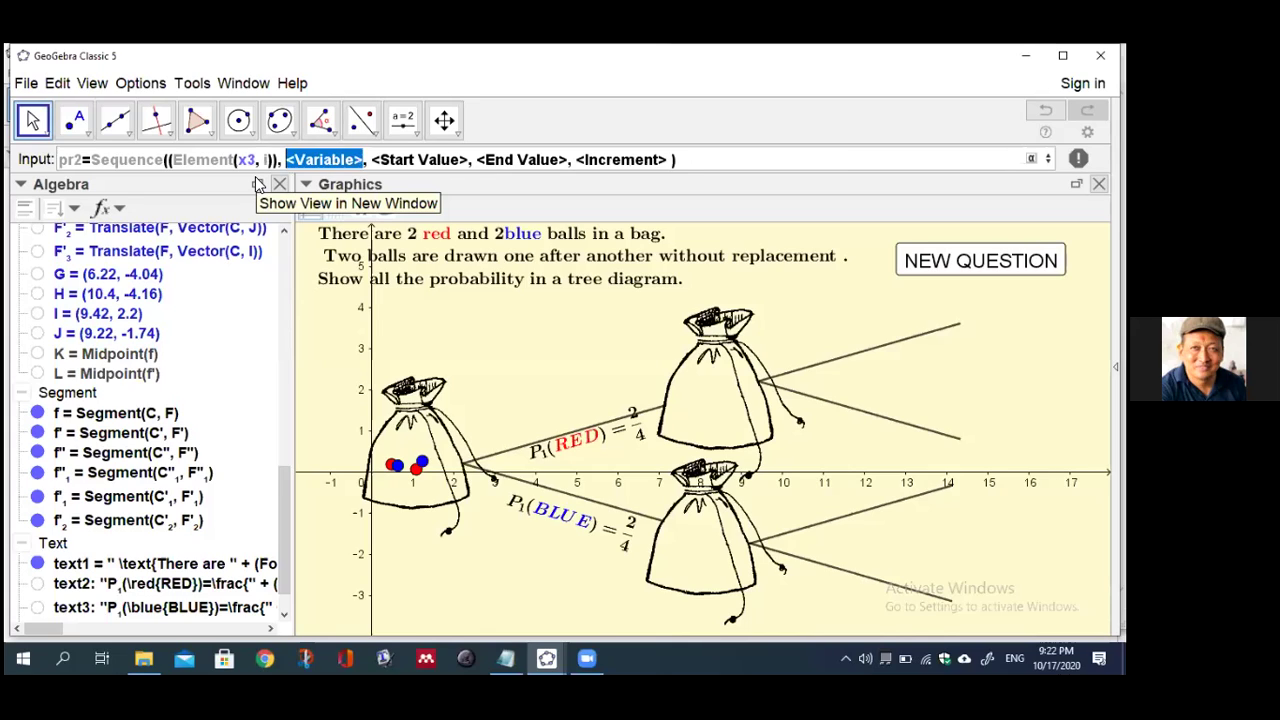
Set pr2's Sequence variable to i, start value to 1, end value to red-1 and increment to 1
{"action": "type", "text": "i"}
{"action": "key", "text": "Tab"}
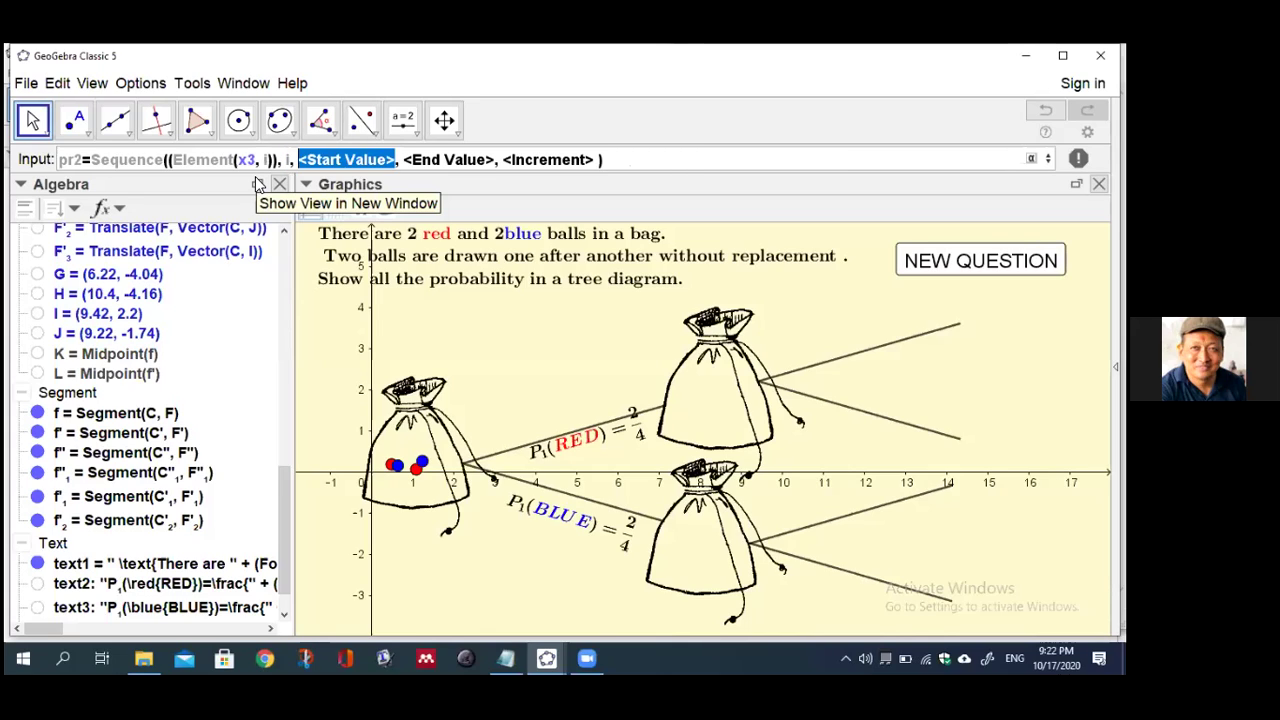
{"action": "type", "text": "1"}
{"action": "key", "text": "Tab"}
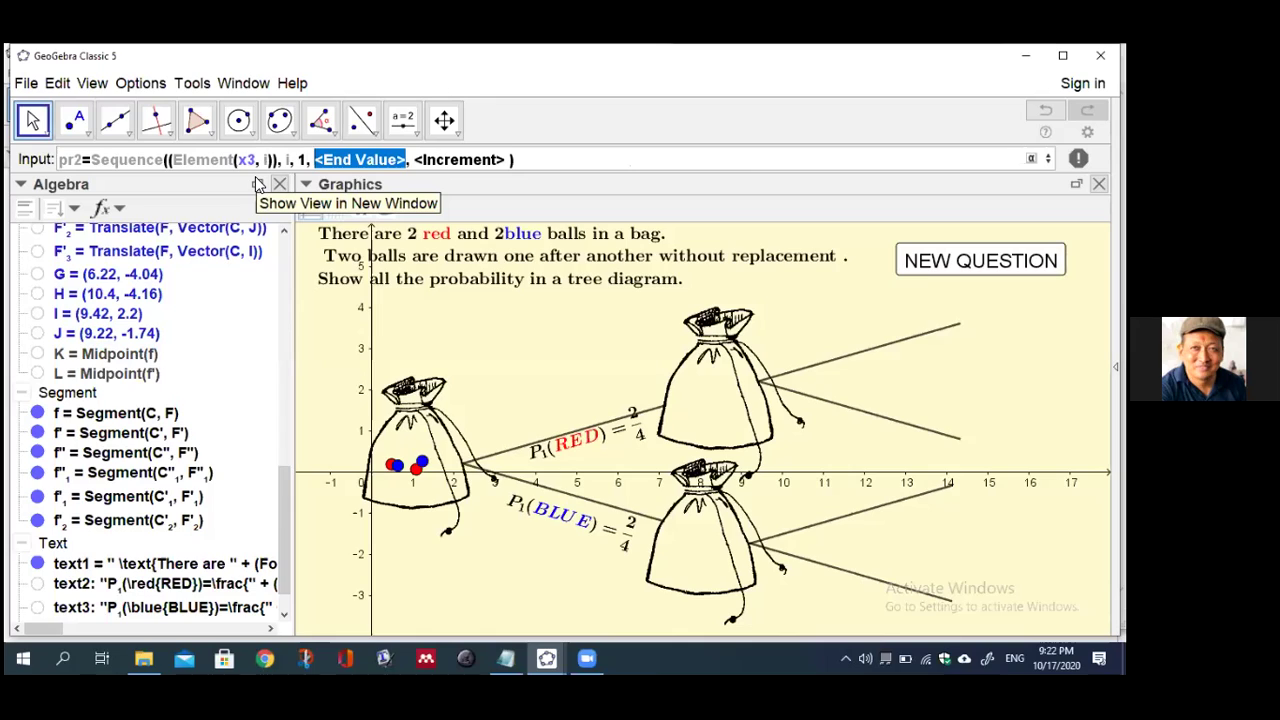
{"action": "type", "text": "red"}
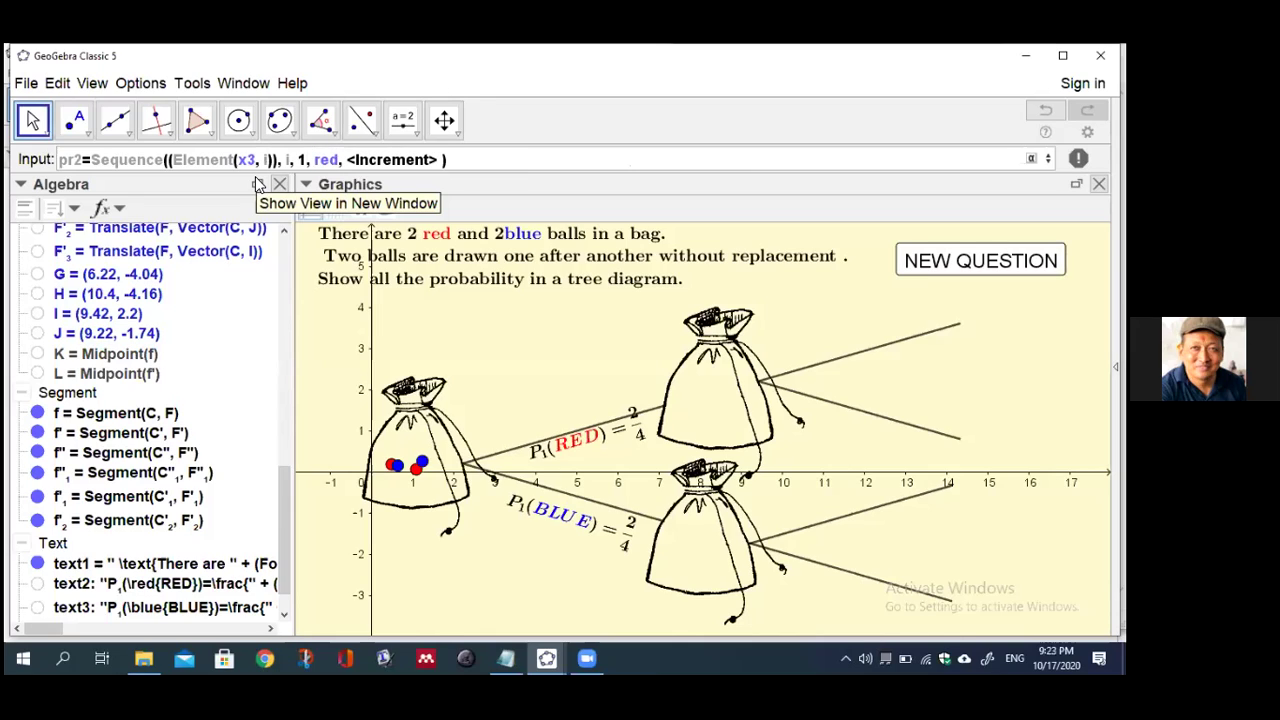
{"action": "type", "text": "-1"}
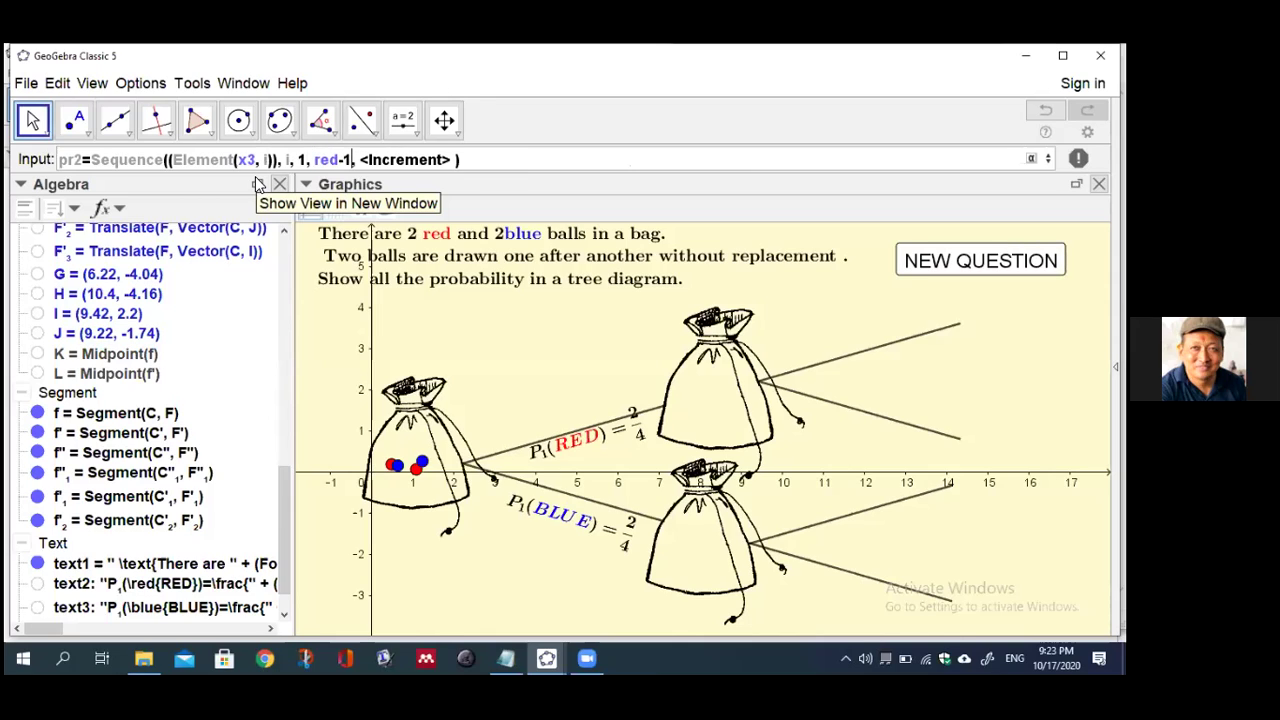
{"action": "key", "text": "Tab"}
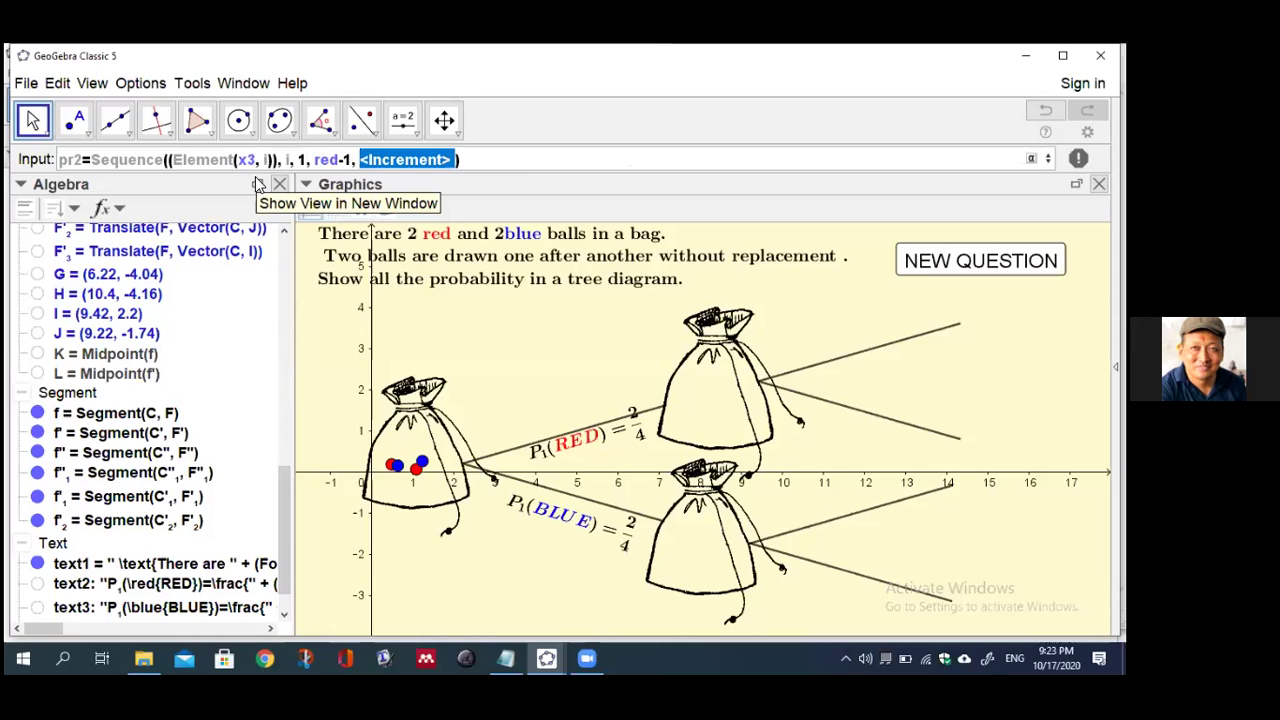
{"action": "type", "text": "1"}
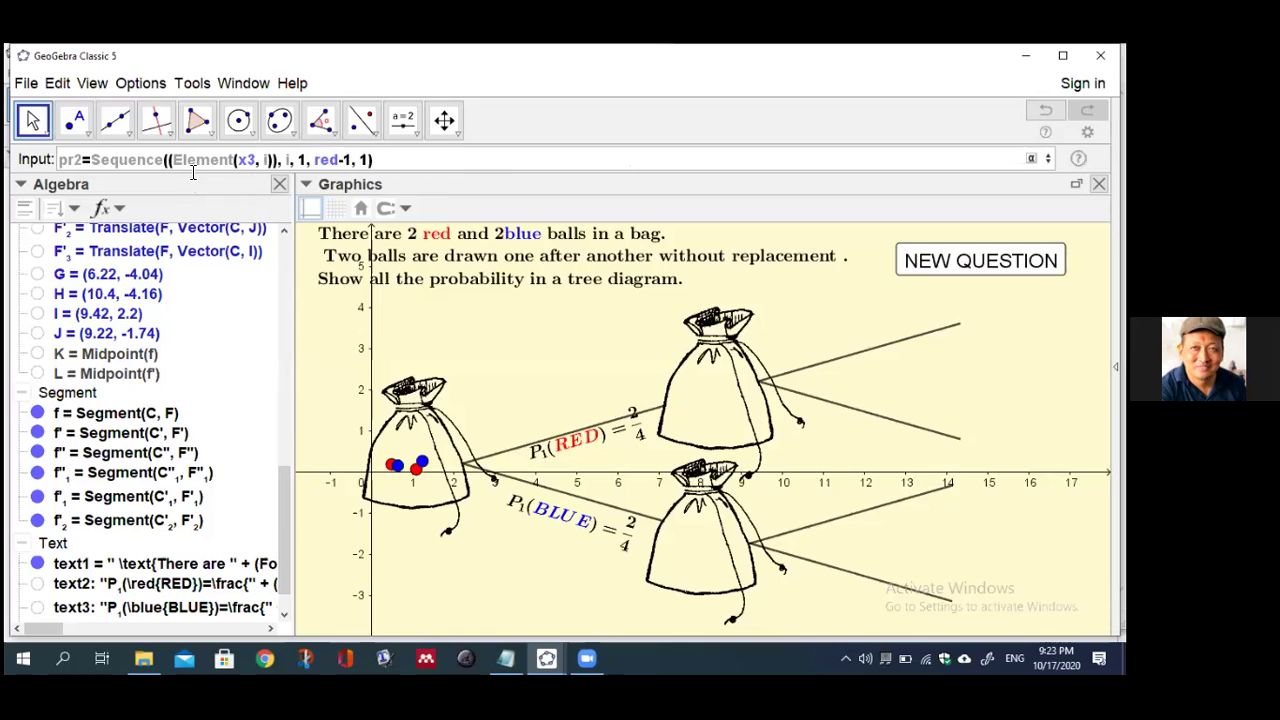
Enter Element(y3, i) as the second coordinate of pr2's point expression and create the list
{"action": "left_click", "coordinate": [264, 160]}
{"action": "type", "text": "i)"}
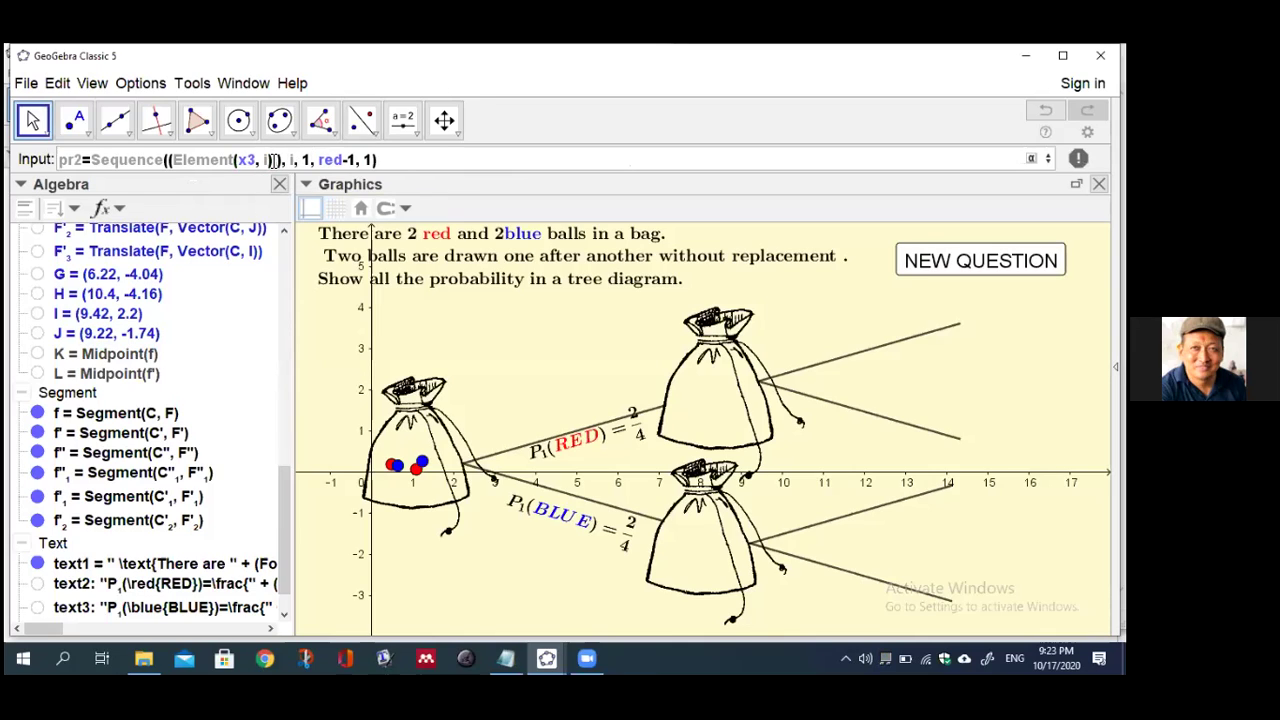
{"action": "type", "text": "el"}
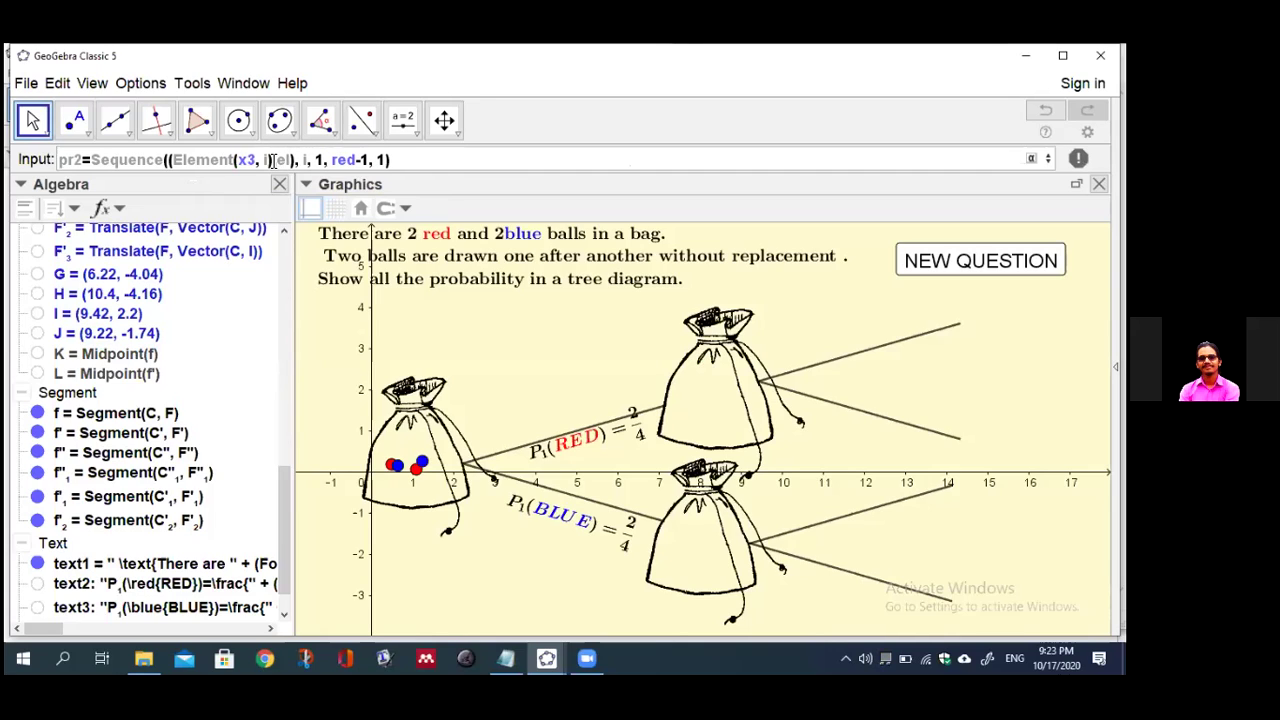
{"action": "type", "text": "e"}
{"action": "left_click", "coordinate": [321, 185]}
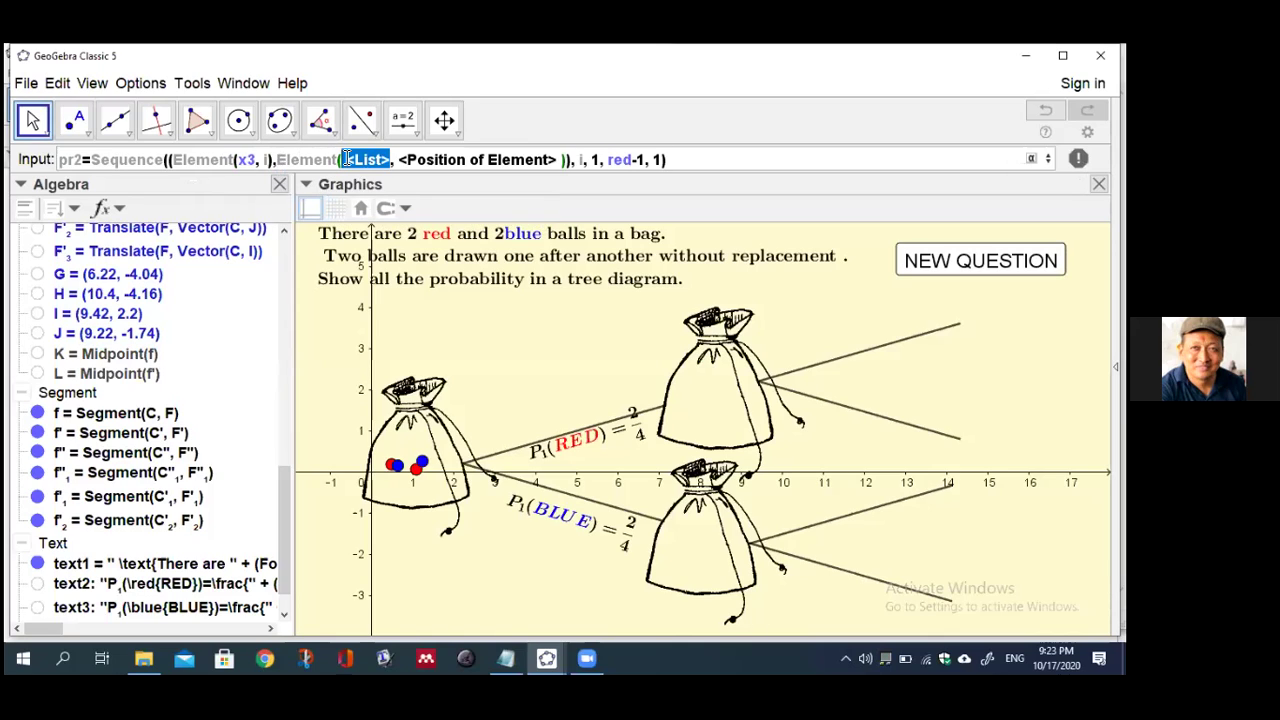
{"action": "type", "text": "x3"}
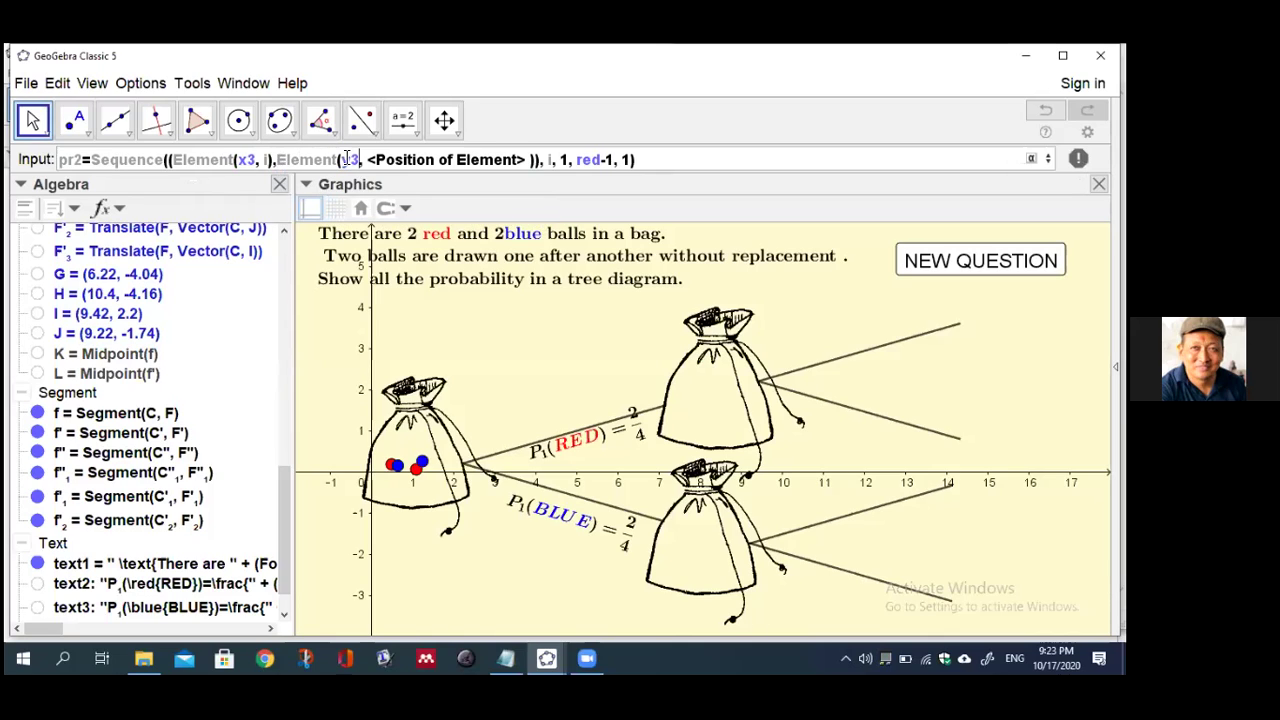
{"action": "key", "text": "Tab"}
{"action": "type", "text": "i"}
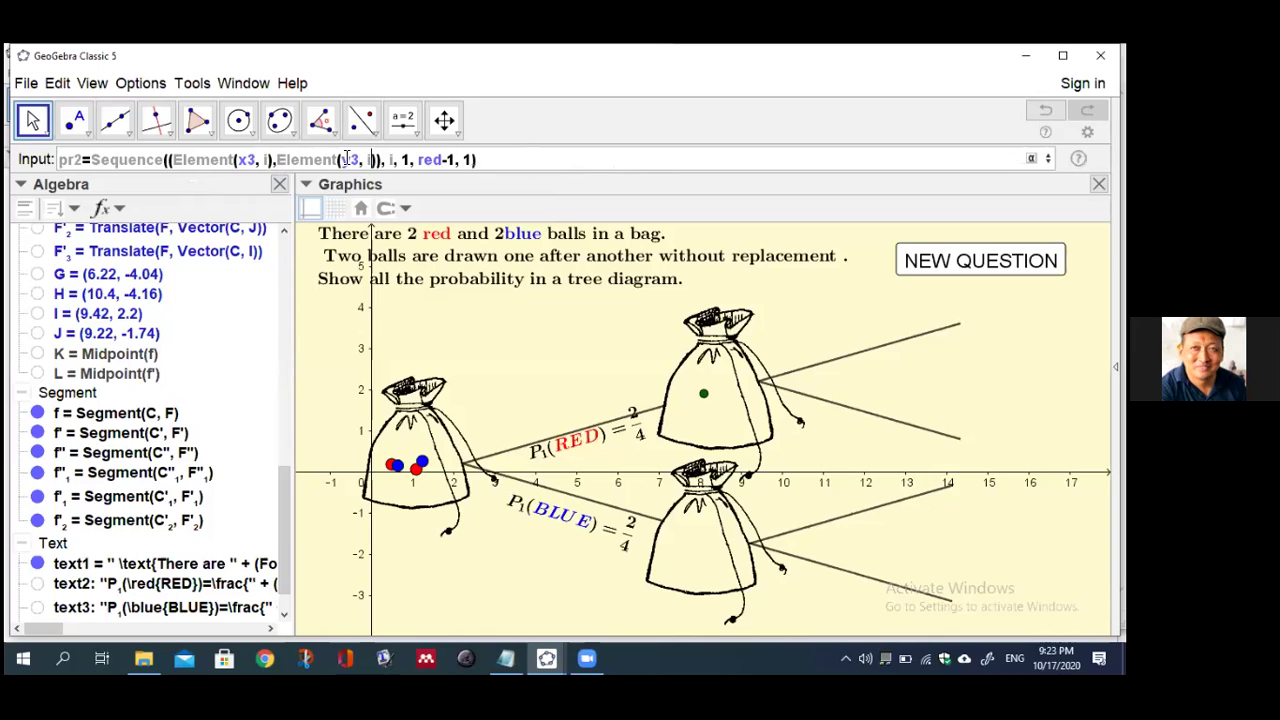
{"action": "left_click", "coordinate": [485, 165]}
{"action": "key", "text": "Return"}
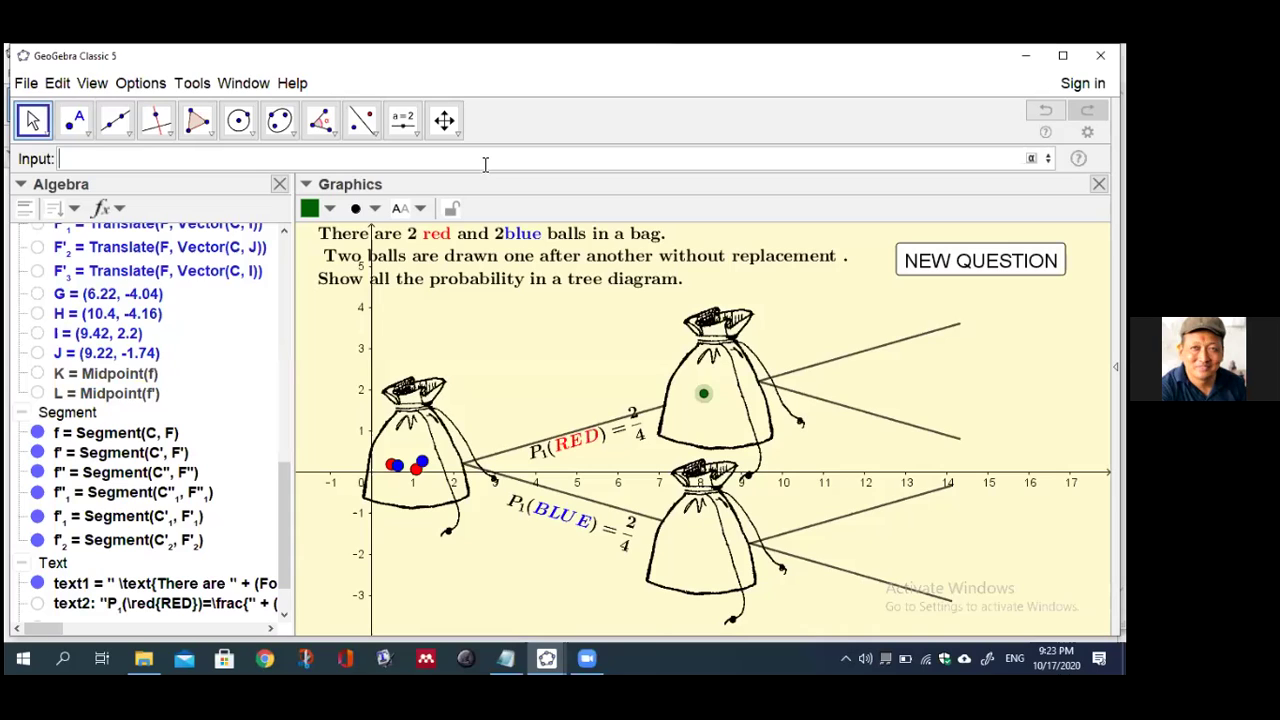
Colour the new pr2 ball in the upper second-stage bag red and enlarge its point size
{"action": "left_click", "coordinate": [334, 208]}
{"action": "left_click", "coordinate": [310, 233]}
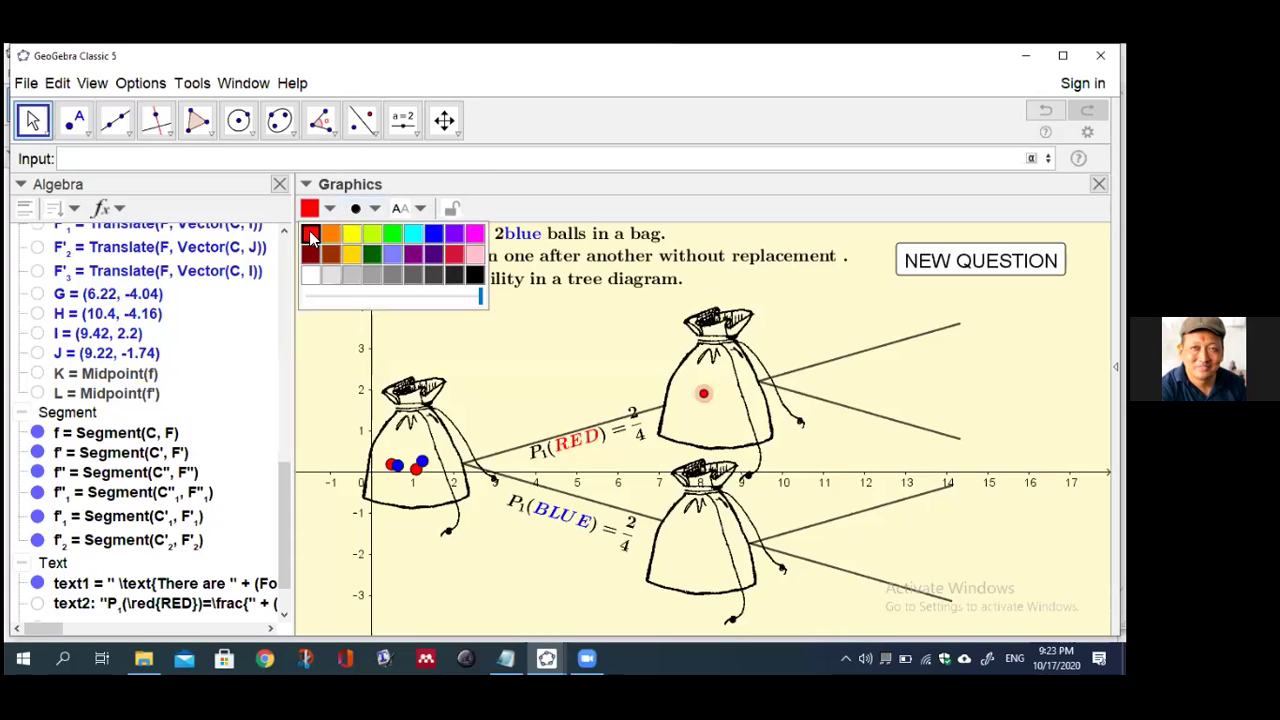
{"action": "left_click", "coordinate": [368, 205]}
{"action": "left_click_drag", "start_coordinate": [420, 276], "coordinate": [449, 285]}
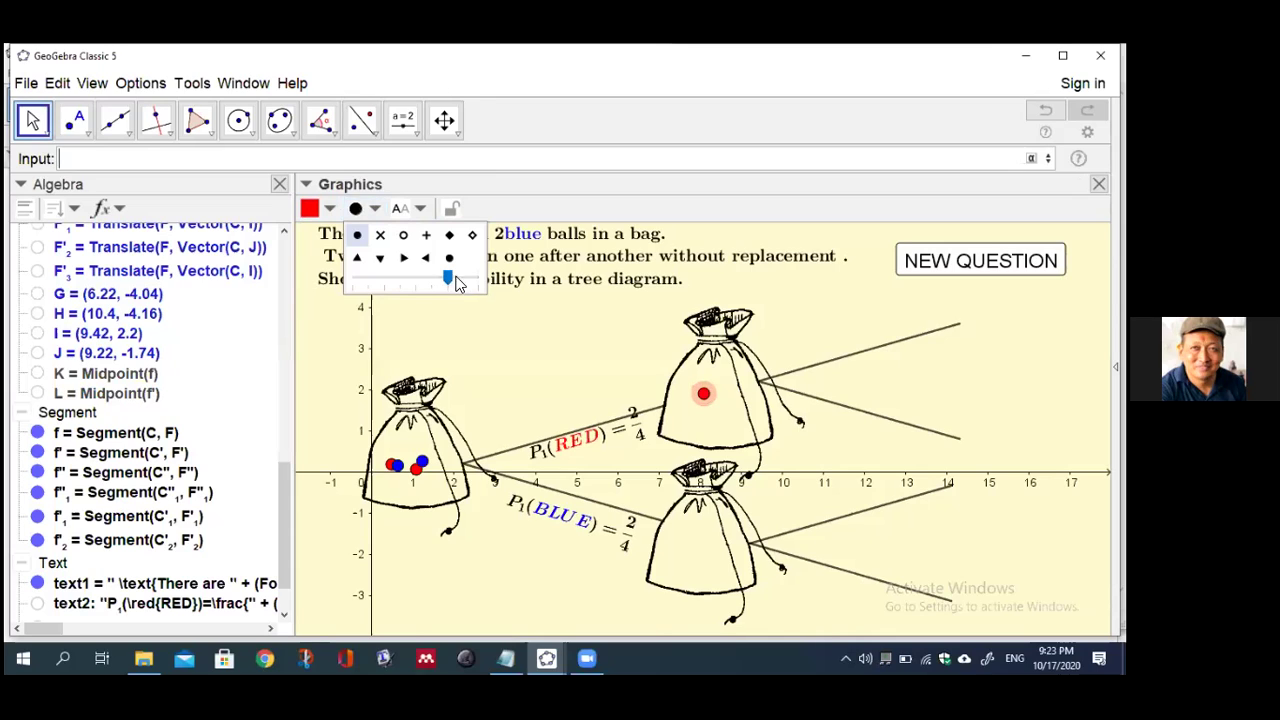
{"action": "left_click", "coordinate": [491, 305]}
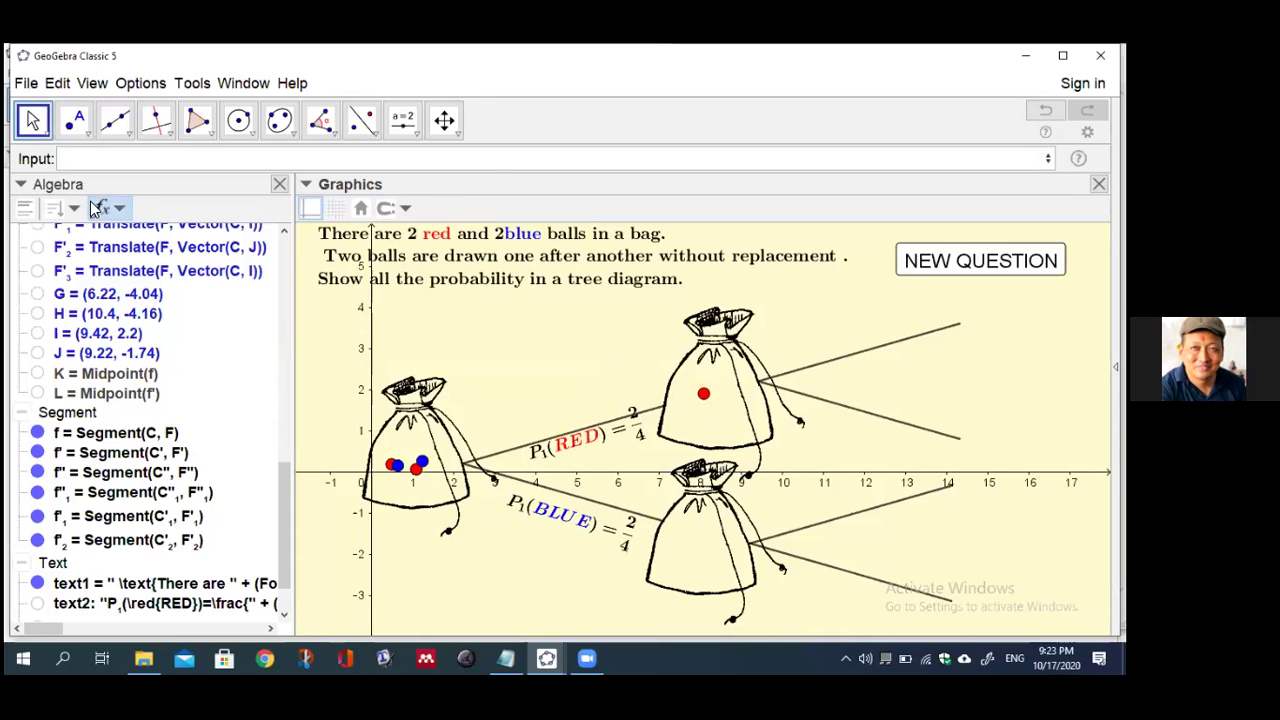
Start defining x4 with the Sample command that takes list, size and replacement, nesting a five-argument Sequence command as its list
{"action": "left_click", "coordinate": [76, 160]}
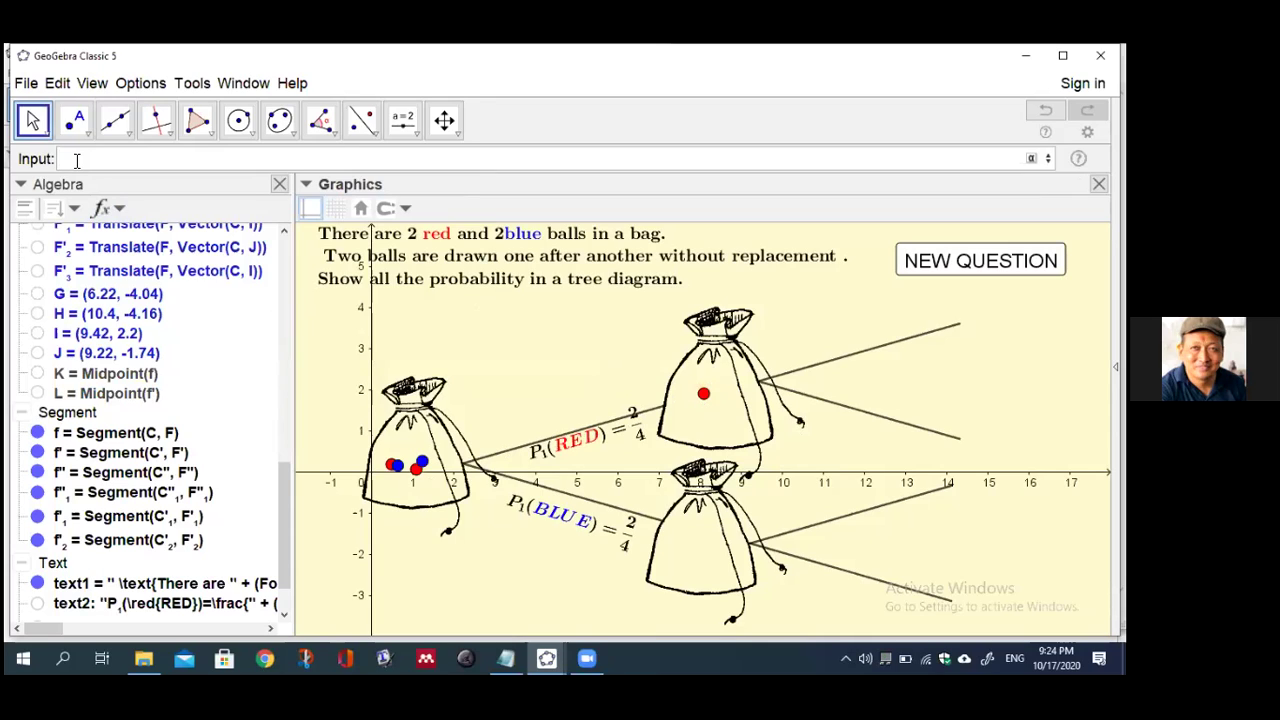
{"action": "type", "text": "x"}
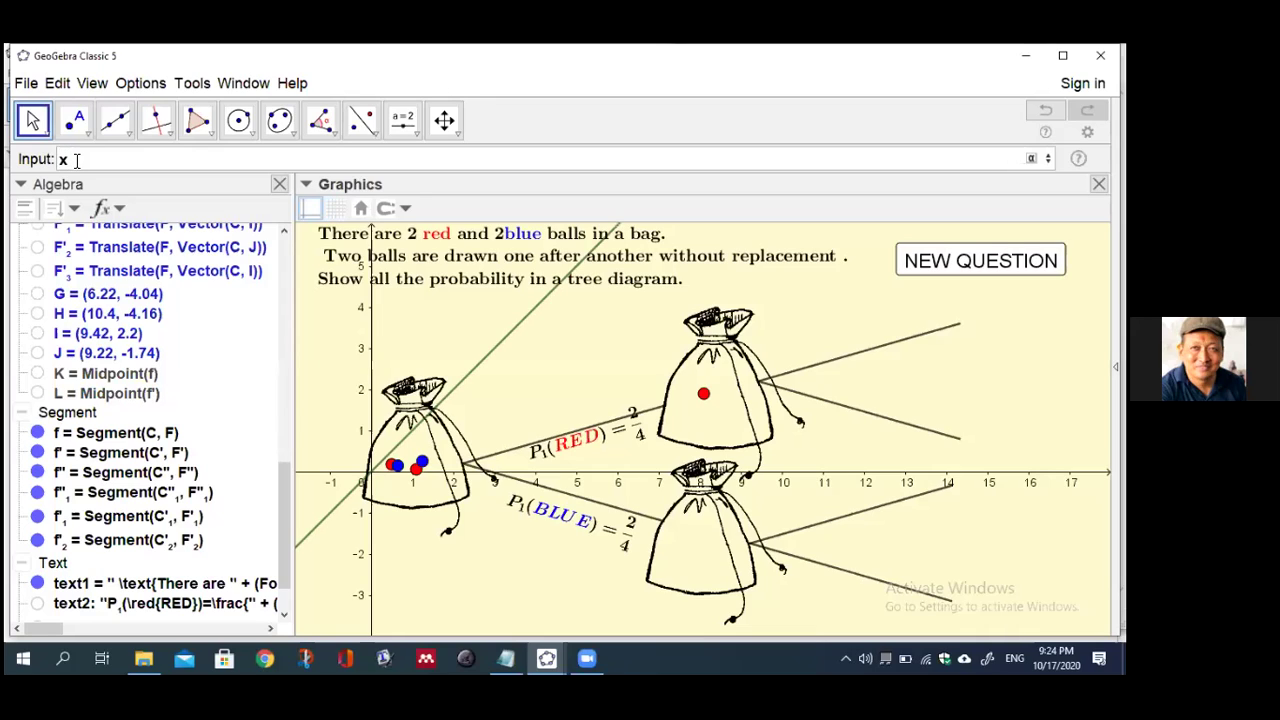
{"action": "type", "text": "4"}
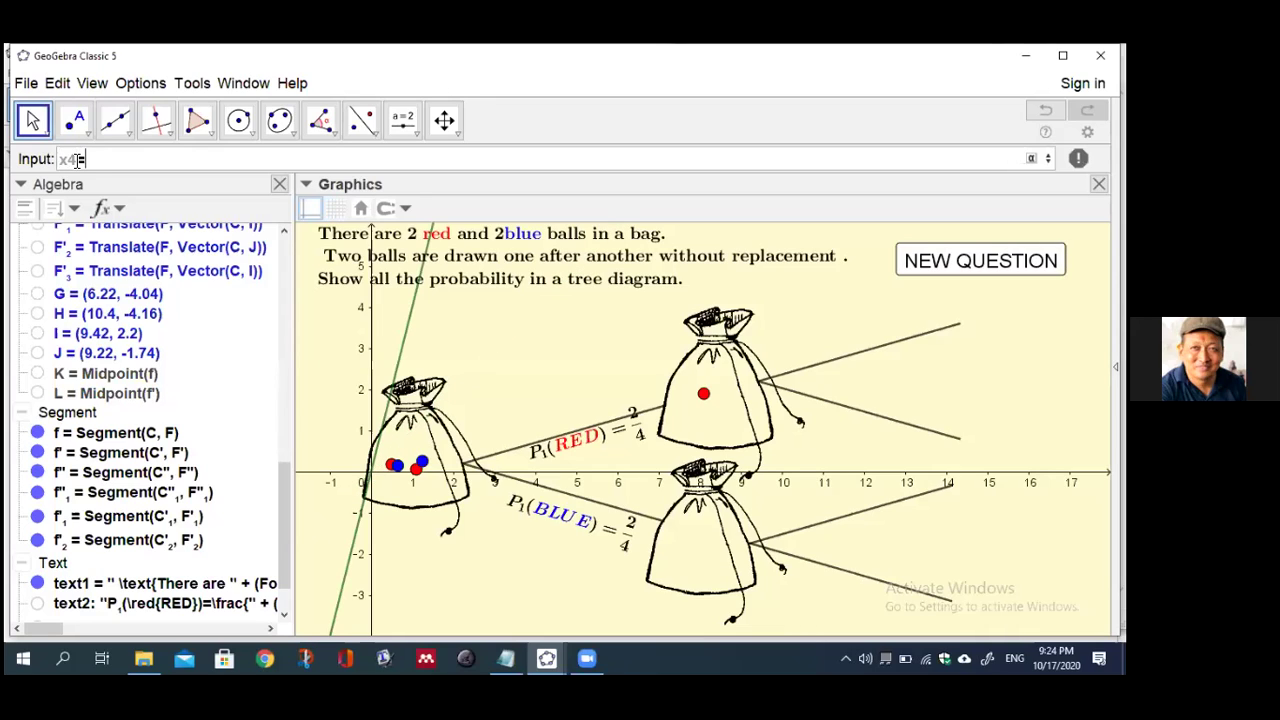
{"action": "type", "text": "=sam"}
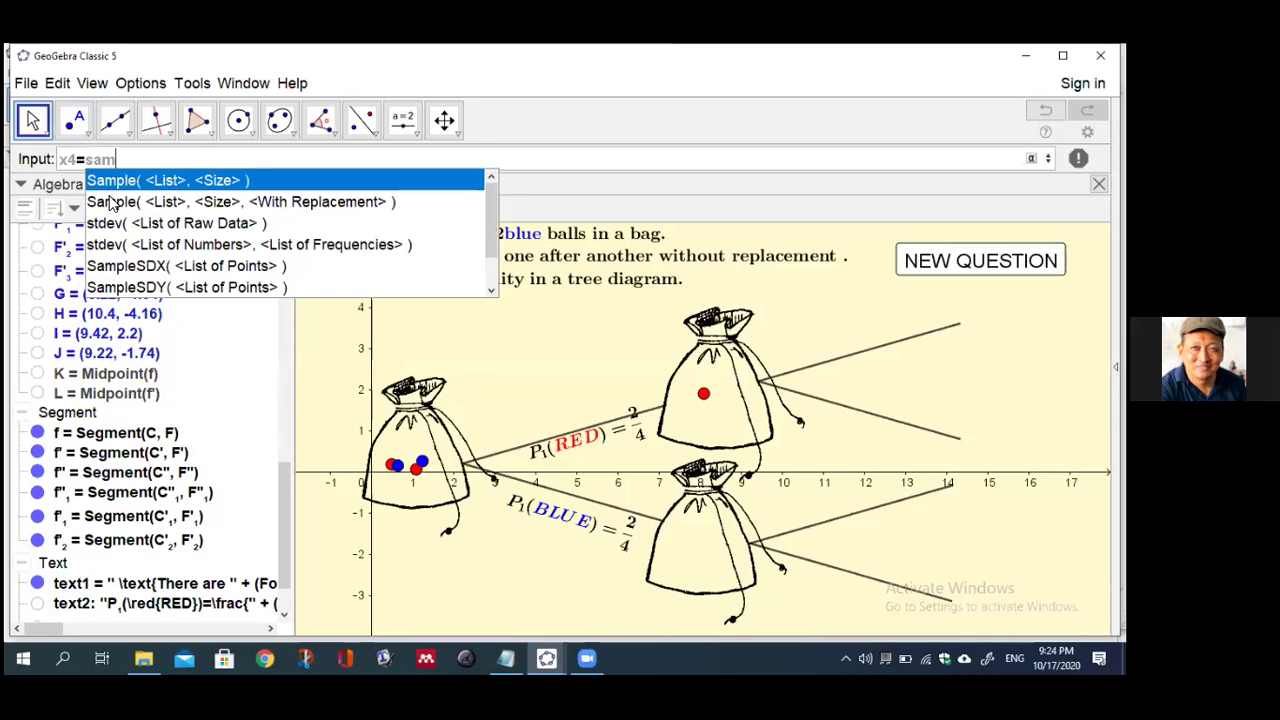
{"action": "left_click", "coordinate": [113, 203]}
{"action": "type", "text": "seq"}
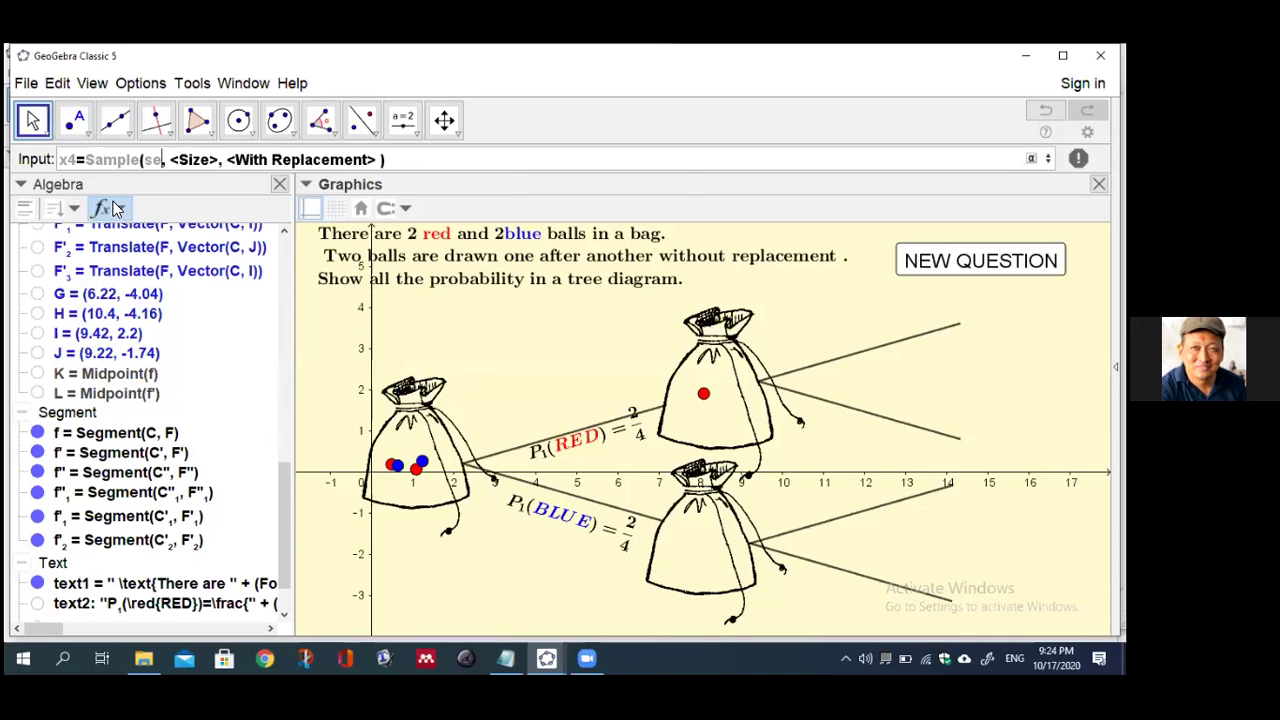
{"action": "left_click", "coordinate": [200, 270]}
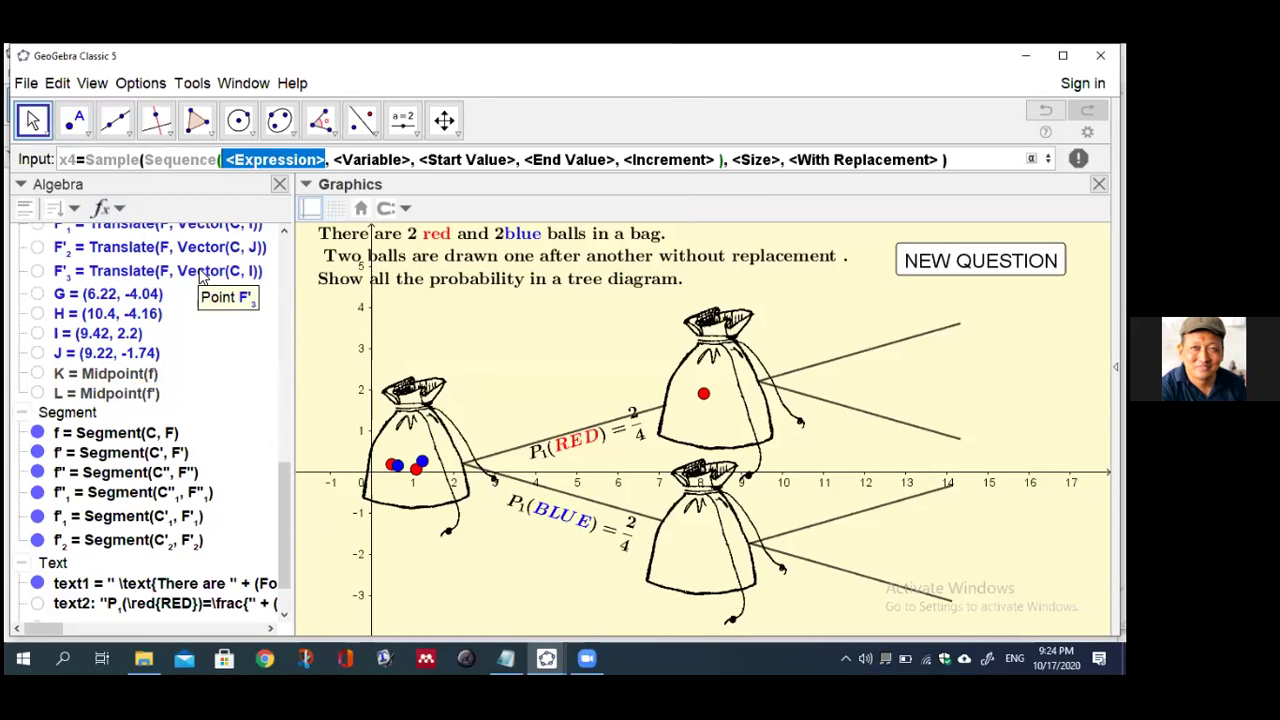
Fill in x4's Sequence with expression i+1, variable i, start value 6.5, end value 8 and increment 0.2
{"action": "type", "text": "i+"}
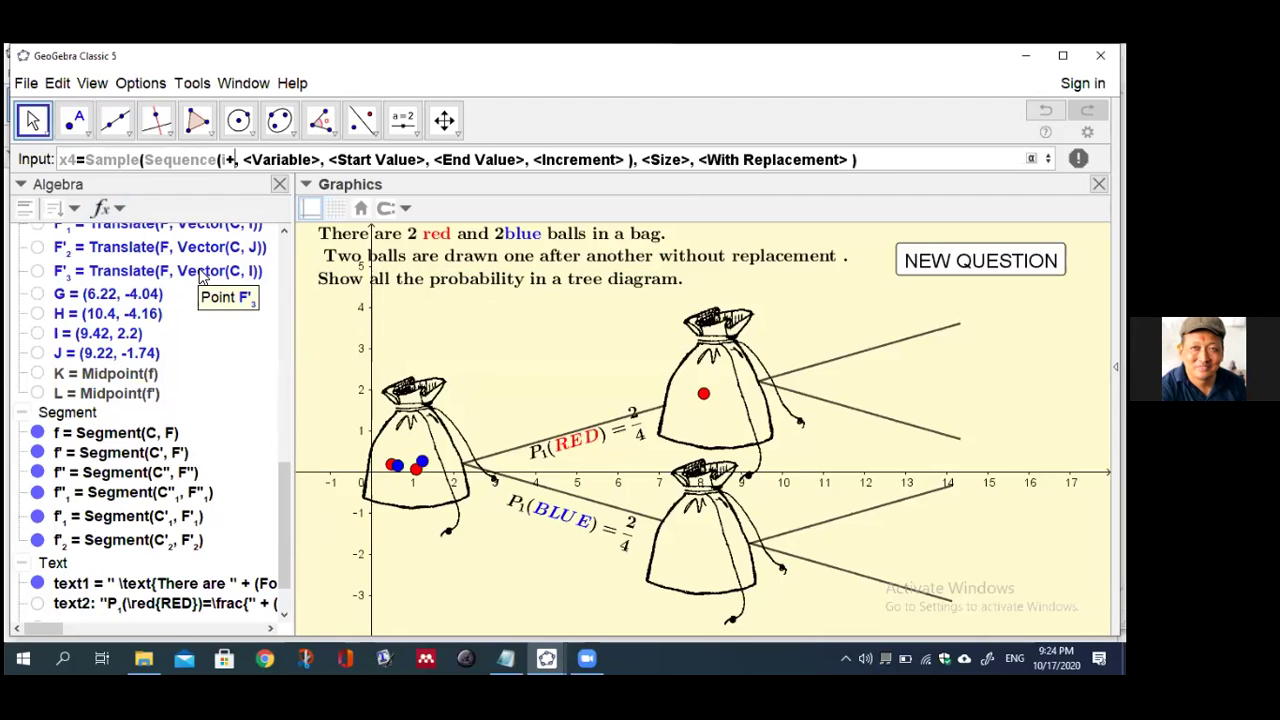
{"action": "type", "text": "1"}
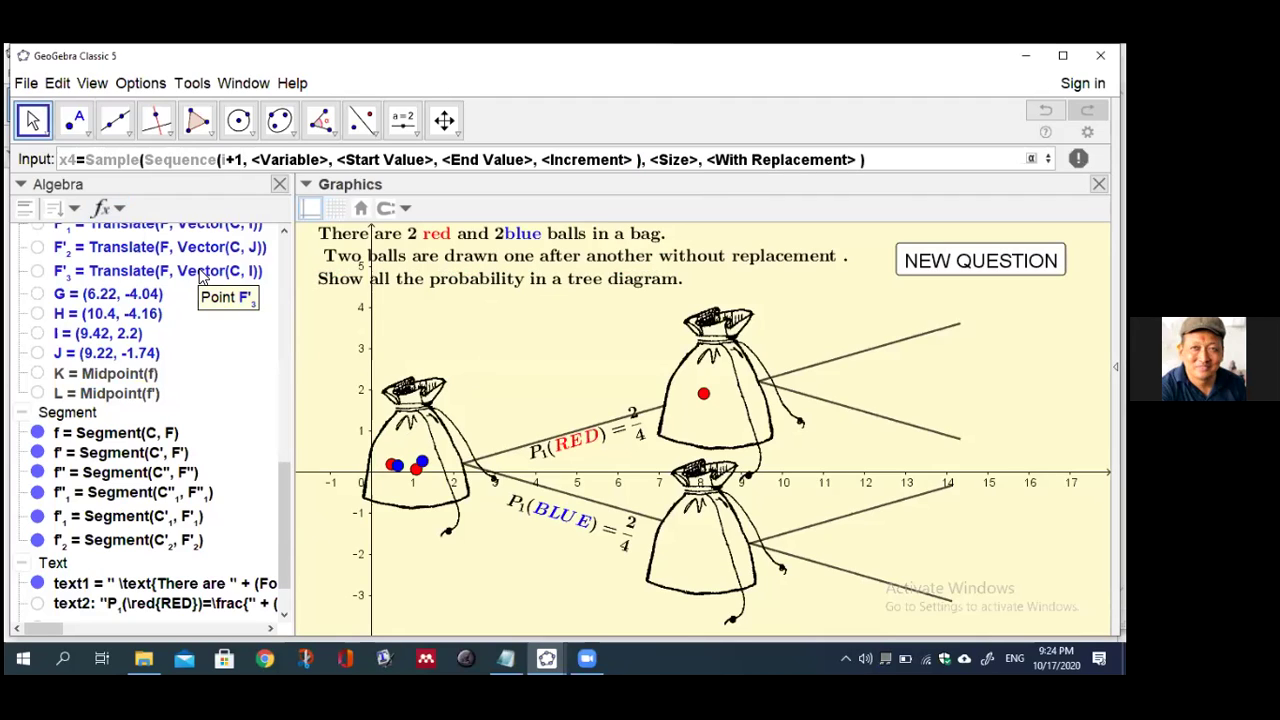
{"action": "key", "text": "Tab"}
{"action": "type", "text": "i"}
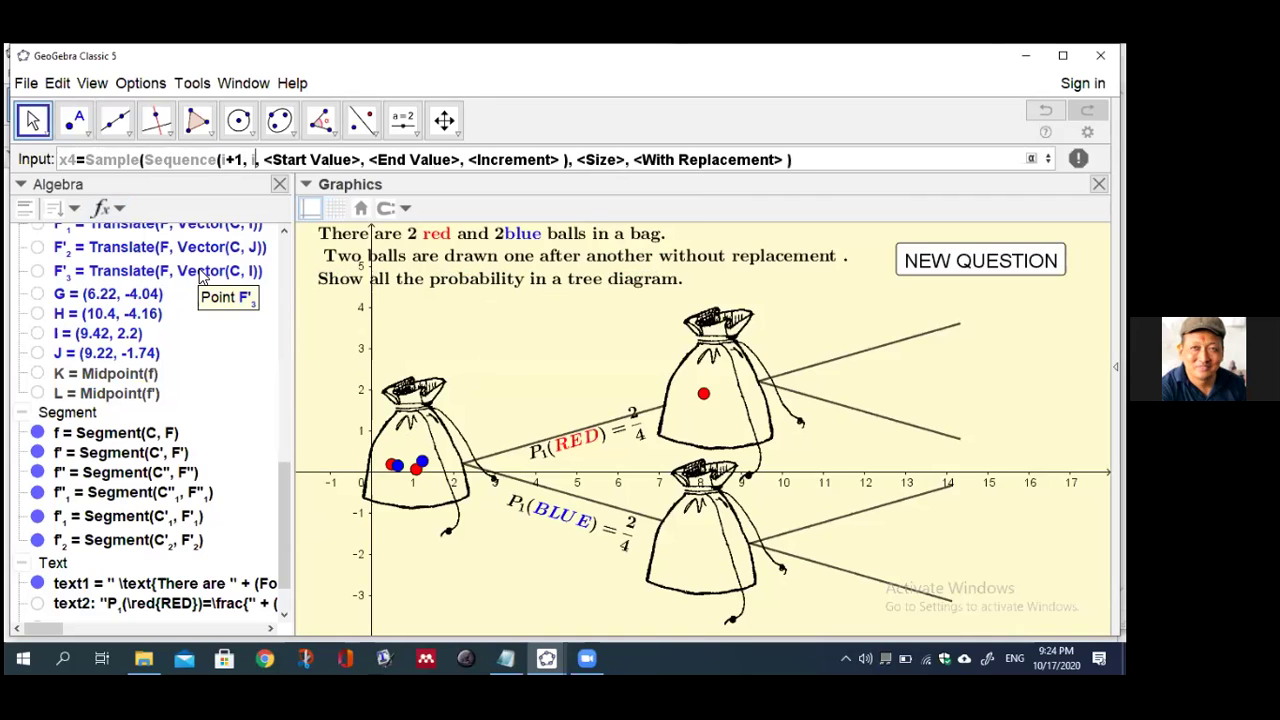
{"action": "key", "text": "Tab"}
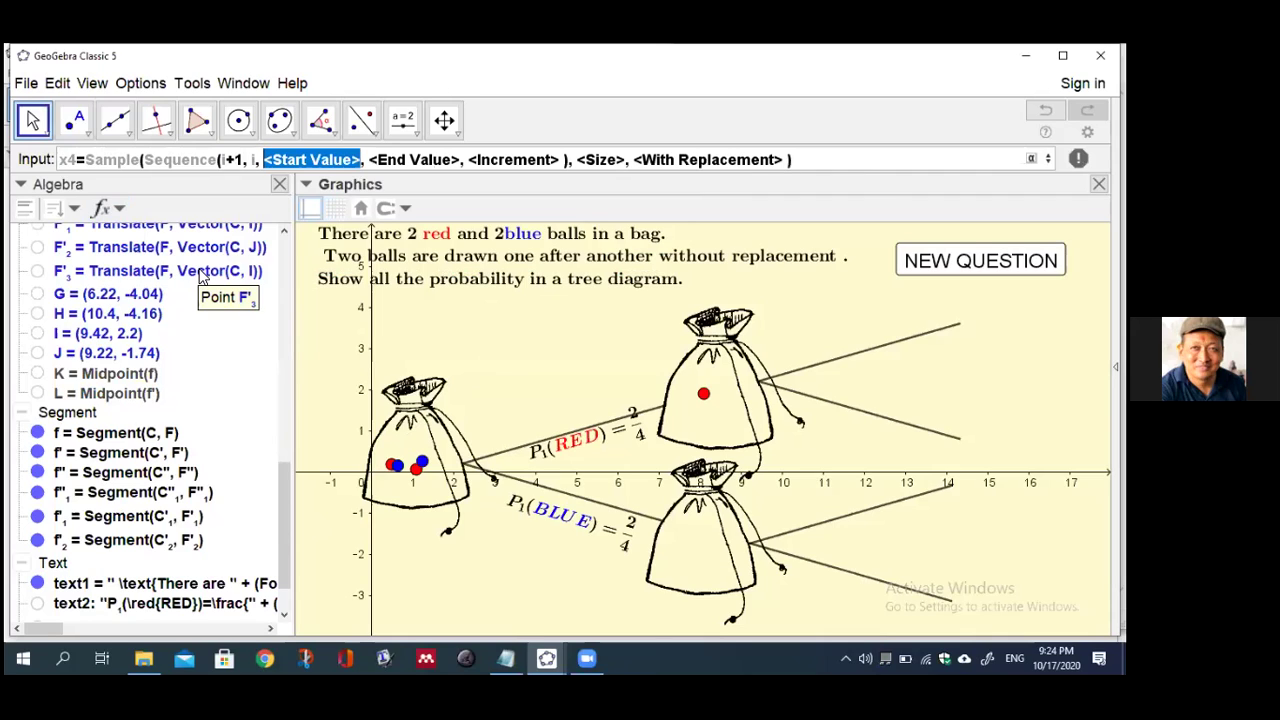
{"action": "type", "text": "6."}
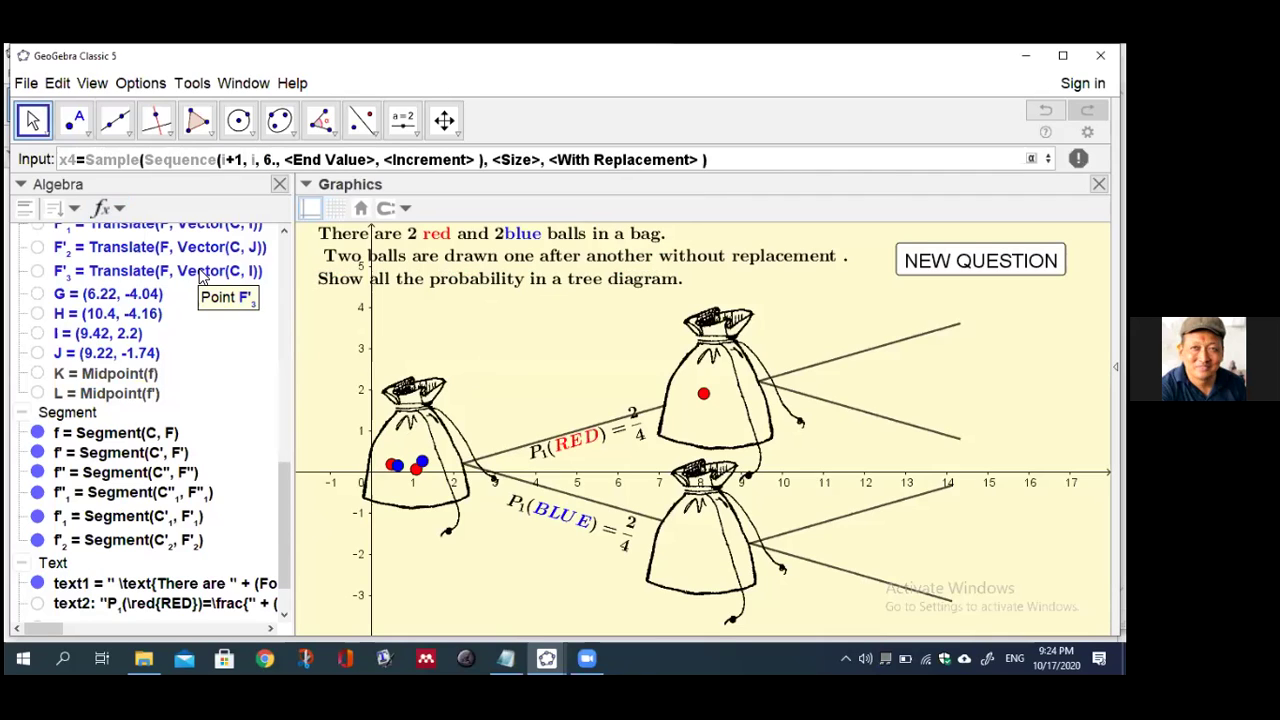
{"action": "type", "text": "5"}
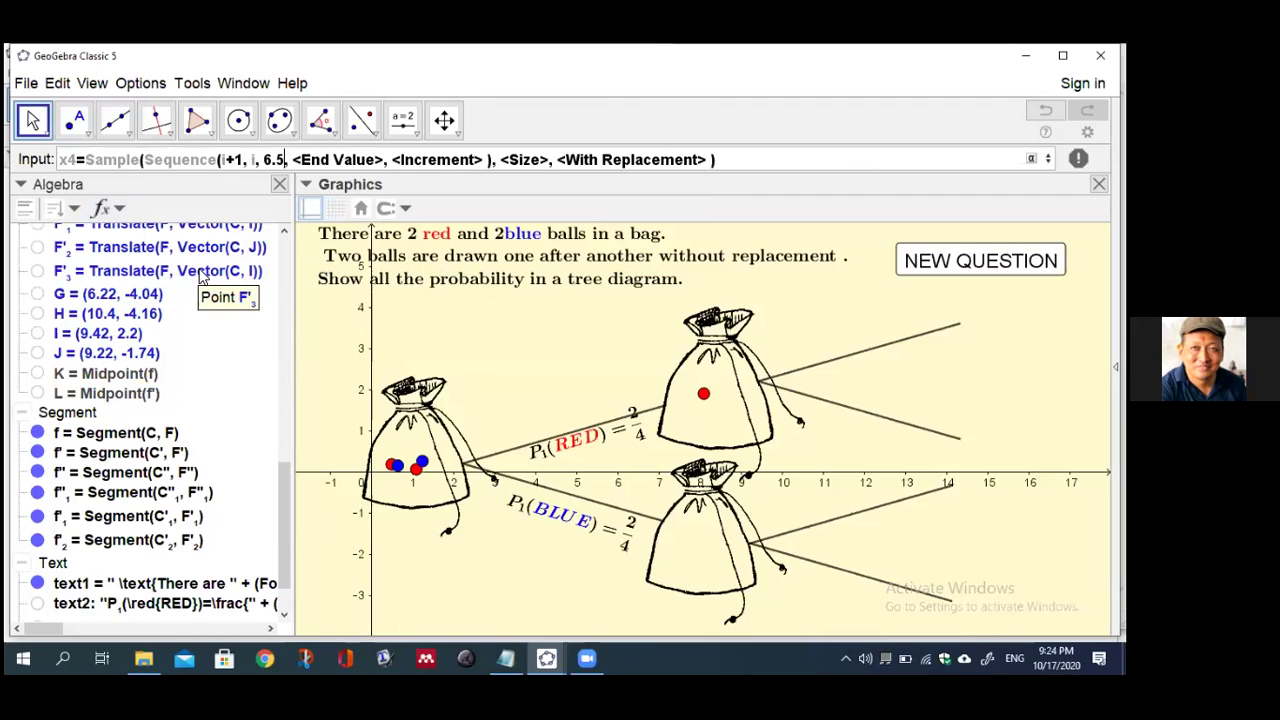
{"action": "key", "text": "Tab"}
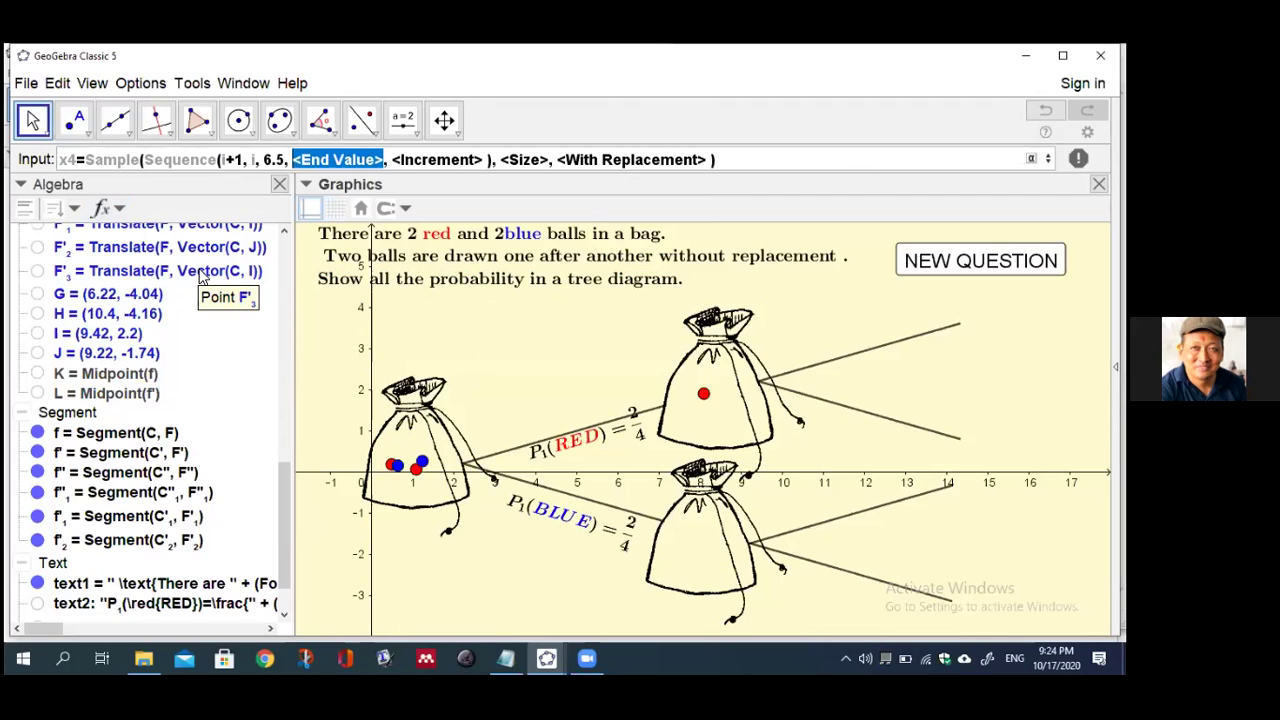
{"action": "type", "text": "8"}
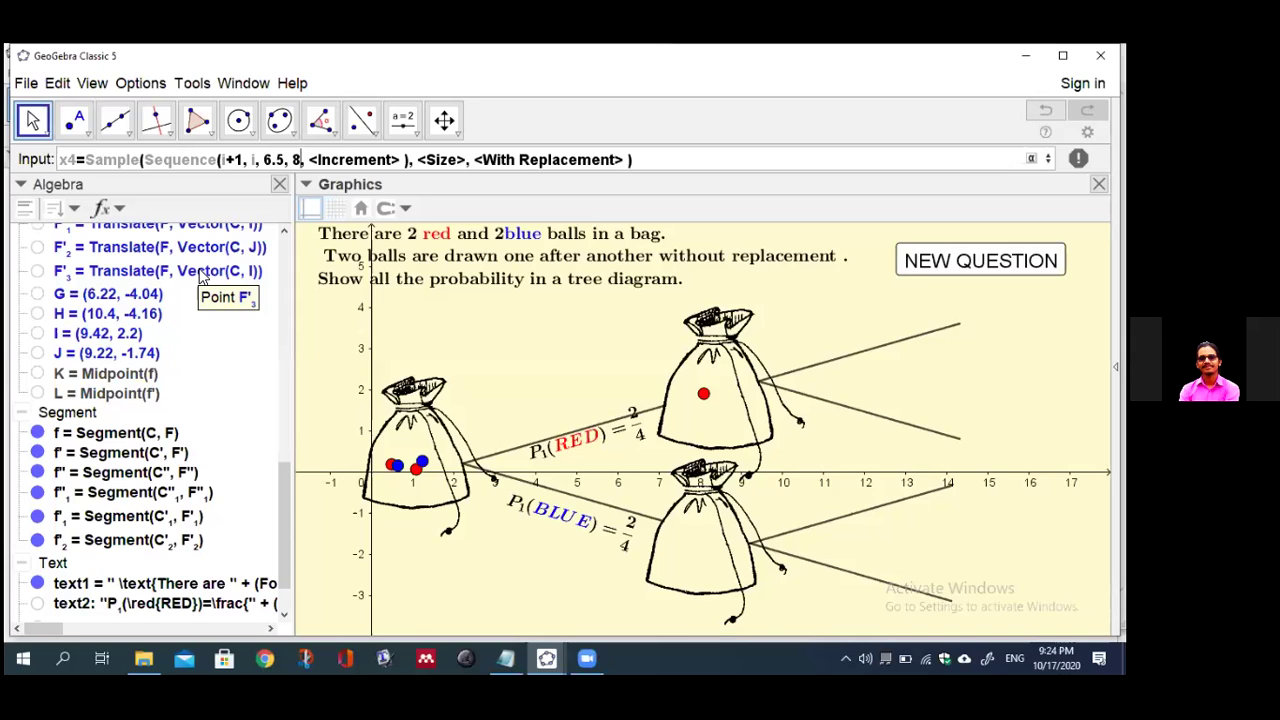
{"action": "key", "text": "Tab"}
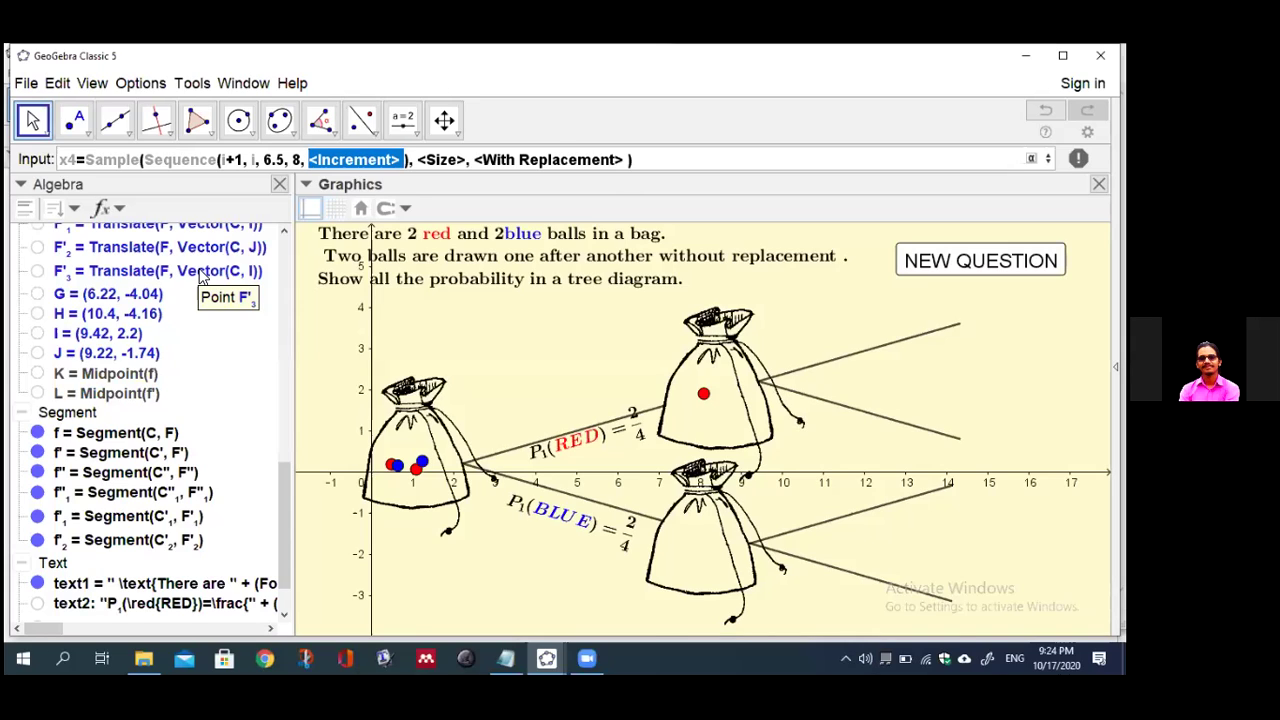
{"action": "type", "text": "0.2"}
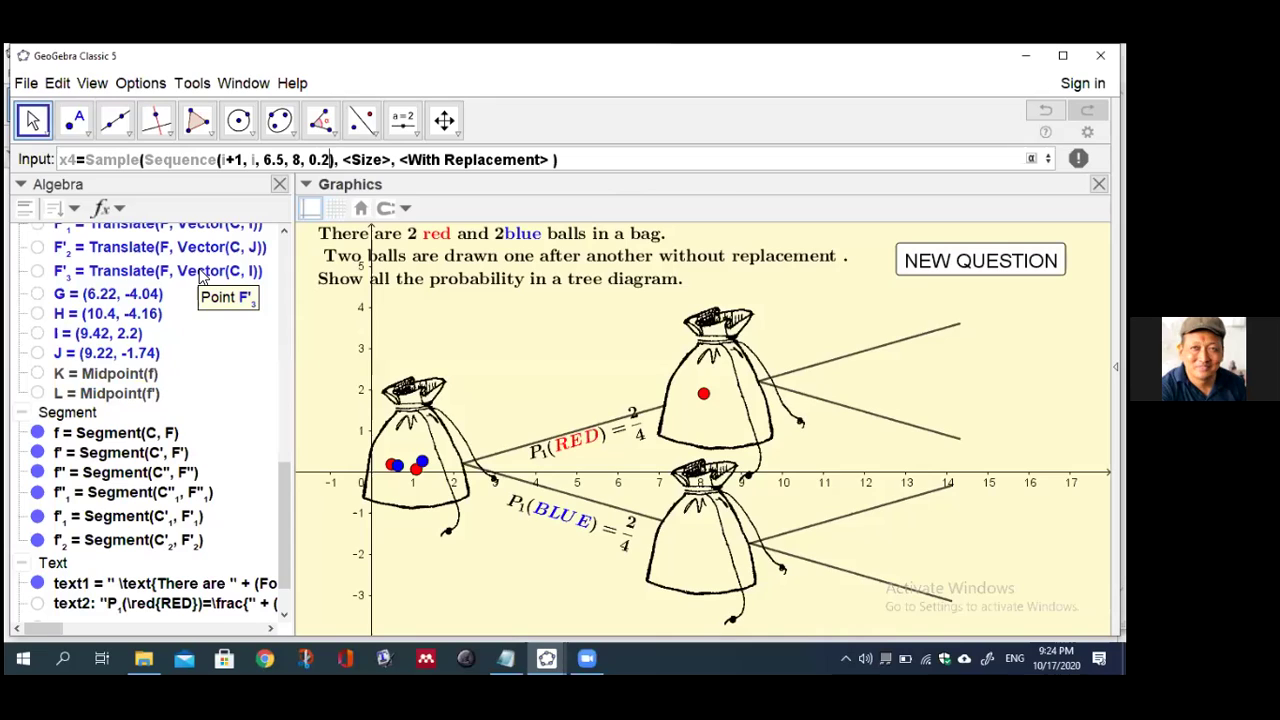
Set the sample size of x4 to blue and replacement to false
{"action": "key", "text": "Tab"}
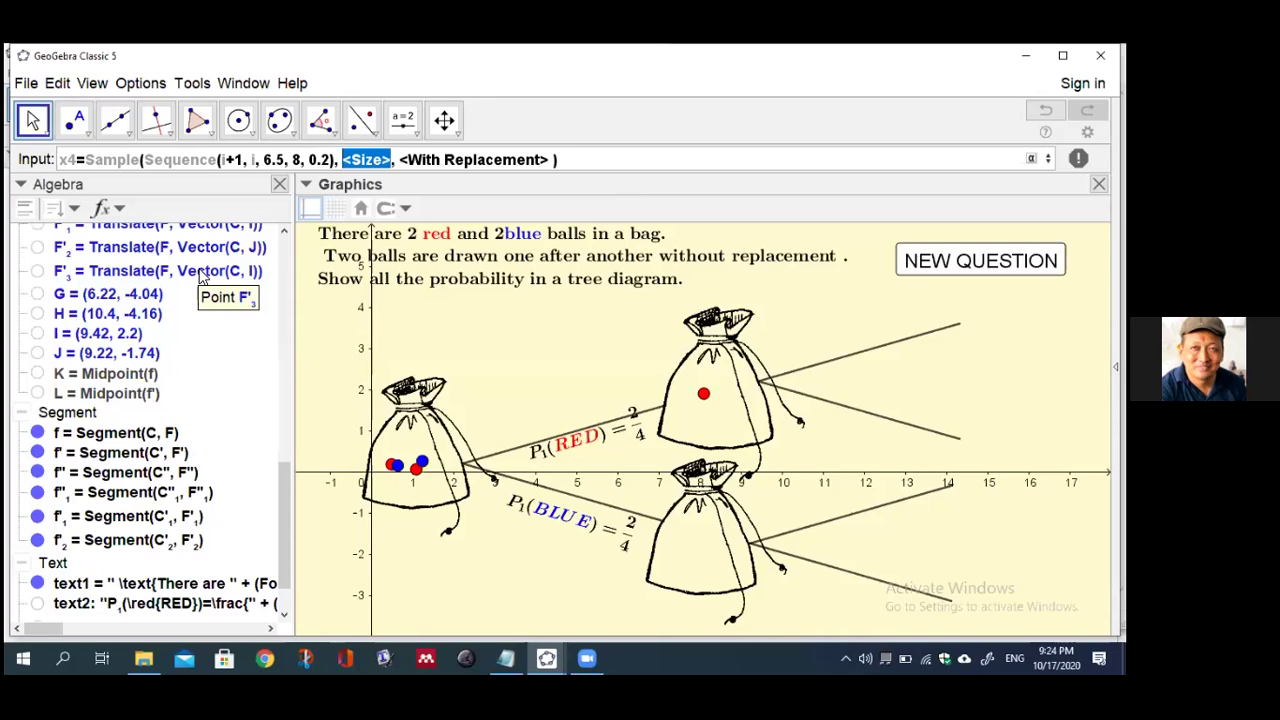
{"action": "type", "text": "blu"}
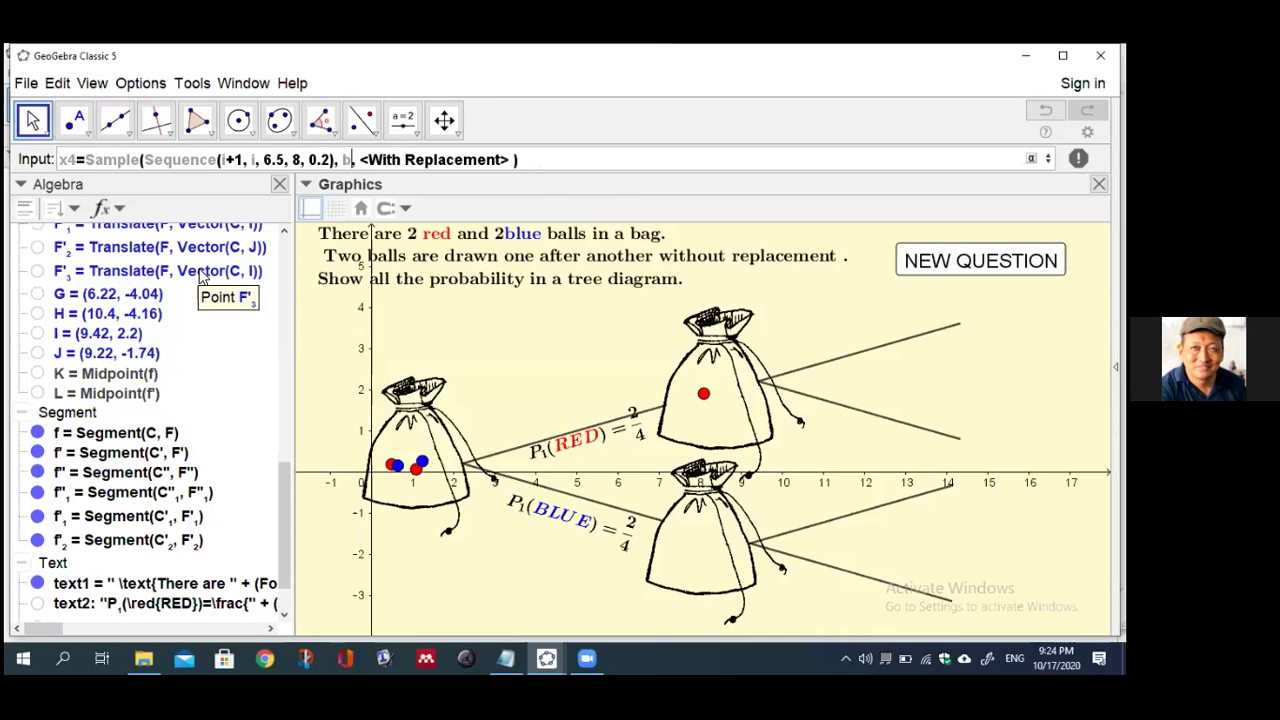
{"action": "type", "text": "e"}
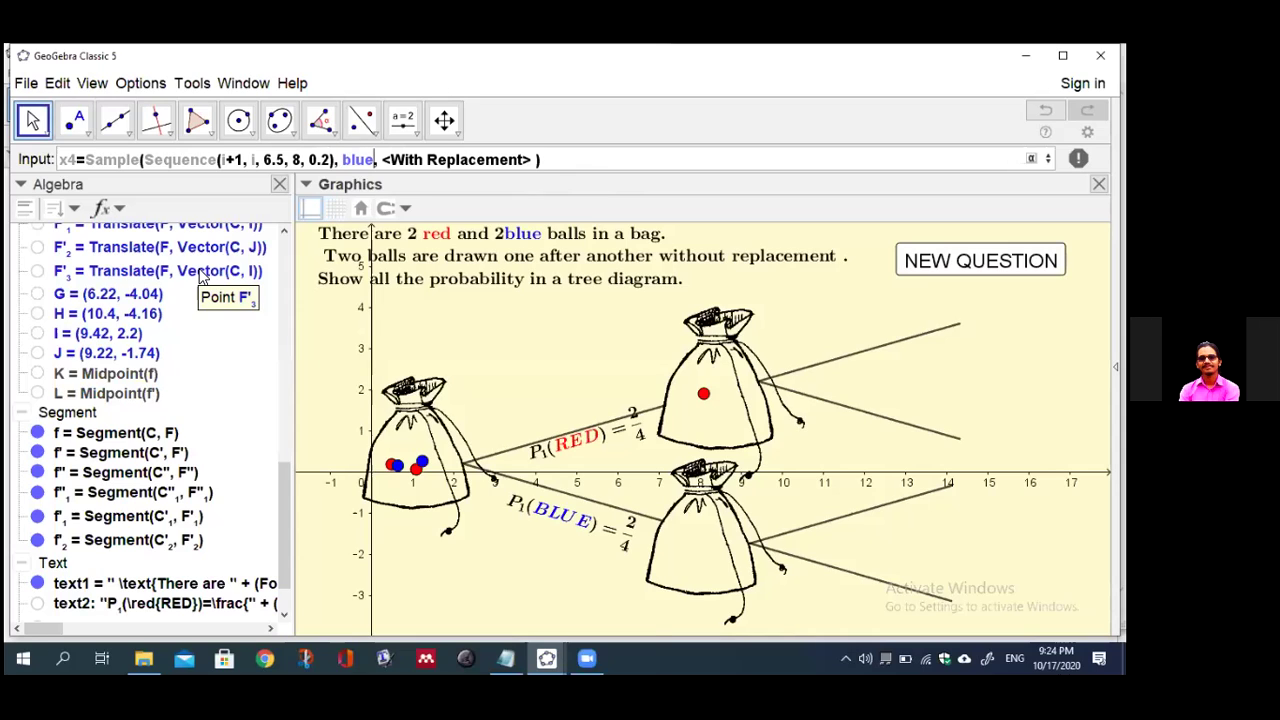
{"action": "key", "text": "Tab"}
{"action": "type", "text": "false"}
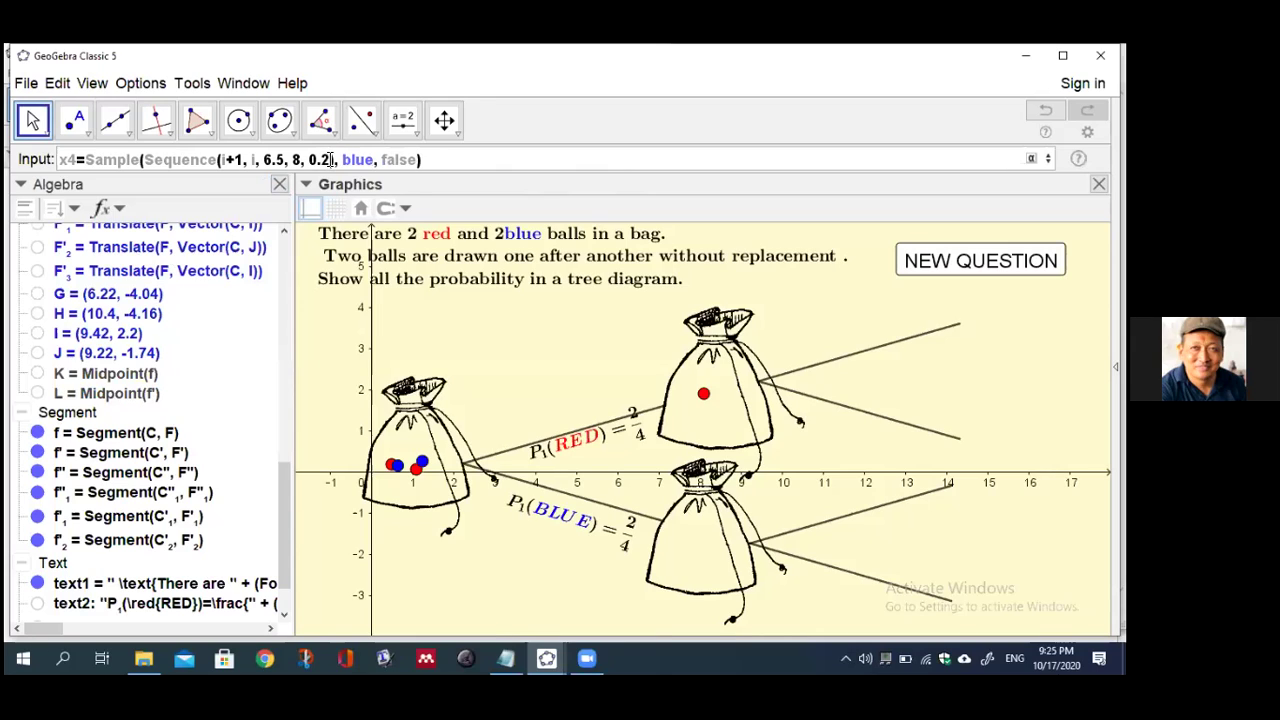
Add a second decimal digit to the increment in x4's Sequence and create the list
{"action": "type", "text": ")"}
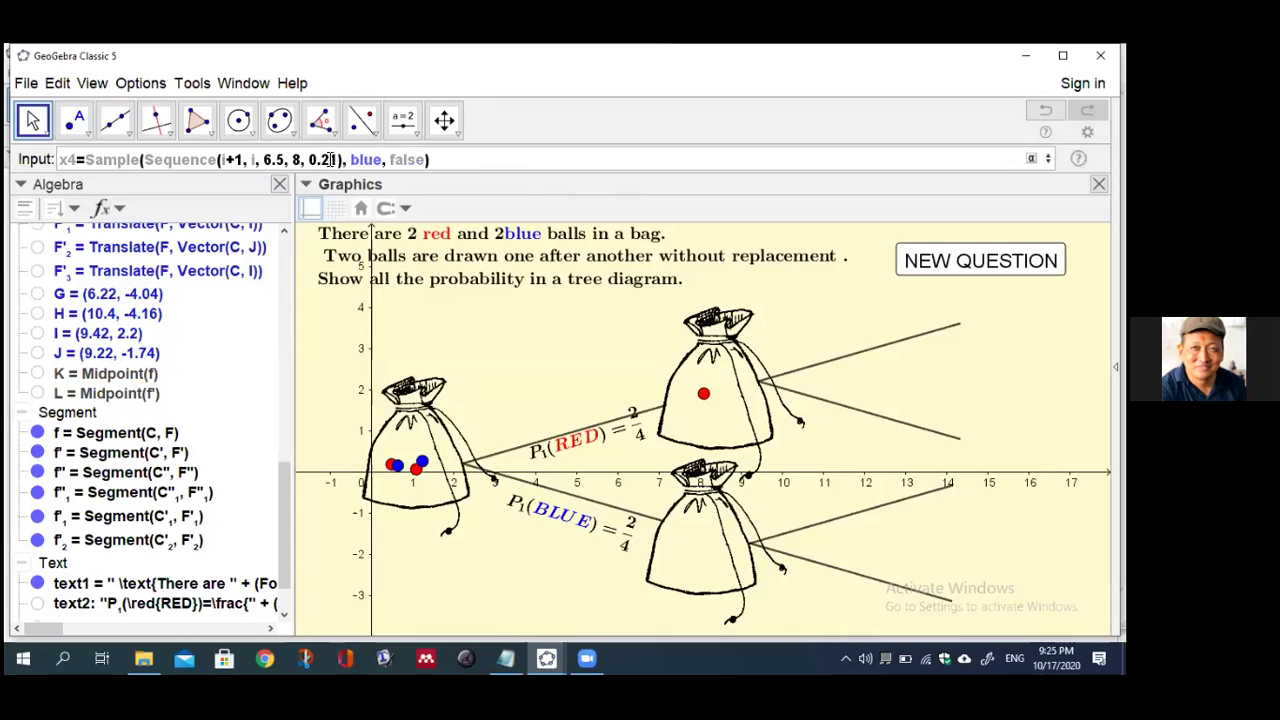
{"action": "type", "text": "2"}
{"action": "key", "text": "Return"}
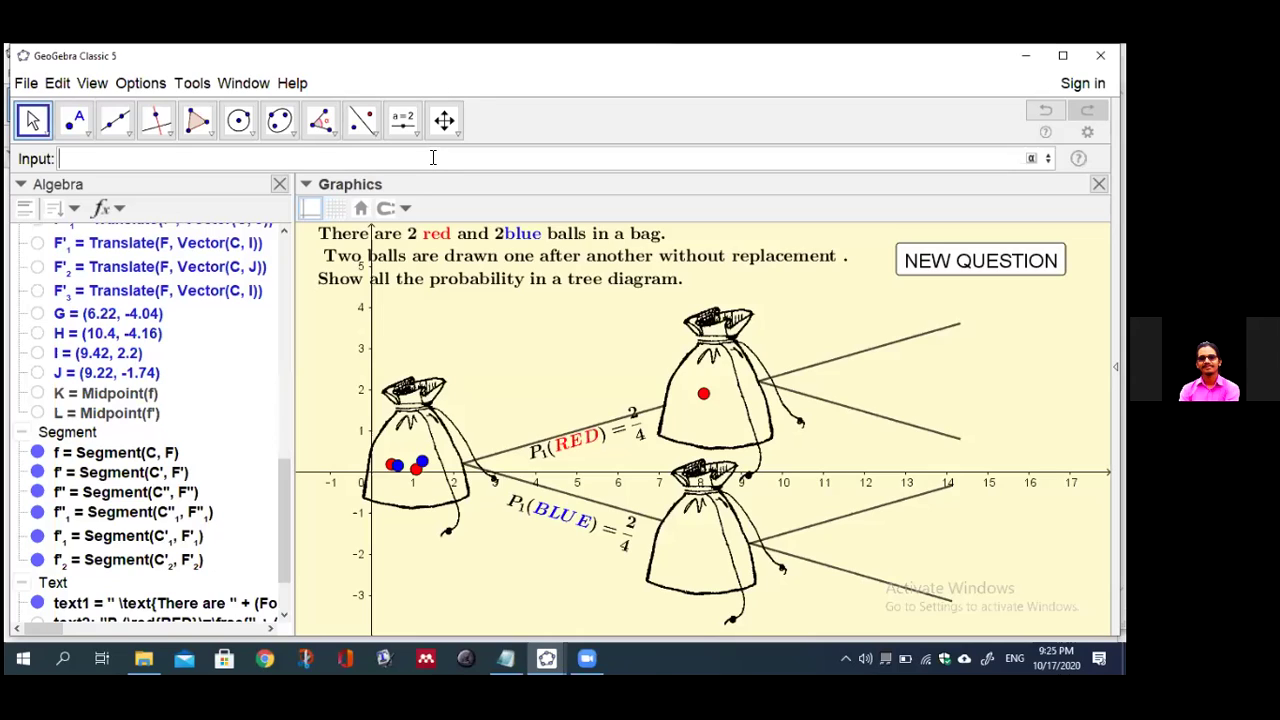
Start defining y4 with the Sample command that takes list, size and replacement, nesting a five-argument Sequence command as its list
{"action": "type", "text": "y"}
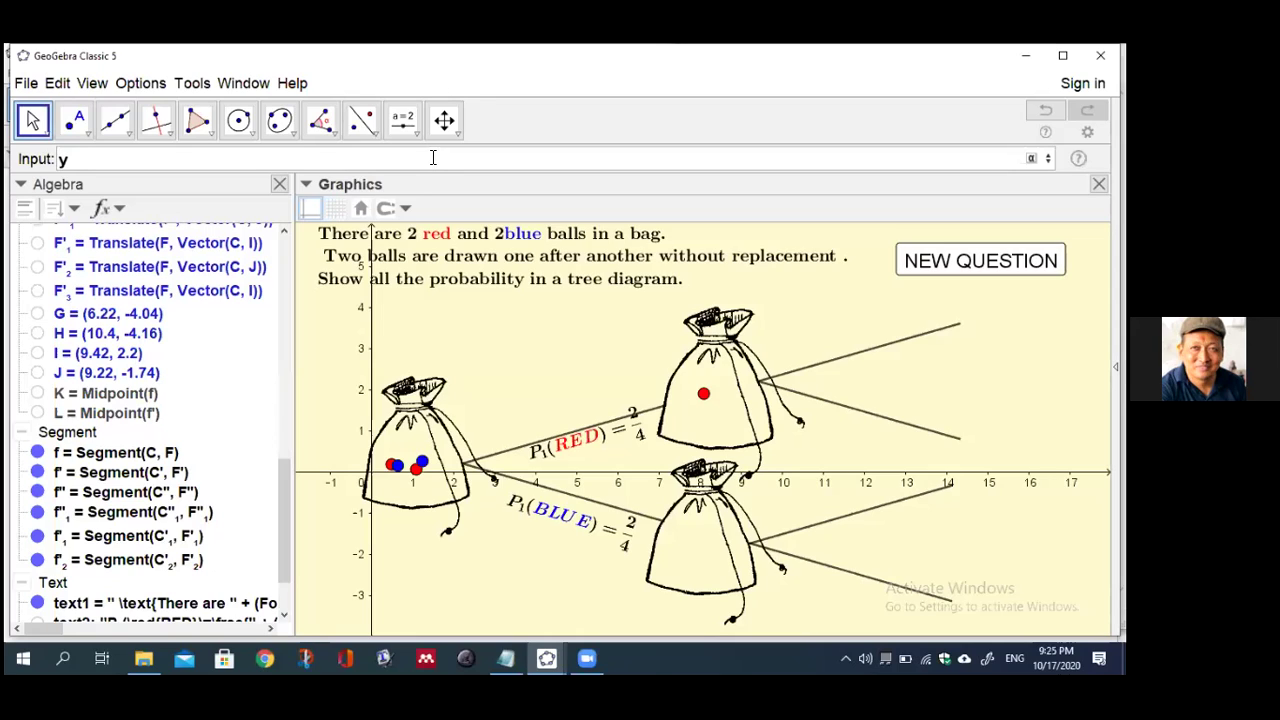
{"action": "type", "text": "4=sam"}
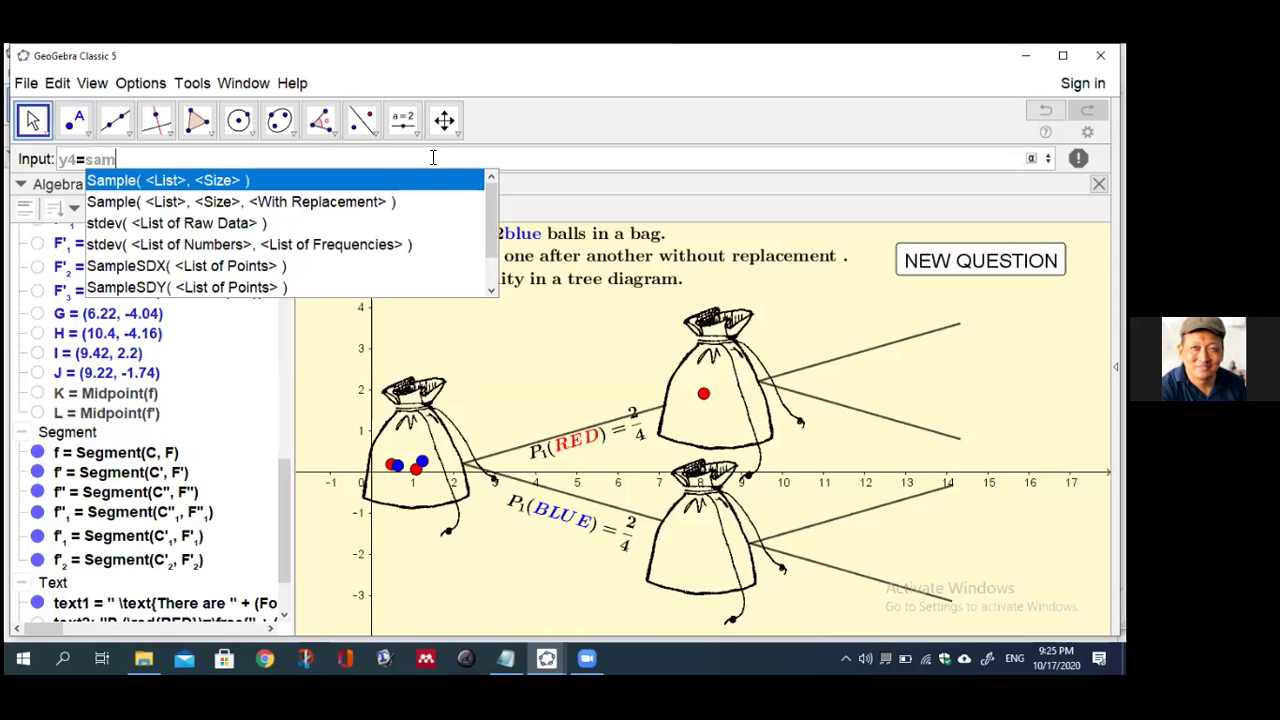
{"action": "left_click", "coordinate": [378, 202]}
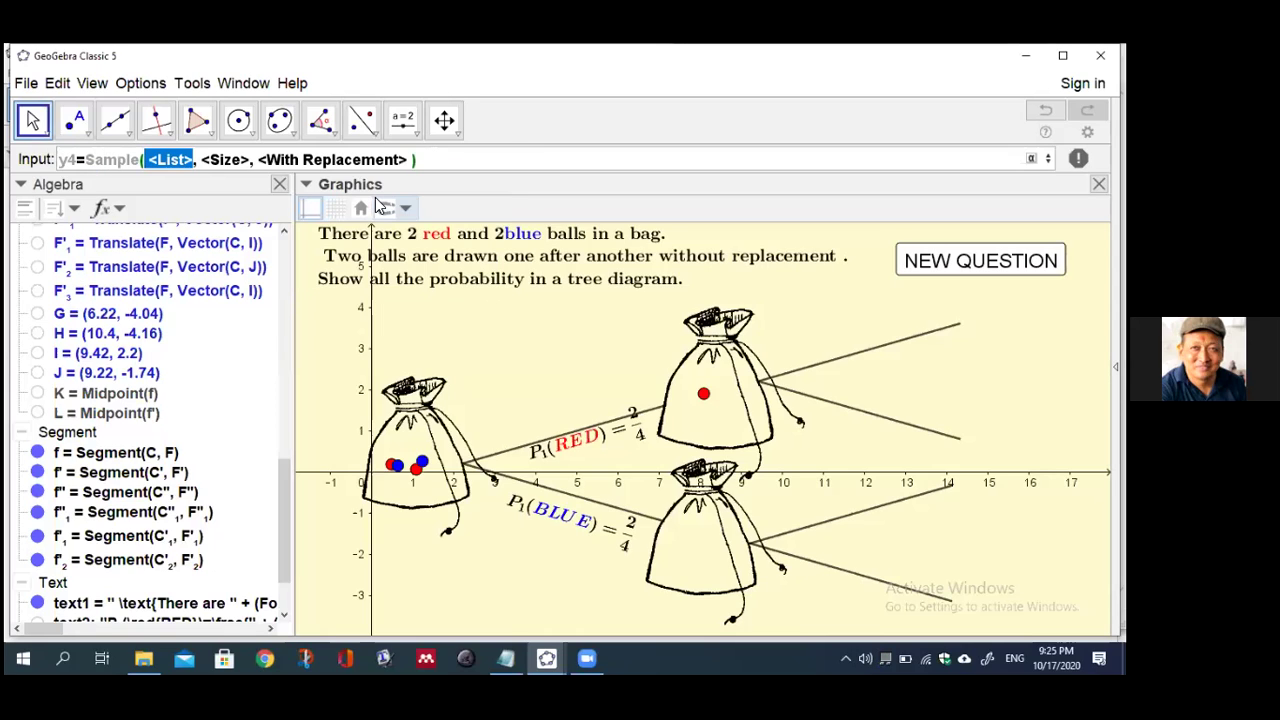
{"action": "type", "text": "seq"}
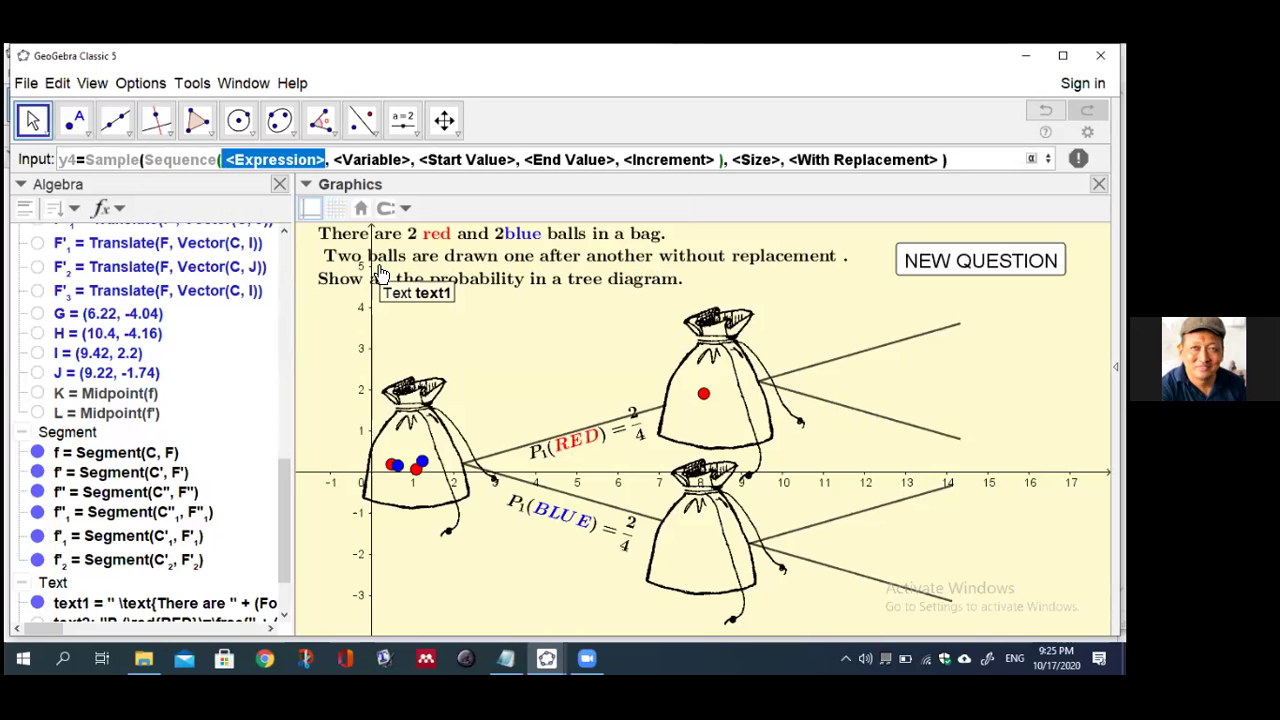
Fill in y4's Sequence with expression i+1, variable i, start value 0, end value 1 and increment 0.18
{"action": "type", "text": "i+1"}
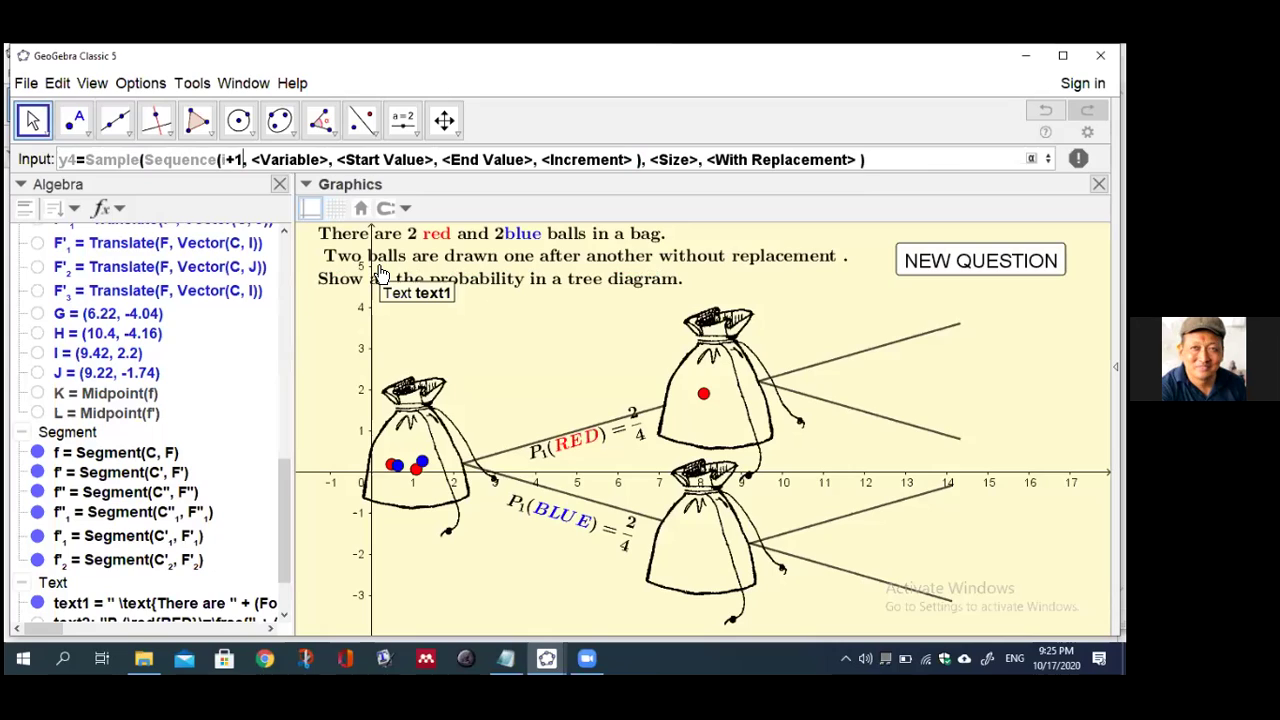
{"action": "key", "text": "Tab"}
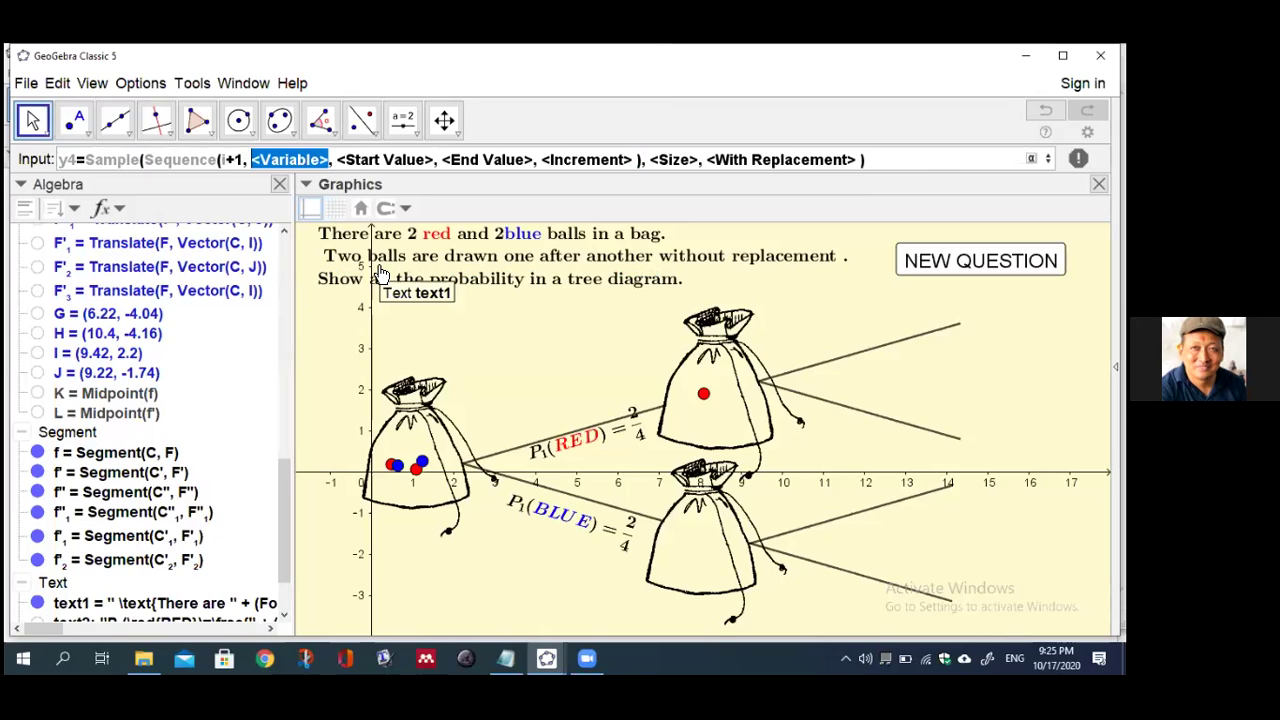
{"action": "type", "text": "i"}
{"action": "key", "text": "Tab"}
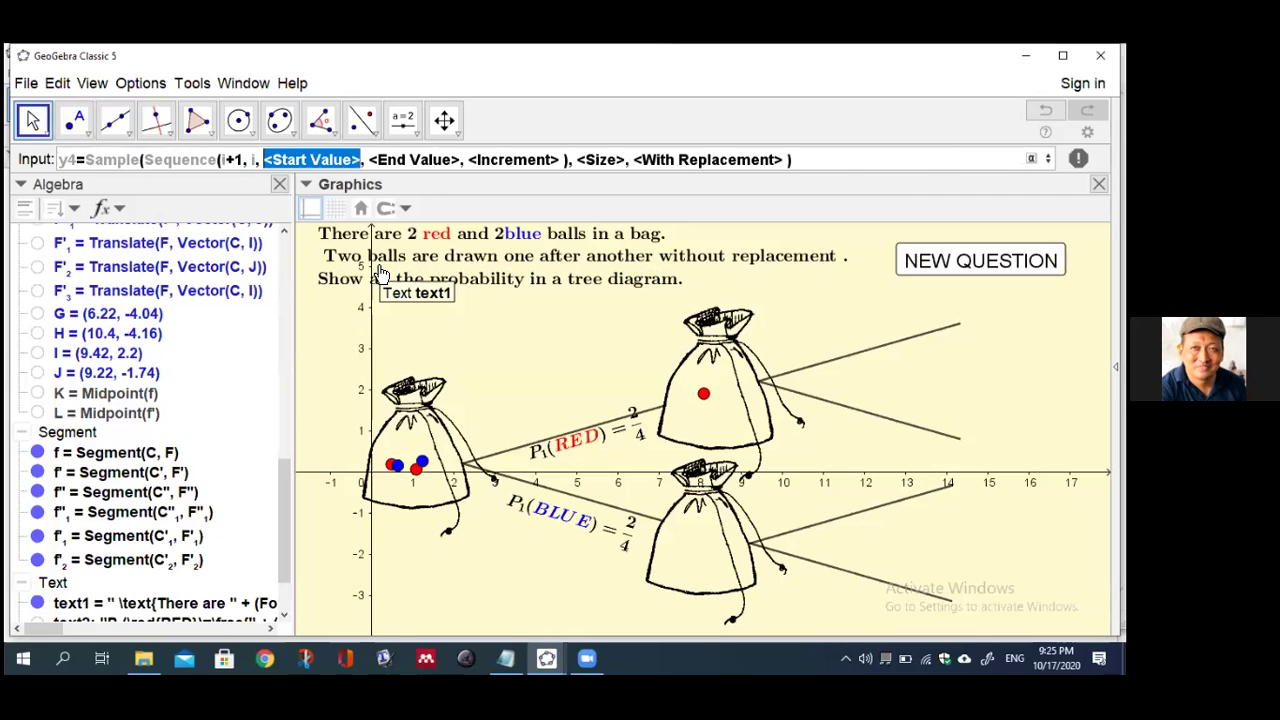
{"action": "type", "text": "0"}
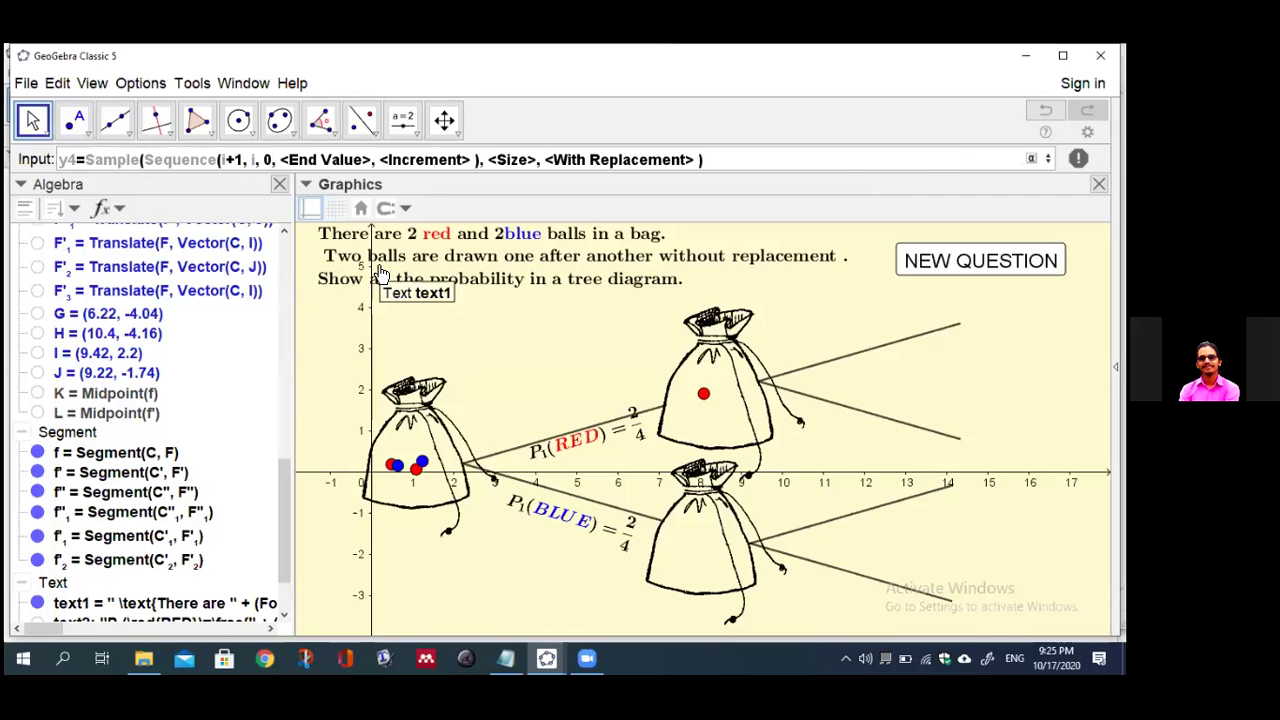
{"action": "key", "text": "Tab"}
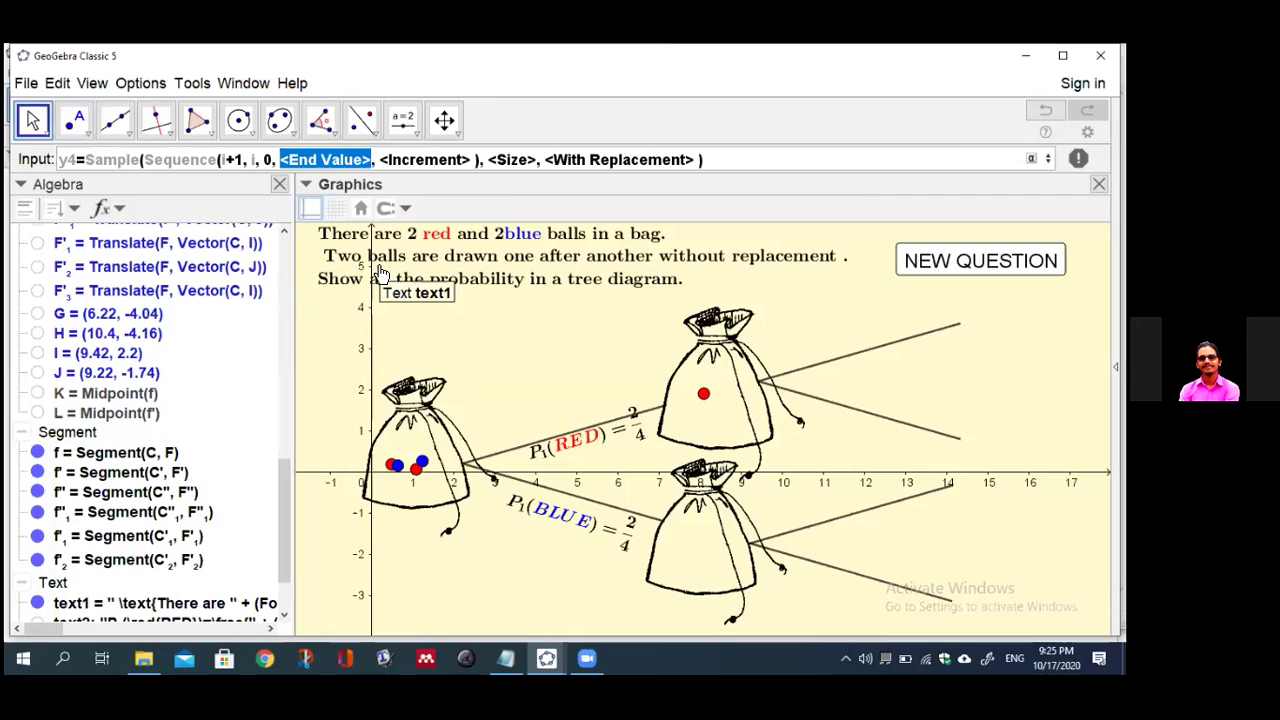
{"action": "type", "text": "1"}
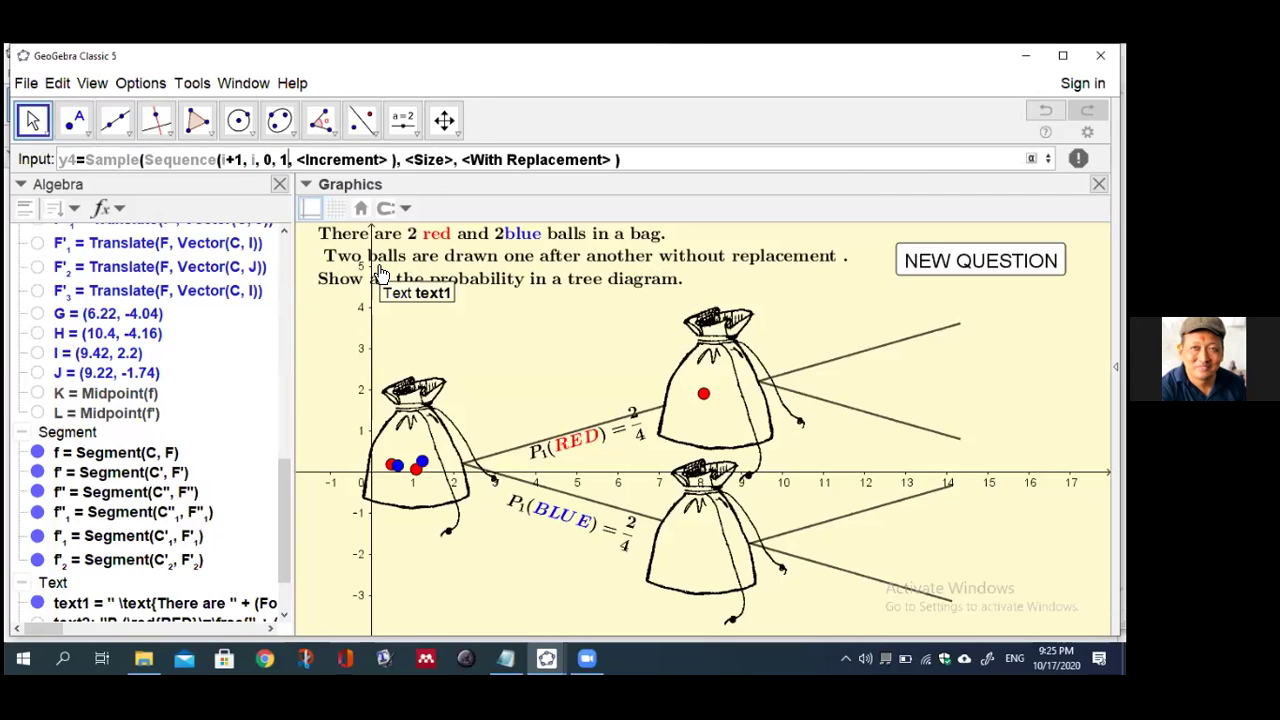
{"action": "key", "text": "Tab"}
{"action": "type", "text": "0."}
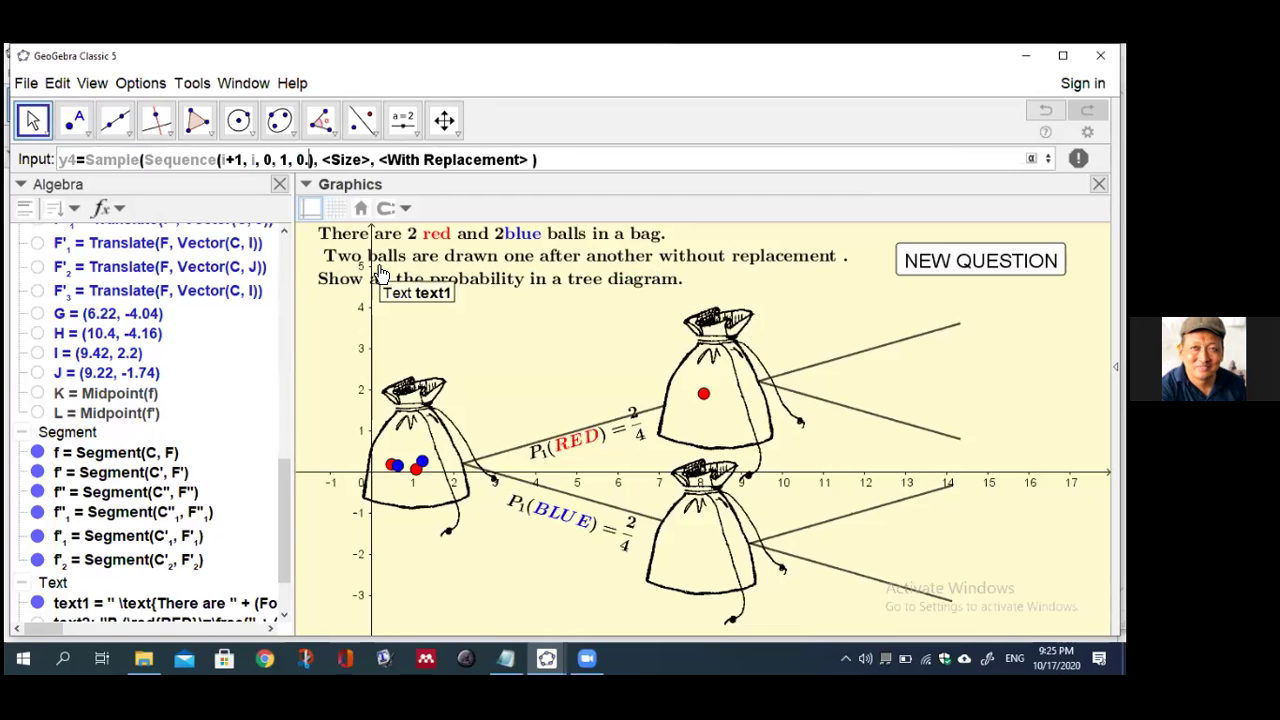
{"action": "type", "text": "18"}
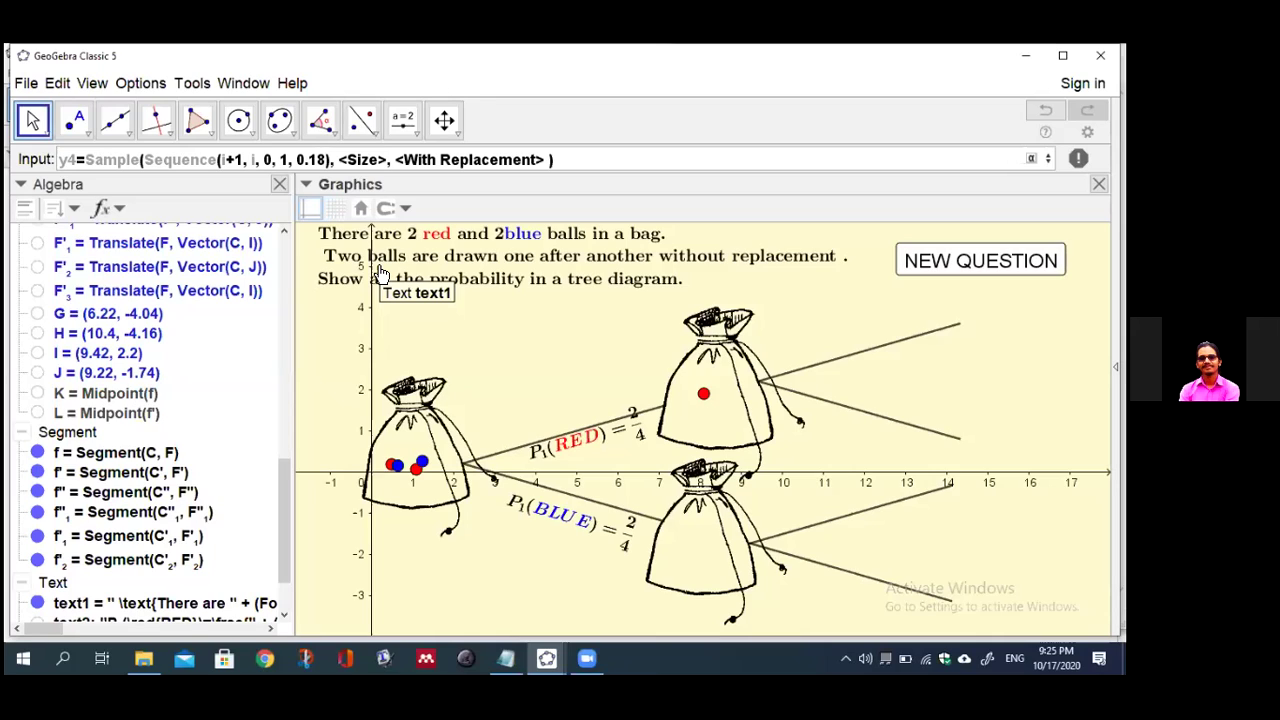
Set the sample size of y4 to blue and replacement to false, and create the list
{"action": "key", "text": "Tab"}
{"action": "type", "text": "blue"}
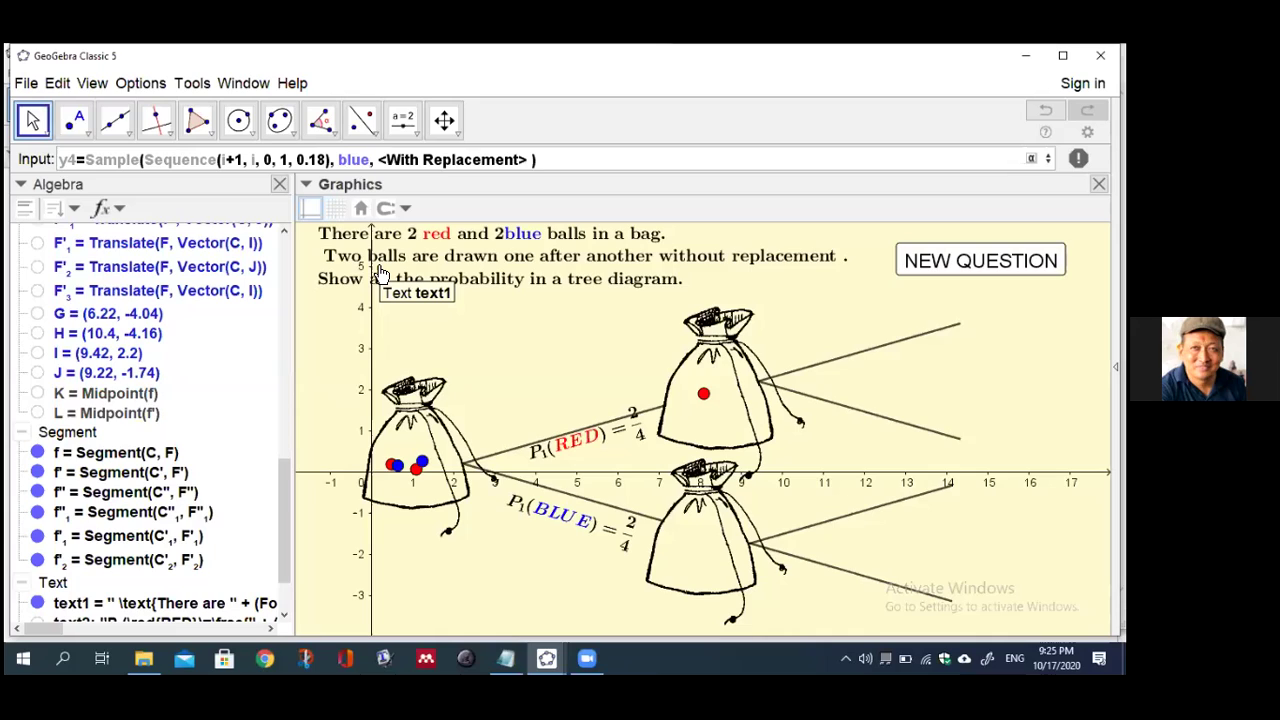
{"action": "key", "text": "Tab"}
{"action": "type", "text": "false"}
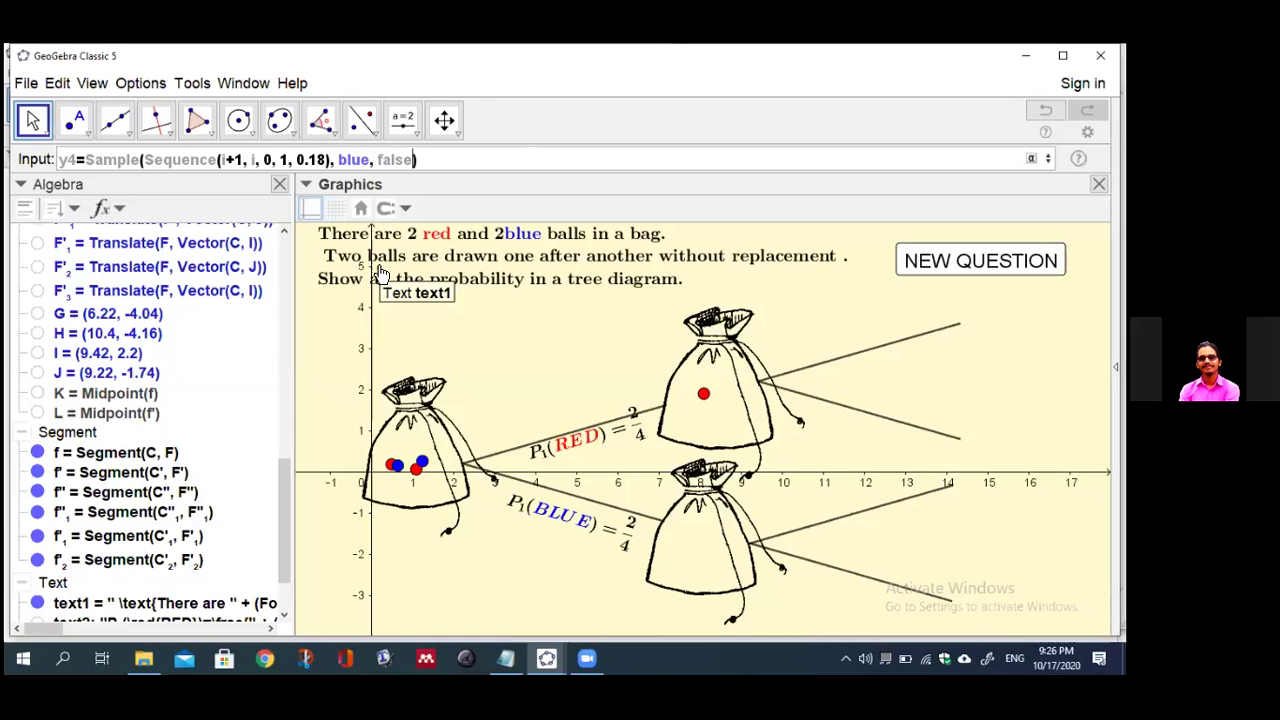
{"action": "key", "text": "Return"}
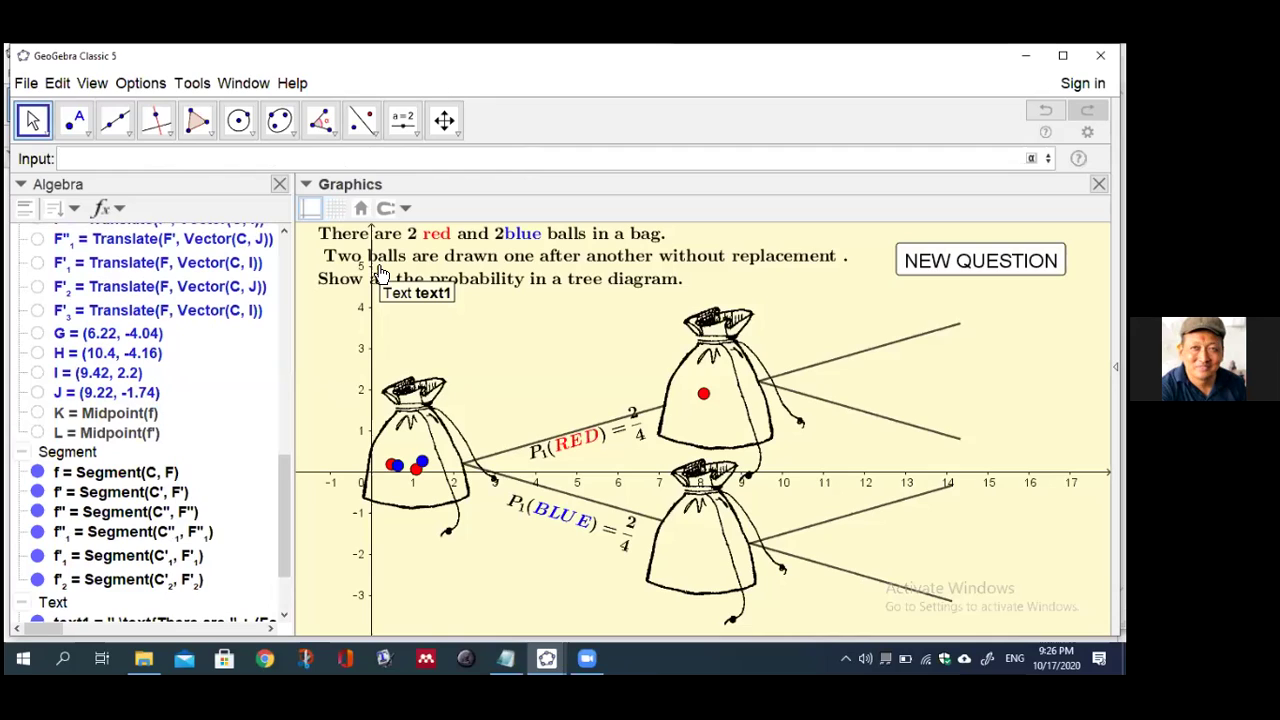
Start defining pb2 as a five-argument Sequence of points, with Element(x4, i) as the x-coordinate
{"action": "type", "text": "pb2=seq"}
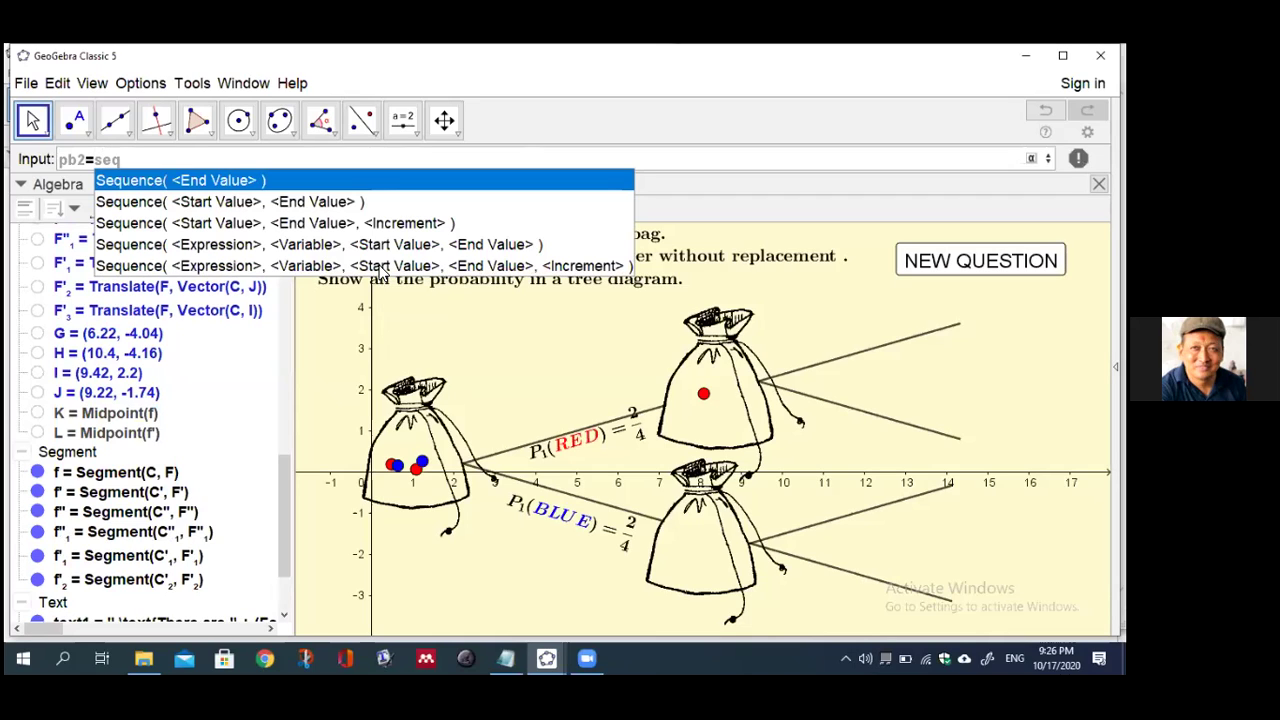
{"action": "left_click", "coordinate": [356, 268]}
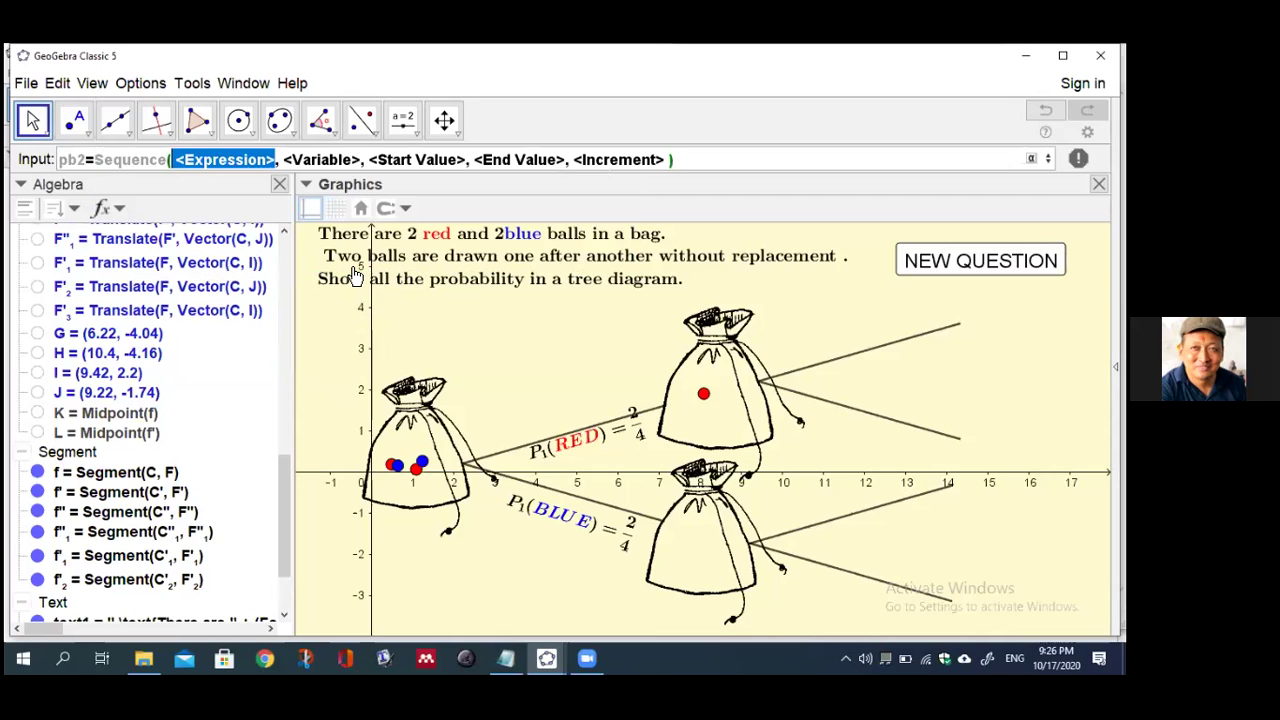
{"action": "type", "text": "("}
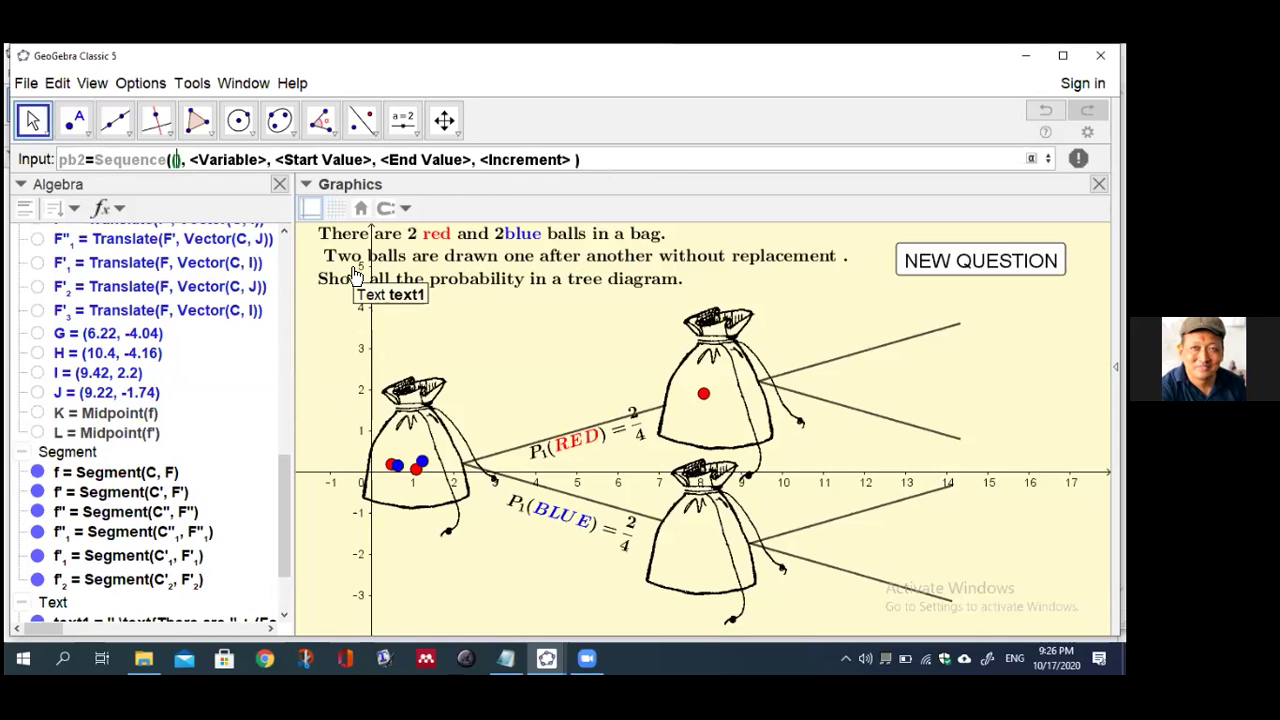
{"action": "type", "text": "el"}
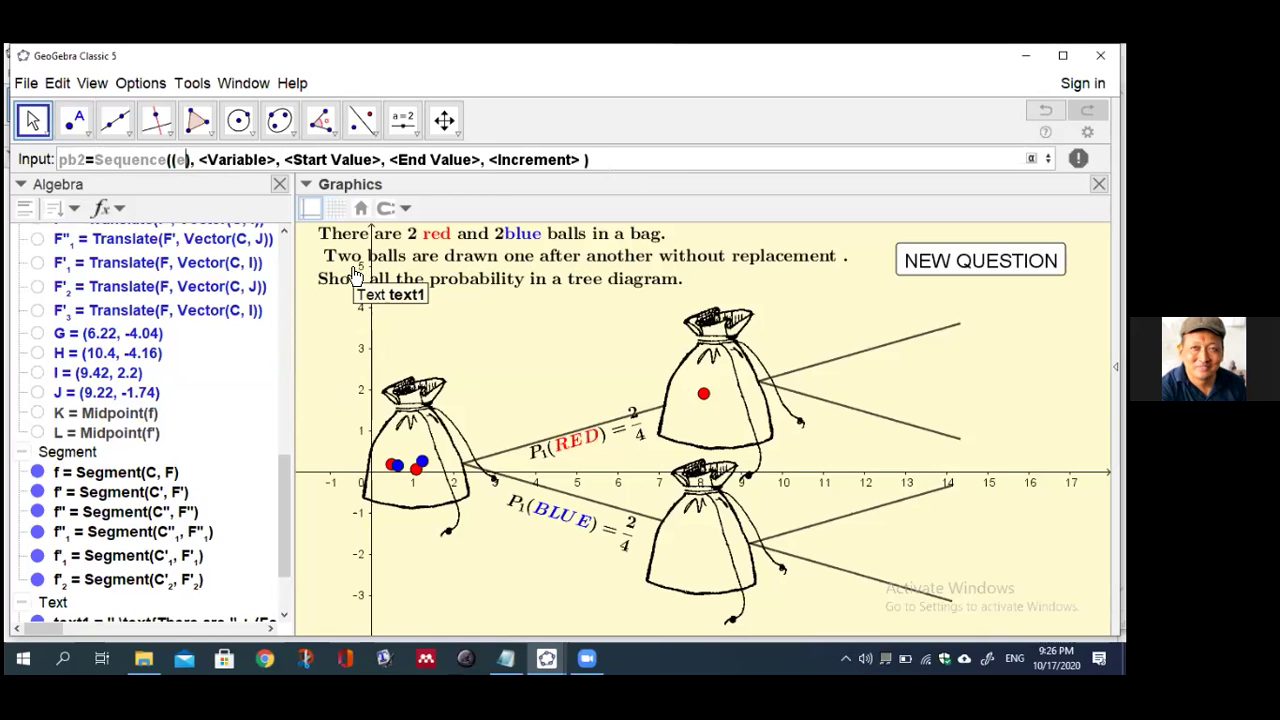
{"action": "type", "text": "e"}
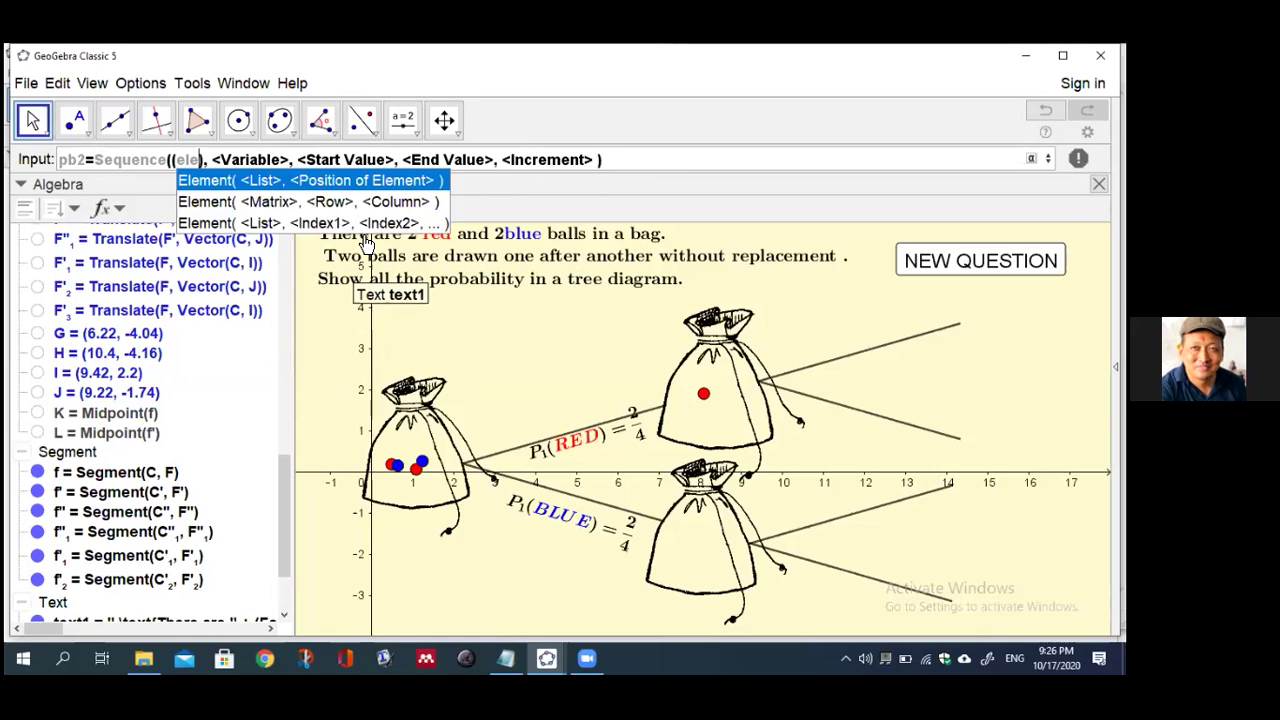
{"action": "left_click", "coordinate": [352, 180]}
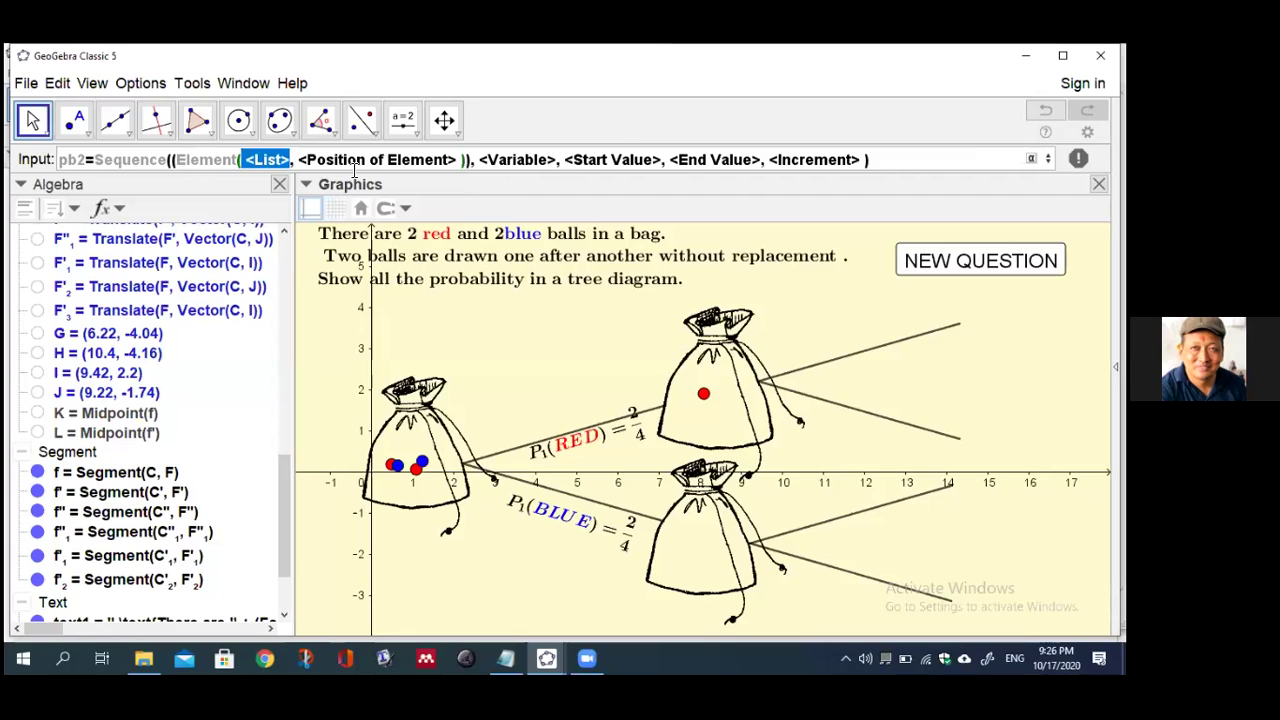
{"action": "type", "text": "x4"}
{"action": "left_click", "coordinate": [353, 168]}
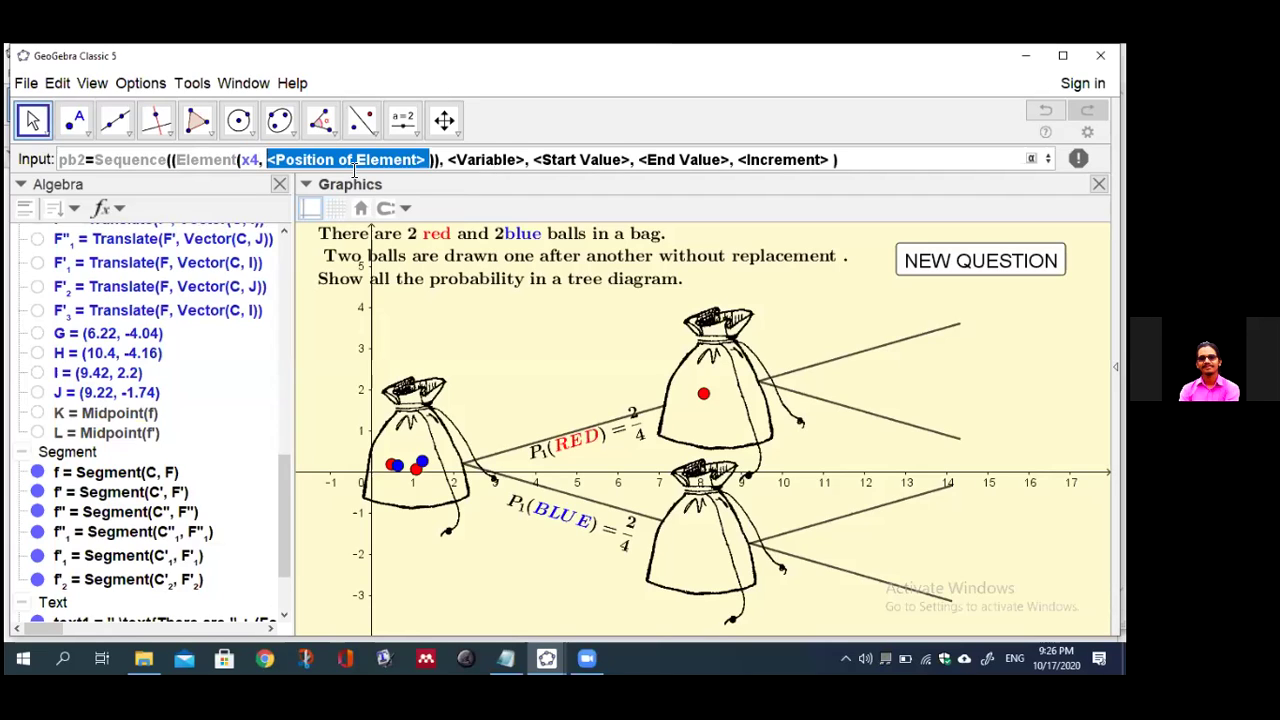
{"action": "type", "text": "i)"}
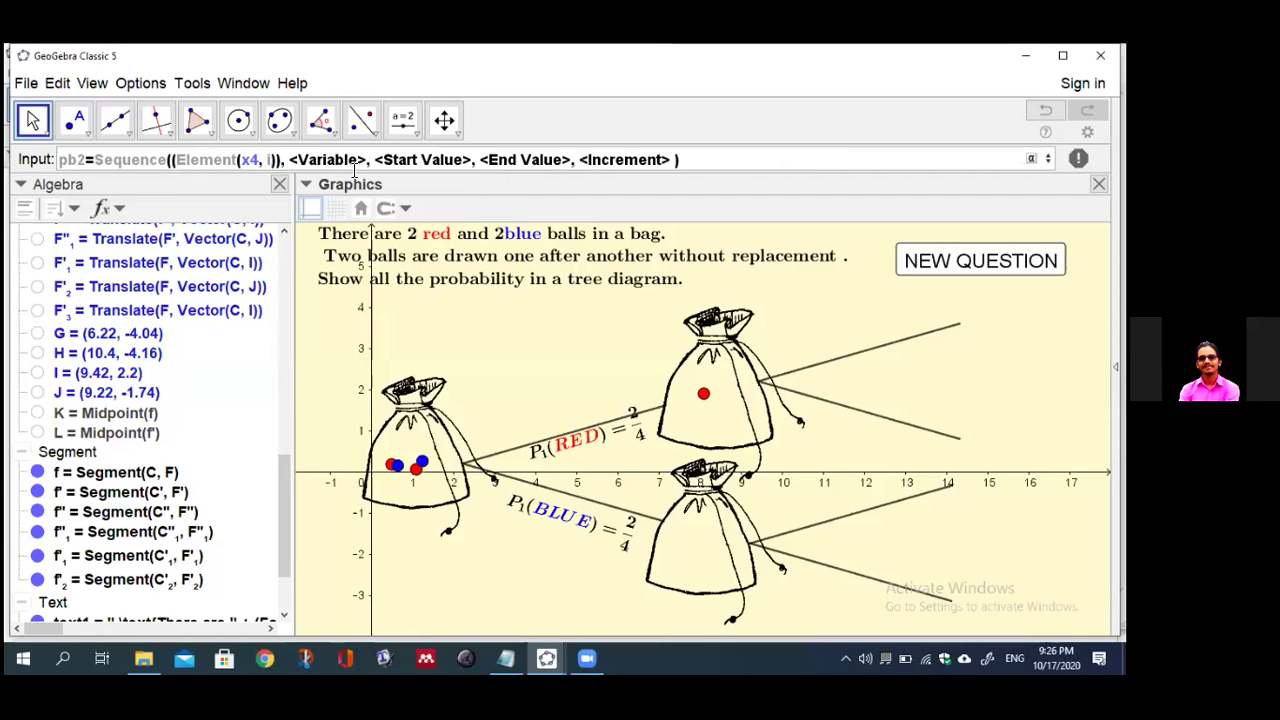
Add Element(y4, i) as the y-coordinate of the point expression in pb2's Sequence
{"action": "type", "text": ","}
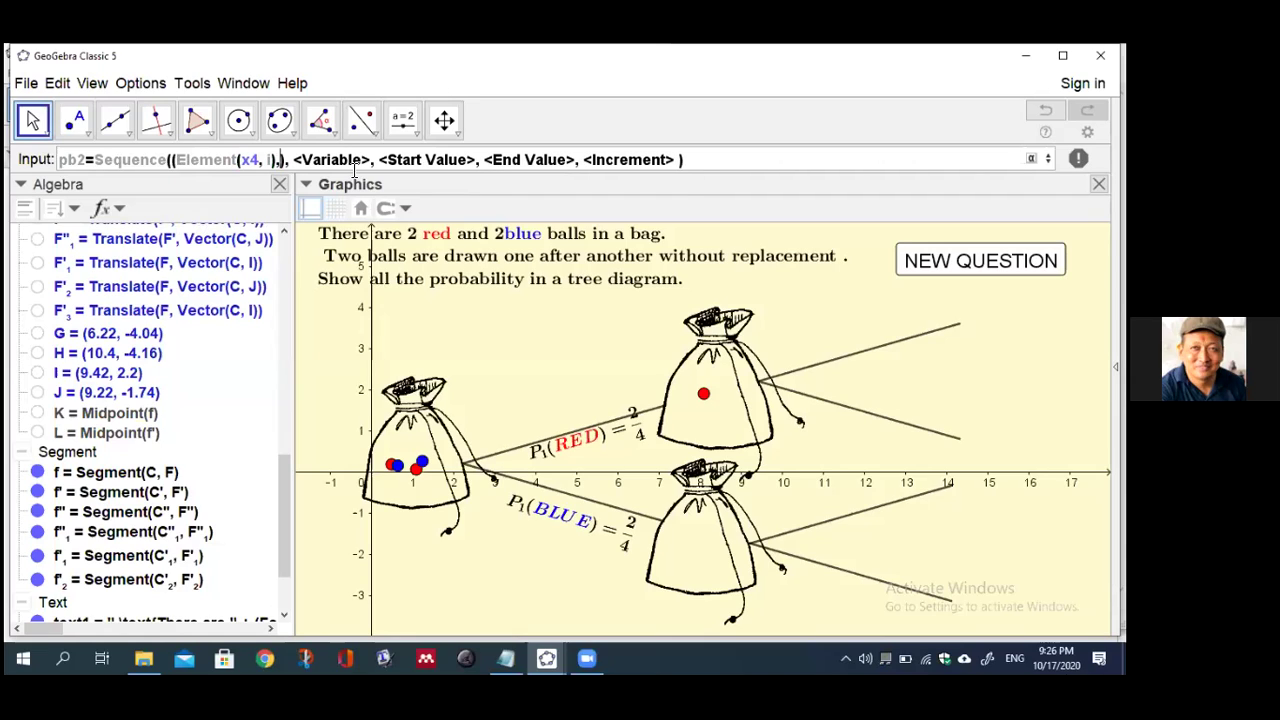
{"action": "type", "text": "ele"}
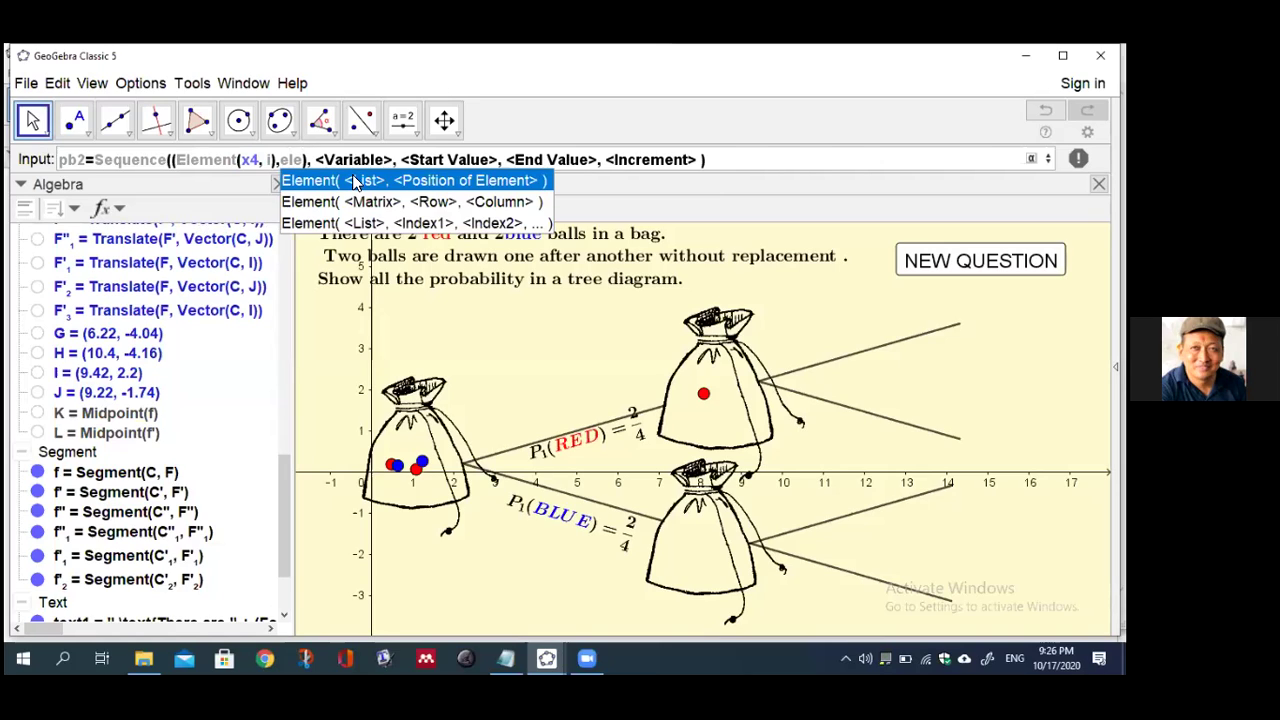
{"action": "left_click", "coordinate": [352, 181]}
{"action": "type", "text": "y4"}
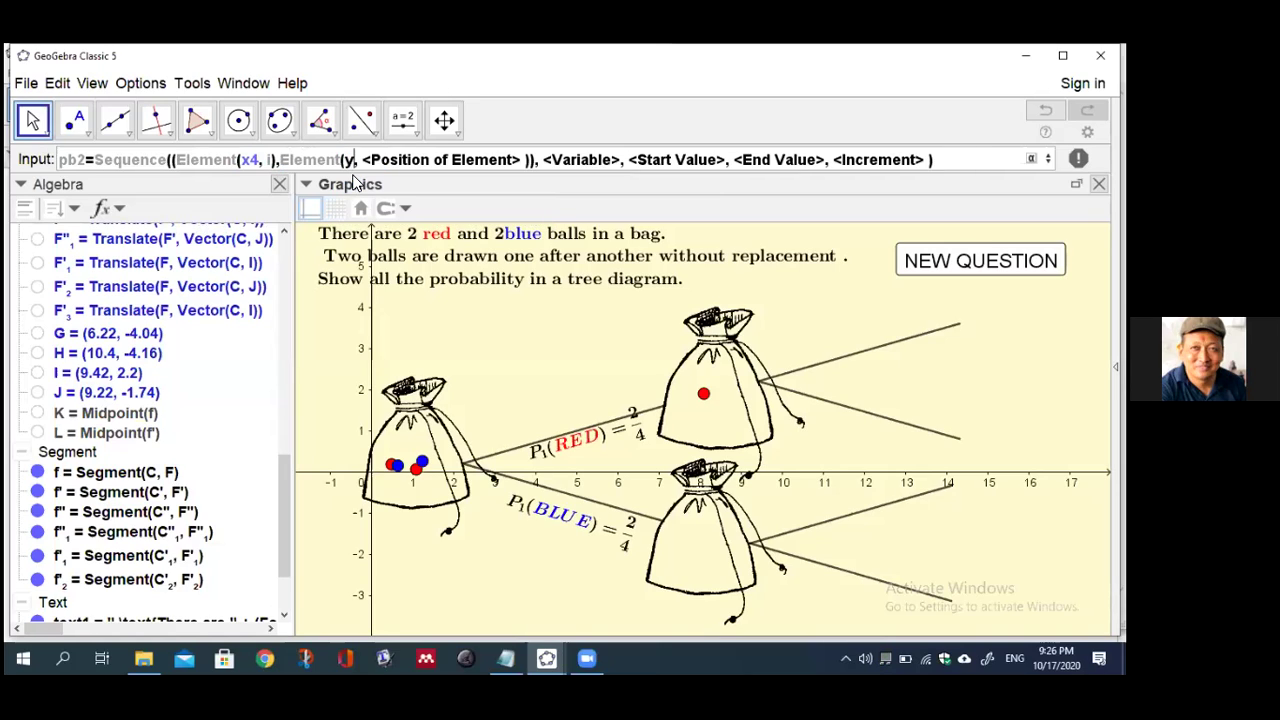
{"action": "key", "text": "Tab"}
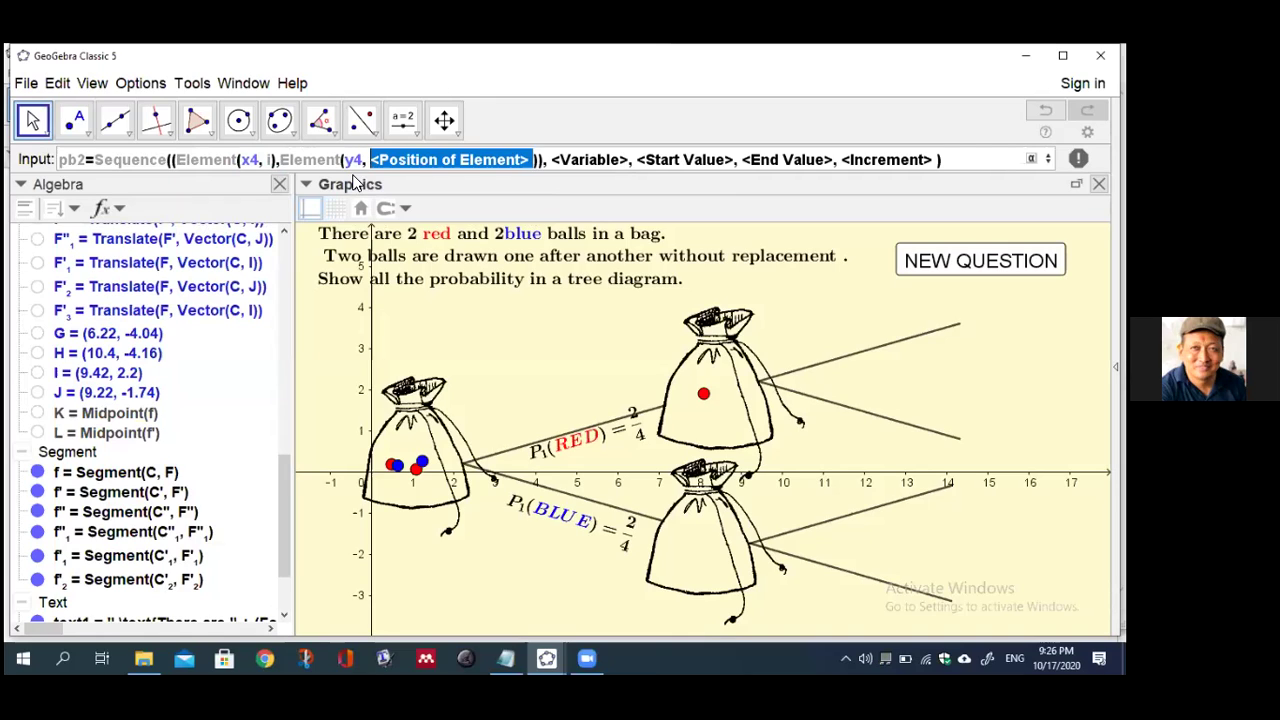
{"action": "type", "text": "i"}
{"action": "key", "text": "Tab"}
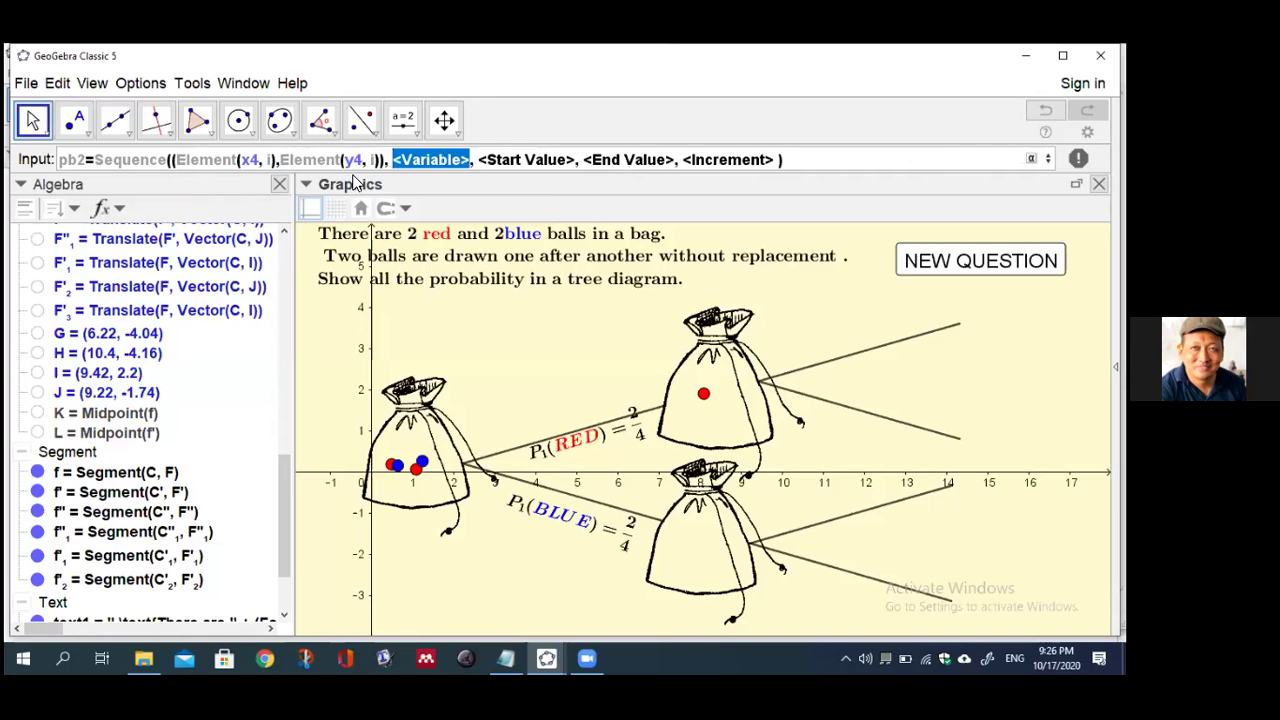
Complete pb2's Sequence with variable i, start value 1, end value blue and increment 1, and create the points
{"action": "type", "text": "i"}
{"action": "key", "text": "Tab"}
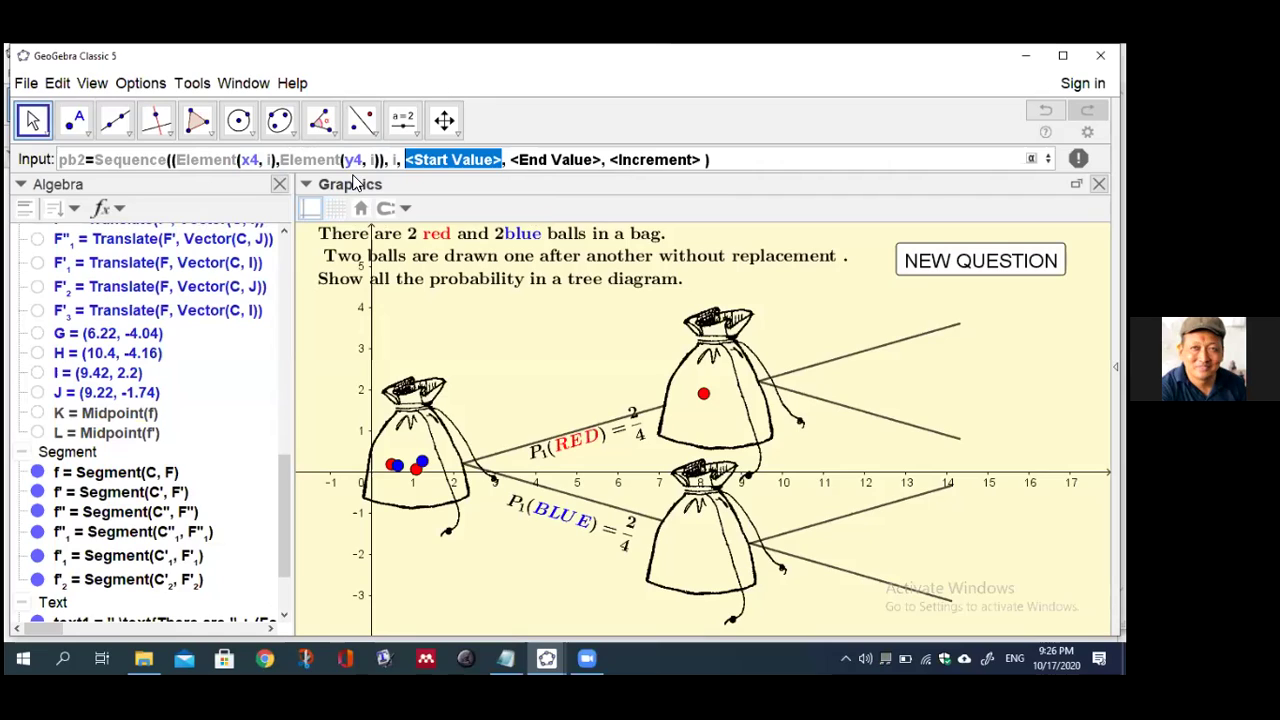
{"action": "type", "text": "1"}
{"action": "key", "text": "Tab"}
{"action": "type", "text": "blue"}
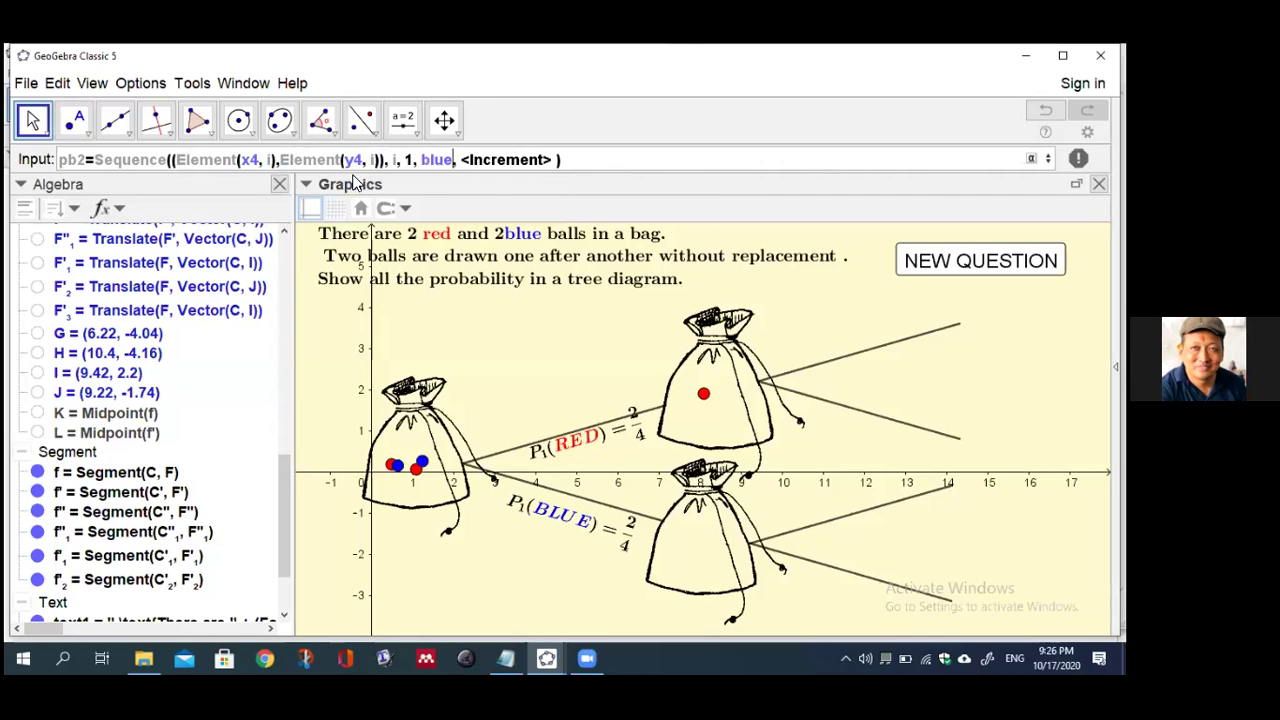
{"action": "key", "text": "Tab"}
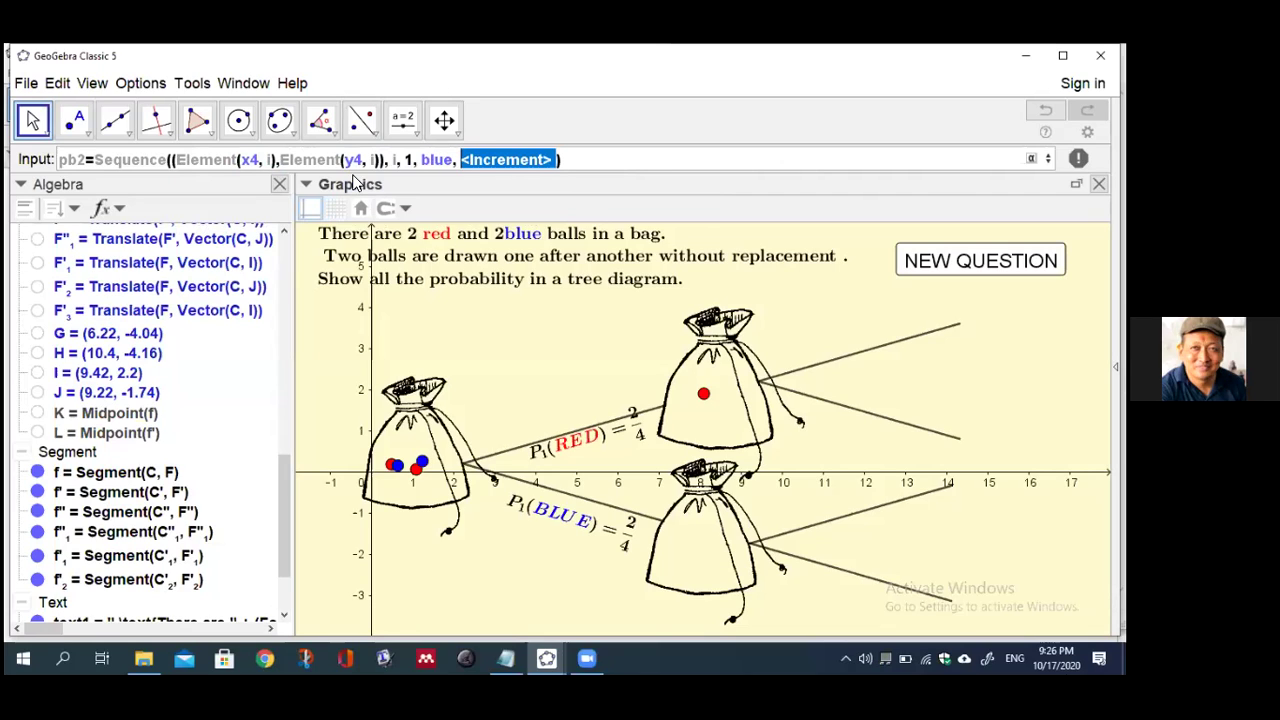
{"action": "type", "text": "1"}
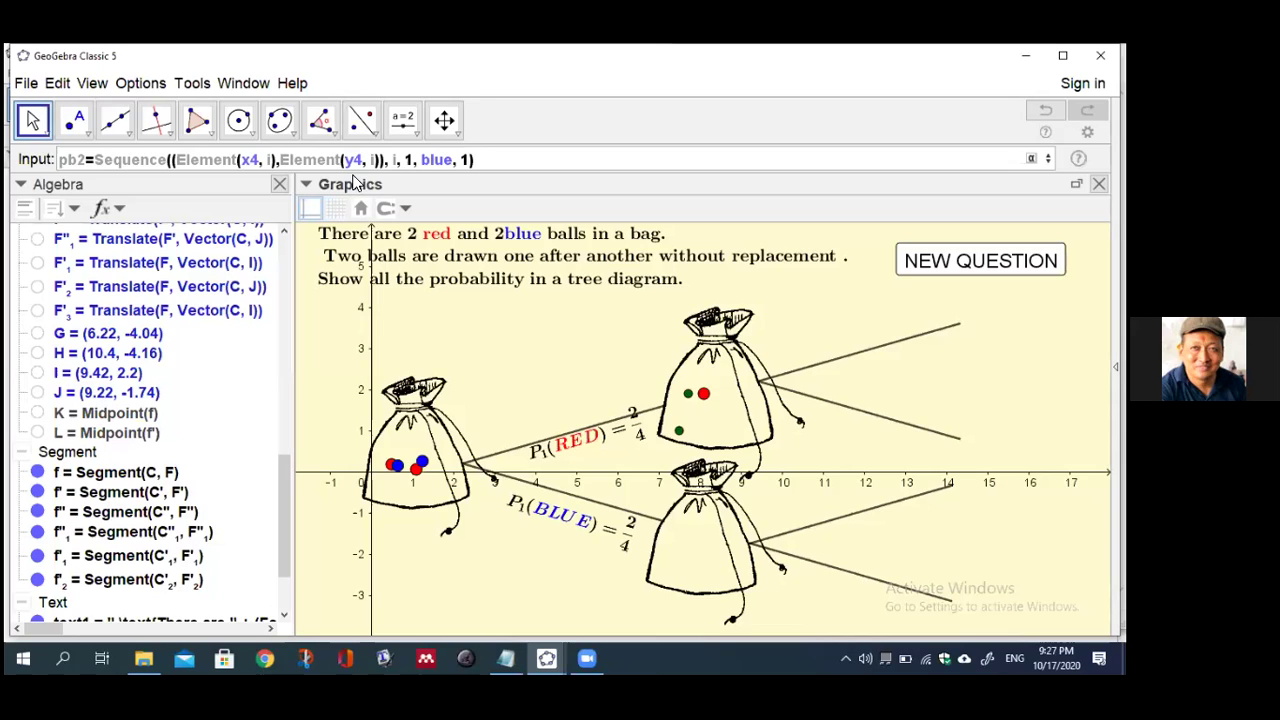
{"action": "key", "text": "Return"}
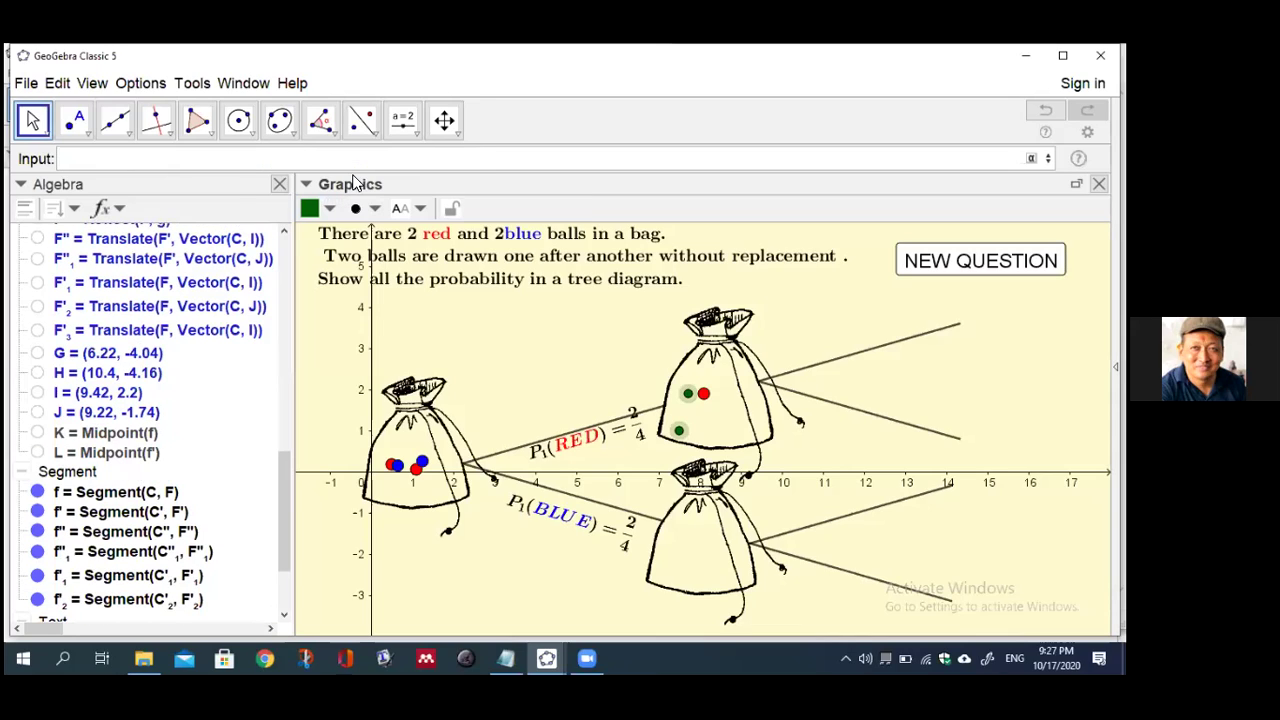
Colour the pb2 points in the upper second-stage bag blue and enlarge them to match the red balls
{"action": "left_click", "coordinate": [329, 208]}
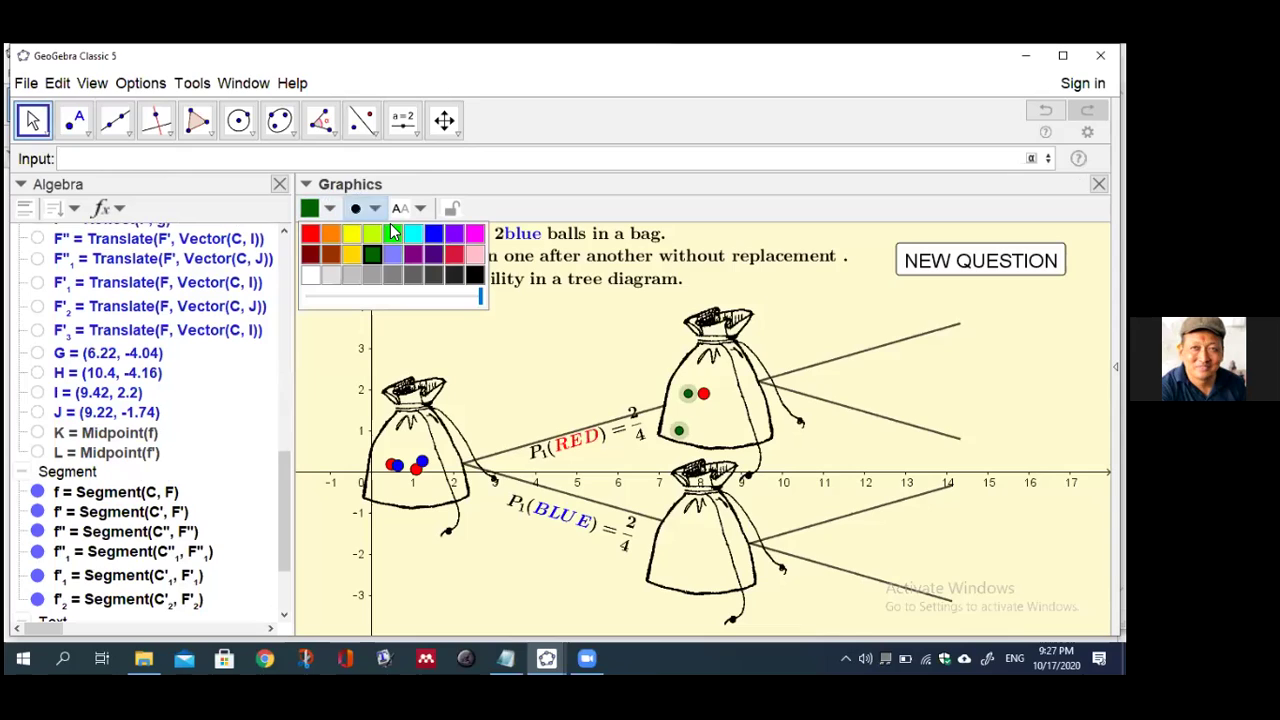
{"action": "left_click", "coordinate": [435, 235]}
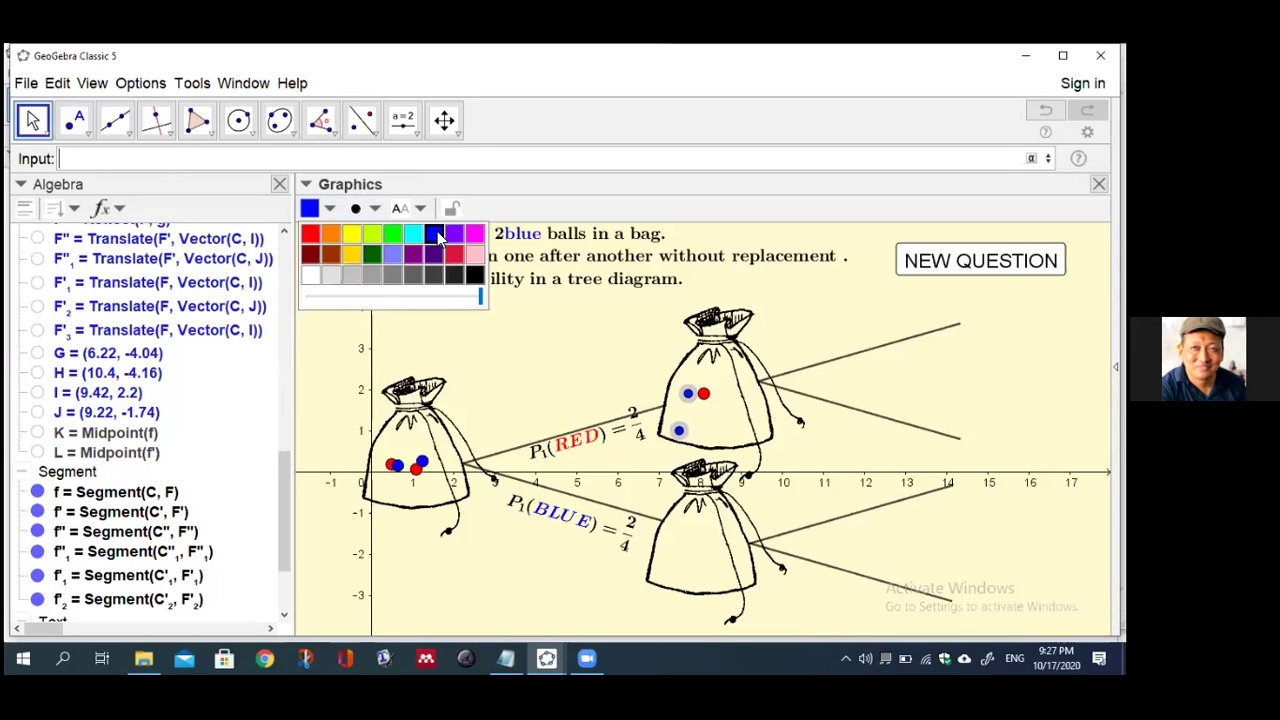
{"action": "left_click", "coordinate": [371, 208]}
{"action": "left_click_drag", "start_coordinate": [416, 279], "coordinate": [450, 281]}
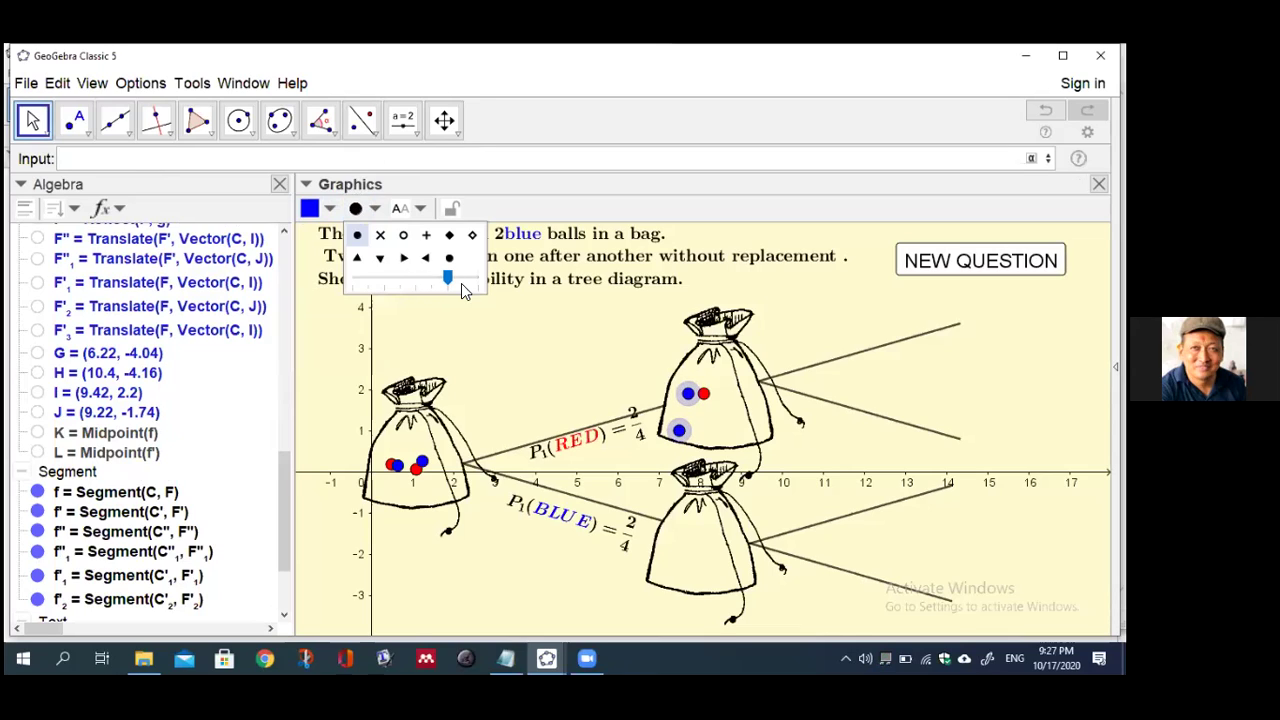
{"action": "key", "text": "Escape"}
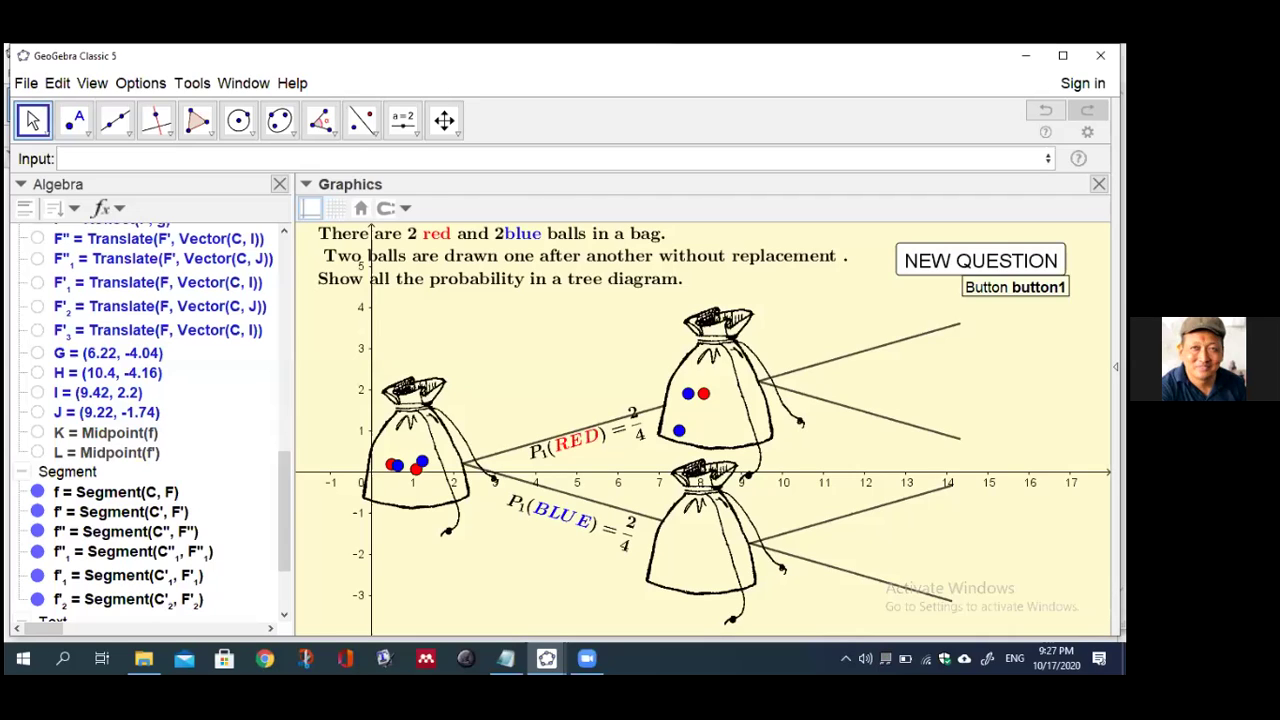
Generate a new question and start defining x5 as a Sample with list, size and with-replacement arguments
{"action": "left_click", "coordinate": [965, 260]}
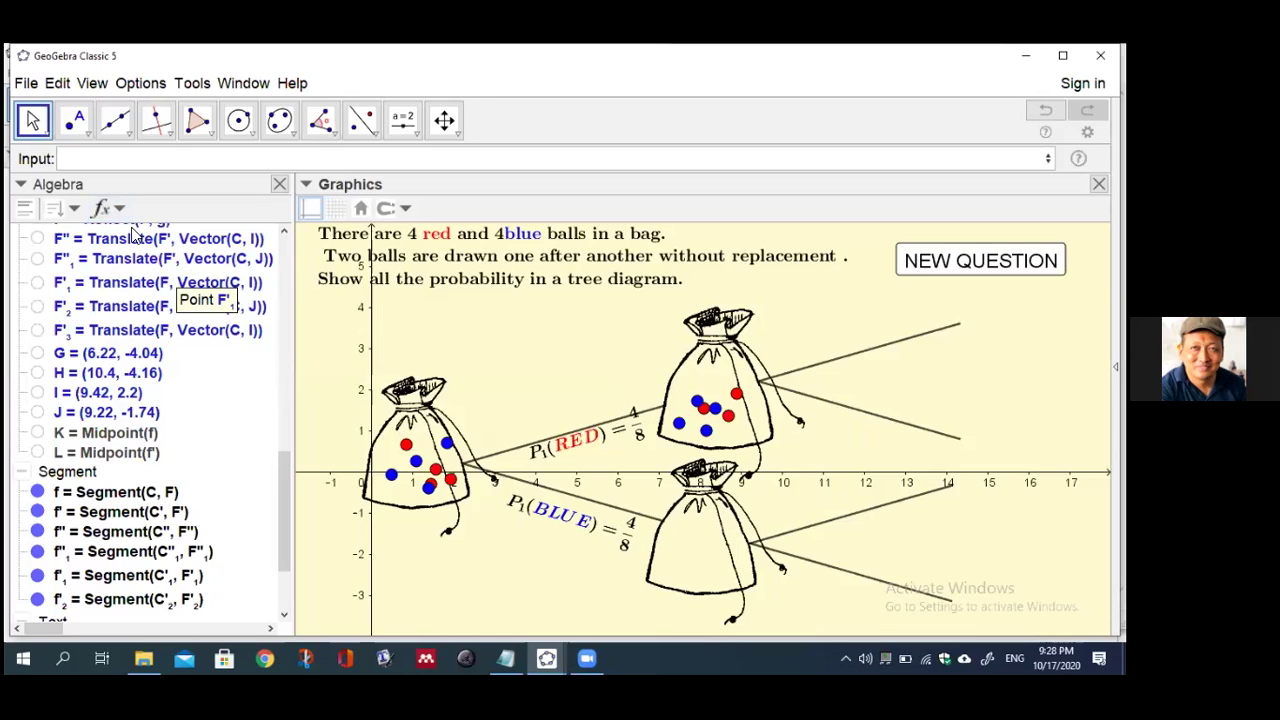
{"action": "left_click", "coordinate": [78, 160]}
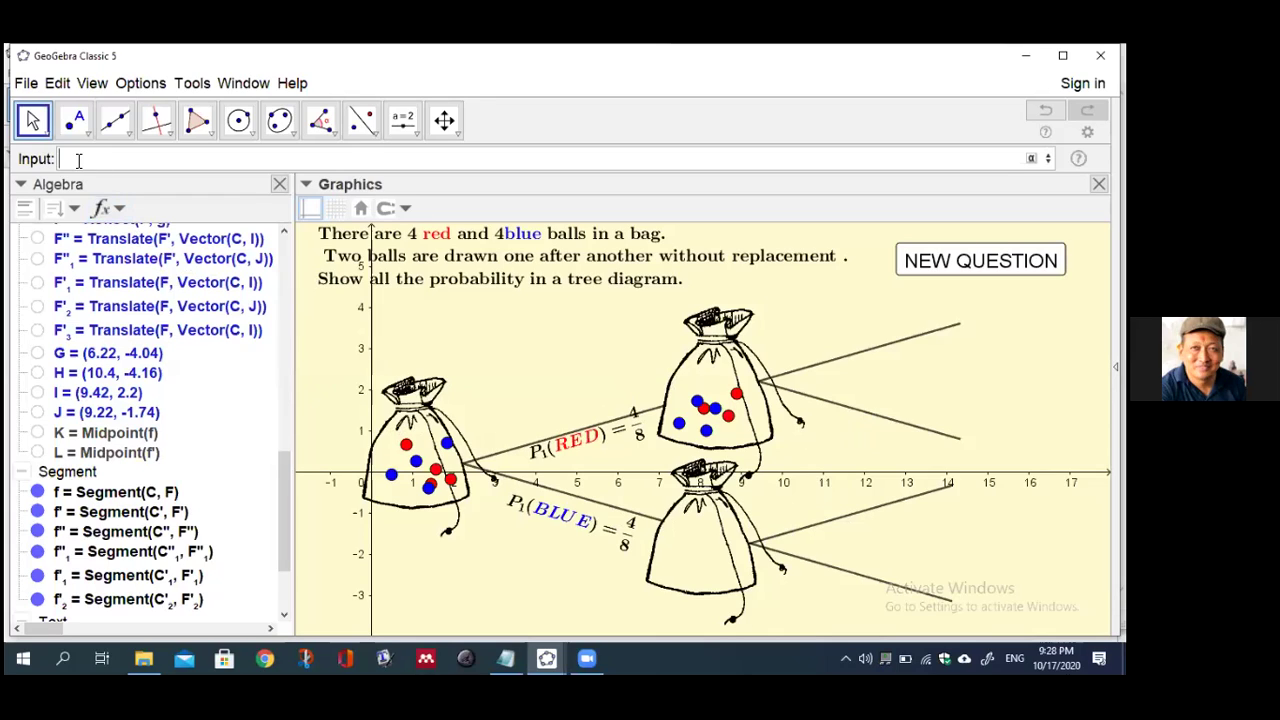
{"action": "type", "text": "x5="}
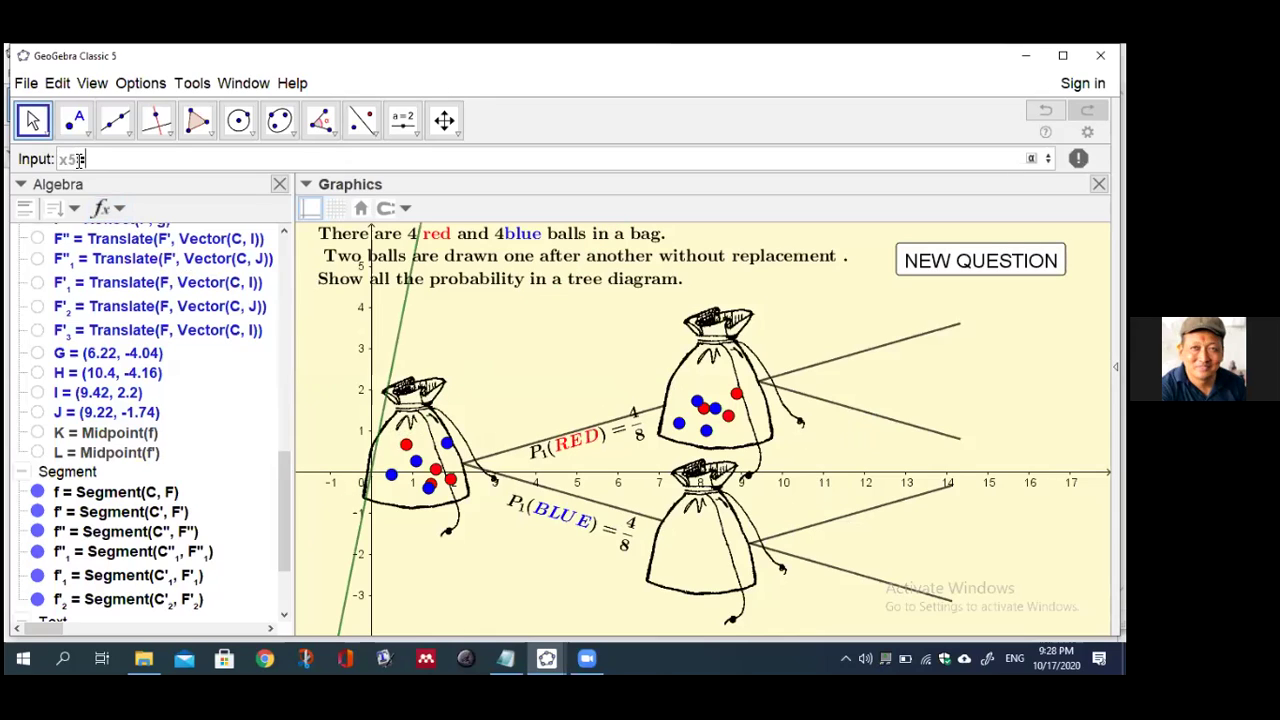
{"action": "type", "text": "se"}
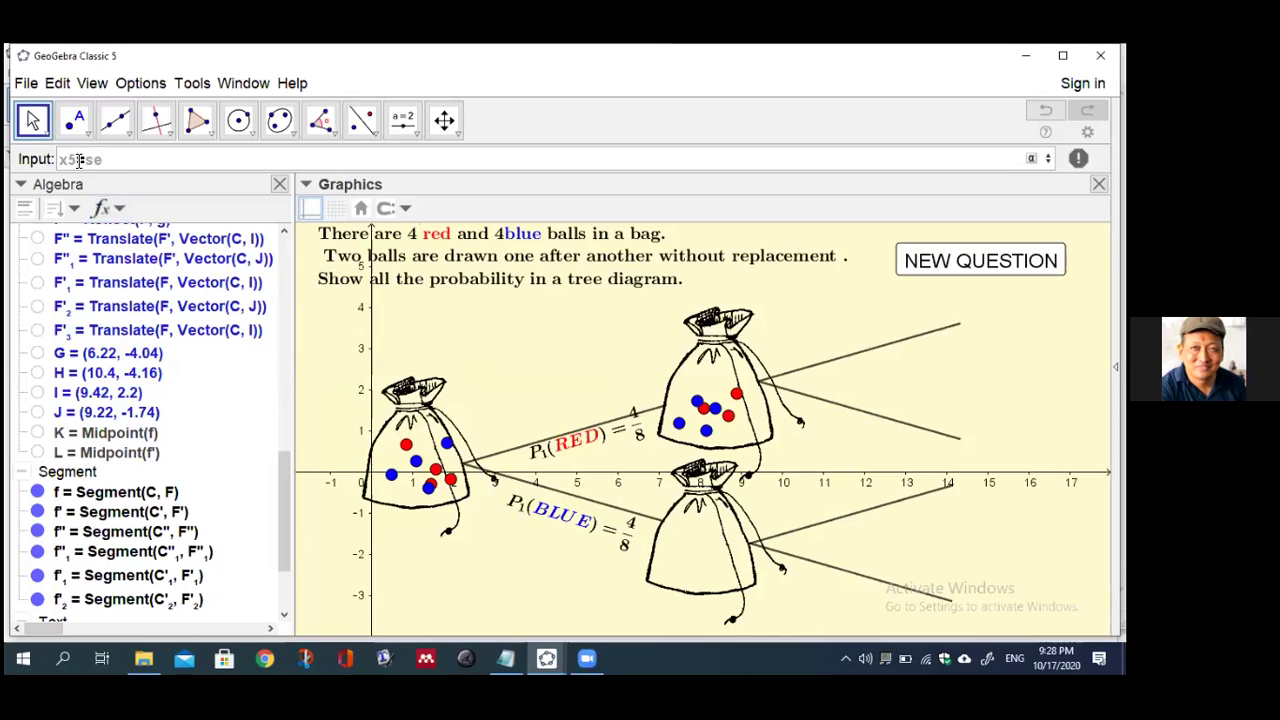
{"action": "key", "text": "BackSpace"}
{"action": "type", "text": "am"}
{"action": "key", "text": "Down"}
{"action": "key", "text": "Return"}
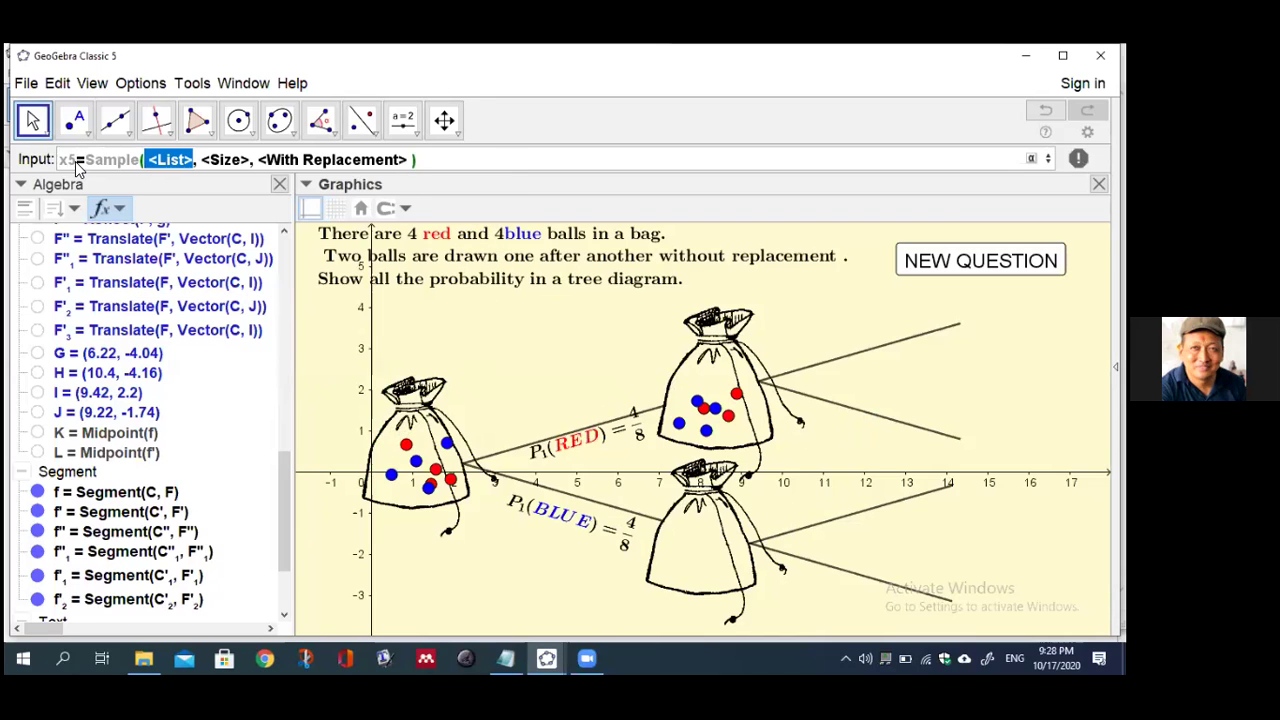
Use a five-argument Sequence as the list in x5's Sample, with expression i+1 and variable i
{"action": "type", "text": "seq"}
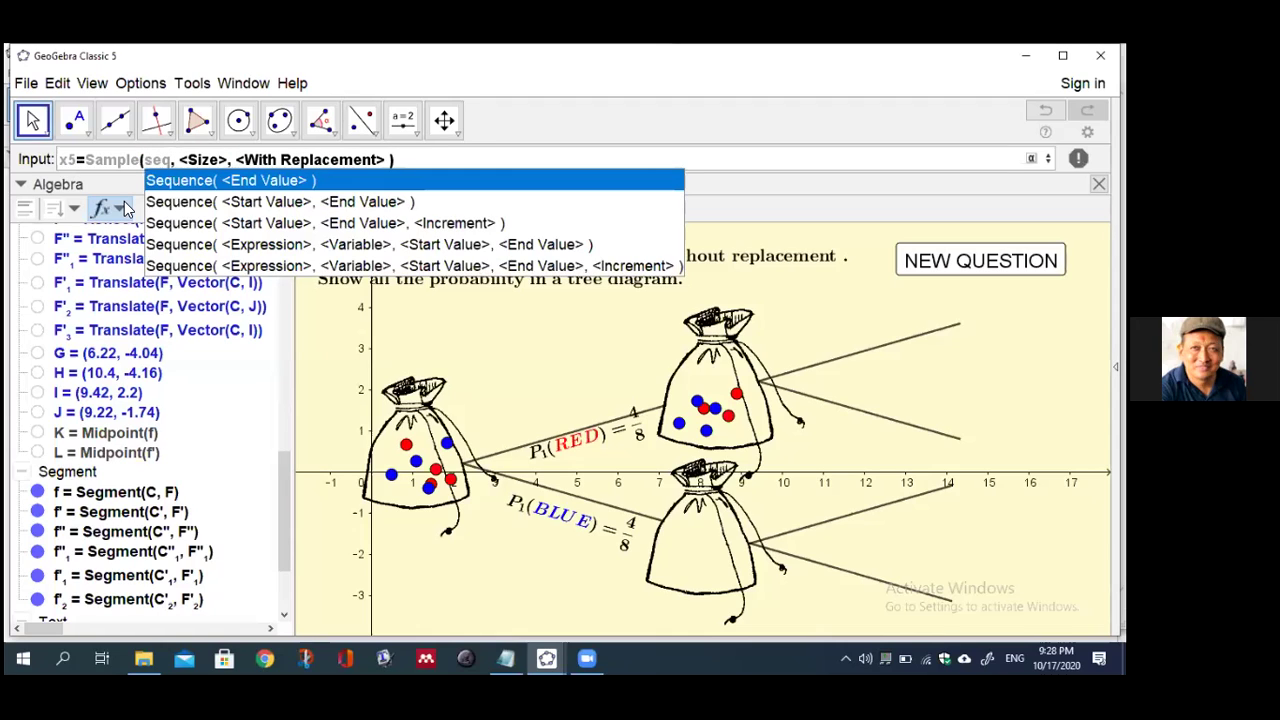
{"action": "left_click", "coordinate": [180, 264]}
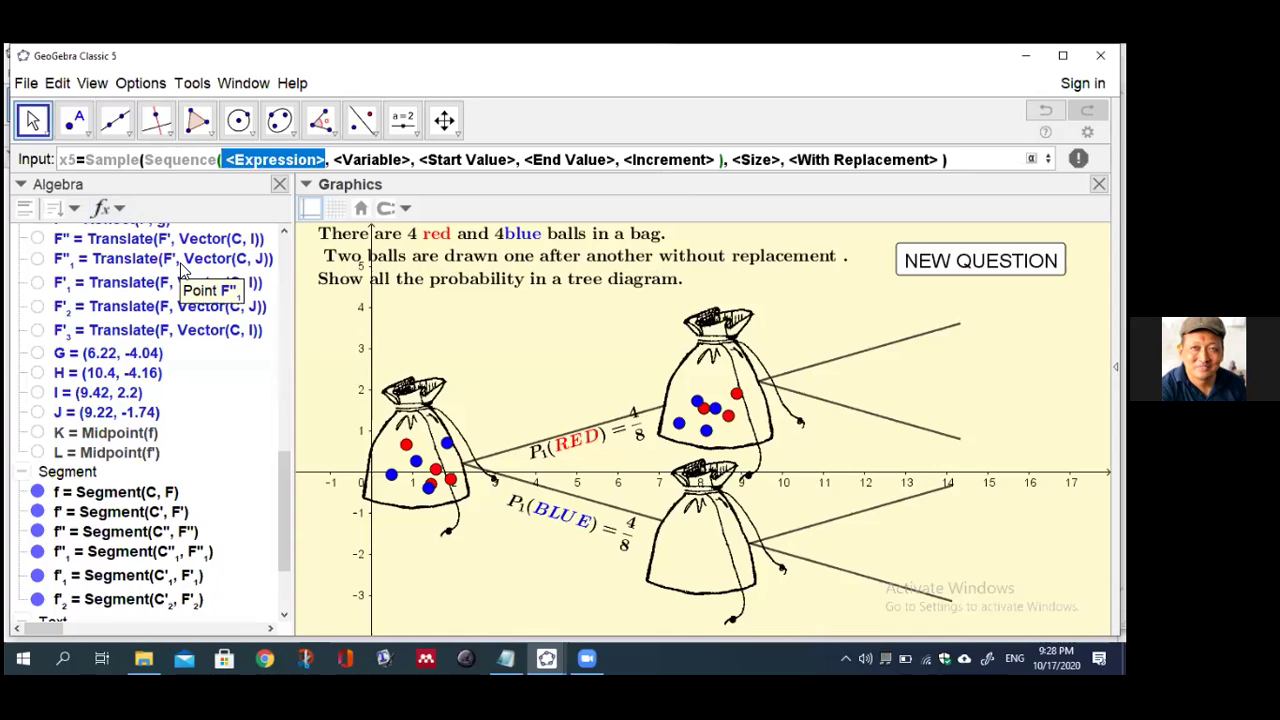
{"action": "type", "text": "i+1"}
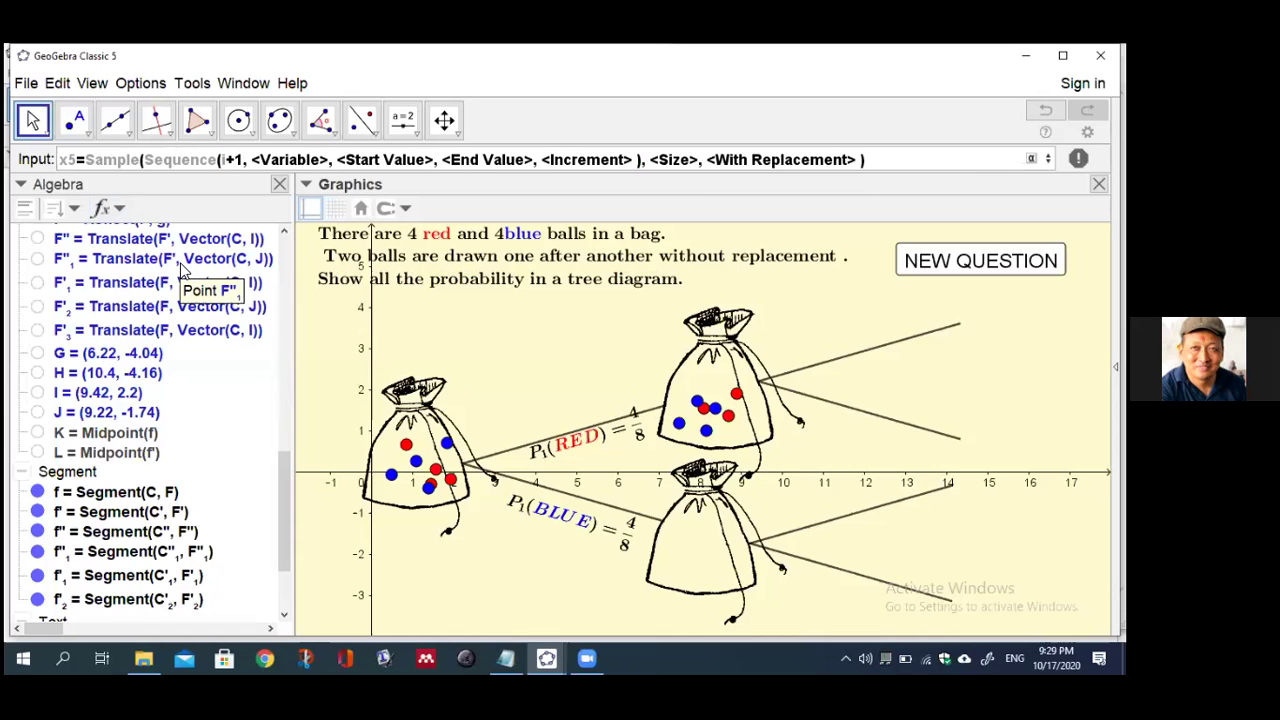
{"action": "key", "text": "Tab"}
{"action": "type", "text": "i"}
{"action": "key", "text": "Tab"}
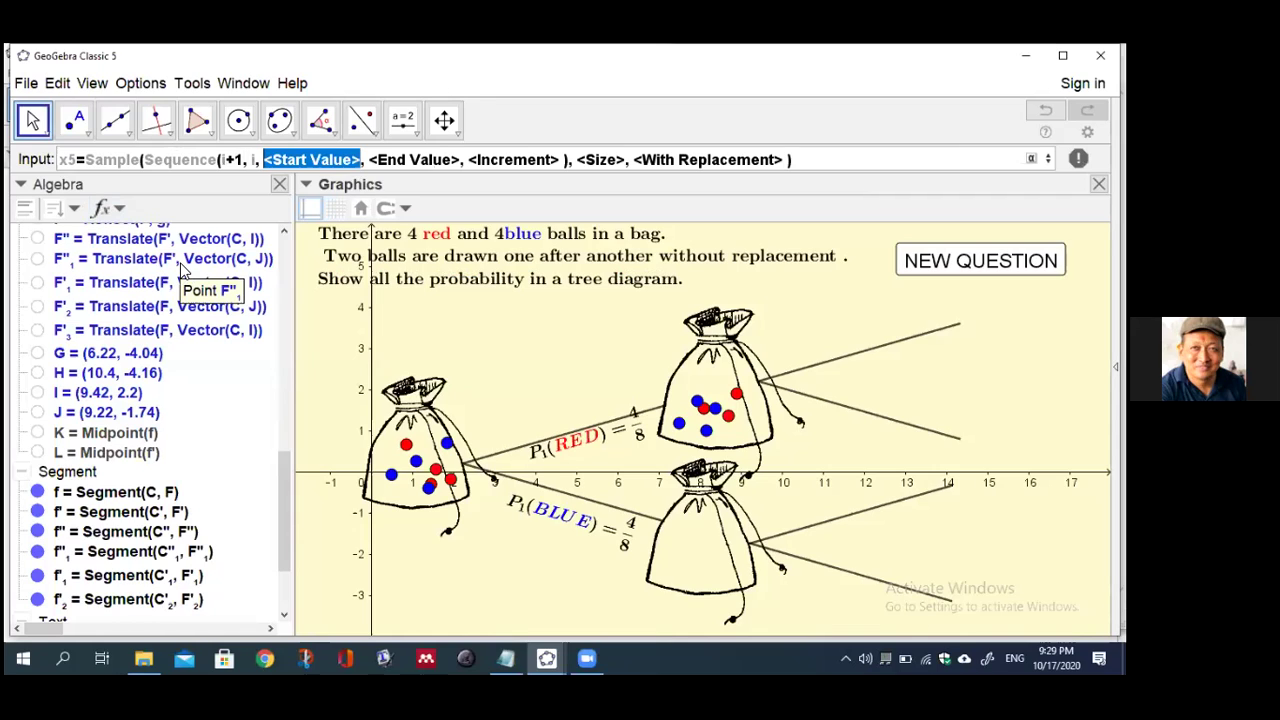
Set x5's Sequence to start value 6.5, end value 8 and increment 0.15
{"action": "type", "text": "6.5"}
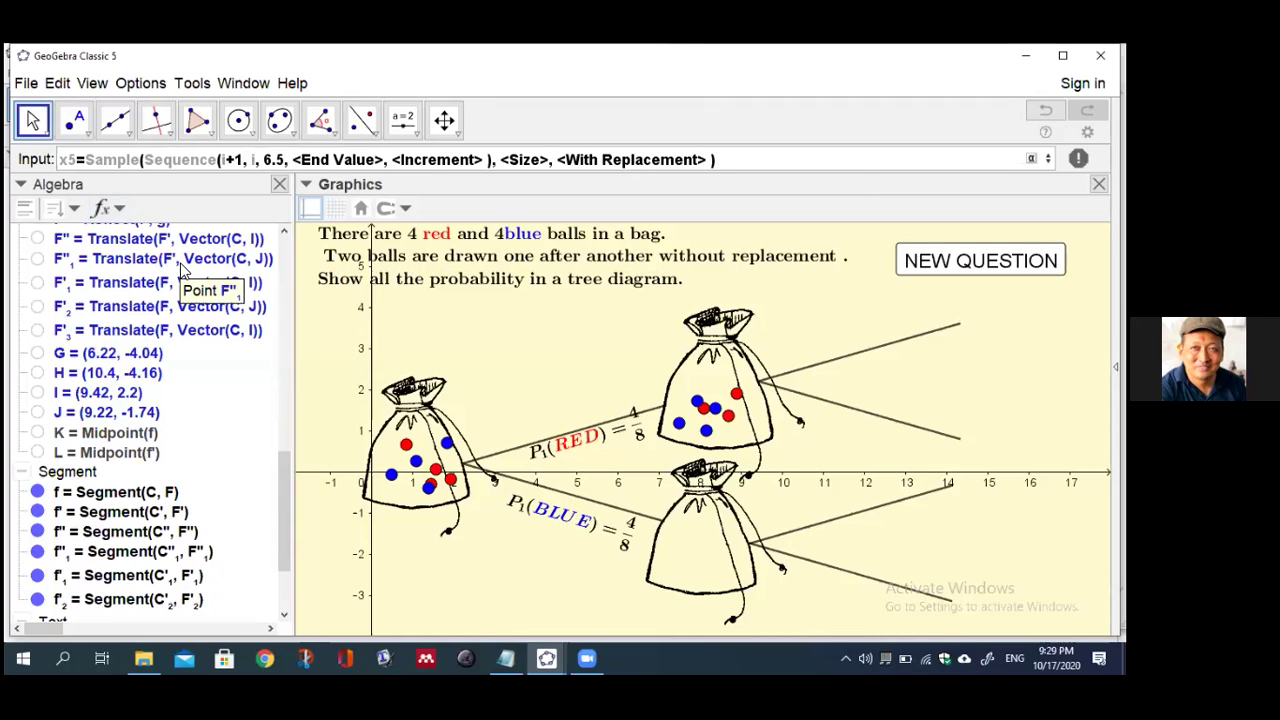
{"action": "key", "text": "Tab"}
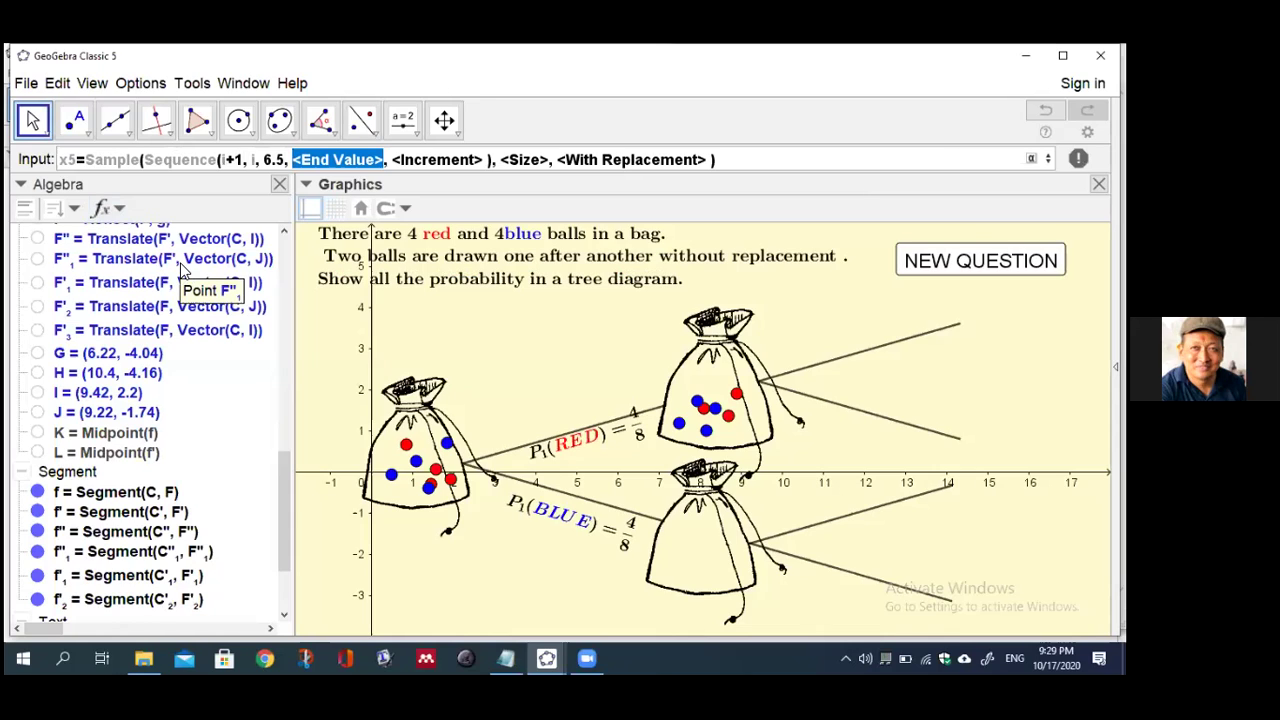
{"action": "type", "text": "8"}
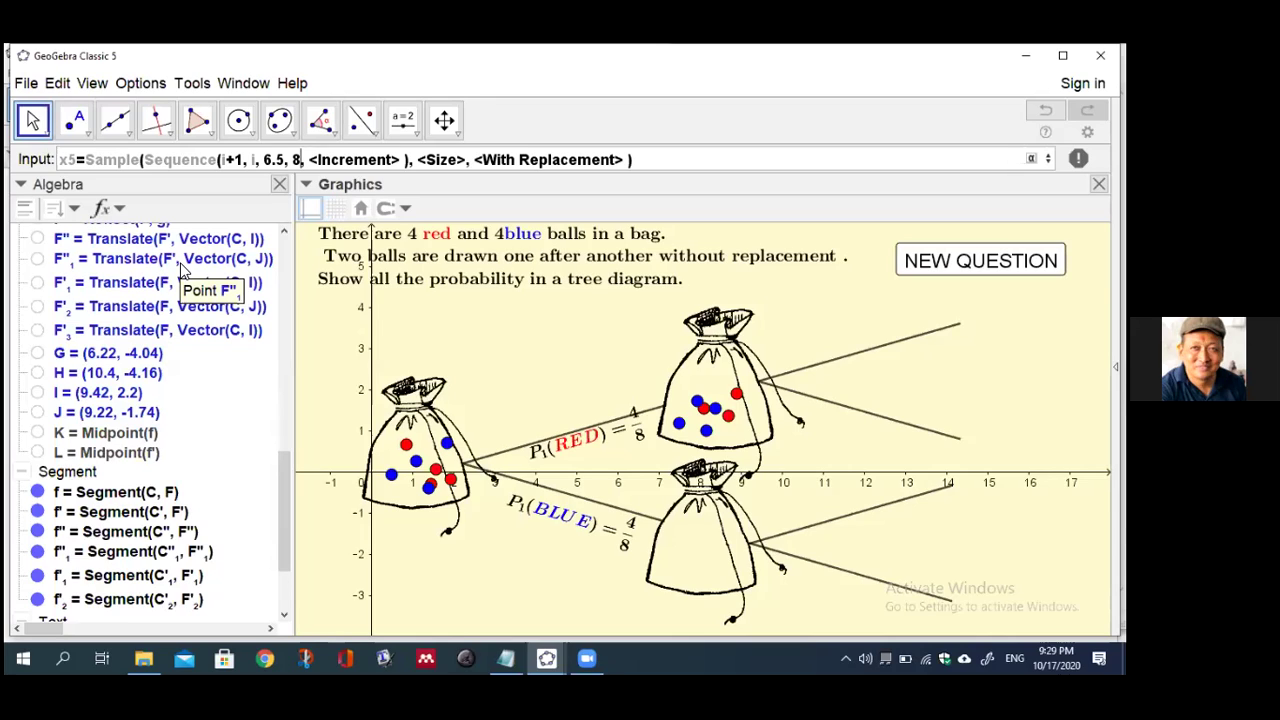
{"action": "key", "text": "Tab"}
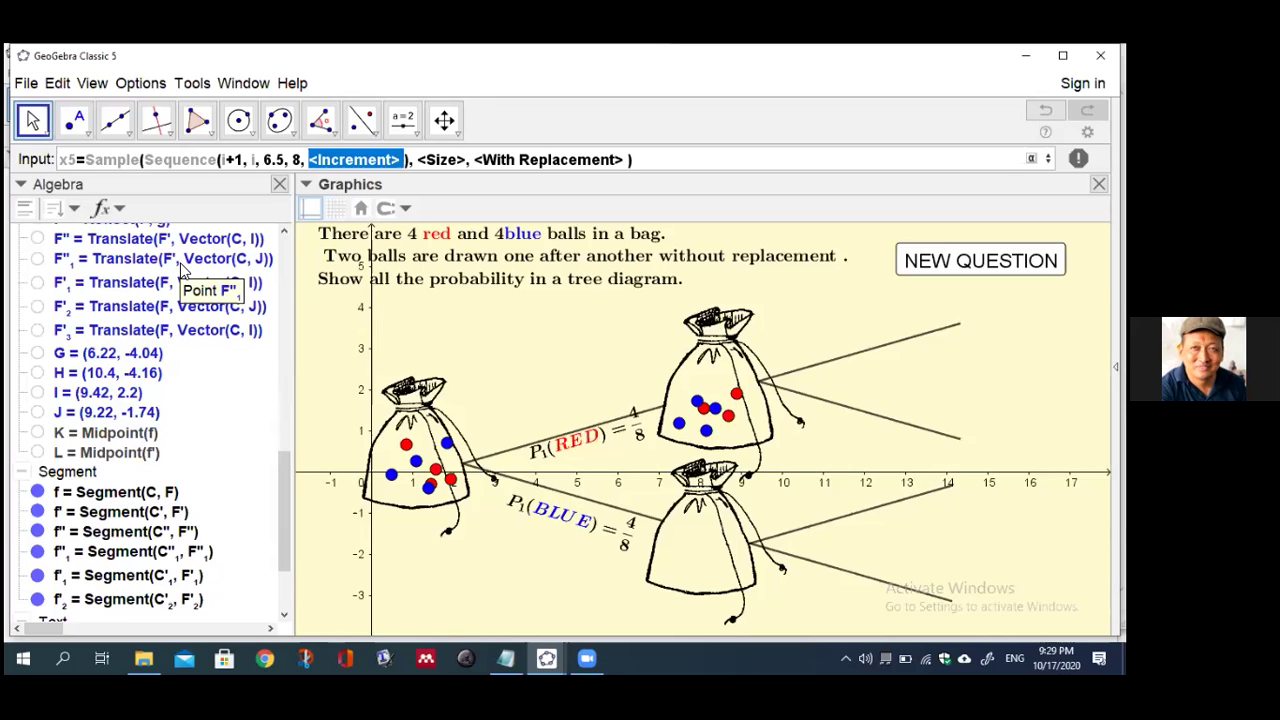
{"action": "type", "text": "0."}
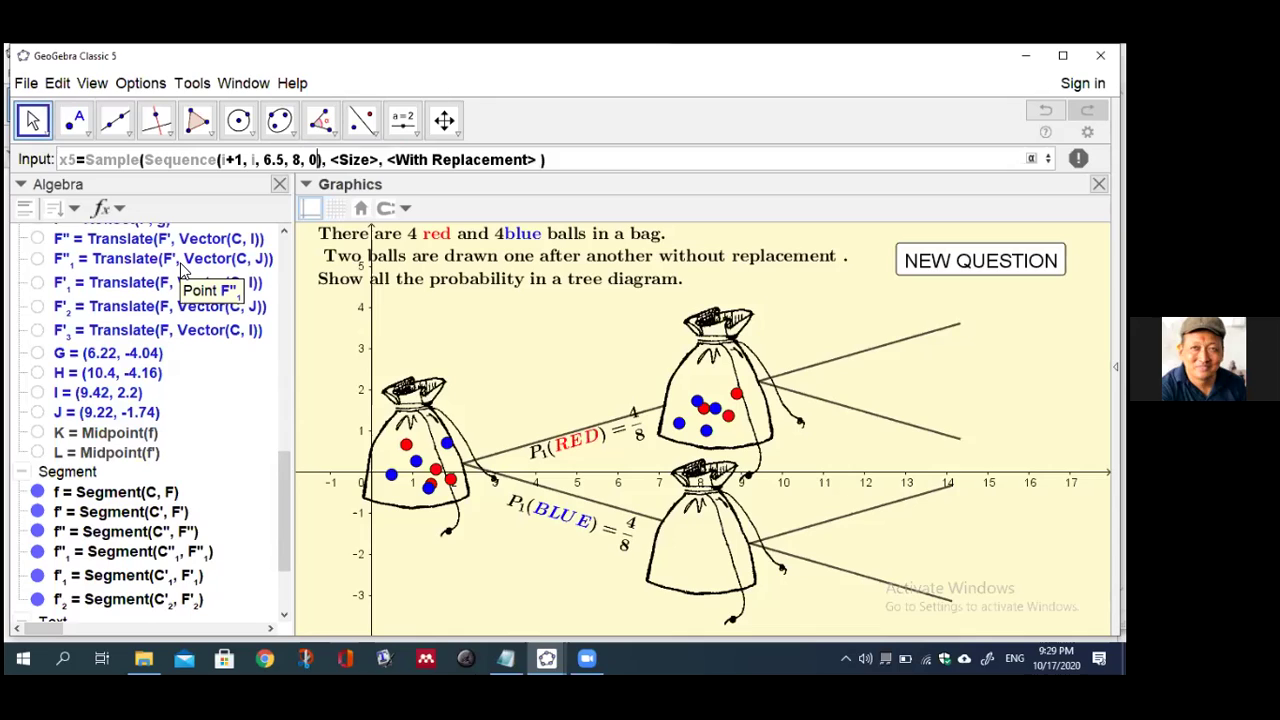
{"action": "type", "text": "15"}
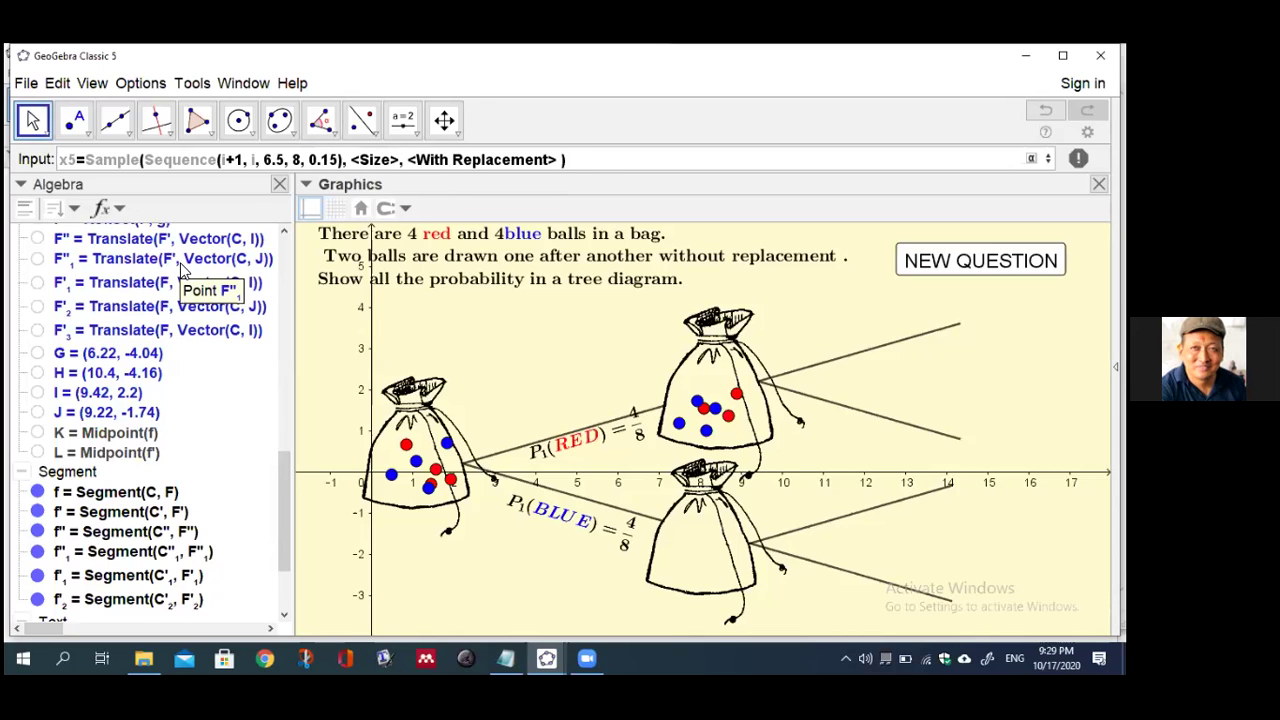
Complete x5's Sample with size red and replacement false, and create the list
{"action": "key", "text": "Tab"}
{"action": "type", "text": "red"}
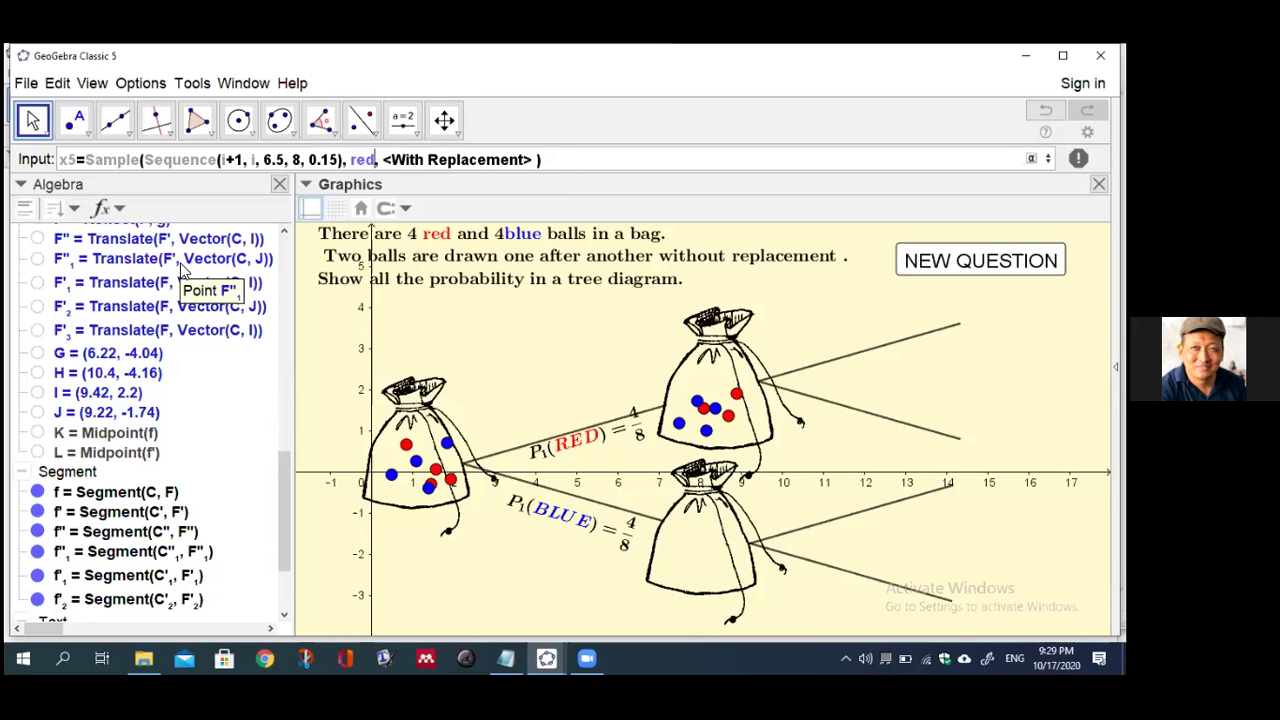
{"action": "key", "text": "Tab"}
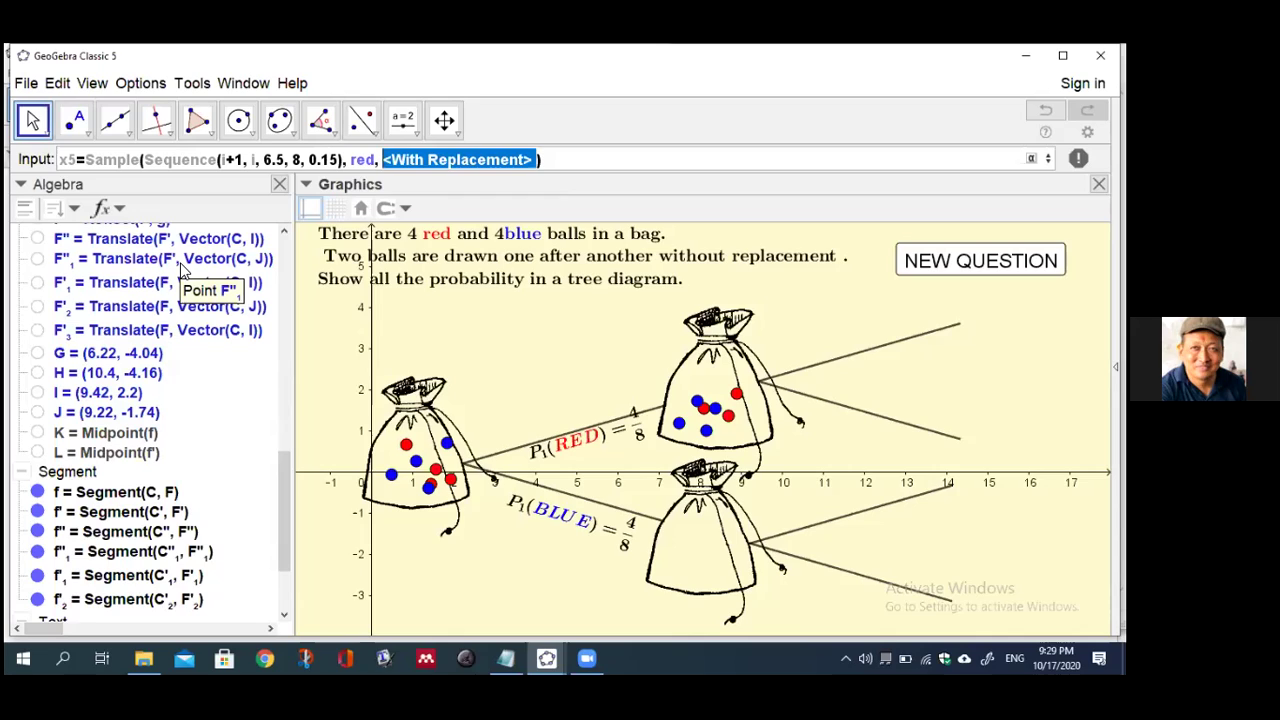
{"action": "type", "text": "false"}
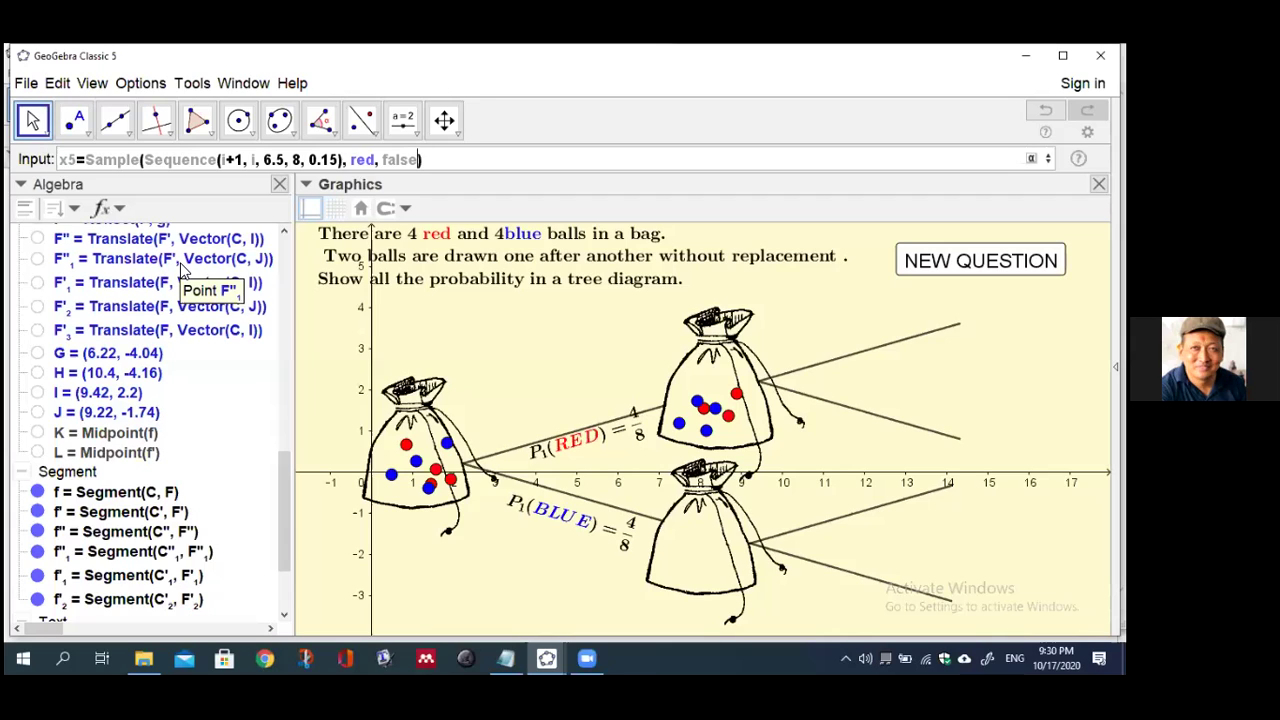
{"action": "key", "text": "Return"}
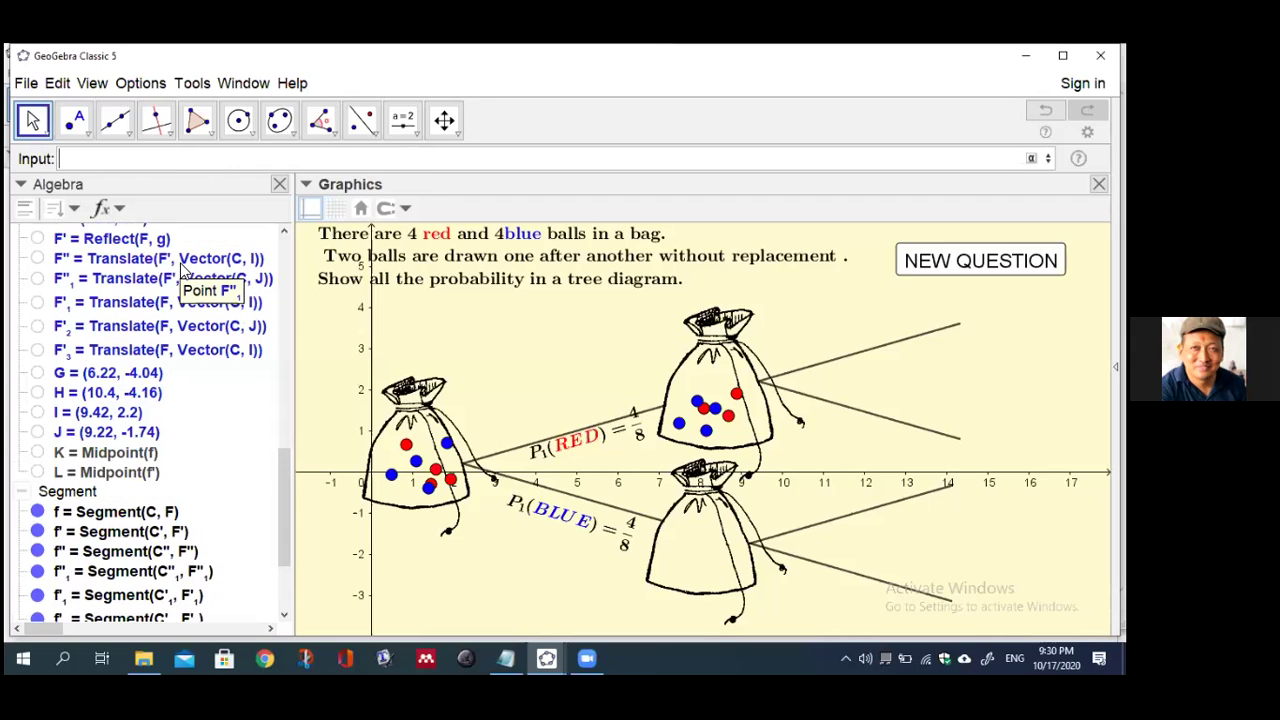
Start defining y5 as a three-argument Sample of a five-argument Sequence with expression i+1 and variable i
{"action": "type", "text": "y5=sam"}
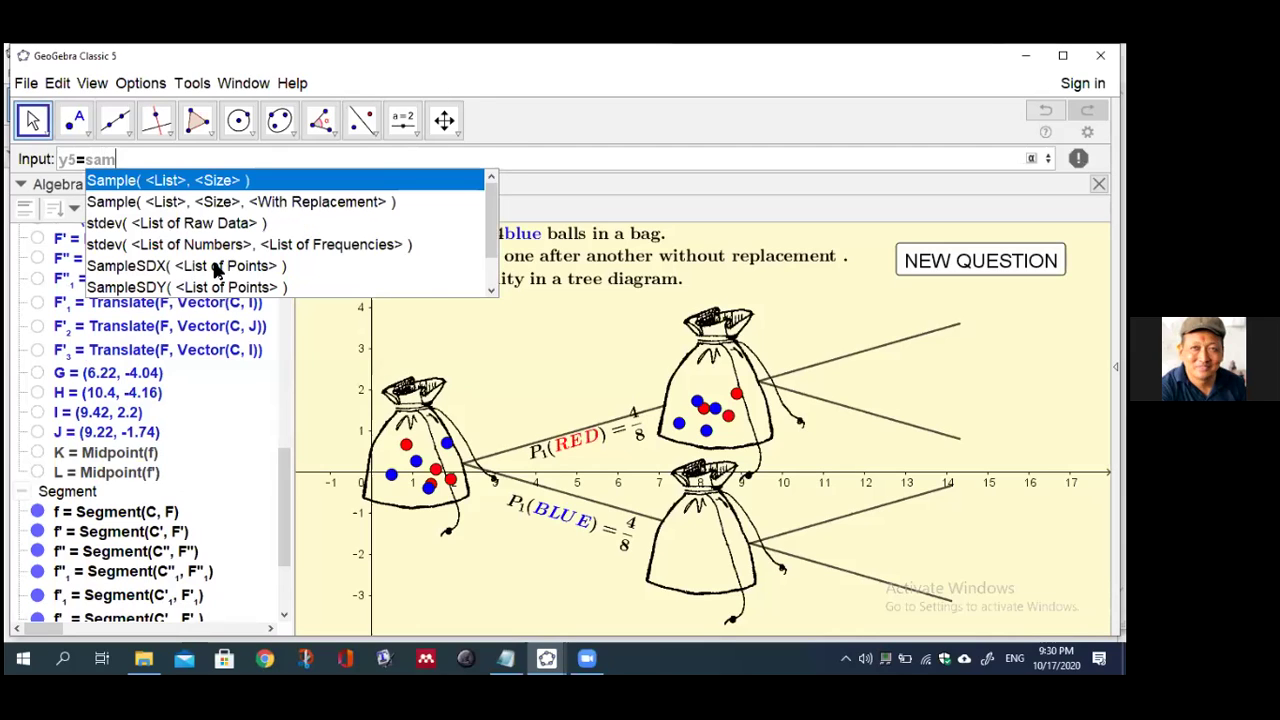
{"action": "left_click", "coordinate": [223, 202]}
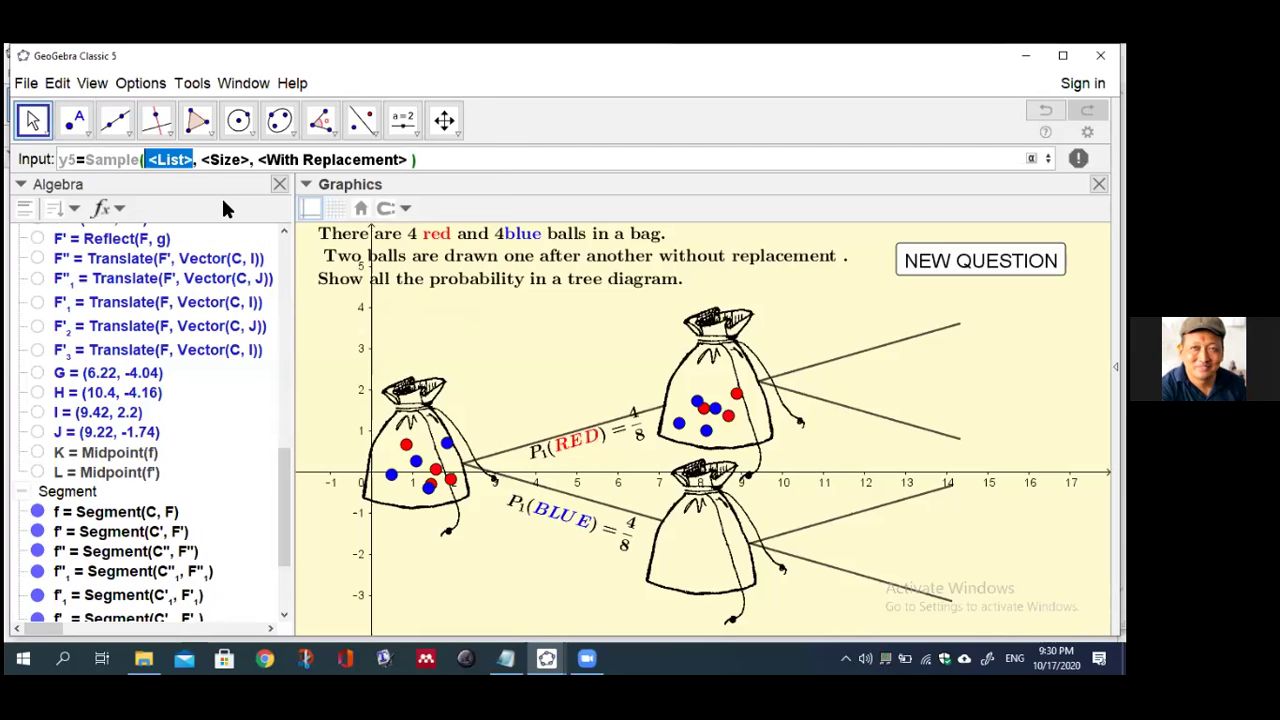
{"action": "type", "text": "seq"}
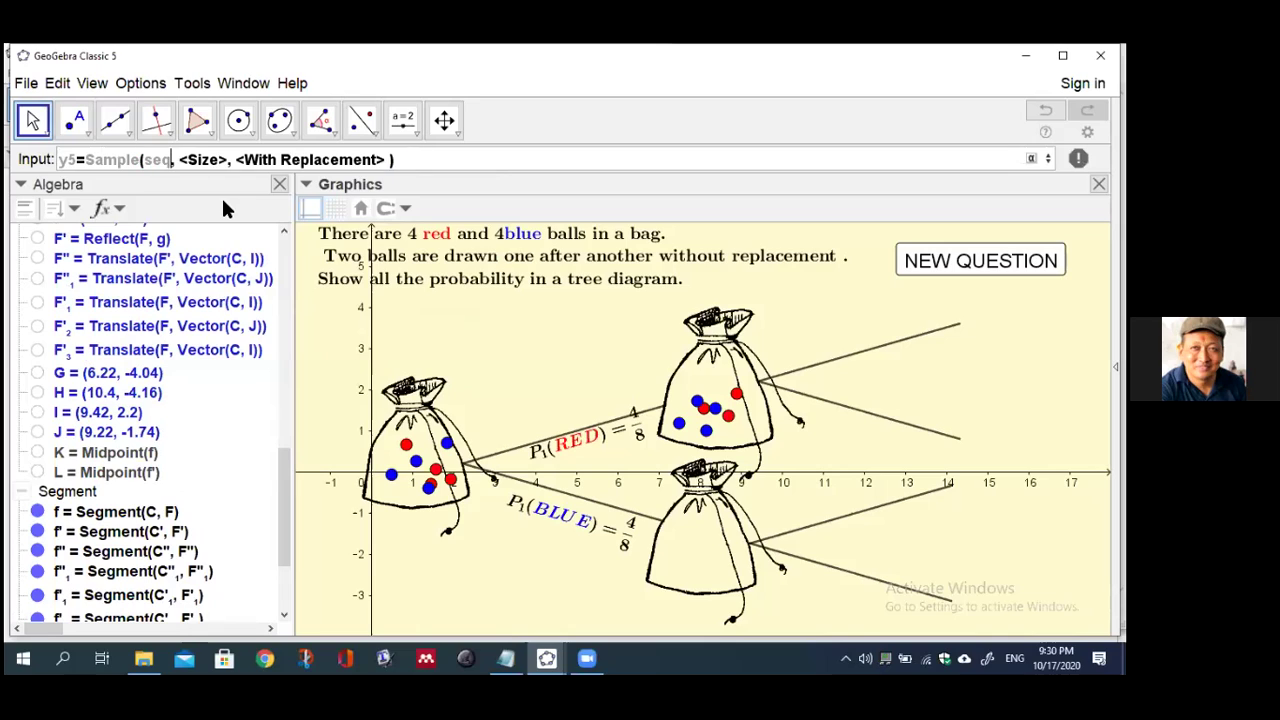
{"action": "left_click", "coordinate": [253, 274]}
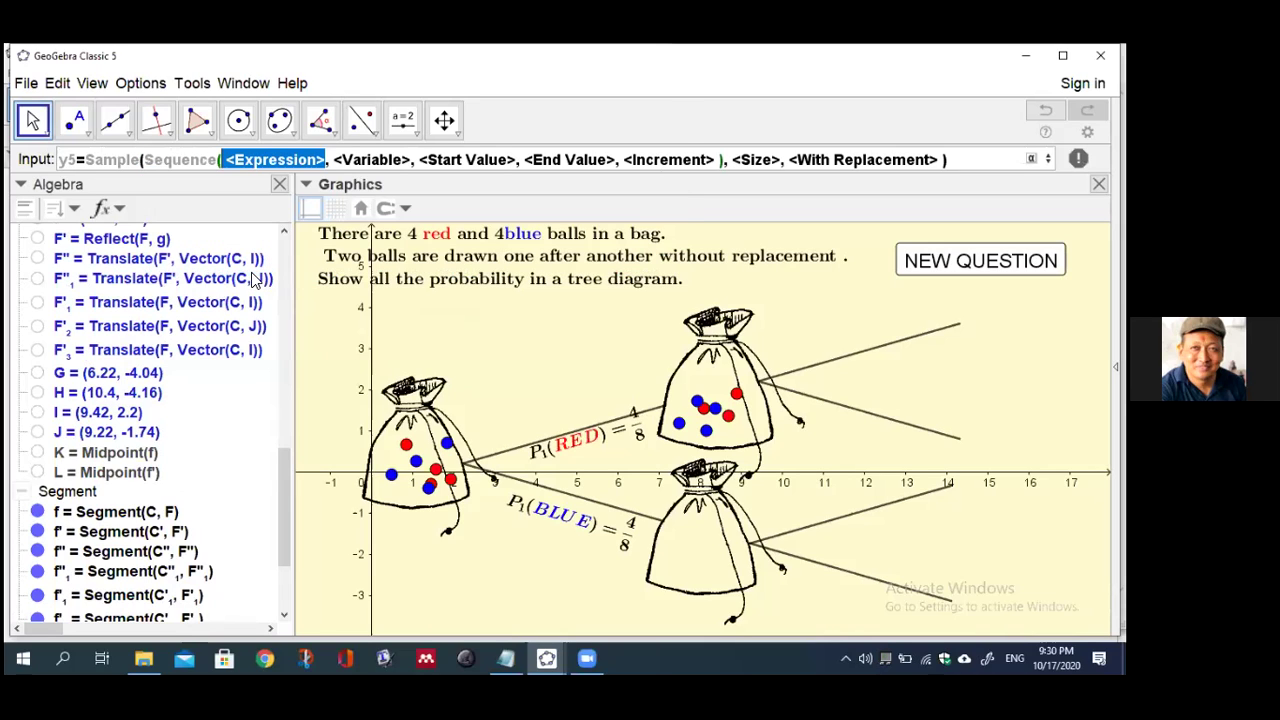
{"action": "type", "text": "i+1"}
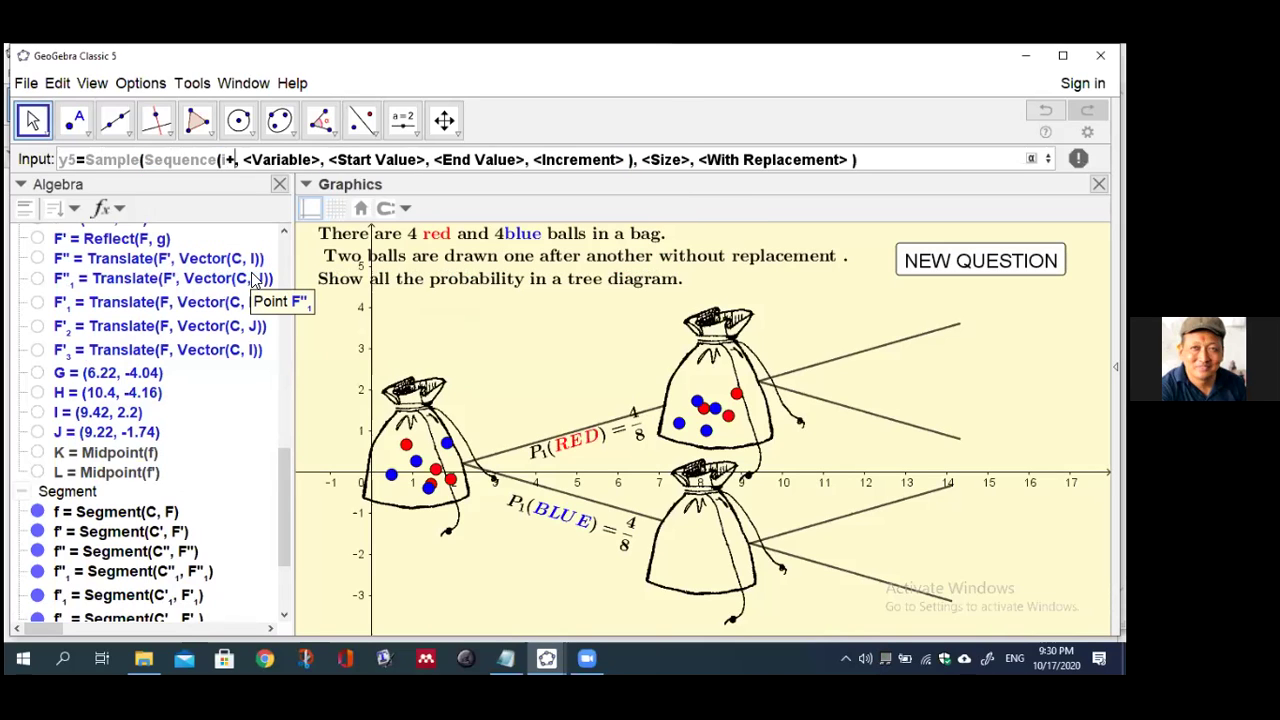
{"action": "key", "text": "Tab"}
{"action": "type", "text": "i"}
{"action": "key", "text": "Tab"}
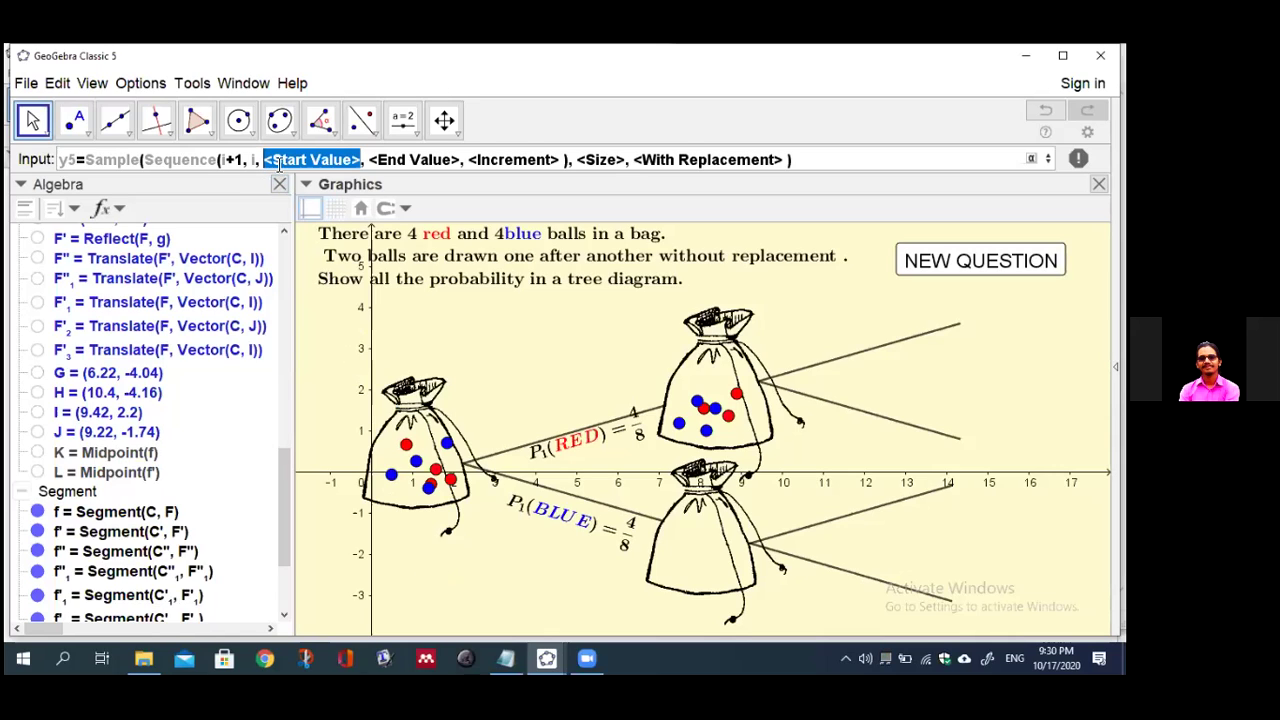
Set the start value of y5's Sequence to -3.3
{"action": "type", "text": "-3"}
{"action": "key", "text": "Tab"}
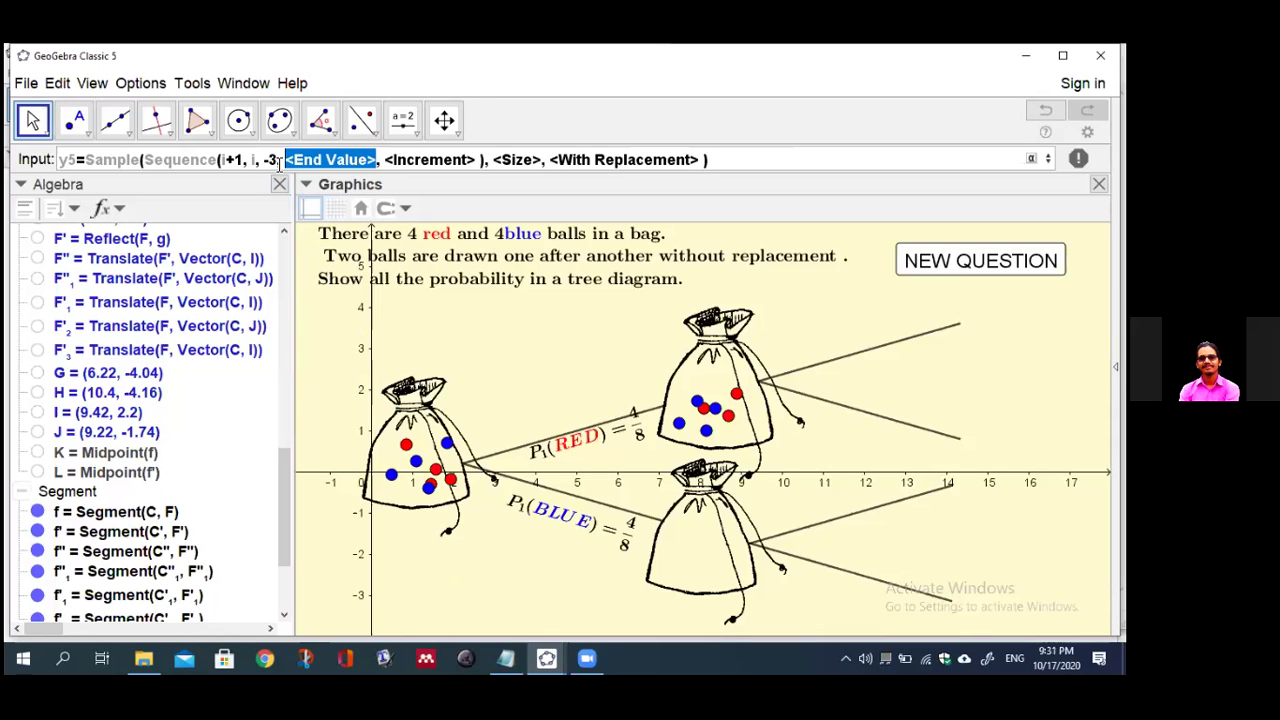
{"action": "left_click", "coordinate": [278, 160]}
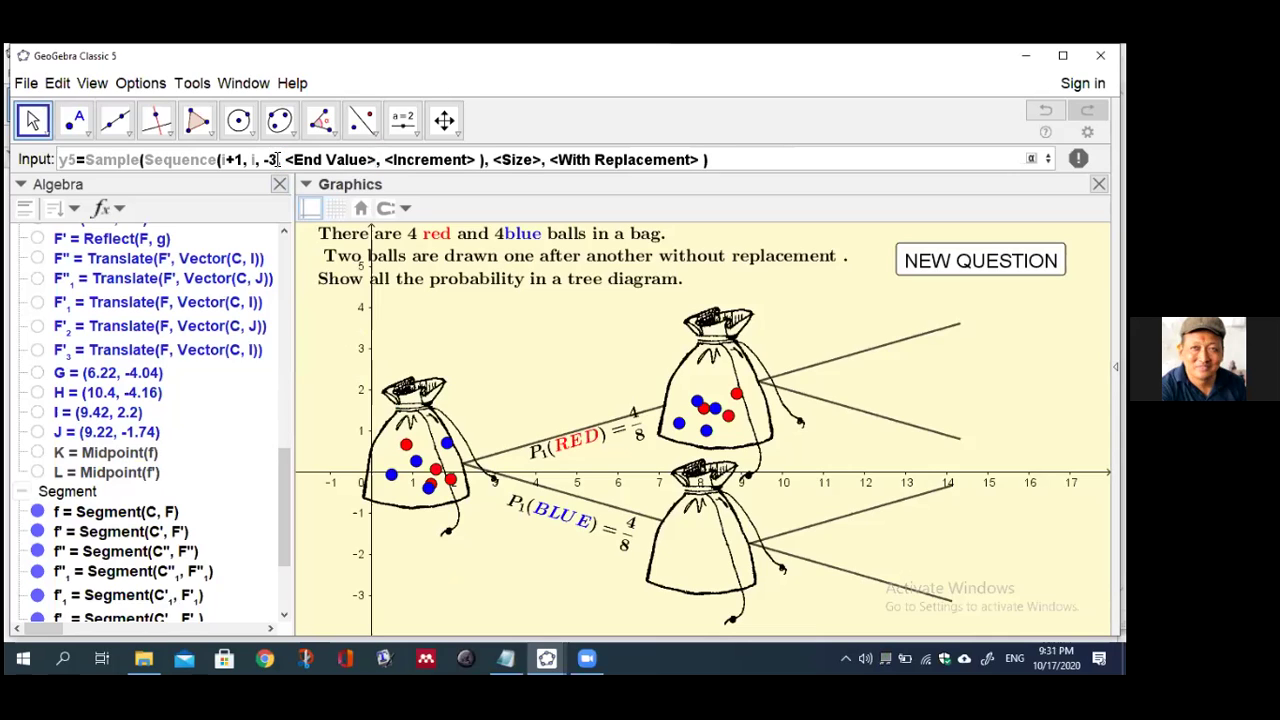
{"action": "type", "text": ","}
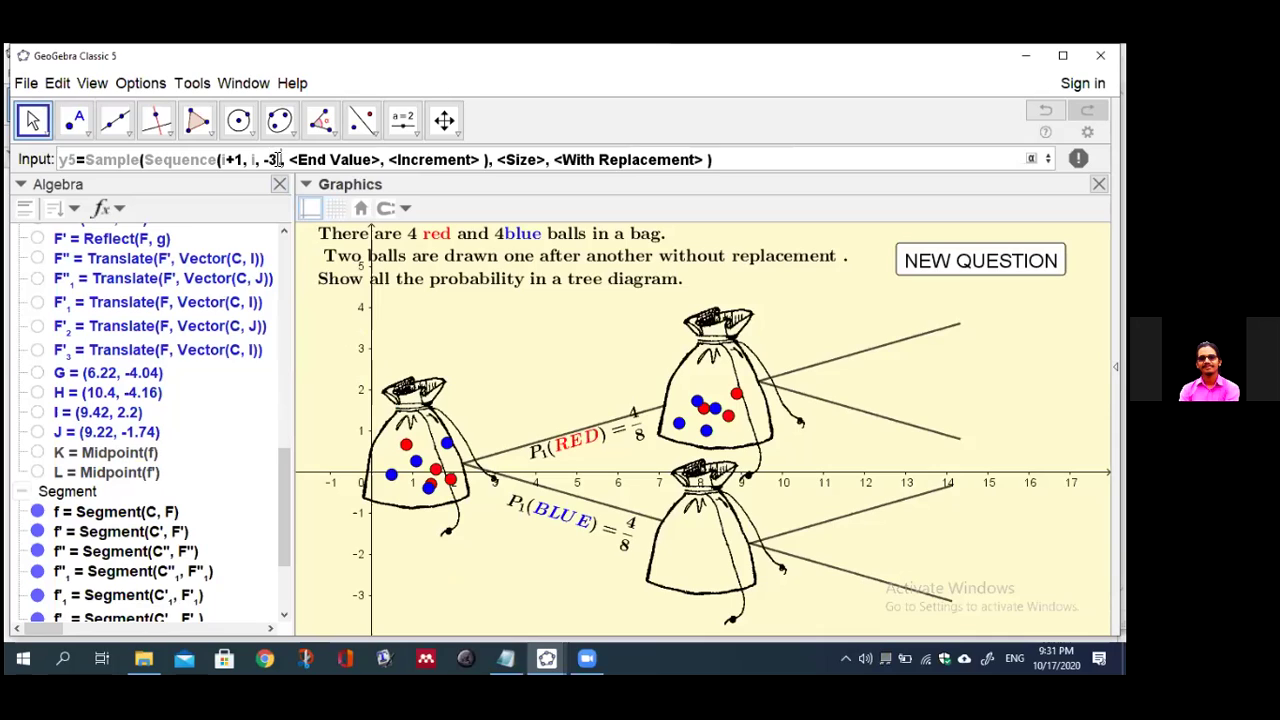
{"action": "type", "text": "3"}
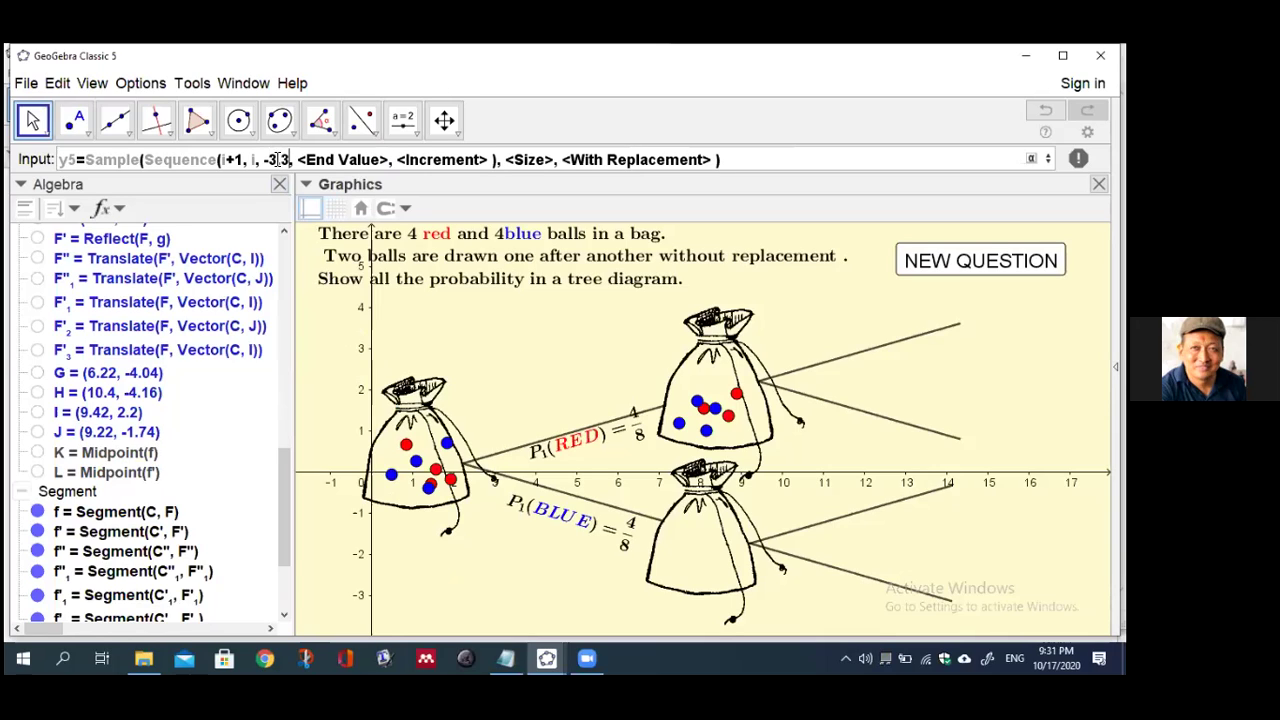
{"action": "left_click", "coordinate": [278, 160]}
{"action": "type", "text": "."}
{"action": "key", "text": "Tab"}
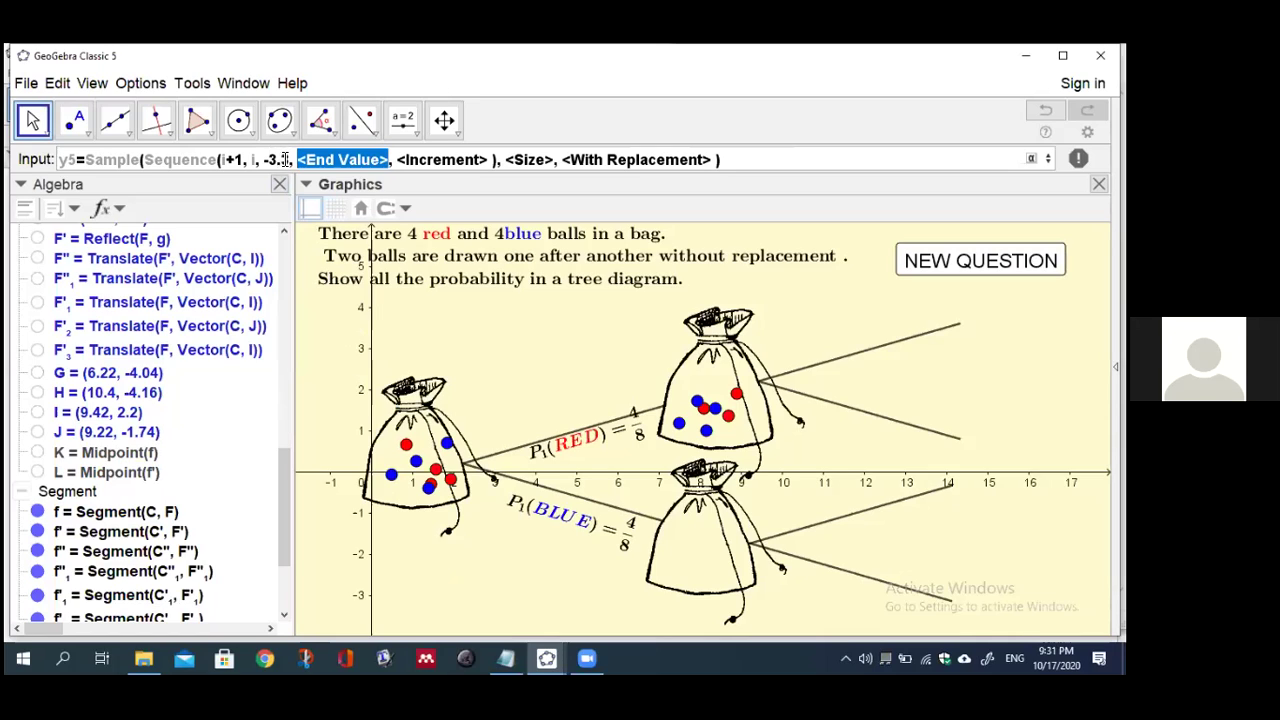
Set the end value of y5's Sequence to -2.5 and its increment to 0.16
{"action": "type", "text": "-2.3"}
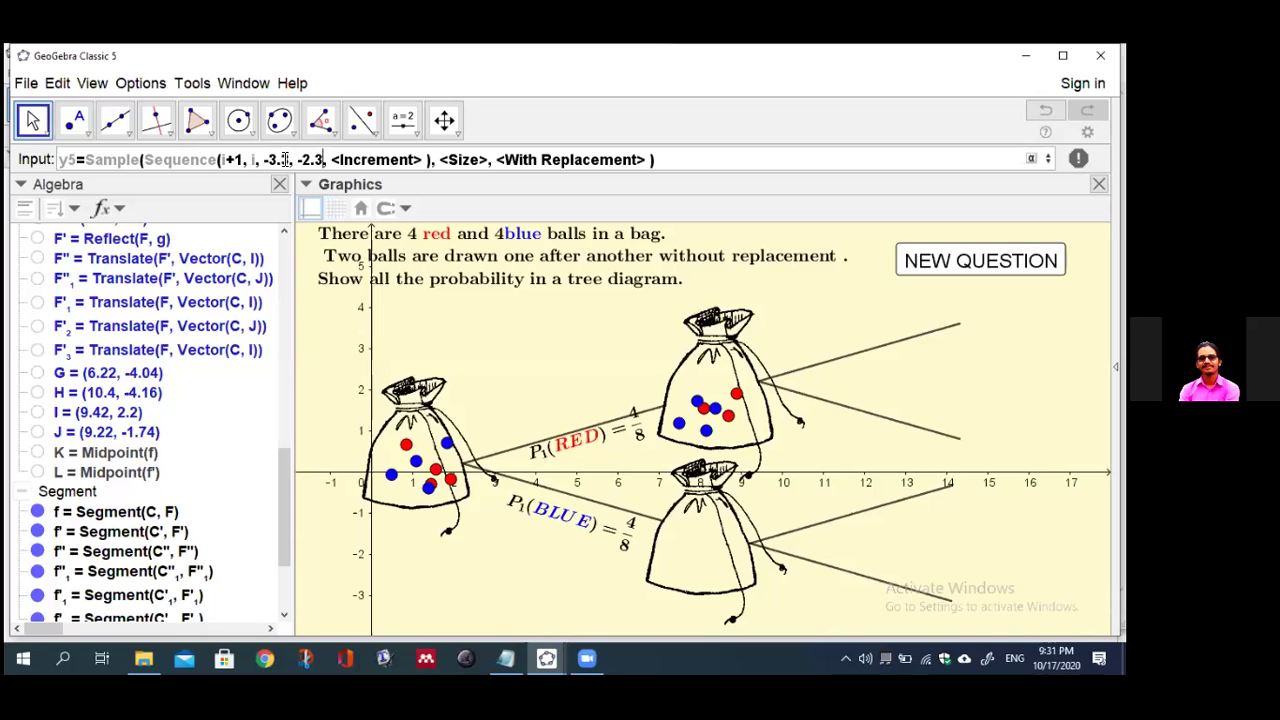
{"action": "key", "text": "BackSpace"}
{"action": "type", "text": "5"}
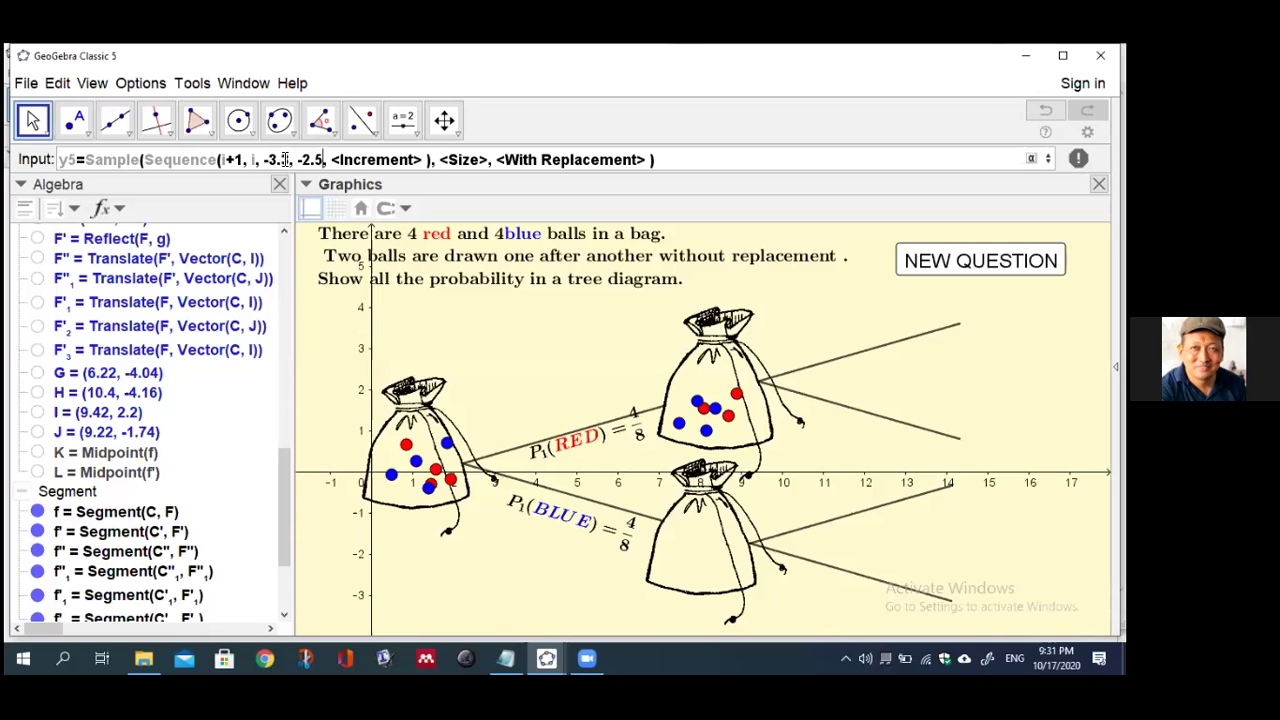
{"action": "key", "text": "Tab"}
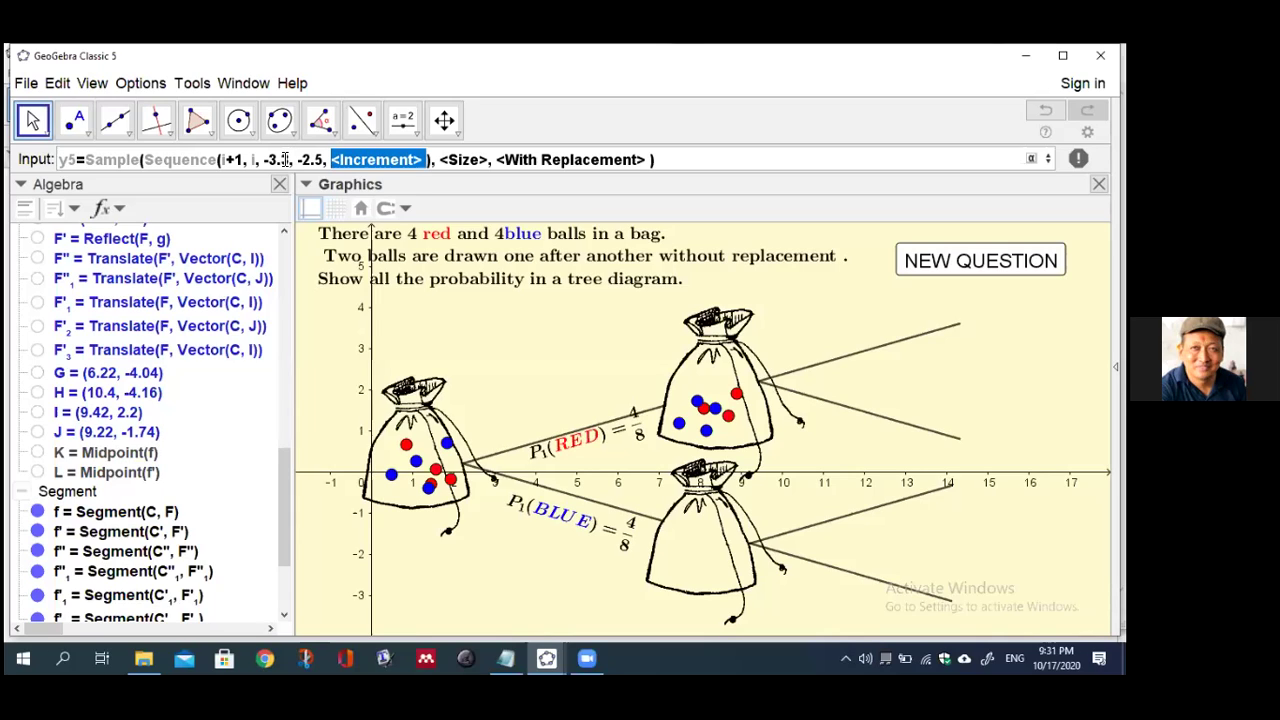
{"action": "type", "text": "0."}
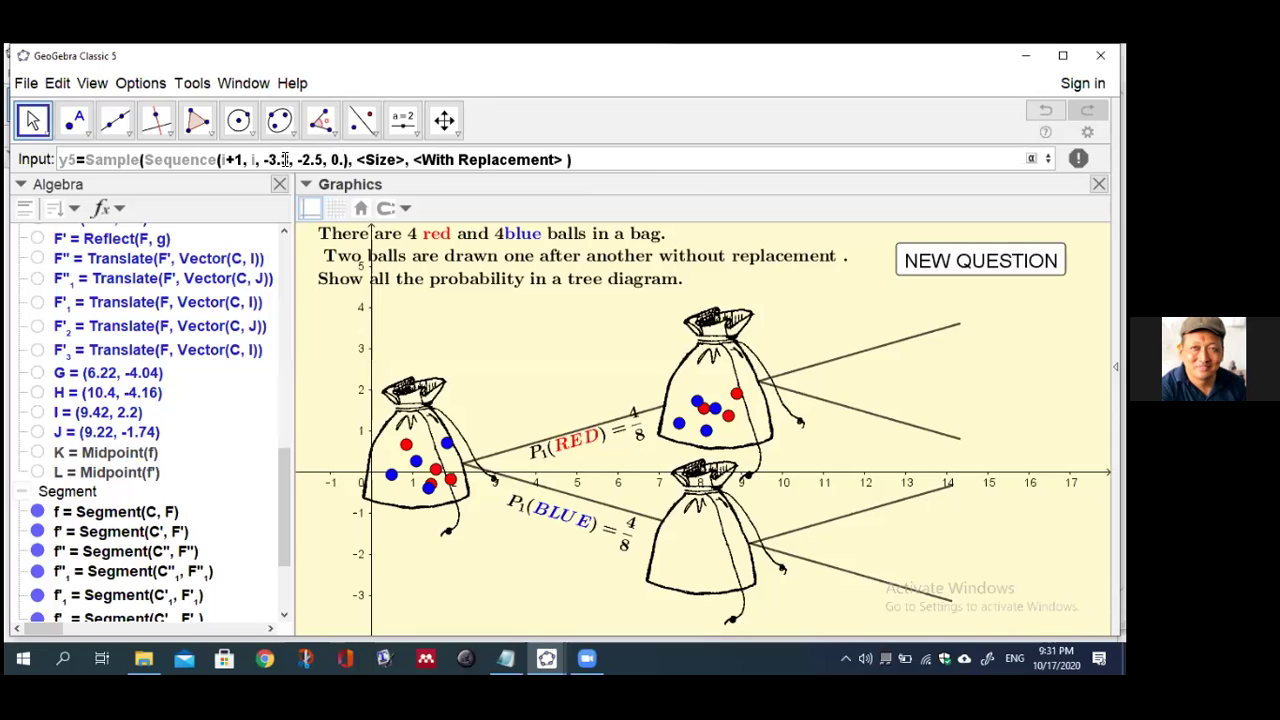
{"action": "type", "text": "16"}
{"action": "key", "text": "Tab"}
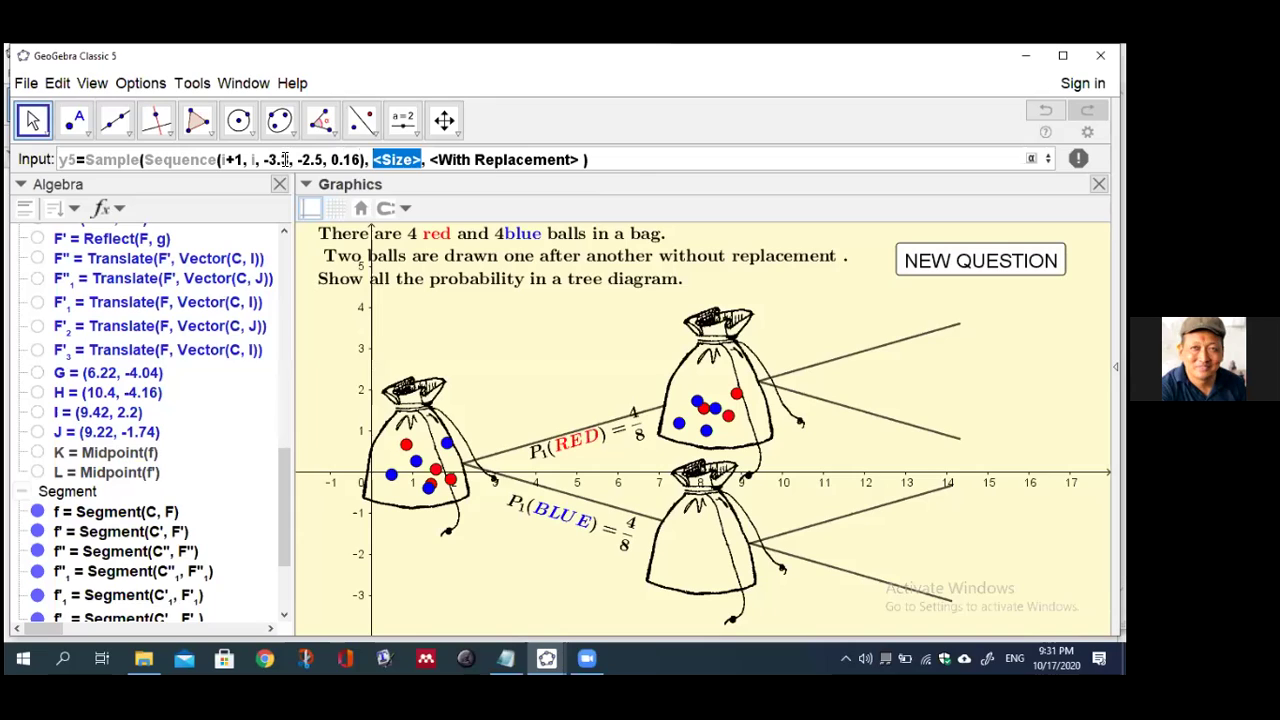
Complete y5's Sample with size red and replacement false, and create the list
{"action": "type", "text": "red"}
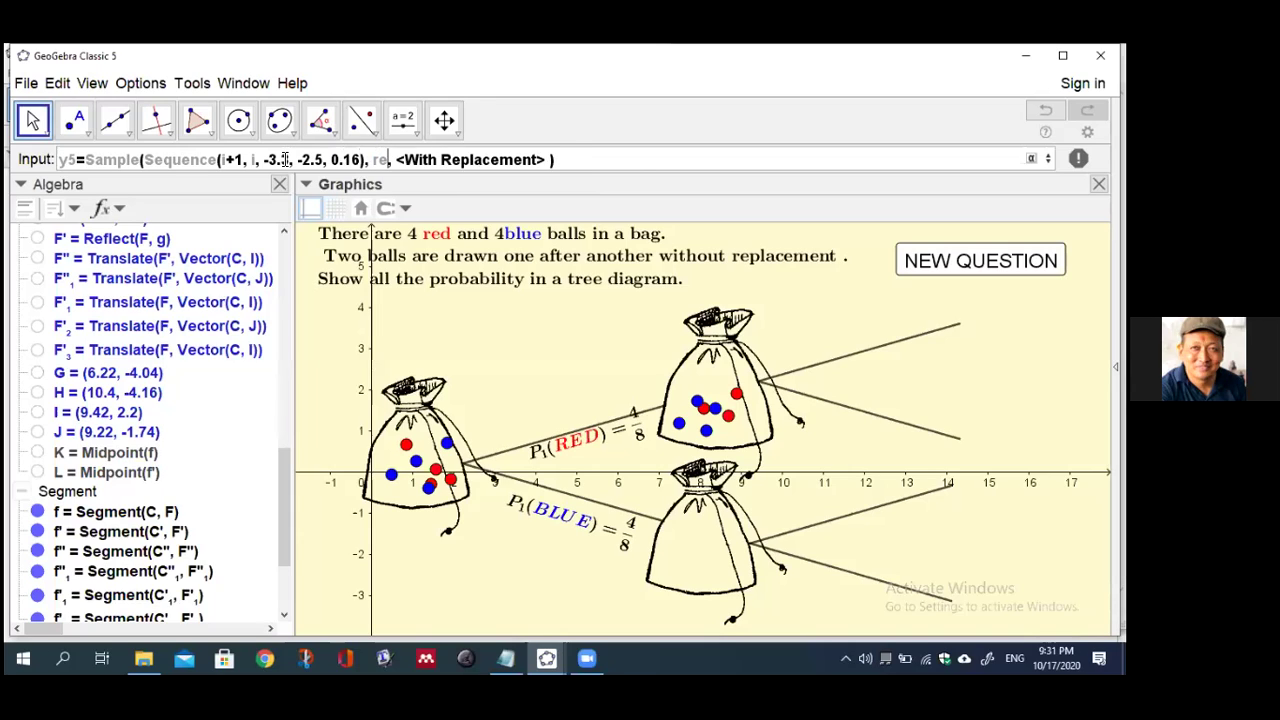
{"action": "key", "text": "Tab"}
{"action": "type", "text": "false"}
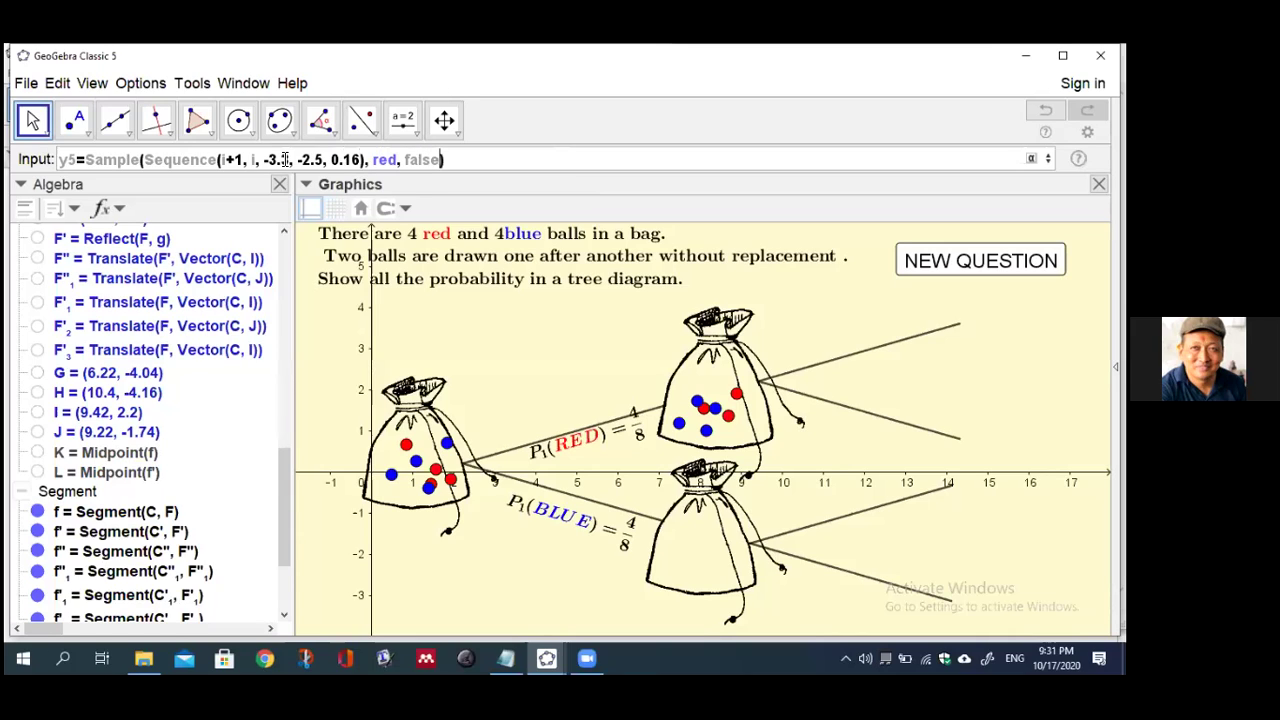
{"action": "key", "text": "Return"}
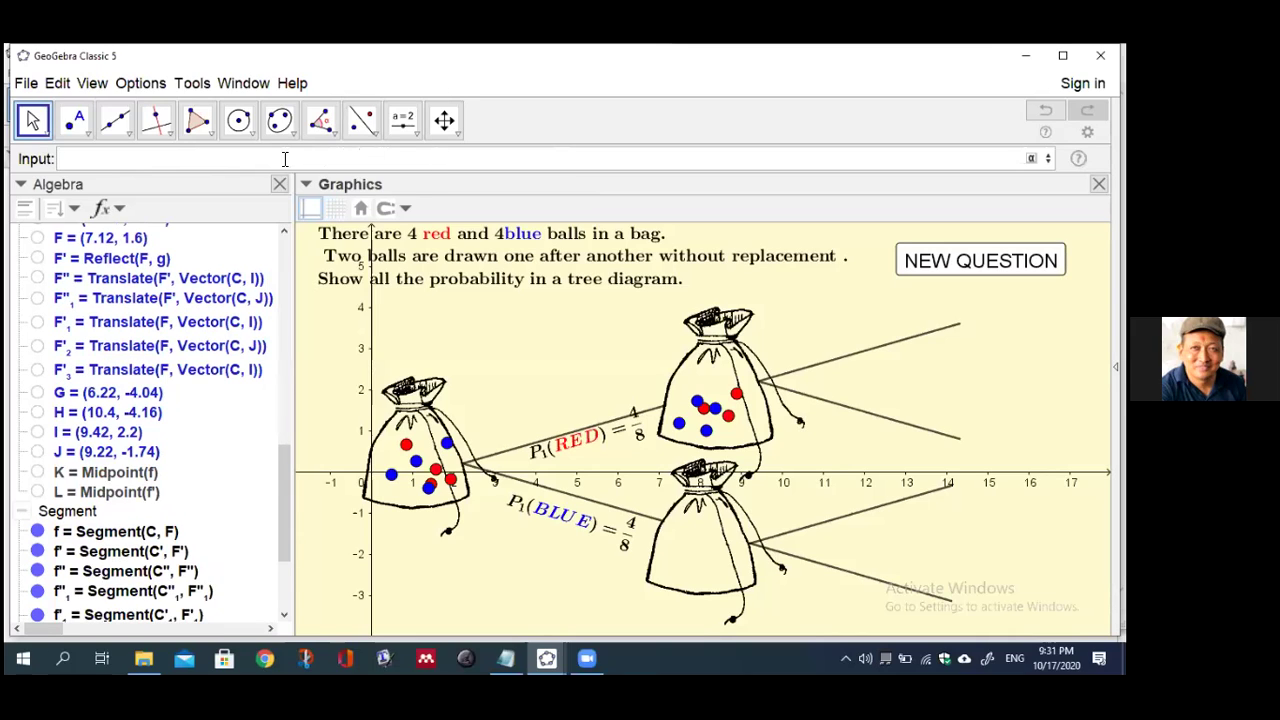
Start defining pr3 as a five-argument Sequence with expression, variable, start value, end value and increment
{"action": "type", "text": "pr3"}
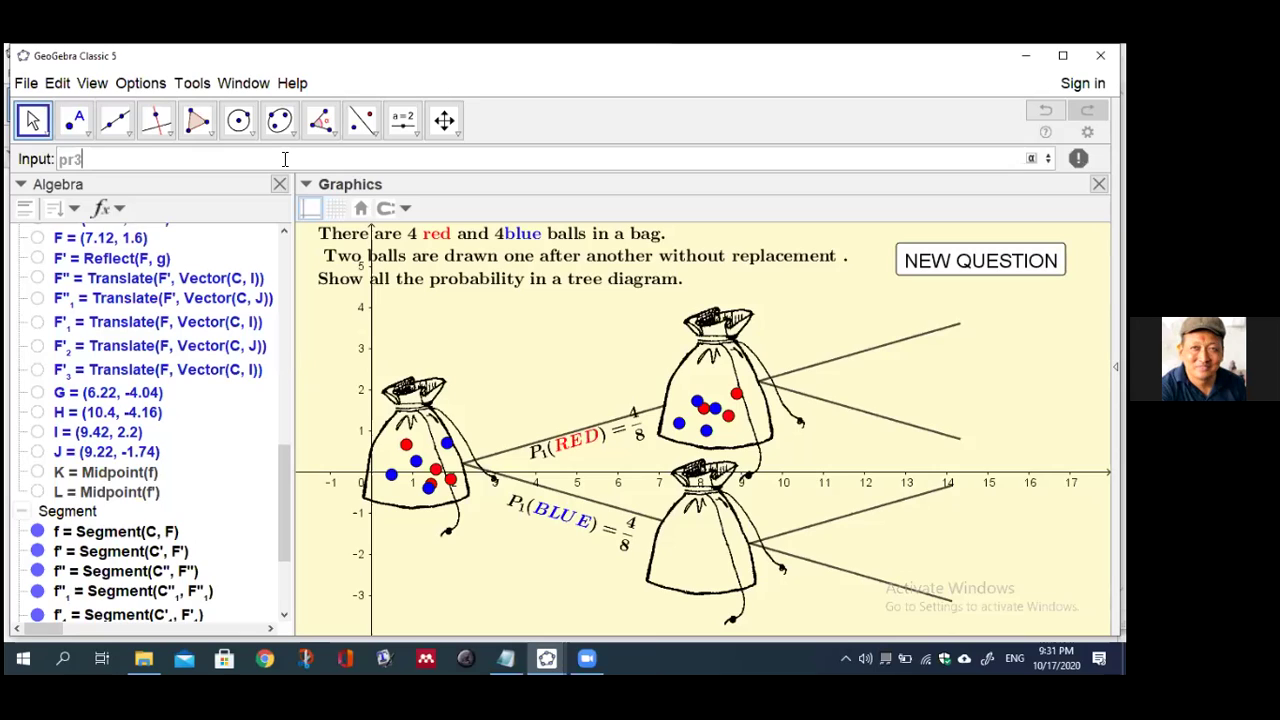
{"action": "type", "text": "=seq"}
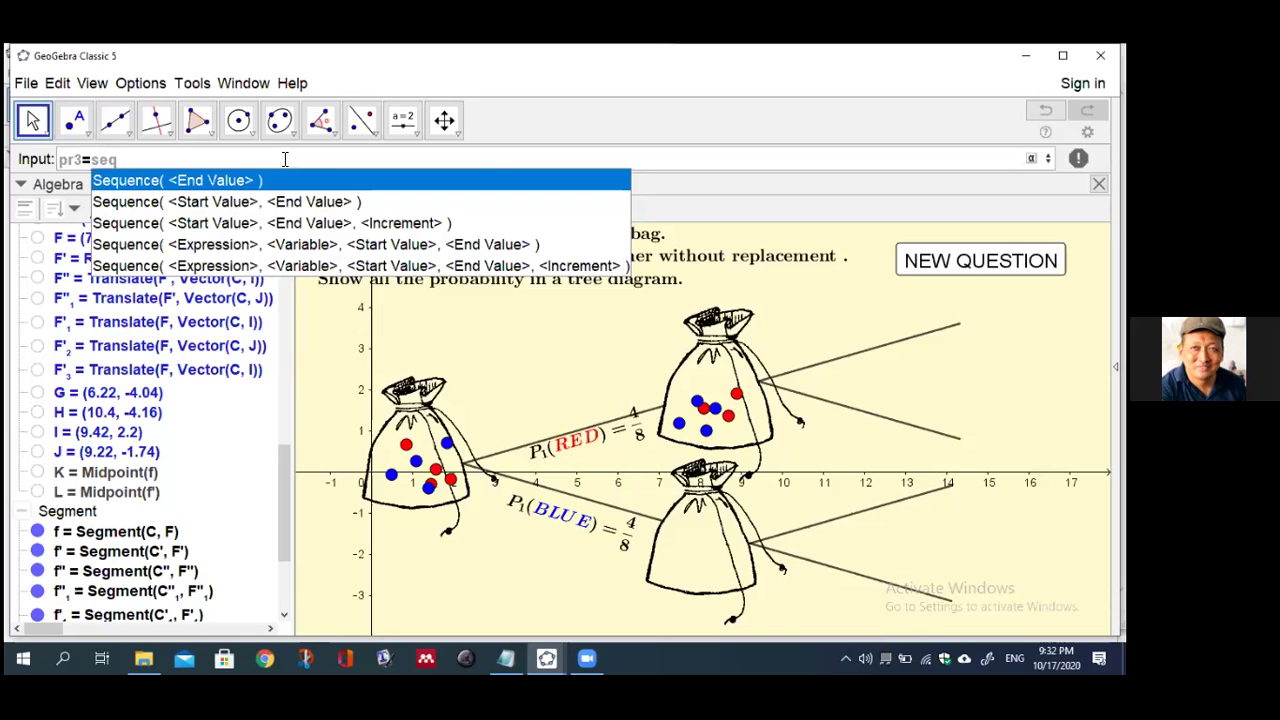
{"action": "key", "text": "Escape"}
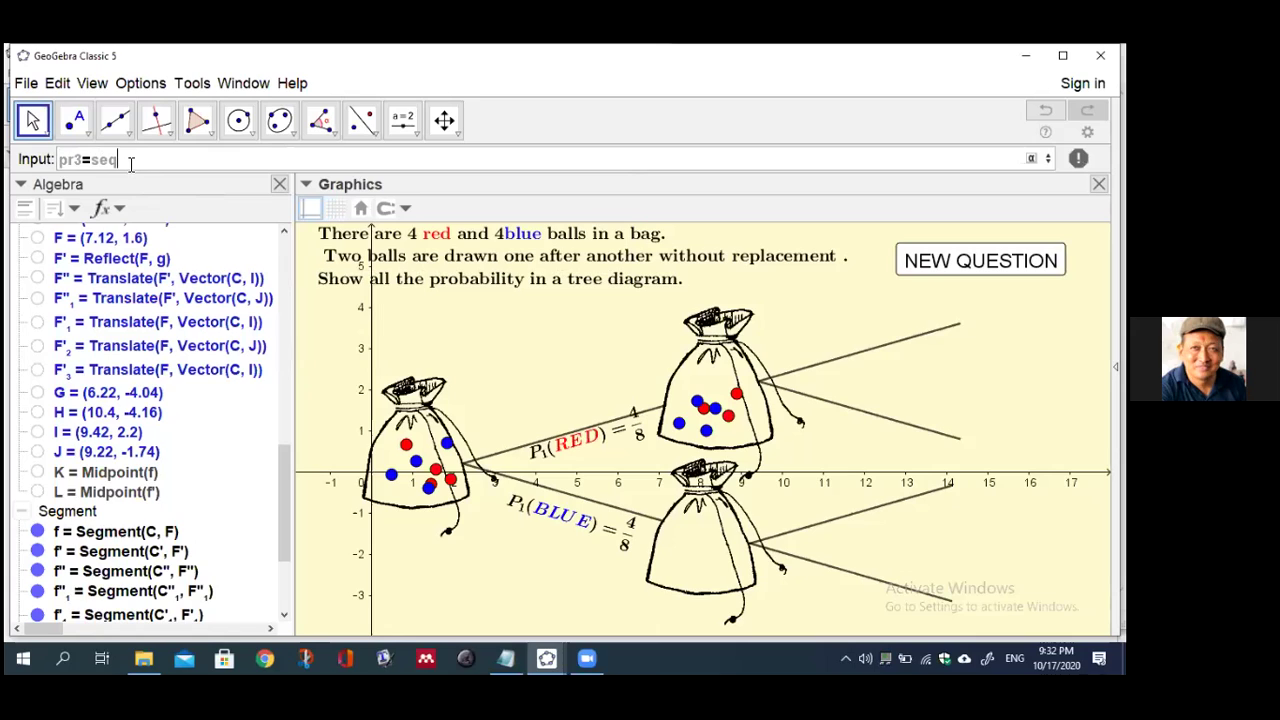
{"action": "key", "text": "BackSpace"}
{"action": "type", "text": "q"}
{"action": "left_click", "coordinate": [160, 265]}
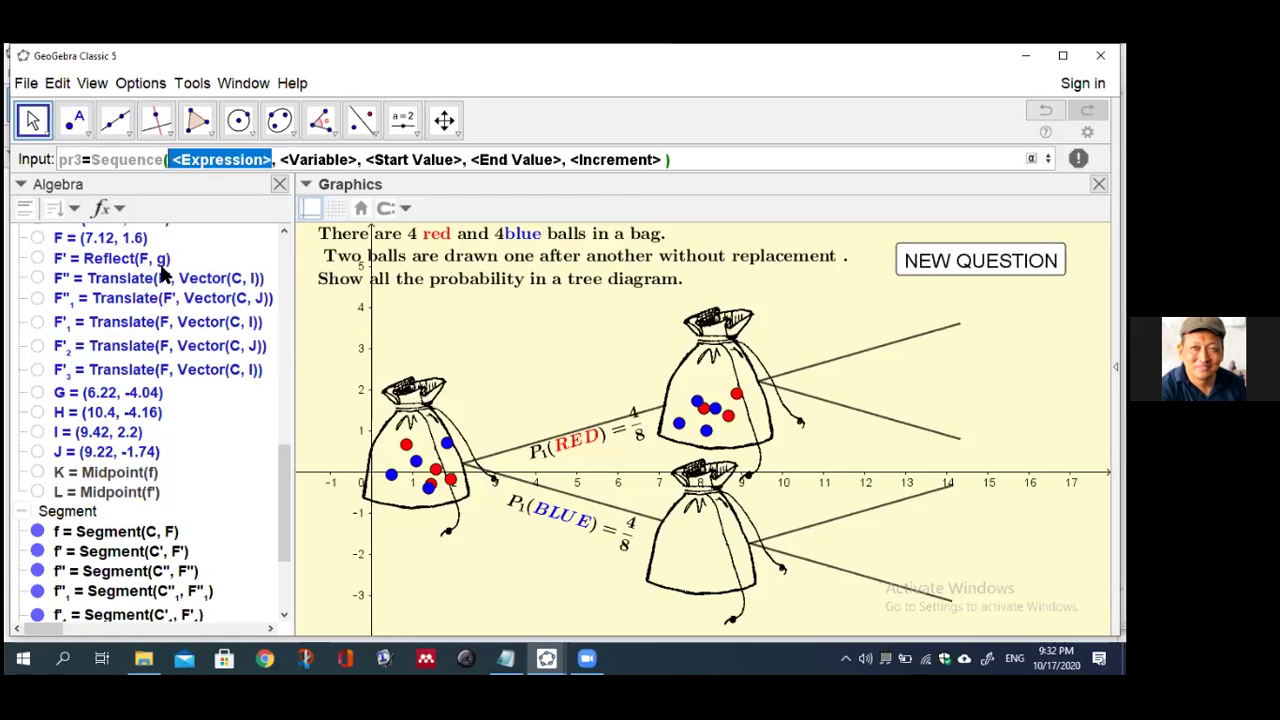
Open a coordinate pair as pr3's Sequence expression, with Element(x5, i) as the x-coordinate
{"action": "type", "text": "("}
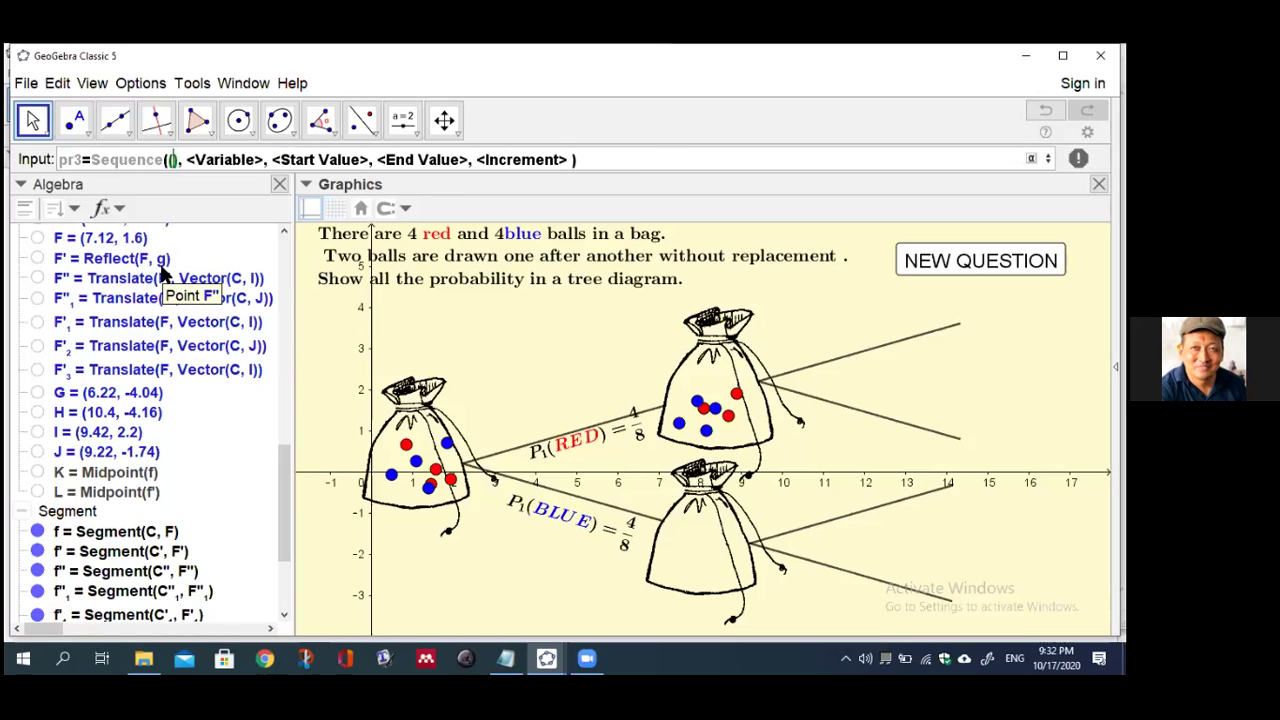
{"action": "type", "text": "ele"}
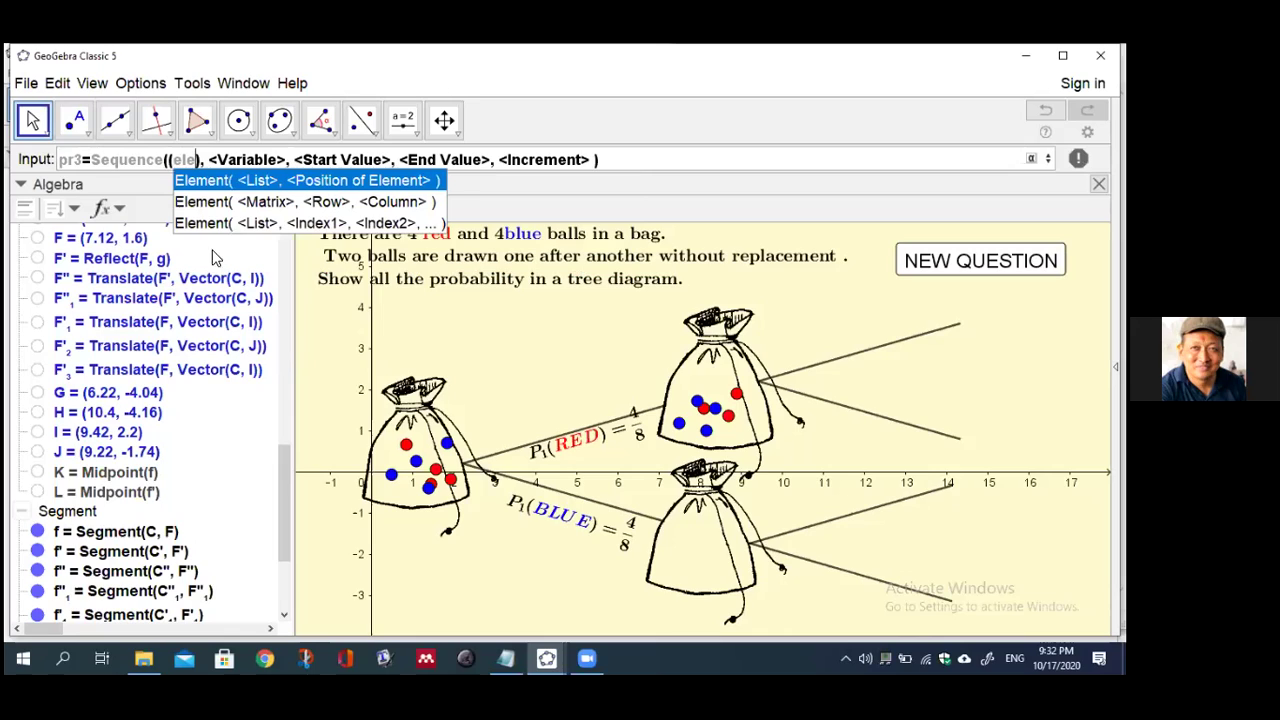
{"action": "left_click", "coordinate": [238, 184]}
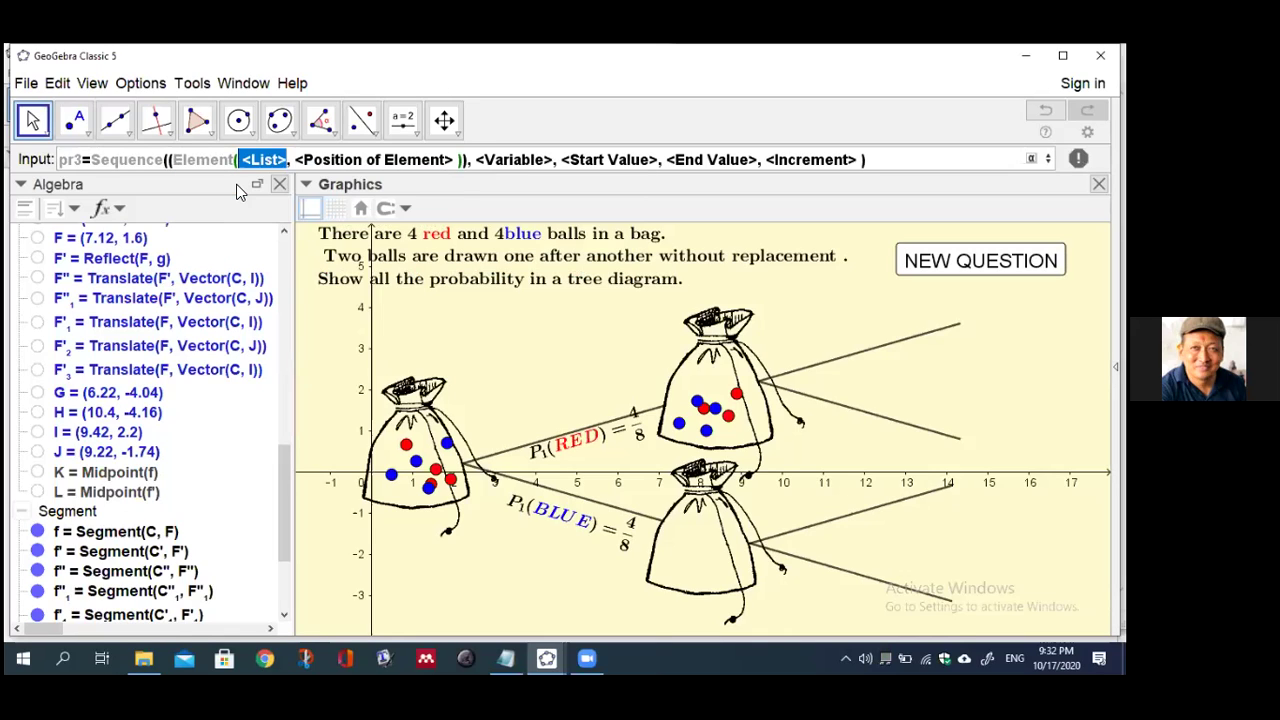
{"action": "type", "text": "x5"}
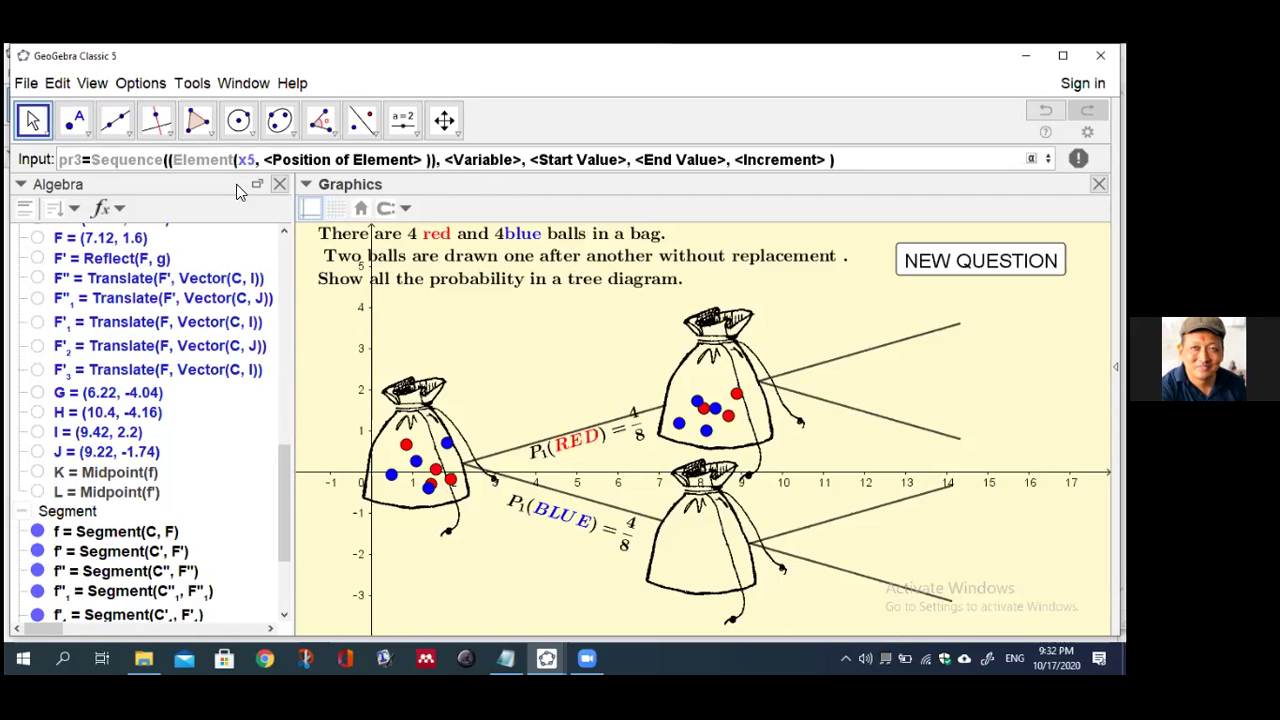
{"action": "key", "text": "Tab"}
{"action": "type", "text": "i"}
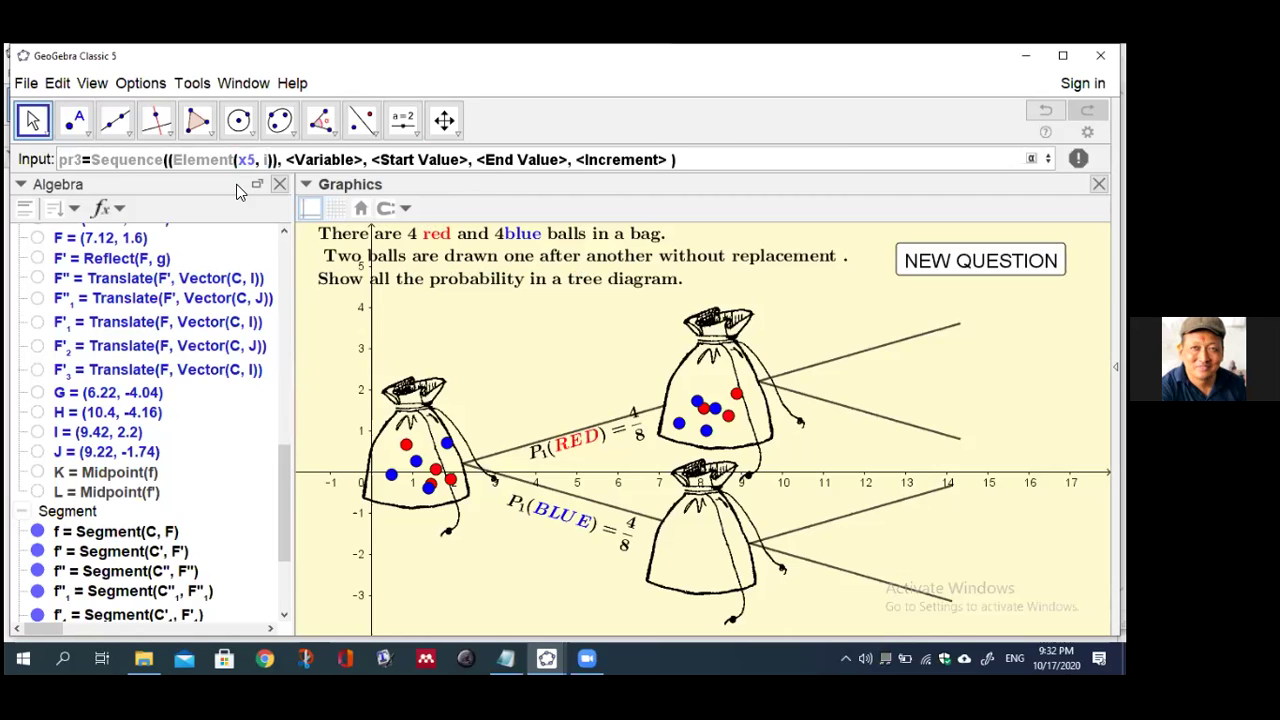
Add Element(y5, i) as the y-coordinate of the point in pr3's Sequence expression
{"action": "type", "text": "),ele"}
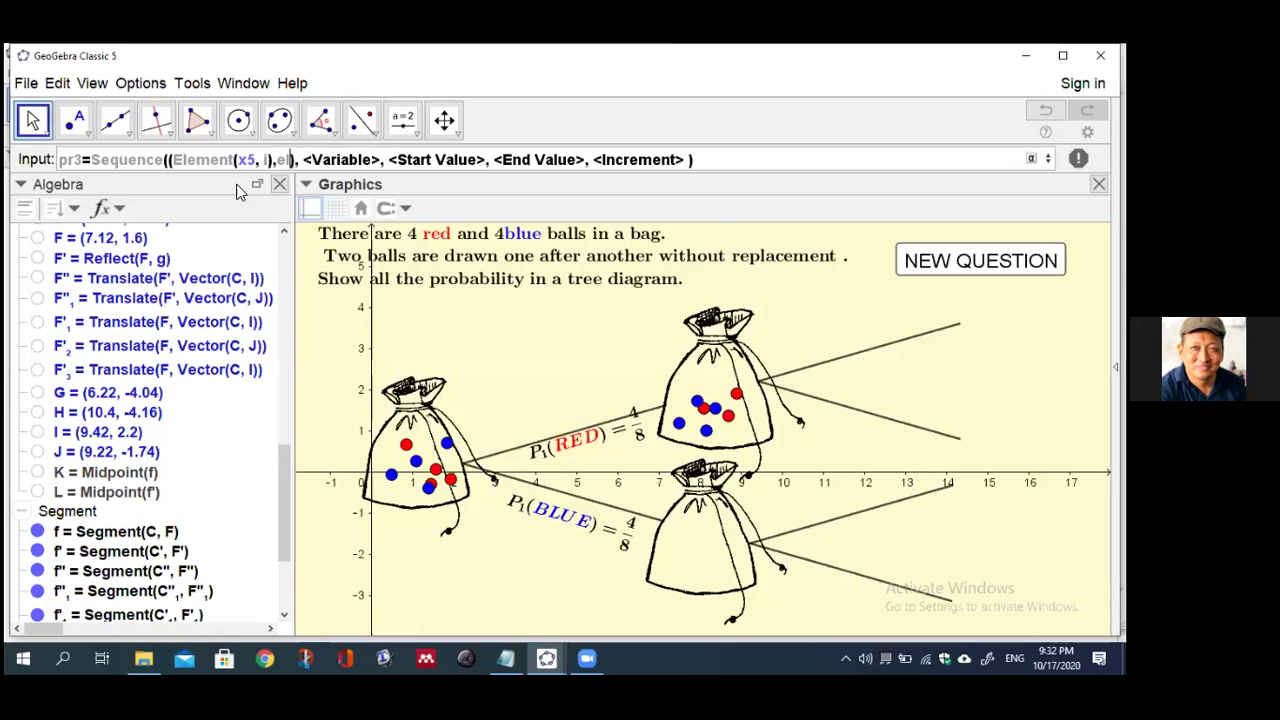
{"action": "left_click", "coordinate": [309, 180]}
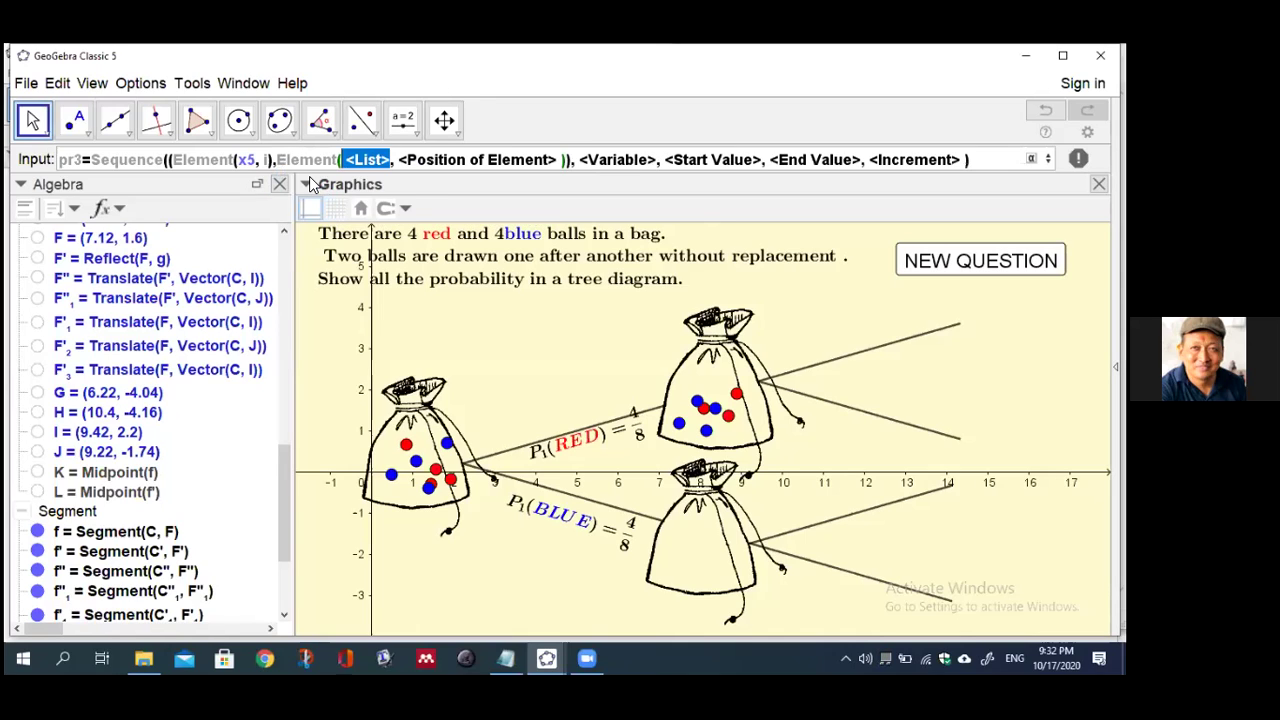
{"action": "type", "text": "y"}
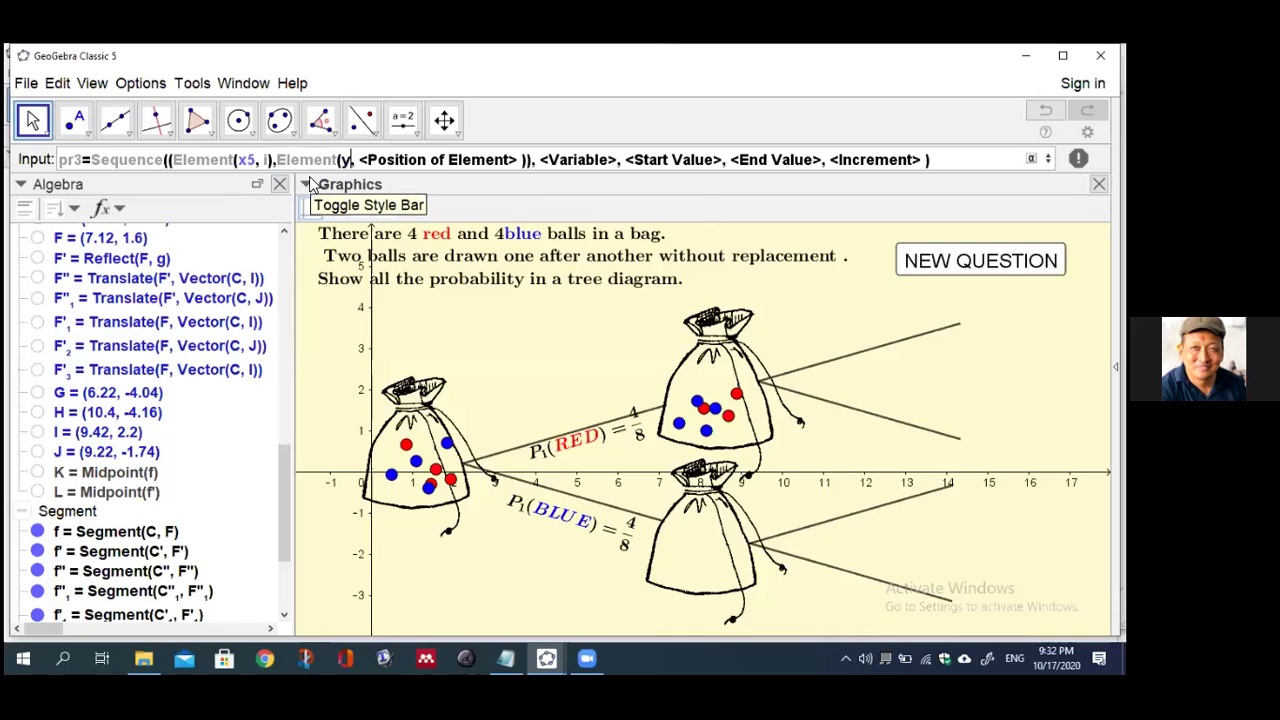
{"action": "type", "text": "5"}
{"action": "key", "text": "Tab"}
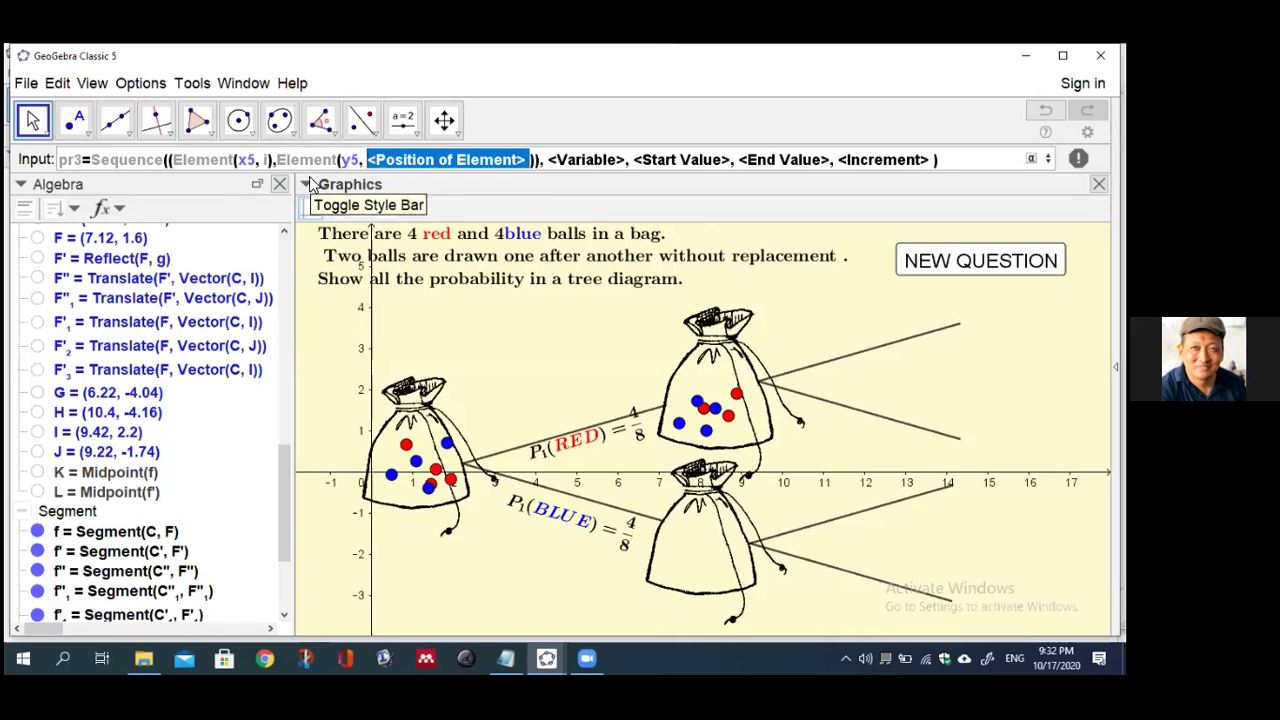
{"action": "type", "text": "i"}
Complete pr3's Sequence with variable i, start value 1, end value red and increment 1, and create the points
{"action": "key", "text": "Tab"}
{"action": "type", "text": "i"}
{"action": "key", "text": "Tab"}
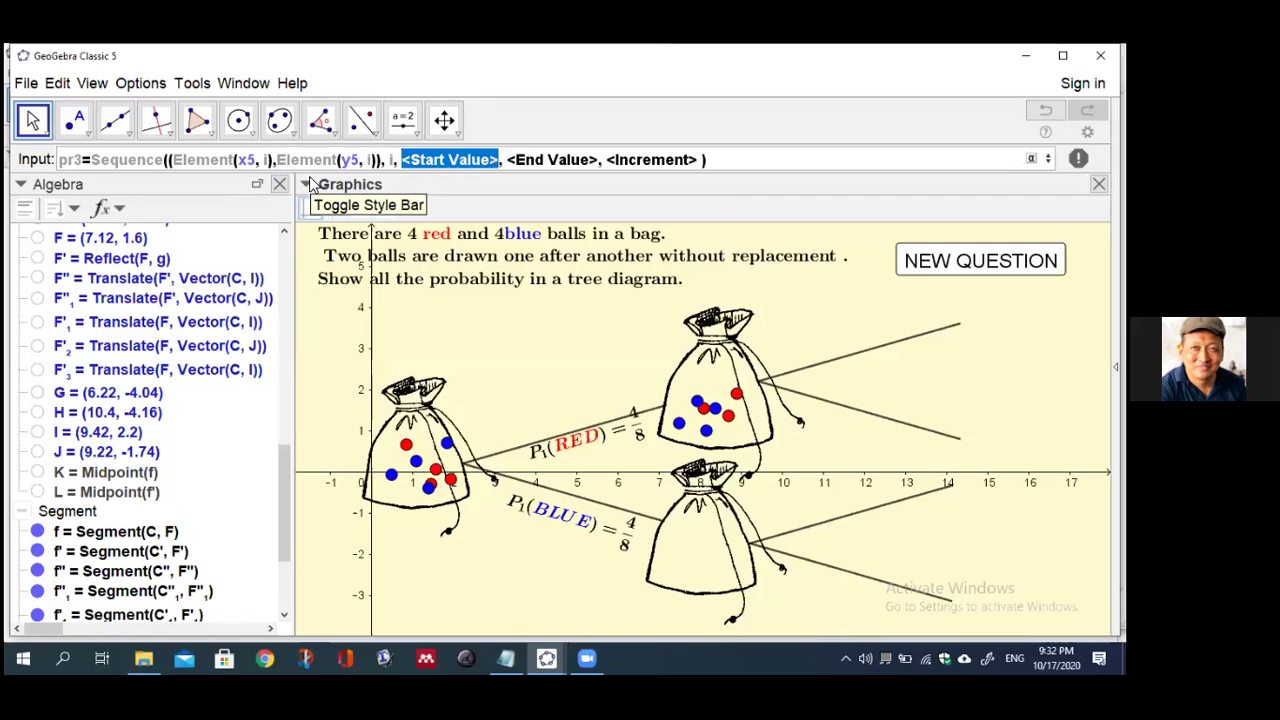
{"action": "type", "text": "1"}
{"action": "key", "text": "Tab"}
{"action": "type", "text": "red"}
{"action": "key", "text": "Tab"}
{"action": "type", "text": "1"}
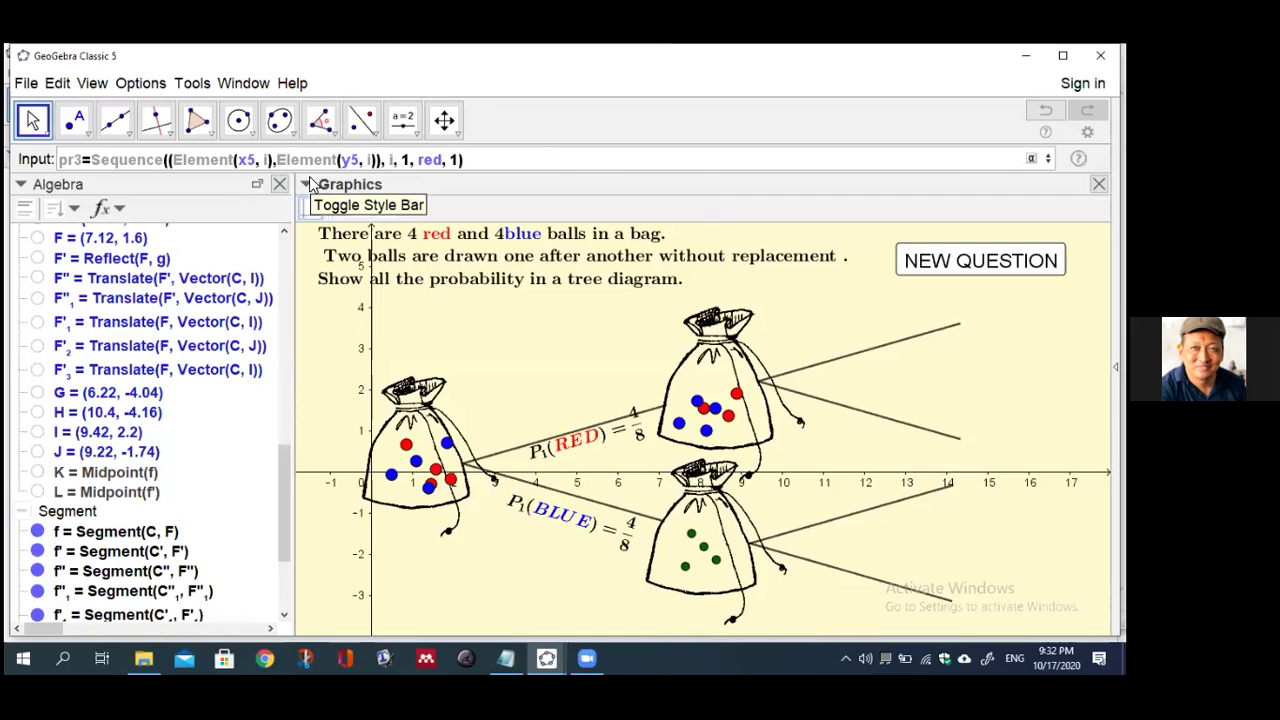
{"action": "key", "text": "Return"}
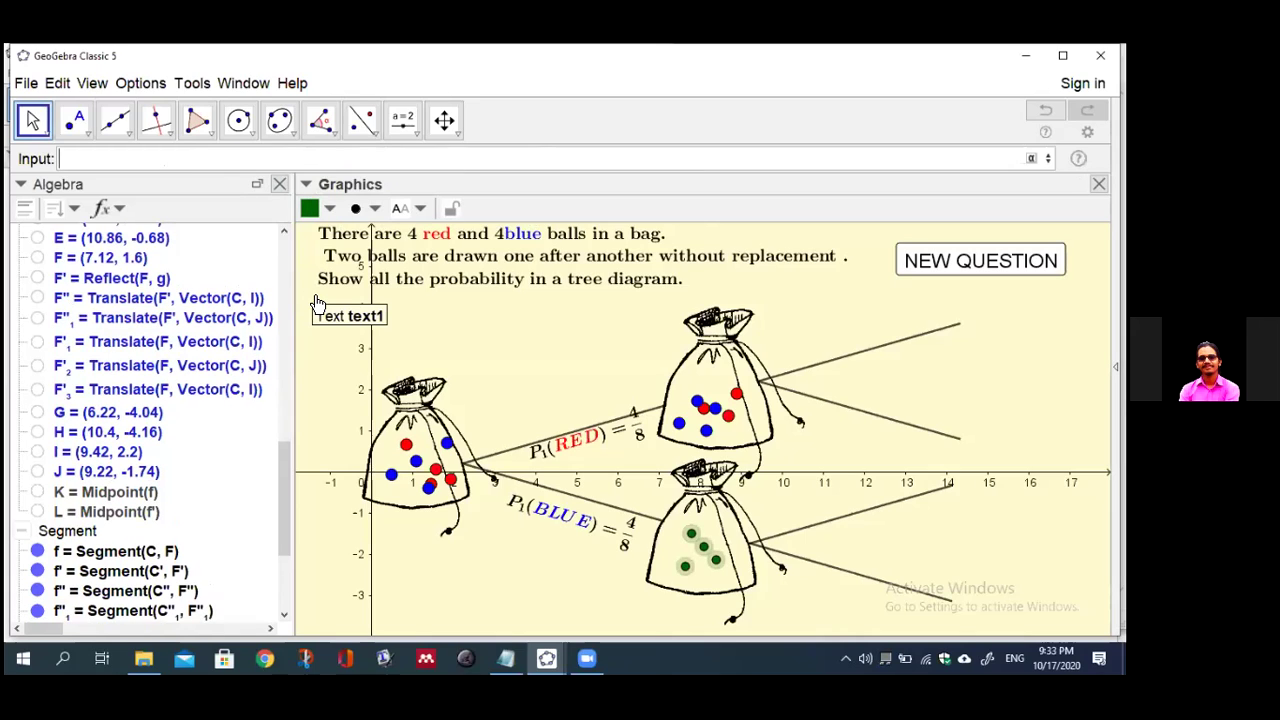
Colour the new pr3 points in the lower second-stage bag red, enlarge them and deselect them
{"action": "left_click", "coordinate": [309, 208]}
{"action": "left_click", "coordinate": [310, 233]}
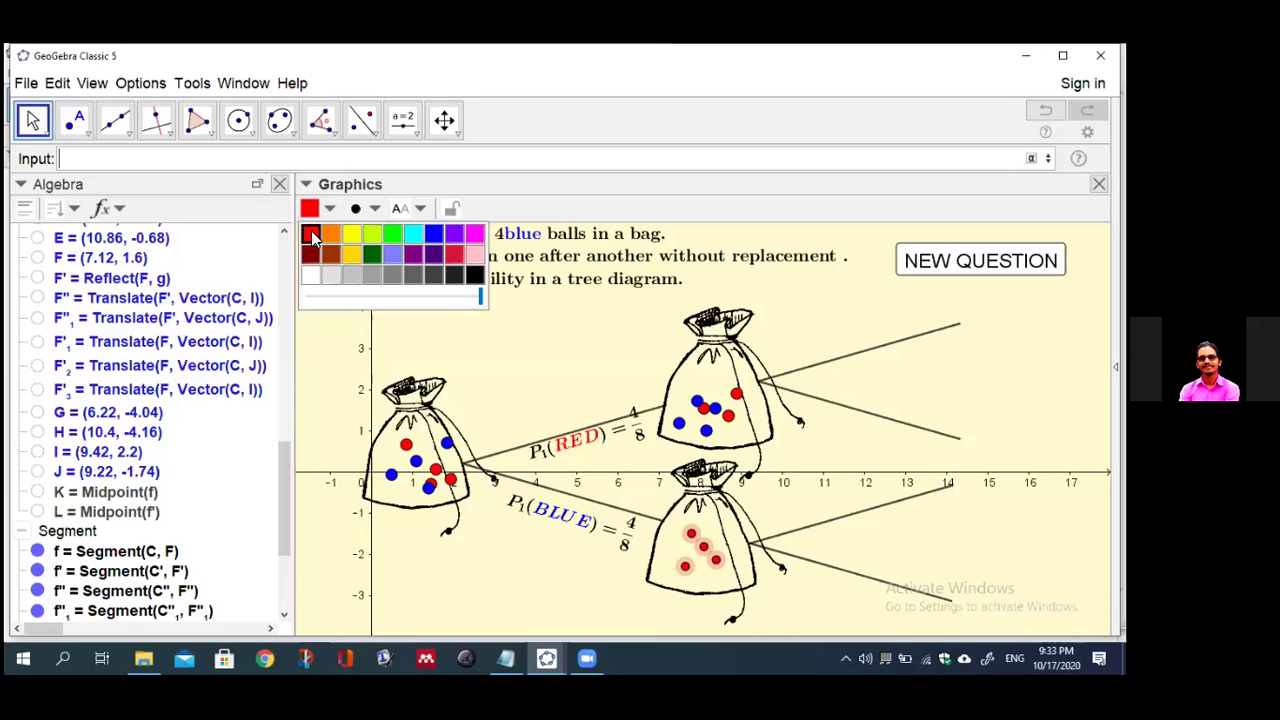
{"action": "left_click", "coordinate": [375, 210]}
{"action": "left_click_drag", "start_coordinate": [422, 280], "coordinate": [447, 281]}
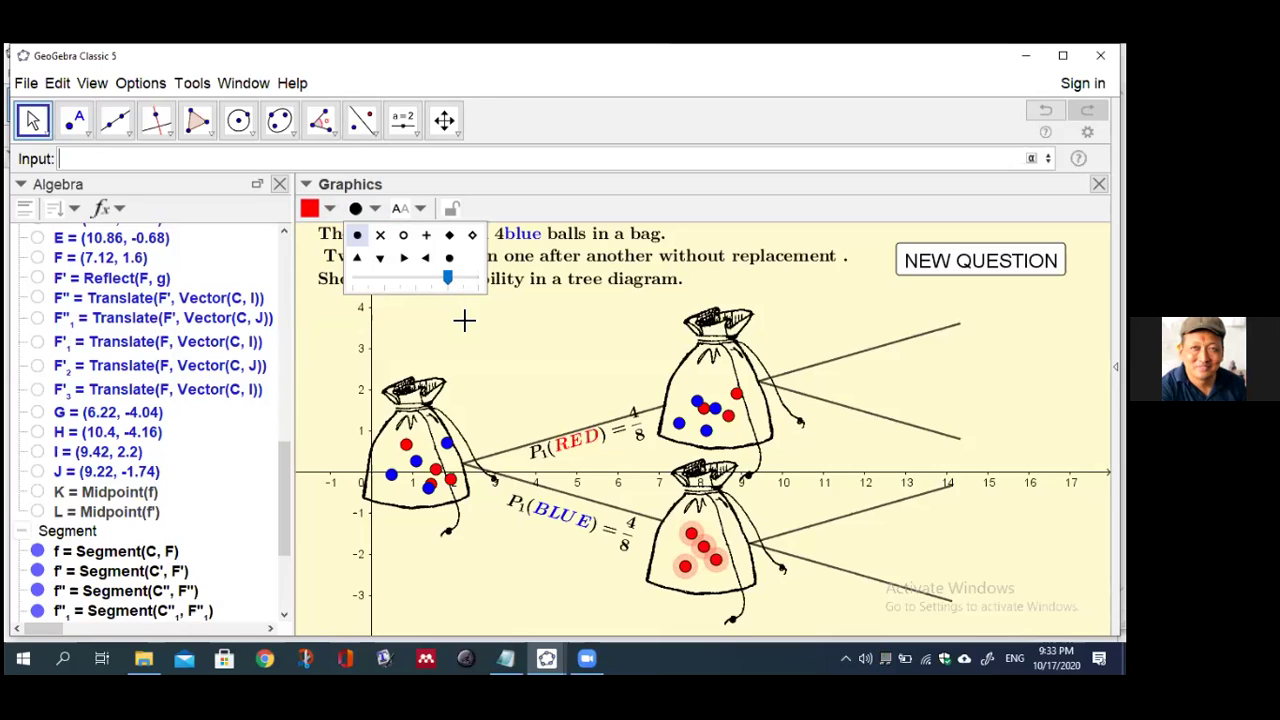
{"action": "left_click", "coordinate": [463, 320]}
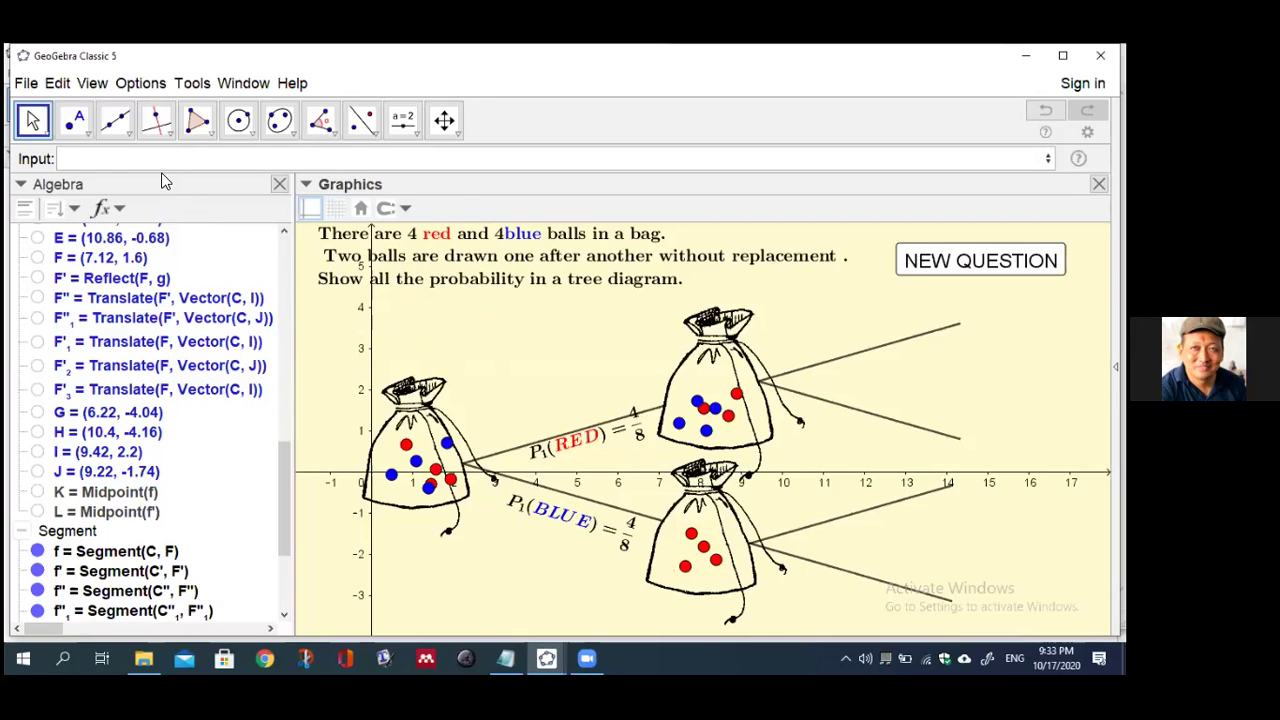
Start defining x6 as a three-argument Sample whose list is a five-argument Sequence
{"action": "left_click", "coordinate": [86, 159]}
{"action": "type", "text": "x6"}
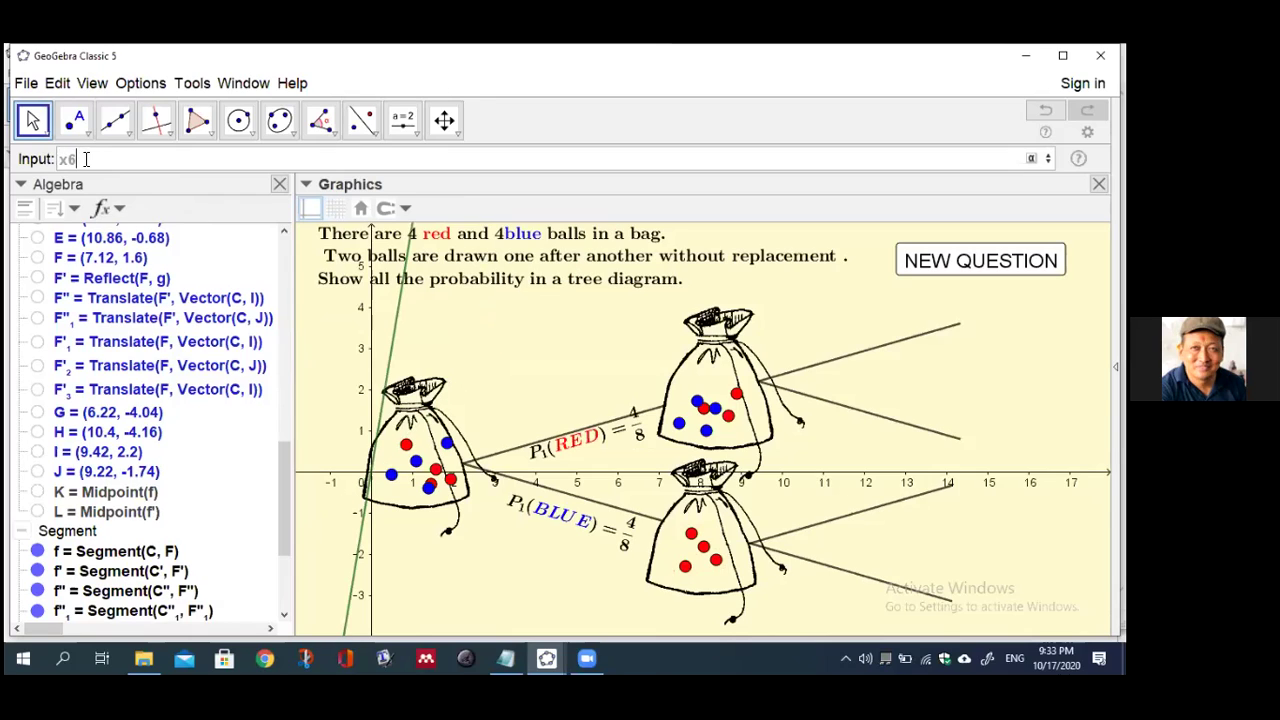
{"action": "type", "text": "=Sam"}
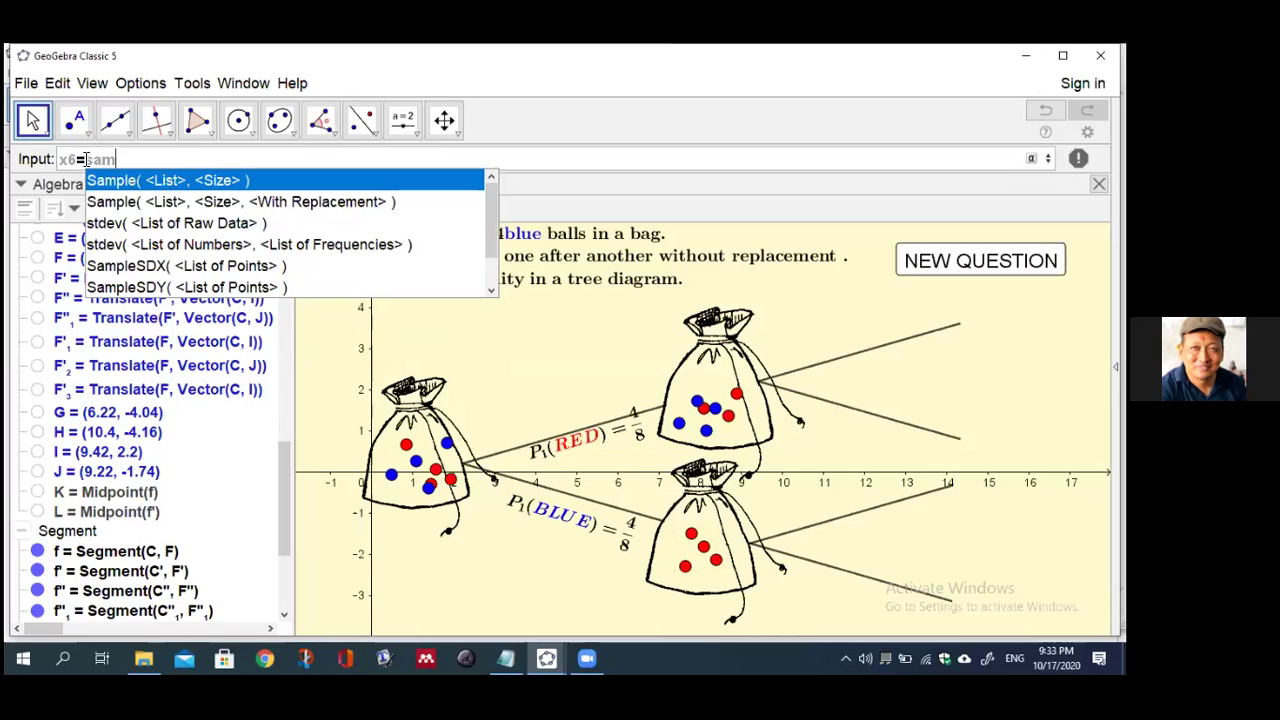
{"action": "left_click", "coordinate": [135, 204]}
{"action": "type", "text": "seq, <Size>, <With Replacement> )"}
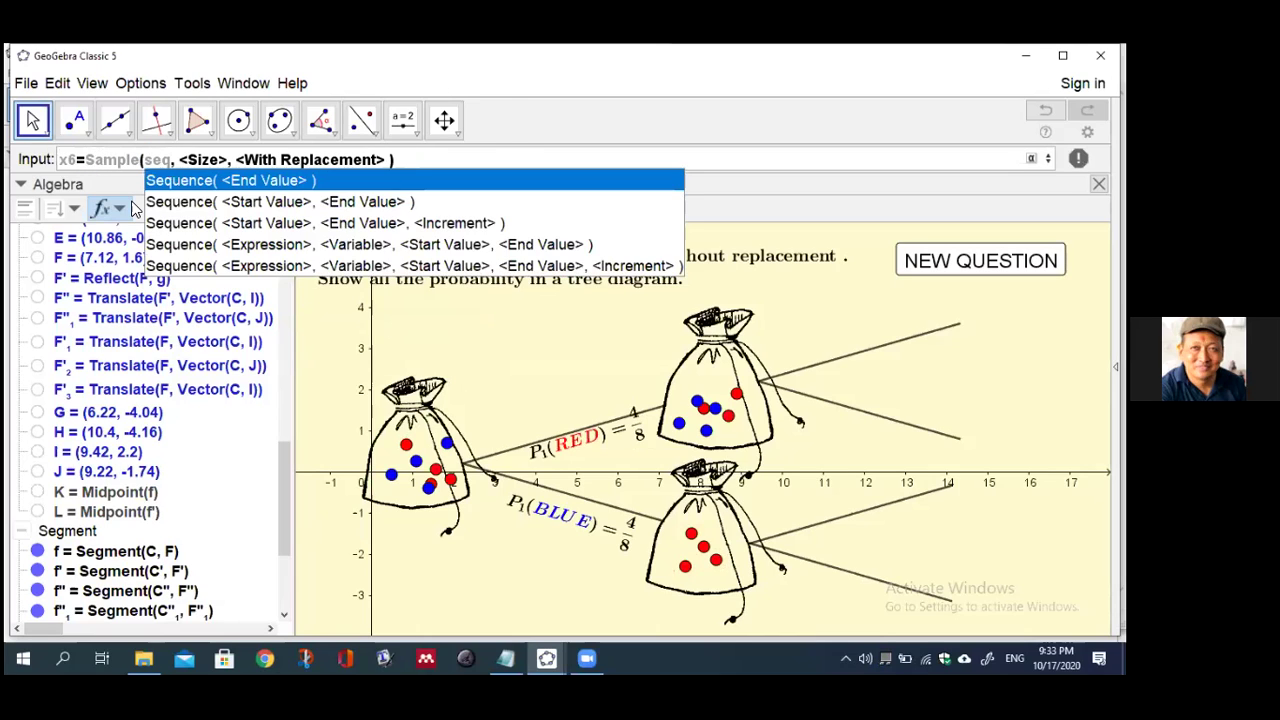
{"action": "left_click", "coordinate": [178, 265]}
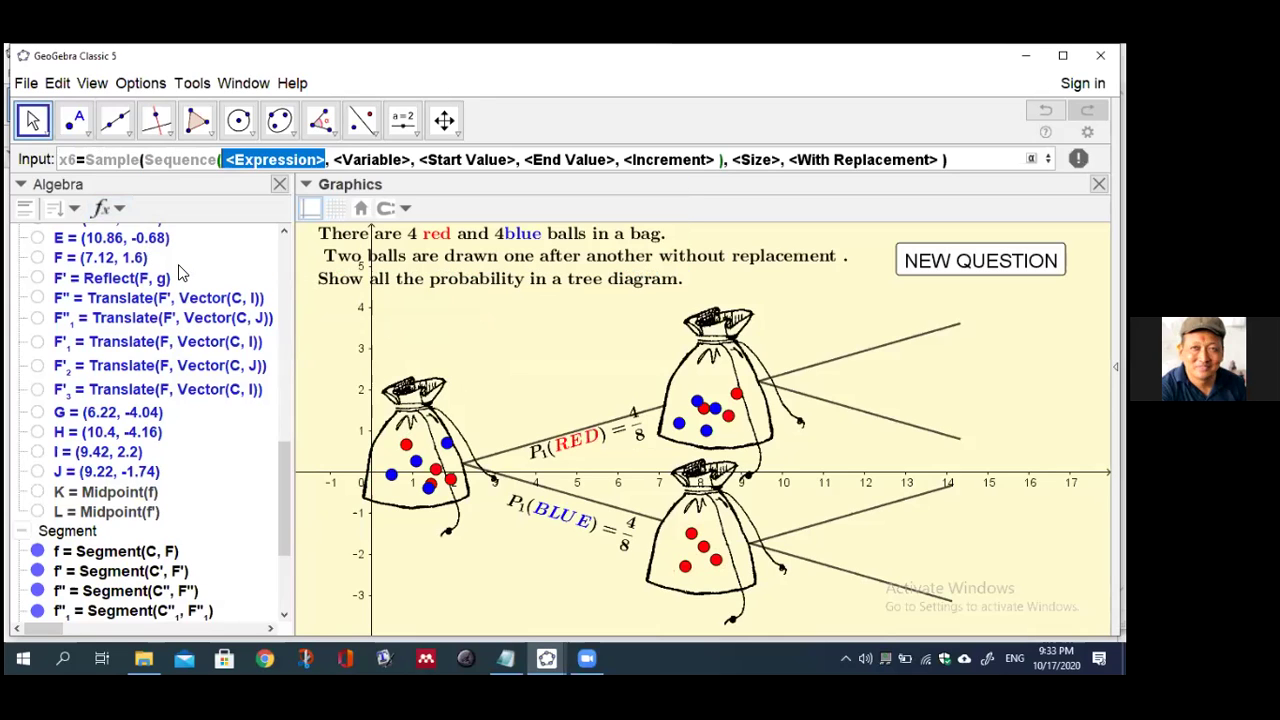
Set the expression of x6's Sequence to i+1 and its variable to i
{"action": "key", "text": "BackSpace"}
{"action": "type", "text": "i+1"}
{"action": "key", "text": "Tab"}
{"action": "type", "text": "i"}
{"action": "key", "text": "Tab"}
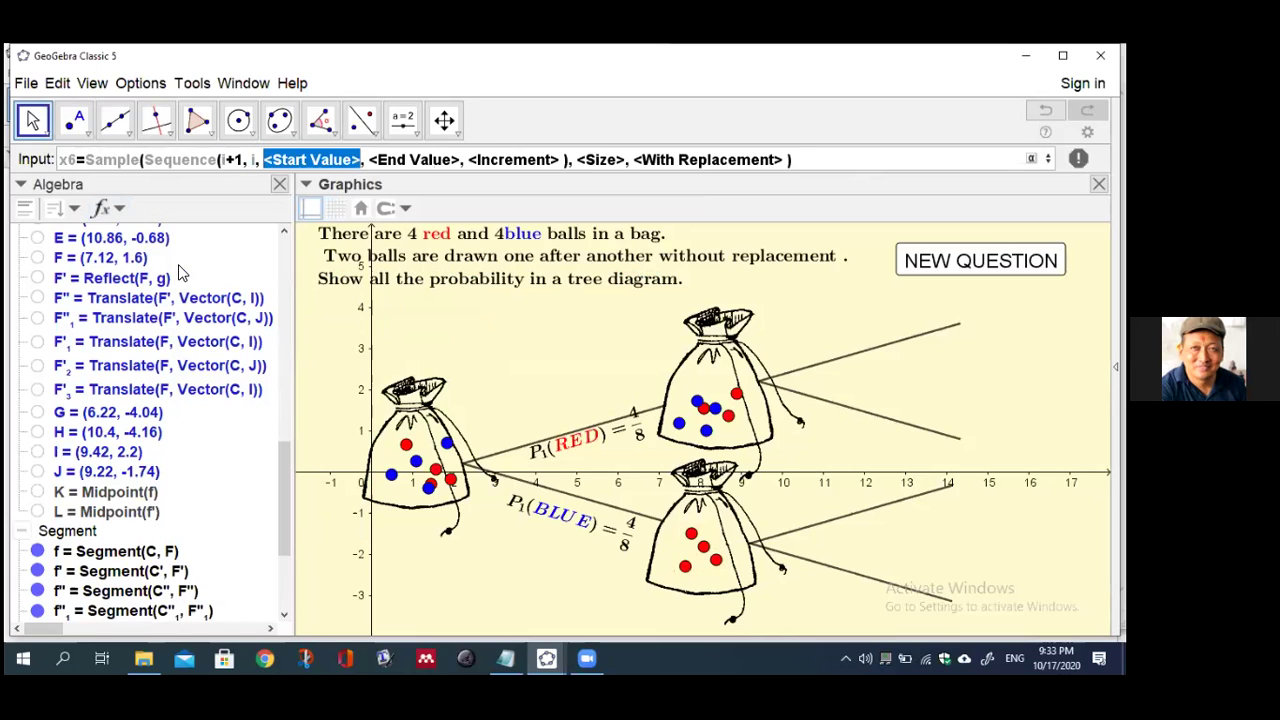
Set the start value of x6's Sequence to -3.2 and its end value to -2.2
{"action": "type", "text": "-3"}
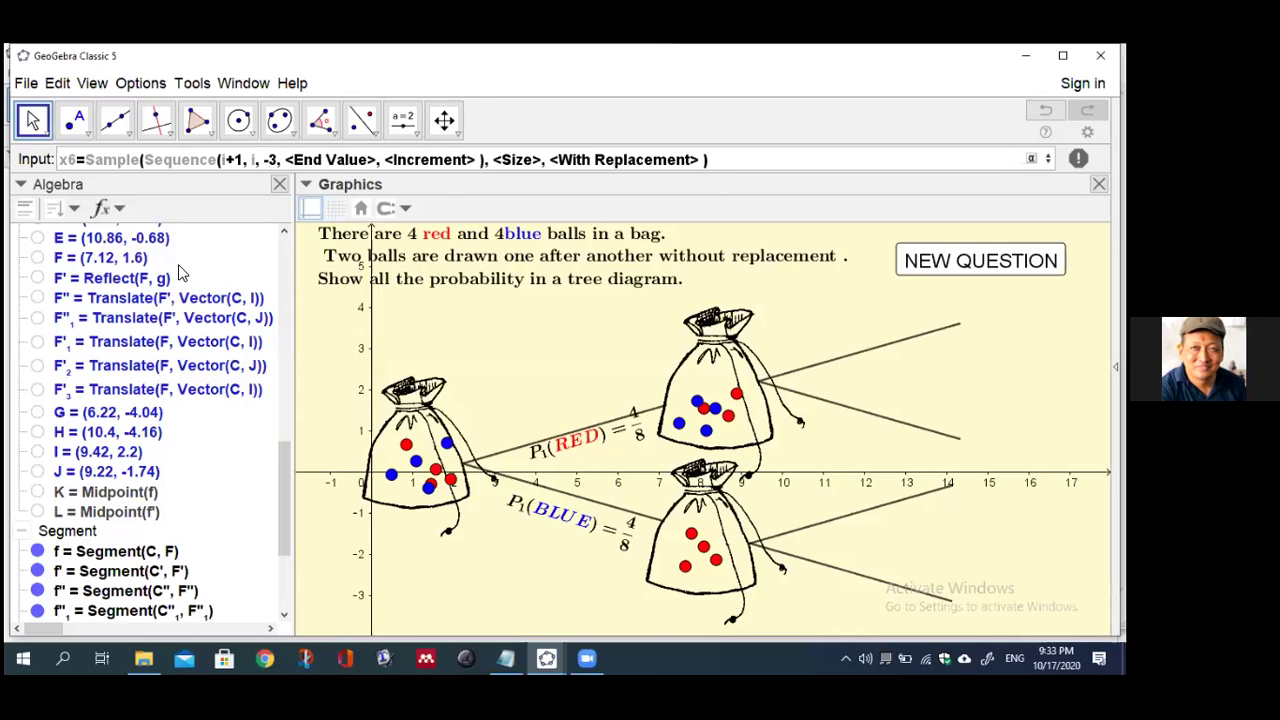
{"action": "type", "text": ","}
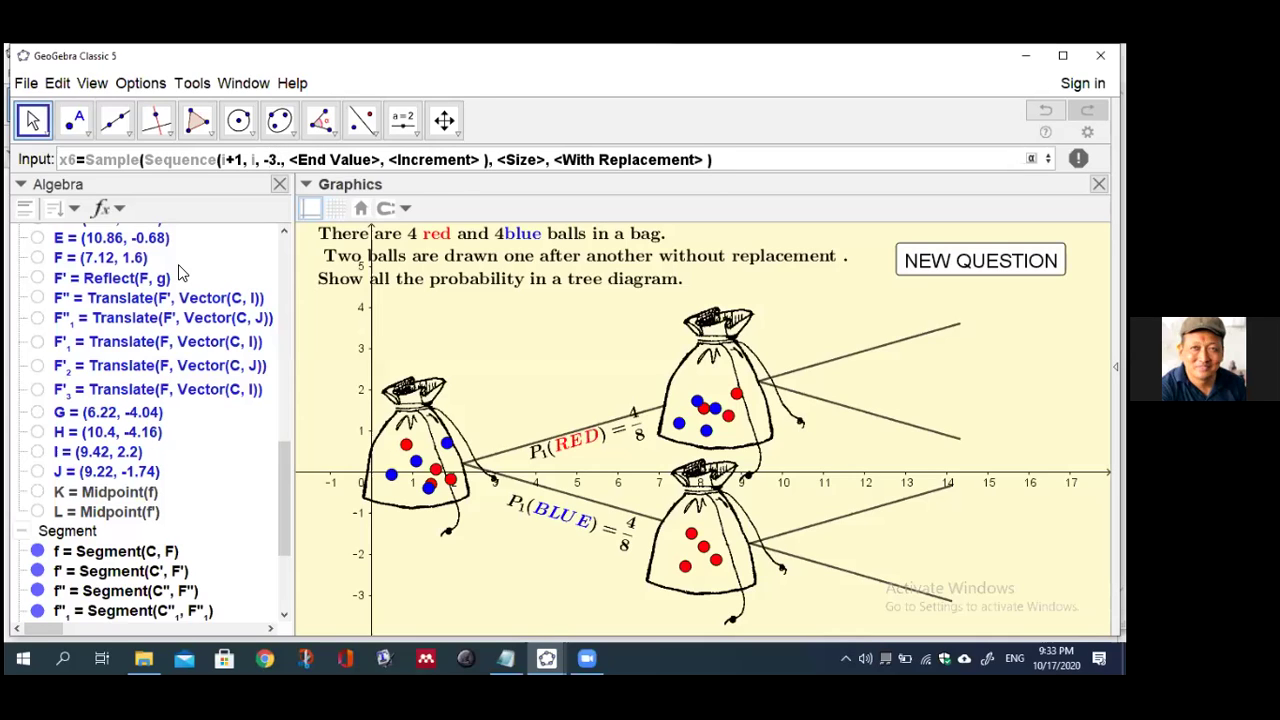
{"action": "type", "text": "2"}
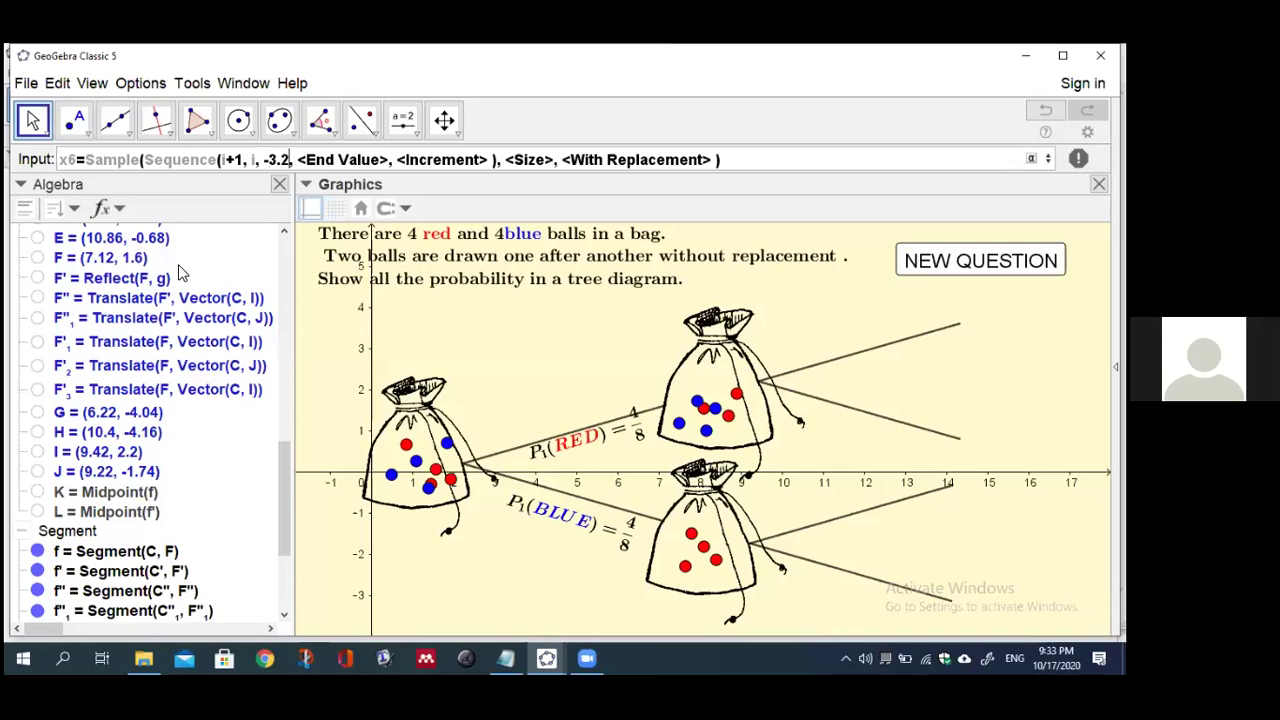
{"action": "key", "text": "Tab"}
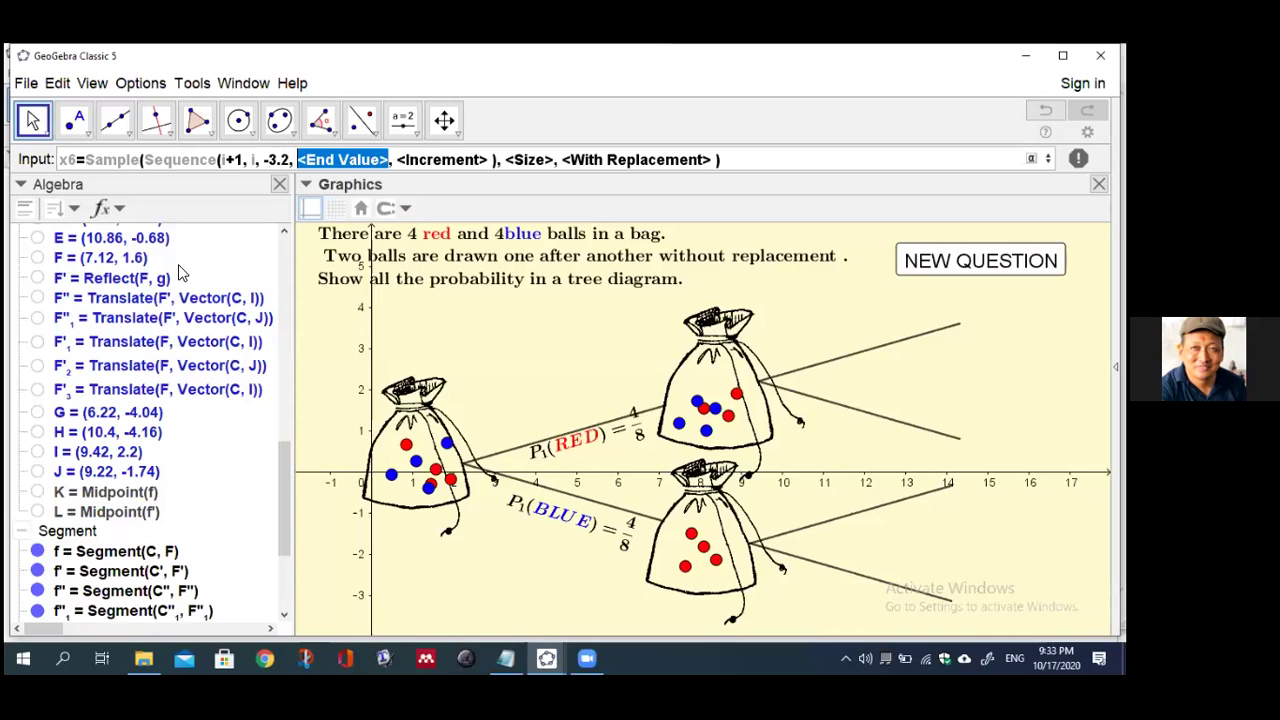
{"action": "type", "text": "-"}
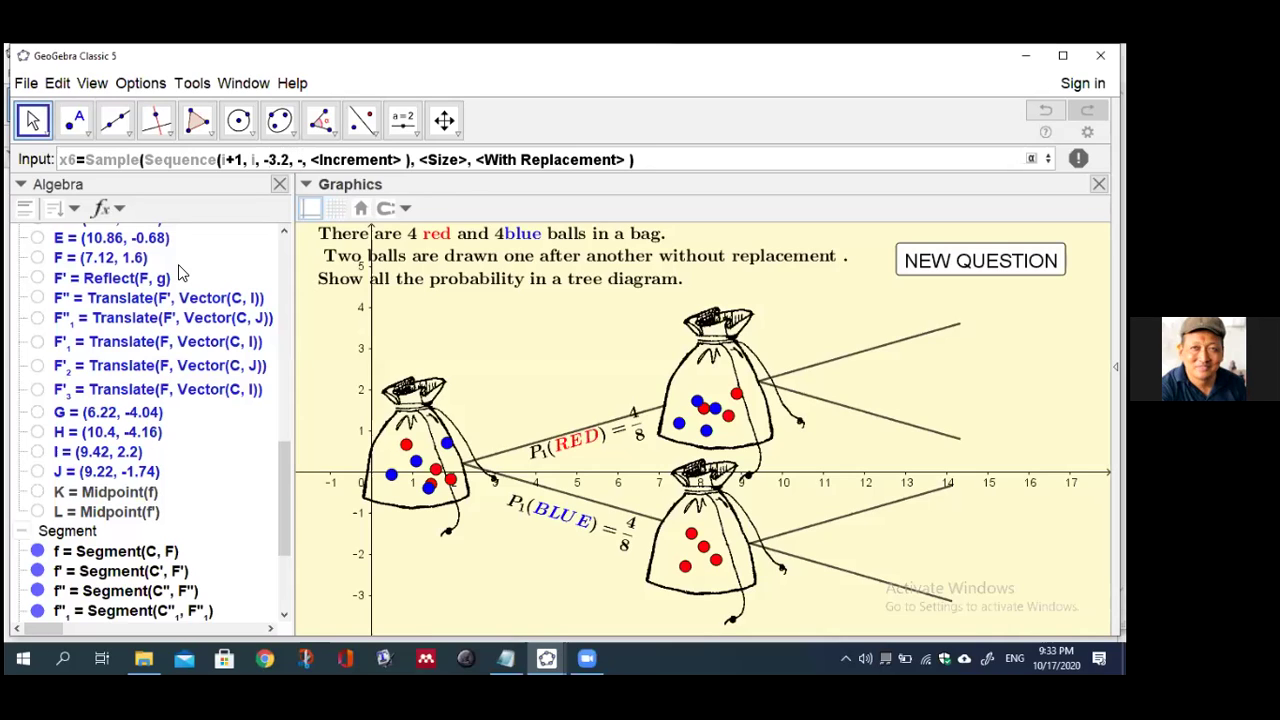
{"action": "type", "text": "2"}
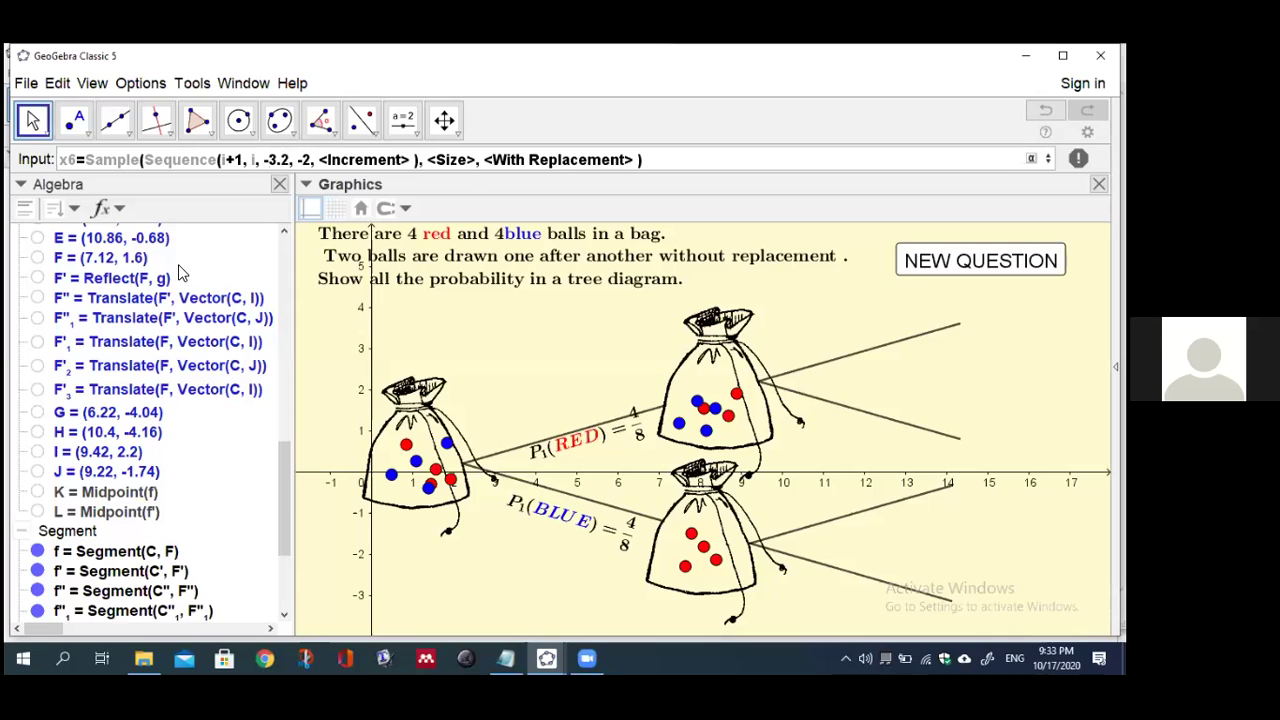
{"action": "type", "text": "."}
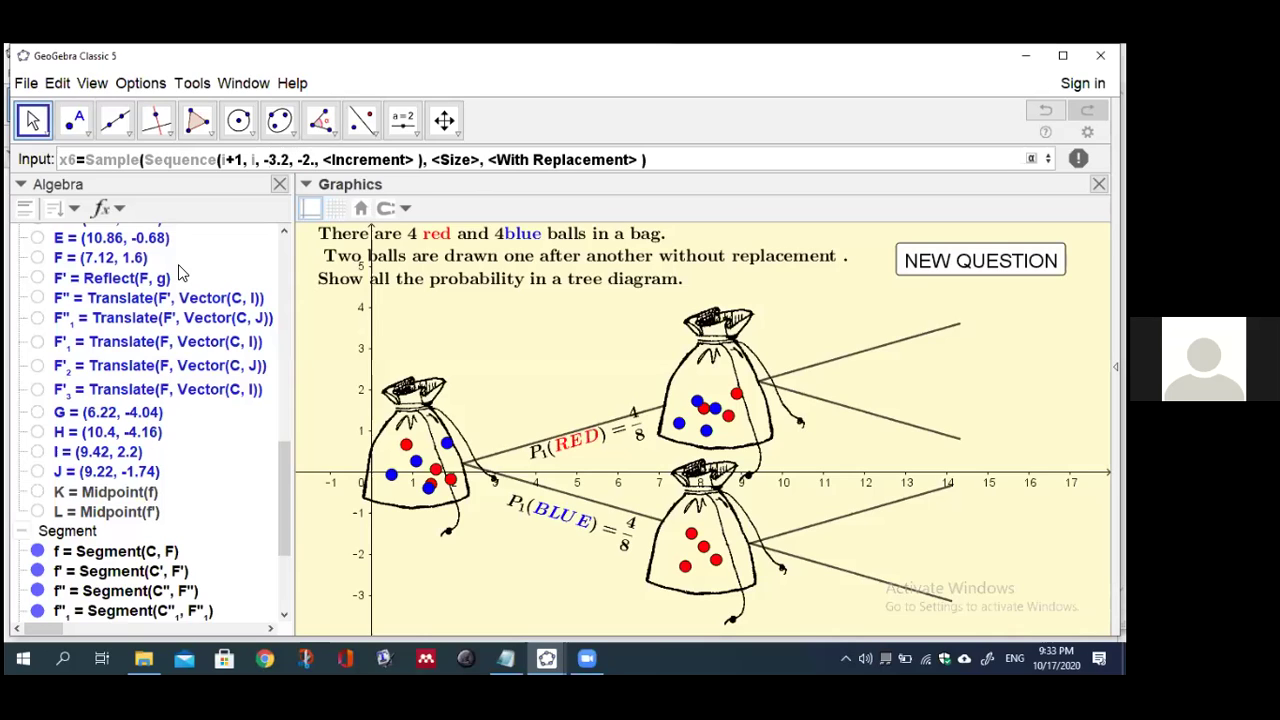
{"action": "type", "text": "2"}
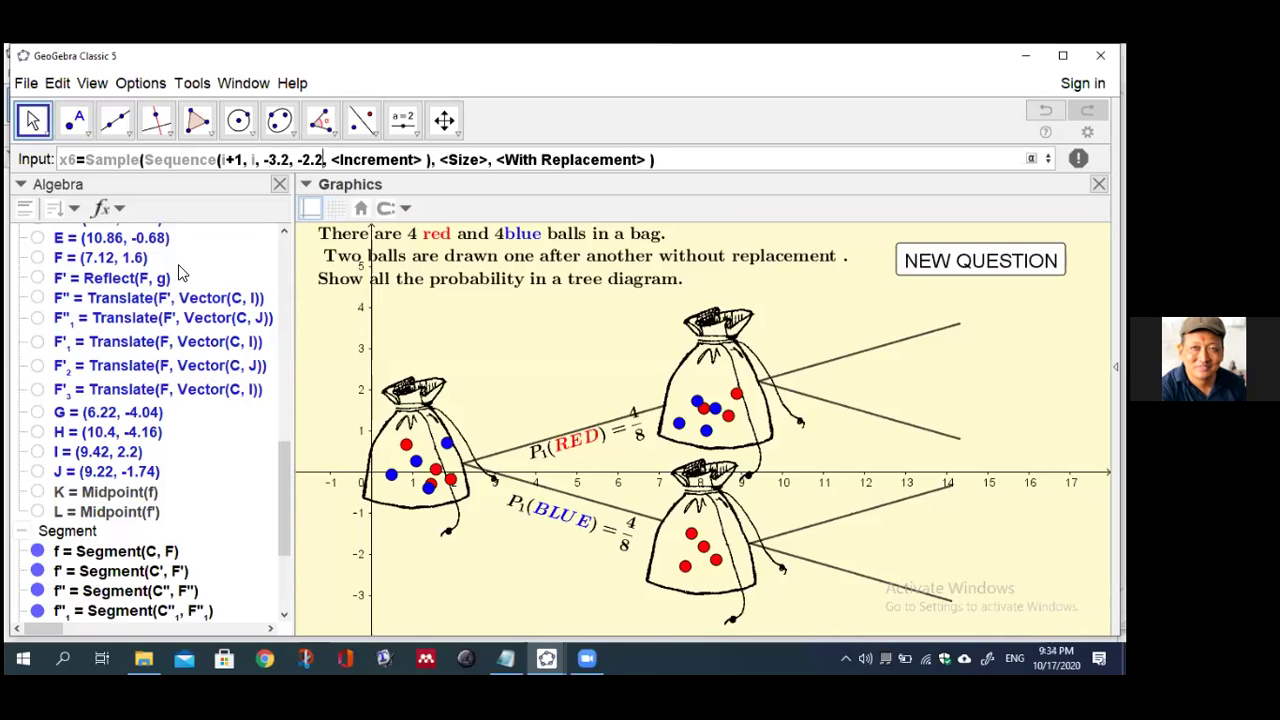
Complete and create x6 with Sequence increment 0.15, sample size blue-1 and With Replacement set to false
{"action": "key", "text": "Tab"}
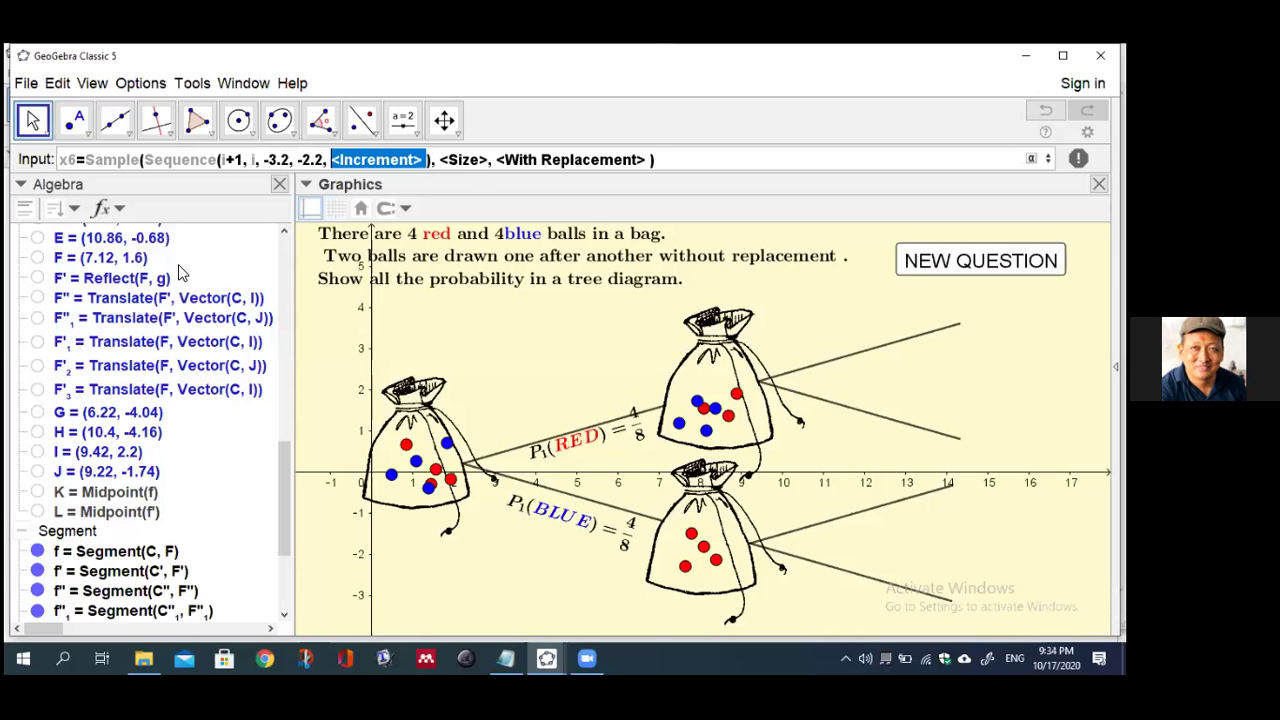
{"action": "type", "text": "0."}
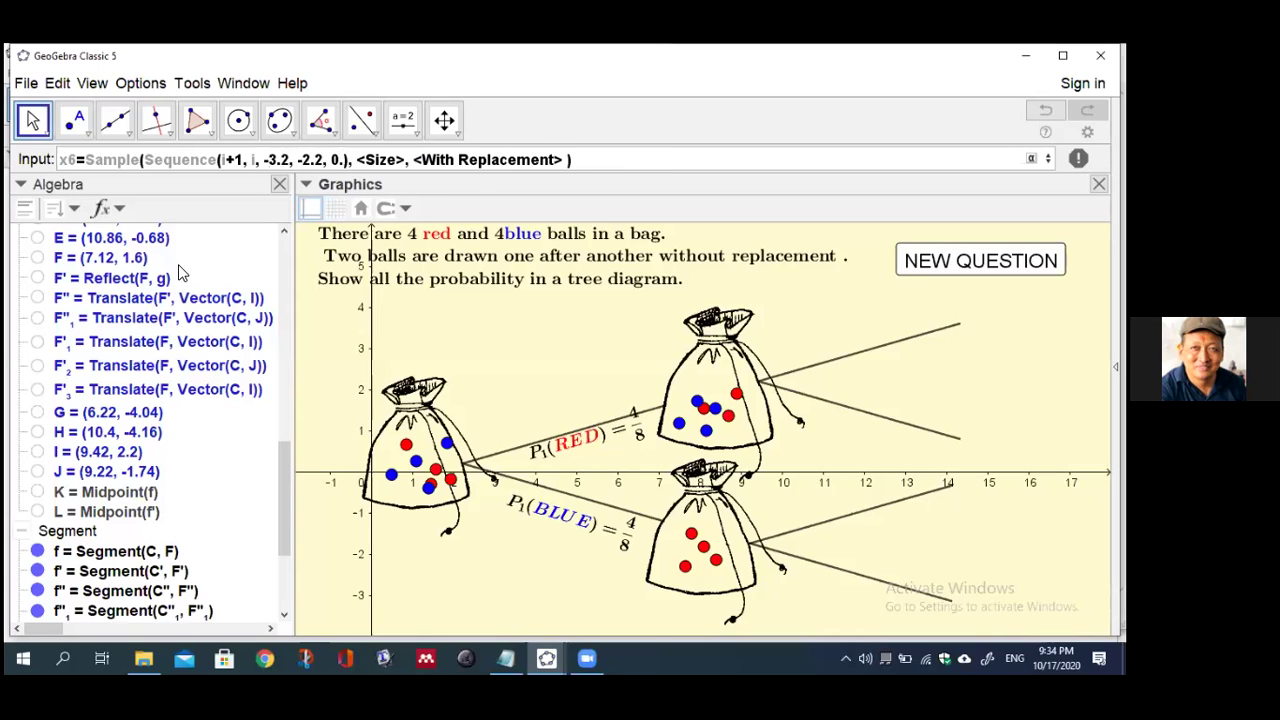
{"action": "type", "text": "15"}
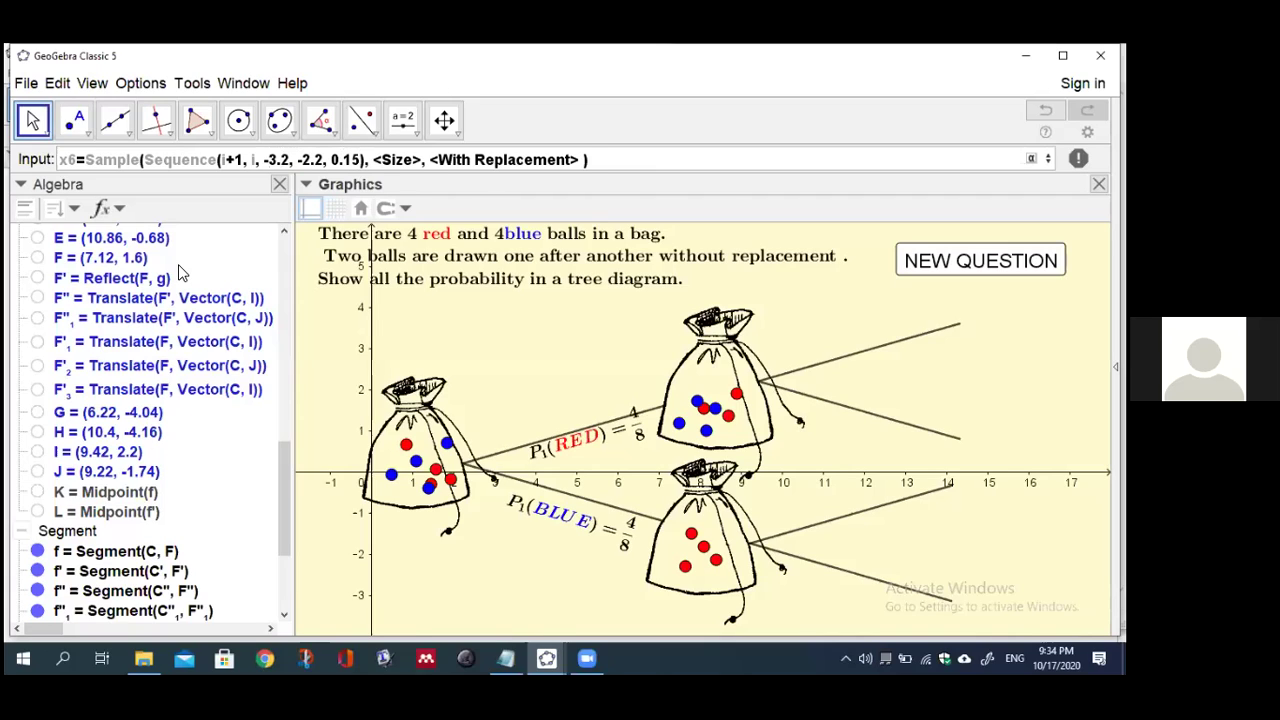
{"action": "key", "text": "Tab"}
{"action": "type", "text": "b"}
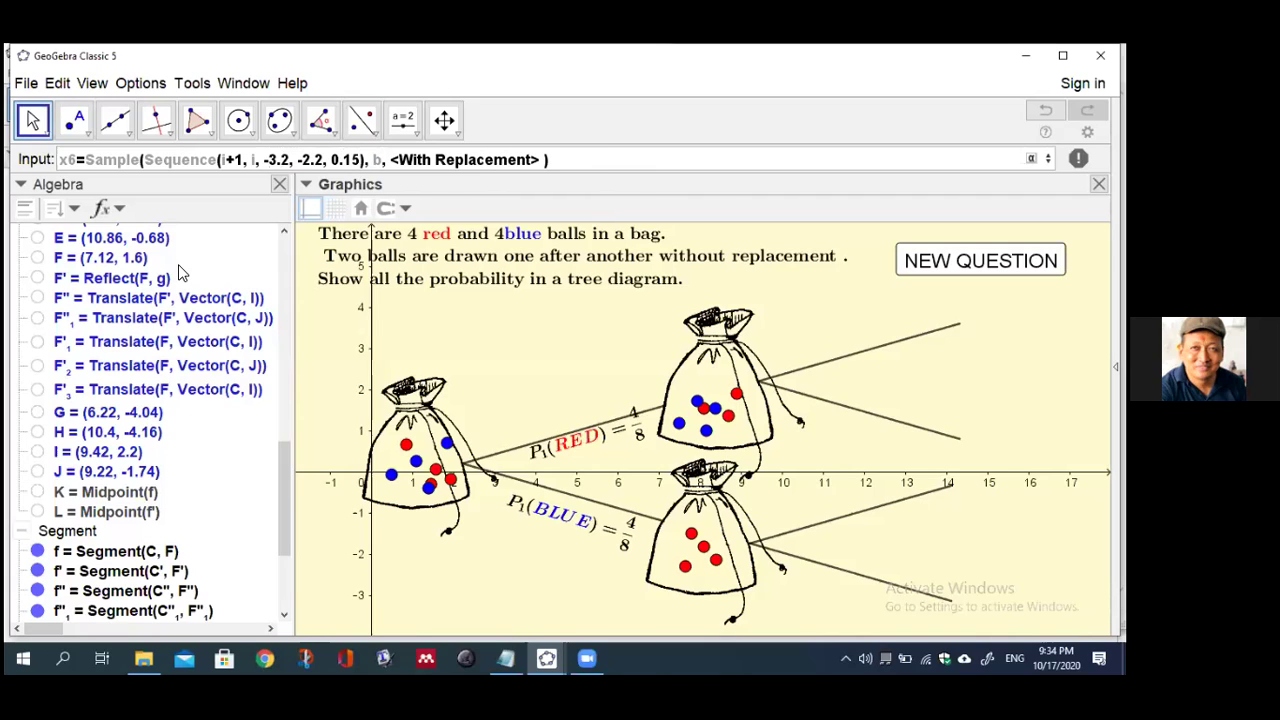
{"action": "type", "text": "lue-1"}
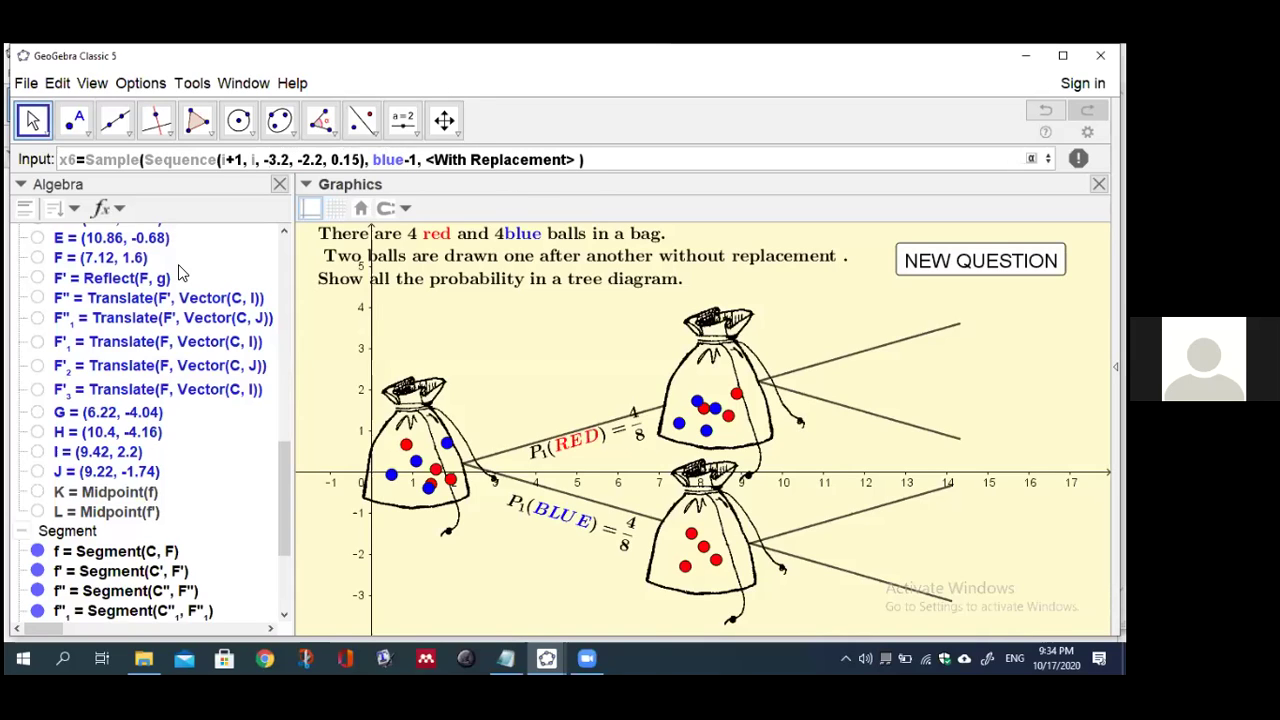
{"action": "key", "text": "Tab"}
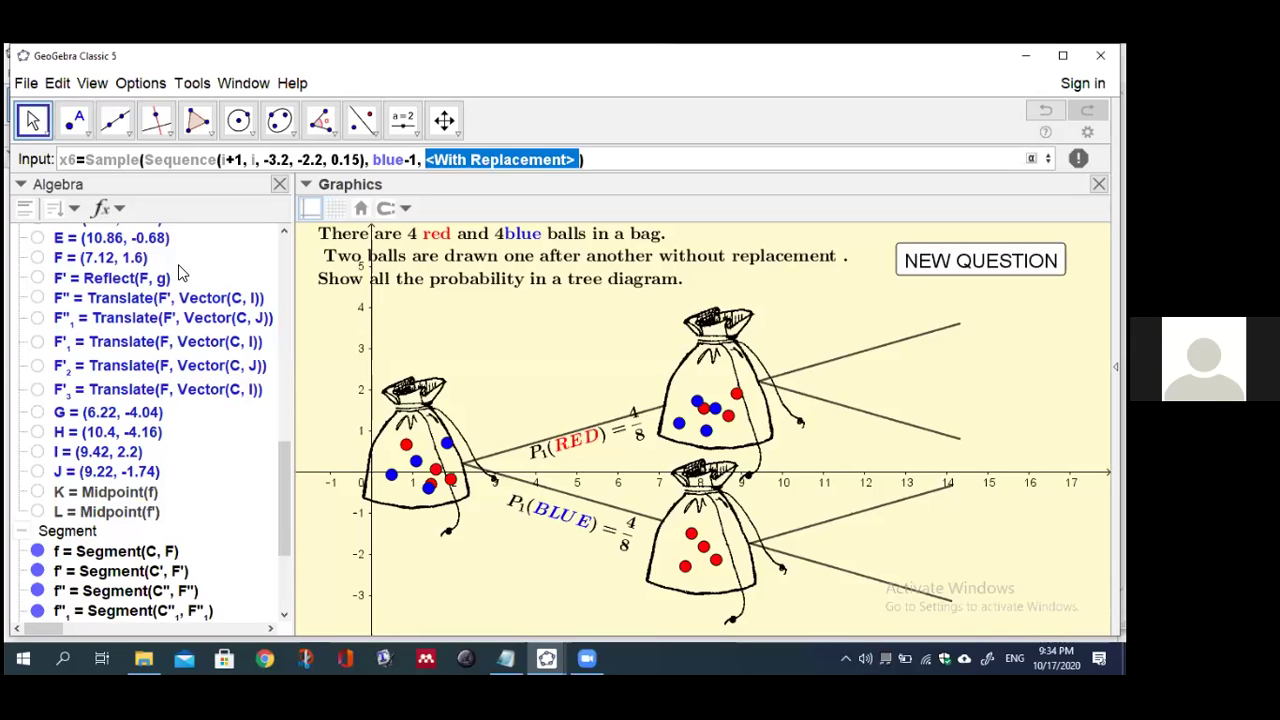
{"action": "type", "text": "false"}
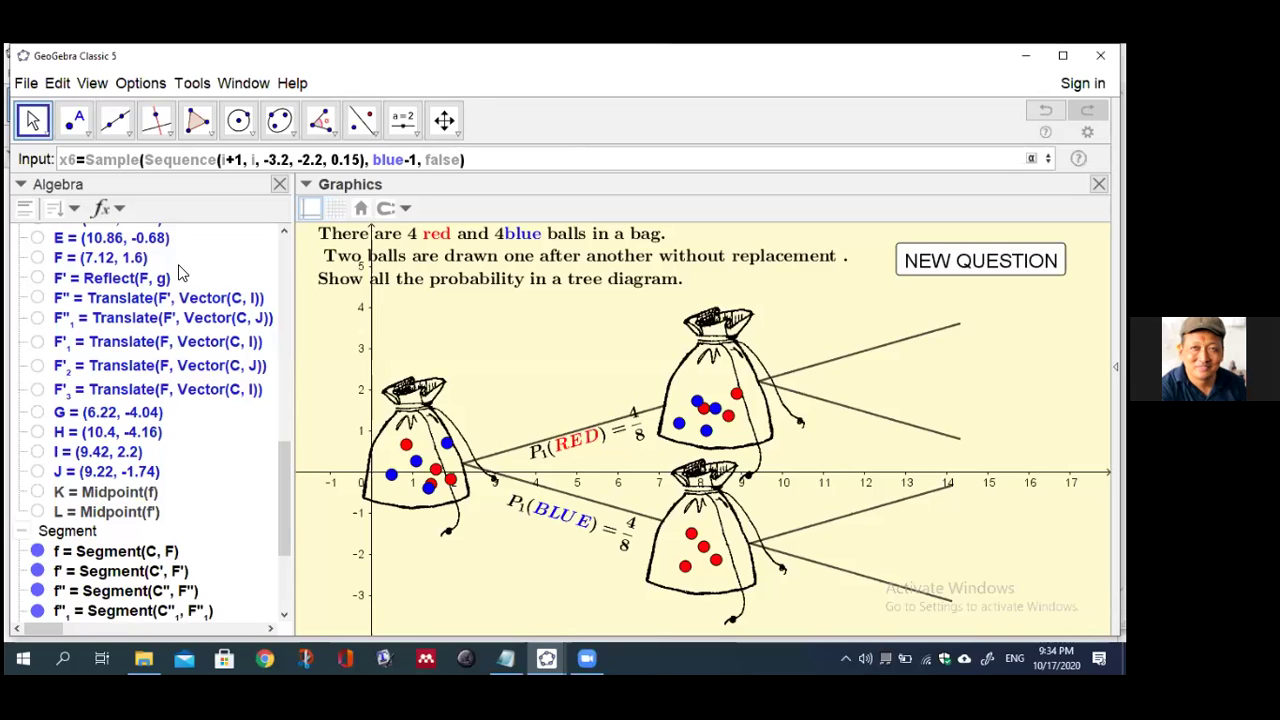
{"action": "key", "text": "Return"}
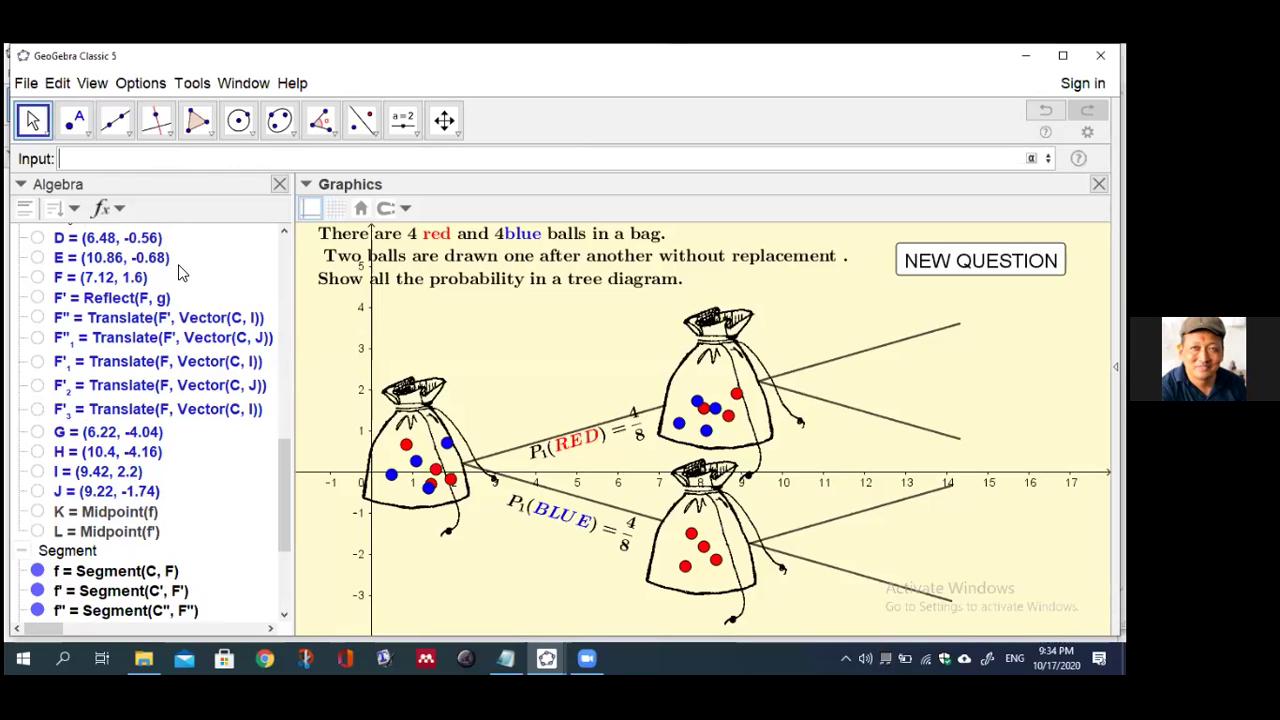
Start defining y6 as a three-argument Sample whose list is a five-argument Sequence
{"action": "type", "text": "y6=sam"}
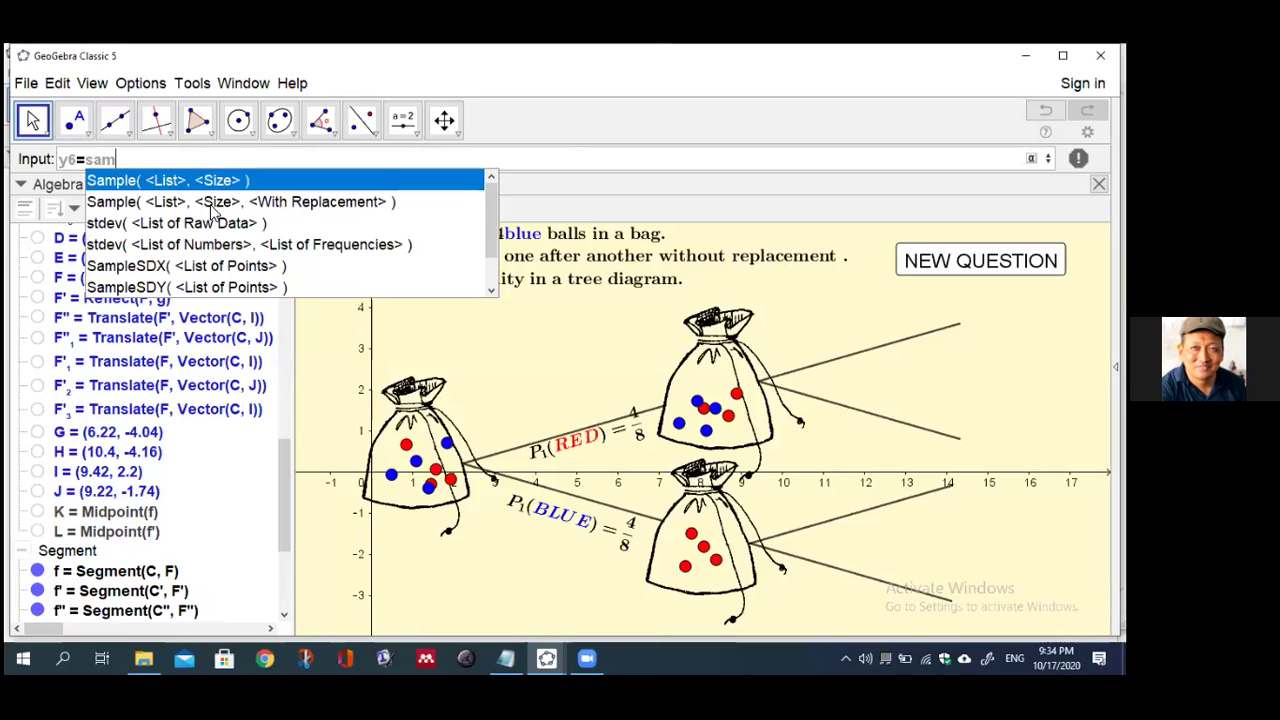
{"action": "left_click", "coordinate": [210, 208]}
{"action": "type", "text": "seq, <Size>, <With Replacement> )"}
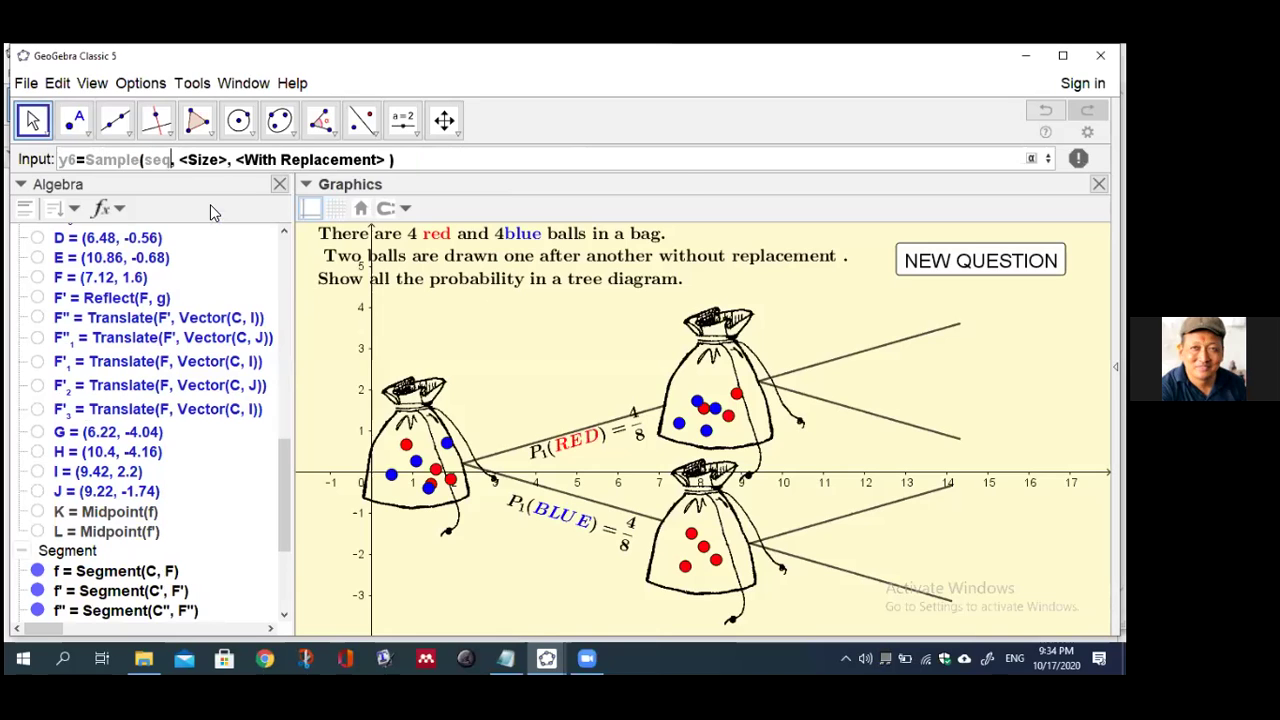
{"action": "left_click", "coordinate": [220, 268]}
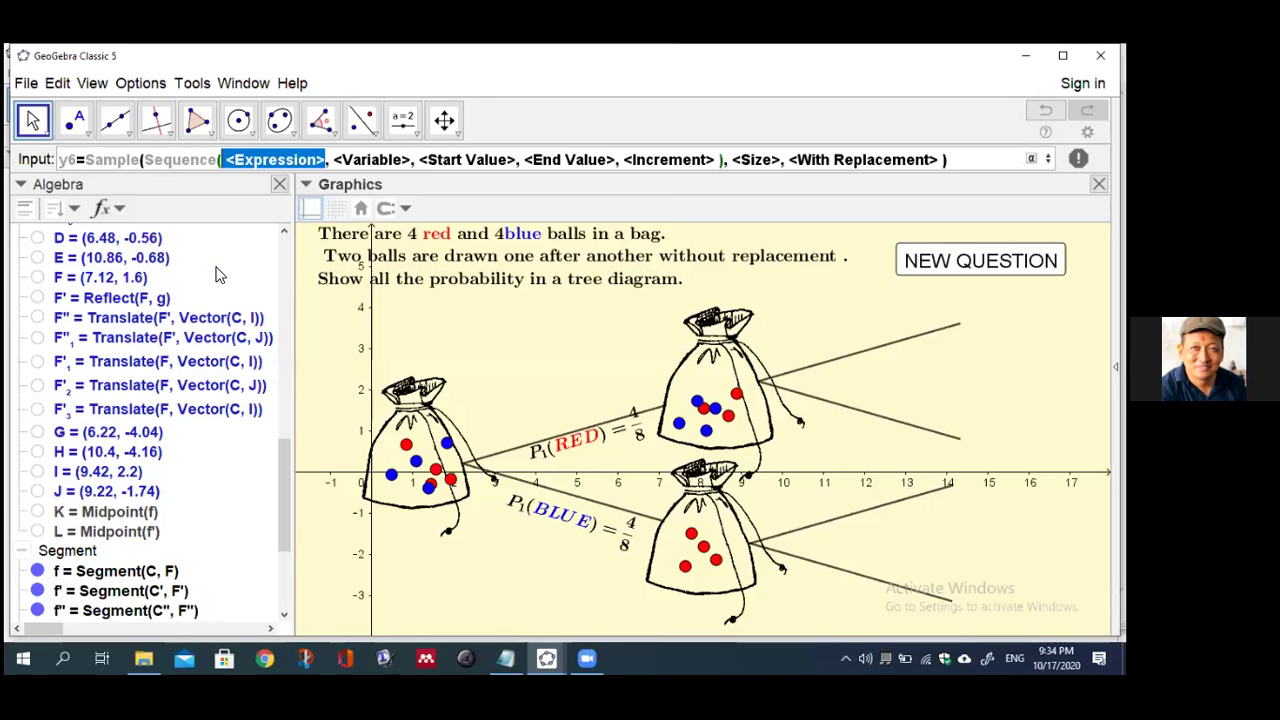
Set the expression of y6's Sequence to i+1 and its variable to i
{"action": "type", "text": "i+"}
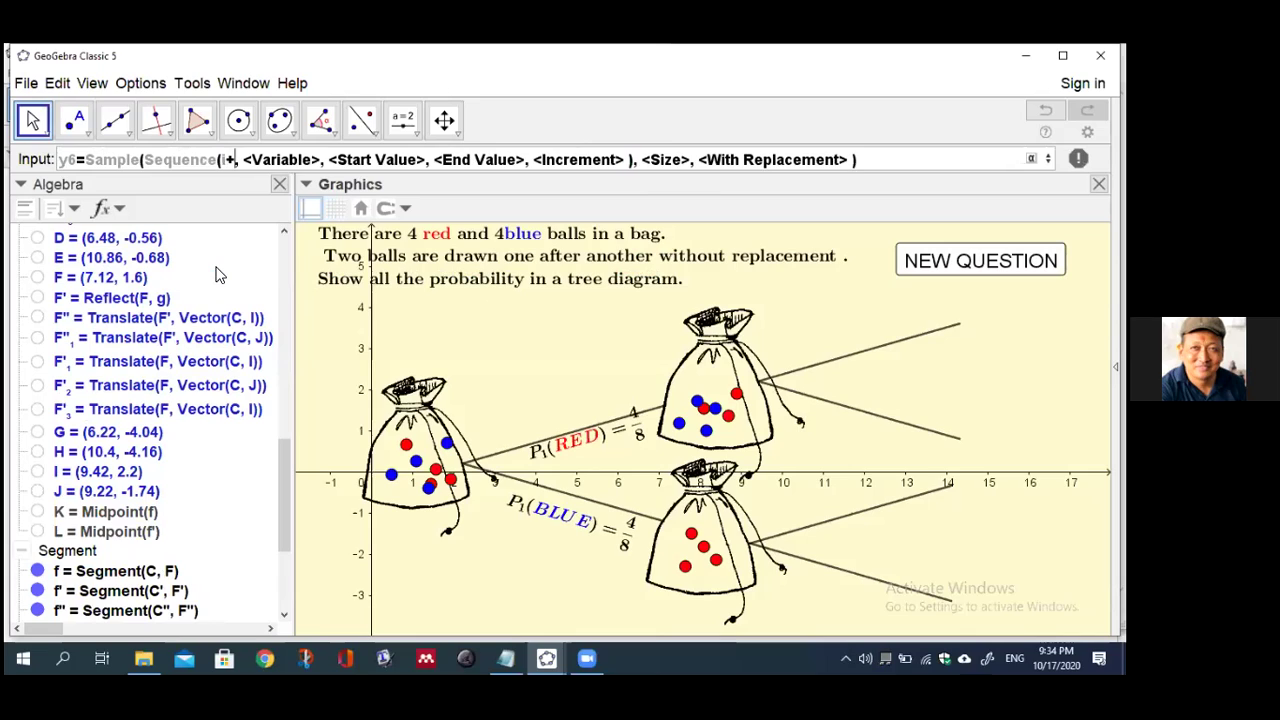
{"action": "type", "text": "1"}
{"action": "key", "text": "Tab"}
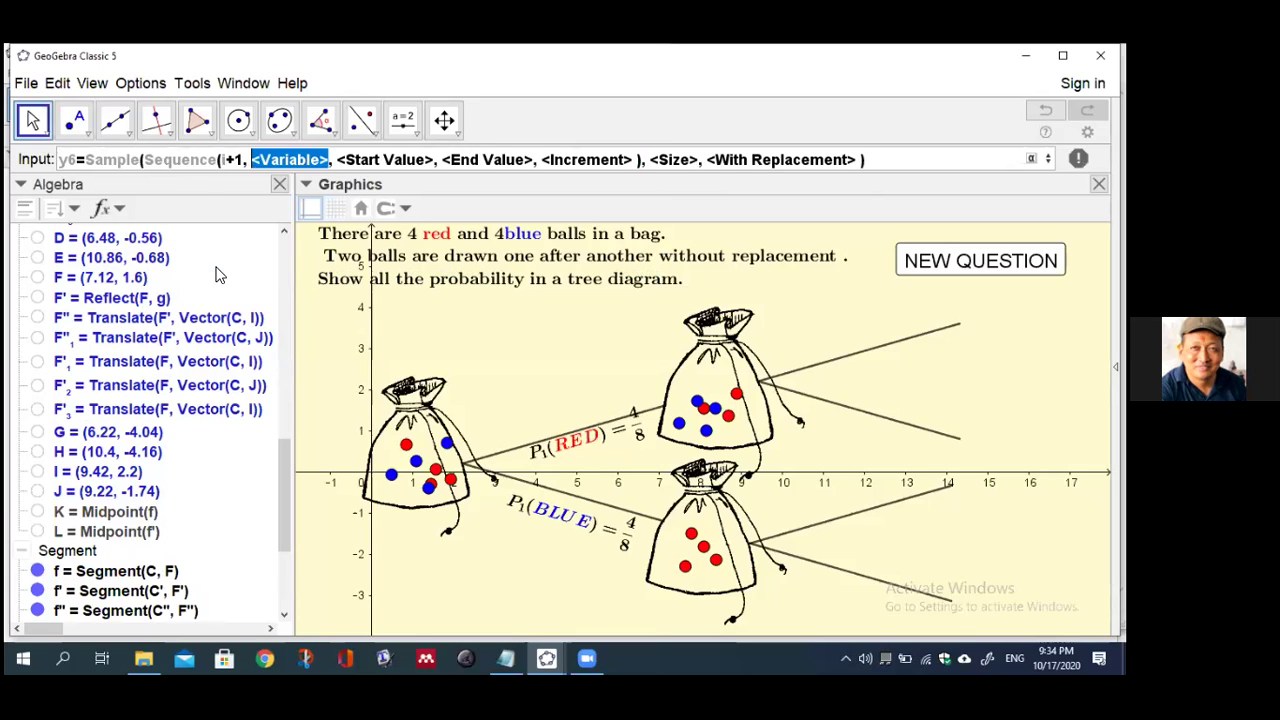
{"action": "type", "text": "i"}
{"action": "key", "text": "Tab"}
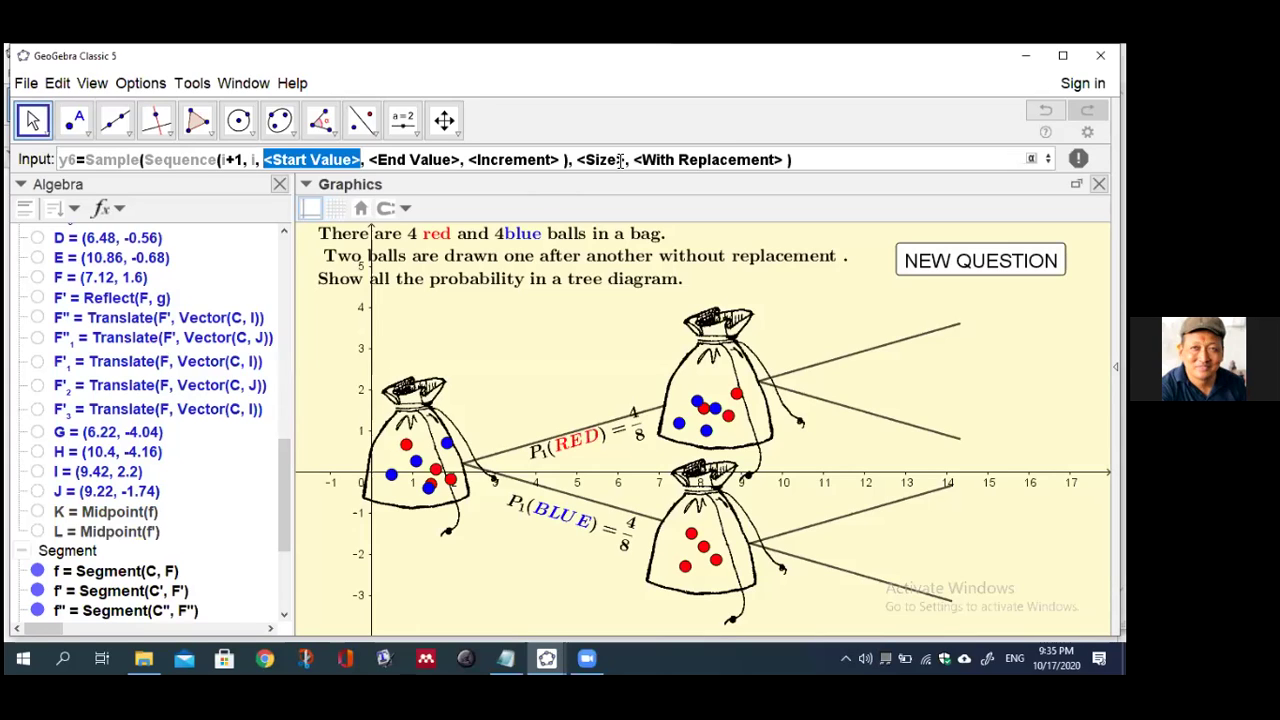
Set the start value of y6's Sequence to -3.2
{"action": "left_click_drag", "start_coordinate": [798, 160], "coordinate": [688, 160]}
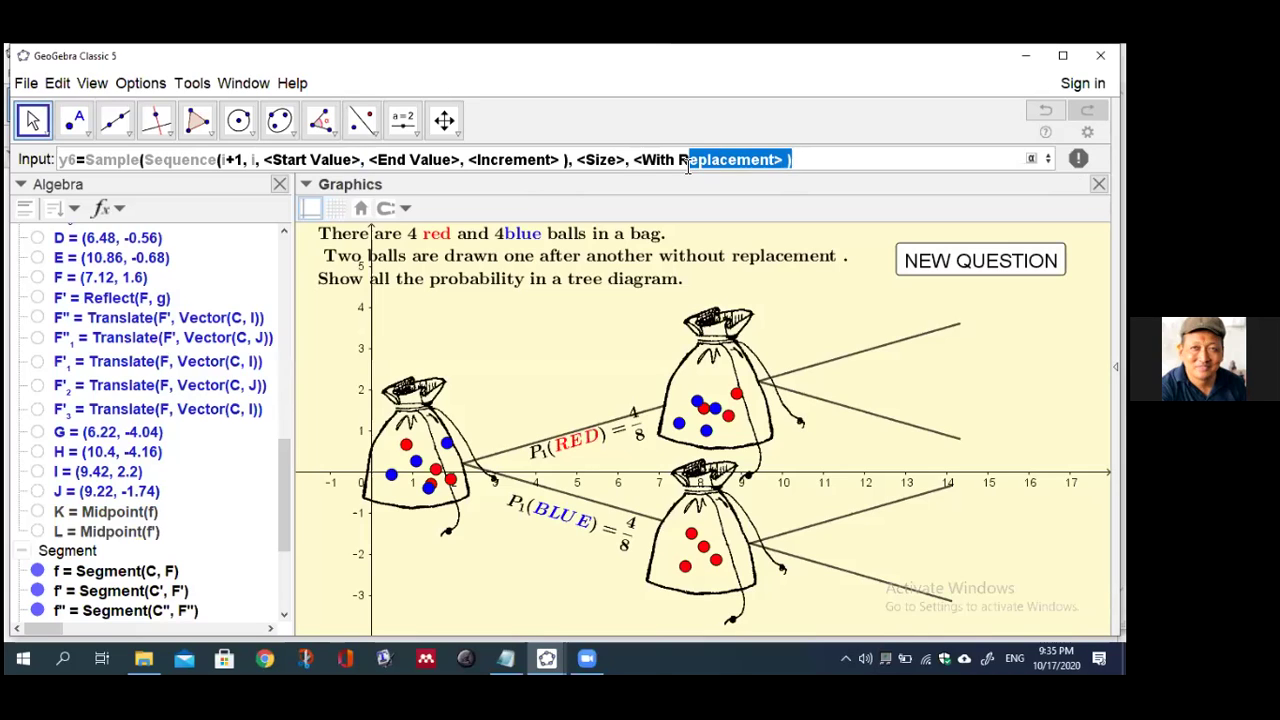
{"action": "left_click", "coordinate": [793, 160]}
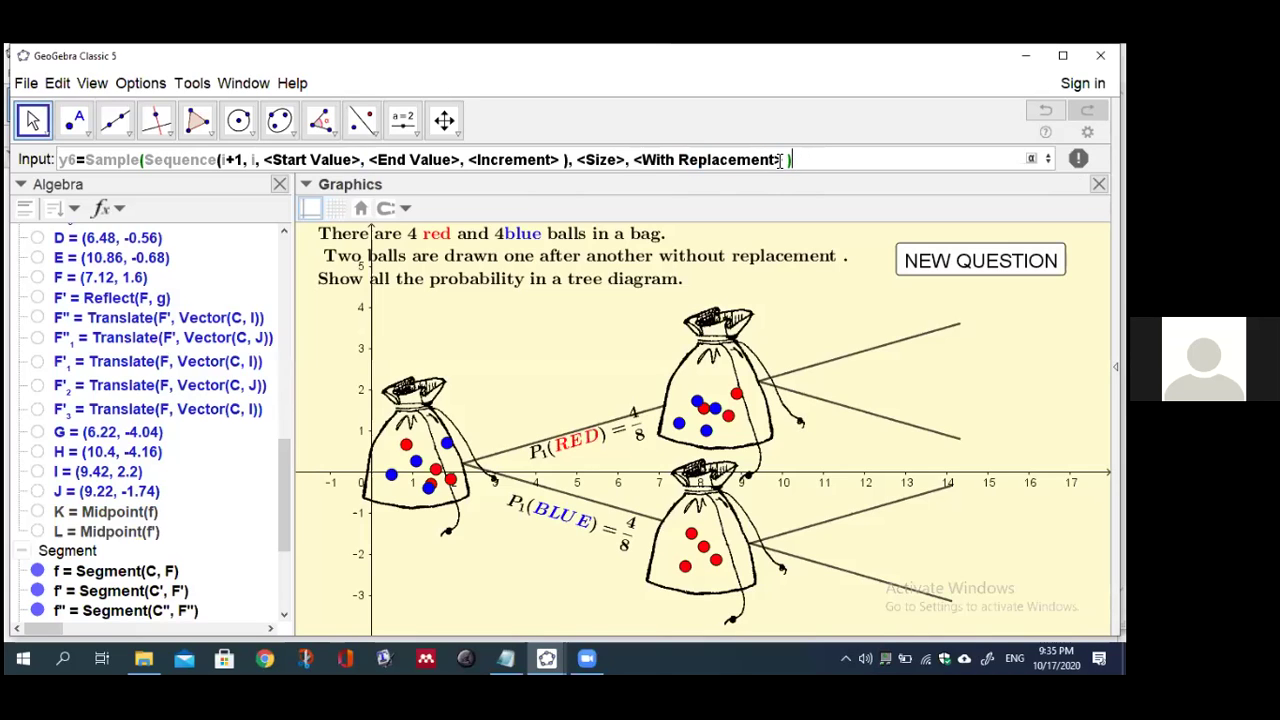
{"action": "left_click", "coordinate": [256, 160]}
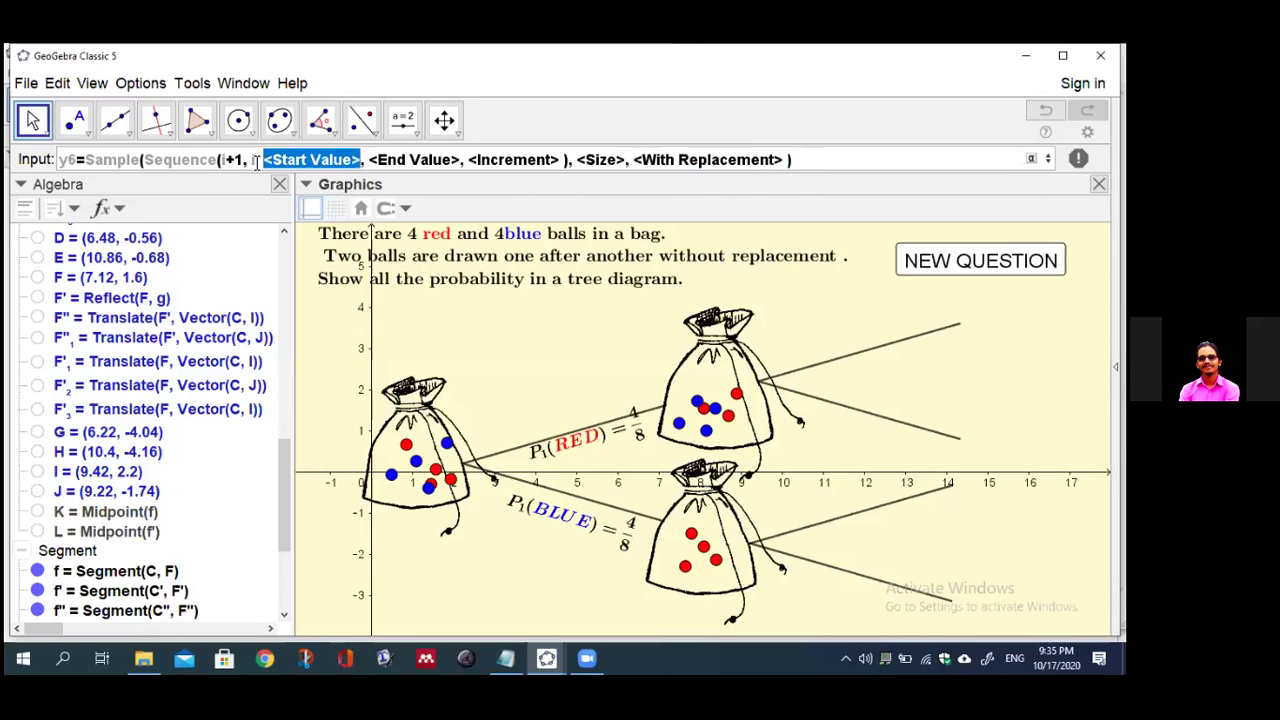
{"action": "type", "text": "-3"}
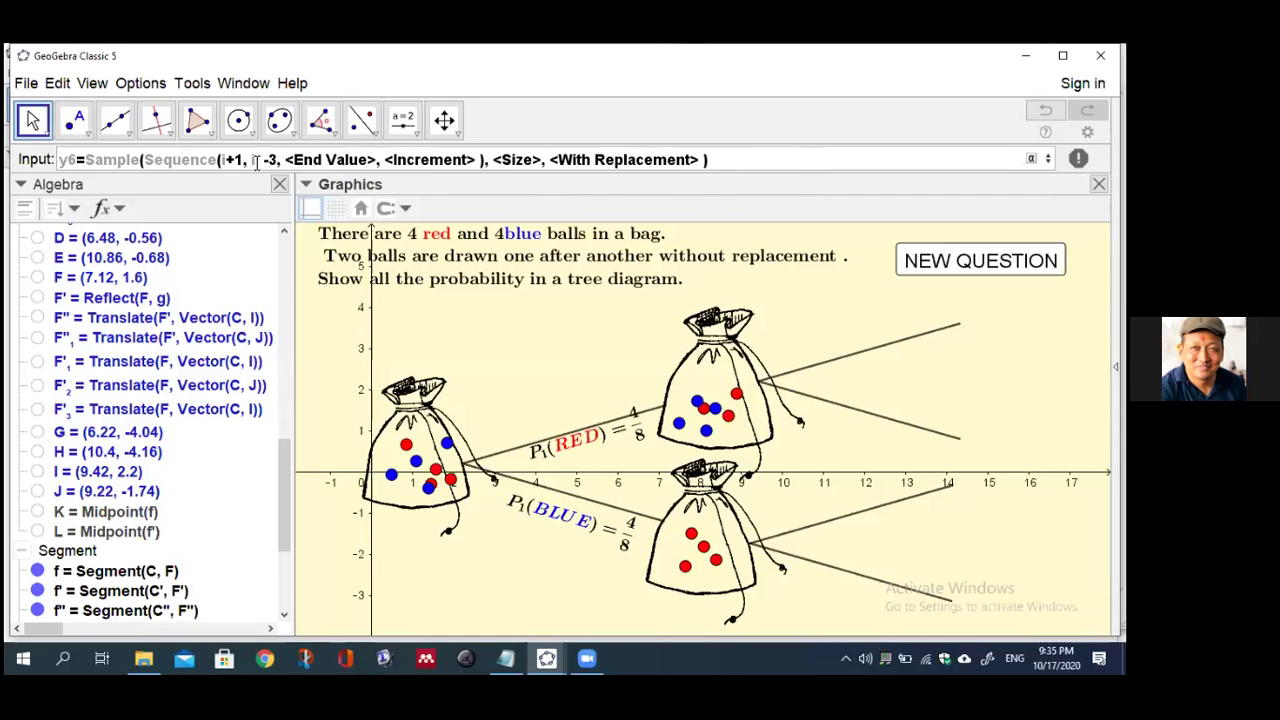
{"action": "type", "text": ".2"}
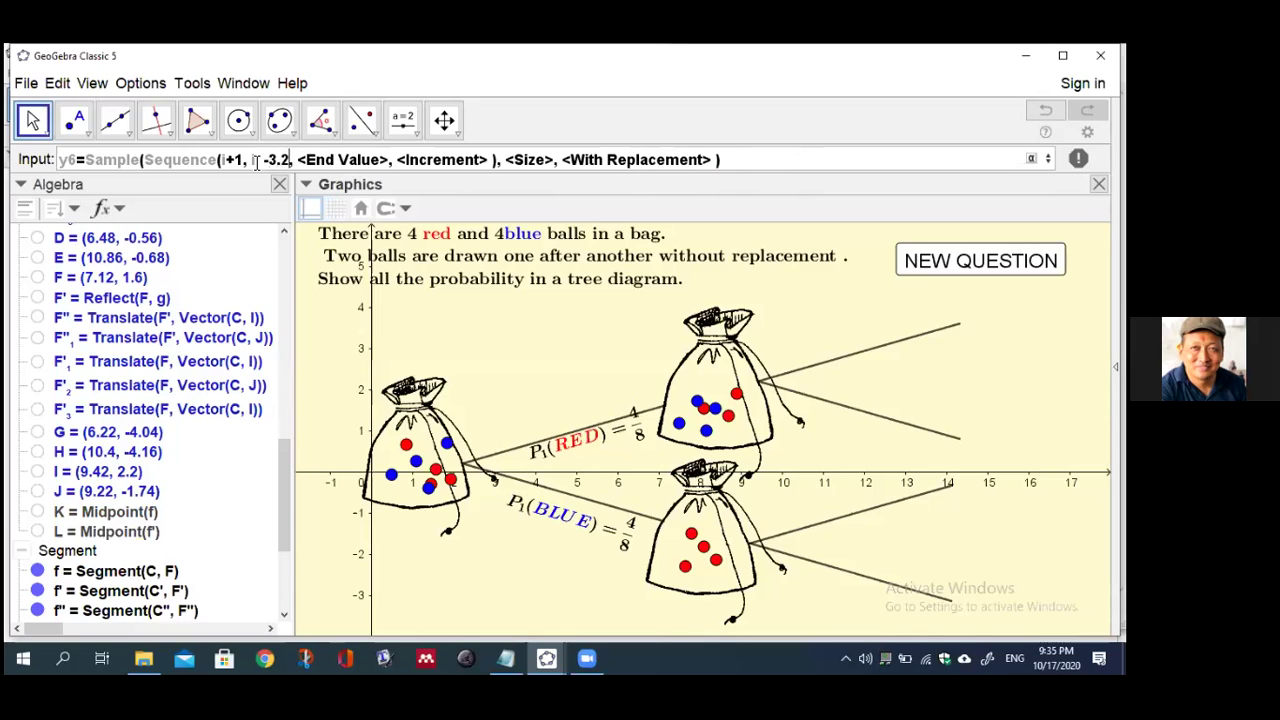
Set the end value of y6's Sequence to -2.2
{"action": "key", "text": "Tab"}
{"action": "key", "text": "BackSpace"}
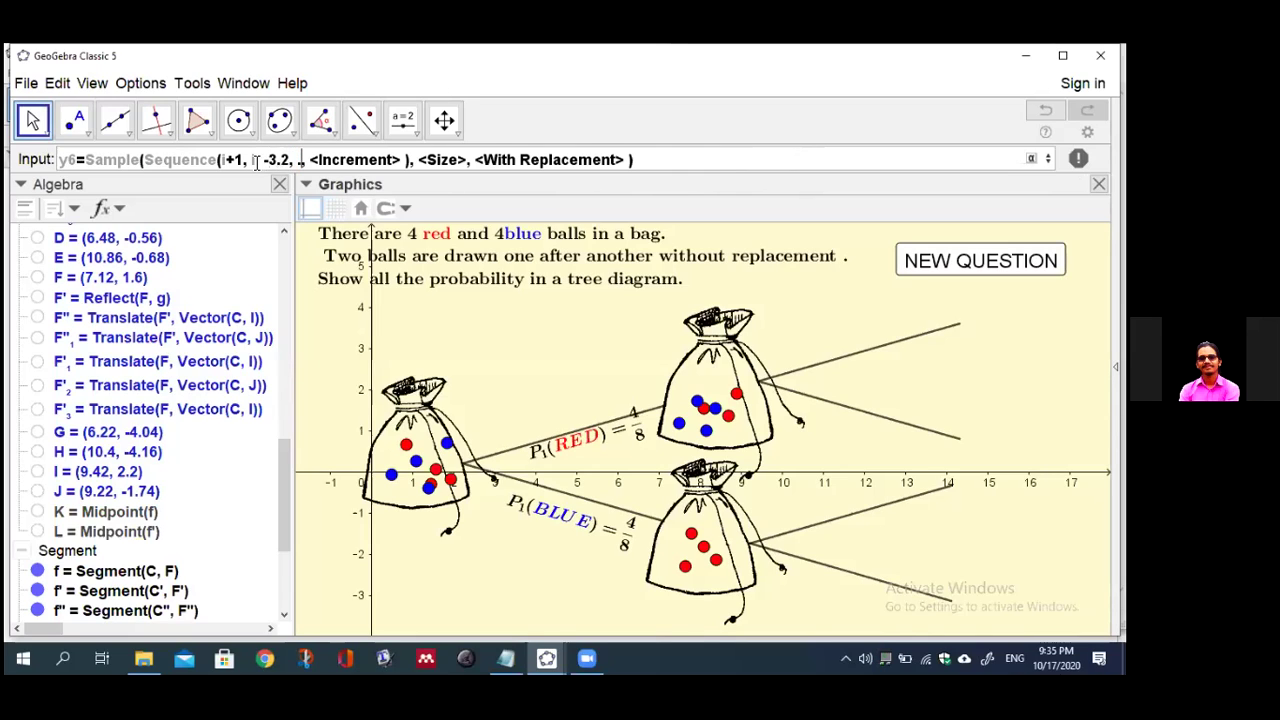
{"action": "key", "text": "BackSpace"}
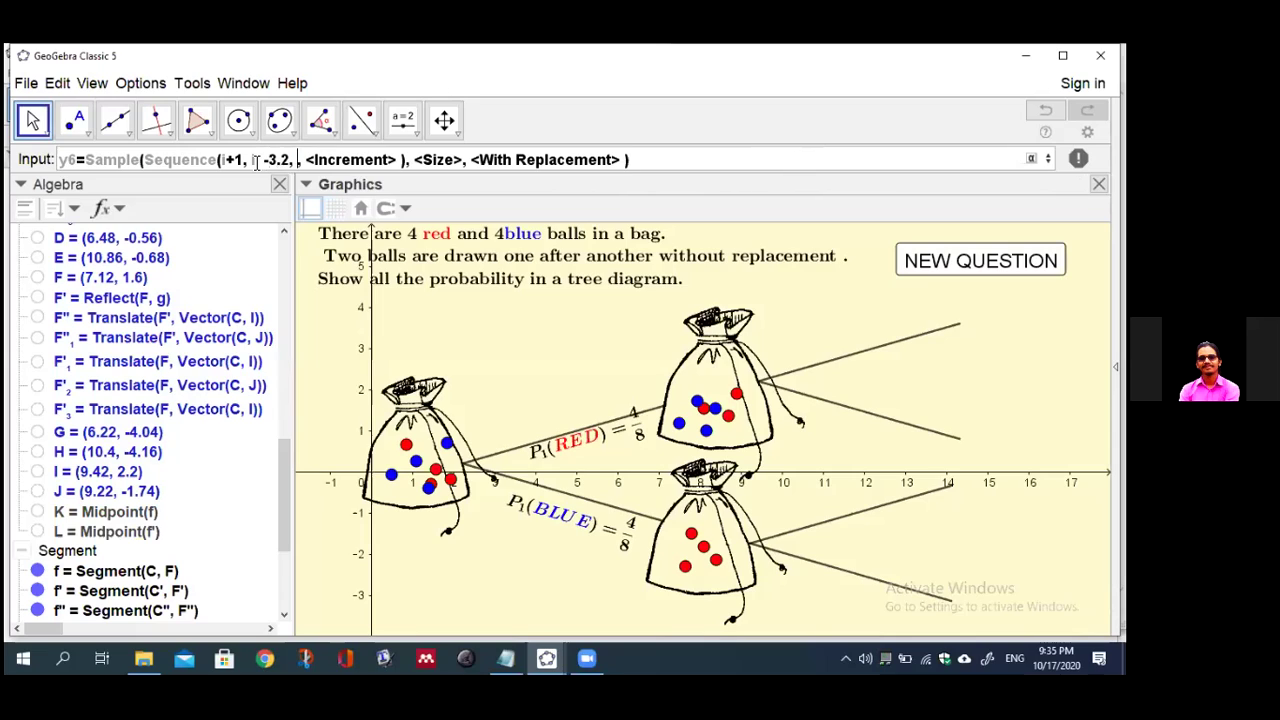
{"action": "key", "text": "BackSpace"}
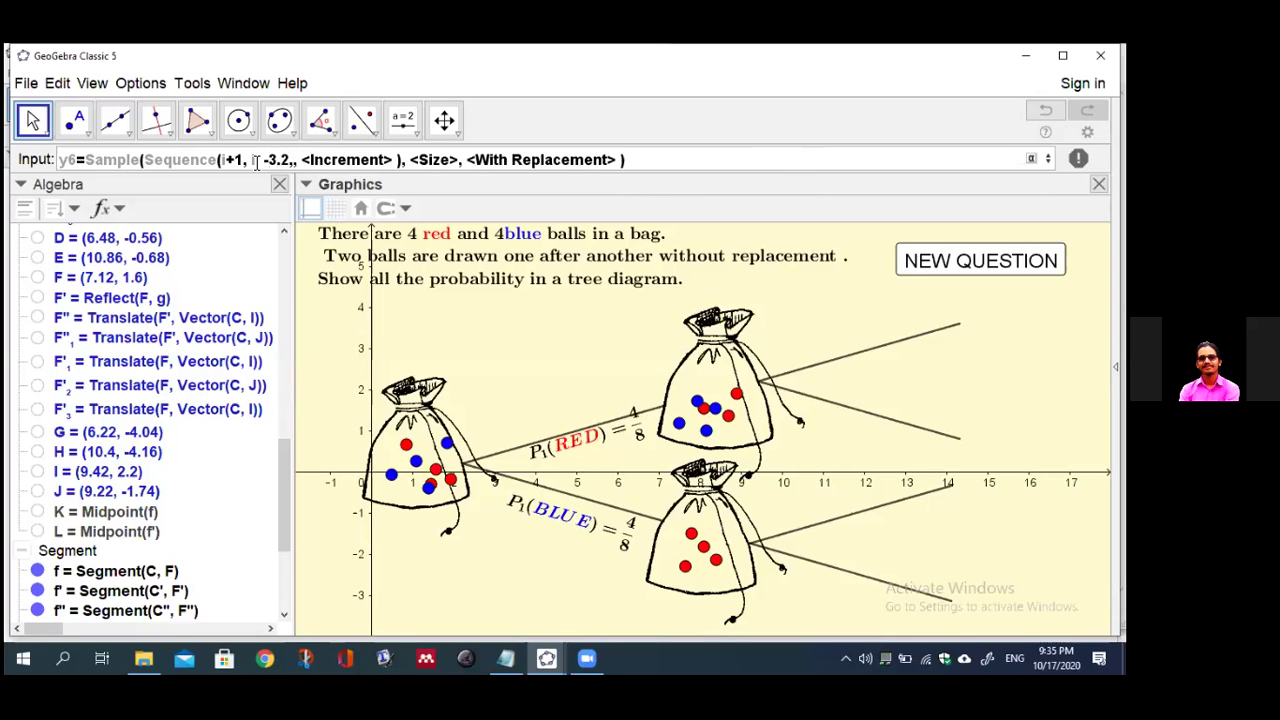
{"action": "type", "text": "-"}
{"action": "type", "text": "2.5"}
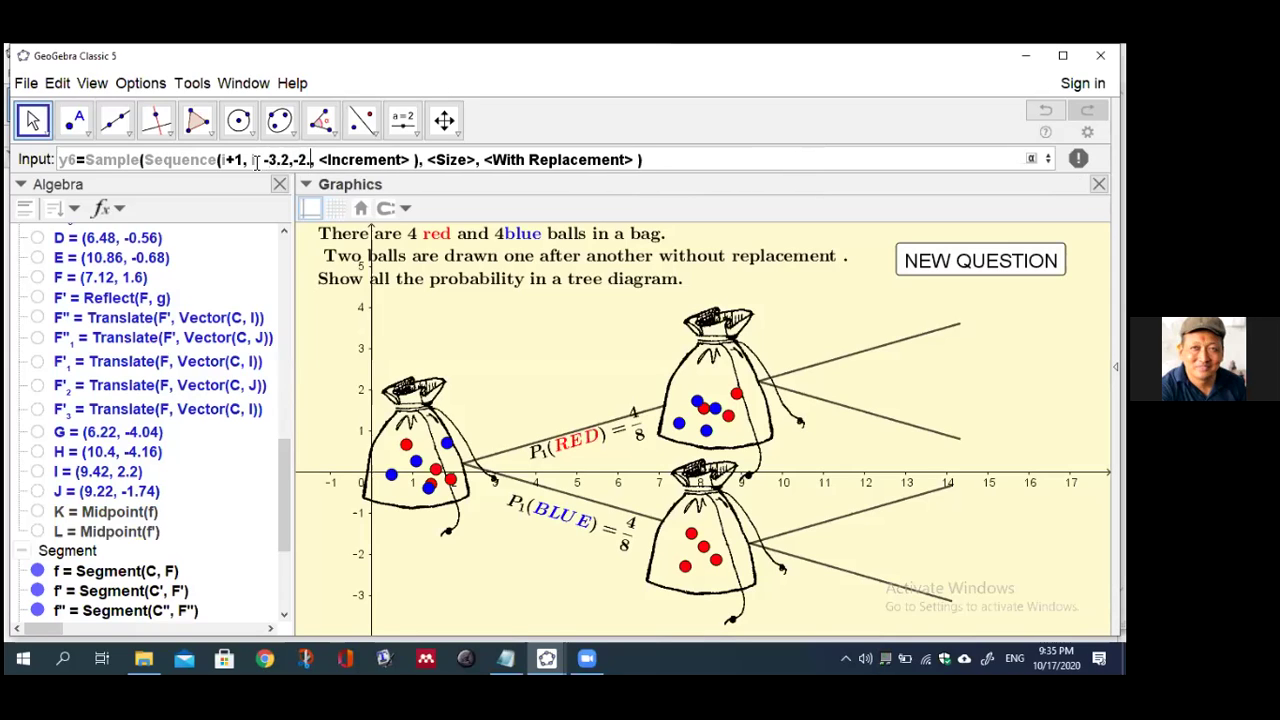
{"action": "key", "text": "BackSpace"}
{"action": "type", "text": "2."}
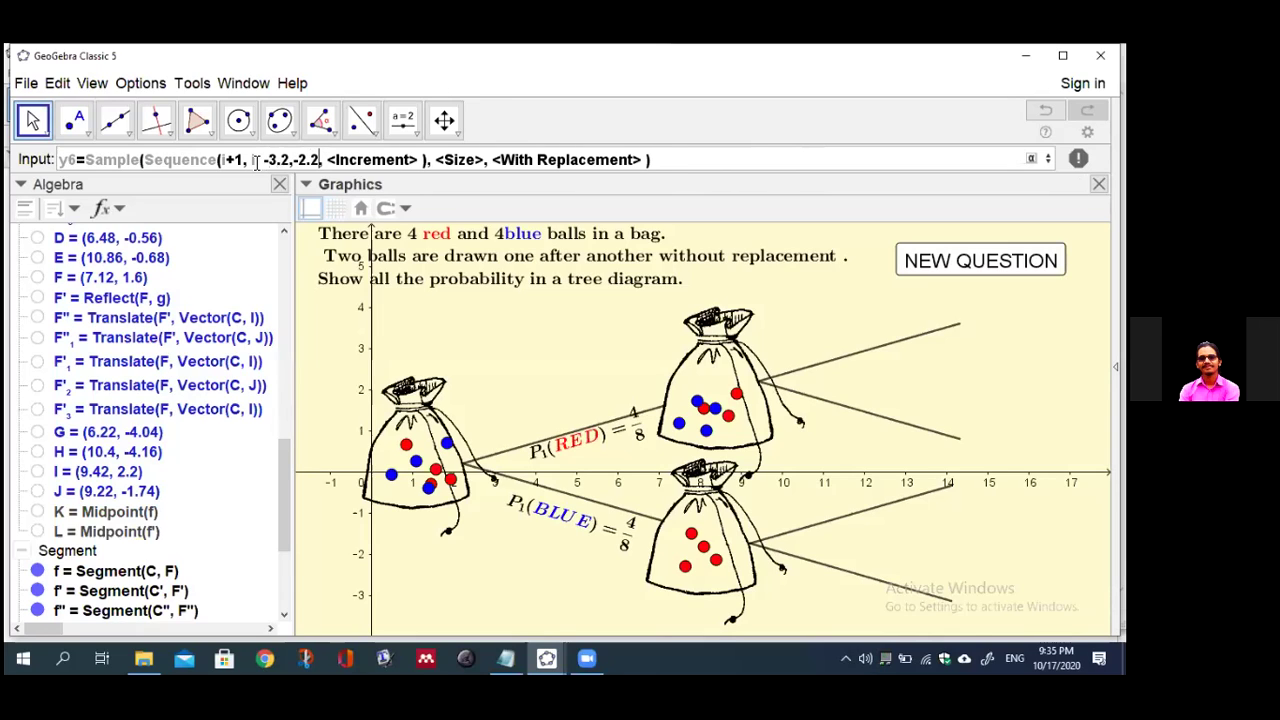
Complete and create y6 with Sequence increment 0.15, sample size blue-1 and With Replacement set to false
{"action": "key", "text": "Tab"}
{"action": "type", "text": "0."}
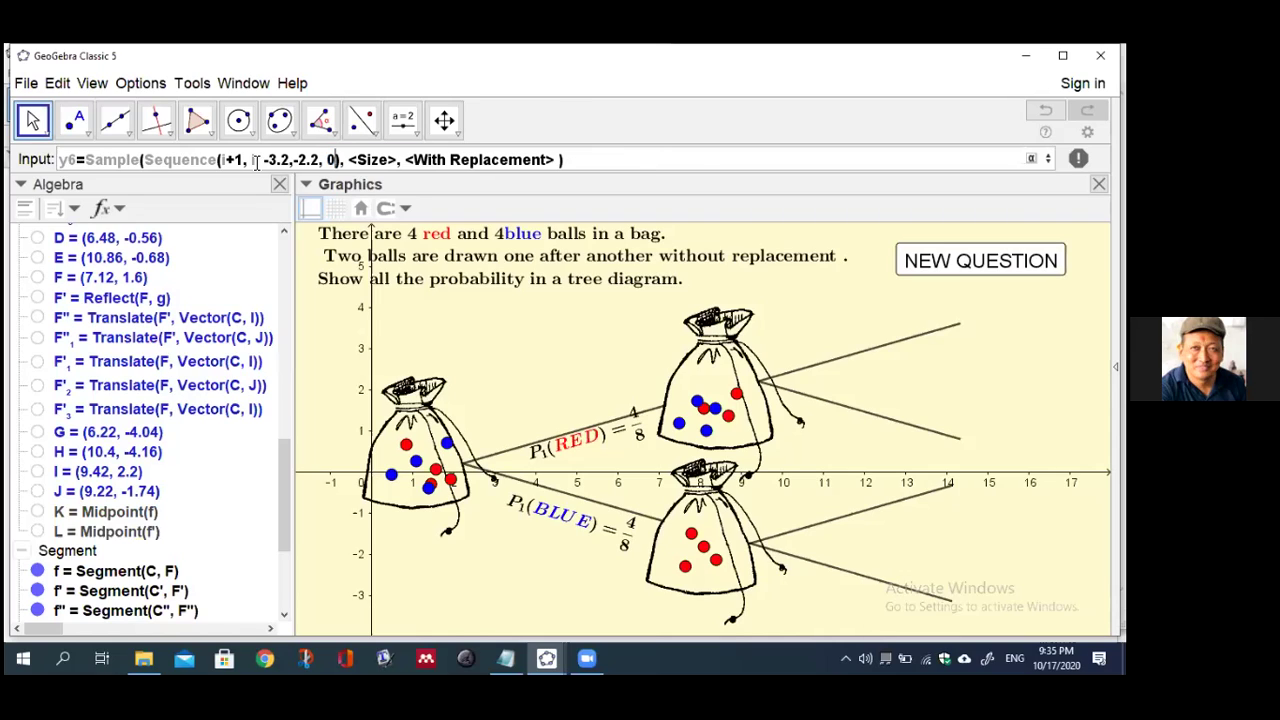
{"action": "type", "text": "15"}
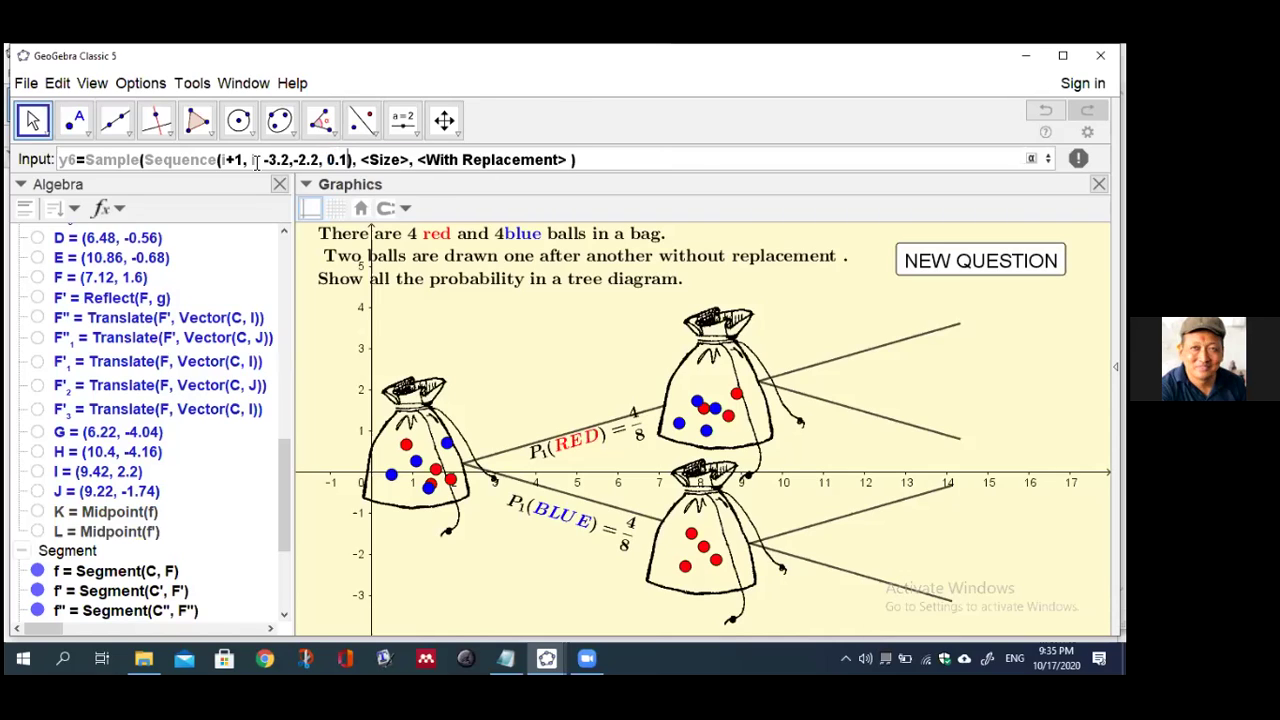
{"action": "key", "text": "Tab"}
{"action": "type", "text": "blue"}
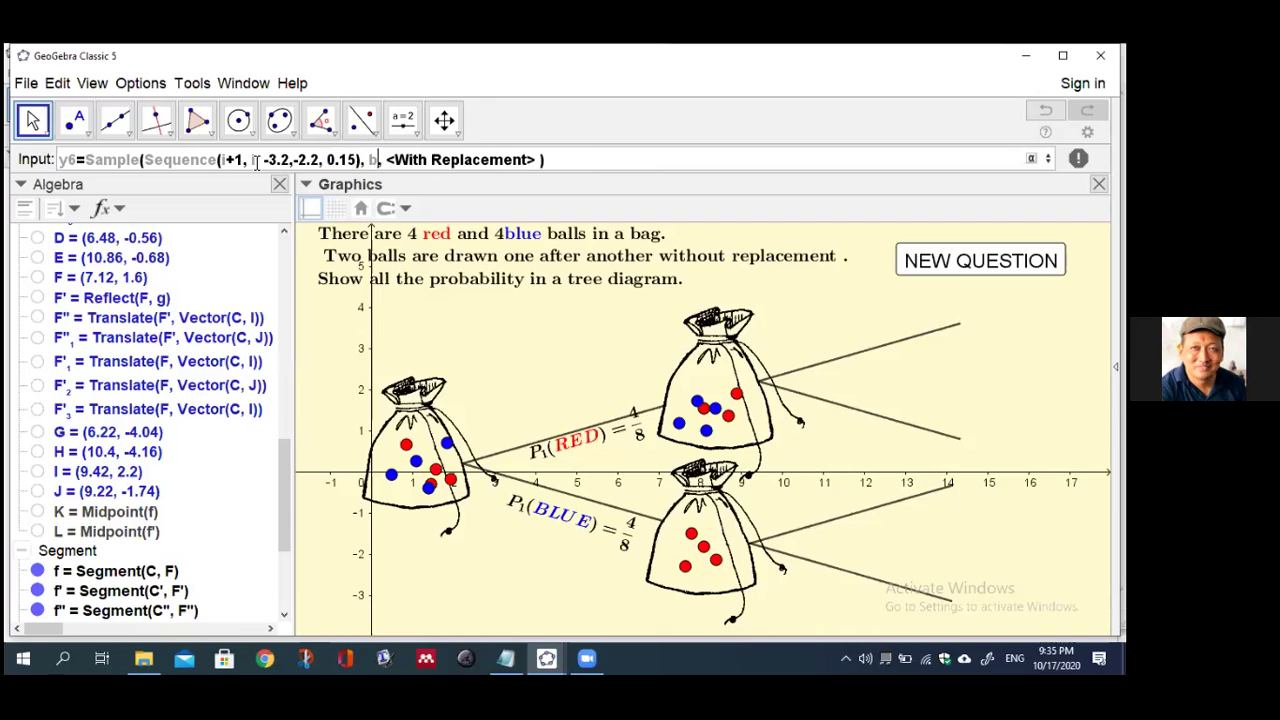
{"action": "type", "text": "-1"}
{"action": "key", "text": "Tab"}
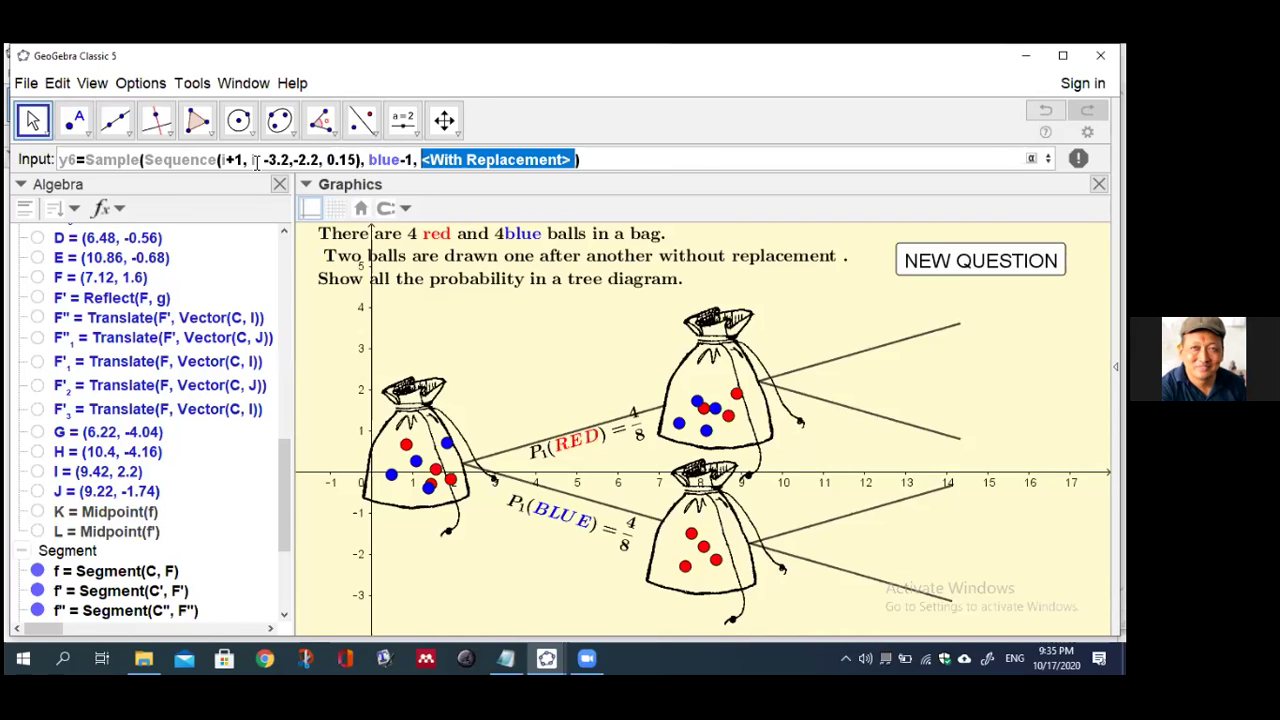
{"action": "type", "text": "false"}
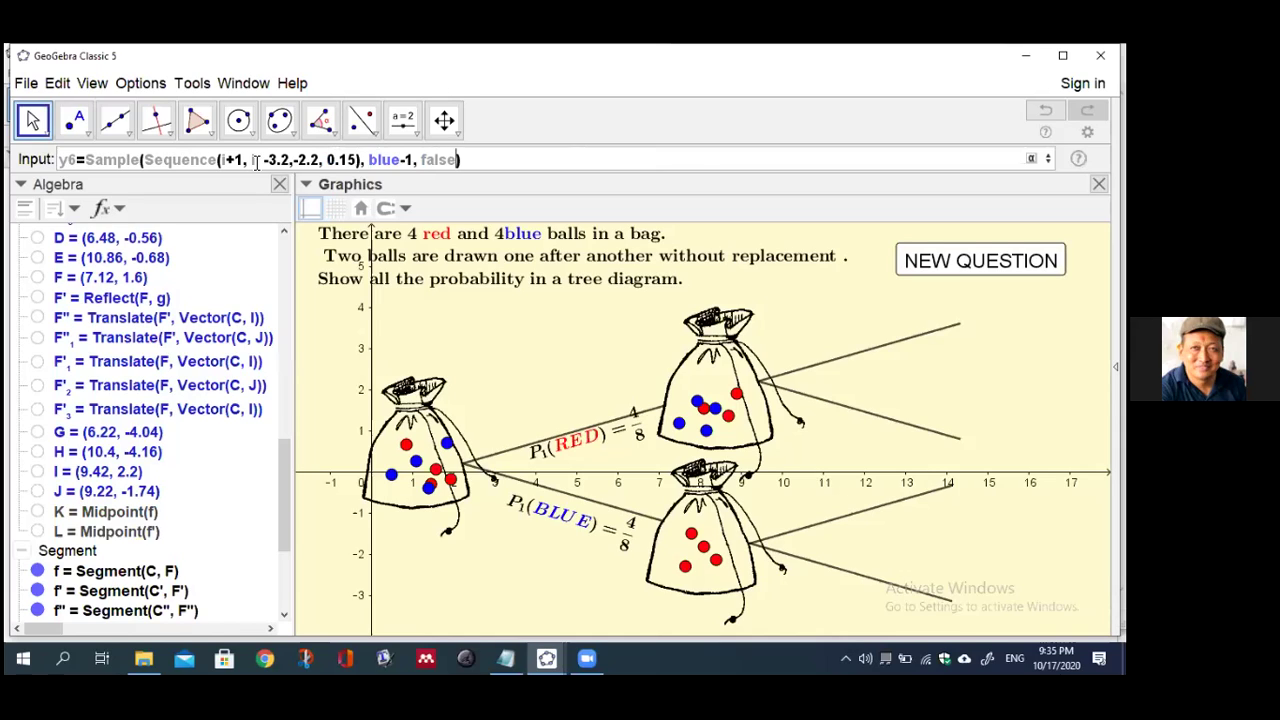
{"action": "key", "text": "Return"}
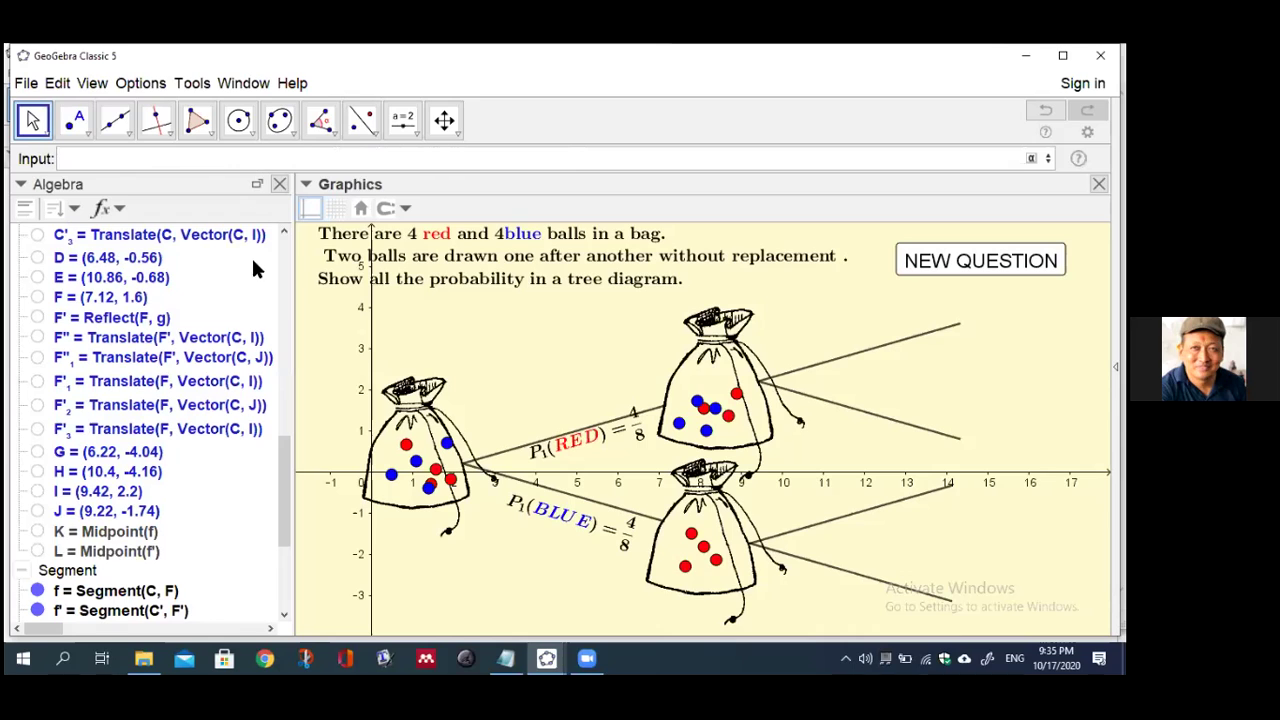
Redefine list x6 so that its Sequence starts at 6.5
{"action": "scroll", "coordinate": [287, 450], "scroll_direction": "up", "scroll_amount": 8}
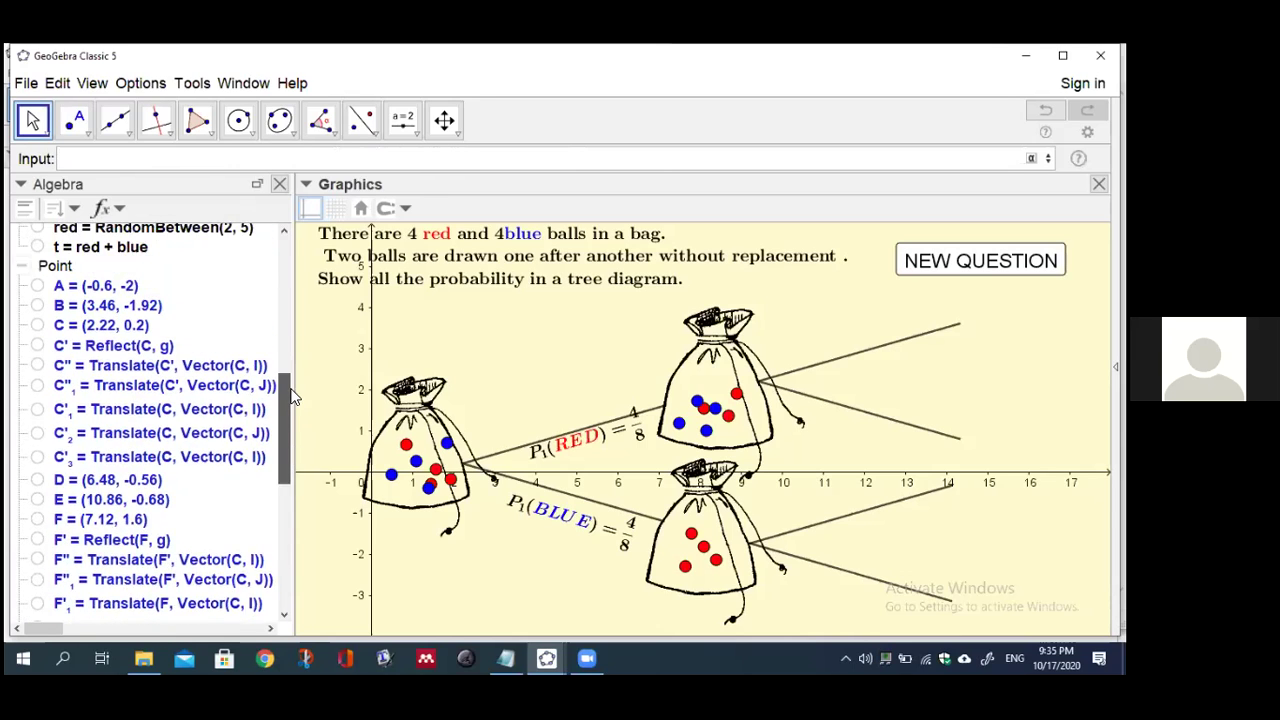
{"action": "scroll", "coordinate": [292, 340], "scroll_direction": "up", "scroll_amount": 5}
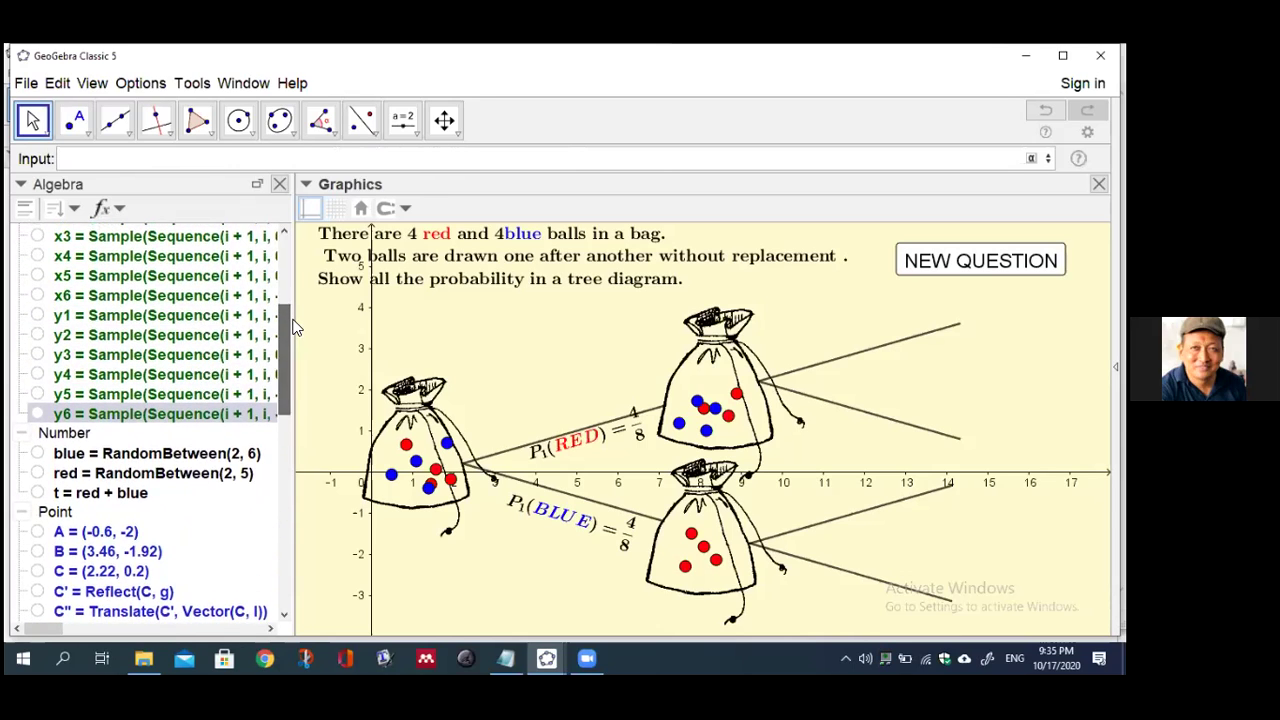
{"action": "double_click", "coordinate": [266, 297]}
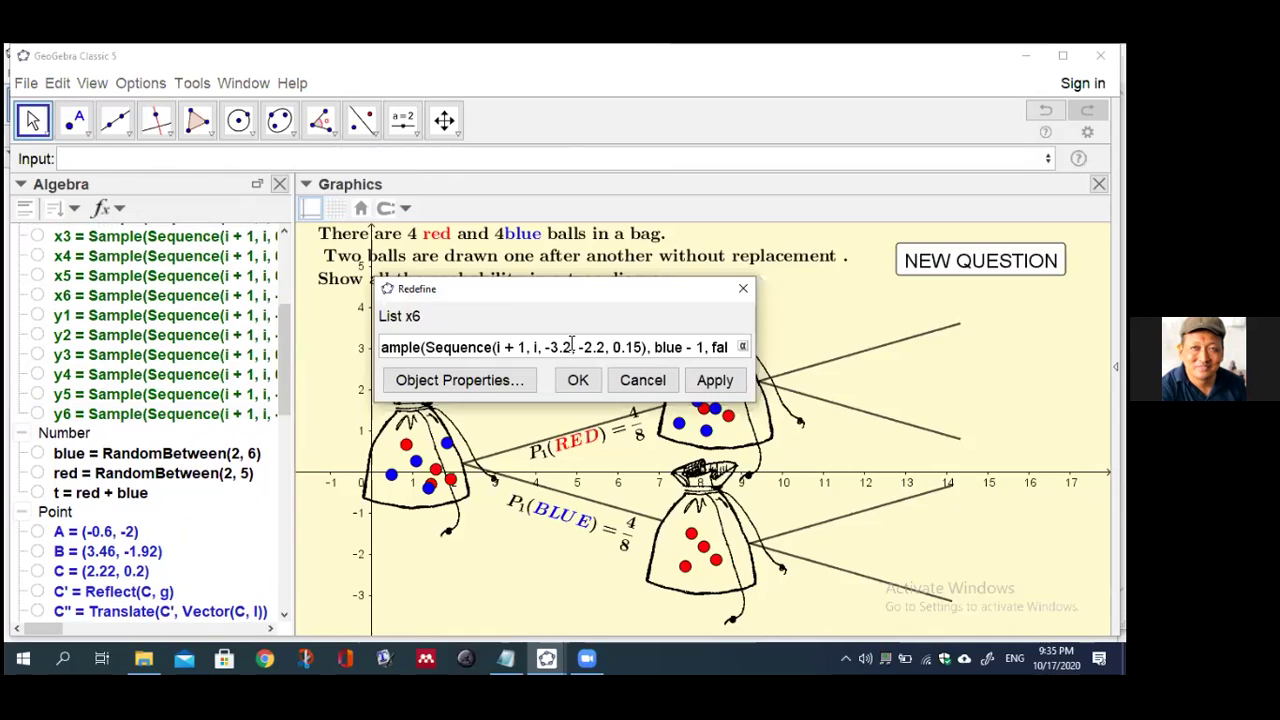
{"action": "key", "text": "BackSpace"}
{"action": "key", "text": "BackSpace"}
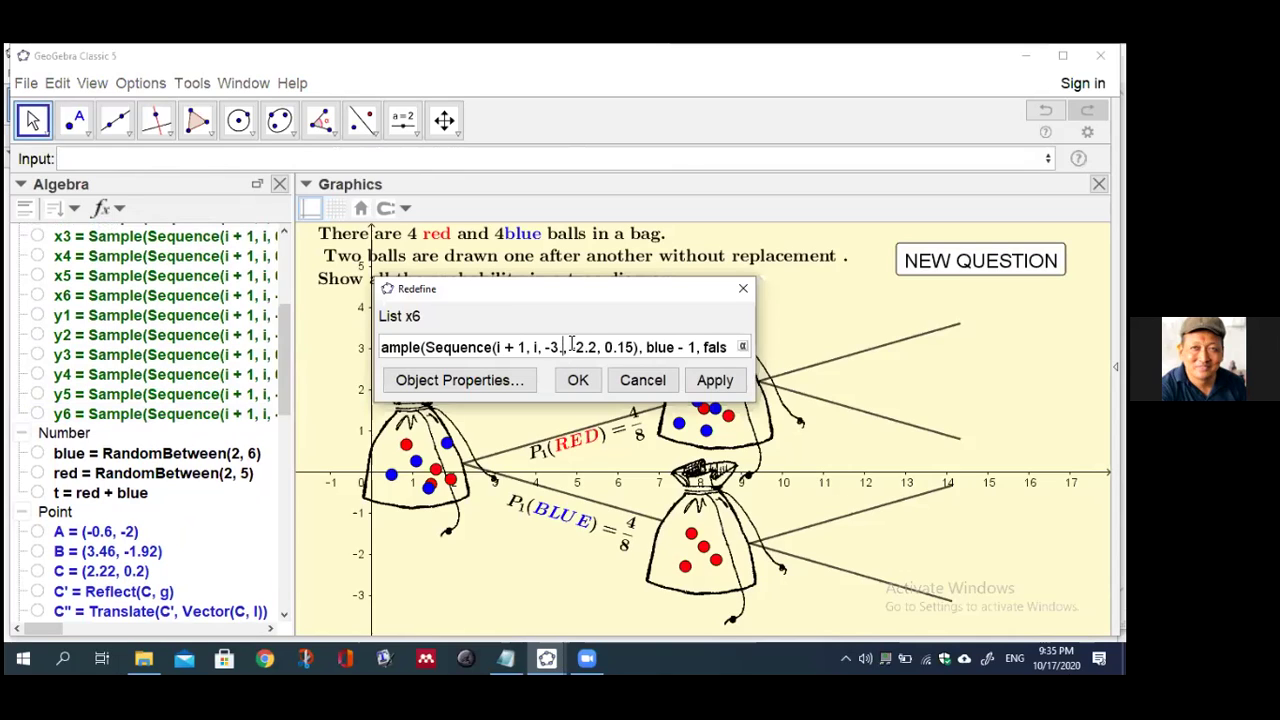
{"action": "key", "text": "BackSpace"}
{"action": "key", "text": "BackSpace"}
{"action": "type", "text": "6.5"}
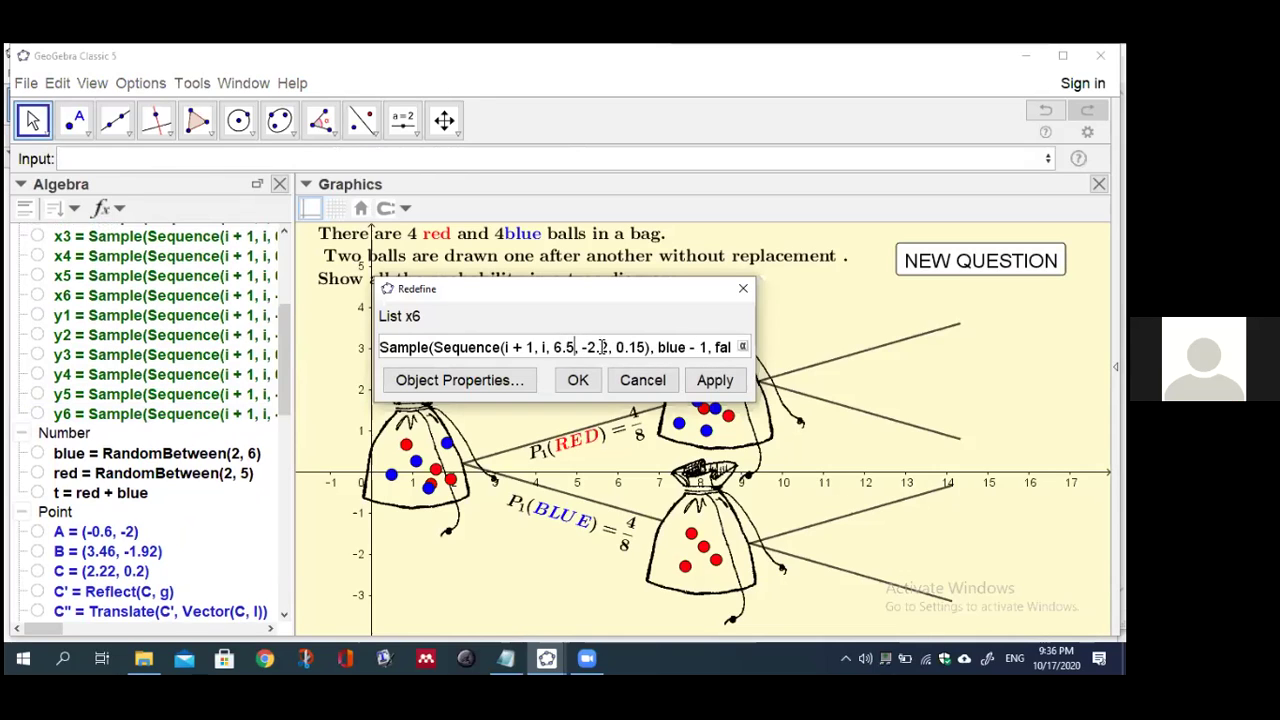
Set the end value of x6's Sequence to 7.5, apply the redefinition and generate a new question
{"action": "key", "text": "BackSpace"}
{"action": "key", "text": "BackSpace"}
{"action": "key", "text": "BackSpace"}
{"action": "key", "text": "BackSpace"}
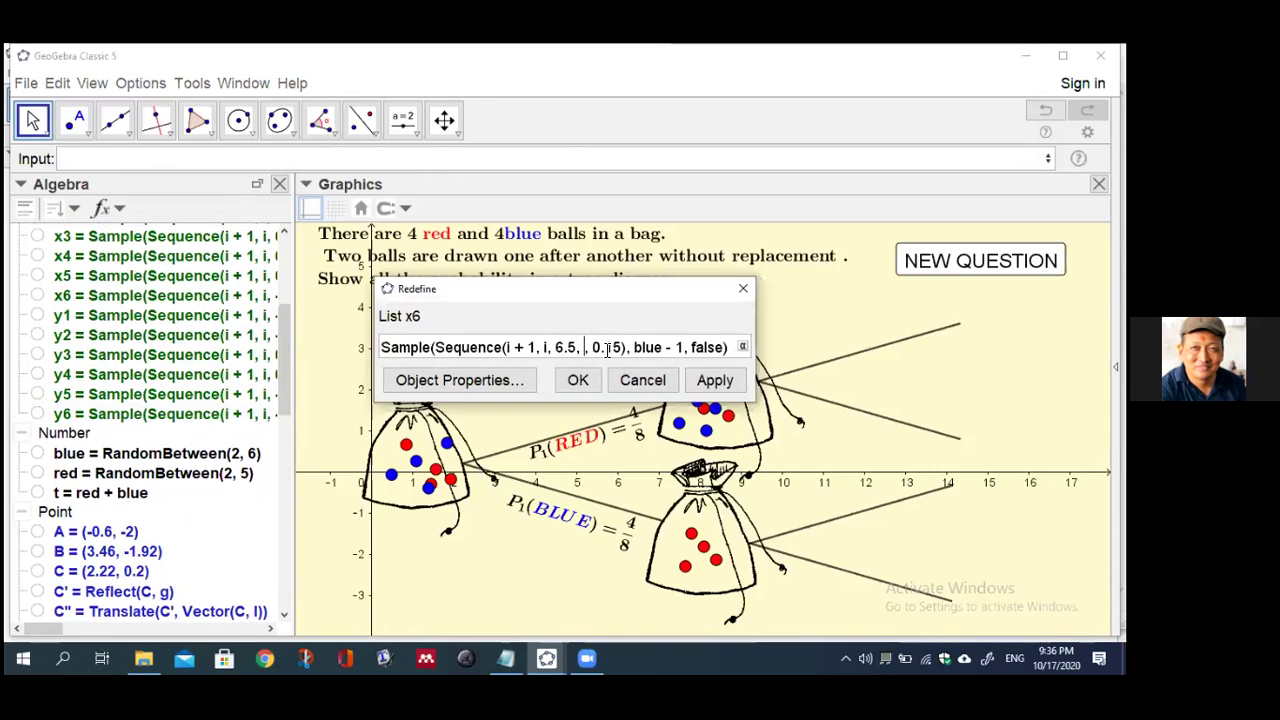
{"action": "type", "text": "7.5"}
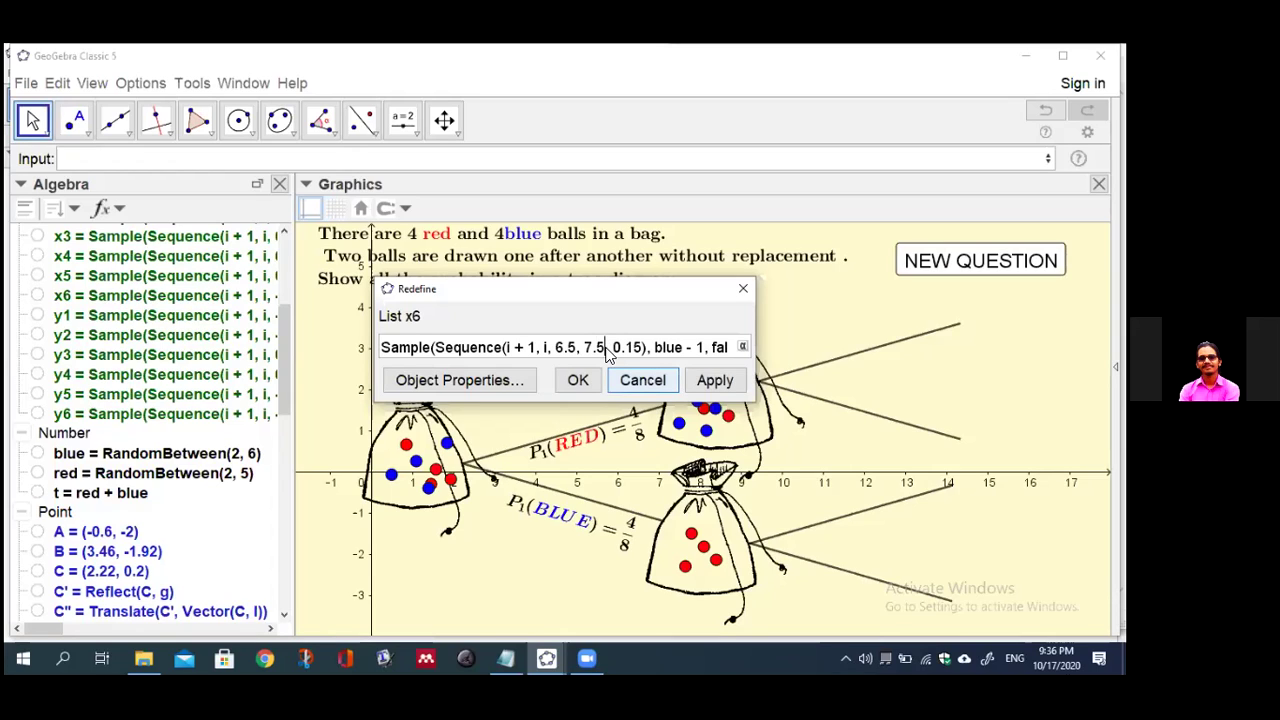
{"action": "left_click", "coordinate": [707, 388]}
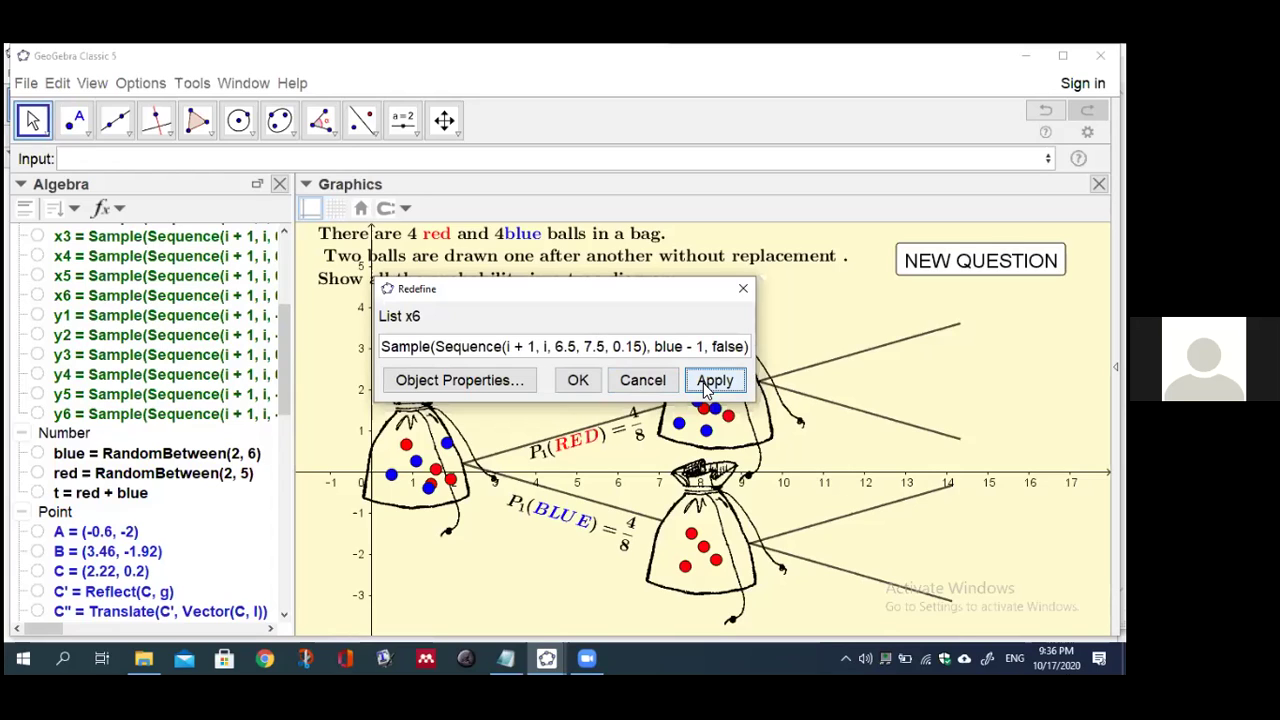
{"action": "left_click", "coordinate": [583, 386]}
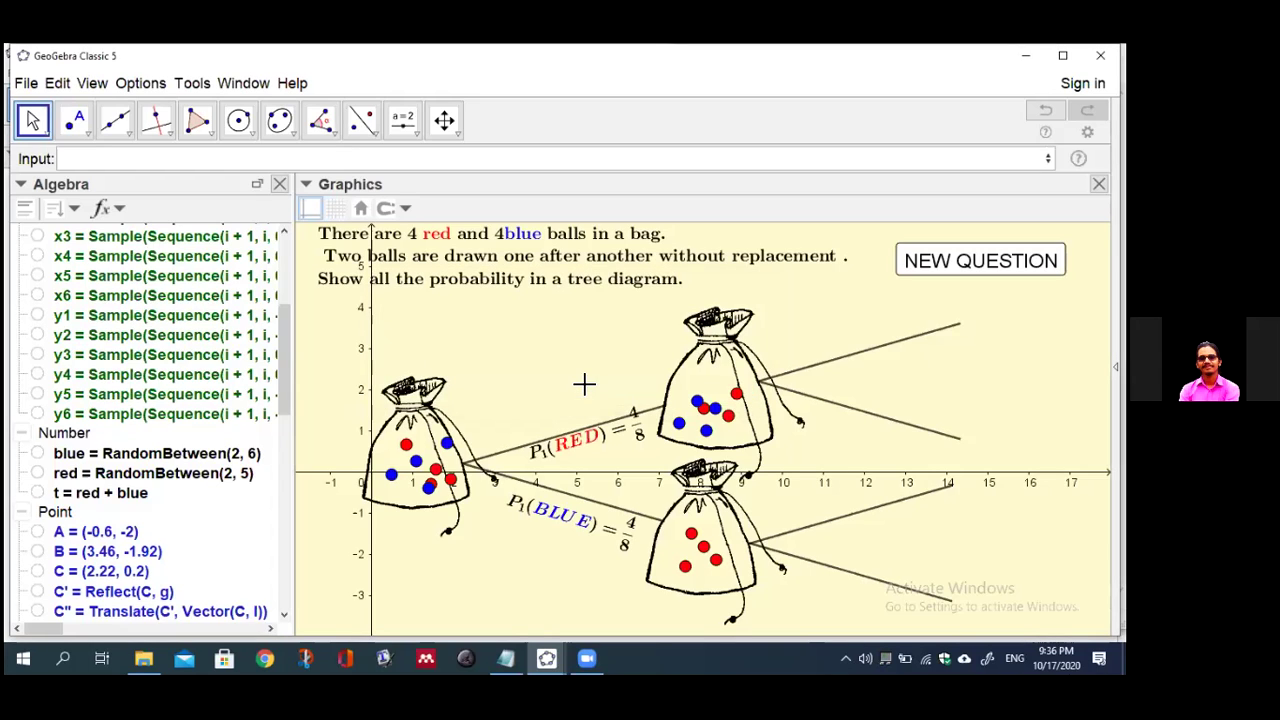
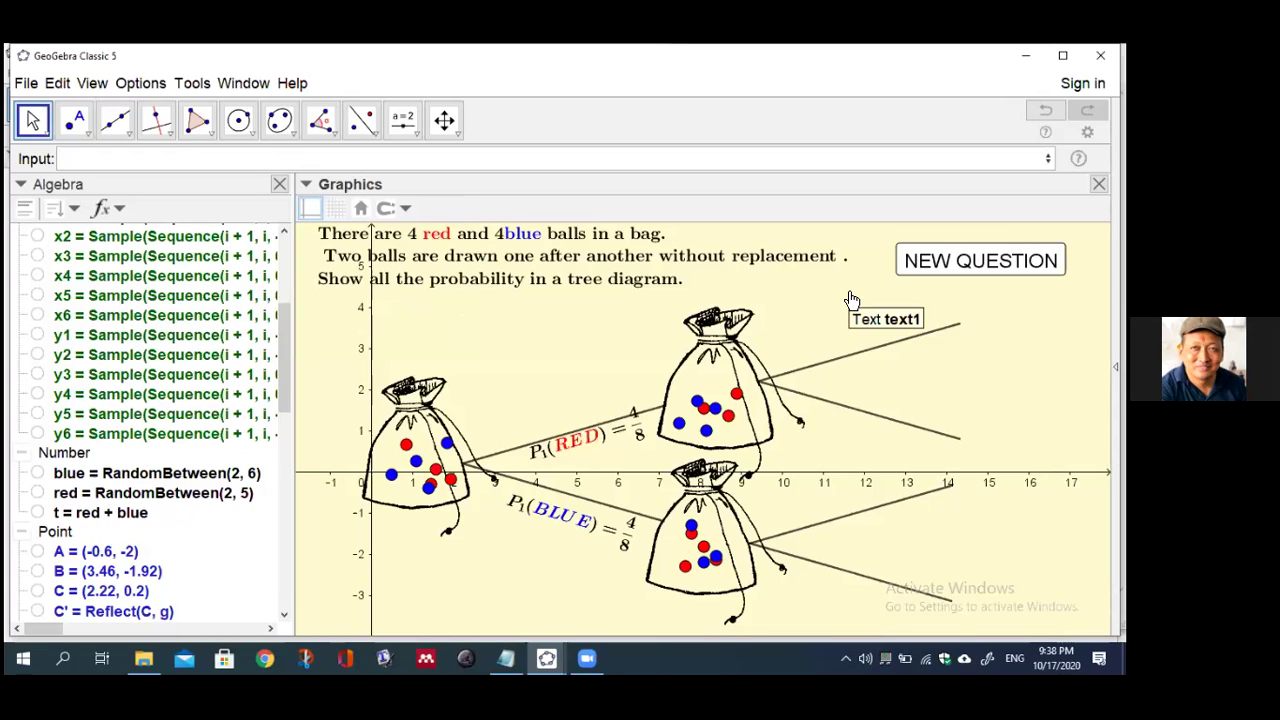
{"action": "left_click", "coordinate": [948, 266]}
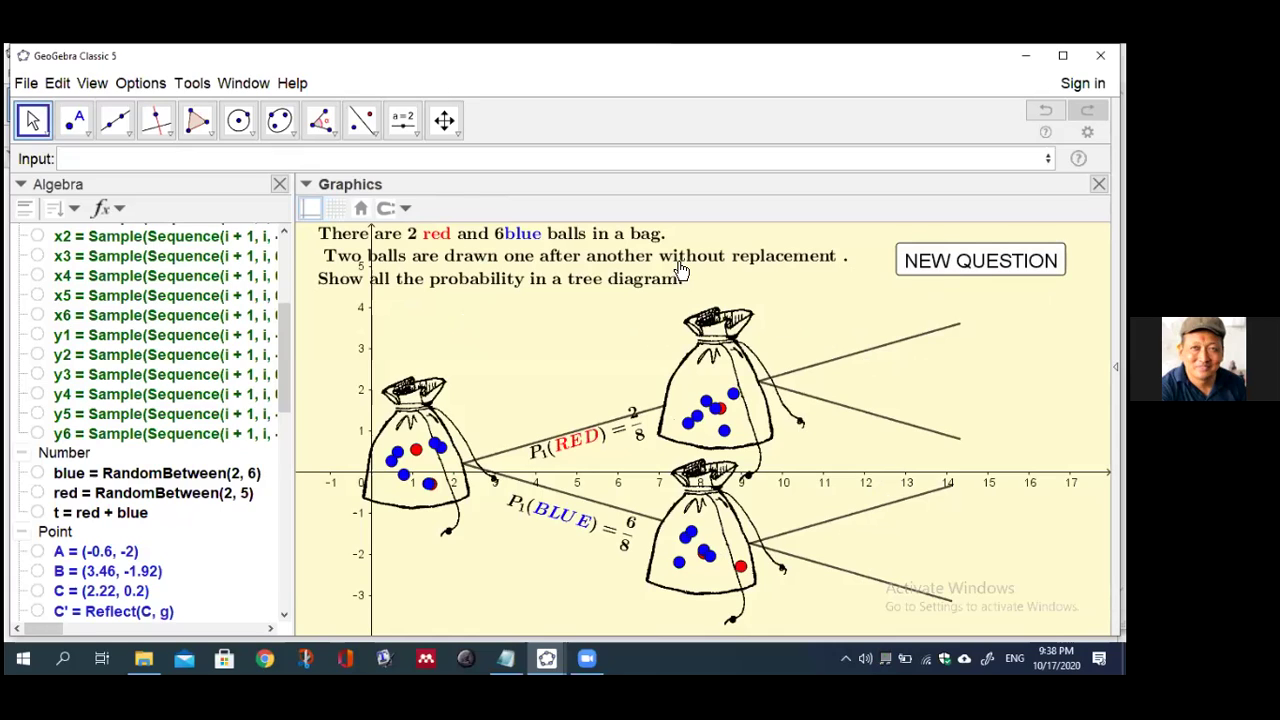
Start a LaTeX text by the upper second-stage bag's branches reading P_2(\red{RED})= followed by a fraction template
{"action": "left_click", "coordinate": [418, 137]}
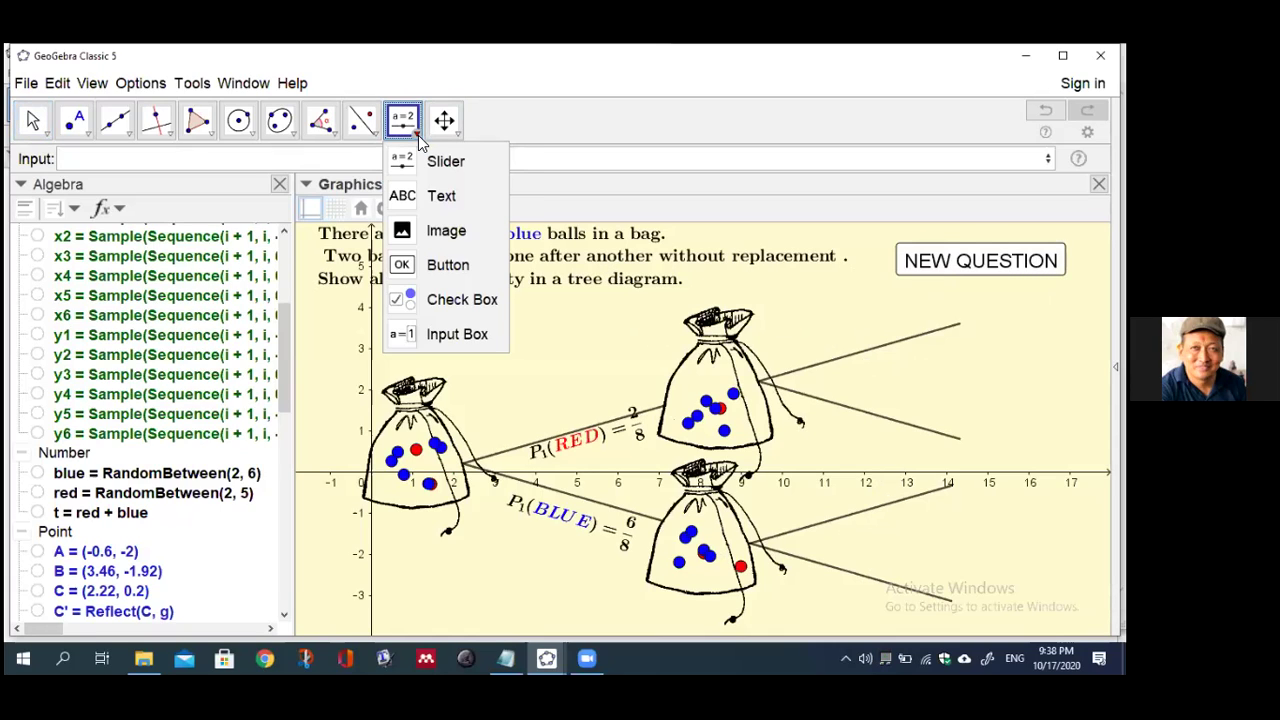
{"action": "left_click", "coordinate": [405, 195]}
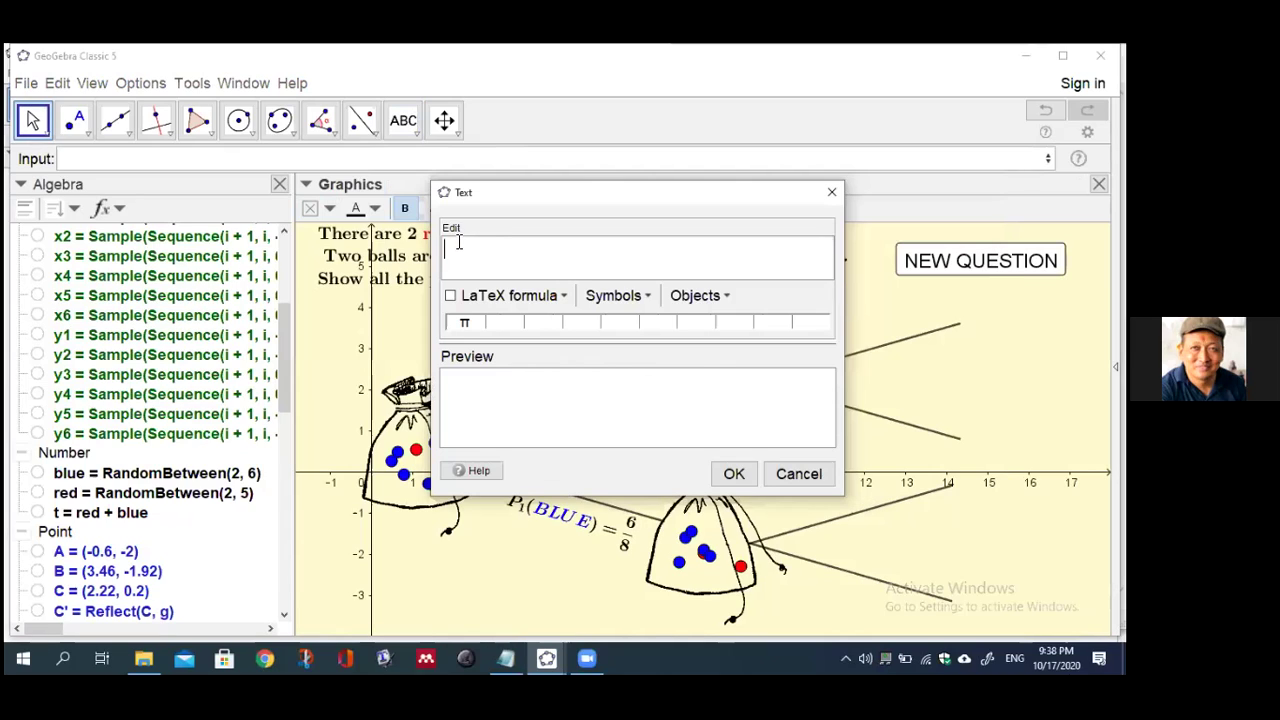
{"action": "type", "text": "P_2(\\red{RED}"}
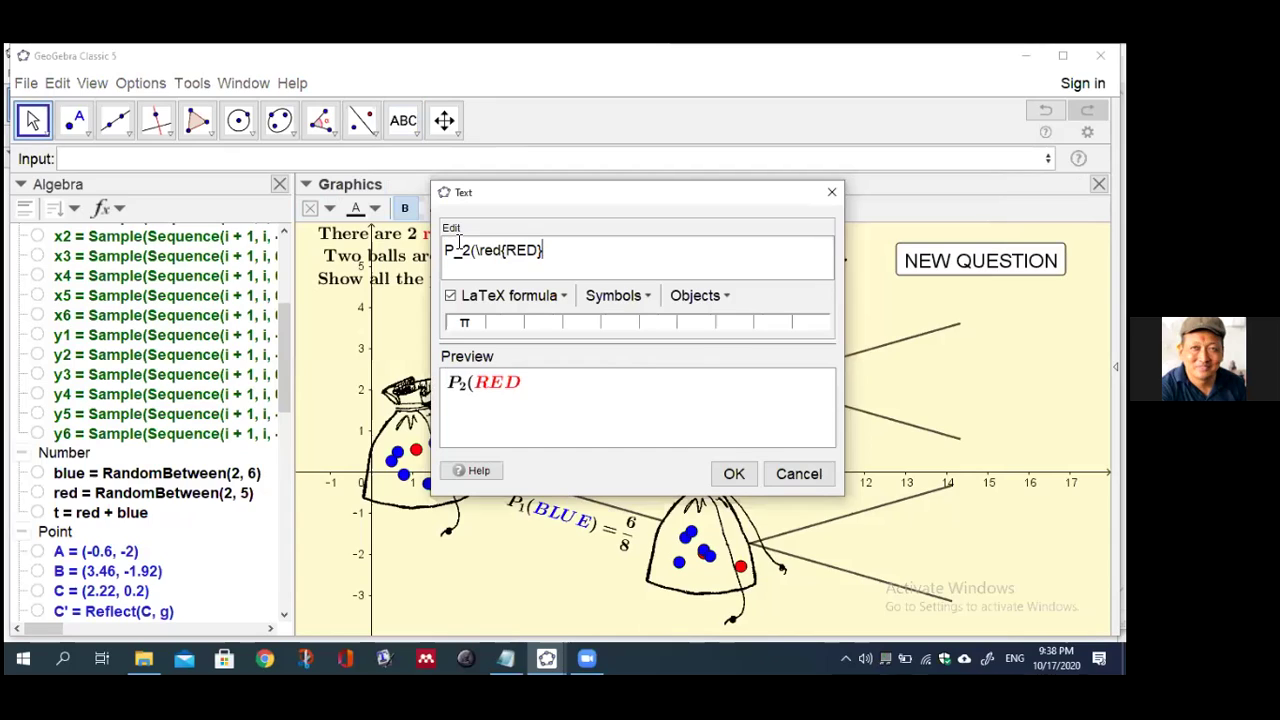
{"action": "type", "text": ")="}
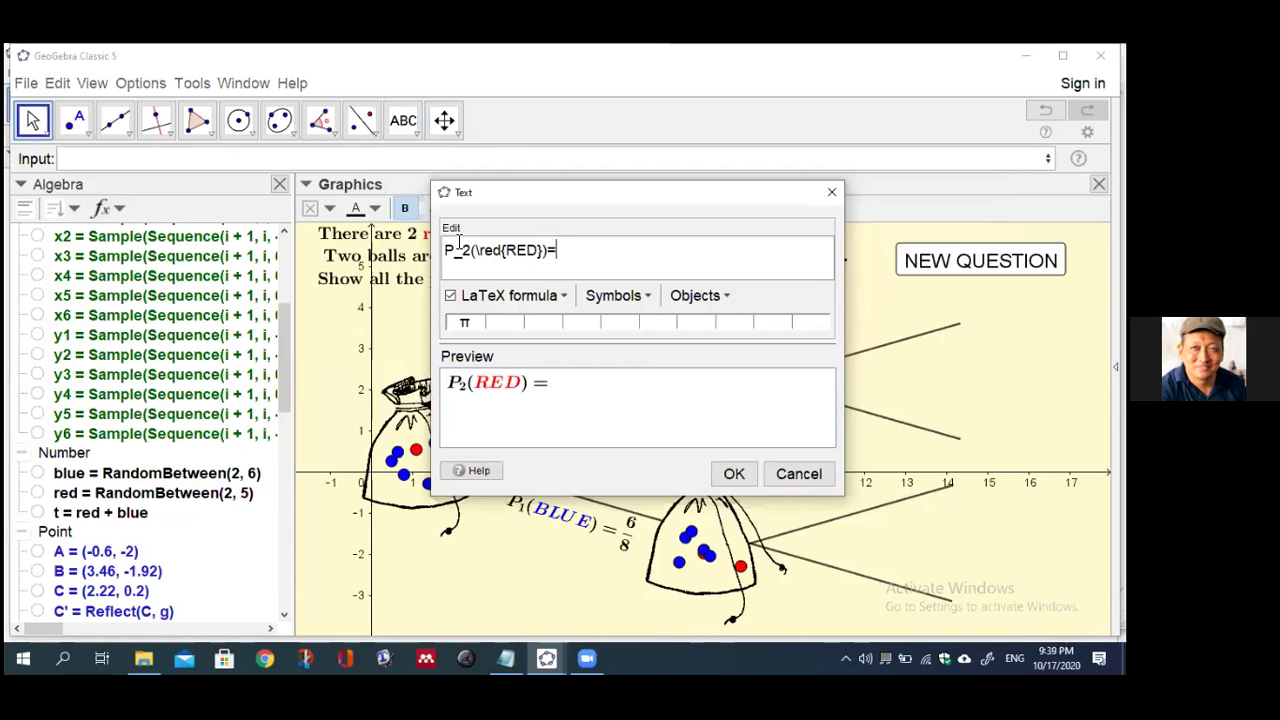
{"action": "left_click", "coordinate": [564, 296]}
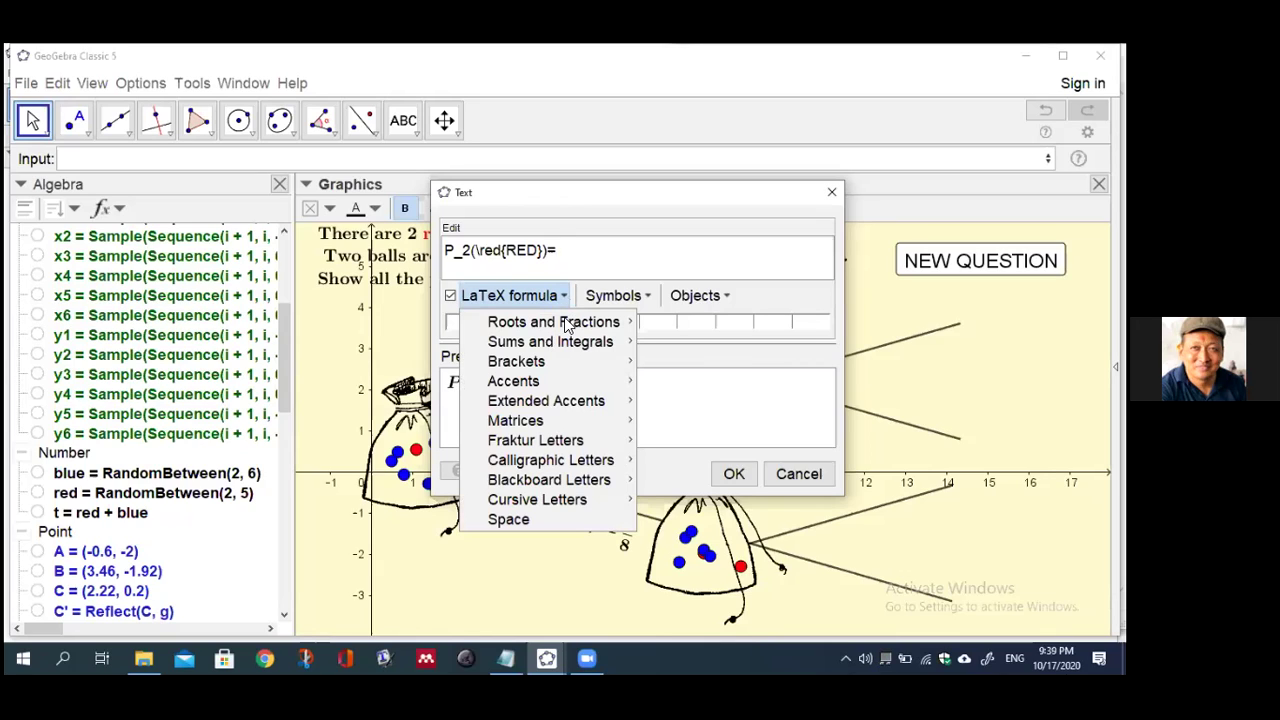
{"action": "mouse_move", "coordinate": [564, 319]}
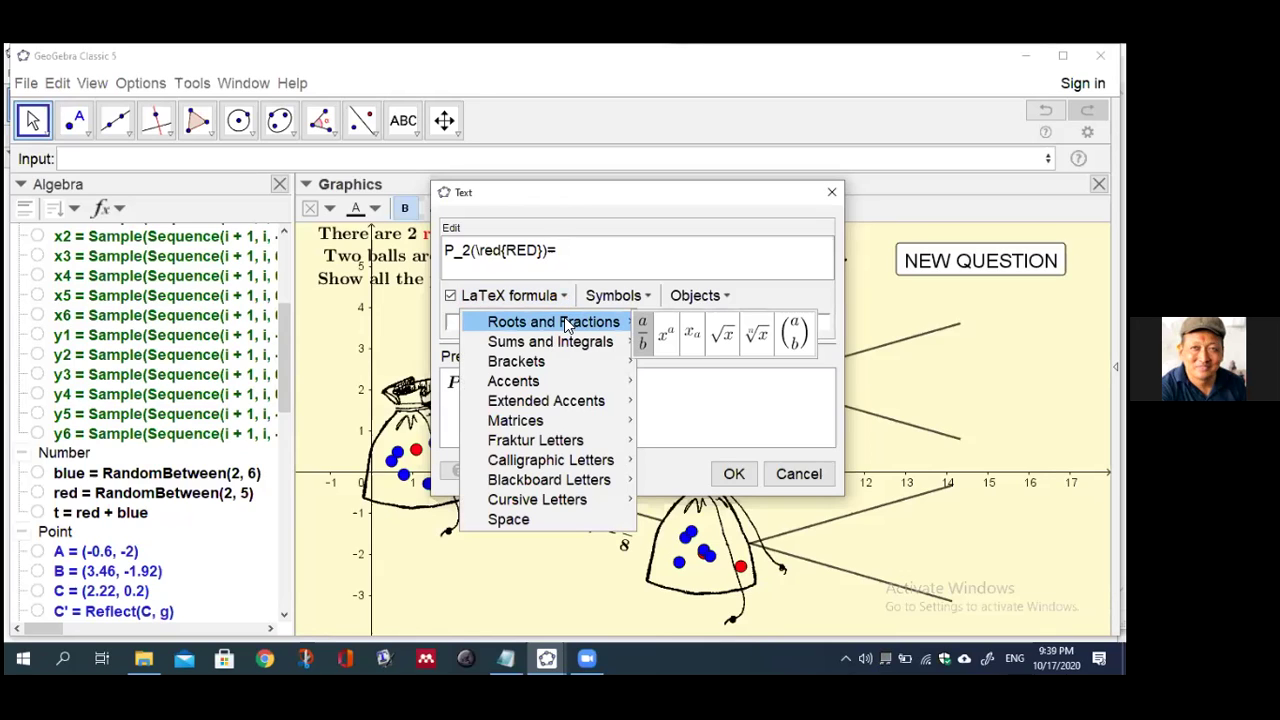
{"action": "left_click", "coordinate": [640, 332]}
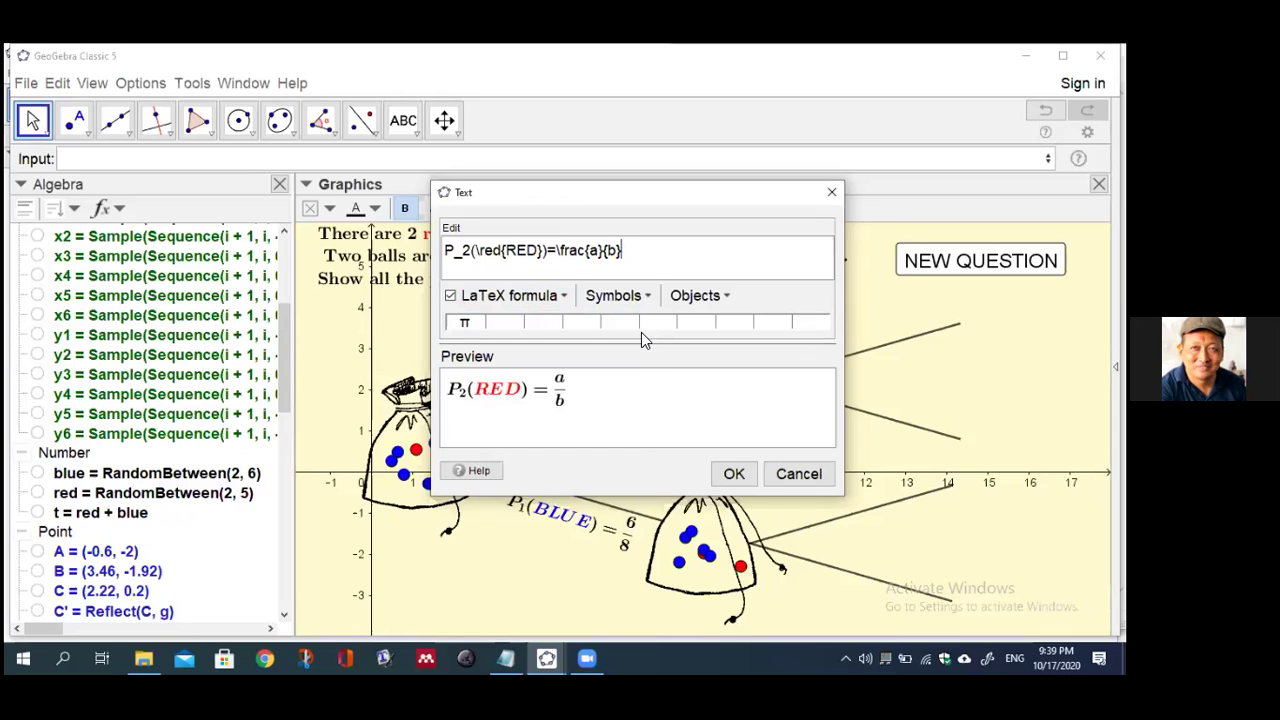
Replace the numerator a of the P_2(RED) fraction with a dynamic value box containing red-1
{"action": "left_click", "coordinate": [596, 250]}
{"action": "key", "text": "BackSpace"}
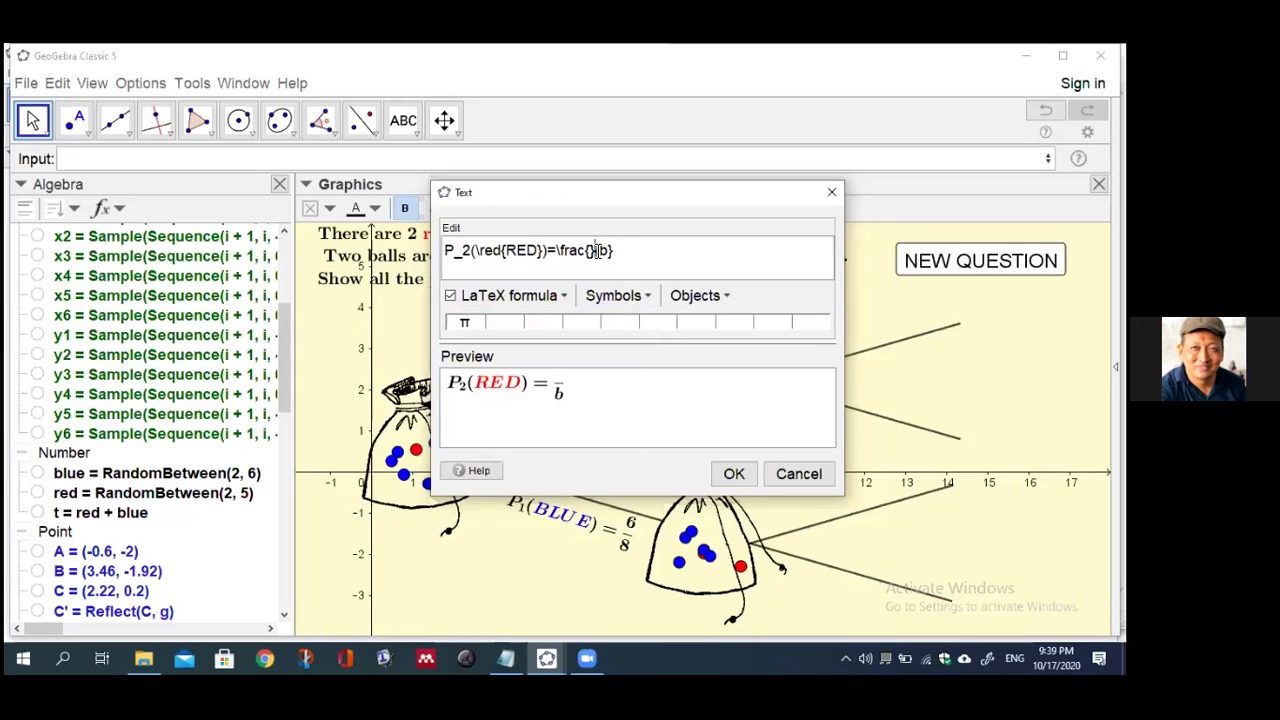
{"action": "key", "text": "ctrl+v"}
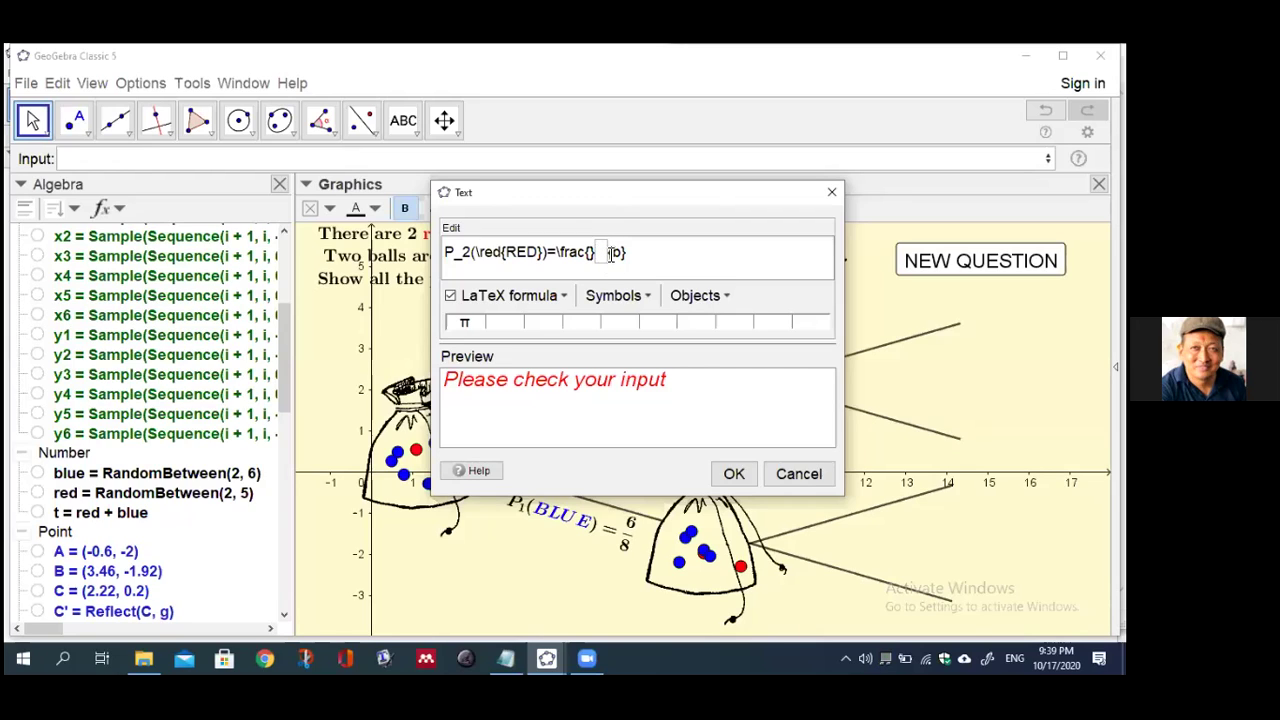
{"action": "key", "text": "BackSpace"}
{"action": "left_click", "coordinate": [590, 251]}
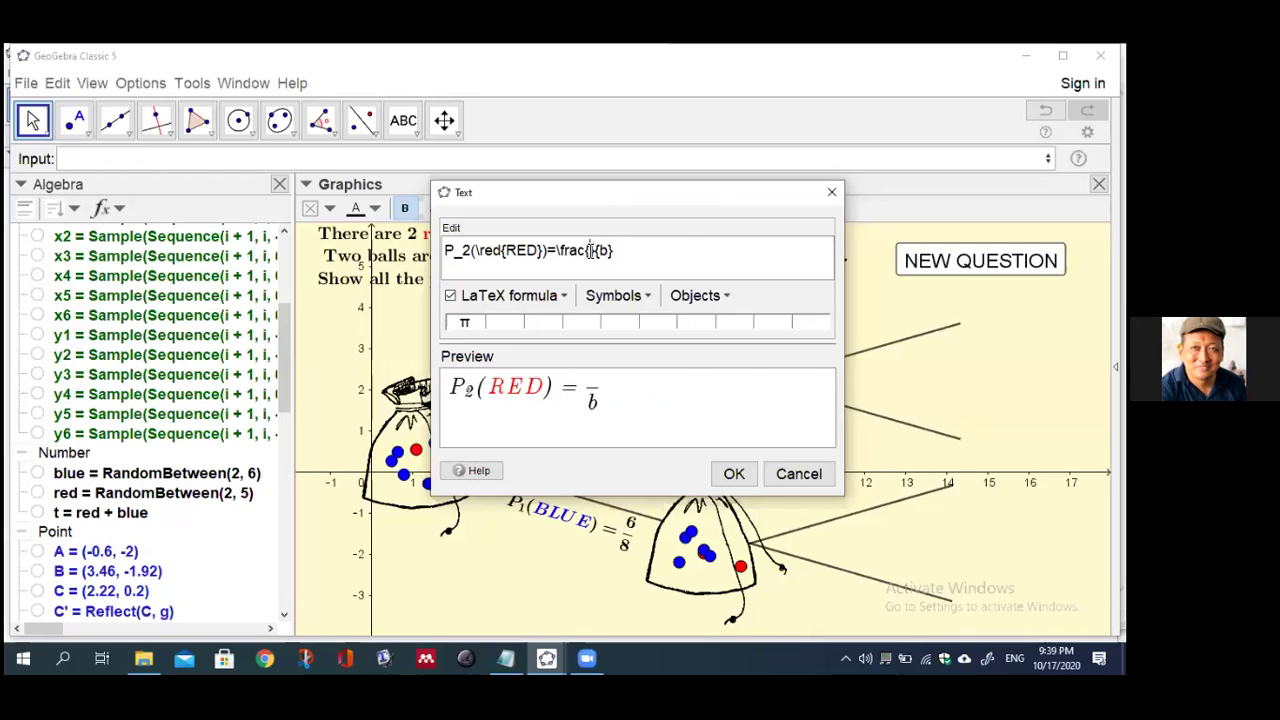
{"action": "type", "text": "\\f"}
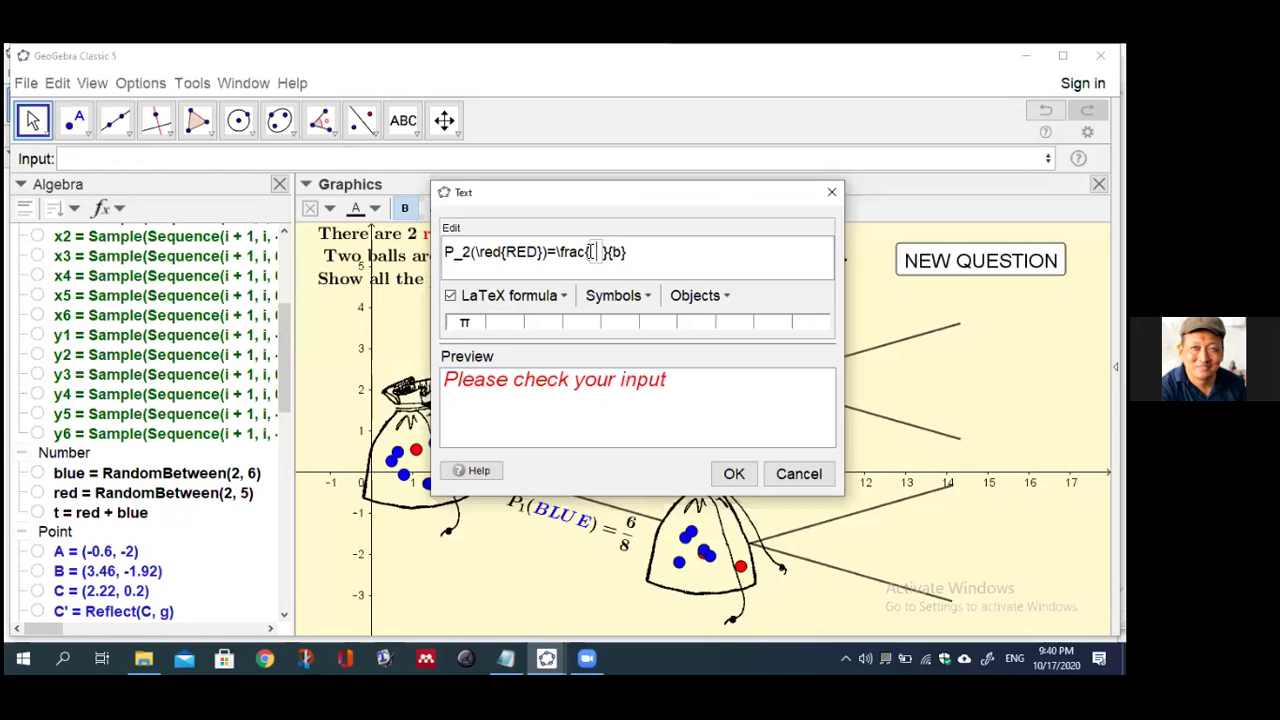
{"action": "type", "text": "rac{red-1"}
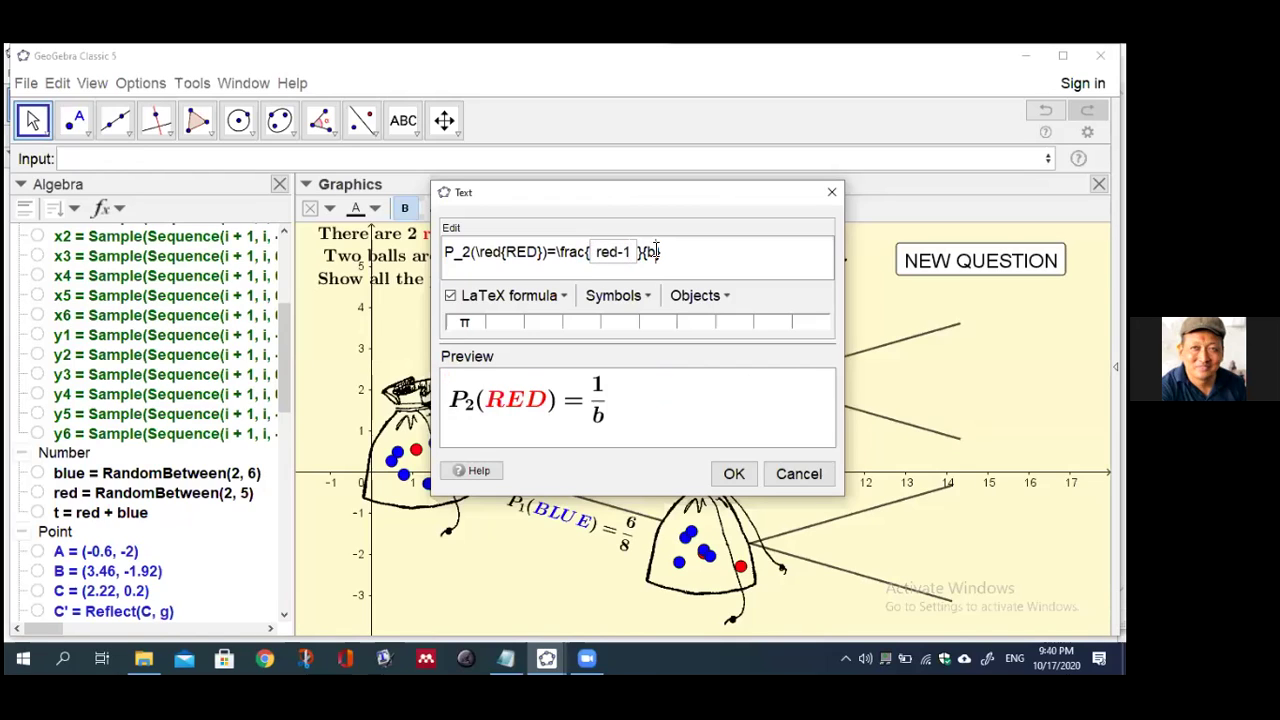
Replace the denominator b with a dynamic value box containing t-1 and create the P_2(RED) text
{"action": "key", "text": "BackSpace"}
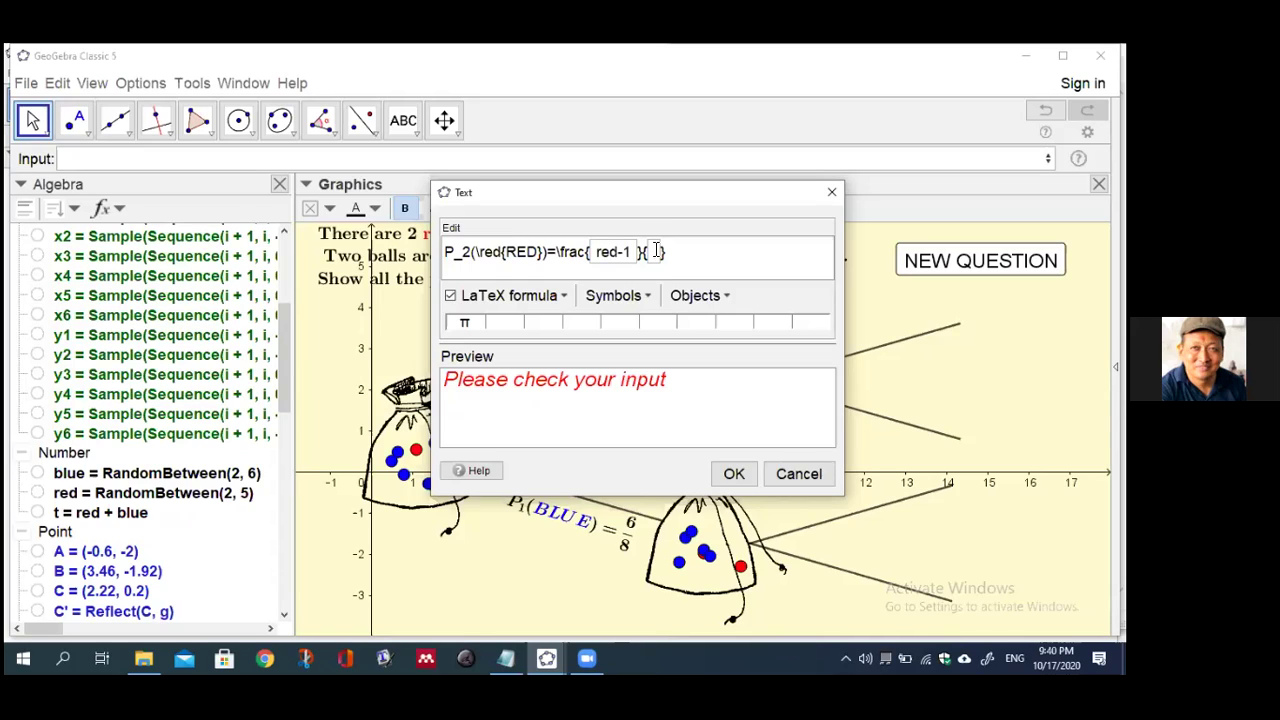
{"action": "type", "text": "8"}
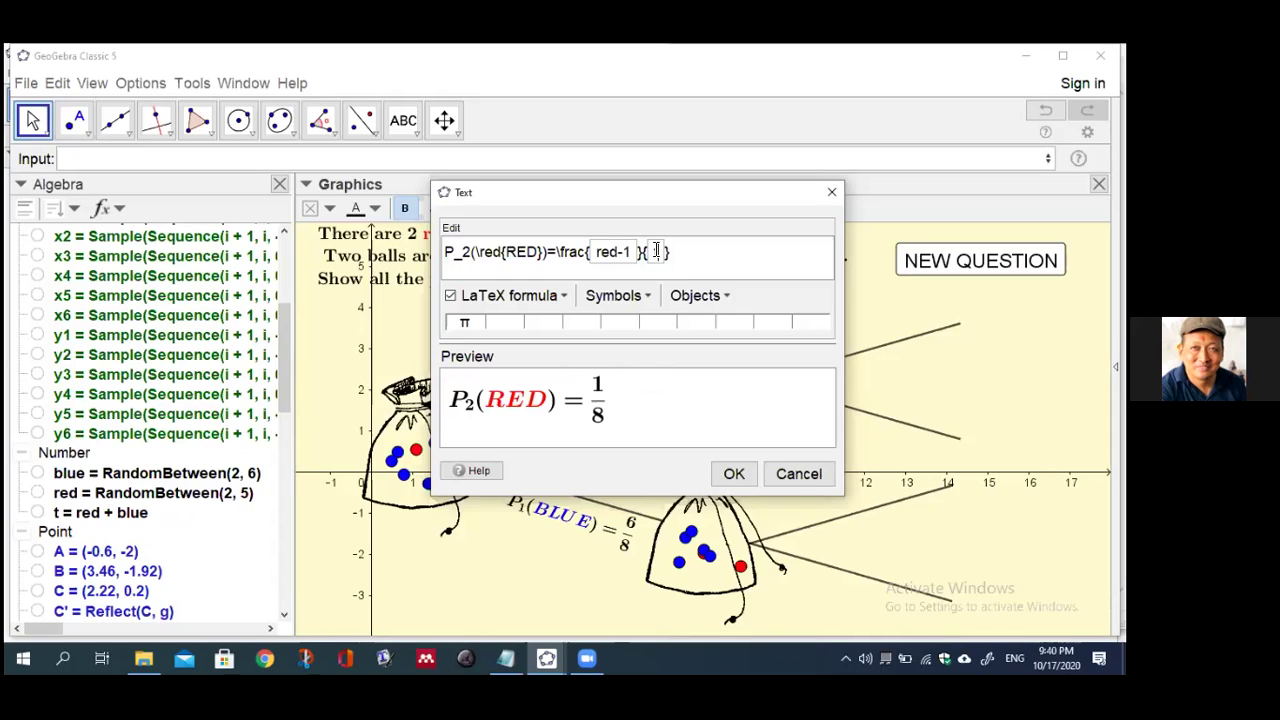
{"action": "type", "text": "-1"}
{"action": "left_click", "coordinate": [734, 474]}
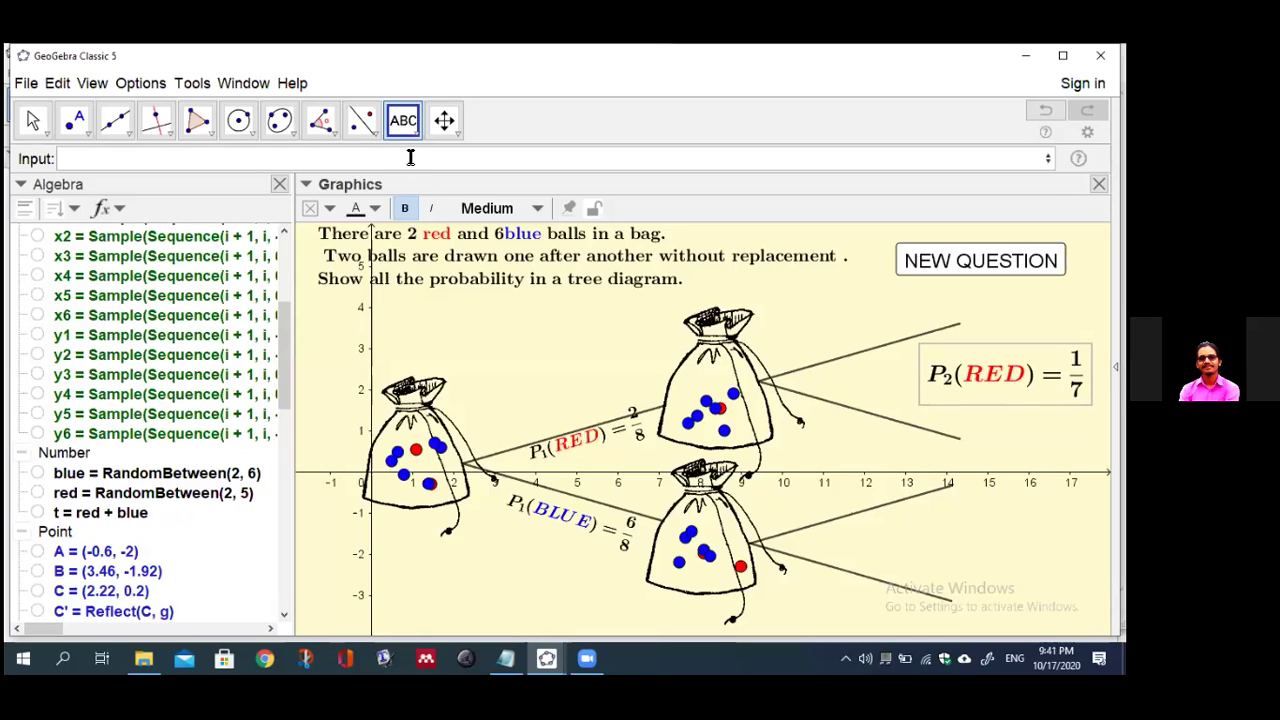
Start another LaTeX text by the end of the upper bag's lower branch, reading P_2(\blue{BLUE})=
{"action": "left_click", "coordinate": [416, 138]}
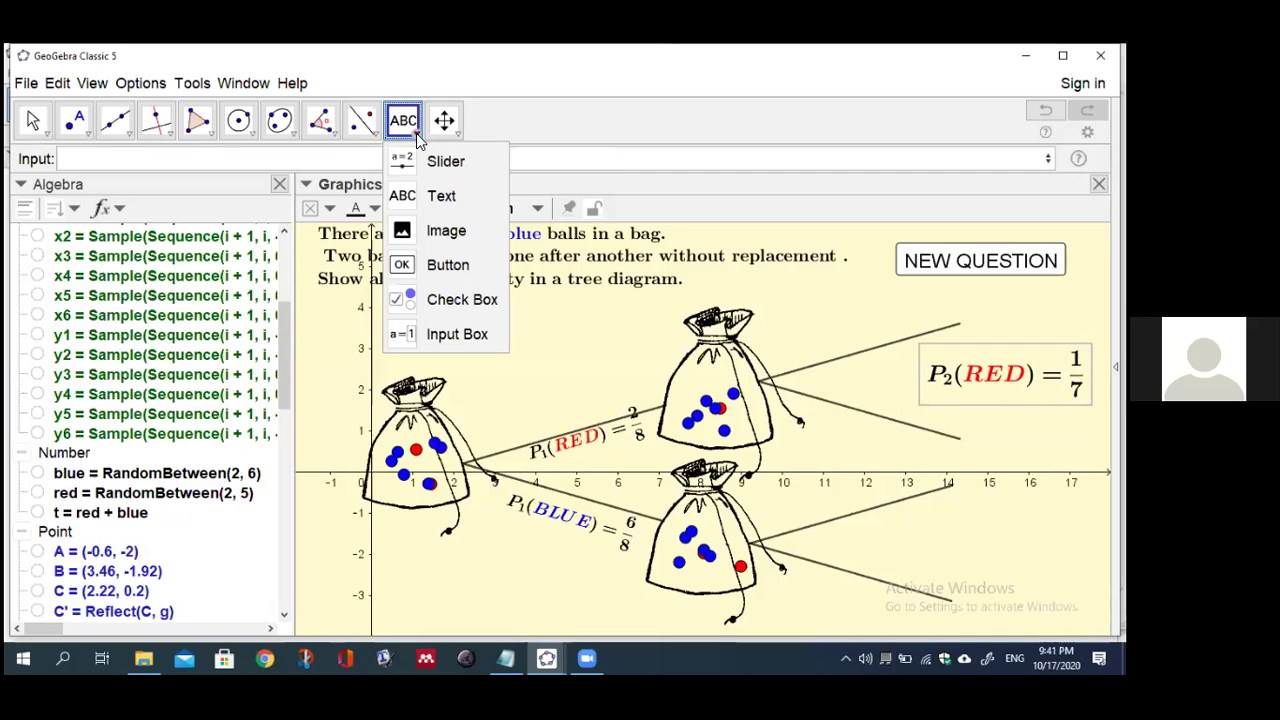
{"action": "left_click", "coordinate": [418, 196]}
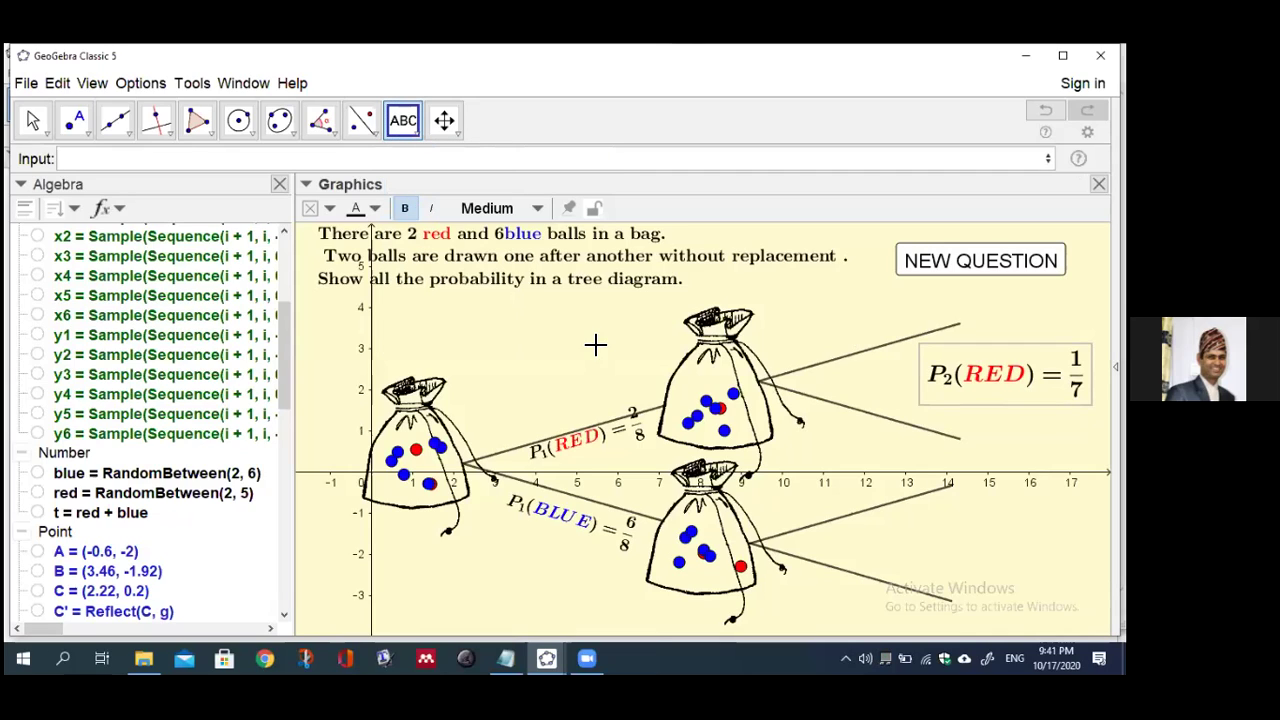
{"action": "left_click", "coordinate": [947, 454]}
{"action": "type", "text": "P_2"}
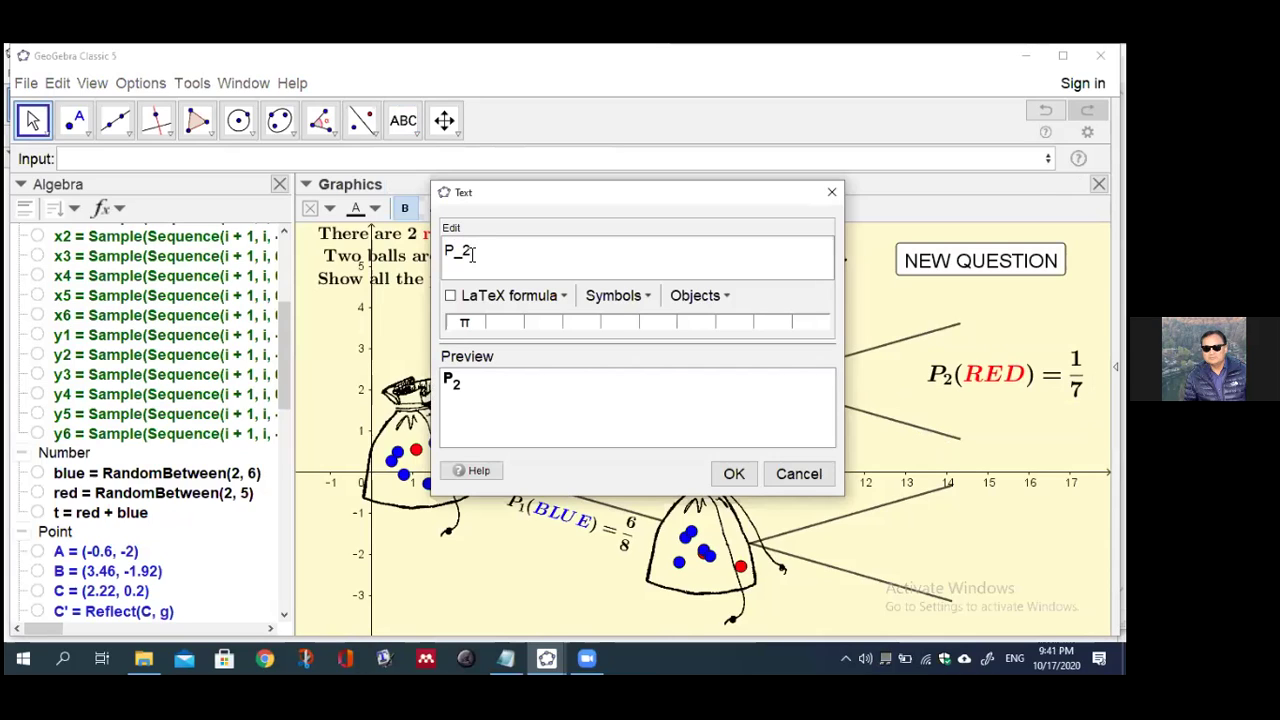
{"action": "type", "text": "("}
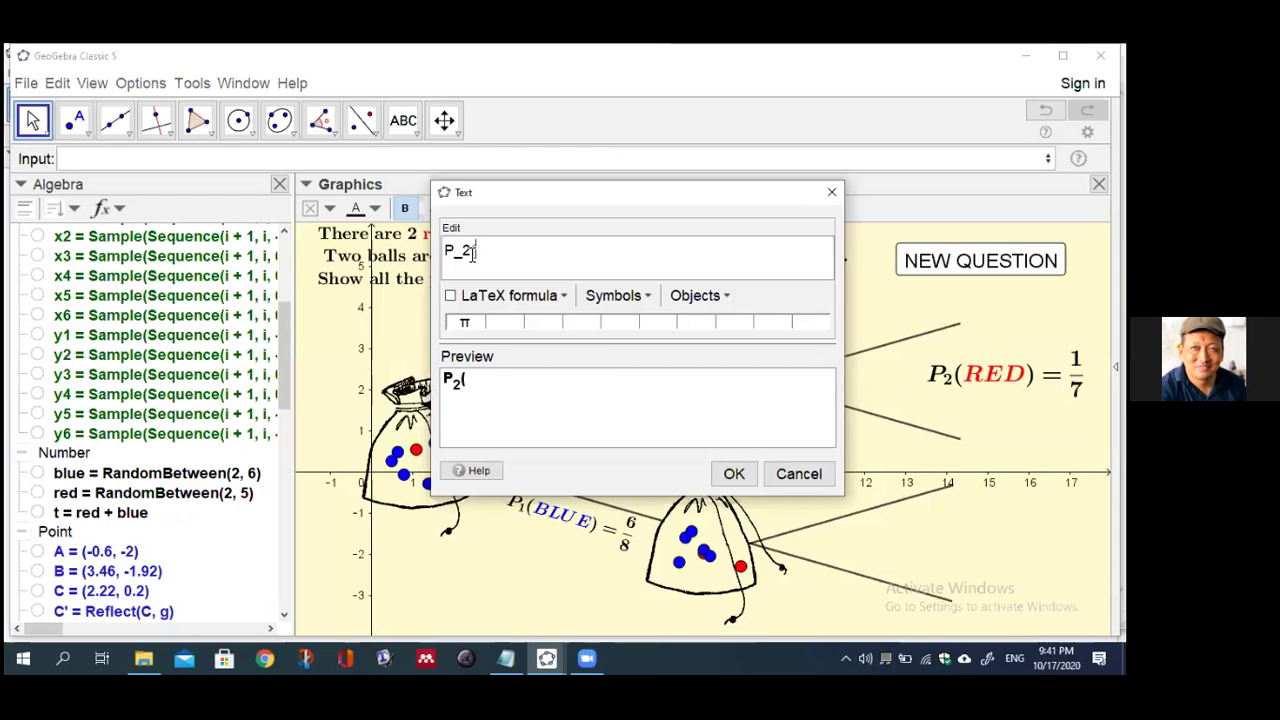
{"action": "type", "text": "\\"}
{"action": "type", "text": "blue"}
{"action": "type", "text": "("}
{"action": "type", "text": "BLUE"}
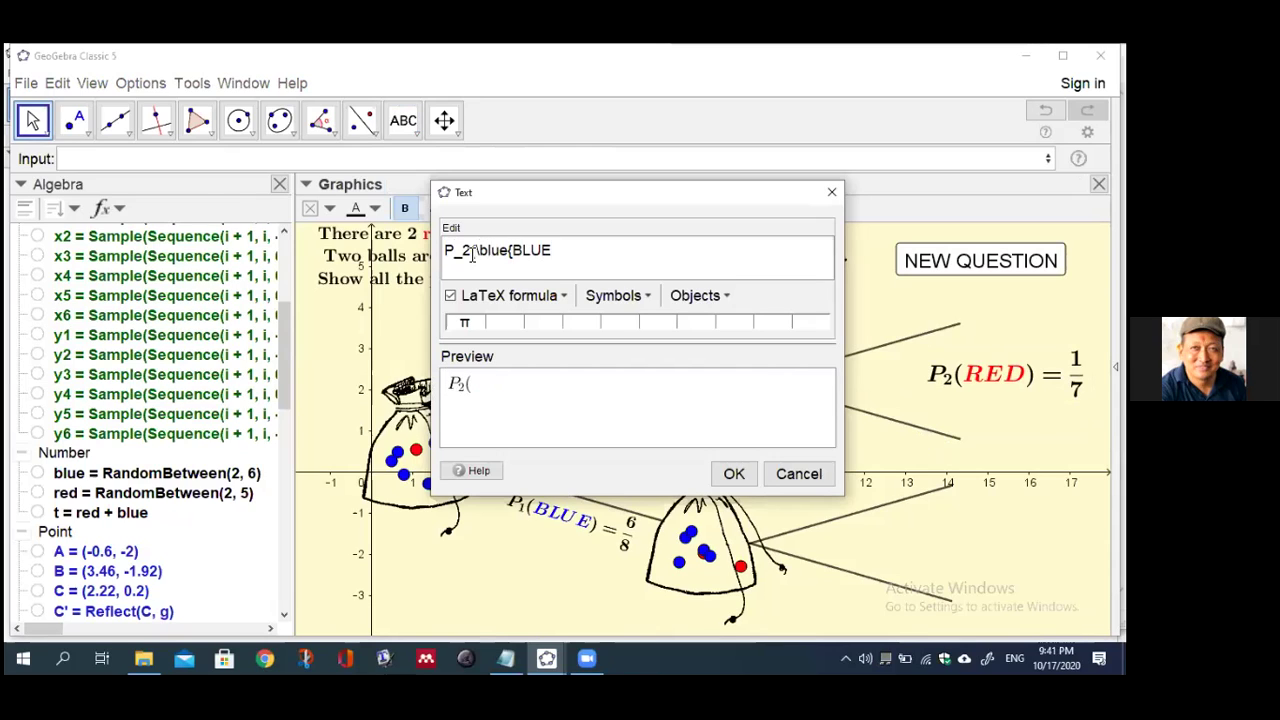
{"action": "type", "text": "}"}
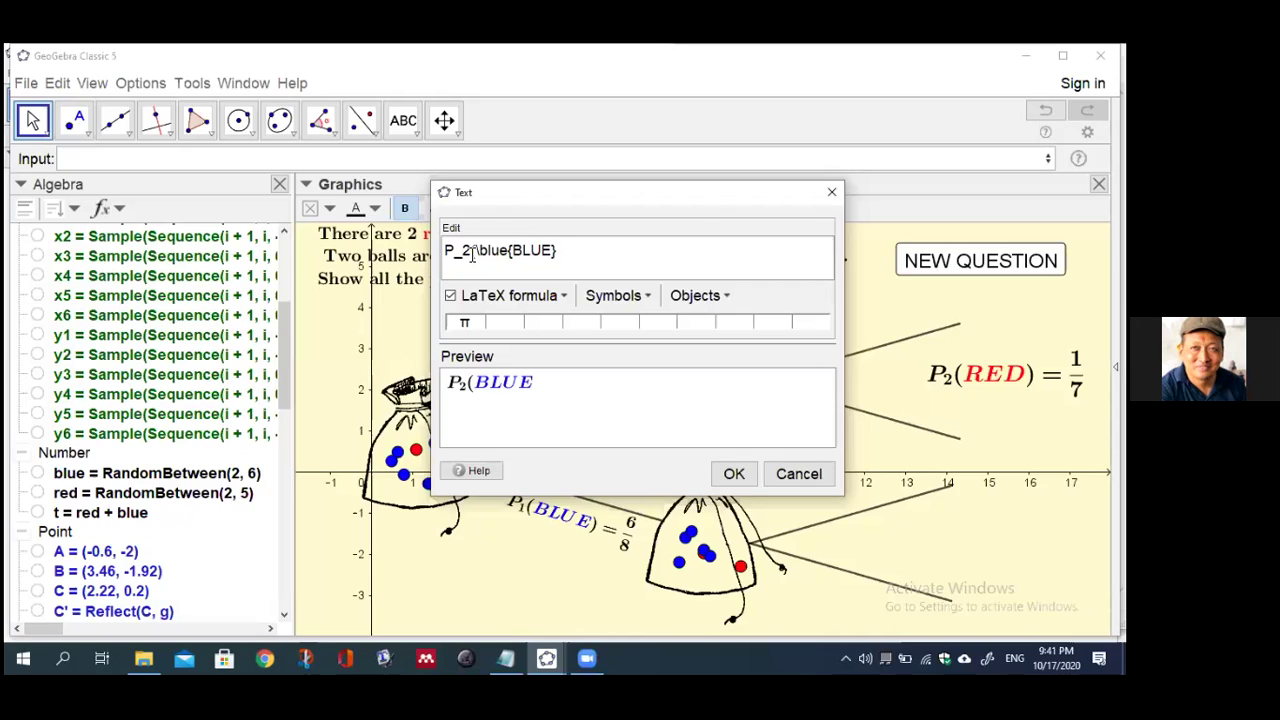
{"action": "type", "text": ")="}
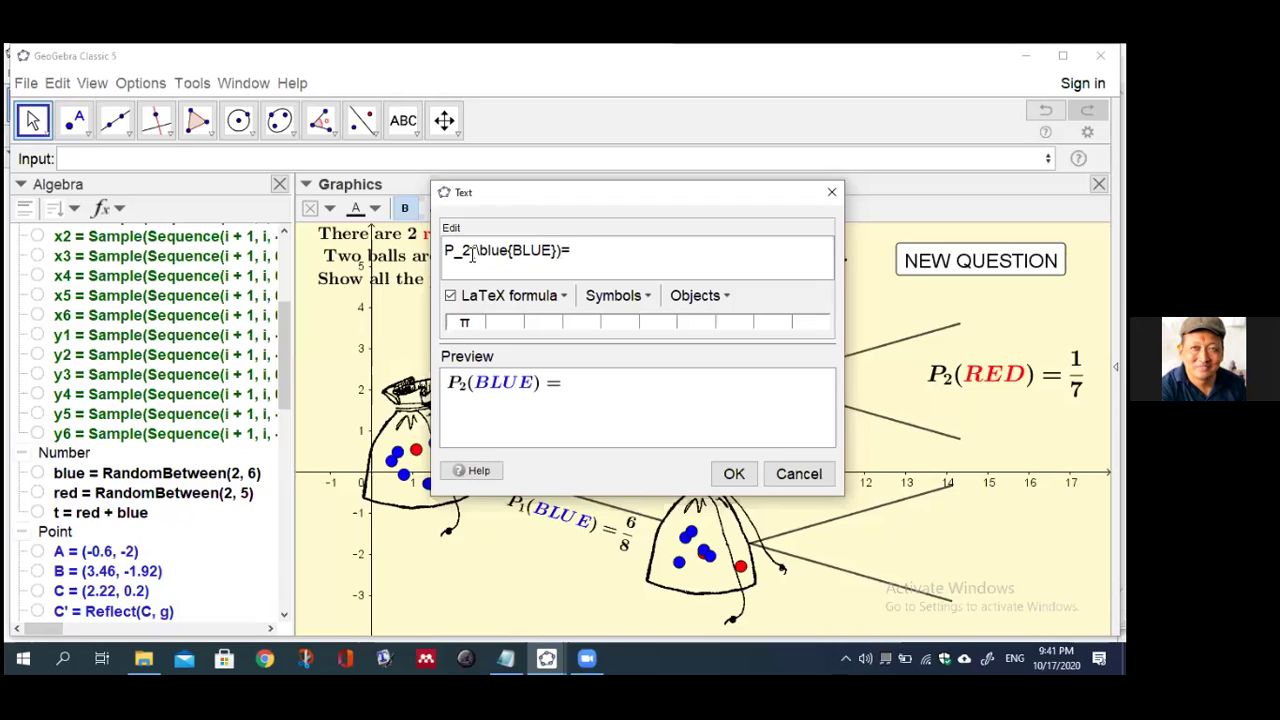
Append a fraction template, \frac{a}{b}, to the P_2(BLUE) text
{"action": "left_click", "coordinate": [540, 293]}
{"action": "mouse_move", "coordinate": [600, 322]}
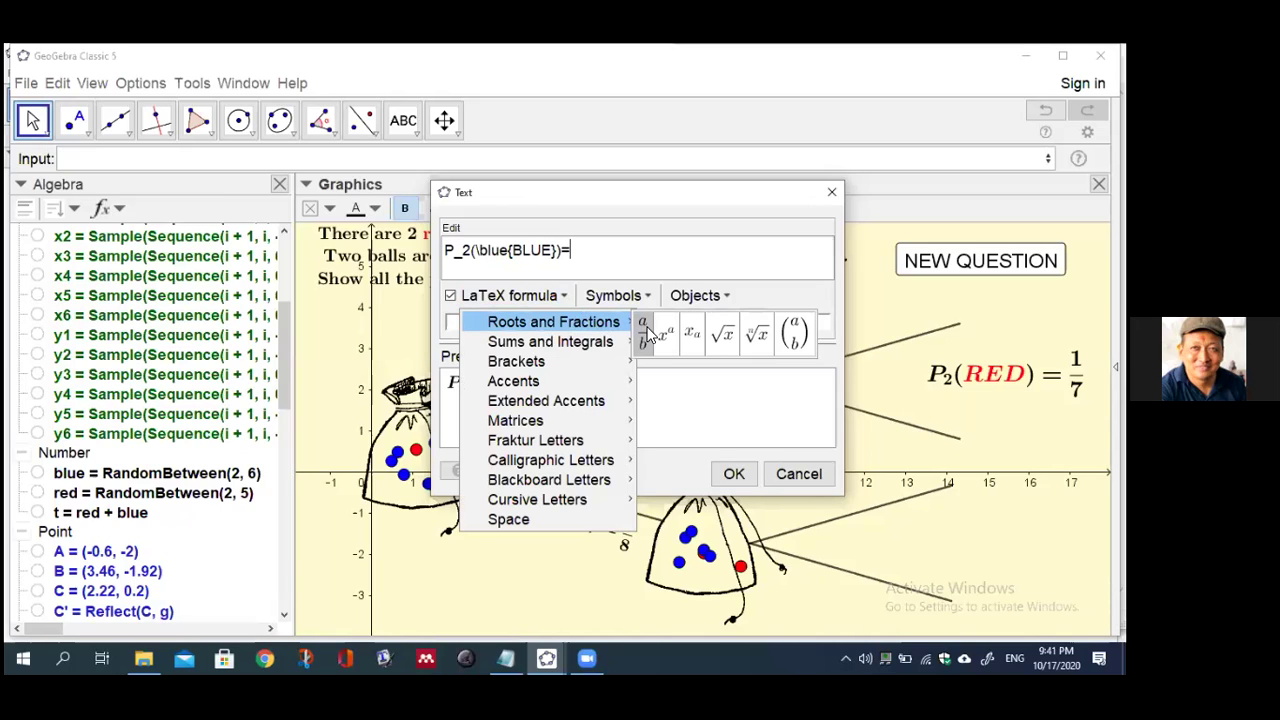
{"action": "left_click", "coordinate": [648, 334]}
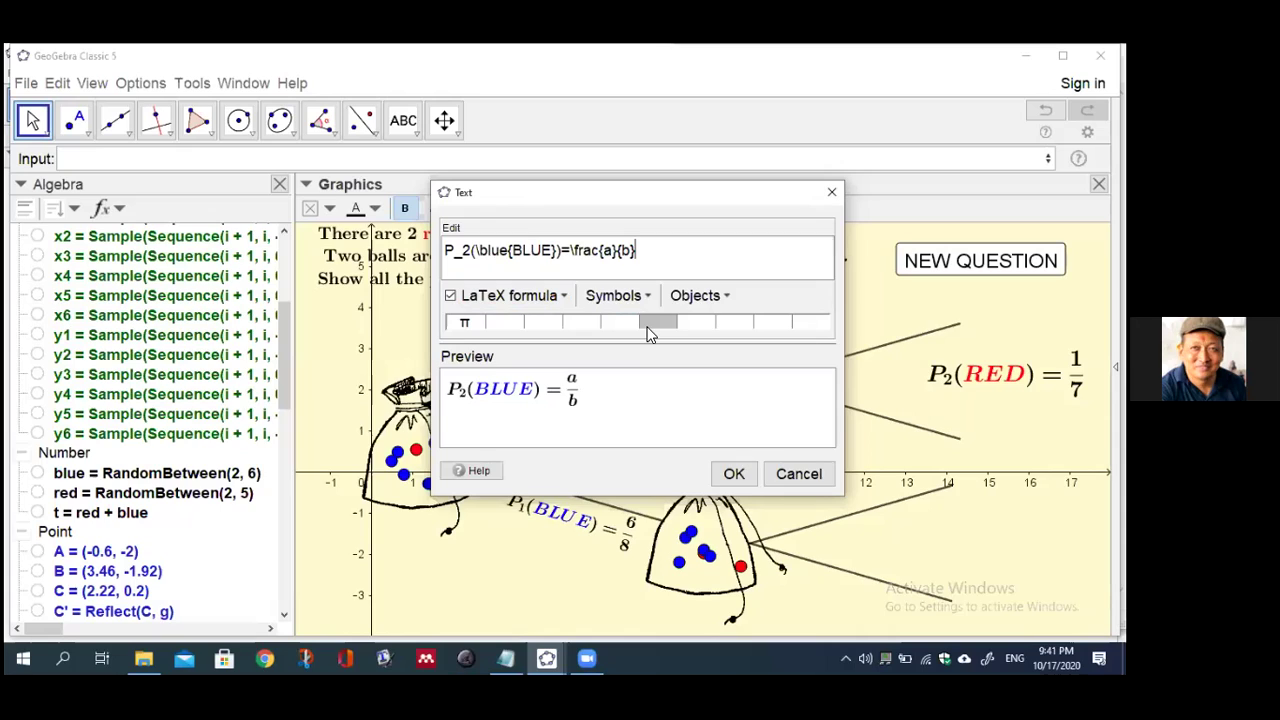
Replace the numerator a of the P_2(BLUE) fraction with the dynamic value of blue
{"action": "left_click", "coordinate": [613, 251]}
{"action": "key", "text": "BackSpace"}
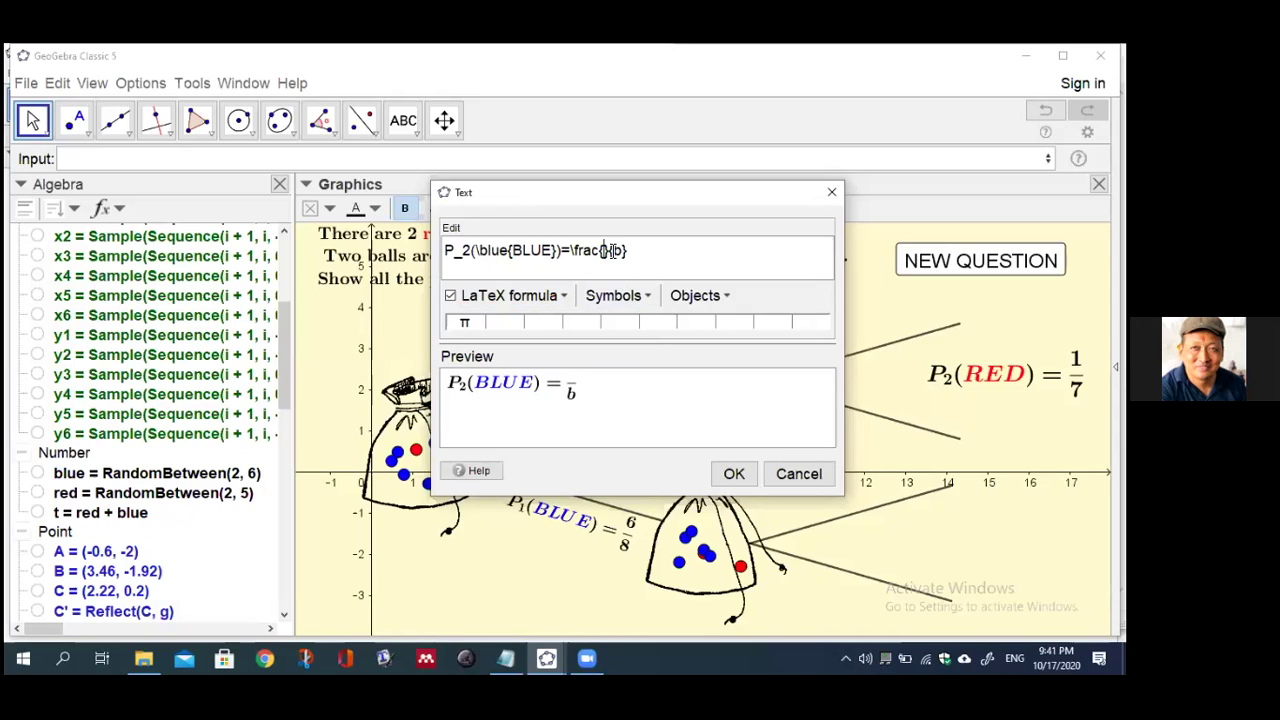
{"action": "left_click", "coordinate": [80, 474]}
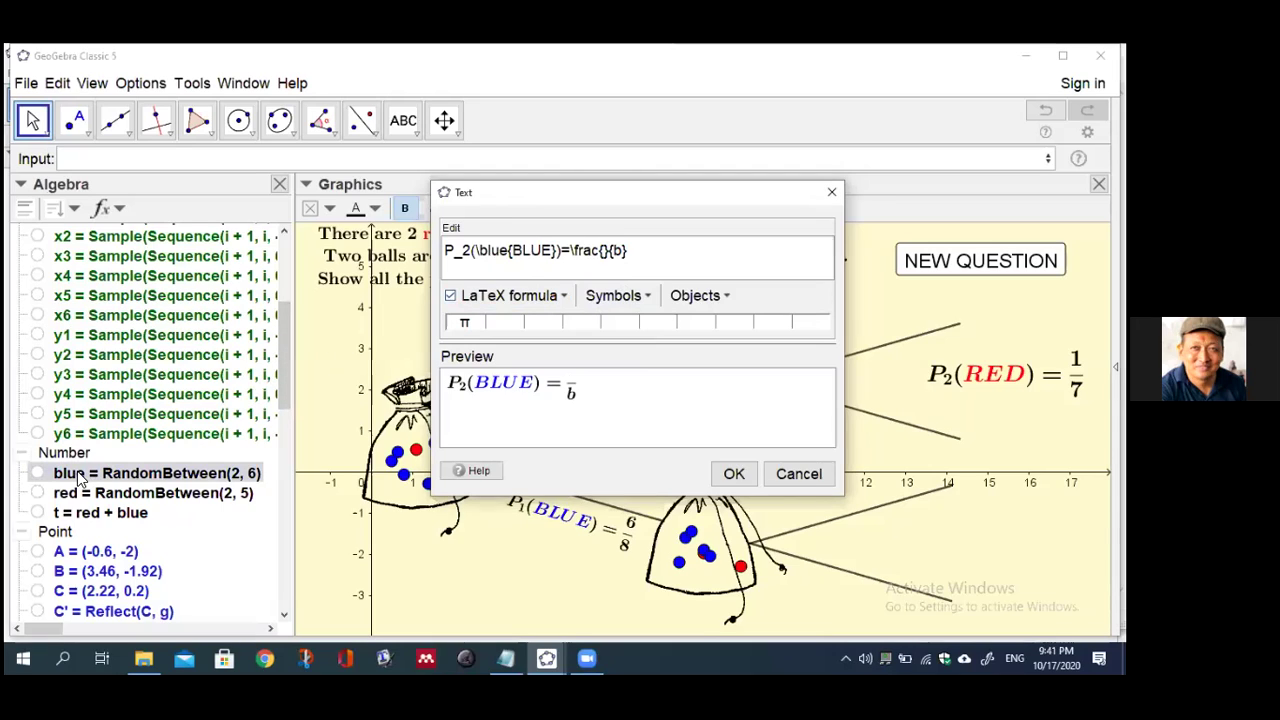
Replace the denominator b with a dynamic value box containing t-1, create the P_2(BLUE) text and place it by the upper bag's lower branch
{"action": "left_click", "coordinate": [655, 252]}
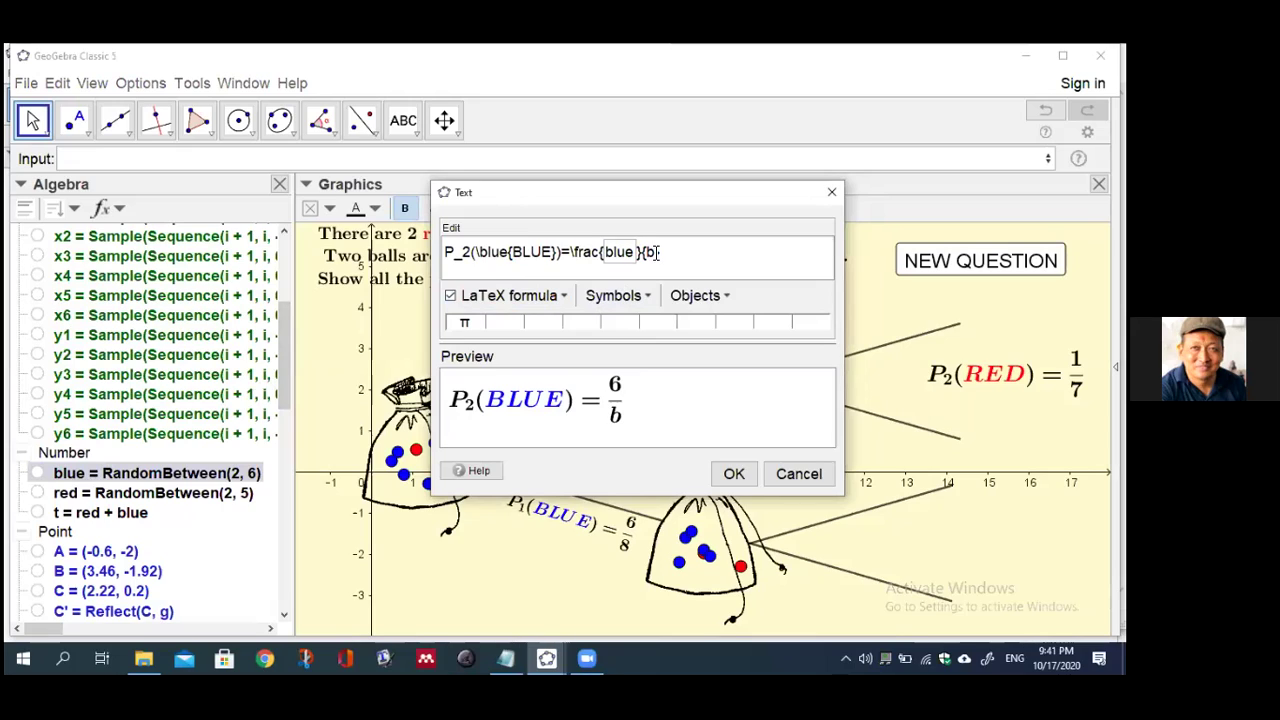
{"action": "key", "text": "BackSpace"}
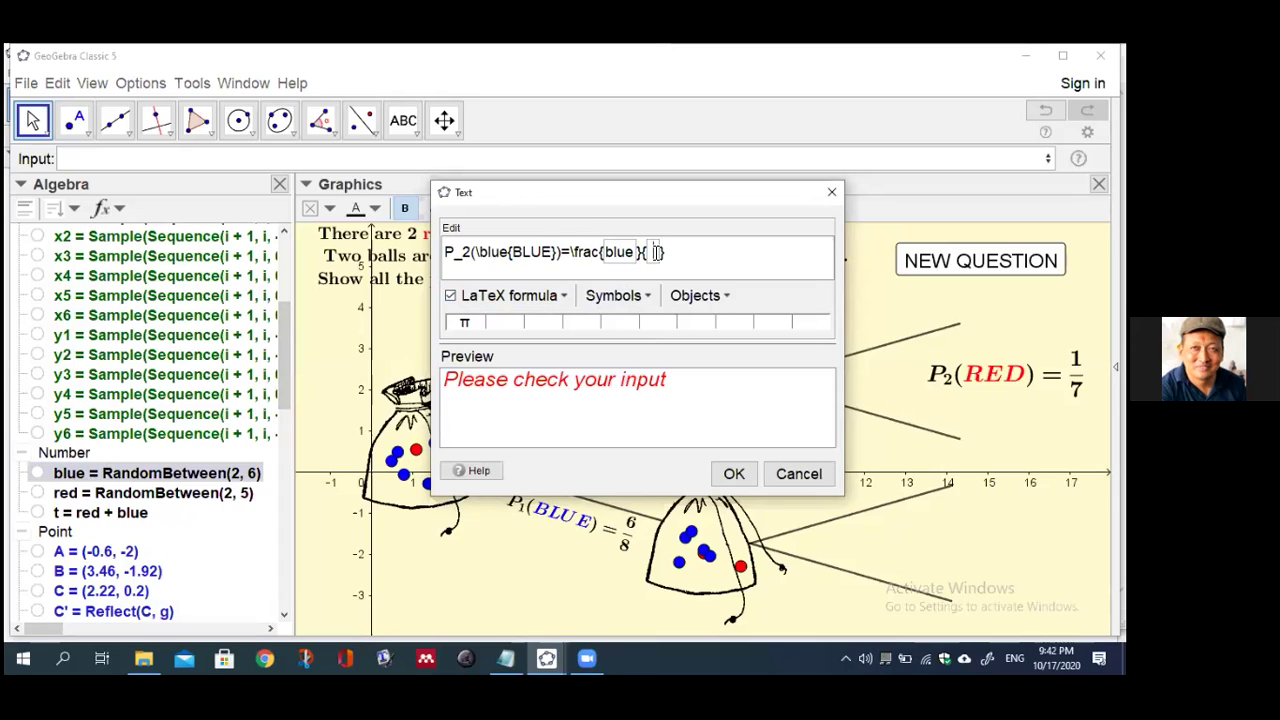
{"action": "type", "text": "t-1"}
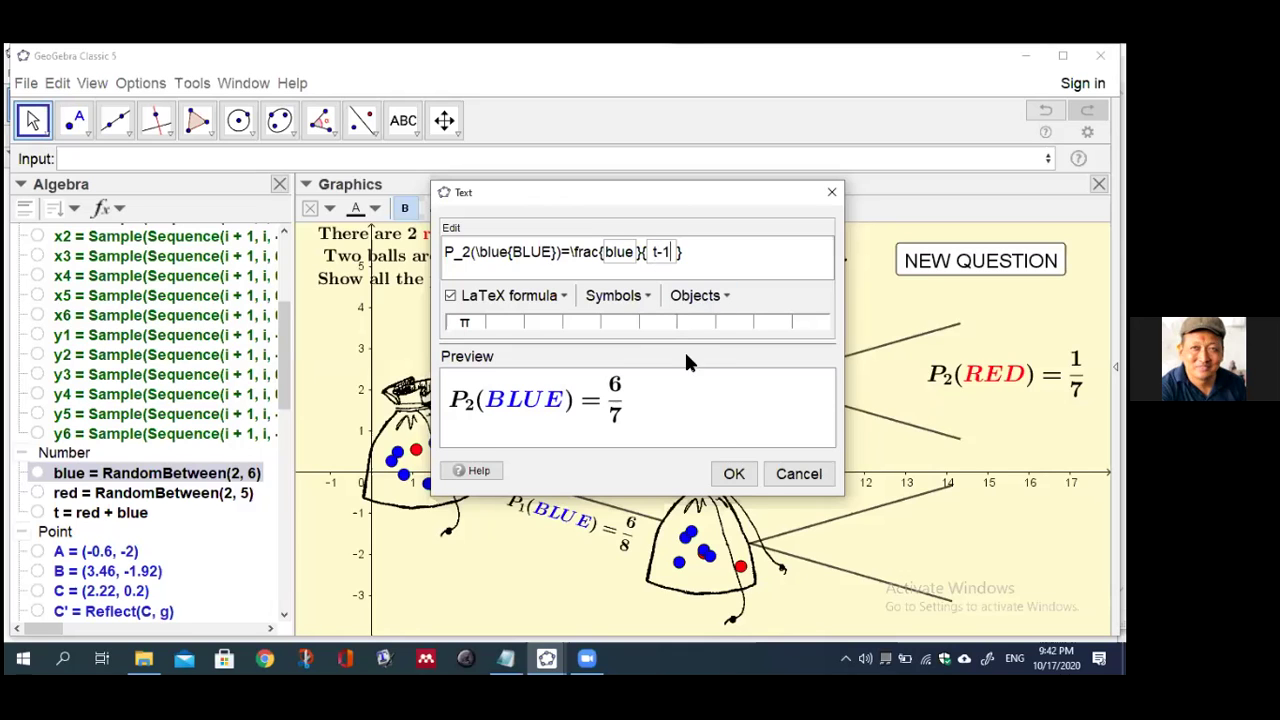
{"action": "left_click", "coordinate": [734, 474]}
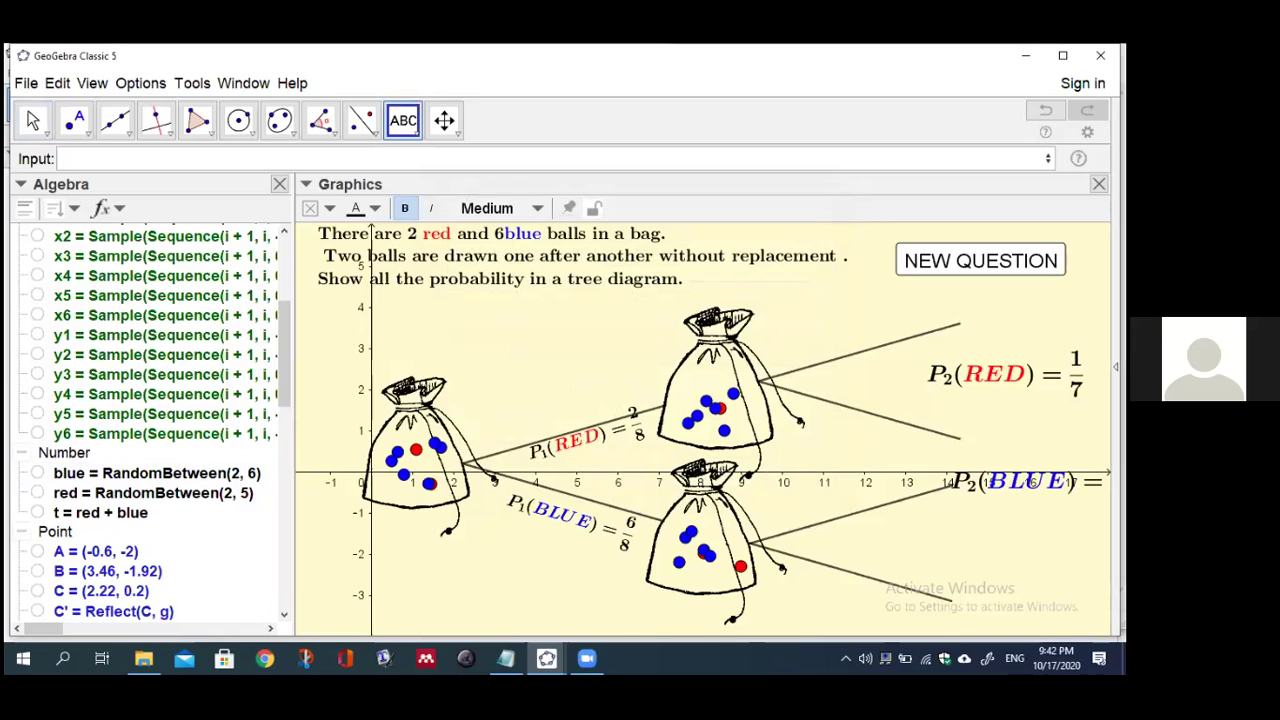
{"action": "left_click_drag", "start_coordinate": [1020, 481], "coordinate": [1010, 455]}
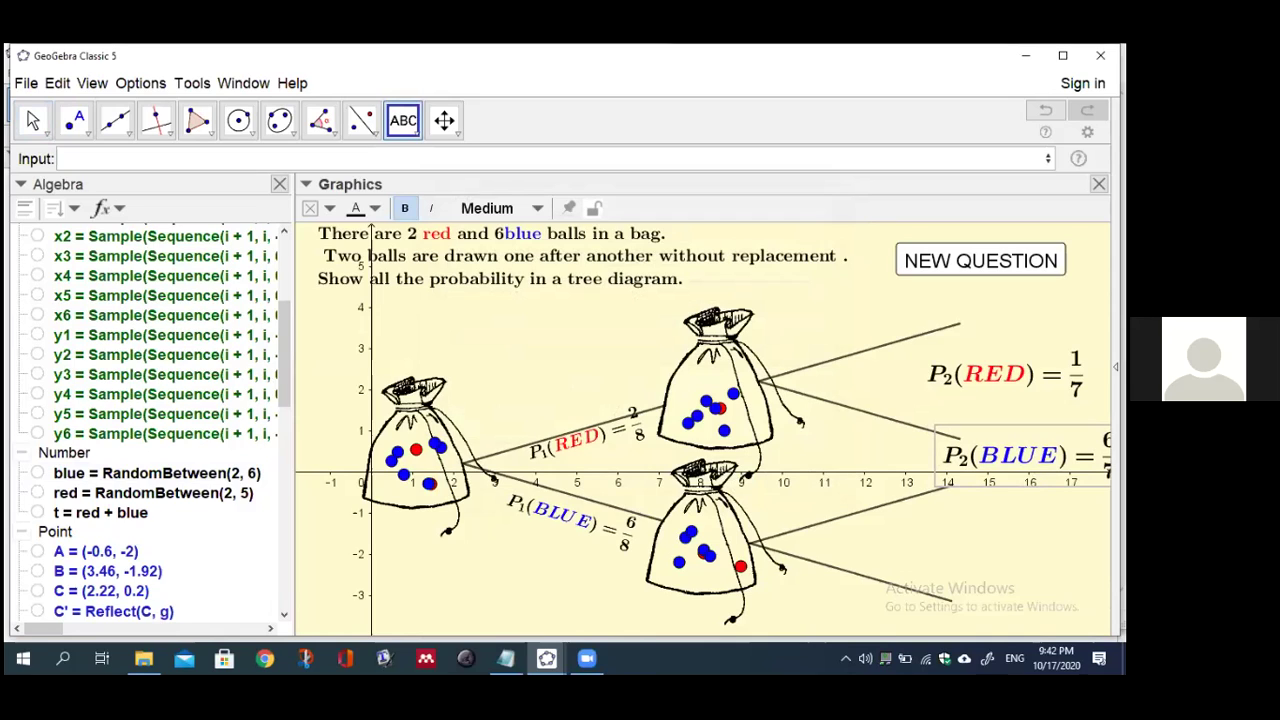
Start a LaTeX text by the end of the lower bag's upper branch, reading p_2(\red{RED})=
{"action": "left_click", "coordinate": [952, 528]}
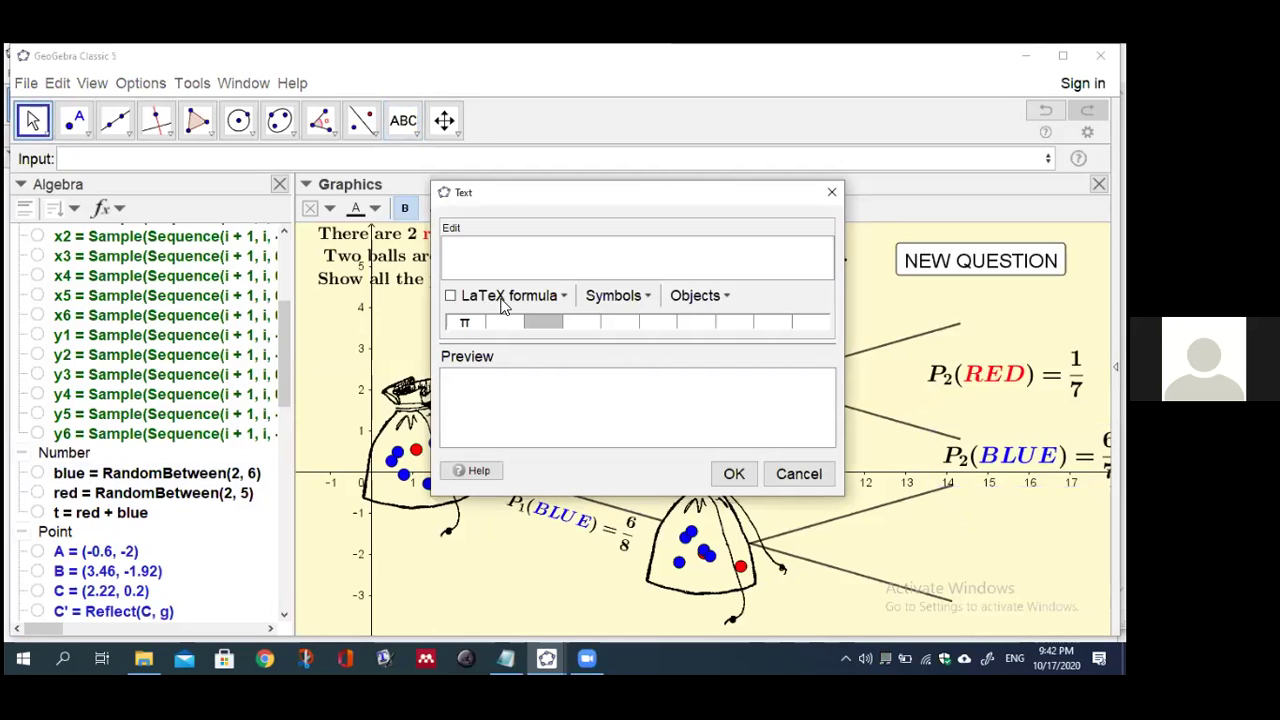
{"action": "type", "text": "p_2"}
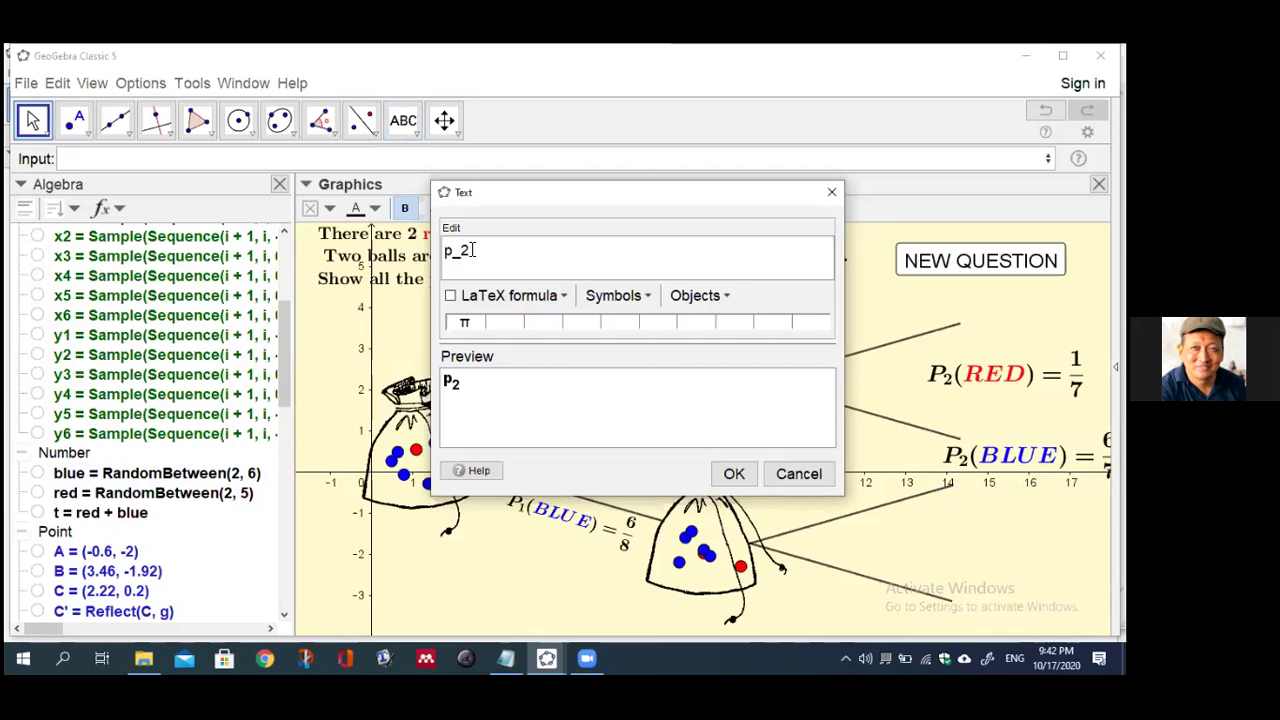
{"action": "type", "text": "(red"}
{"action": "type", "text": ")"}
{"action": "type", "text": "RED}"}
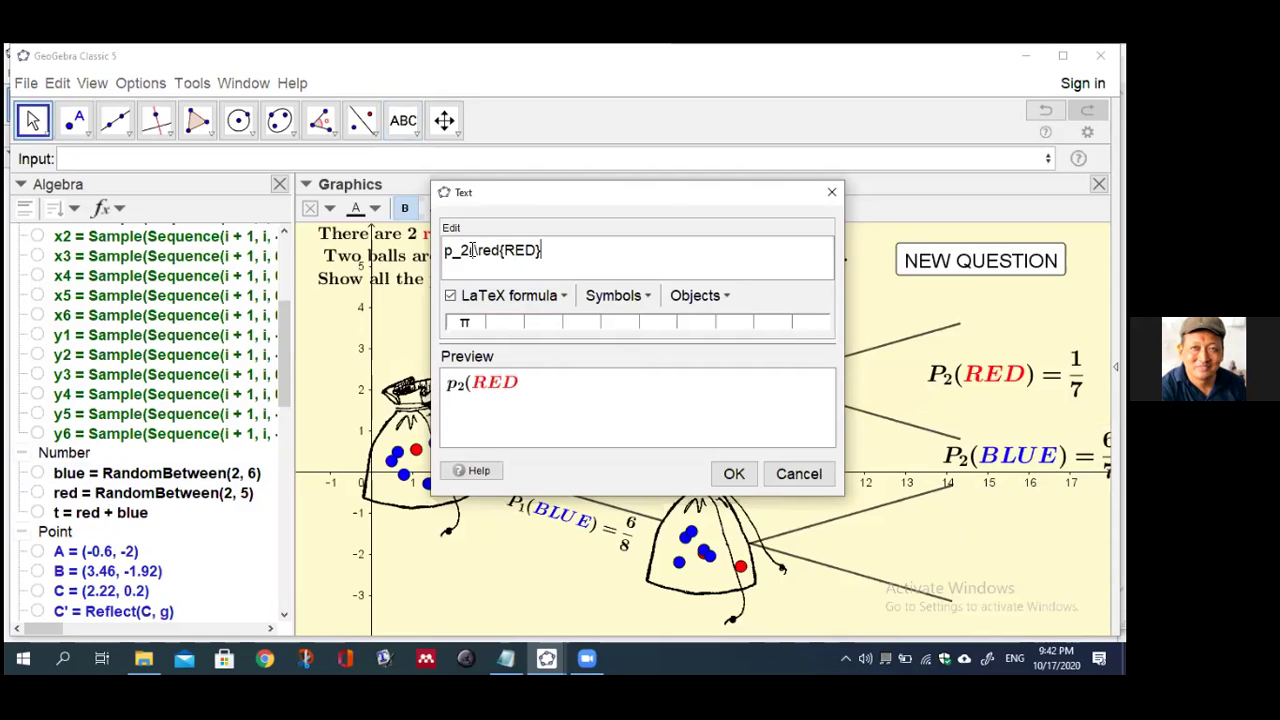
{"action": "type", "text": ")="}
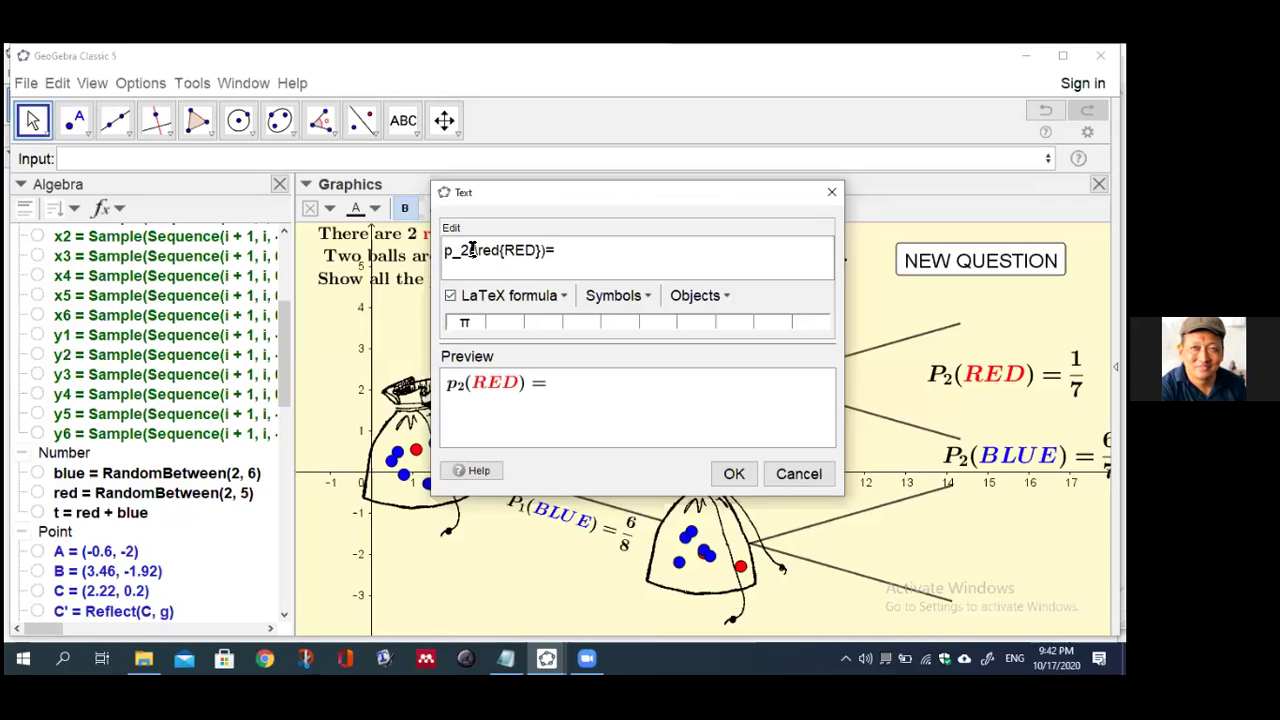
Append a fraction template, \frac{a}{b}, to the p_2(RED) text
{"action": "left_click", "coordinate": [564, 299]}
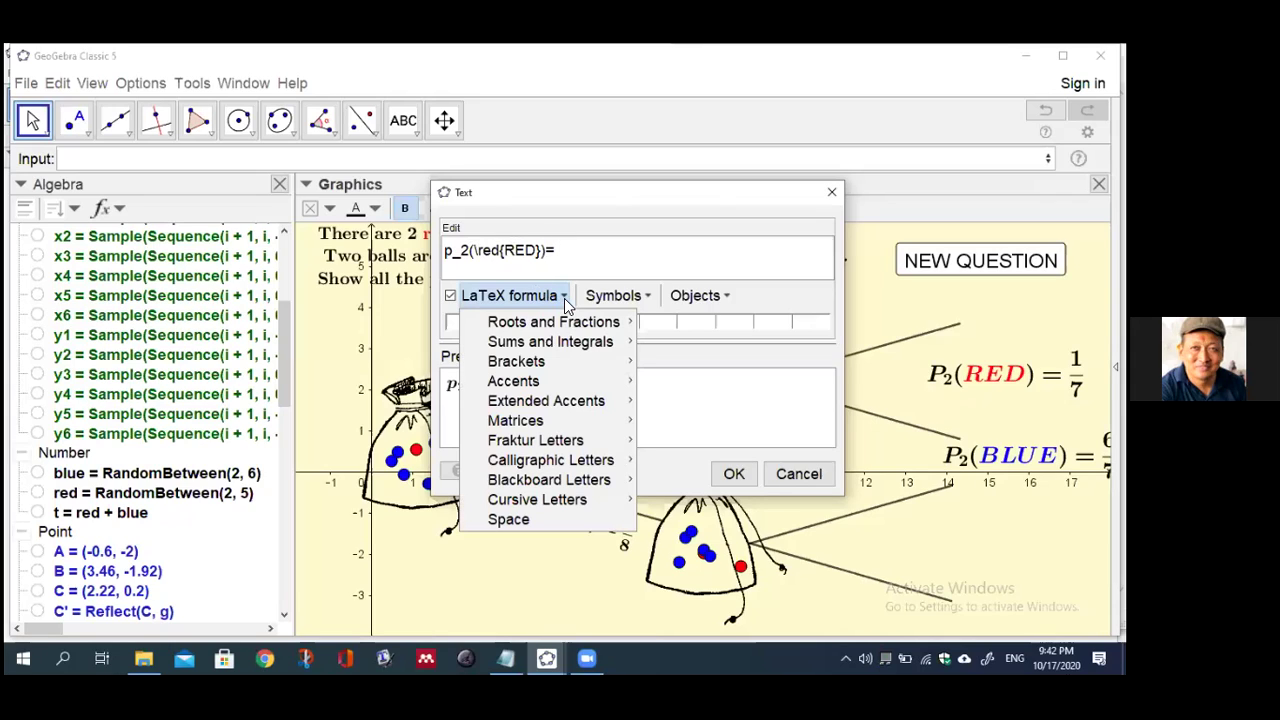
{"action": "mouse_move", "coordinate": [605, 322]}
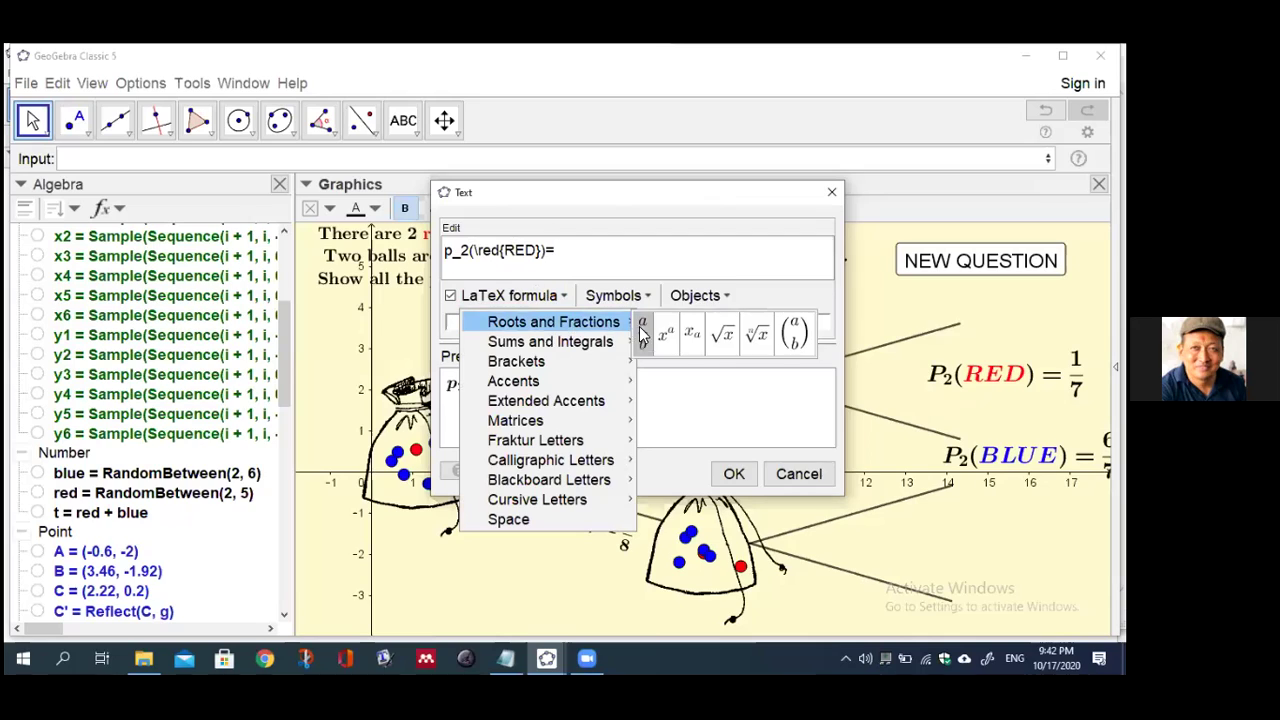
{"action": "left_click", "coordinate": [643, 326]}
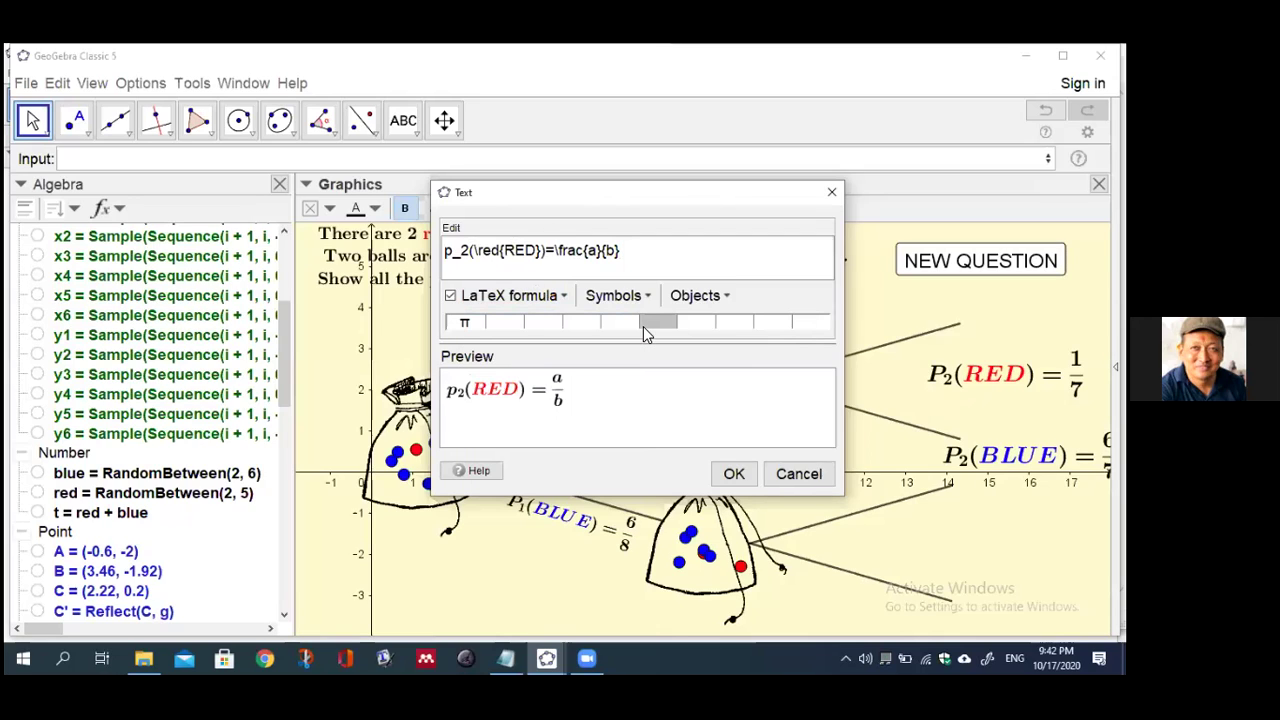
Replace the numerator a of the p_2(RED) fraction with the dynamic value of red
{"action": "key", "text": "Left"}
{"action": "key", "text": "Left"}
{"action": "key", "text": "Left"}
{"action": "key", "text": "Left"}
{"action": "key", "text": "BackSpace"}
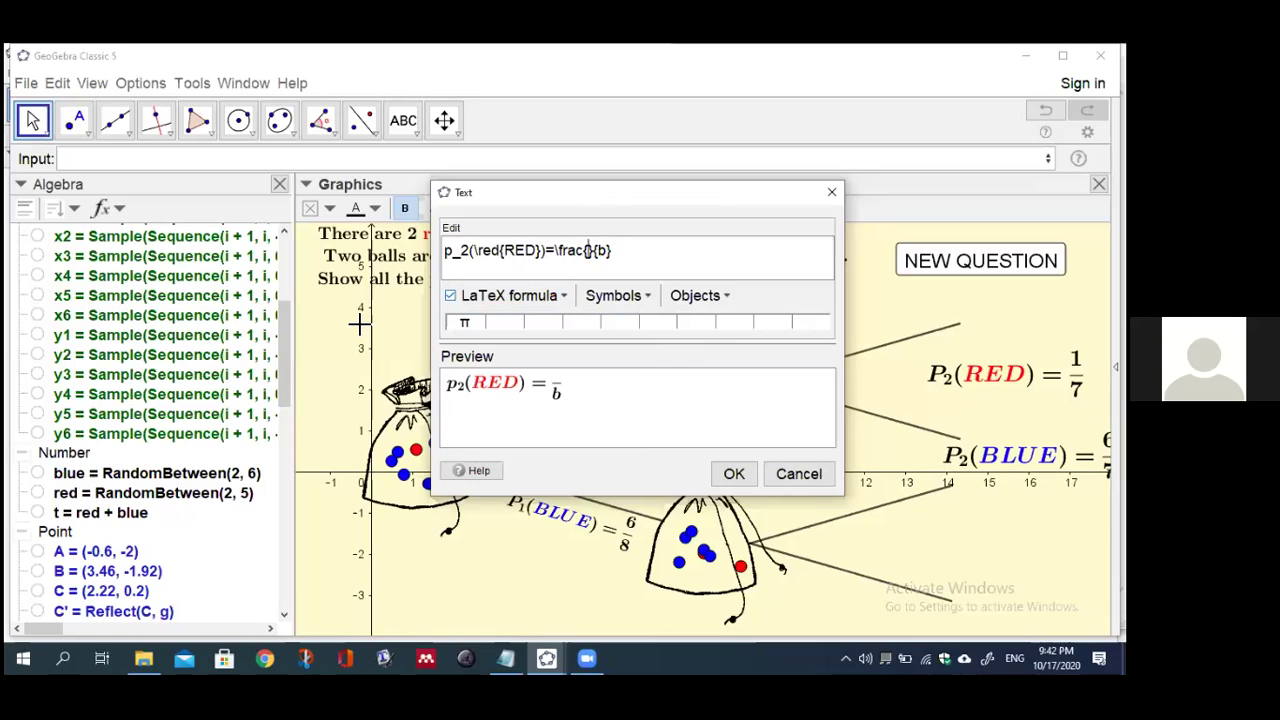
{"action": "left_click", "coordinate": [150, 493]}
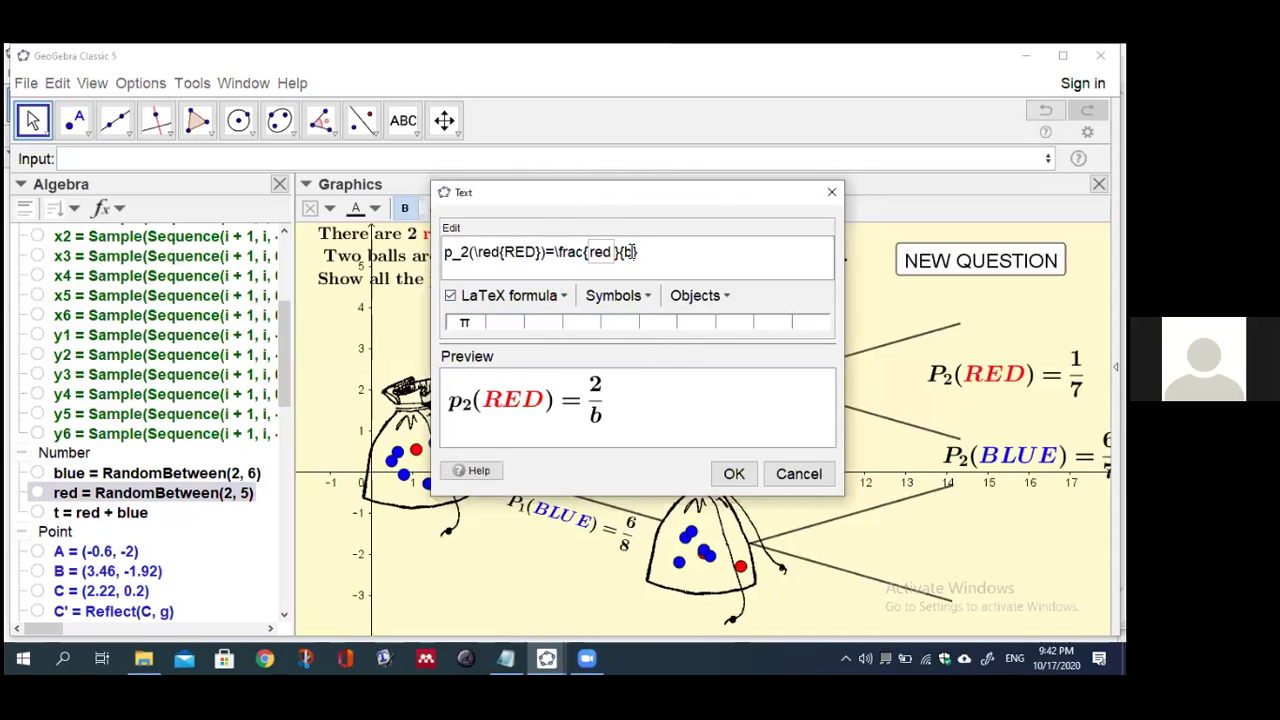
Replace the denominator b with a dynamic value box containing t-1, create the p_2(RED) text and place it by the lower bag's upper branch
{"action": "key", "text": "BackSpace"}
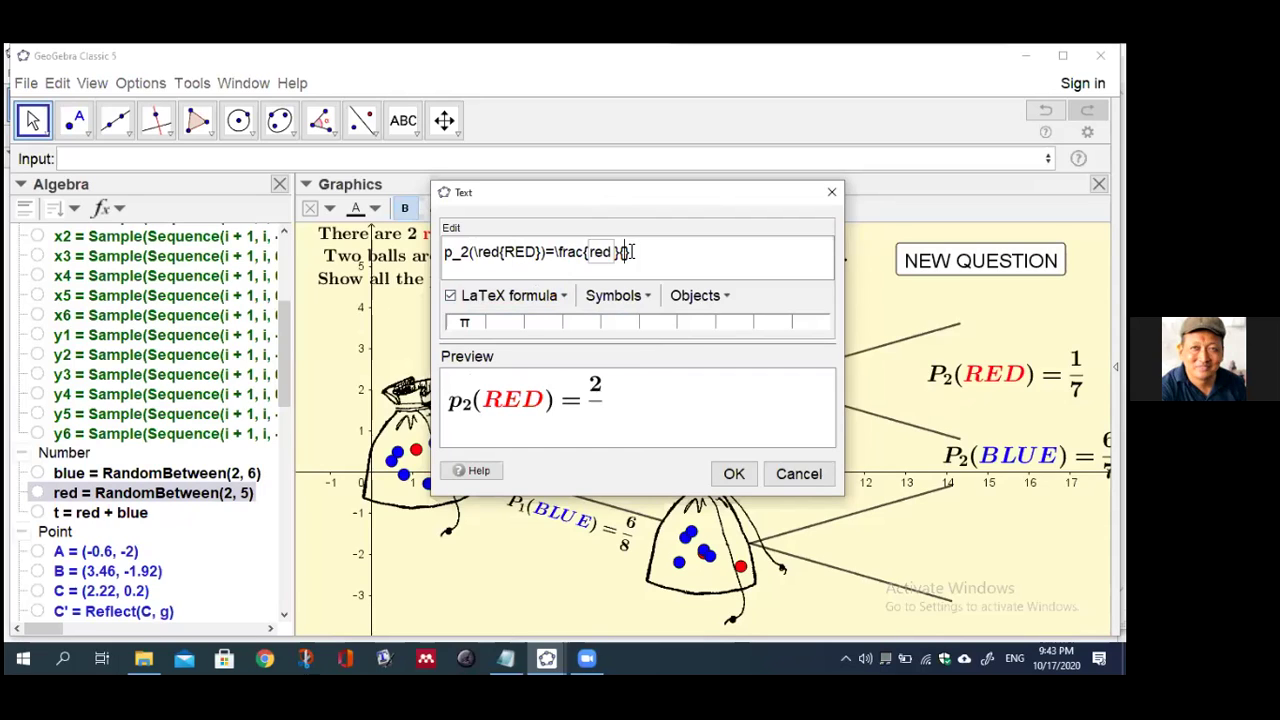
{"action": "left_click", "coordinate": [631, 252]}
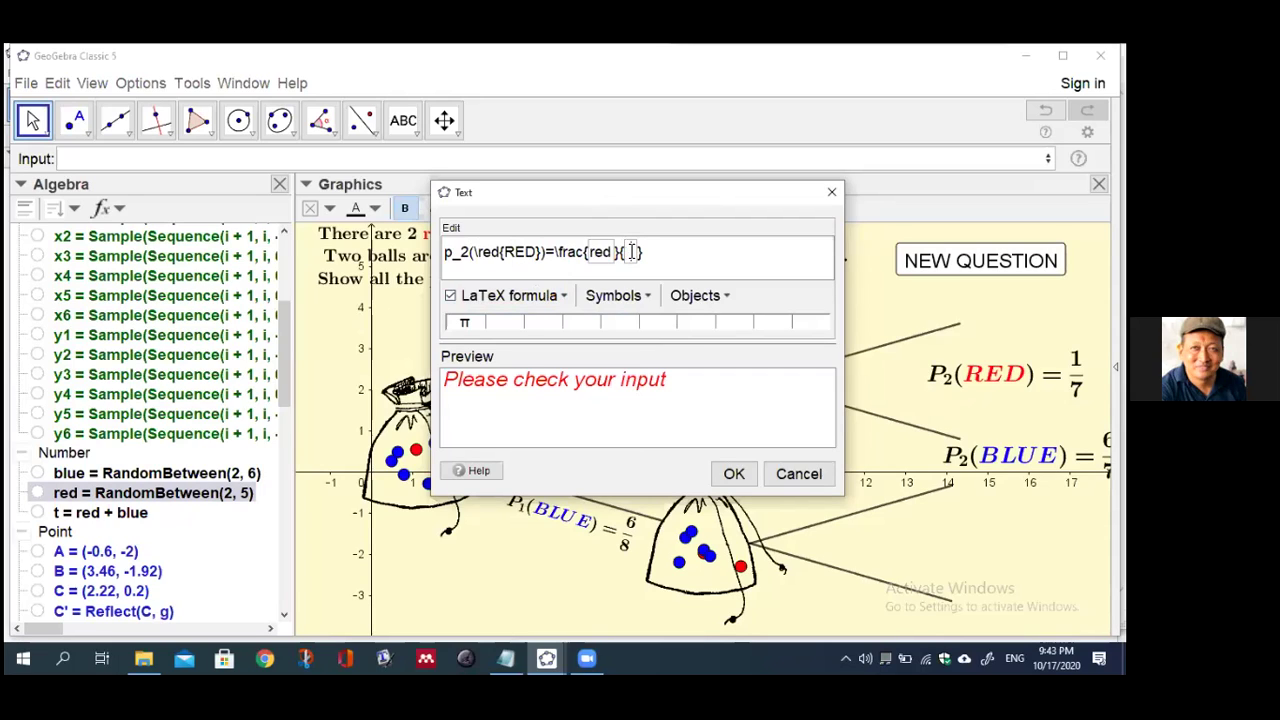
{"action": "type", "text": "t-1"}
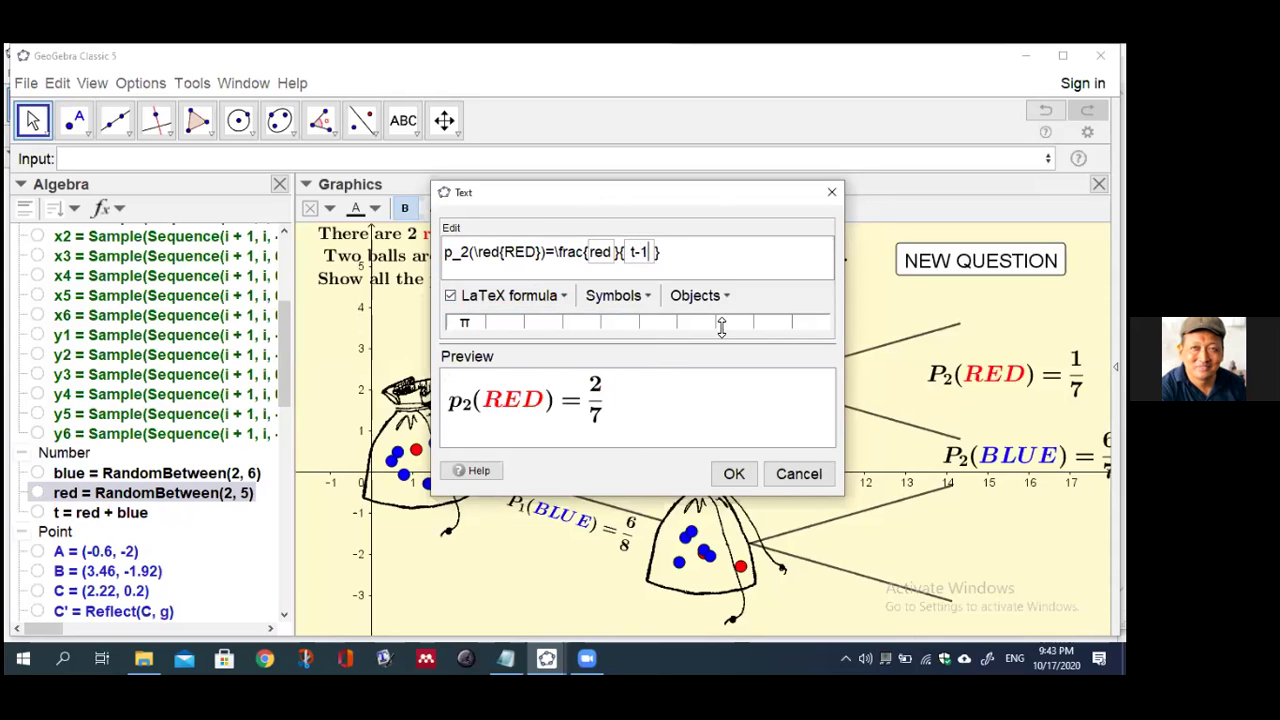
{"action": "left_click", "coordinate": [734, 473]}
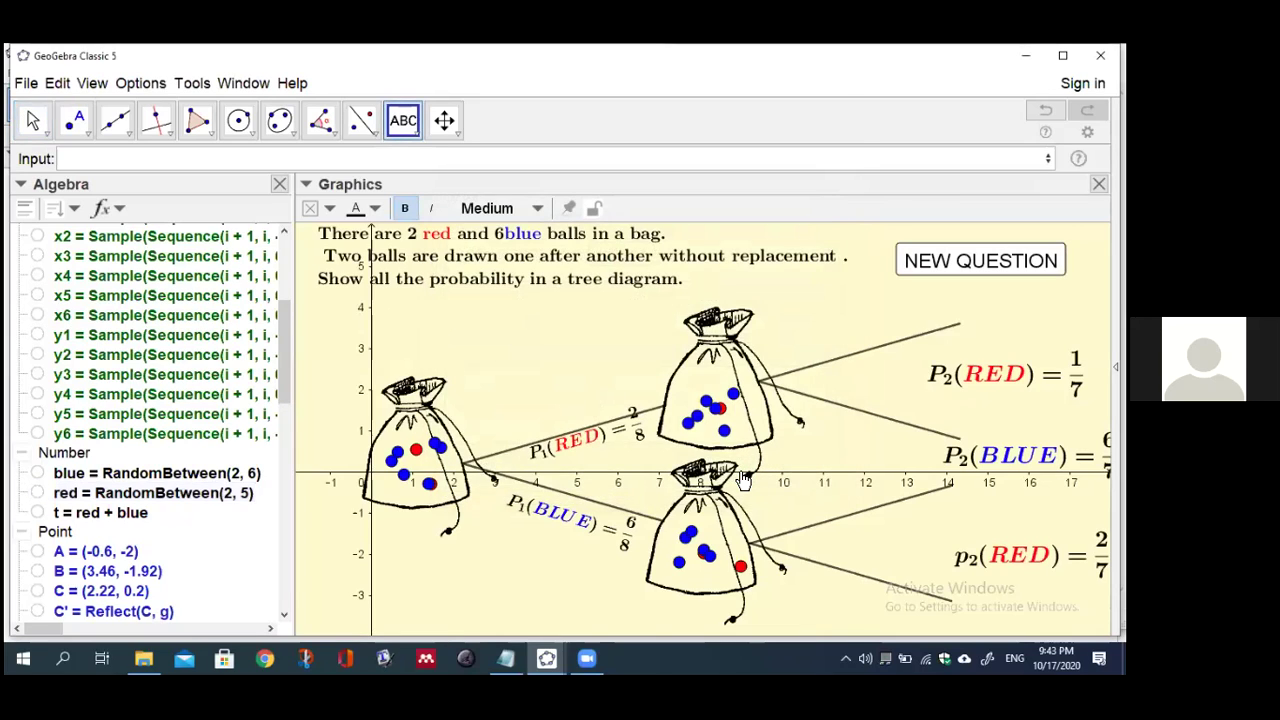
{"action": "left_click_drag", "start_coordinate": [1000, 560], "coordinate": [965, 535]}
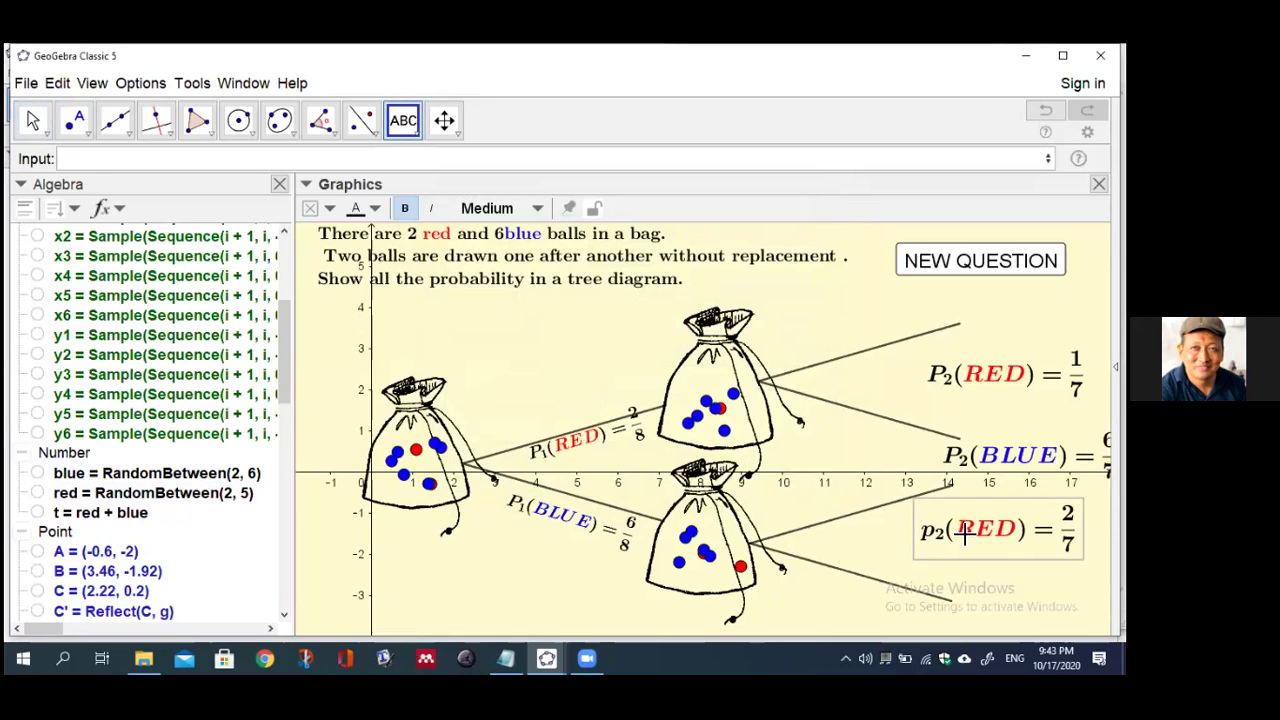
Change the lowercase p in the lower bag's p_2(RED) text to a capital P
{"action": "double_click", "coordinate": [965, 535]}
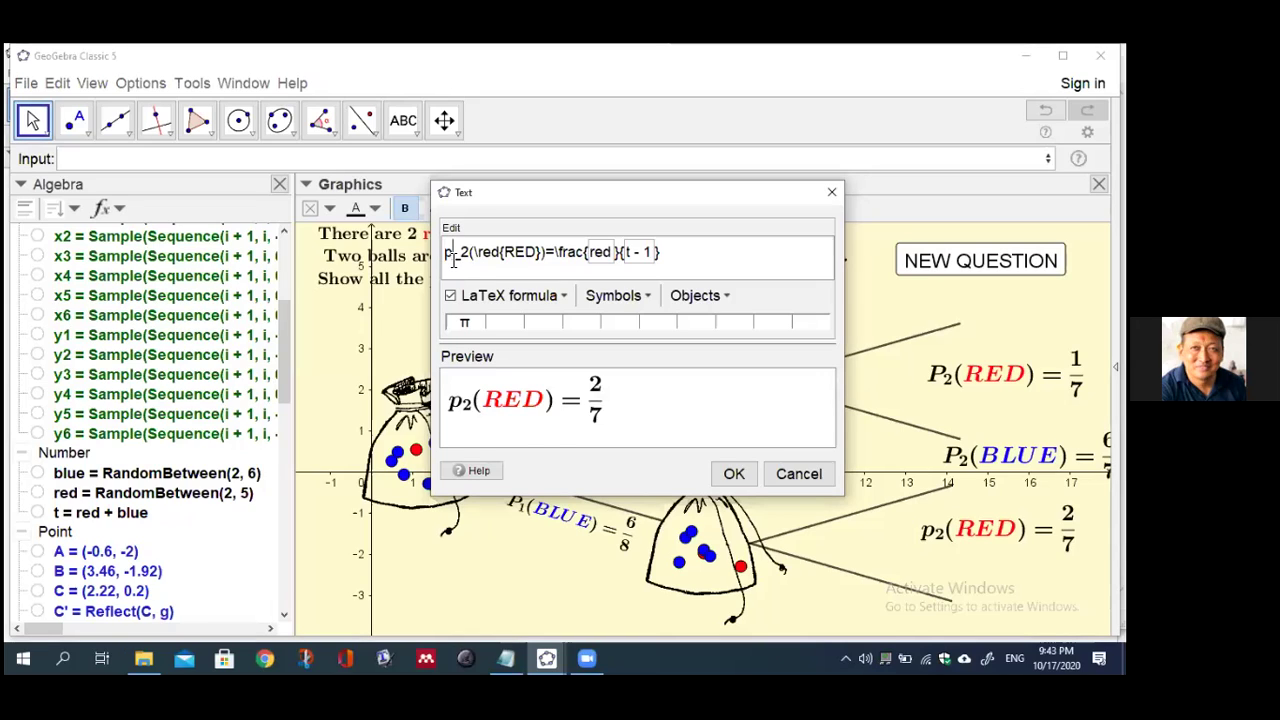
{"action": "key", "text": "Delete"}
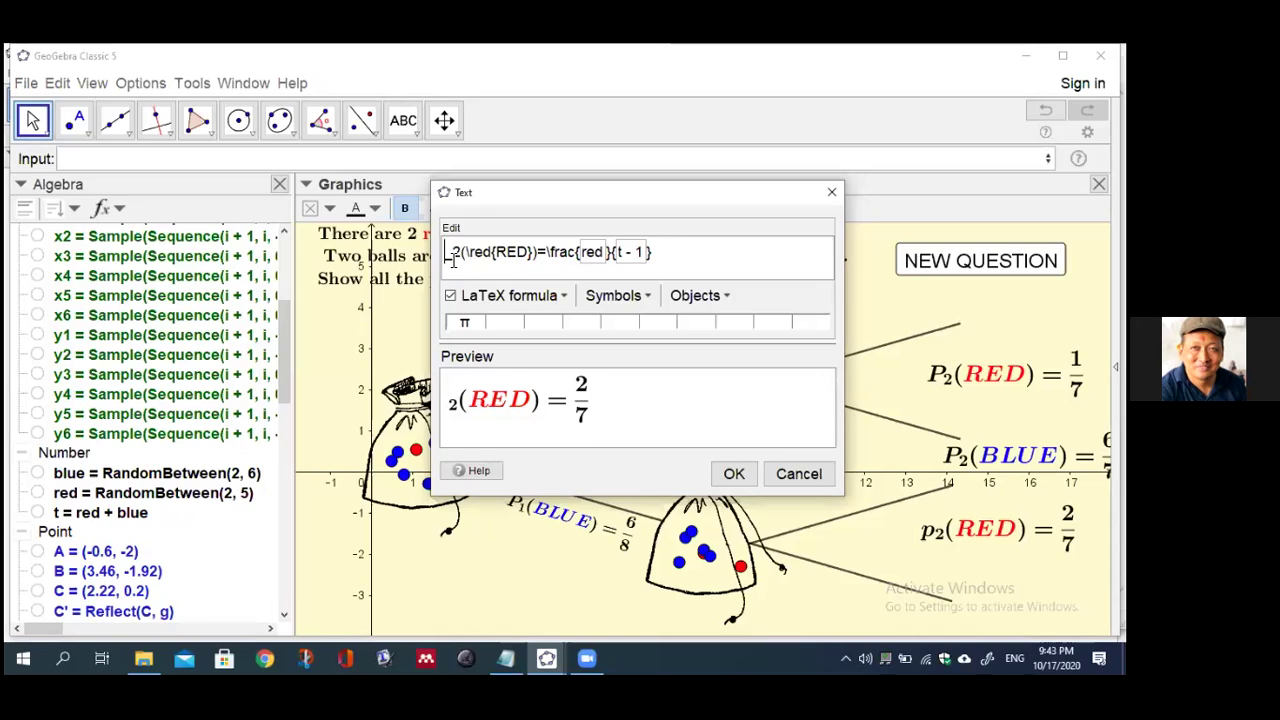
{"action": "type", "text": "P"}
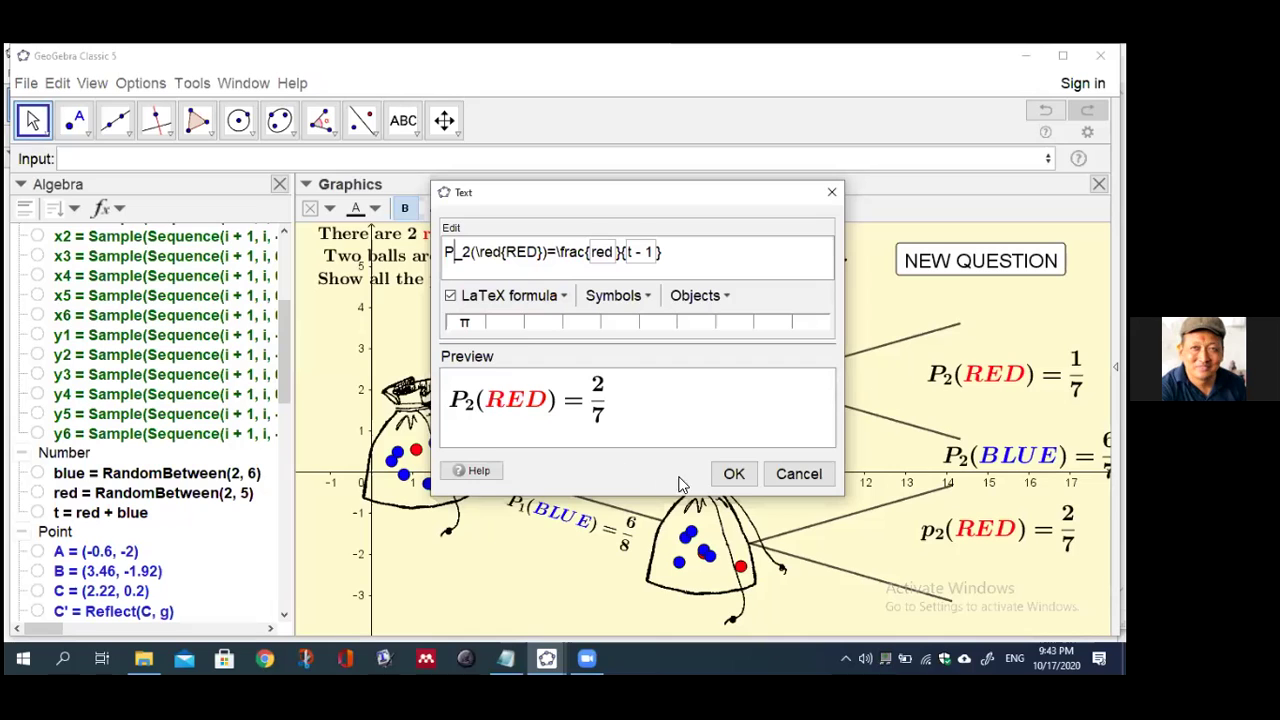
{"action": "left_click", "coordinate": [733, 474]}
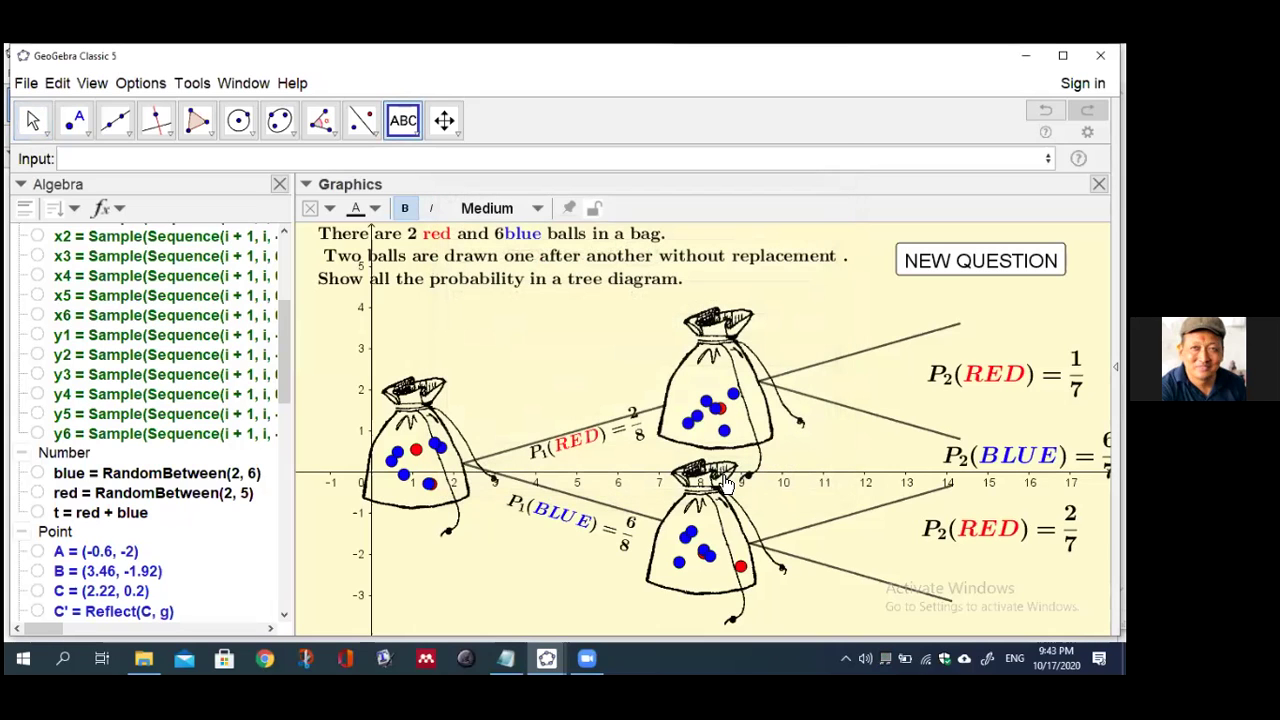
Start a LaTeX text near the lower bag's lower branch, reading P_2(\blue{BLUE})=
{"action": "left_click", "coordinate": [908, 562]}
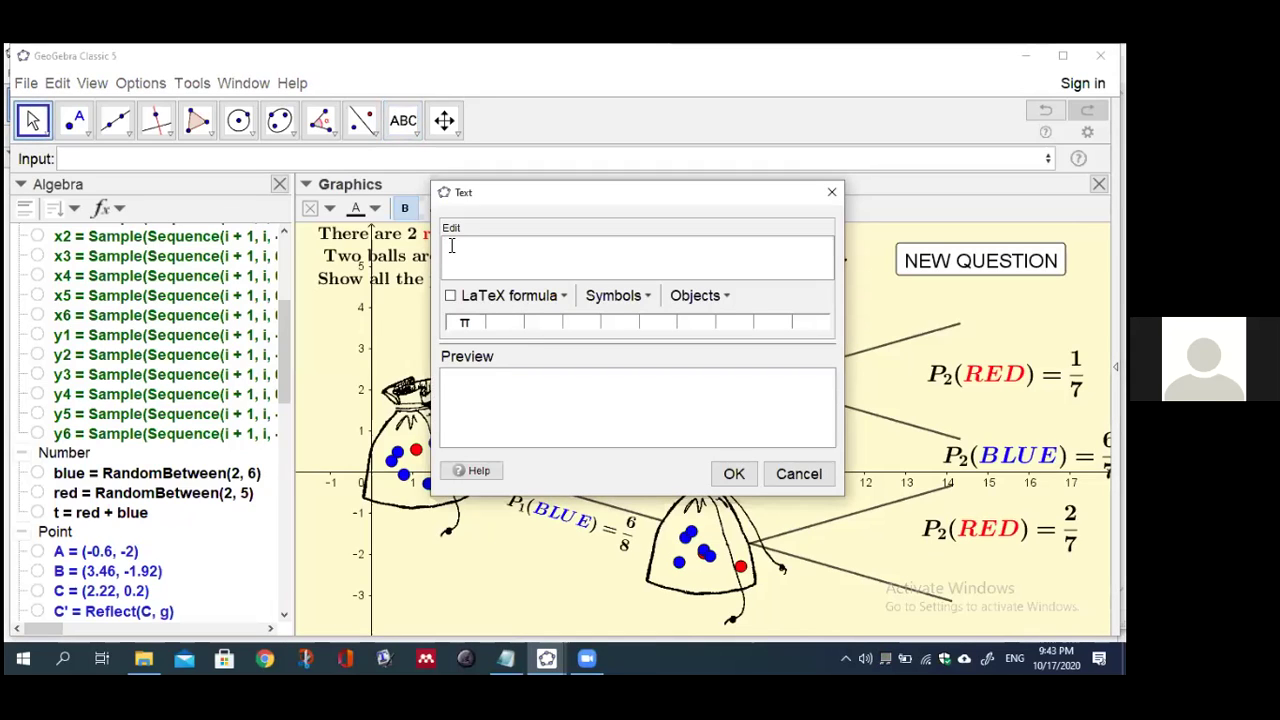
{"action": "type", "text": "P"}
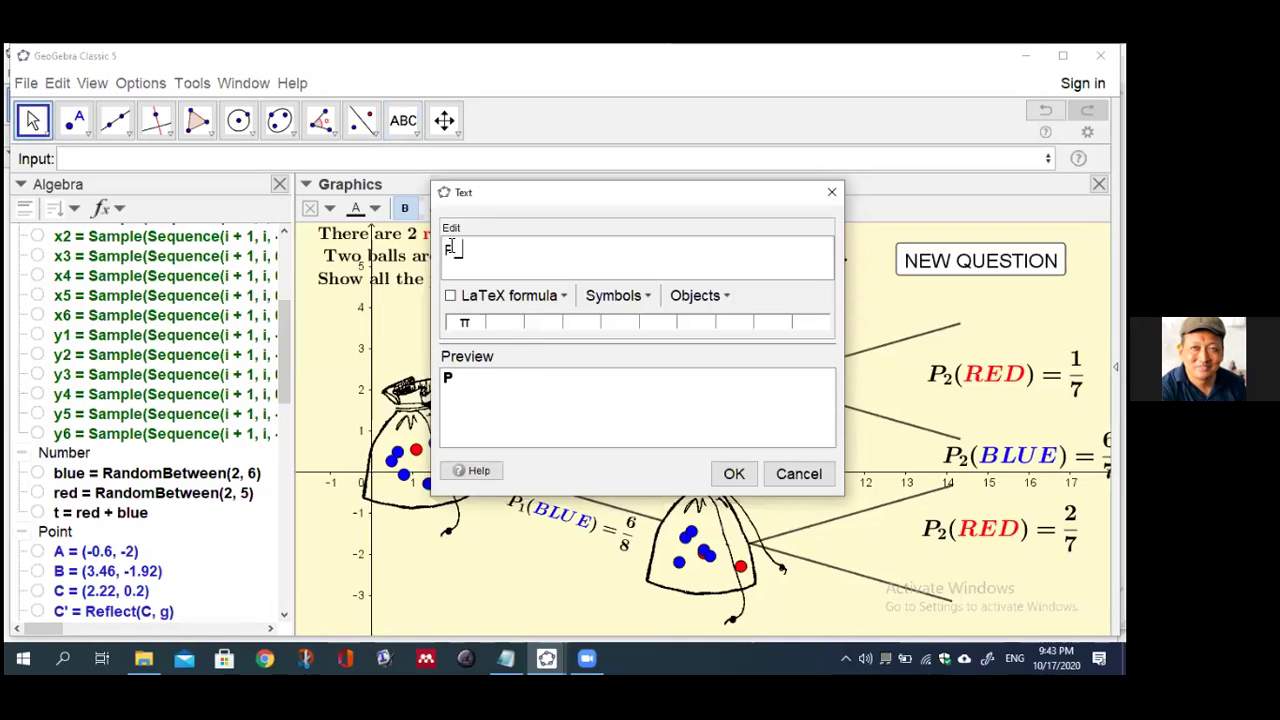
{"action": "type", "text": "_2(\\blue"}
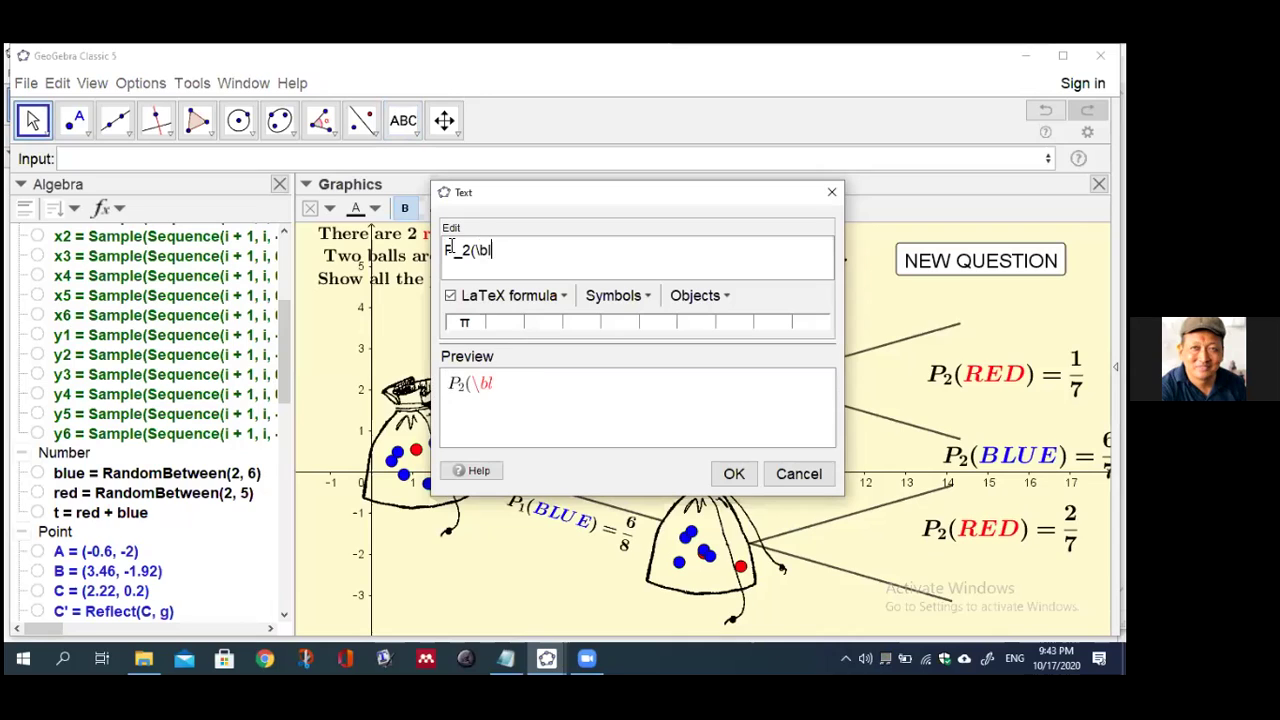
{"action": "type", "text": "{BLUE})"}
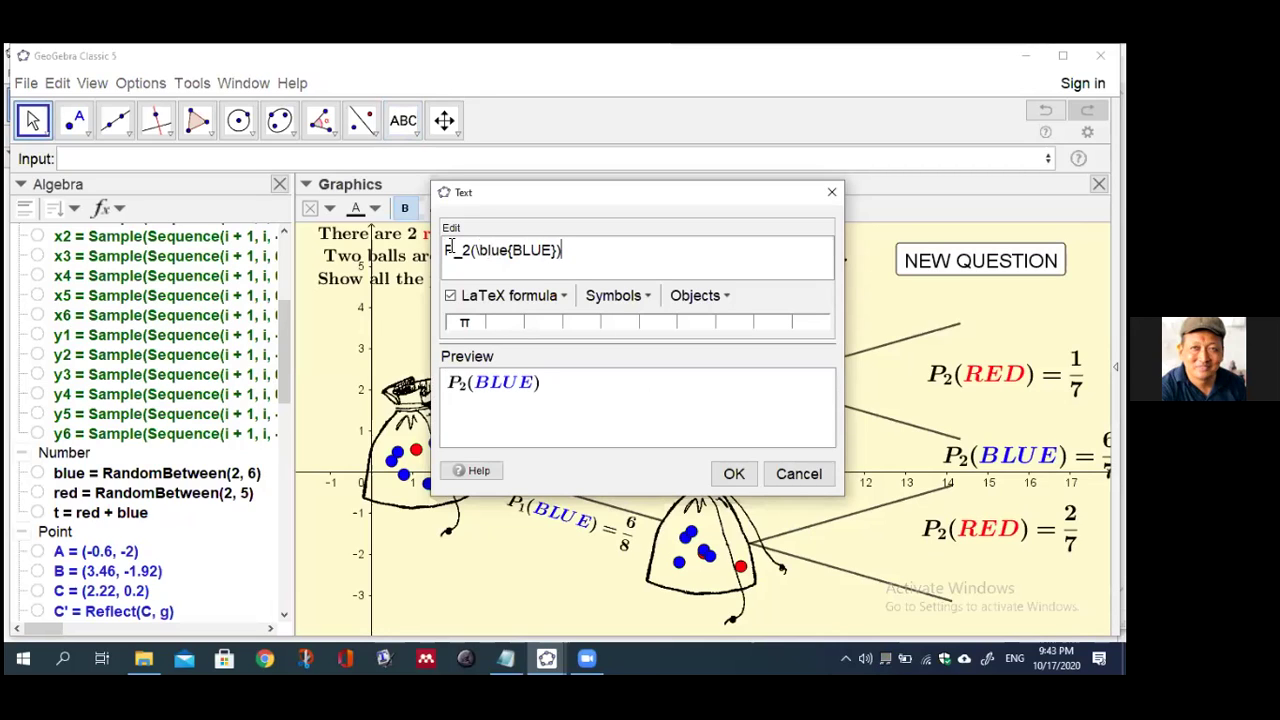
{"action": "type", "text": "="}
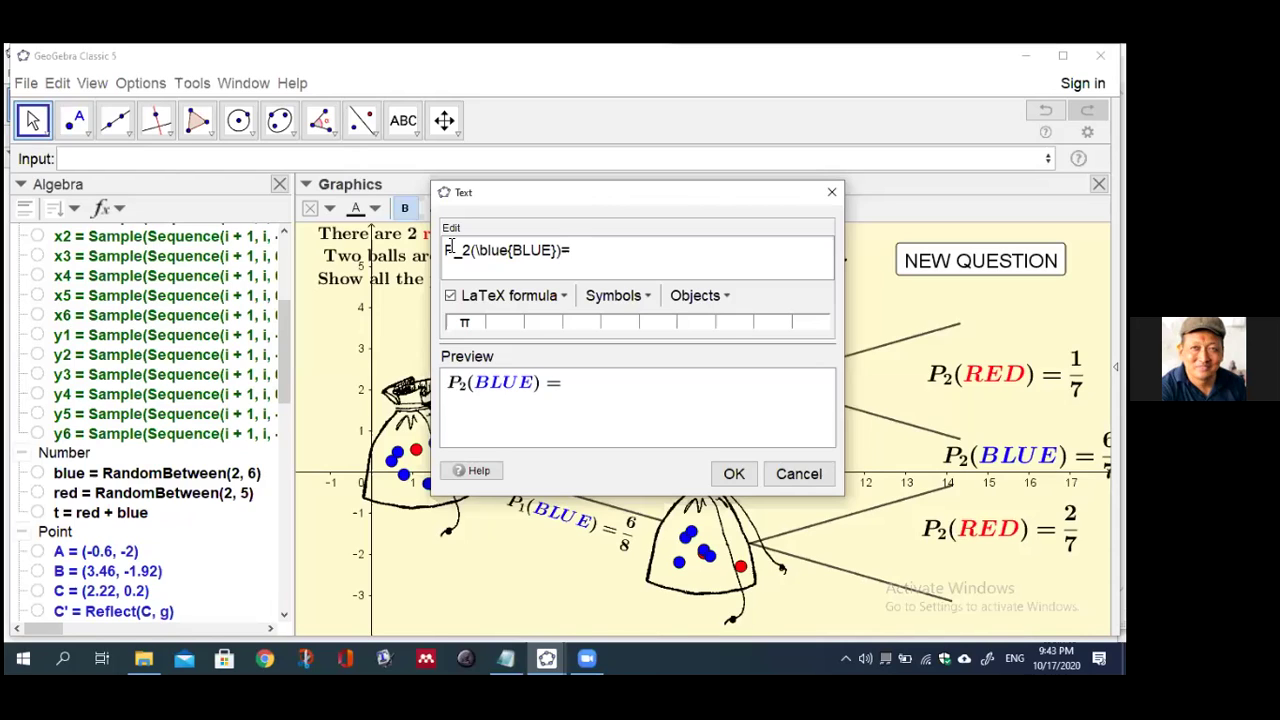
Append a fraction template, \frac{a}{b}, to the lower bag's P_2(BLUE) text
{"action": "left_click", "coordinate": [563, 297]}
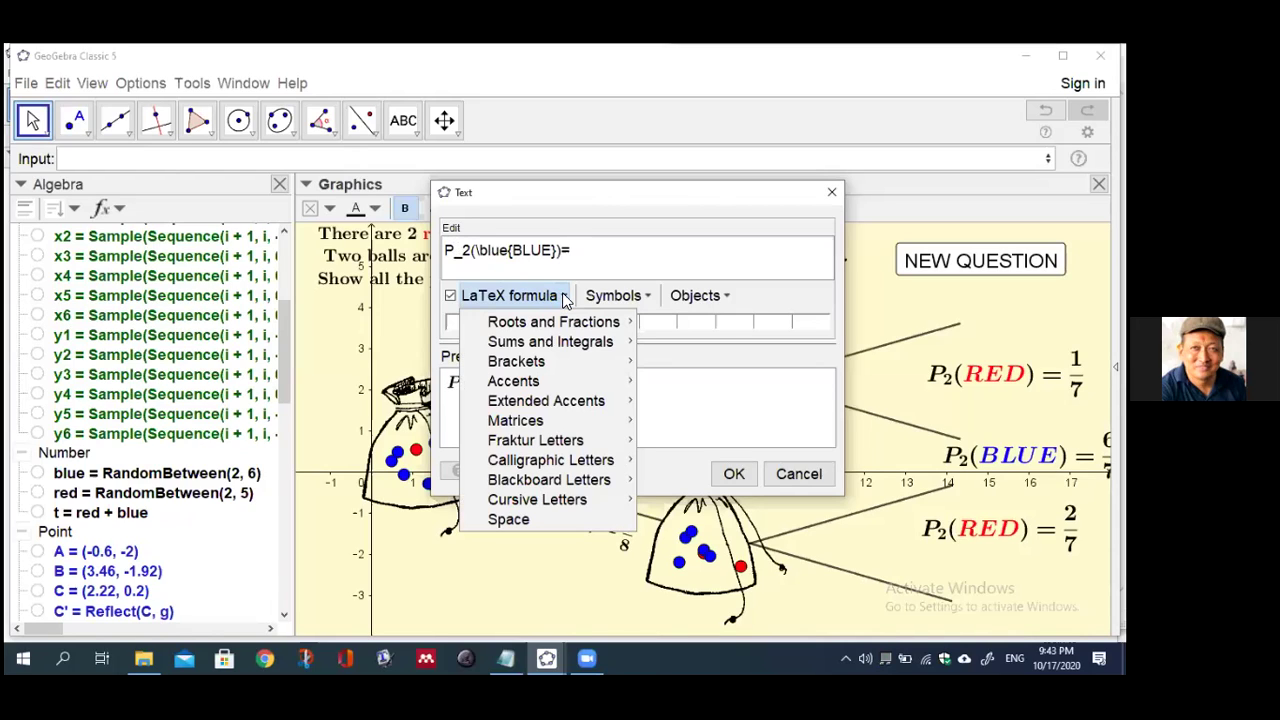
{"action": "mouse_move", "coordinate": [612, 323]}
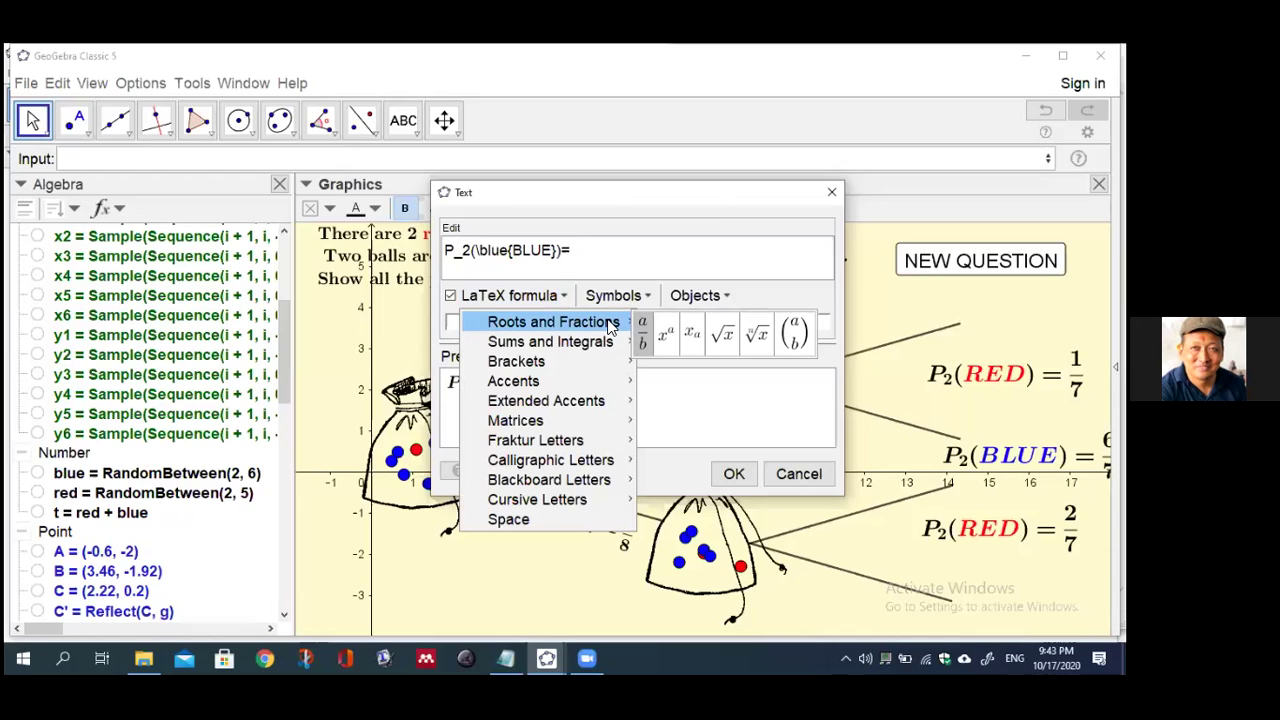
{"action": "left_click", "coordinate": [642, 332]}
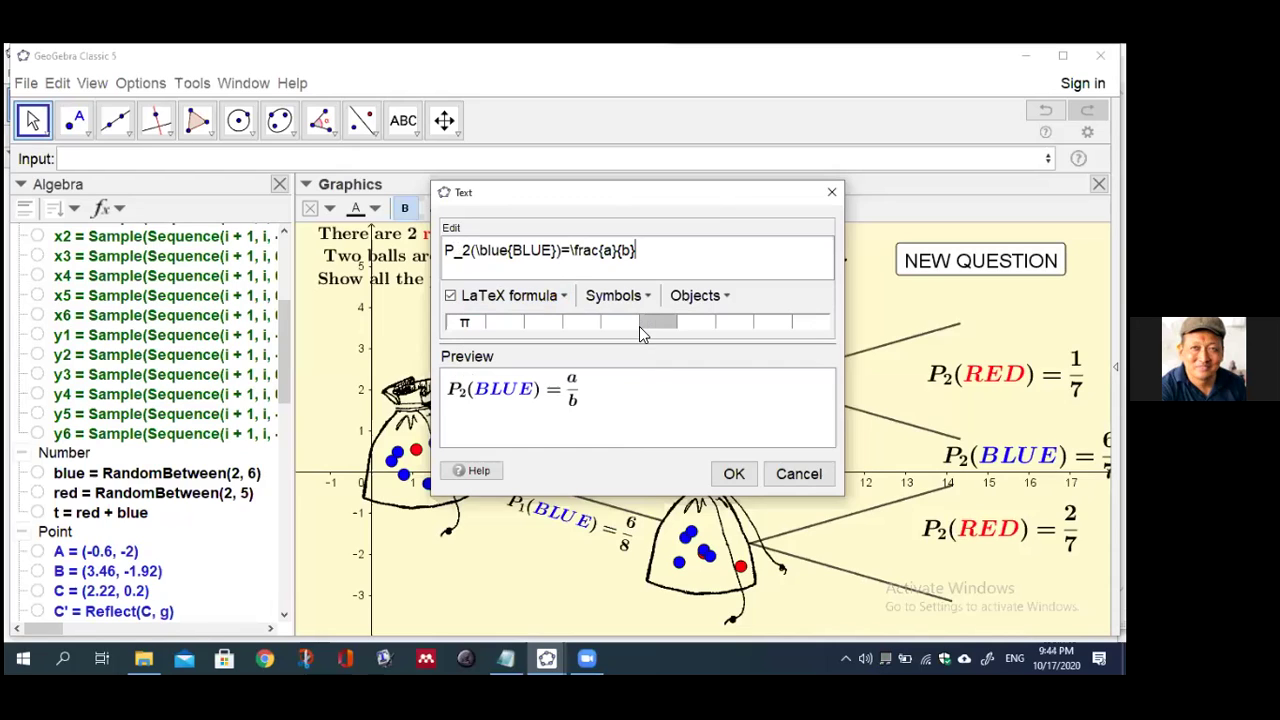
Replace the numerator a in the lower bag's P_2(BLUE) fraction with a dynamic value box containing blue-1
{"action": "double_click", "coordinate": [610, 251]}
{"action": "key", "text": "BackSpace"}
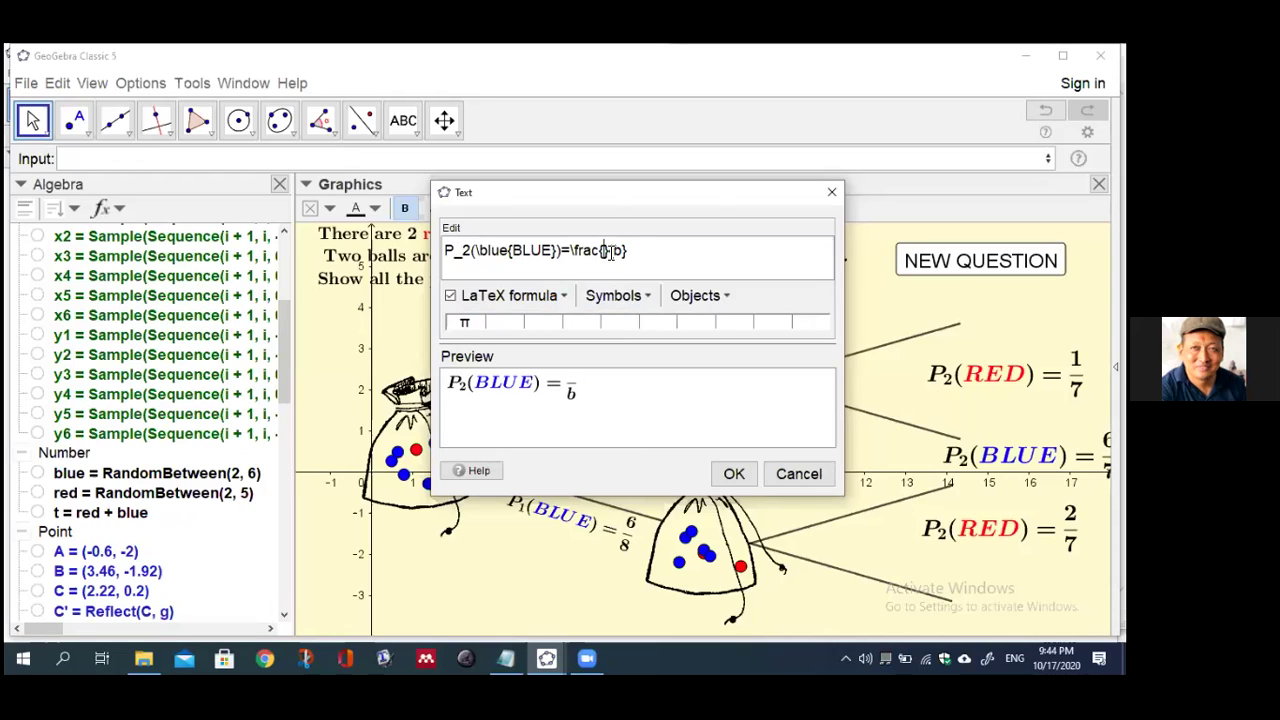
{"action": "type", "text": "\\frac{ b"}
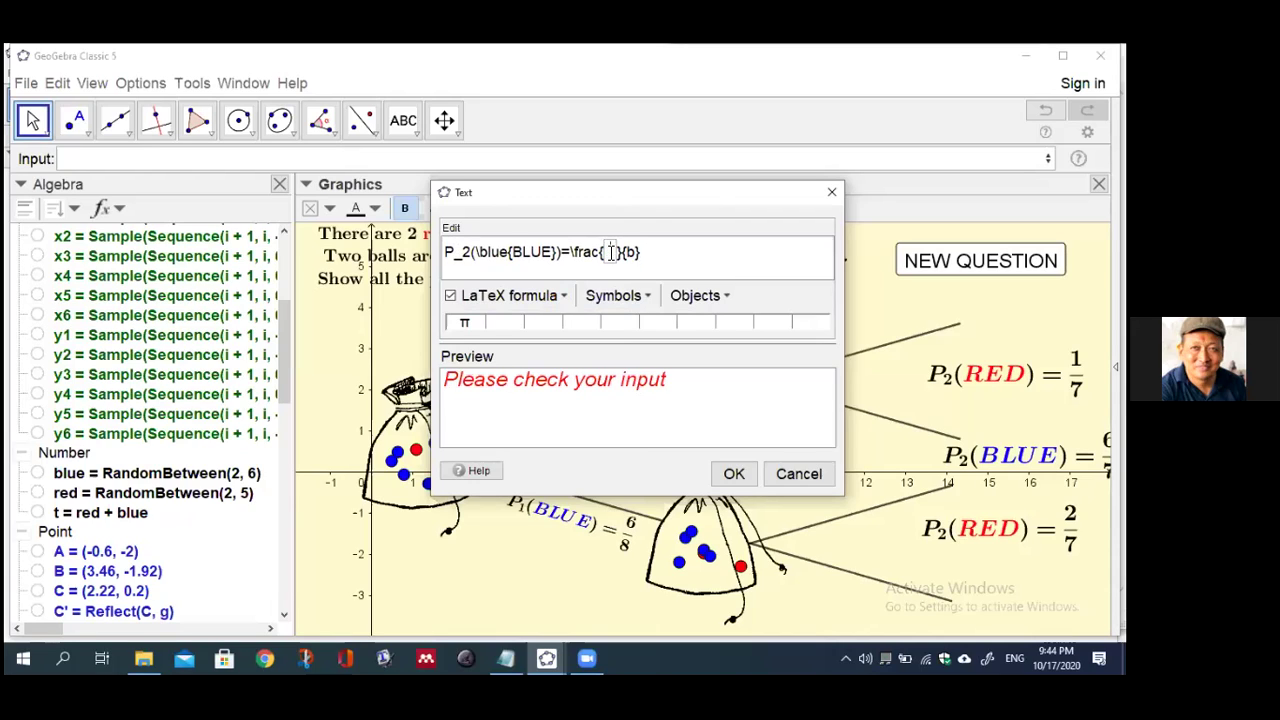
{"action": "type", "text": "lue "}
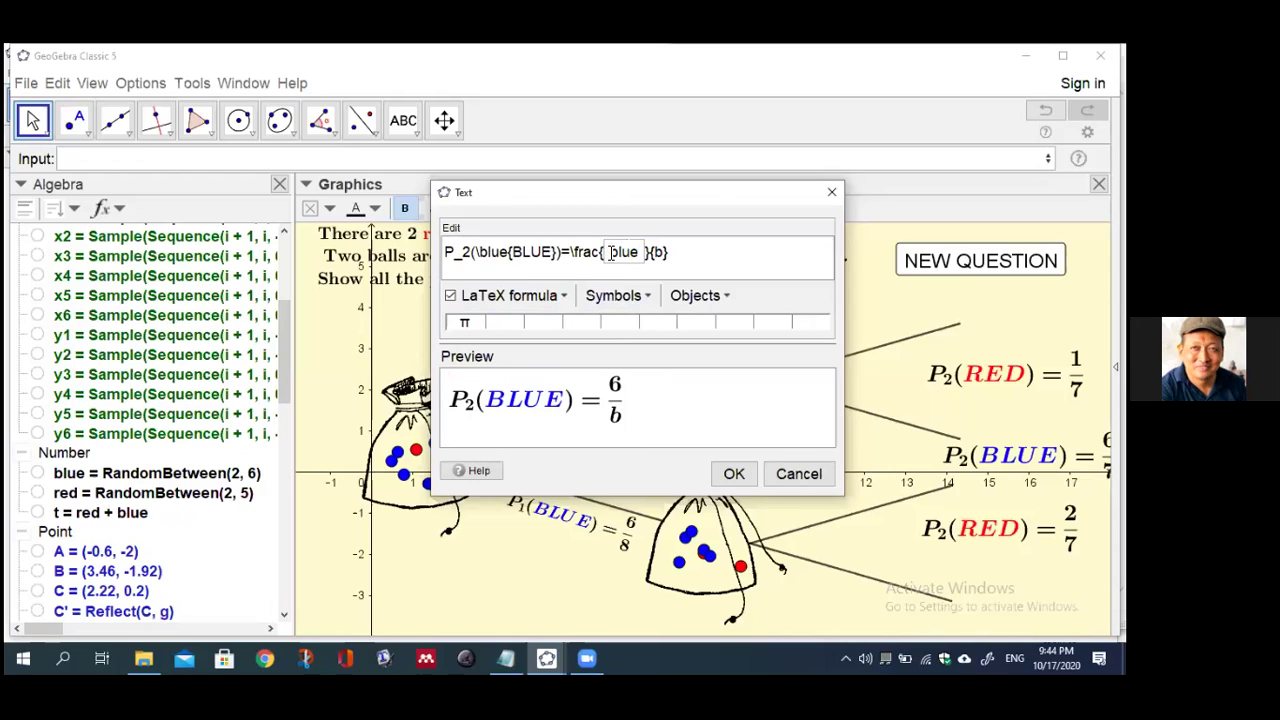
{"action": "type", "text": "-1"}
Replace the denominator b with a dynamic value box containing t-1, create the P_2(BLUE) text and place it by the lower bag's lower branch
{"action": "key", "text": "BackSpace"}
{"action": "key", "text": "ctrl+v"}
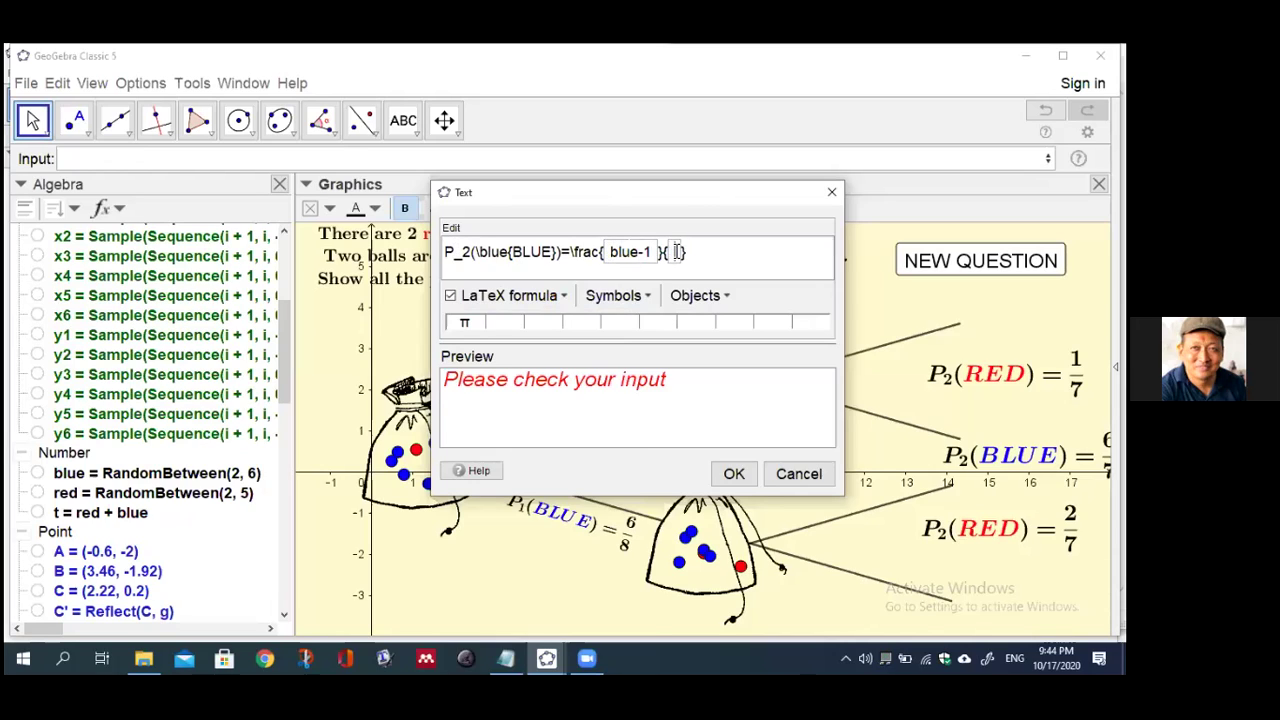
{"action": "type", "text": "t-1"}
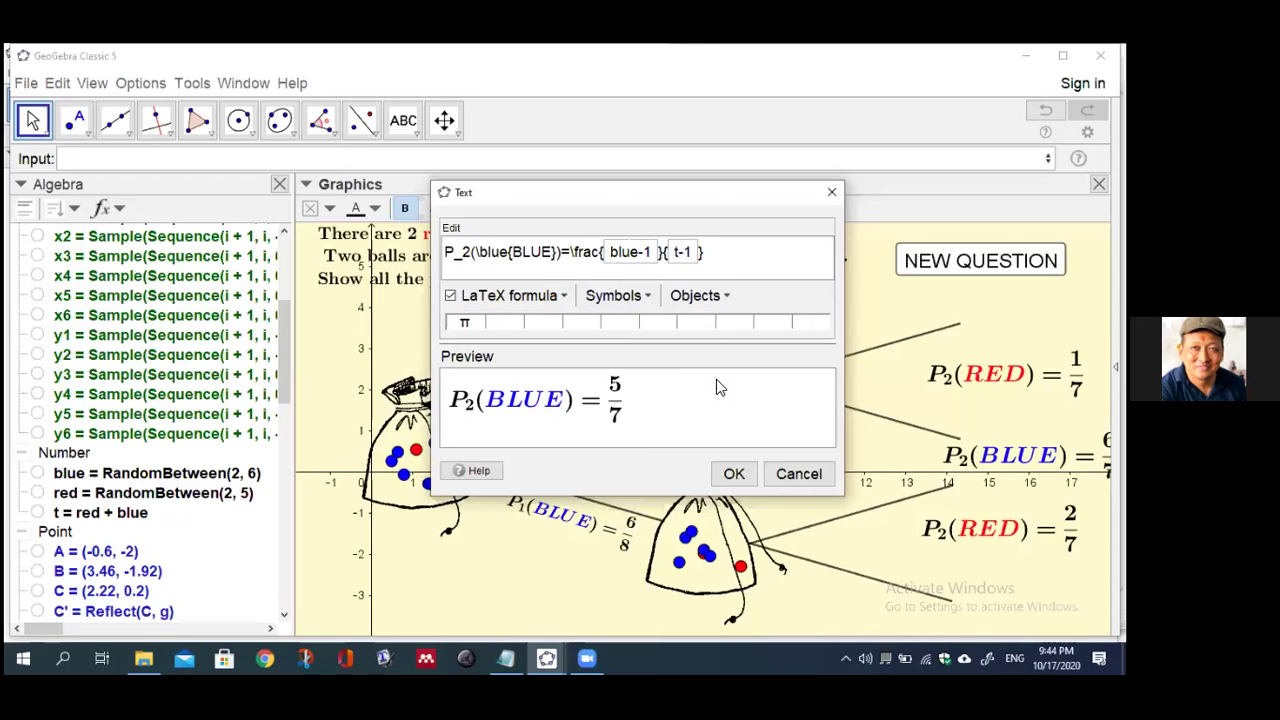
{"action": "left_click", "coordinate": [731, 474]}
{"action": "left_click_drag", "start_coordinate": [1010, 600], "coordinate": [980, 614]}
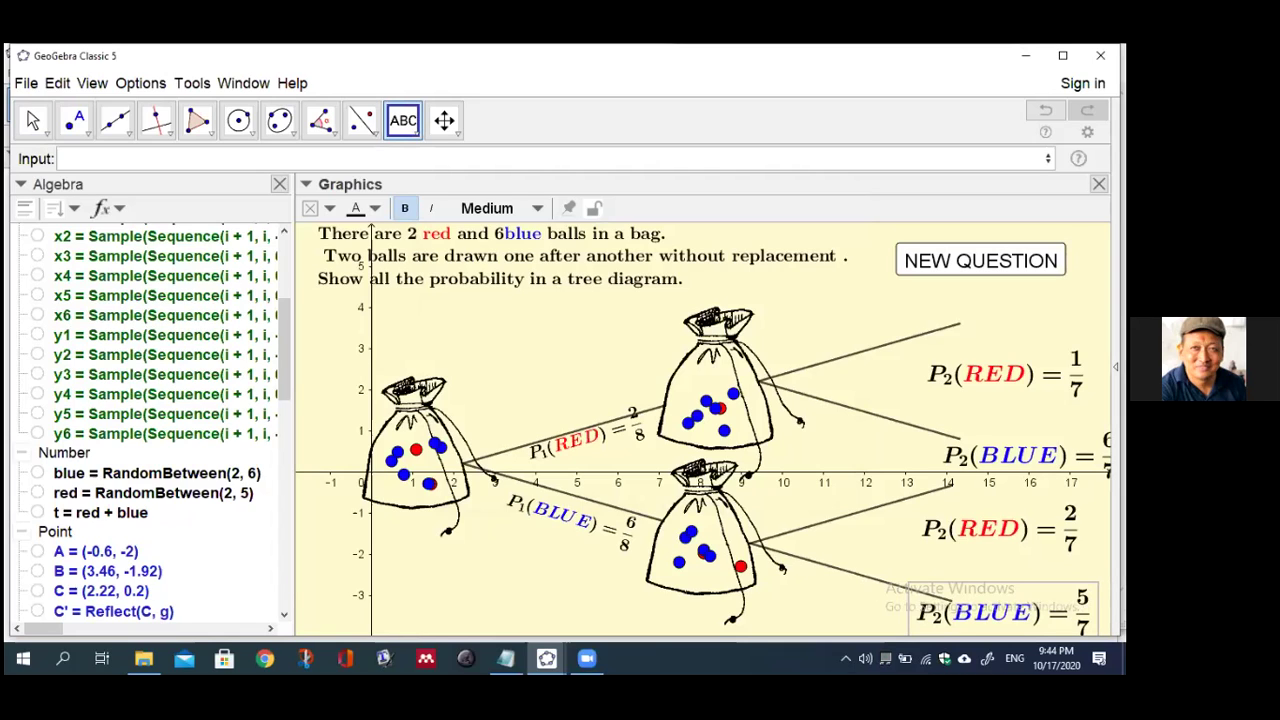
{"action": "key", "text": "Escape"}
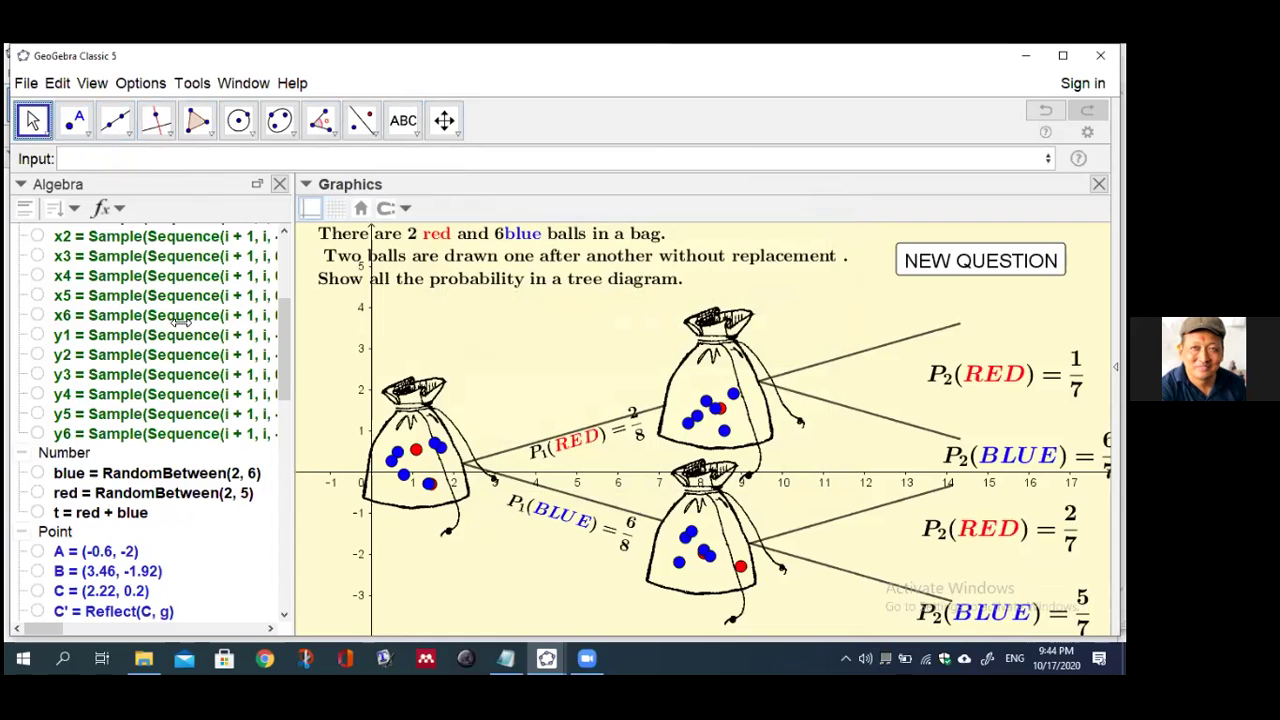
Set the algebra descriptions to Value so the listed objects show values instead of definitions
{"action": "scroll", "coordinate": [288, 374], "scroll_direction": "down", "scroll_amount": 2}
{"action": "left_click_drag", "start_coordinate": [288, 374], "coordinate": [308, 562]}
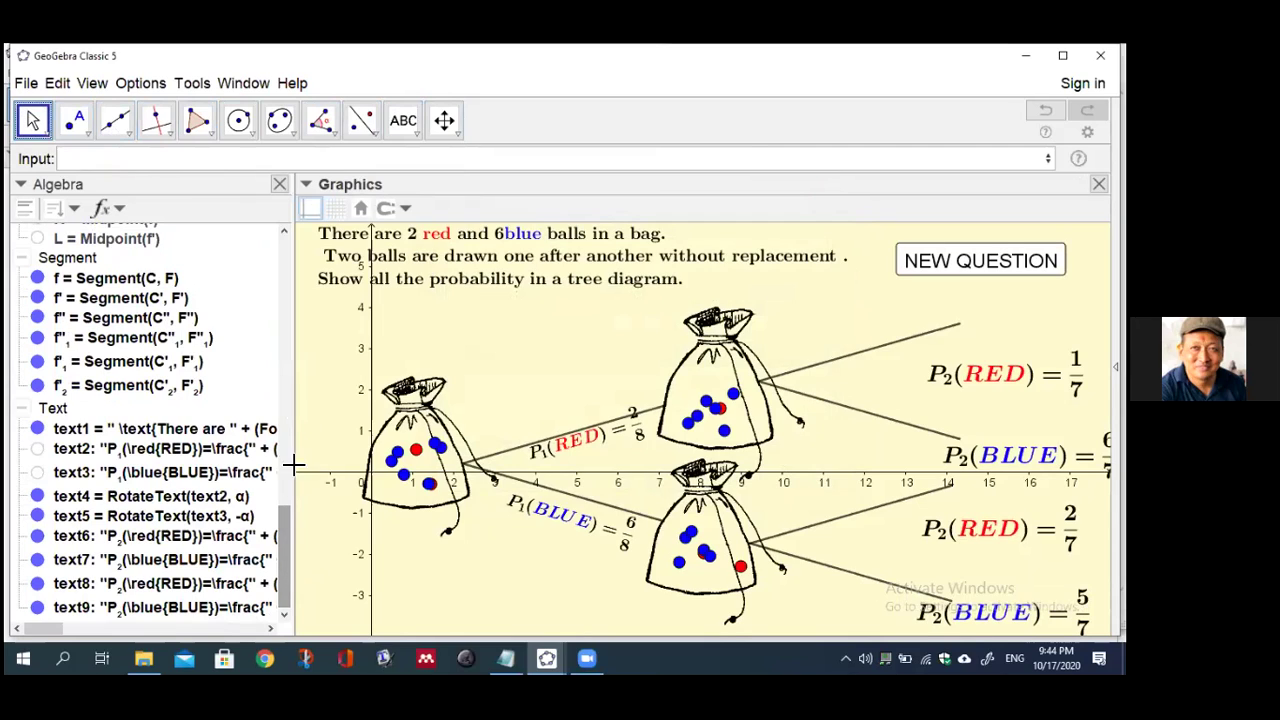
{"action": "left_click", "coordinate": [120, 209]}
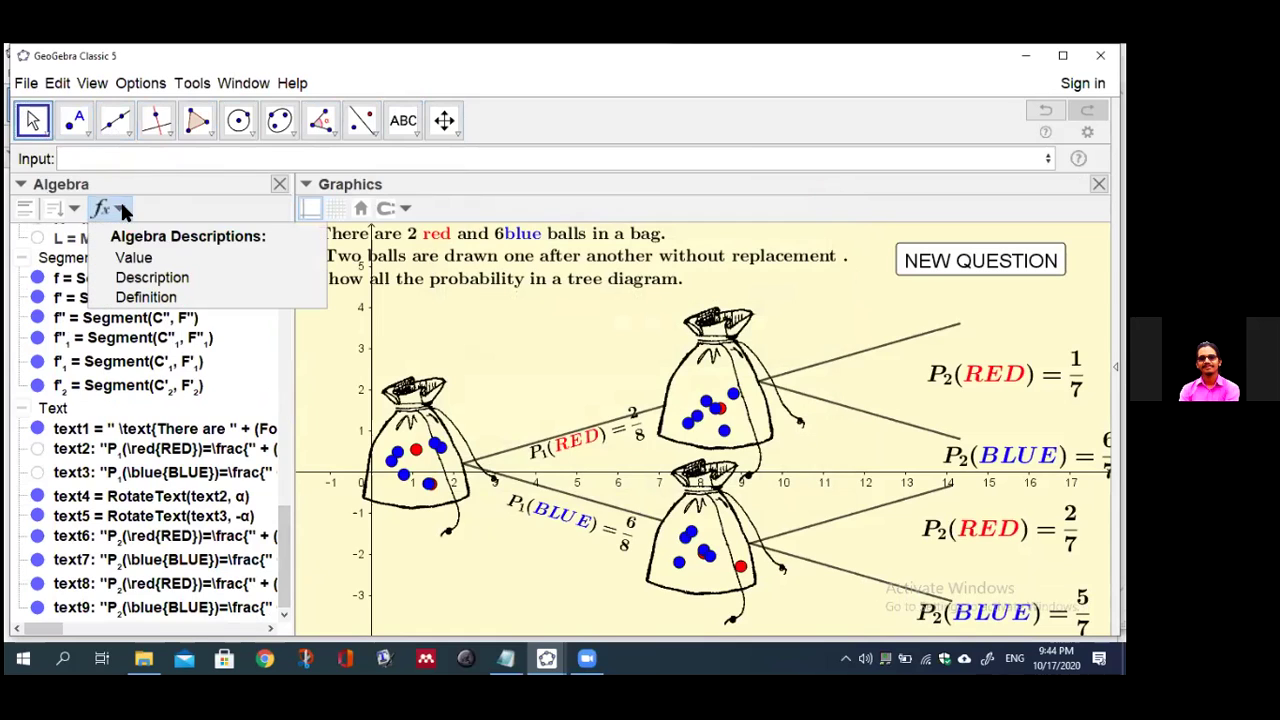
{"action": "left_click", "coordinate": [123, 245]}
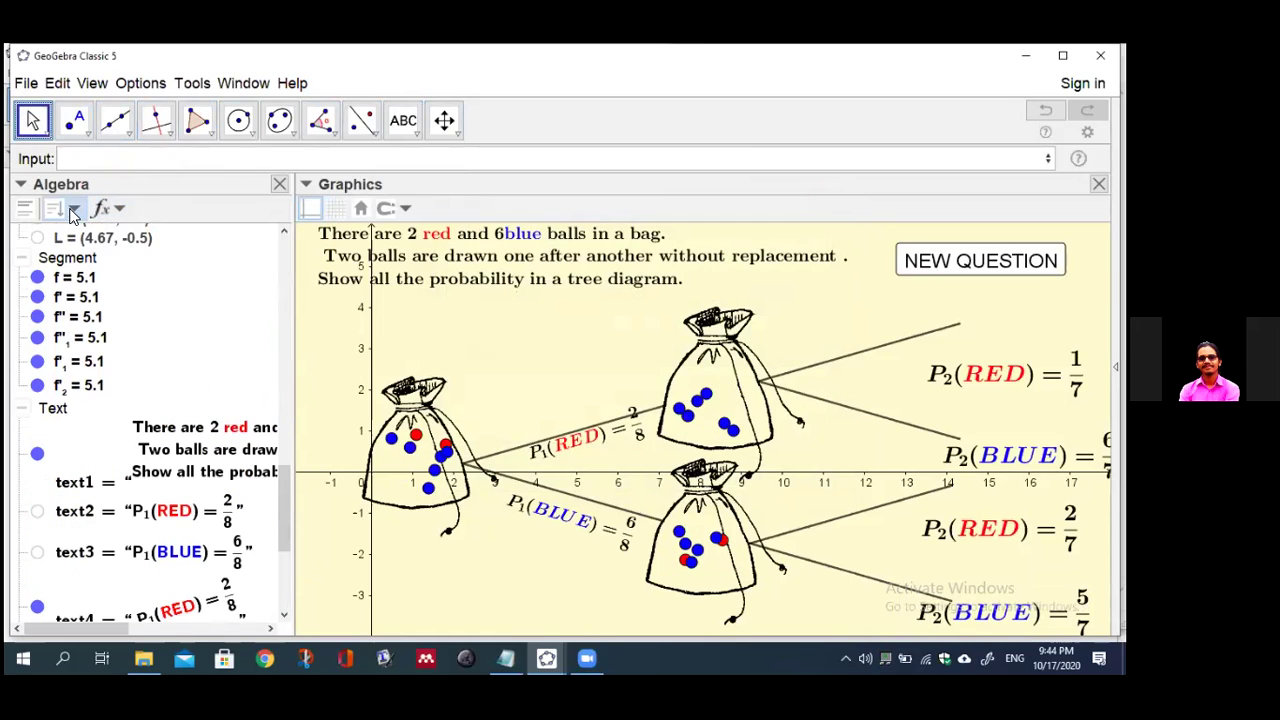
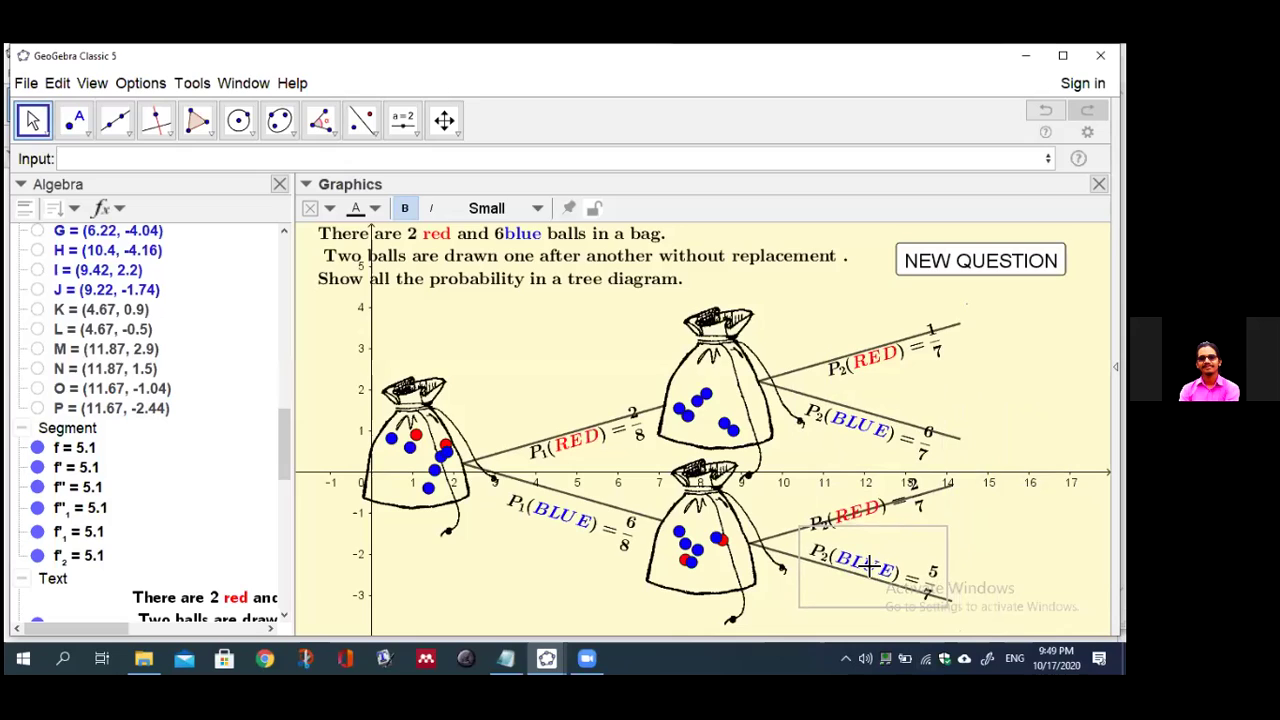
Reposition the rotated P_2(RED) label just above the upper bag's upper branch
{"action": "key", "text": "Escape"}
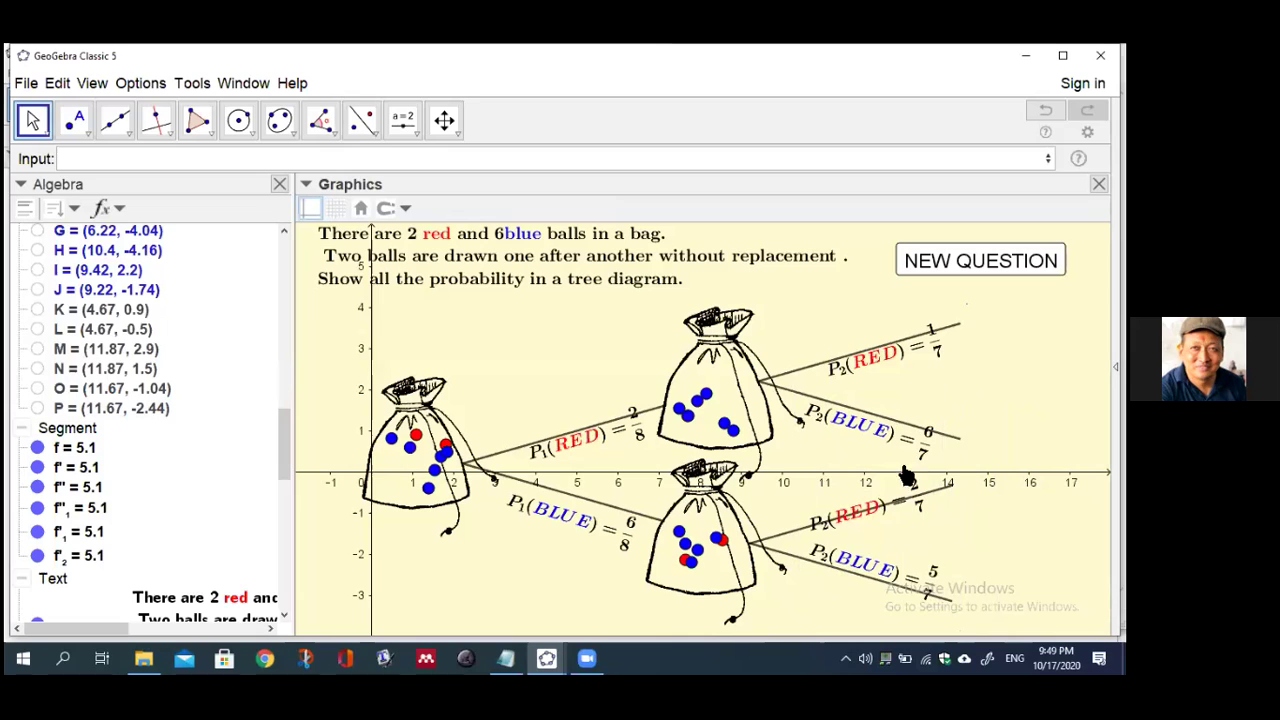
{"action": "left_click_drag", "start_coordinate": [886, 368], "coordinate": [850, 315]}
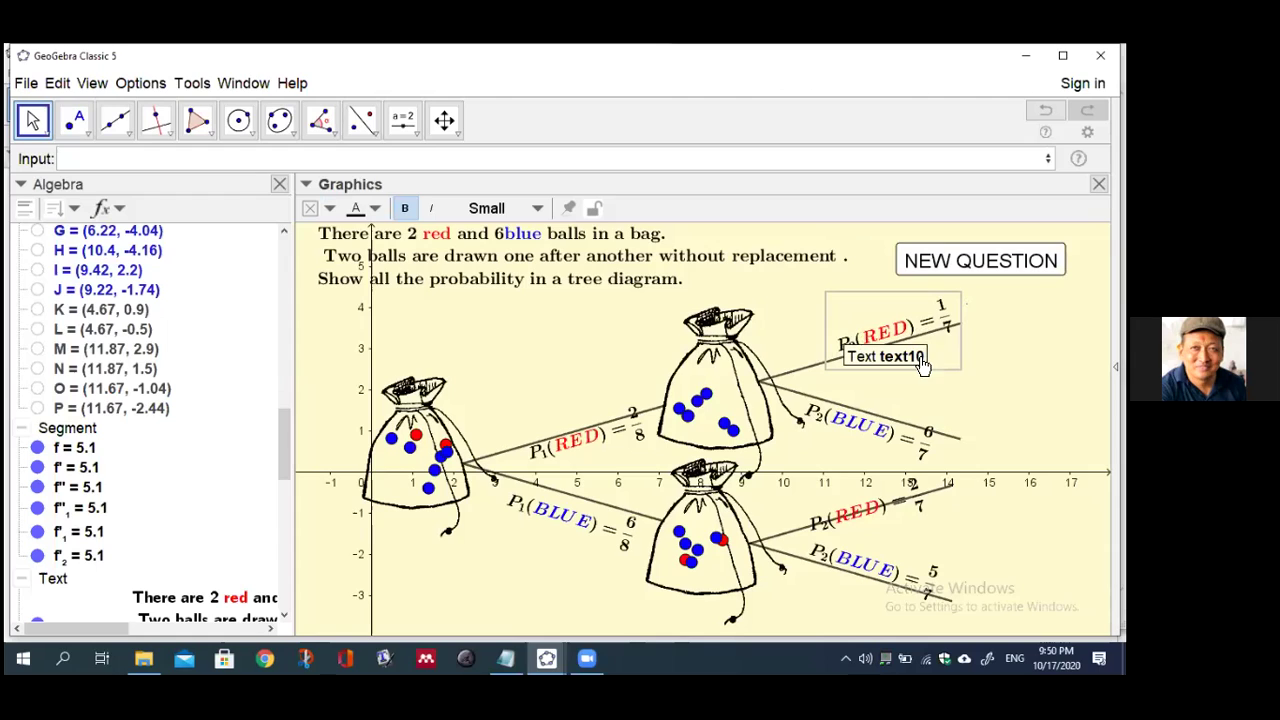
{"action": "left_click_drag", "start_coordinate": [885, 340], "coordinate": [891, 319]}
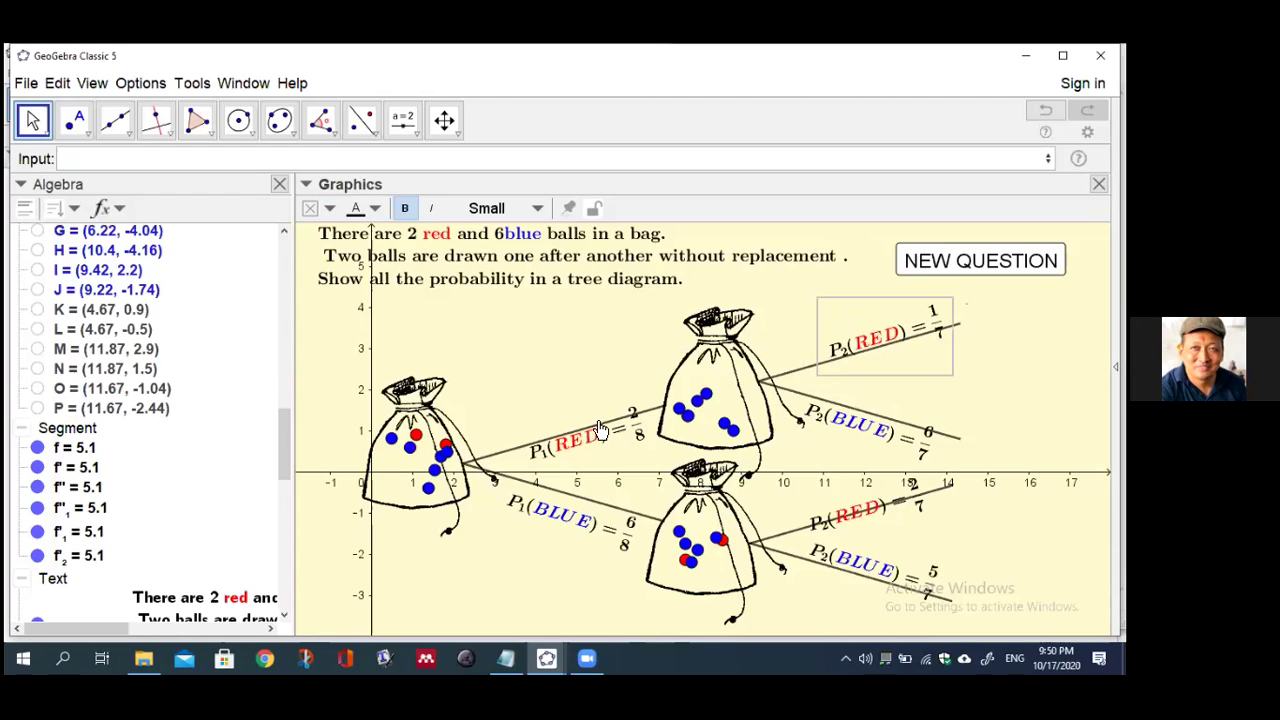
{"action": "key", "text": "Escape"}
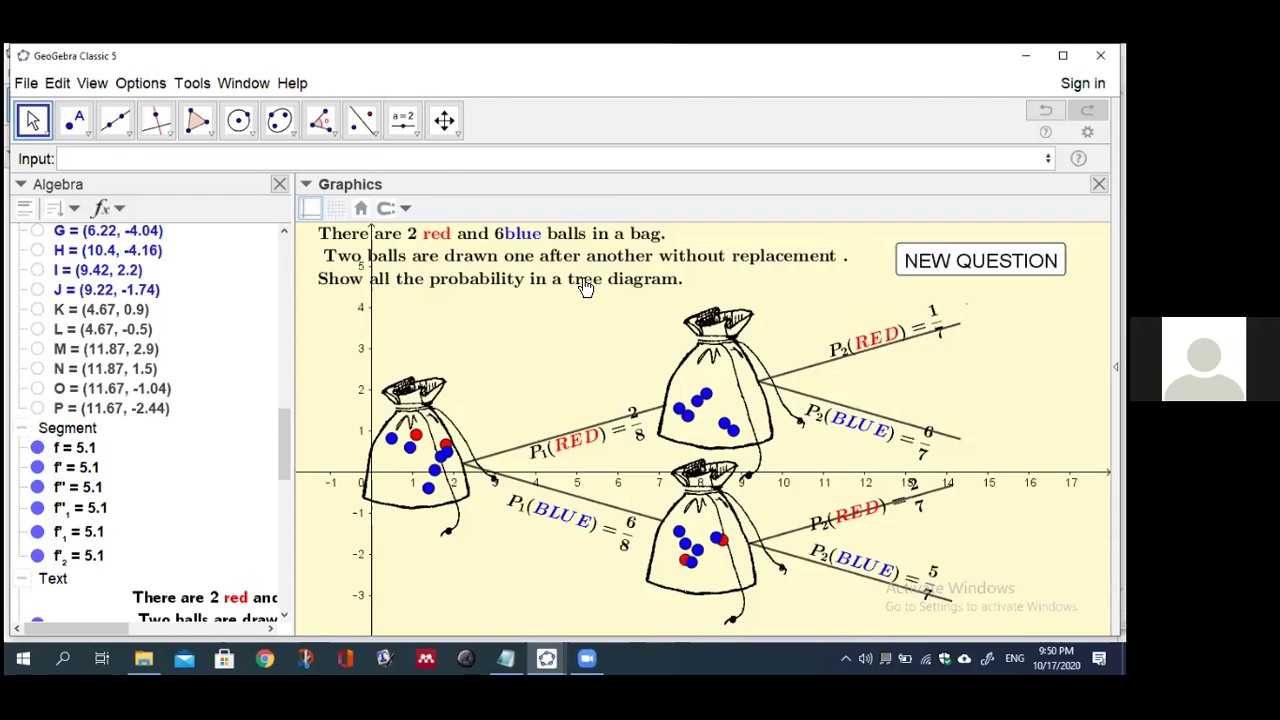
Start a new LaTeX outcome text in the empty area above the first branches, reading (\red{RED}
{"action": "left_click", "coordinate": [416, 138]}
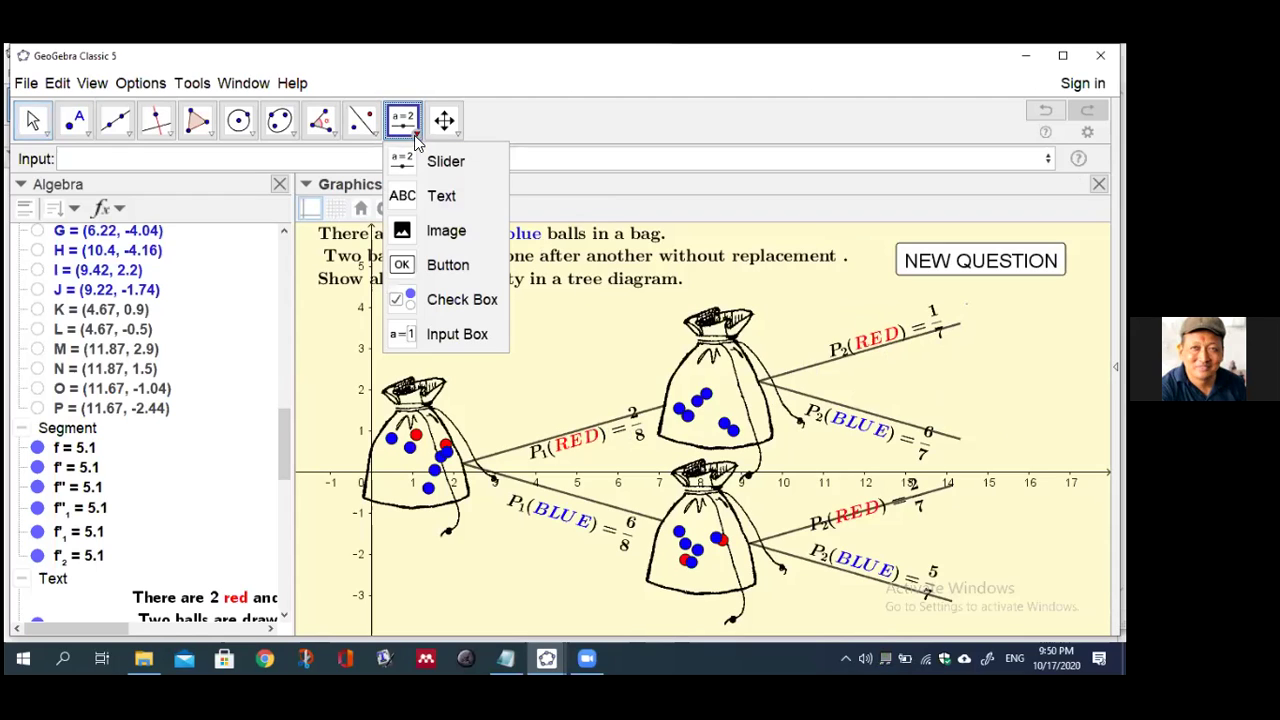
{"action": "left_click", "coordinate": [412, 196]}
{"action": "left_click", "coordinate": [503, 339]}
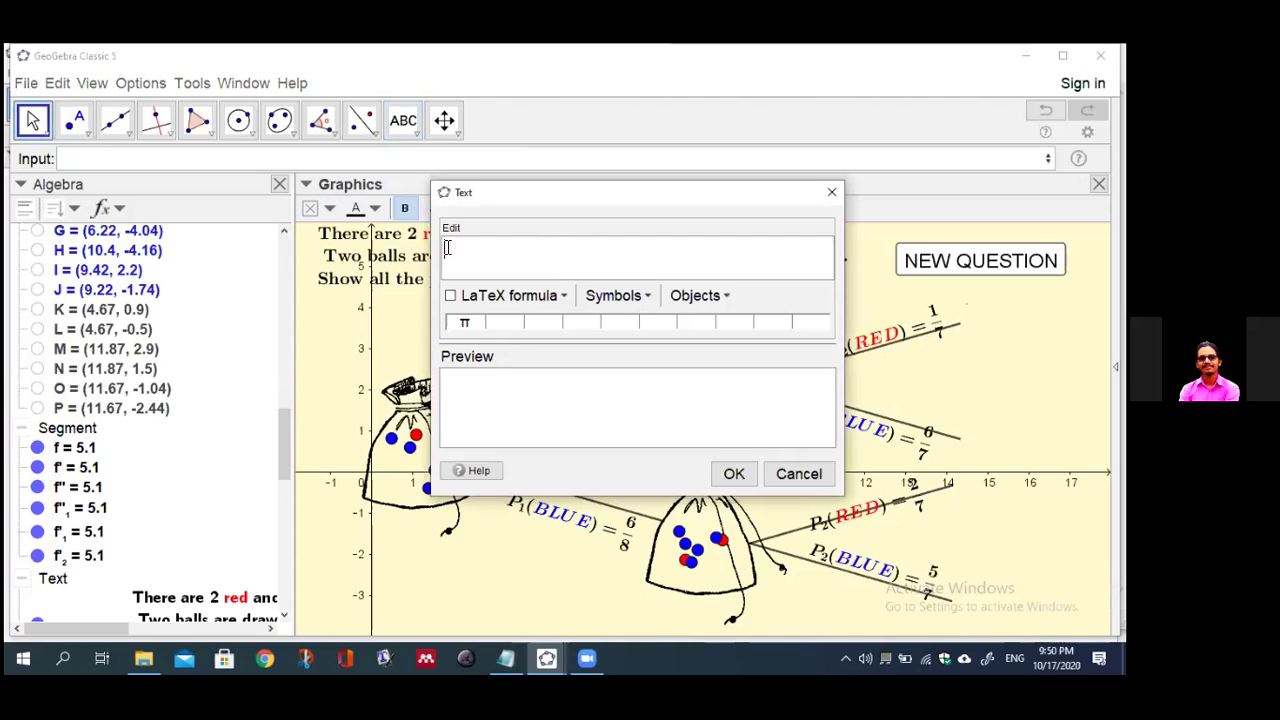
{"action": "type", "text": "(\fr"}
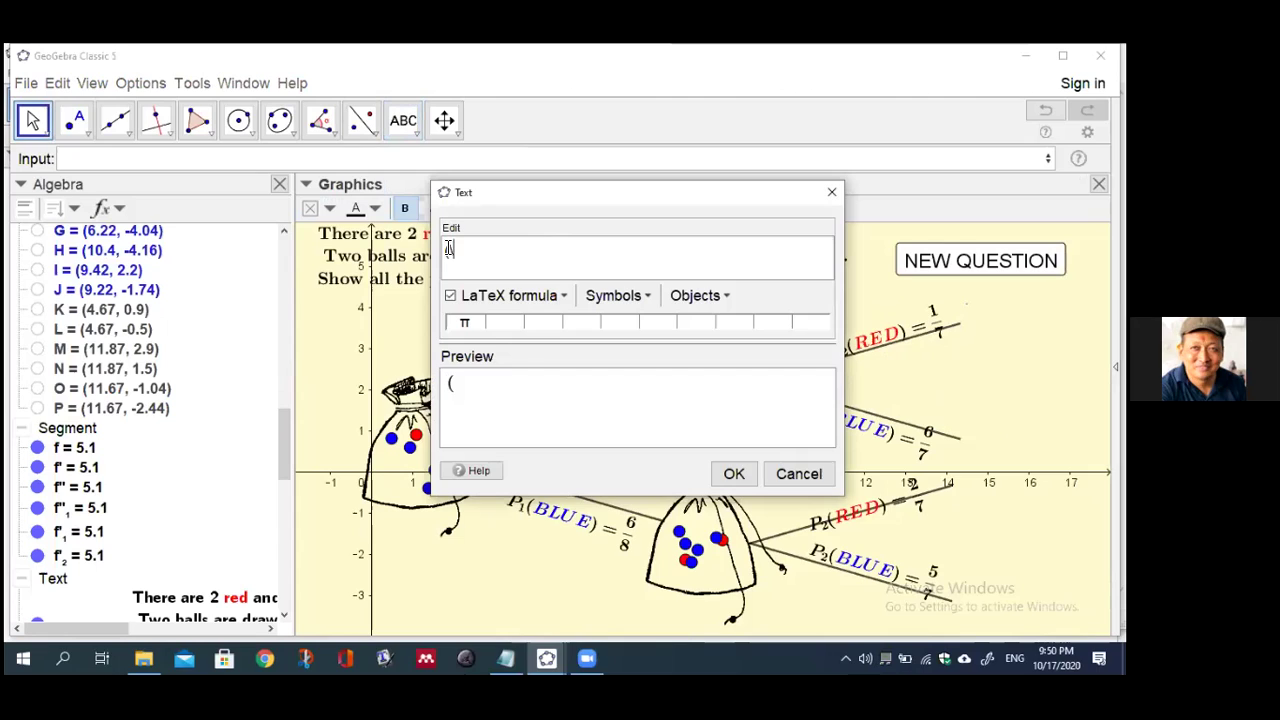
{"action": "type", "text": "ed{RE"}
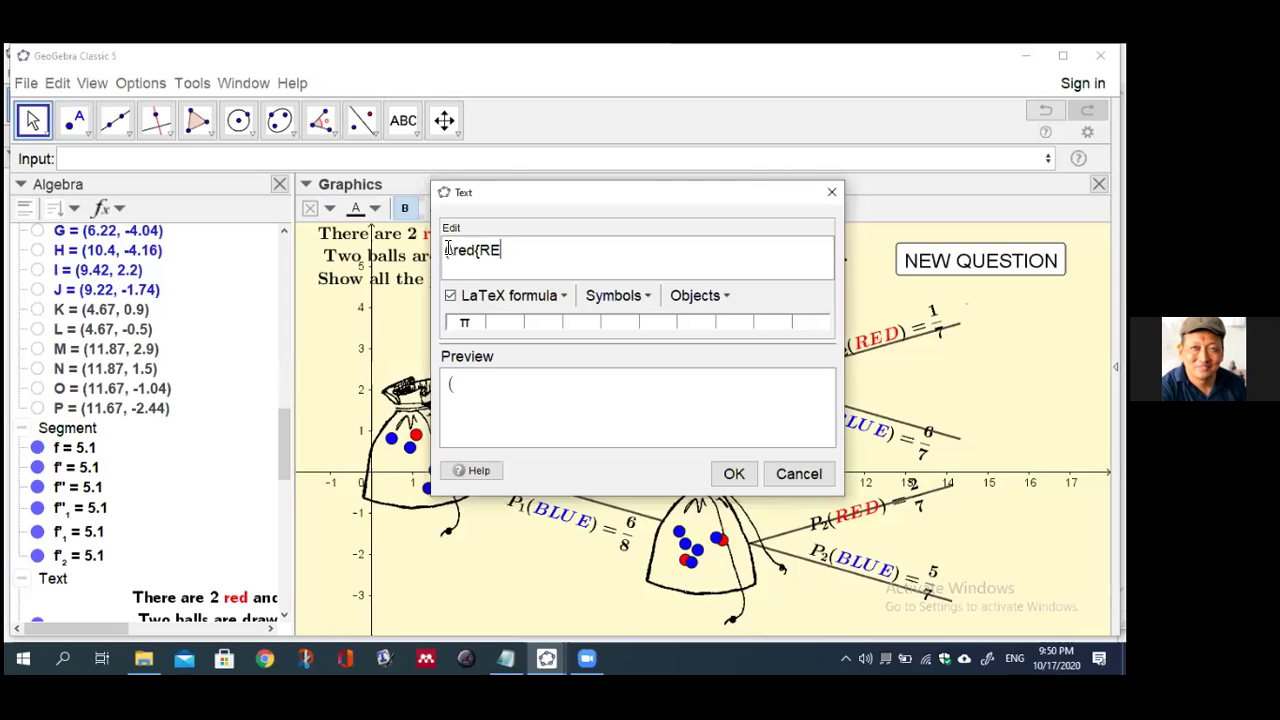
{"action": "type", "text": "D}"}
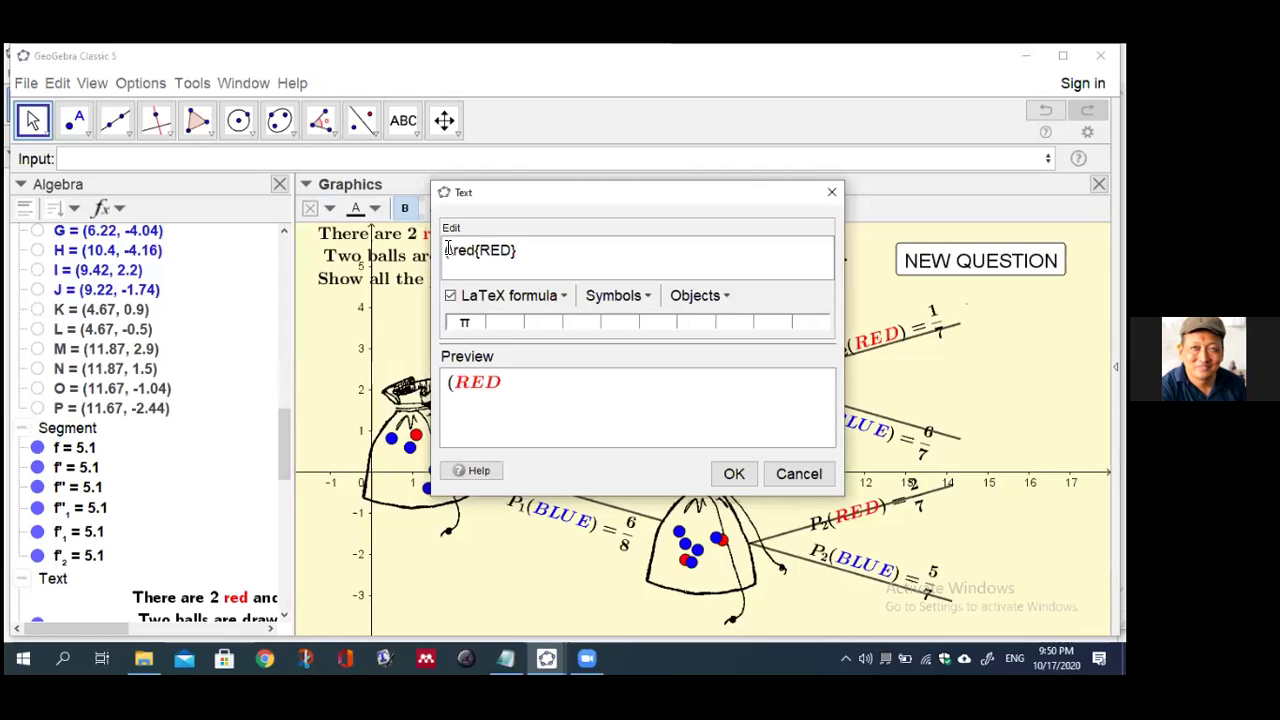
Complete the outcome text as (\red{RED},\red{RED}), create it and place it at the end of the upper bag's upper branch
{"action": "type", "text": ","}
{"action": "type", "text": "\red"}
{"action": "type", "text": "{"}
{"action": "type", "text": "RED"}
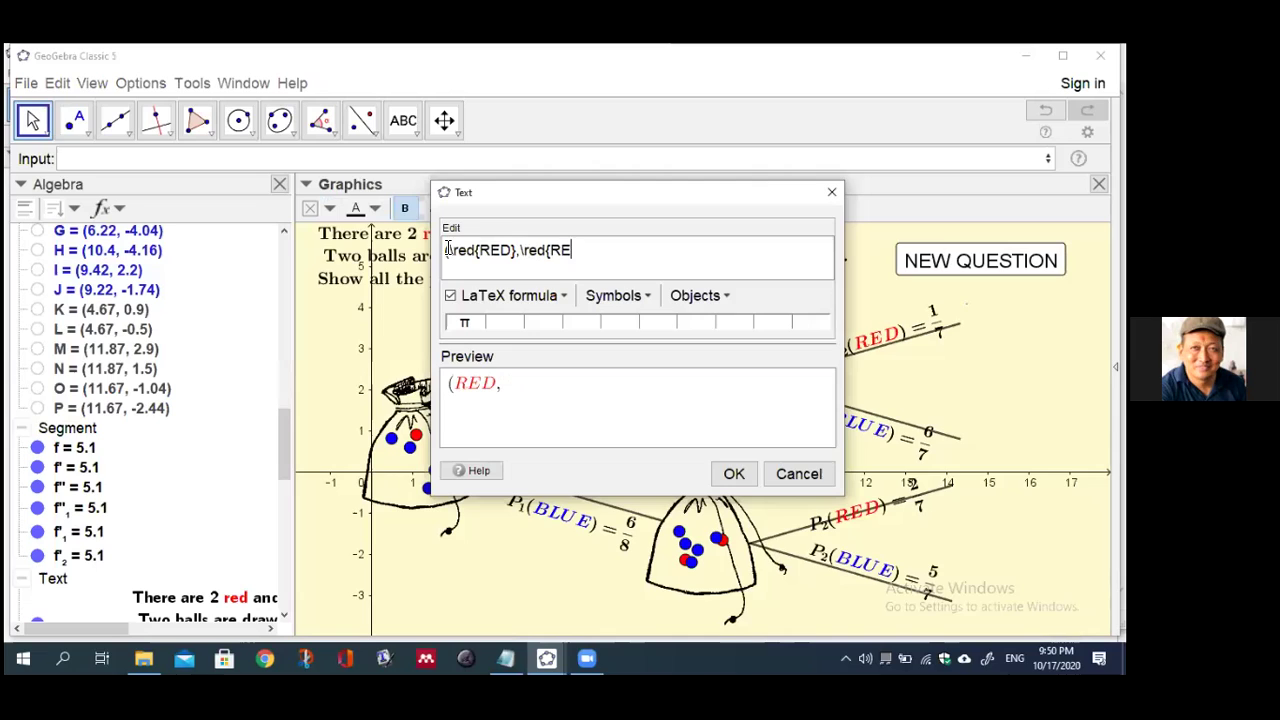
{"action": "type", "text": "}"}
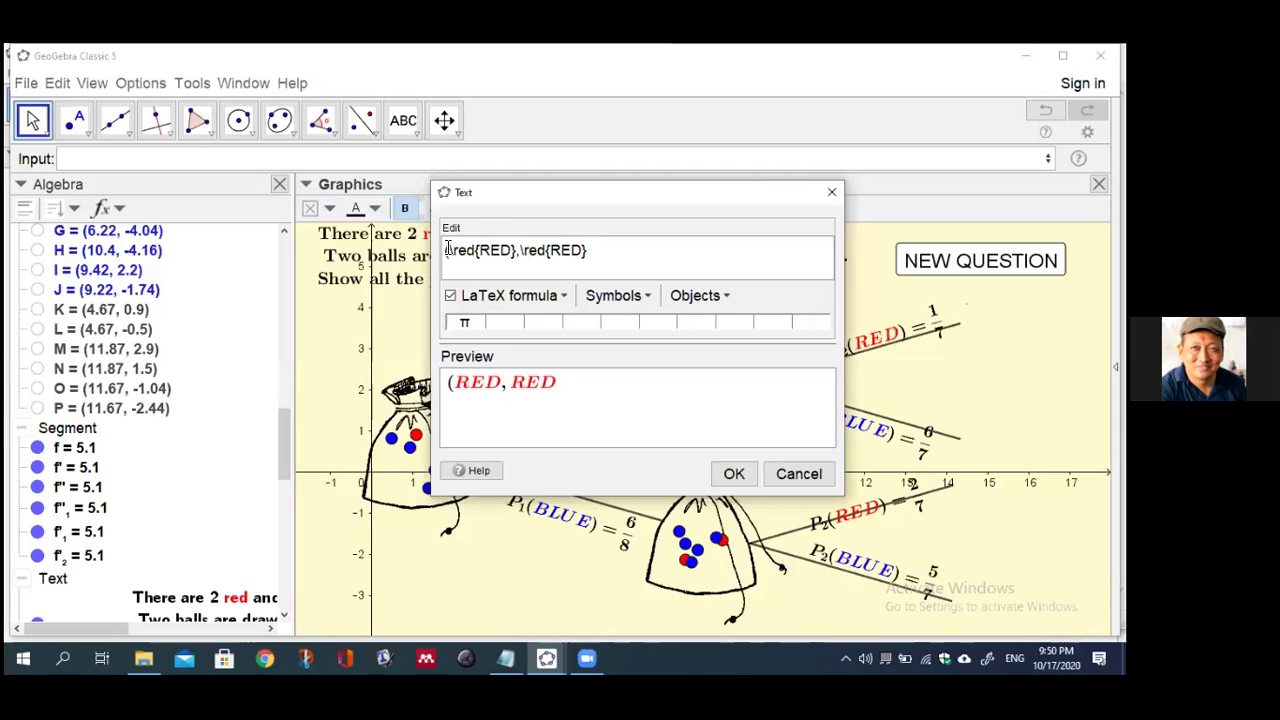
{"action": "type", "text": ")"}
{"action": "left_click", "coordinate": [733, 475]}
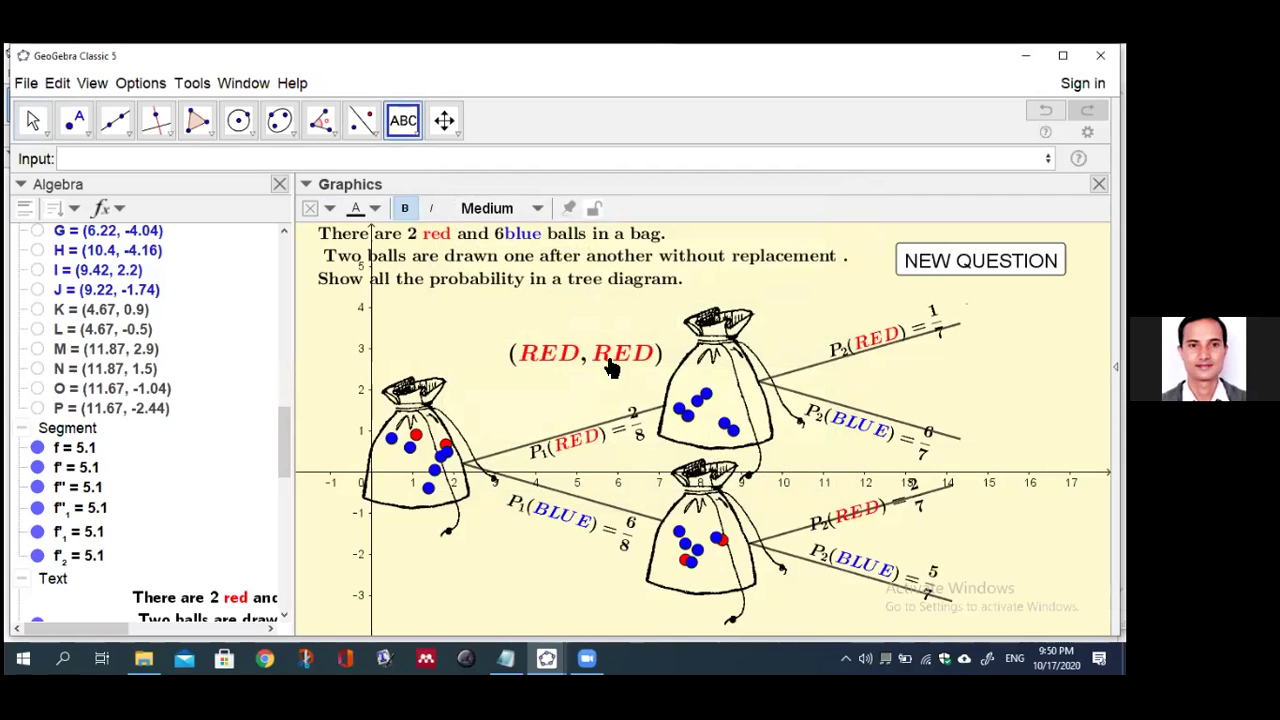
{"action": "left_click_drag", "start_coordinate": [613, 368], "coordinate": [1063, 321]}
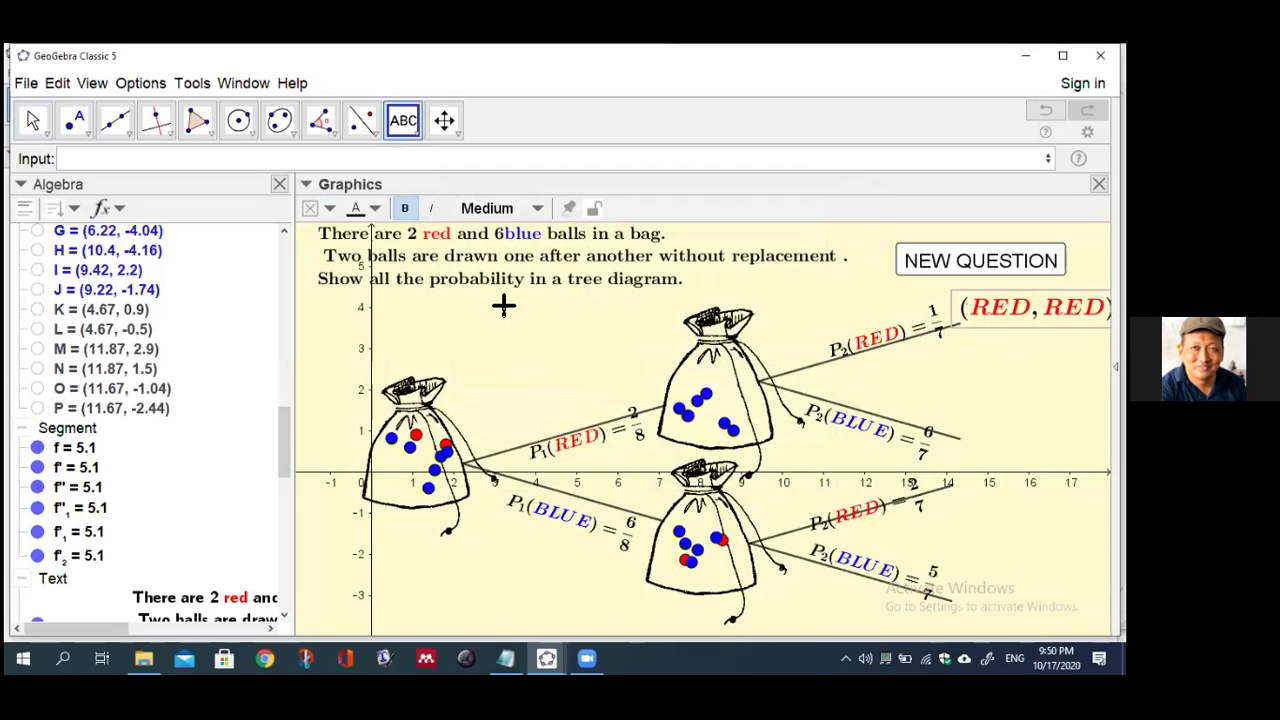
Create the LaTeX text (\red{RED},\blue{BLUE}) and place it at the end of the upper bag's lower branch
{"action": "left_click", "coordinate": [467, 324]}
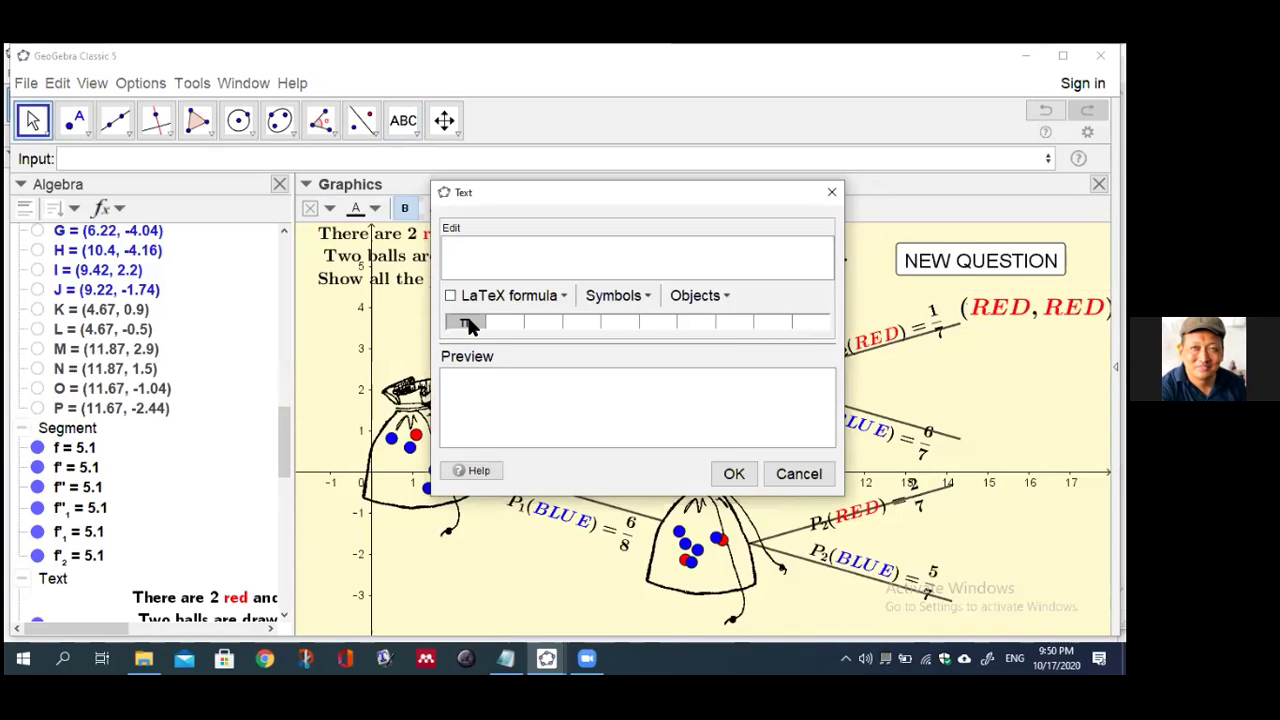
{"action": "type", "text": "(\\r\red{RED"}
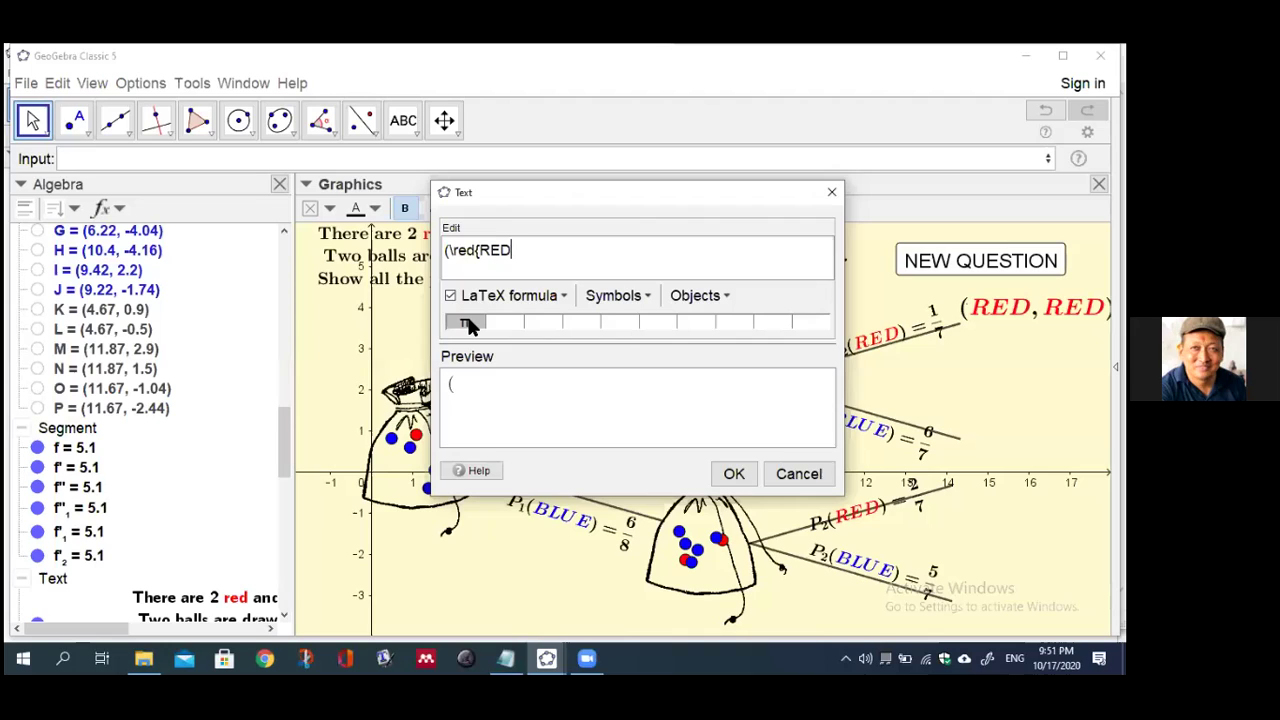
{"action": "type", "text": "},"}
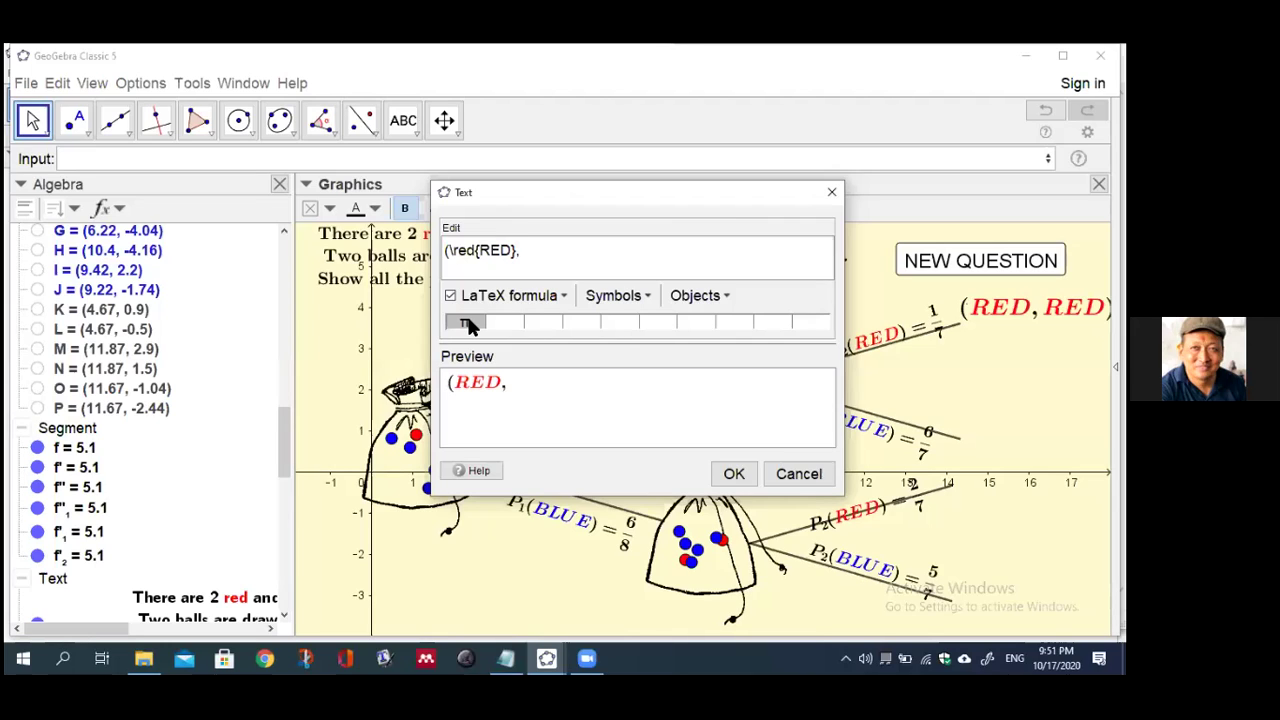
{"action": "type", "text": "\\"}
{"action": "type", "text": "bl"}
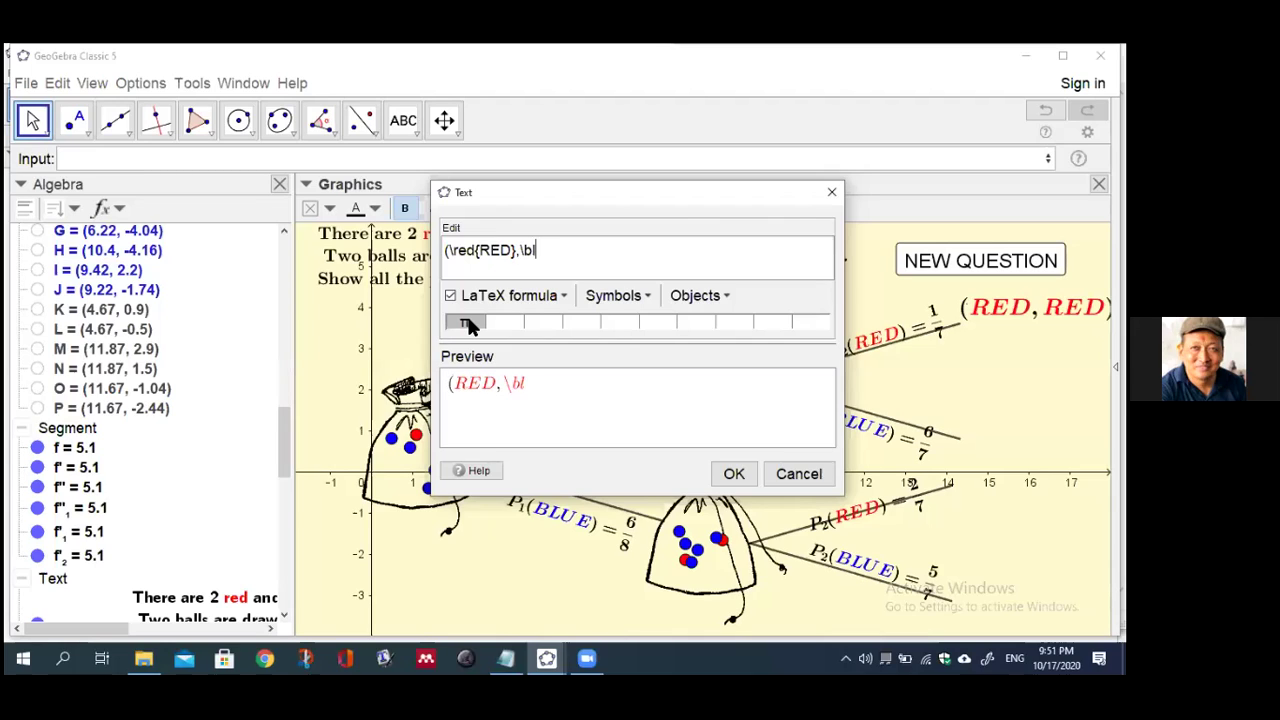
{"action": "type", "text": "ue{BLUE})"}
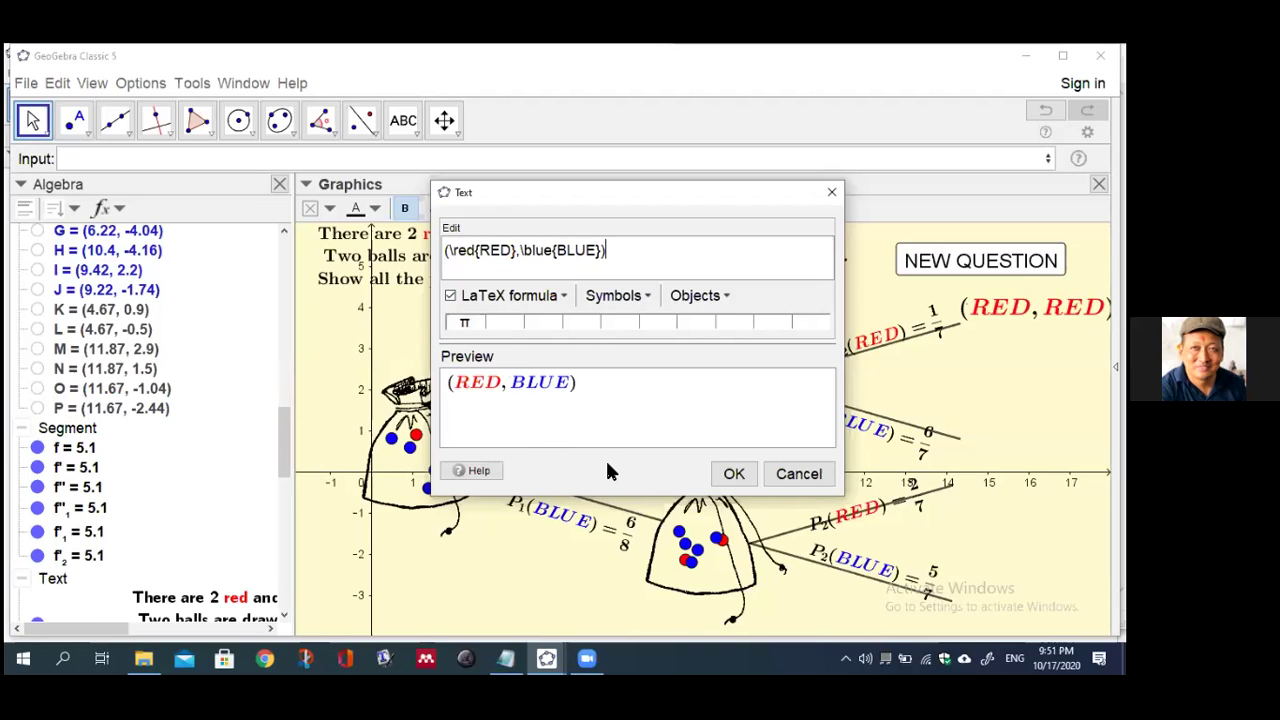
{"action": "key", "text": "Return"}
{"action": "left_click_drag", "start_coordinate": [586, 346], "coordinate": [1058, 459]}
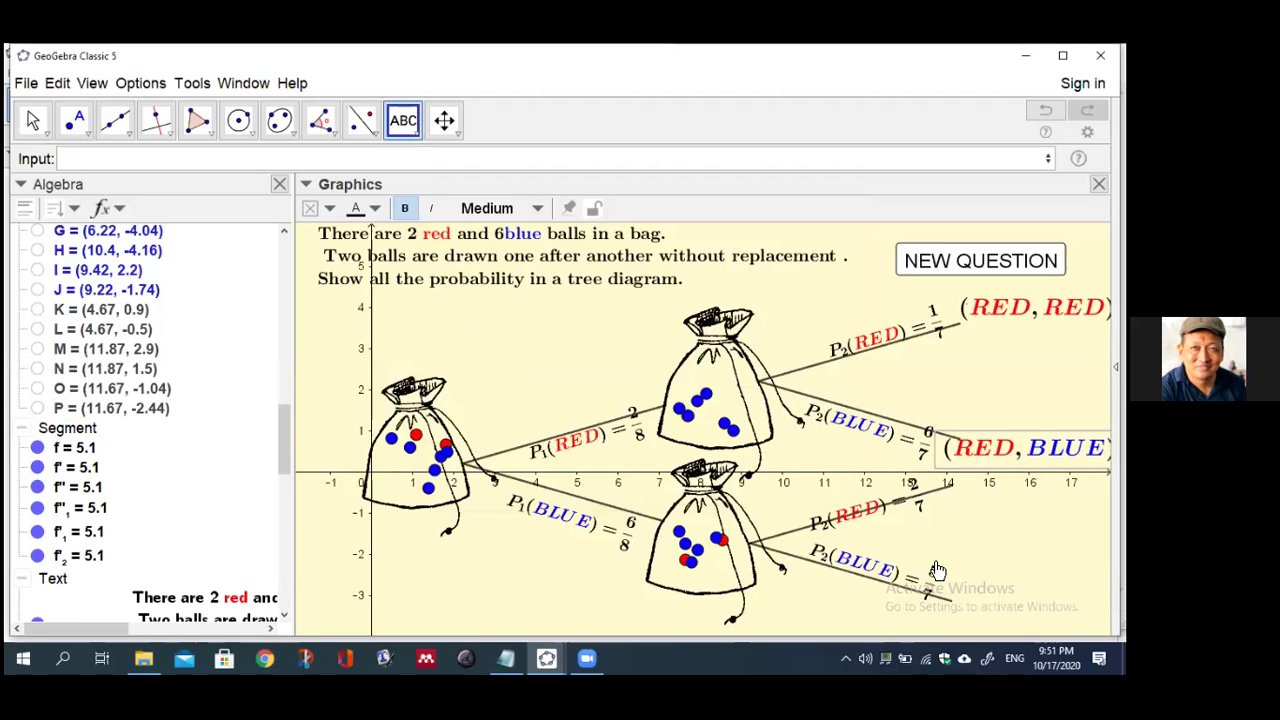
Create the LaTeX text (\blue{BLUE},\red{RED}) and place it at the end of the lower bag's upper branch
{"action": "left_click", "coordinate": [459, 333]}
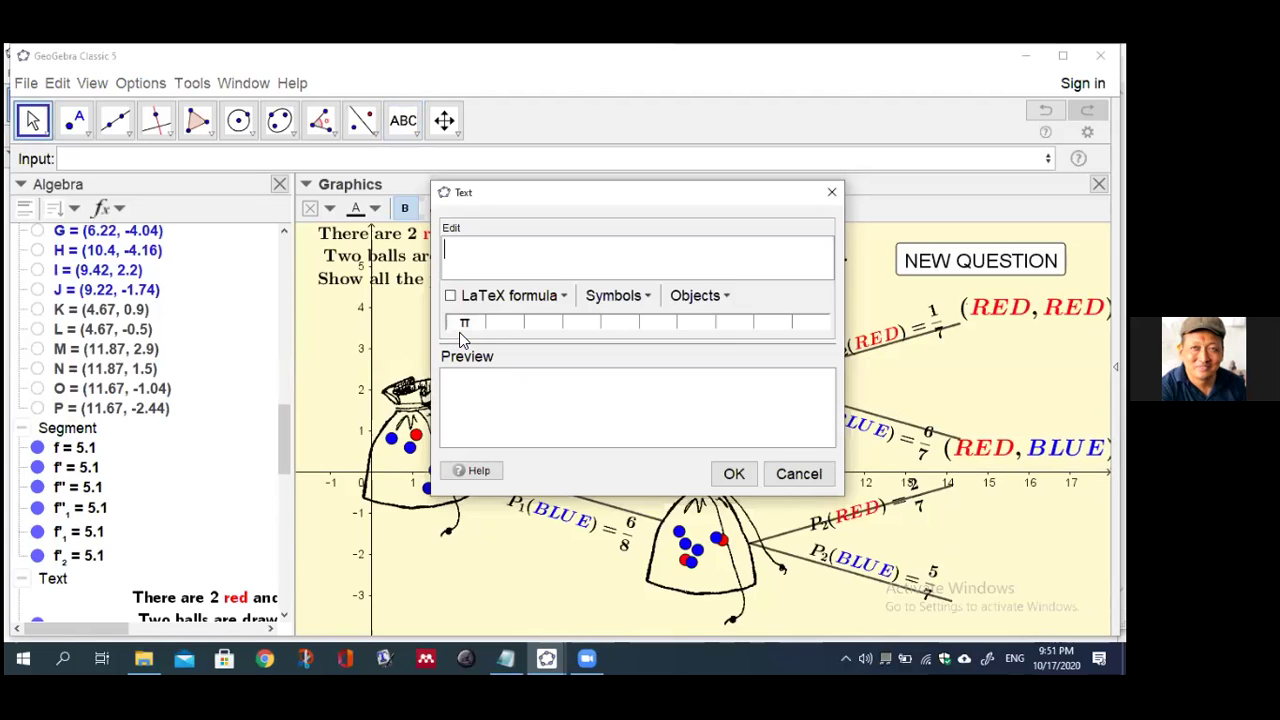
{"action": "type", "text": "(\\blu"}
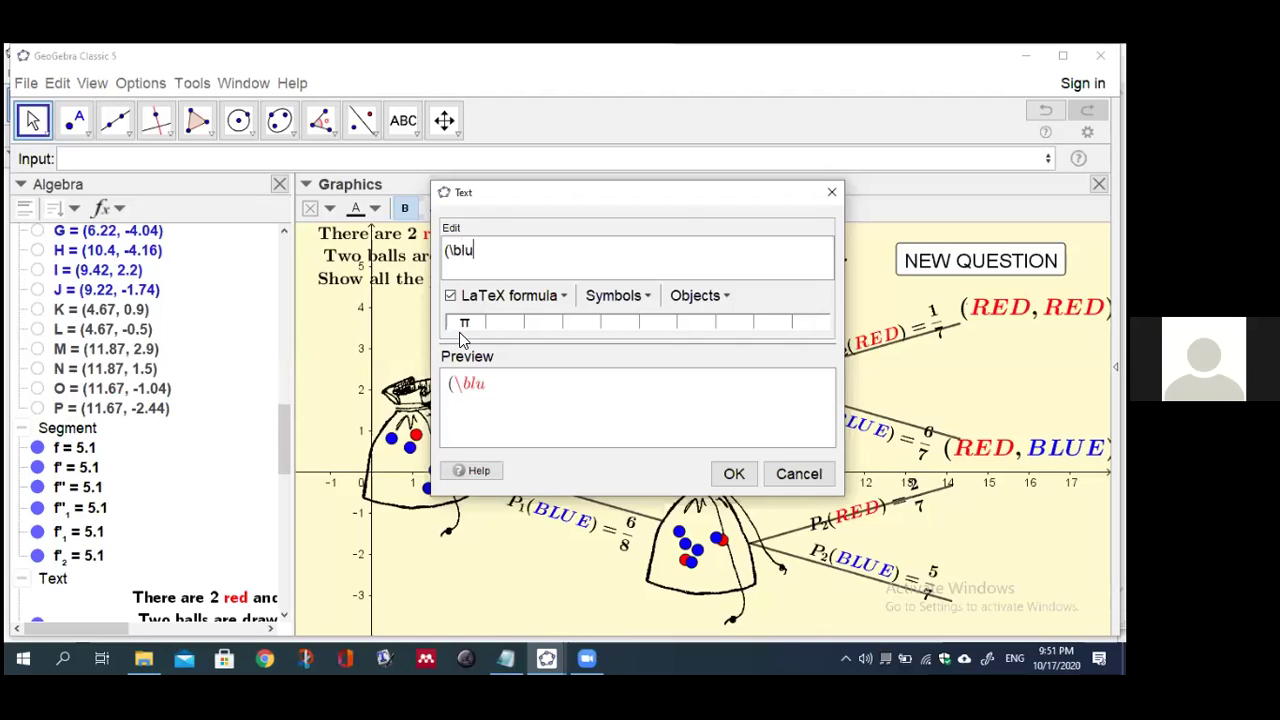
{"action": "type", "text": "e{BLUE"}
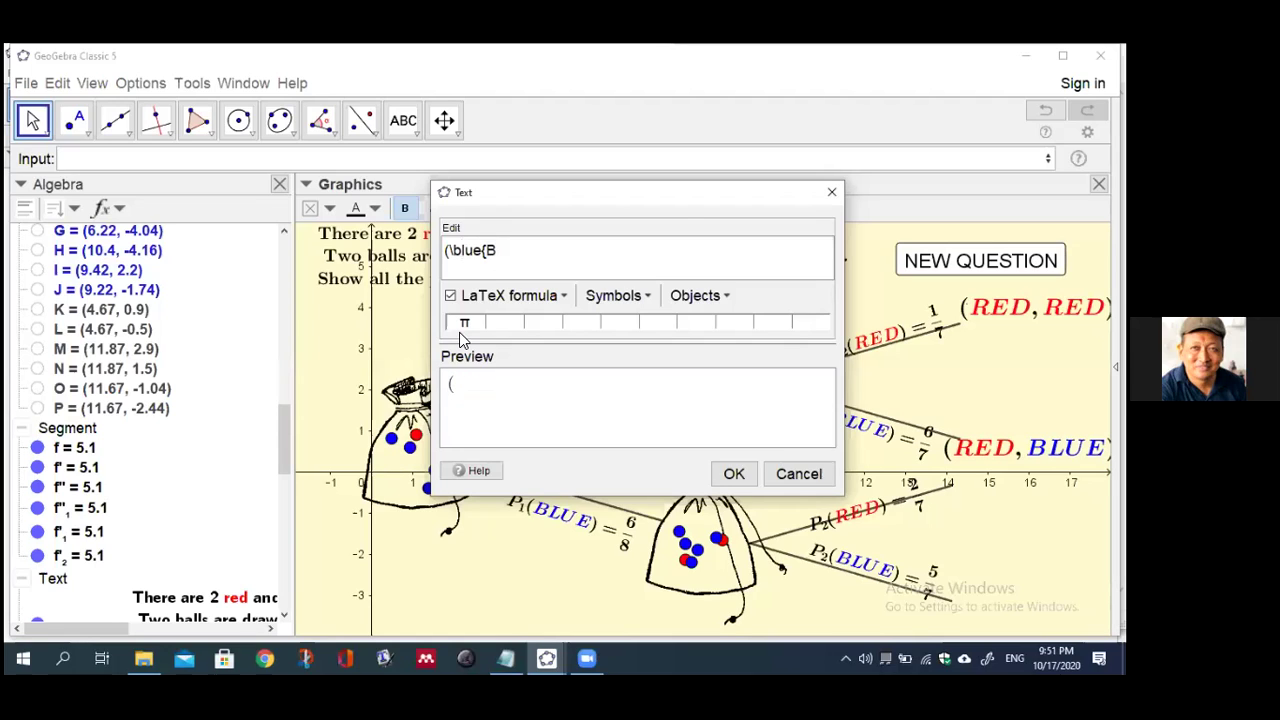
{"action": "type", "text": "},"}
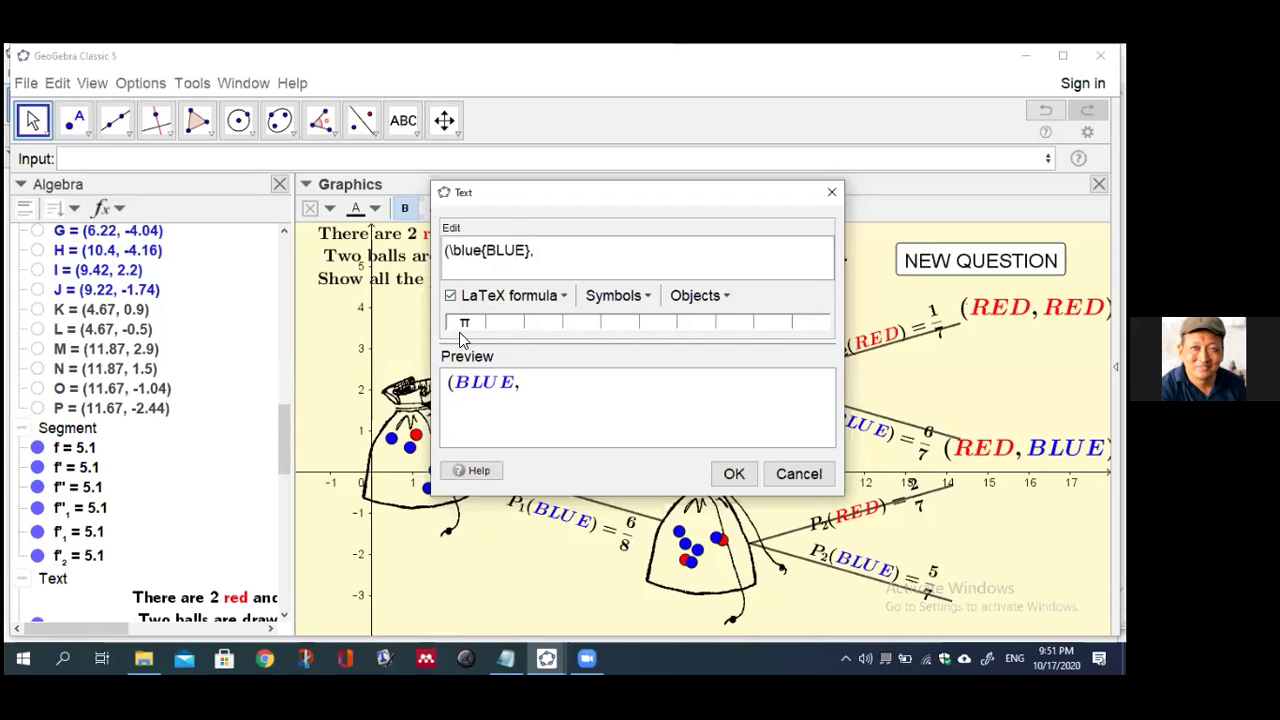
{"action": "type", "text": "\\red"}
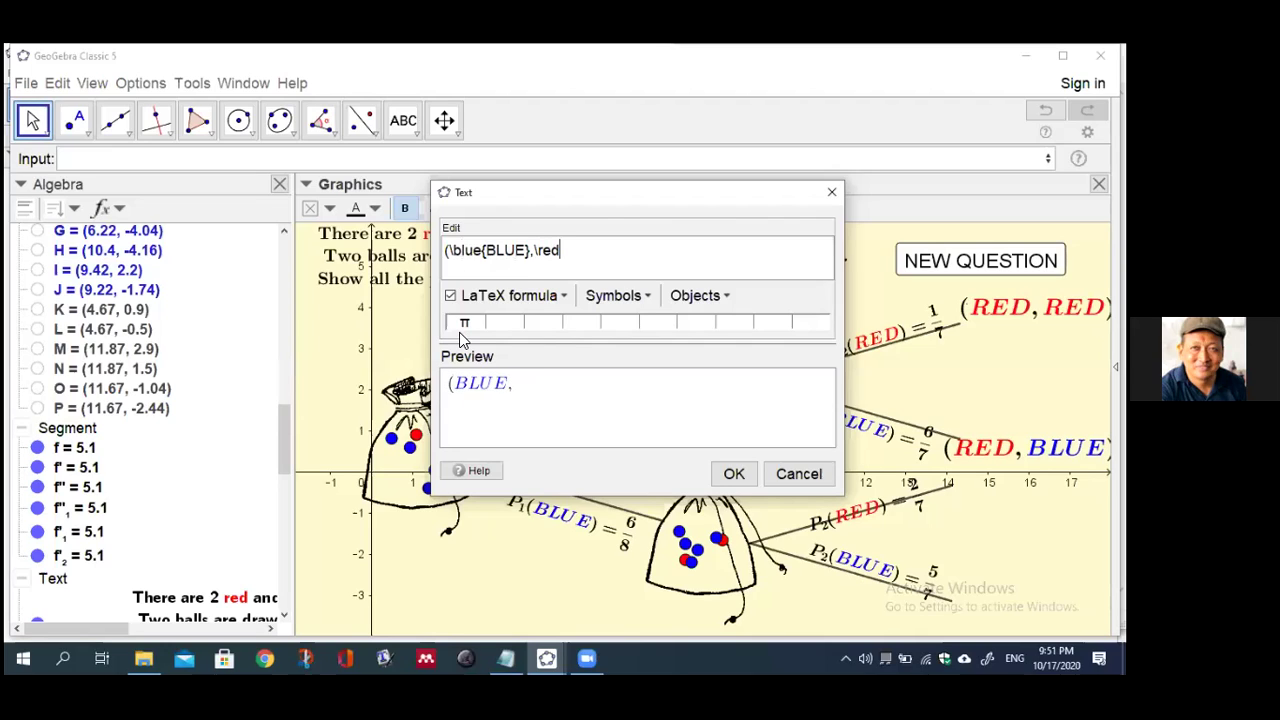
{"action": "type", "text": "{RED}"}
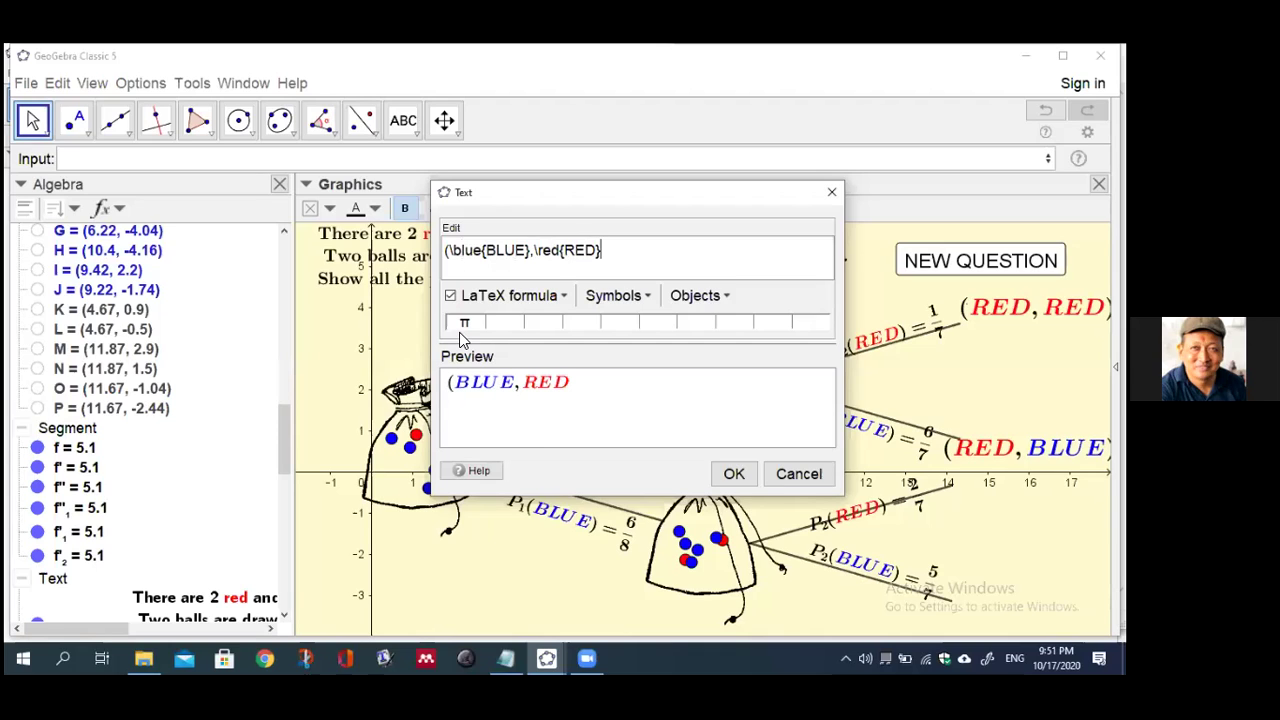
{"action": "type", "text": ")"}
{"action": "left_click", "coordinate": [734, 474]}
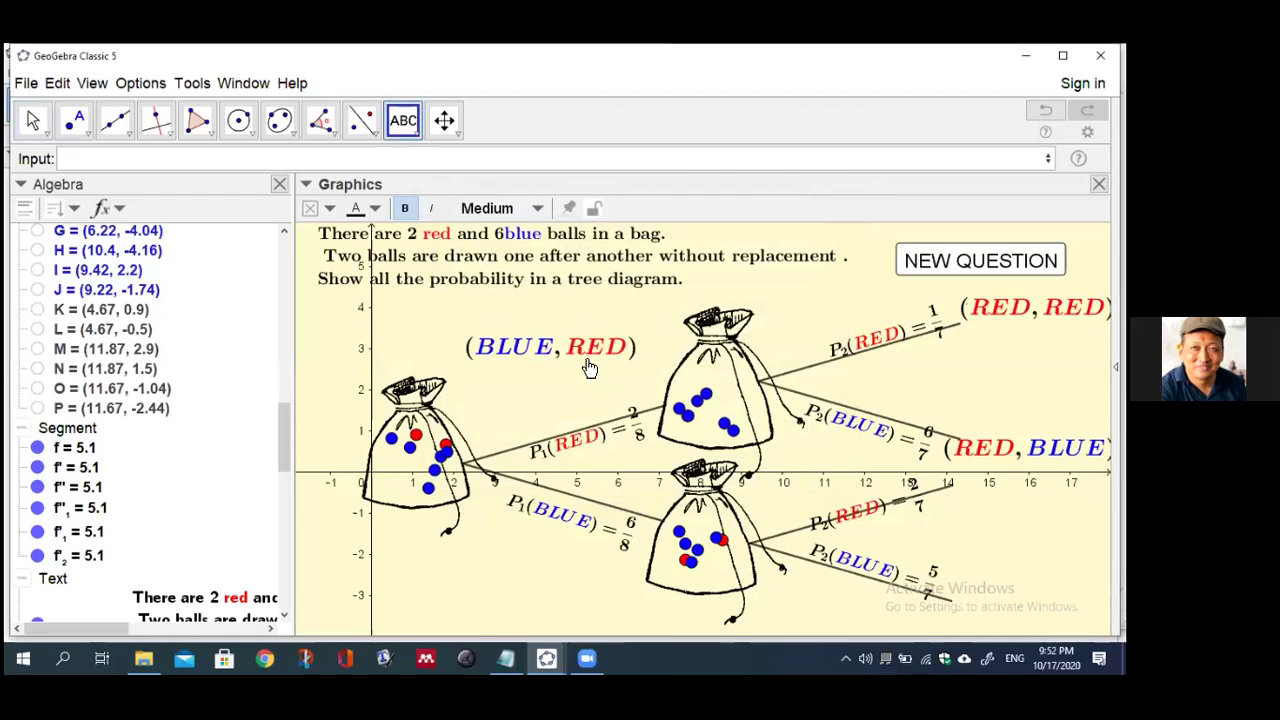
{"action": "left_click_drag", "start_coordinate": [586, 354], "coordinate": [1054, 515]}
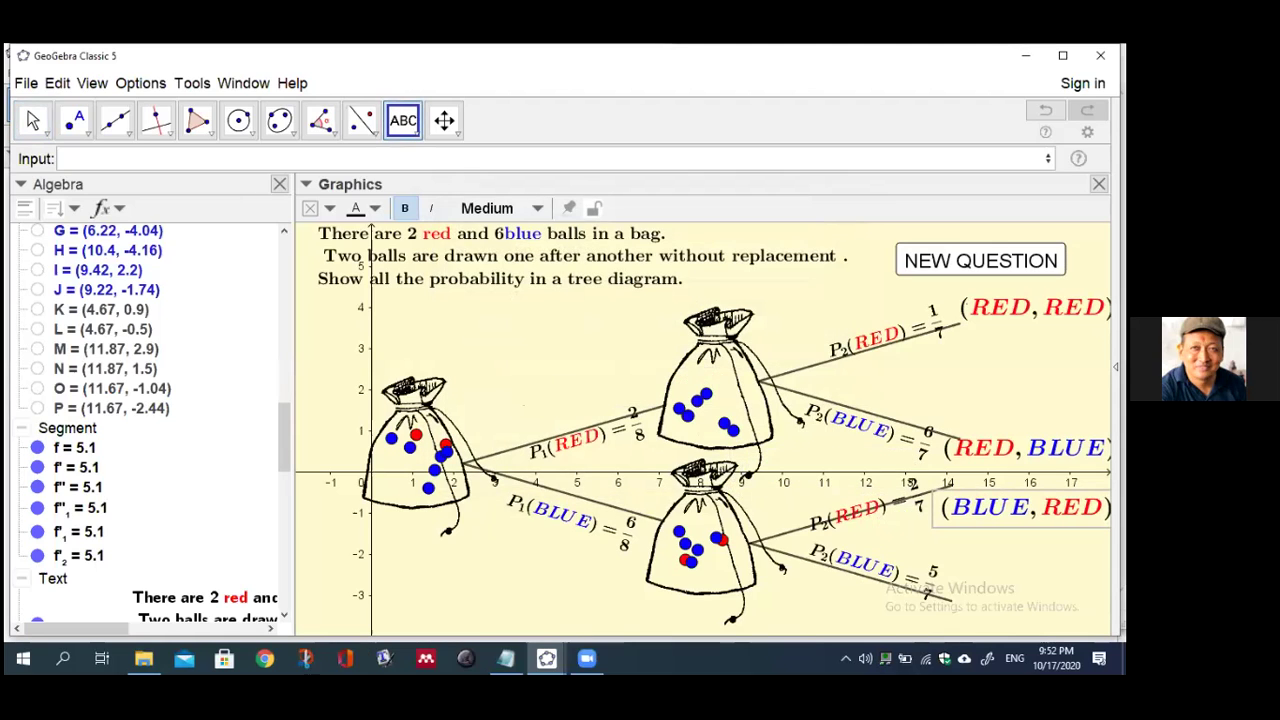
Create the LaTeX text (\blue{BLUE},\blue{BLUE}) and place it at the end of the lower bag's lower branch
{"action": "left_click", "coordinate": [452, 334]}
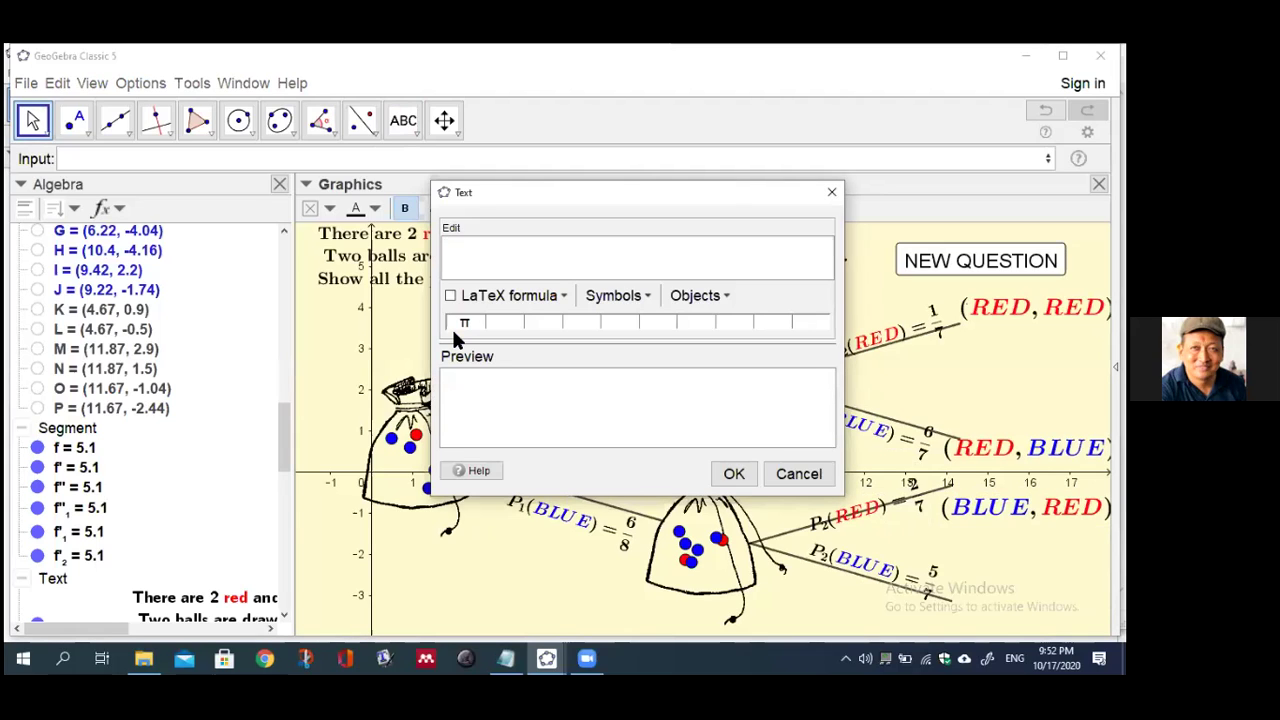
{"action": "type", "text": "(\bl"}
{"action": "type", "text": "ue{"}
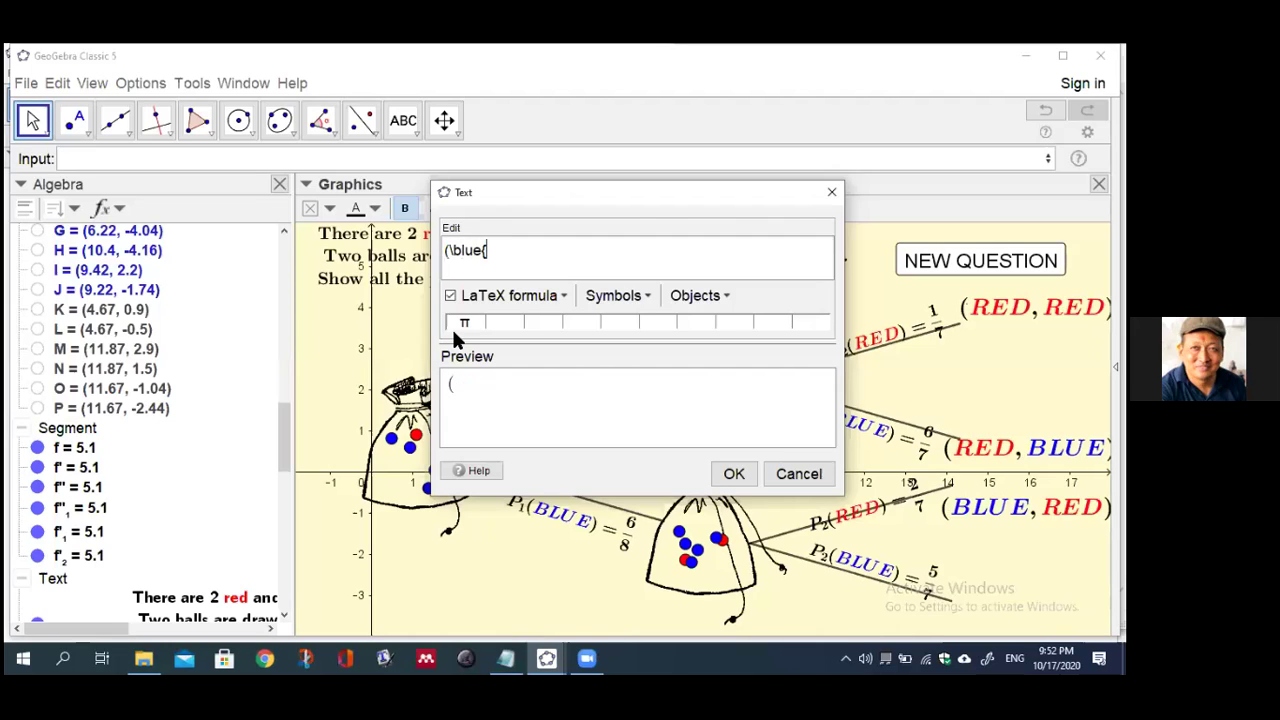
{"action": "type", "text": "BLUE}"}
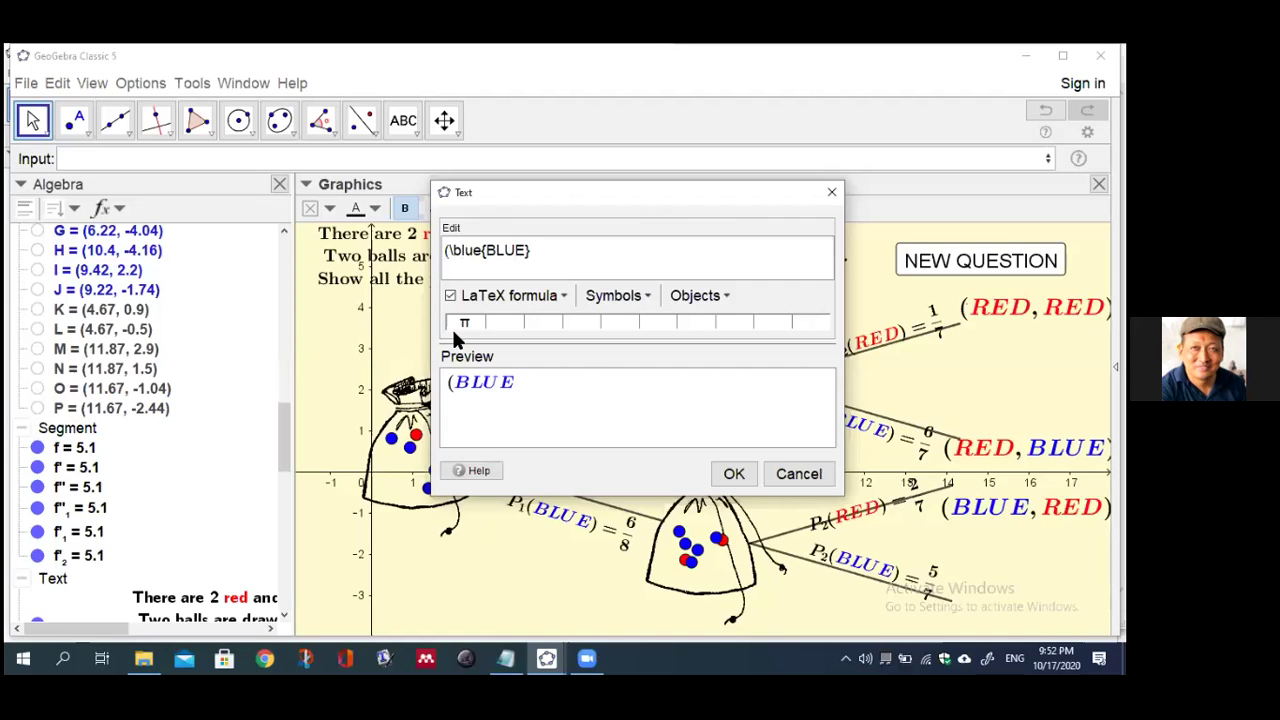
{"action": "type", "text": ",\\blue"}
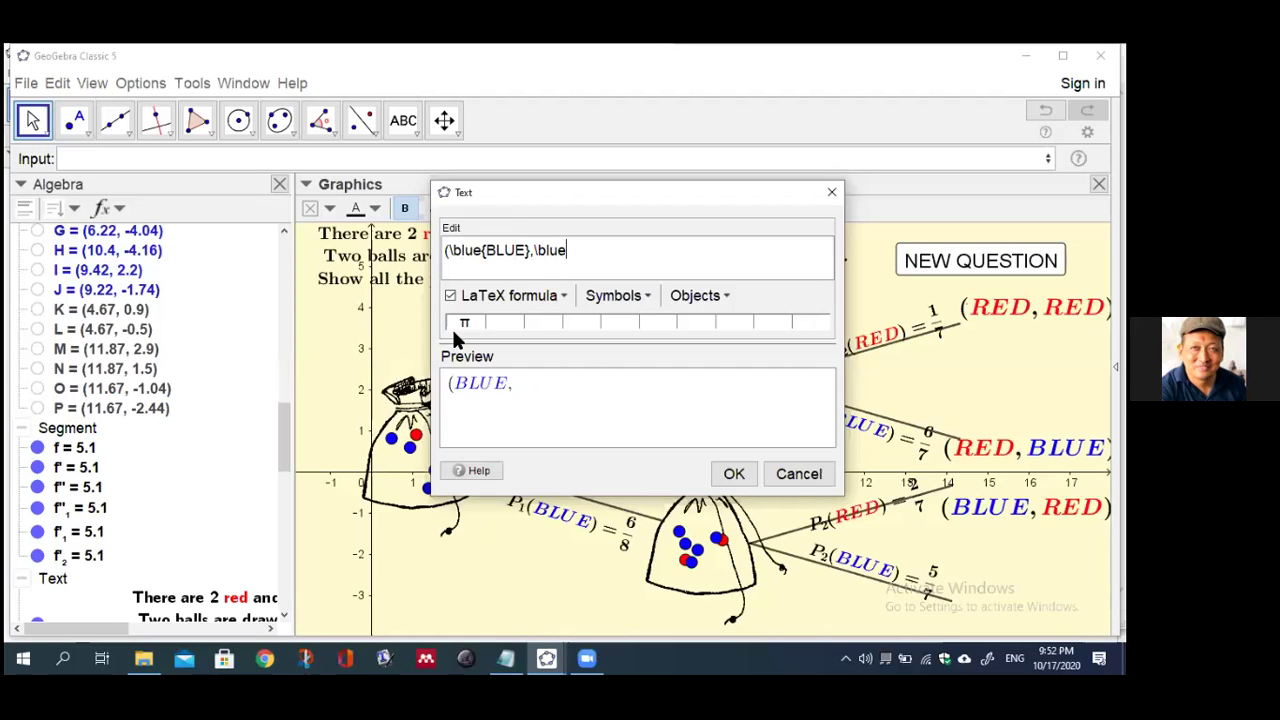
{"action": "type", "text": "{BLUE}"}
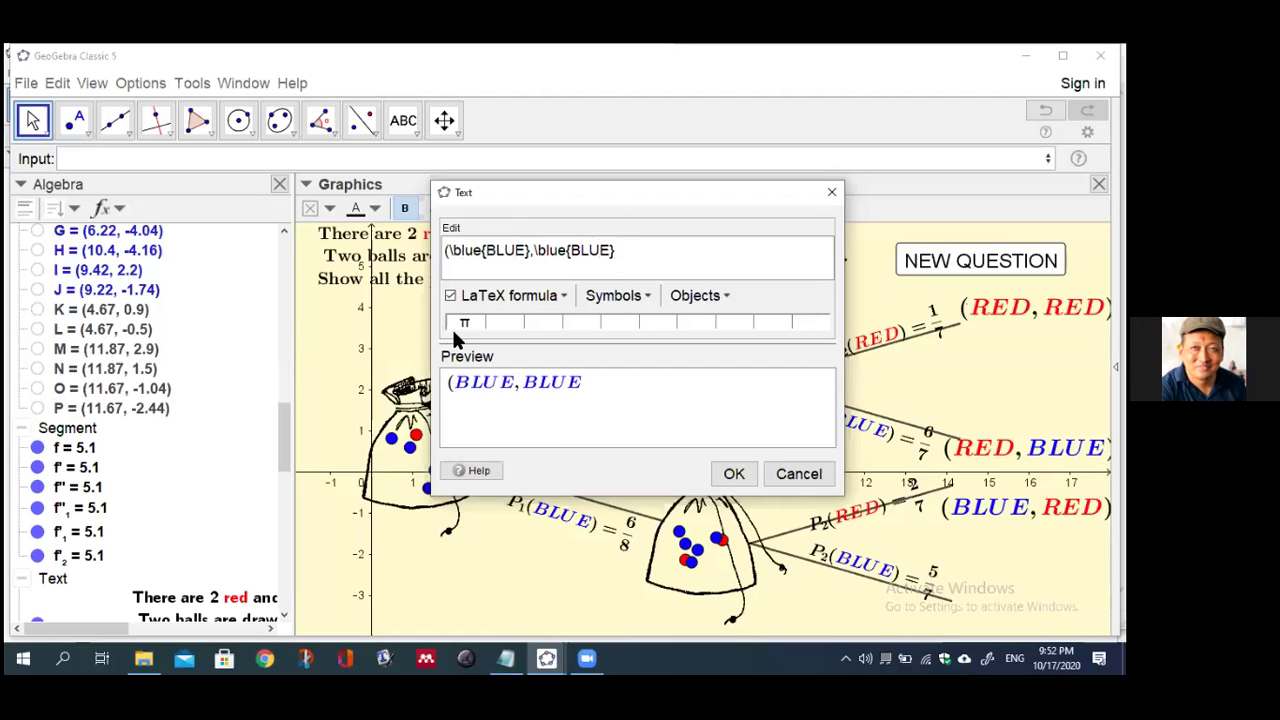
{"action": "type", "text": ")"}
{"action": "left_click", "coordinate": [738, 474]}
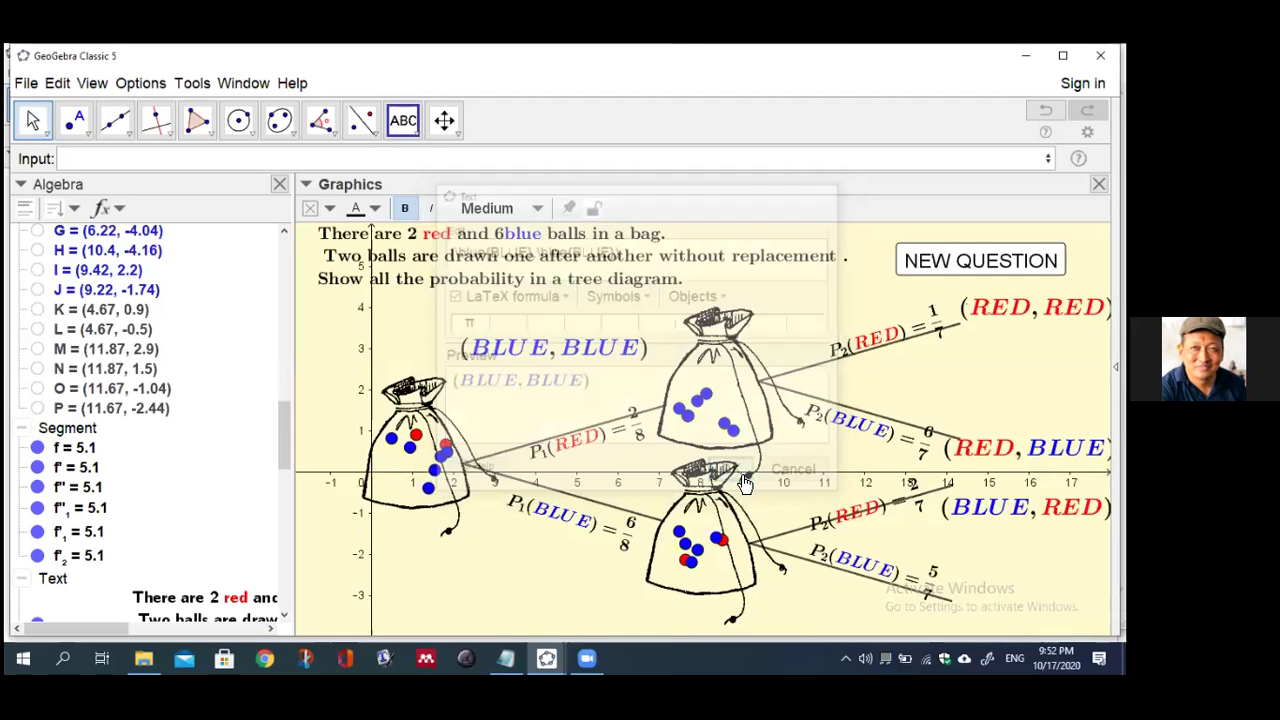
{"action": "left_click_drag", "start_coordinate": [572, 355], "coordinate": [1058, 617]}
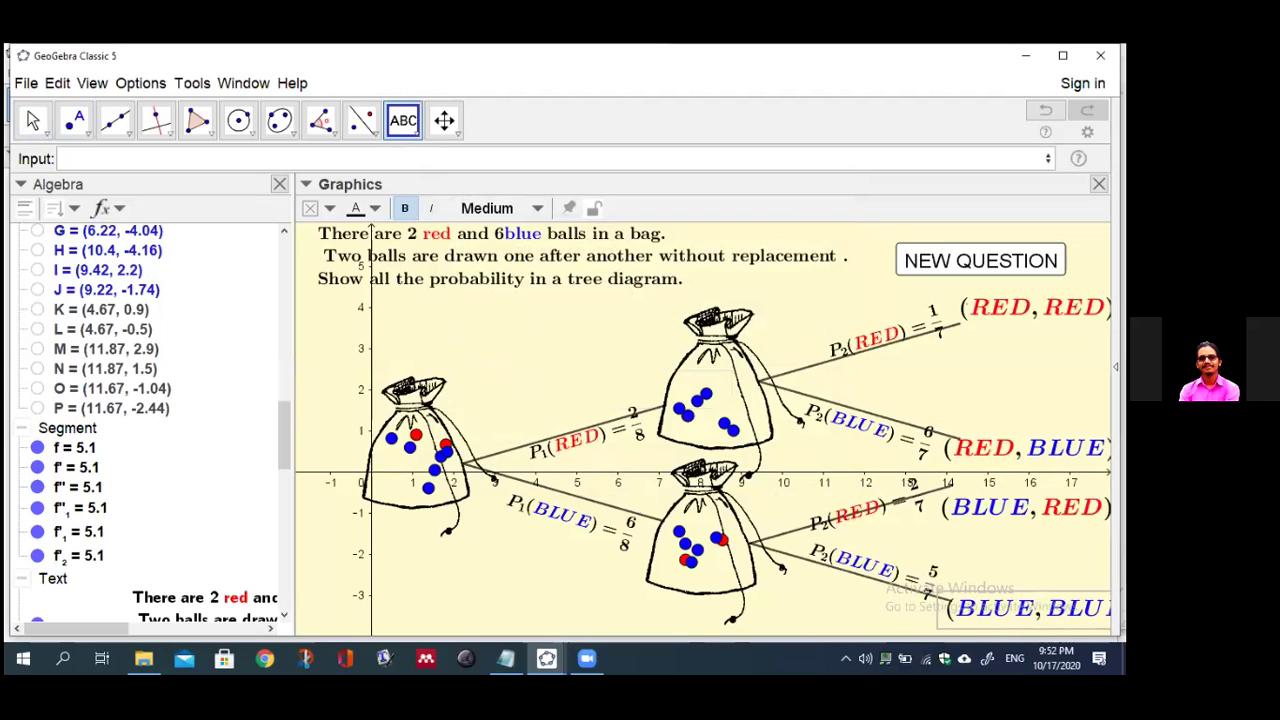
Dismiss the empty new text and select the (RED,RED) outcome text at the end of the upper bag's upper branch
{"action": "left_click", "coordinate": [371, 232]}
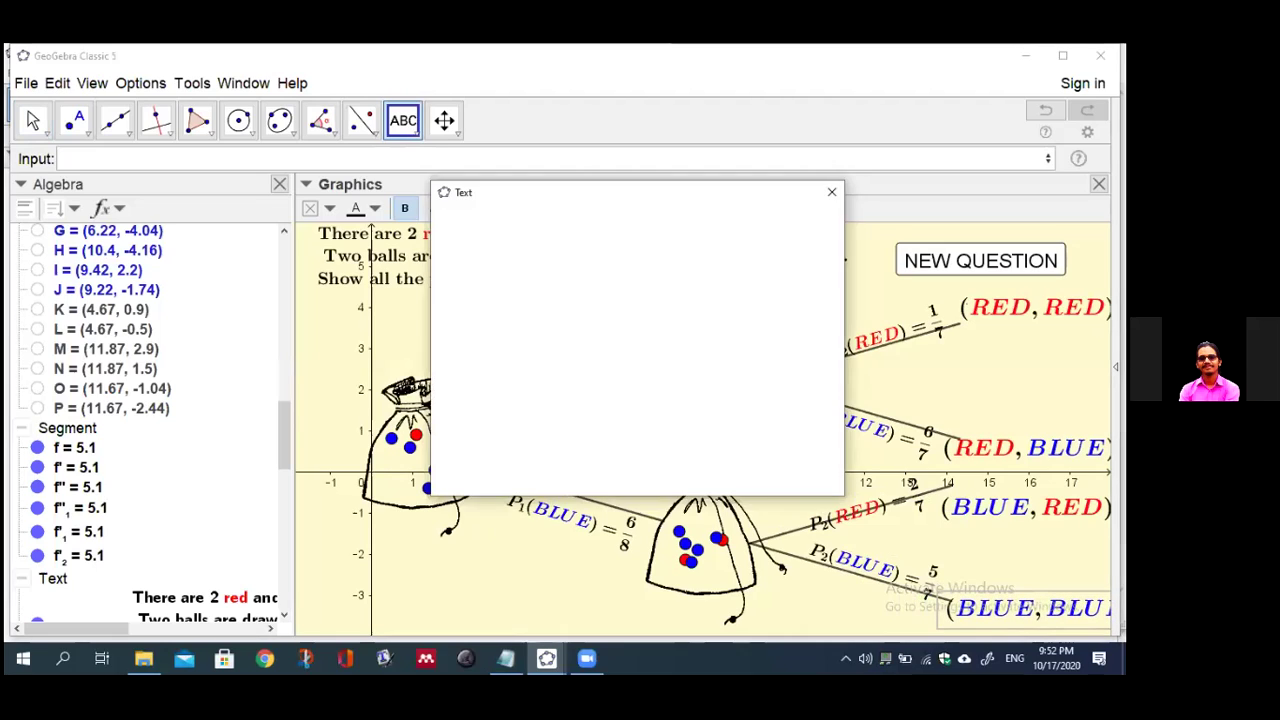
{"action": "left_click", "coordinate": [830, 195]}
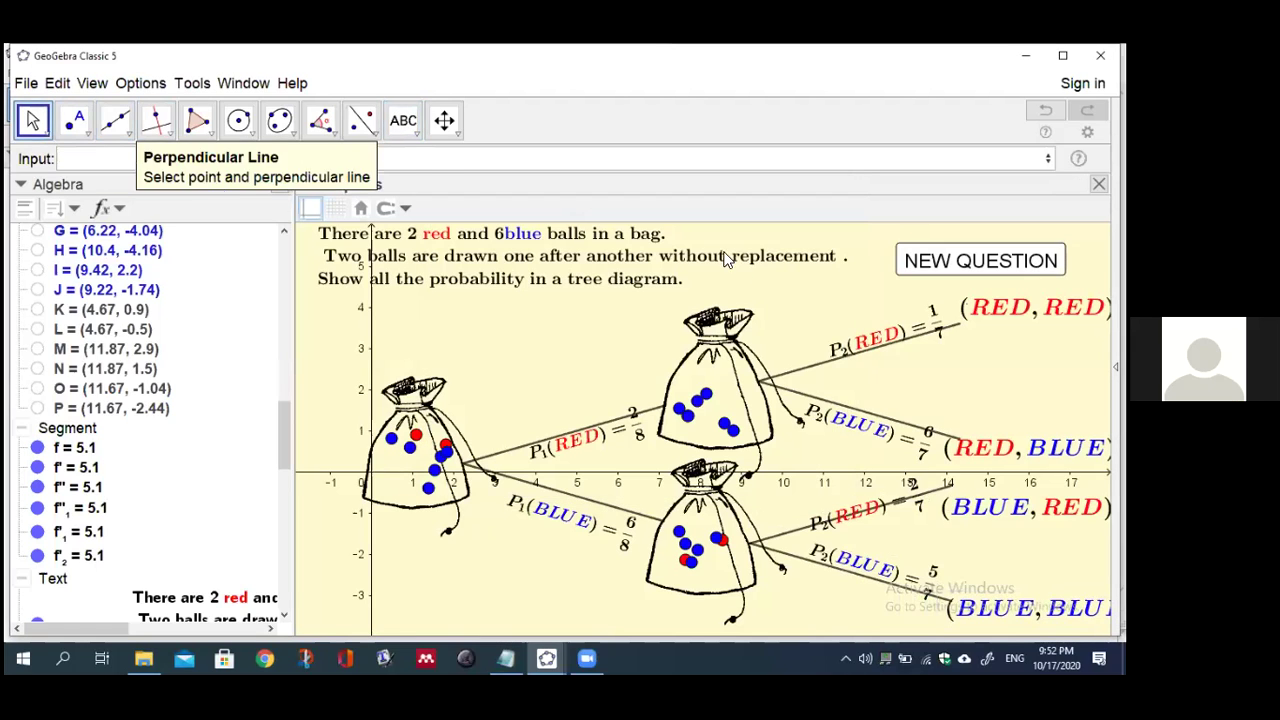
{"action": "left_click", "coordinate": [970, 310]}
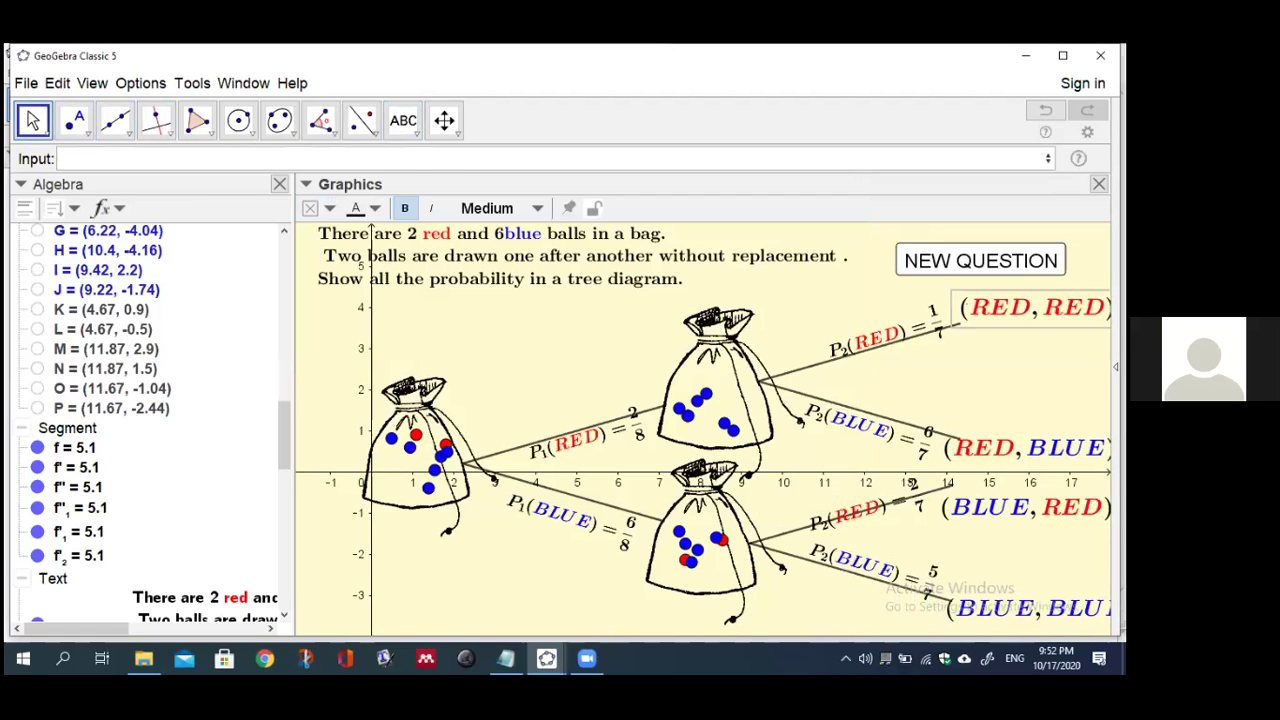